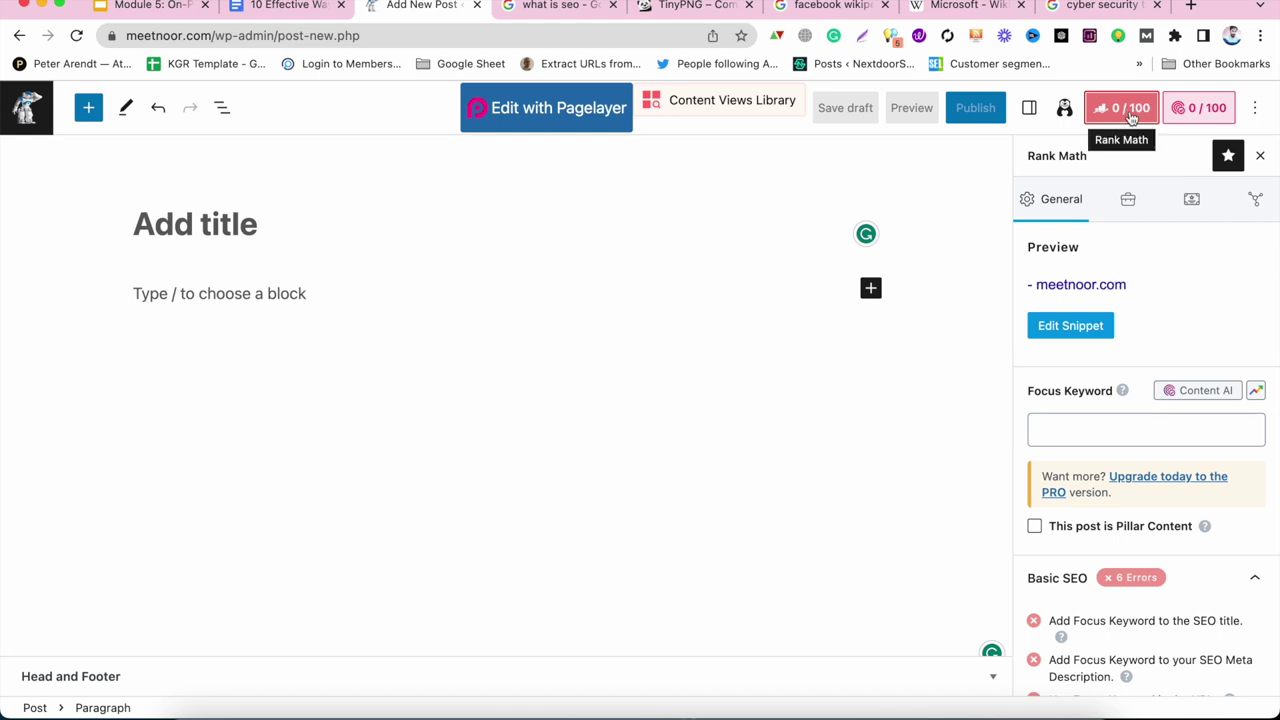
Examine Rank Math's focus keyword field and Basic SEO checklist, and the post settings for categories, featured image and discussion.
left_click(1070, 423)
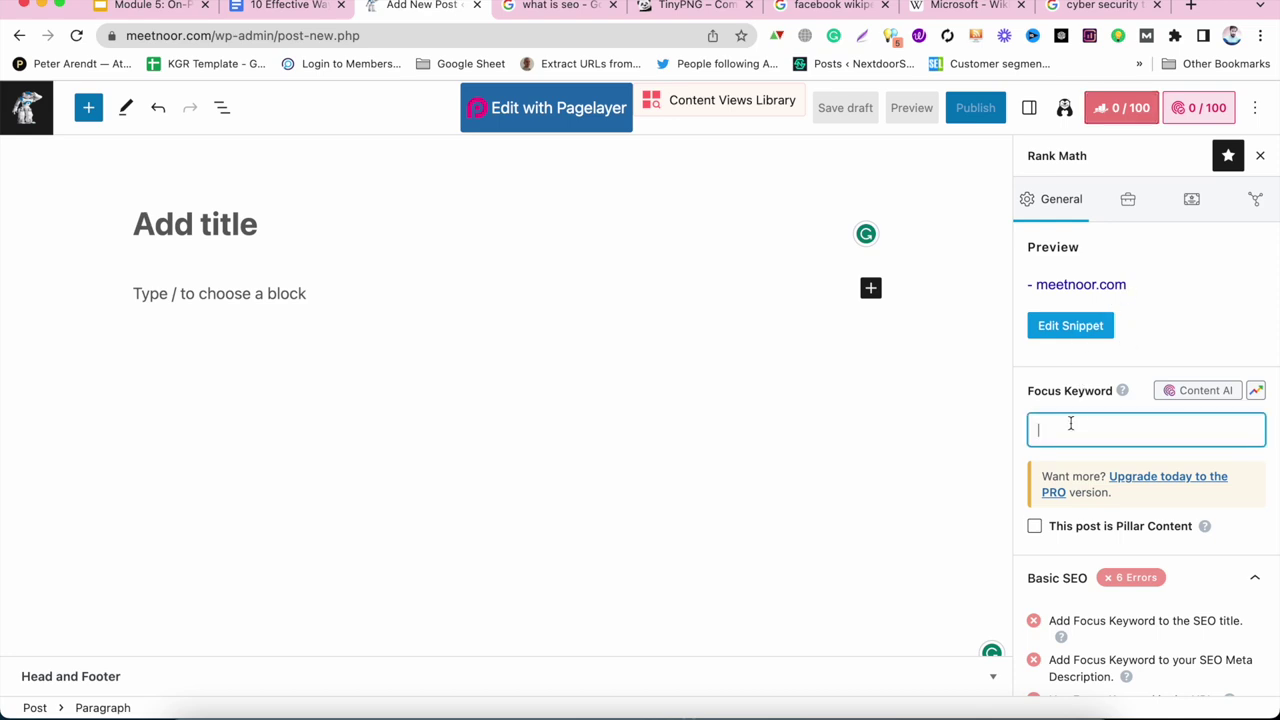
scroll(1070, 423, "down", 5)
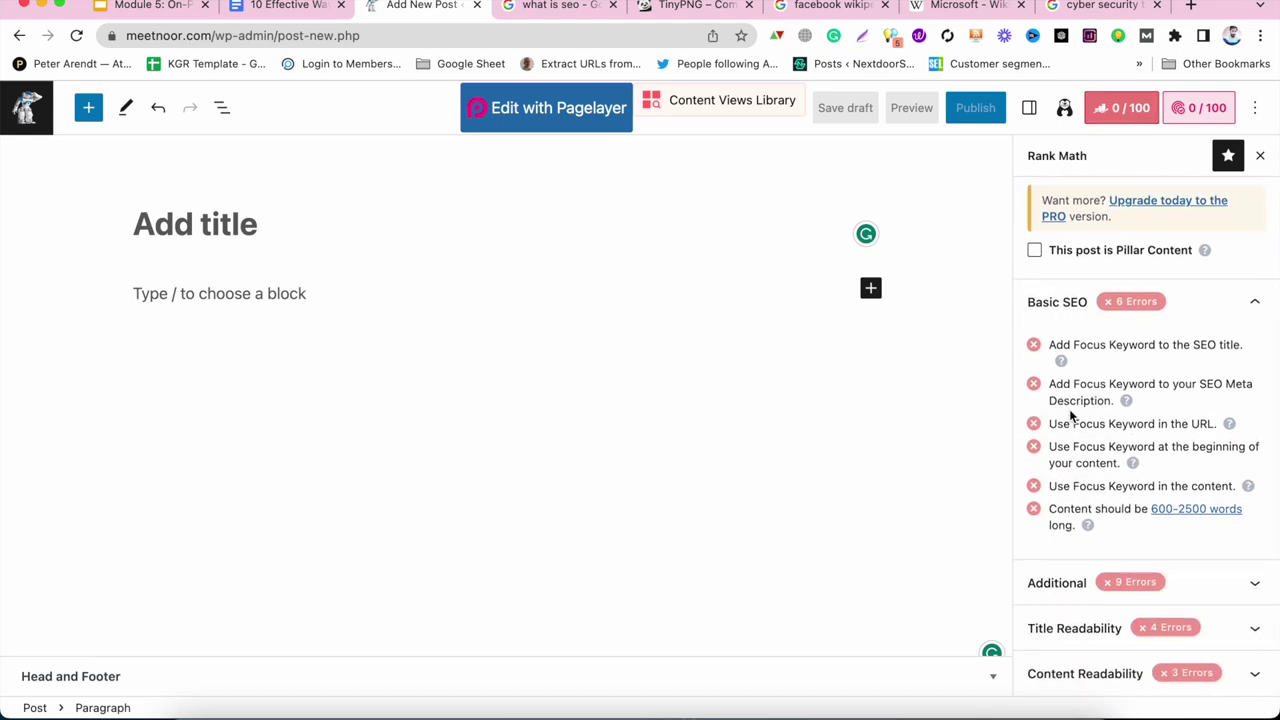
scroll(1080, 420, "up", 5)
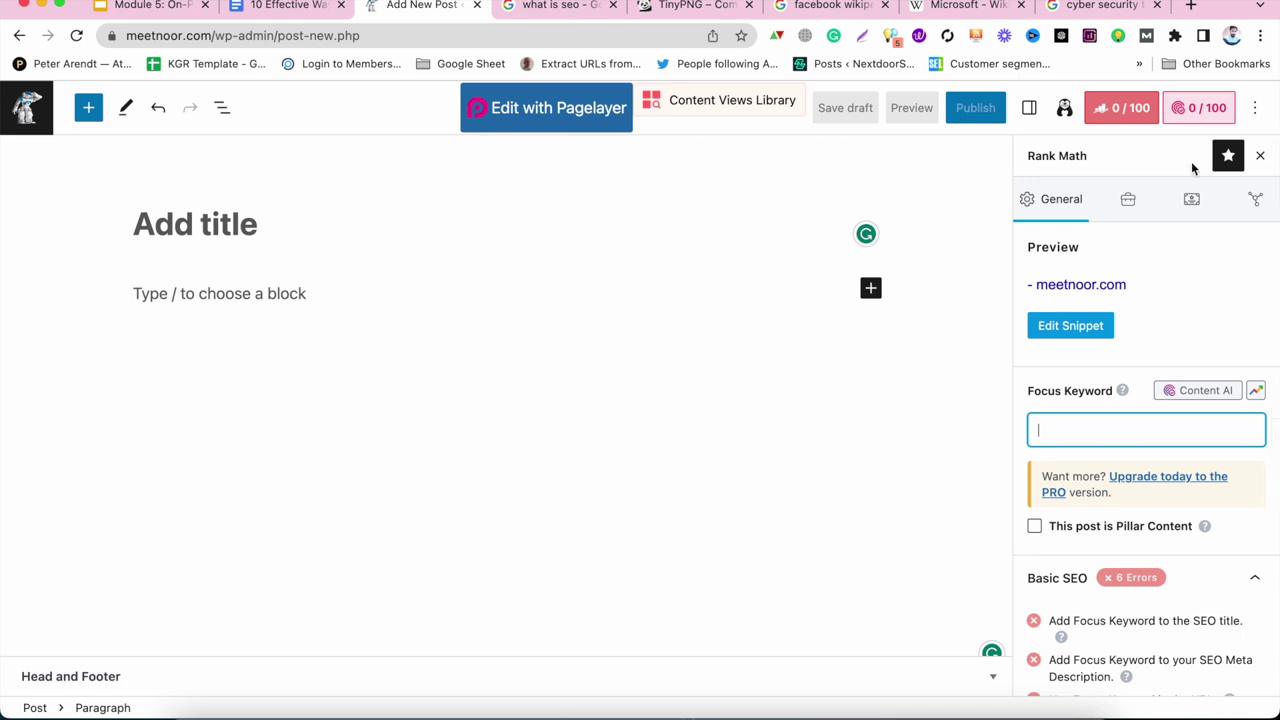
left_click(1030, 113)
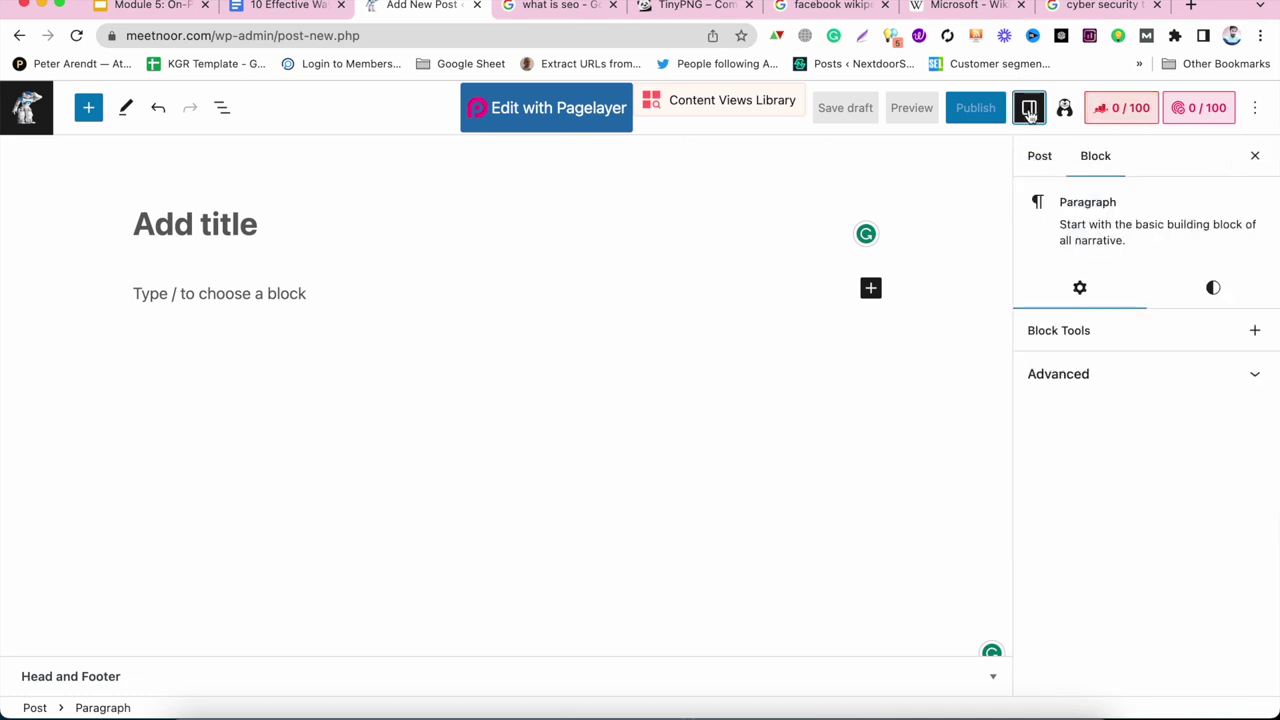
left_click(1037, 162)
scroll(1063, 289, "down", 3)
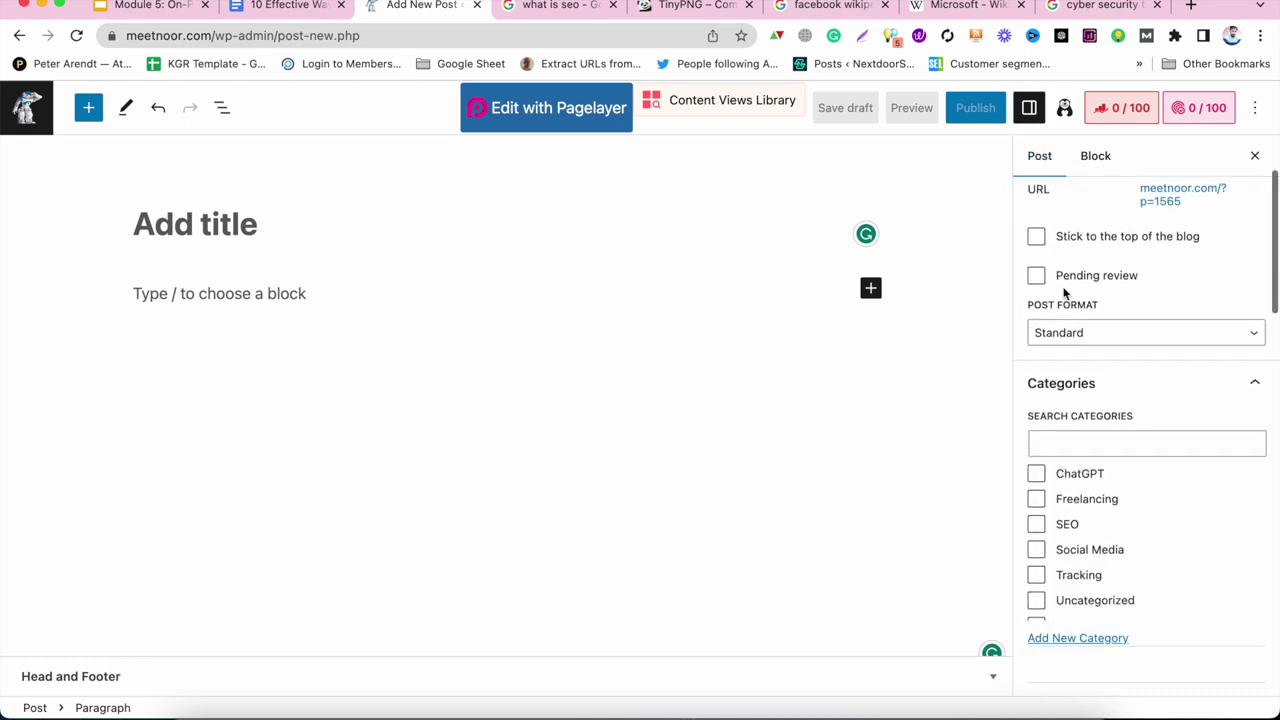
scroll(1055, 482, "down", 2)
scroll(1105, 423, "down", 5)
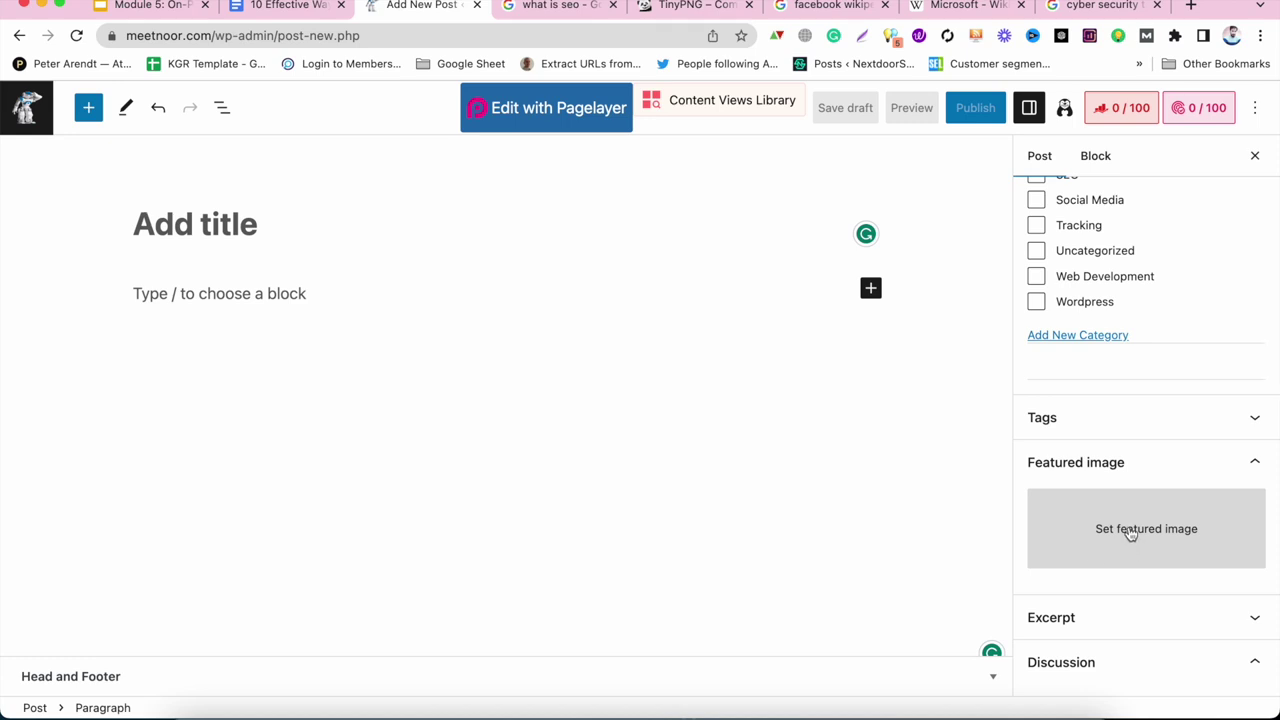
scroll(1130, 533, "down", 10)
scroll(1130, 470, "down", 12)
scroll(1117, 528, "up", 20)
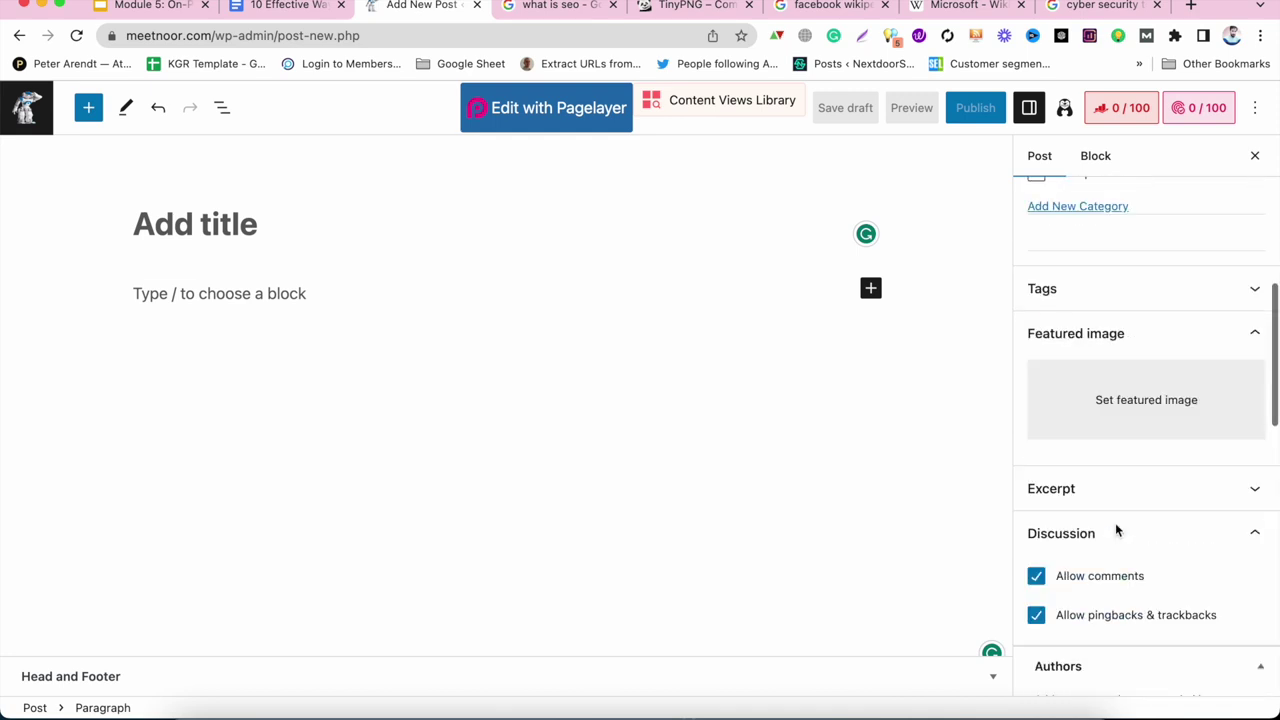
scroll(1117, 531, "up", 10)
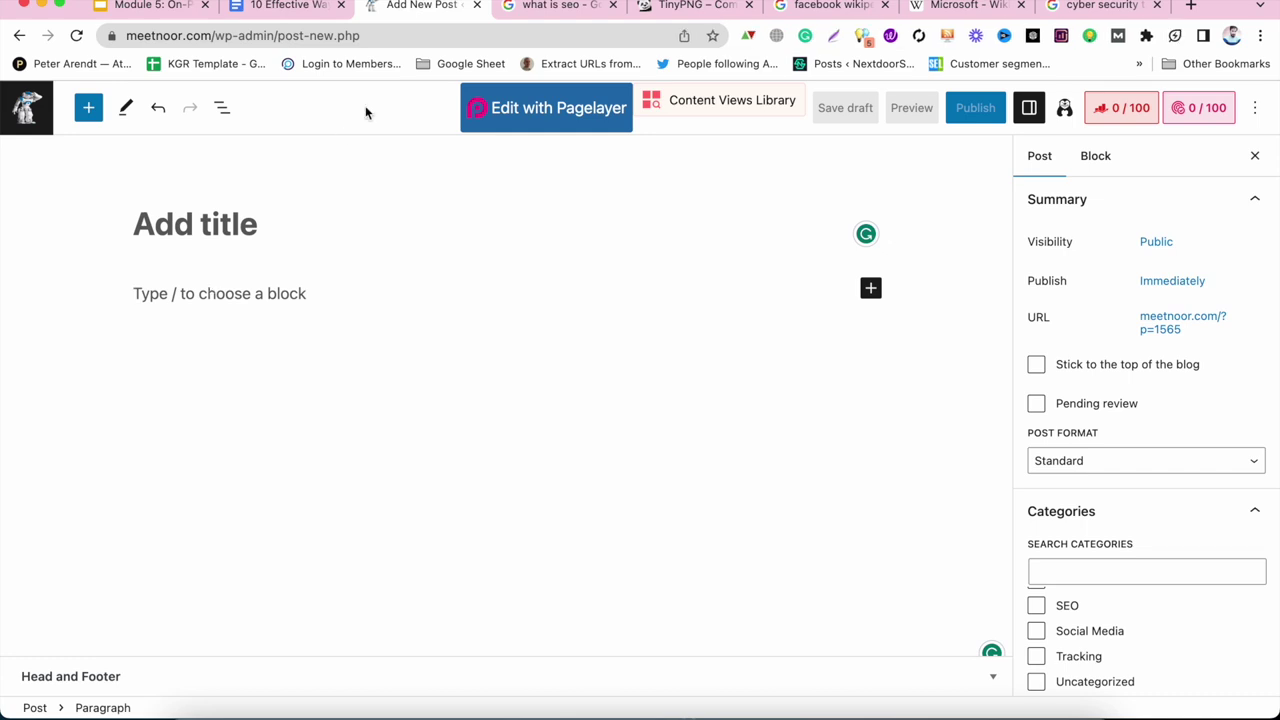
Copy the title "10 Effective Ways to Automate Your Business Online" from the Google Docs article into the WordPress post title.
left_click(268, 6)
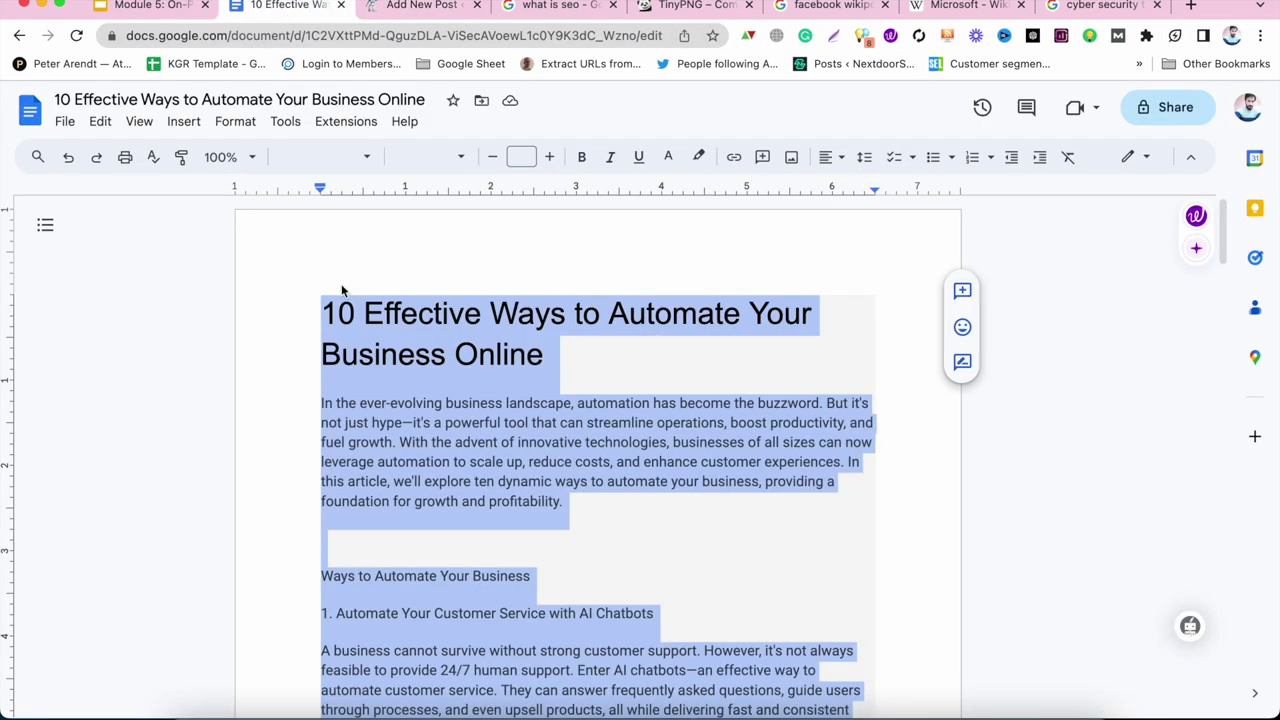
triple_click(372, 385)
key("super+c")
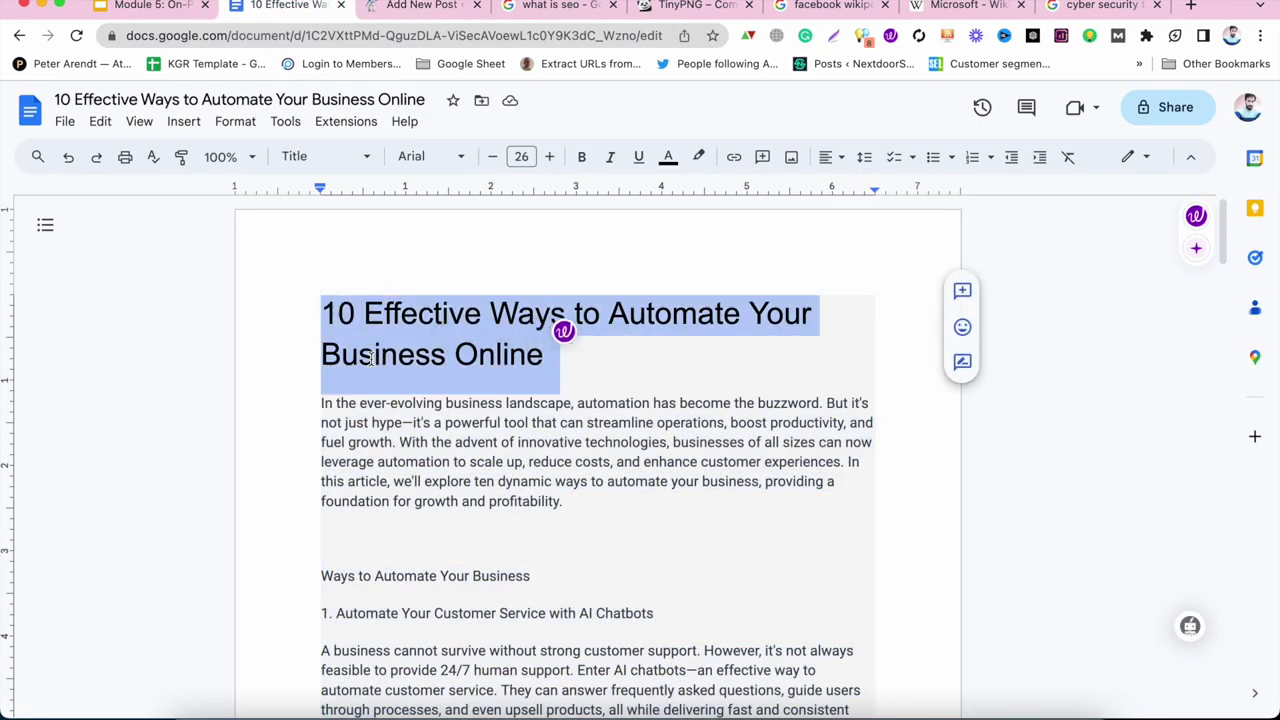
left_click(420, 6)
left_click(269, 216)
key("super+v")
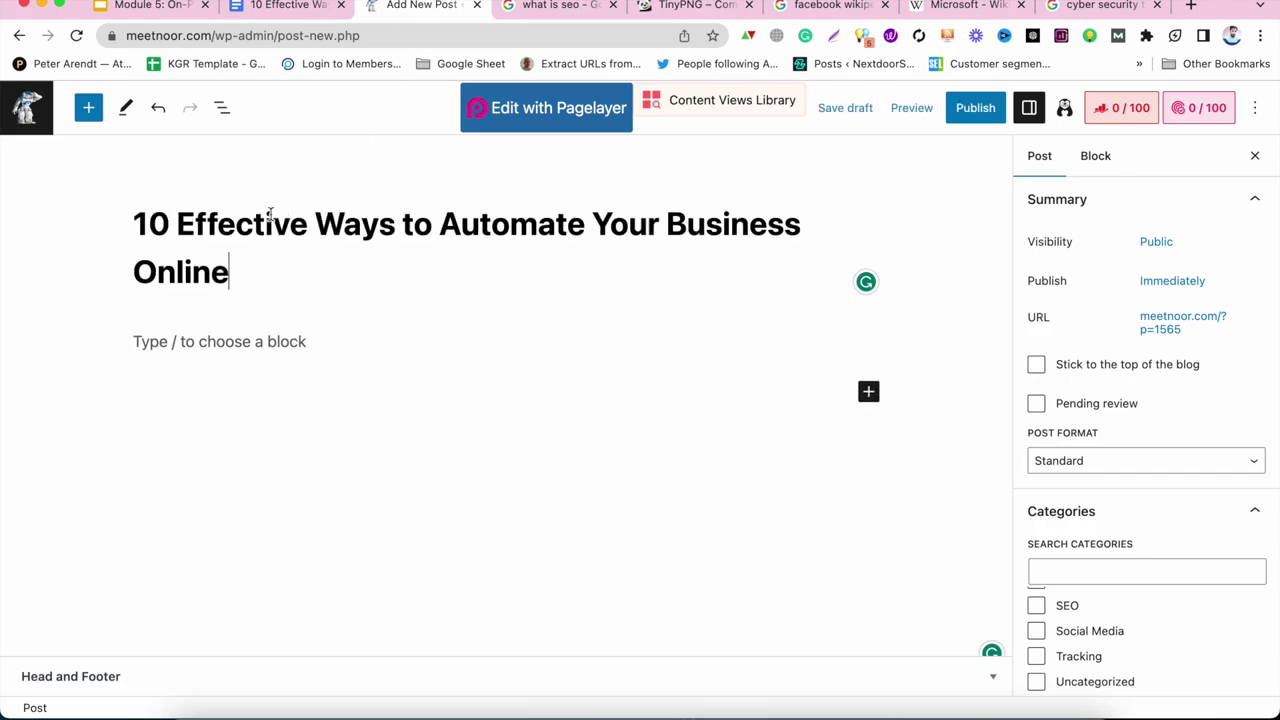
Copy the article body, from the introduction through the Conclusion, from Google Docs into the WordPress post content.
left_click(300, 6)
left_click_drag(307, 401, 651, 663)
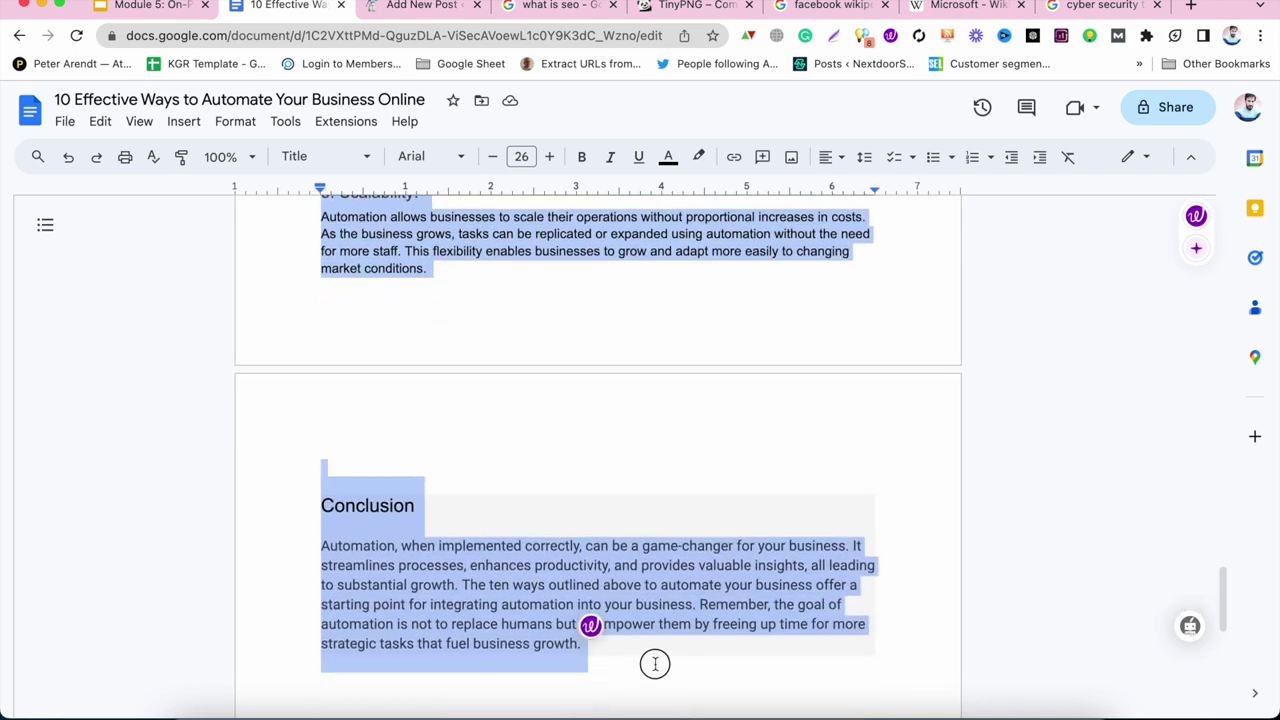
left_click(415, 6)
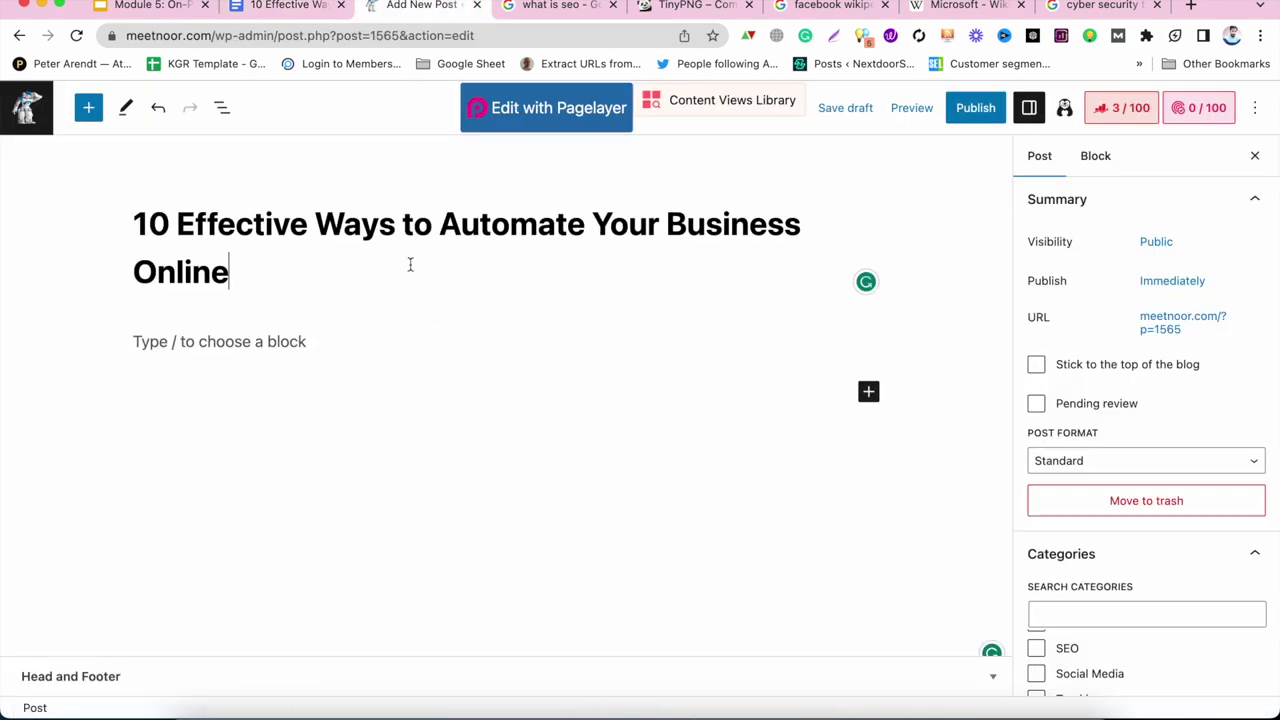
left_click(309, 332)
key("super+v")
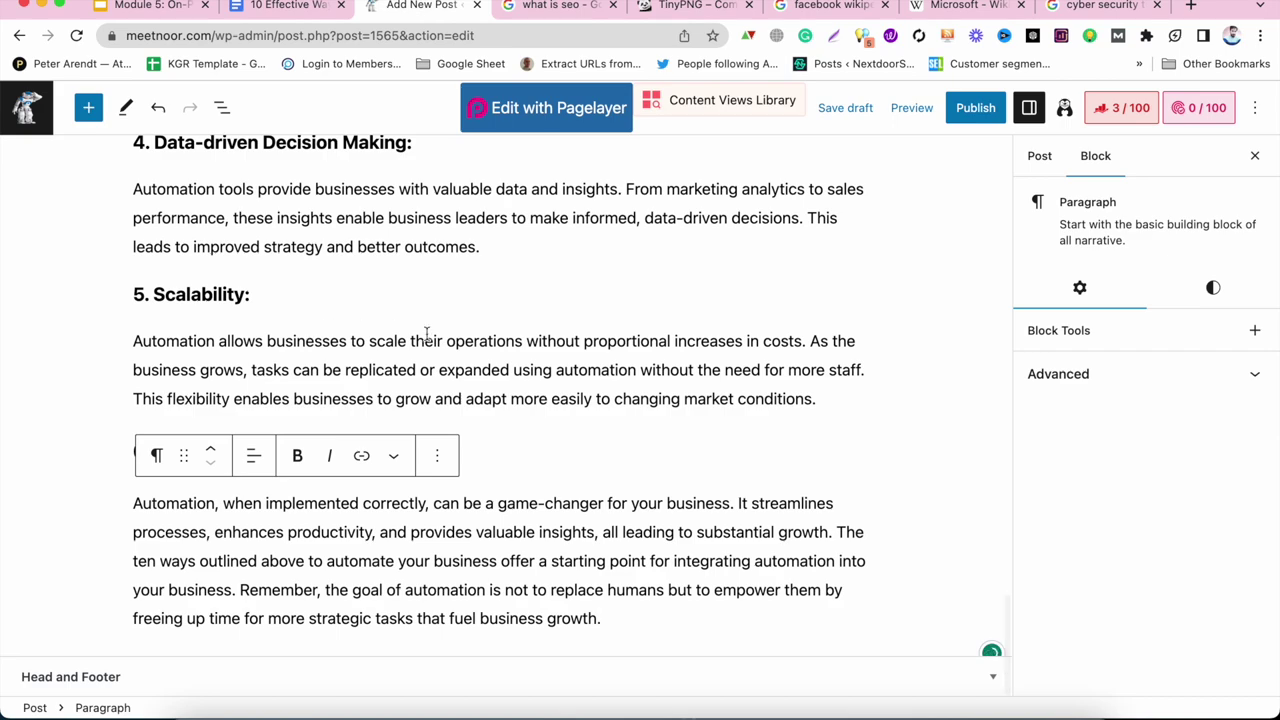
scroll(427, 335, "up", 10)
scroll(427, 335, "up", 10)
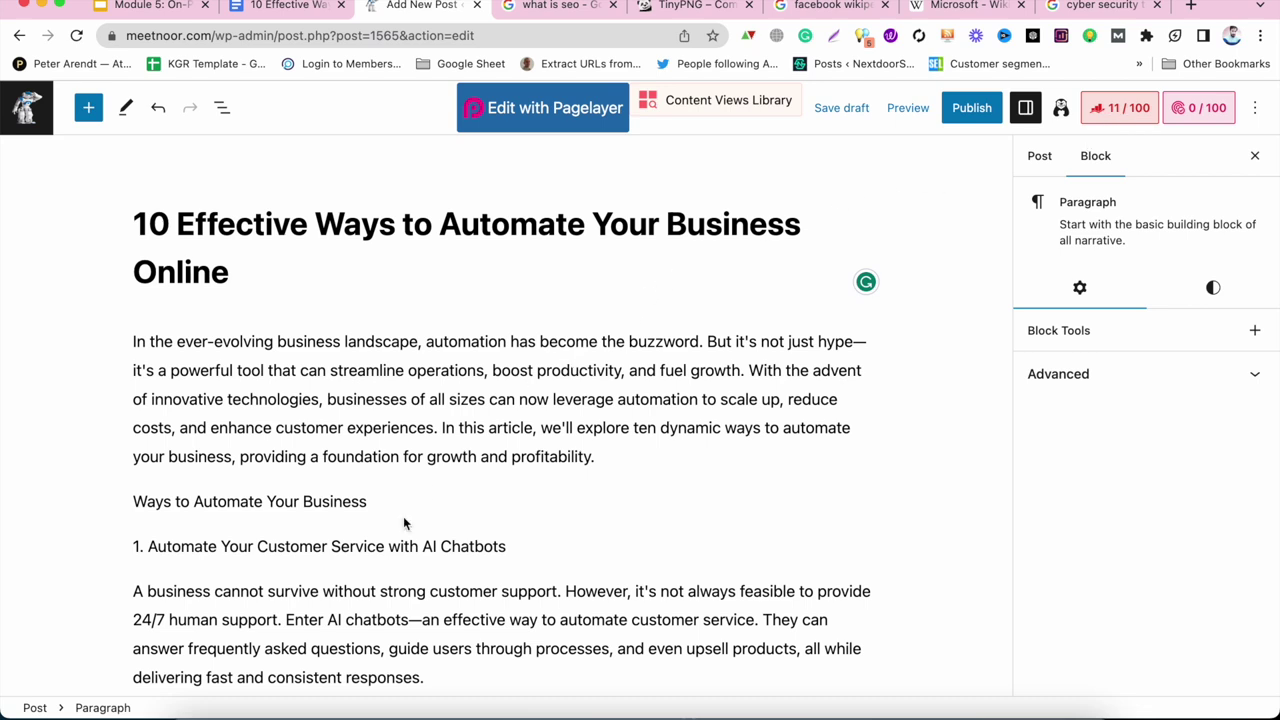
Convert the paragraphs "Ways to Automate Your Business" and "1. Automate Your Customer Service with AI Chatbots" into H2 headings.
scroll(405, 523, "down", 2)
left_click(240, 437)
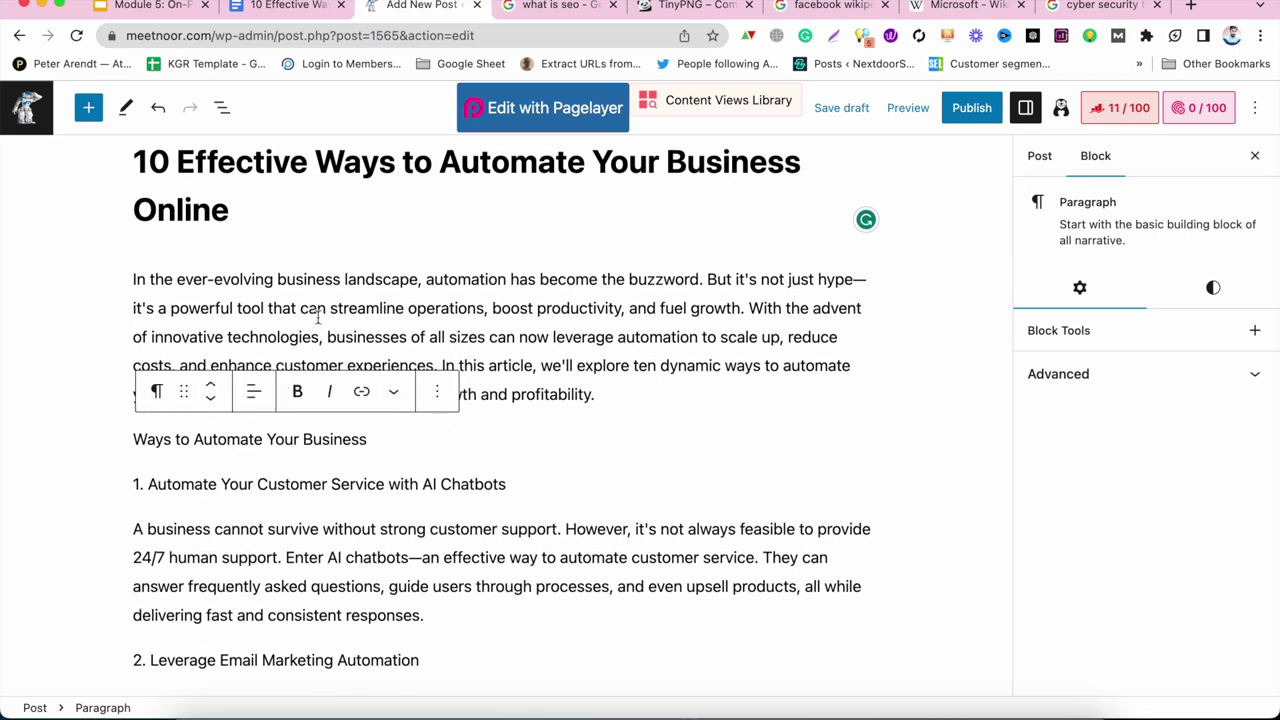
left_click(157, 393)
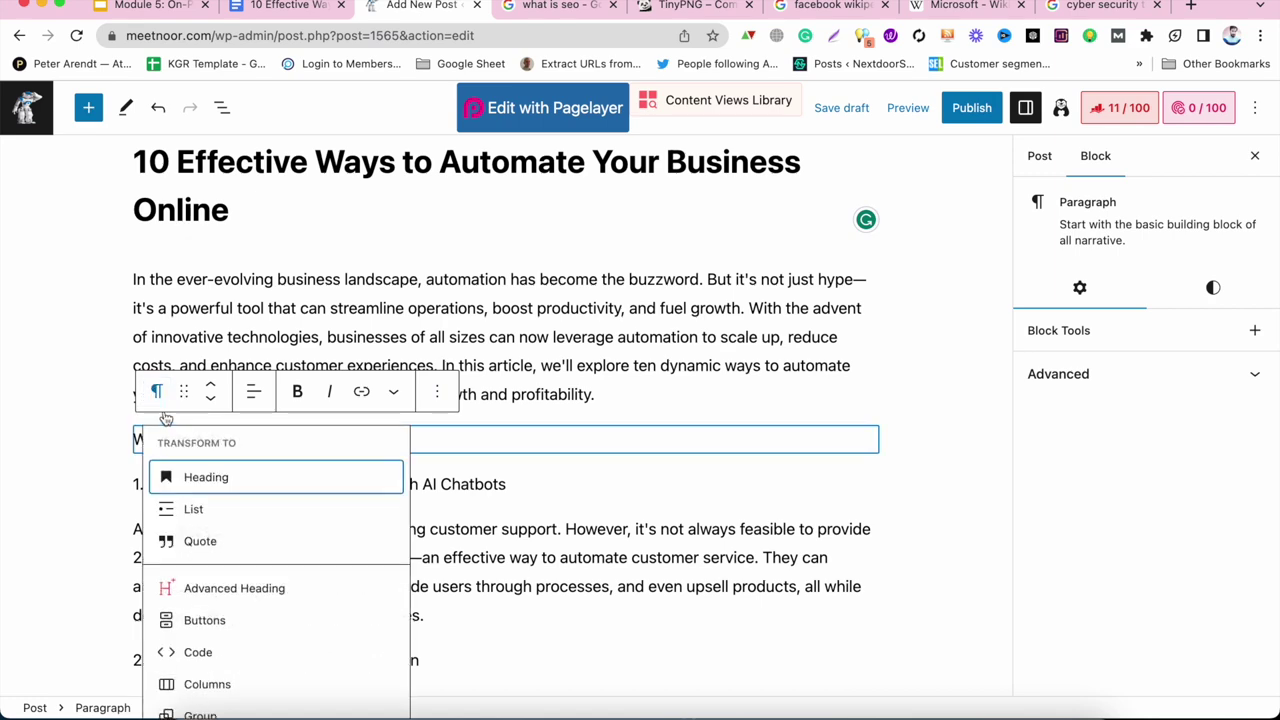
left_click(200, 480)
scroll(203, 488, "down", 2)
left_click(175, 431)
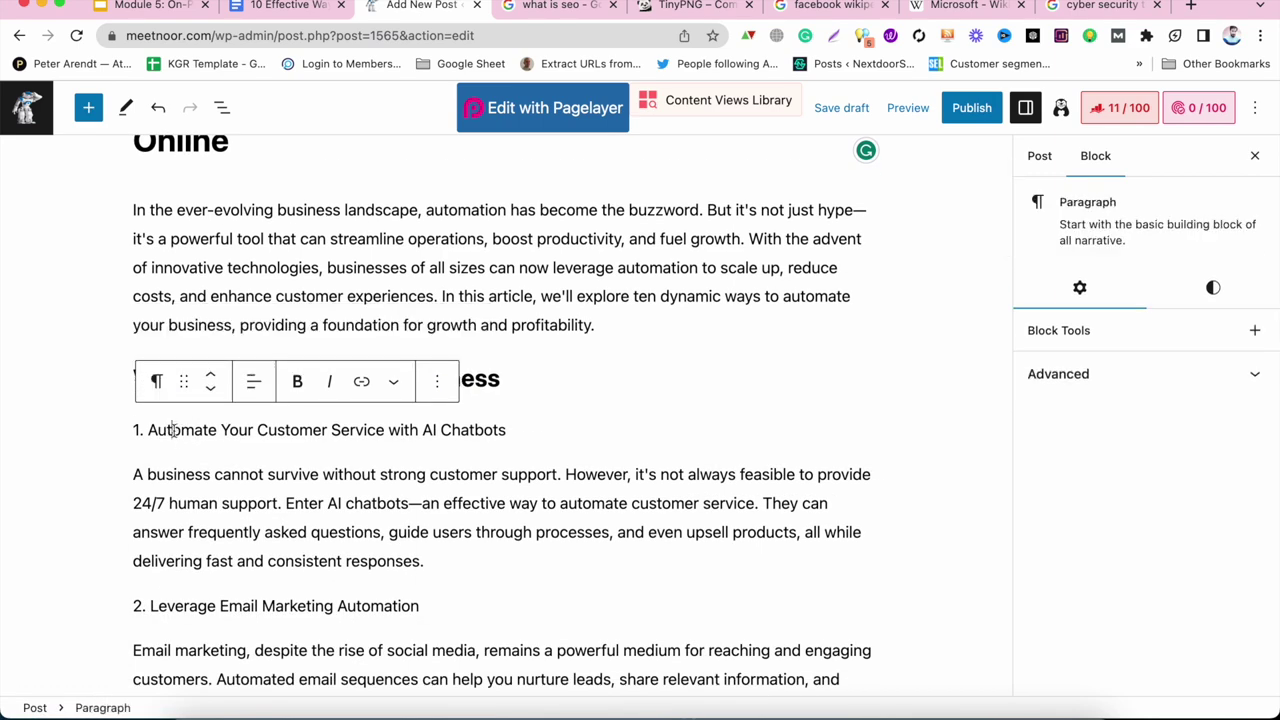
left_click(160, 381)
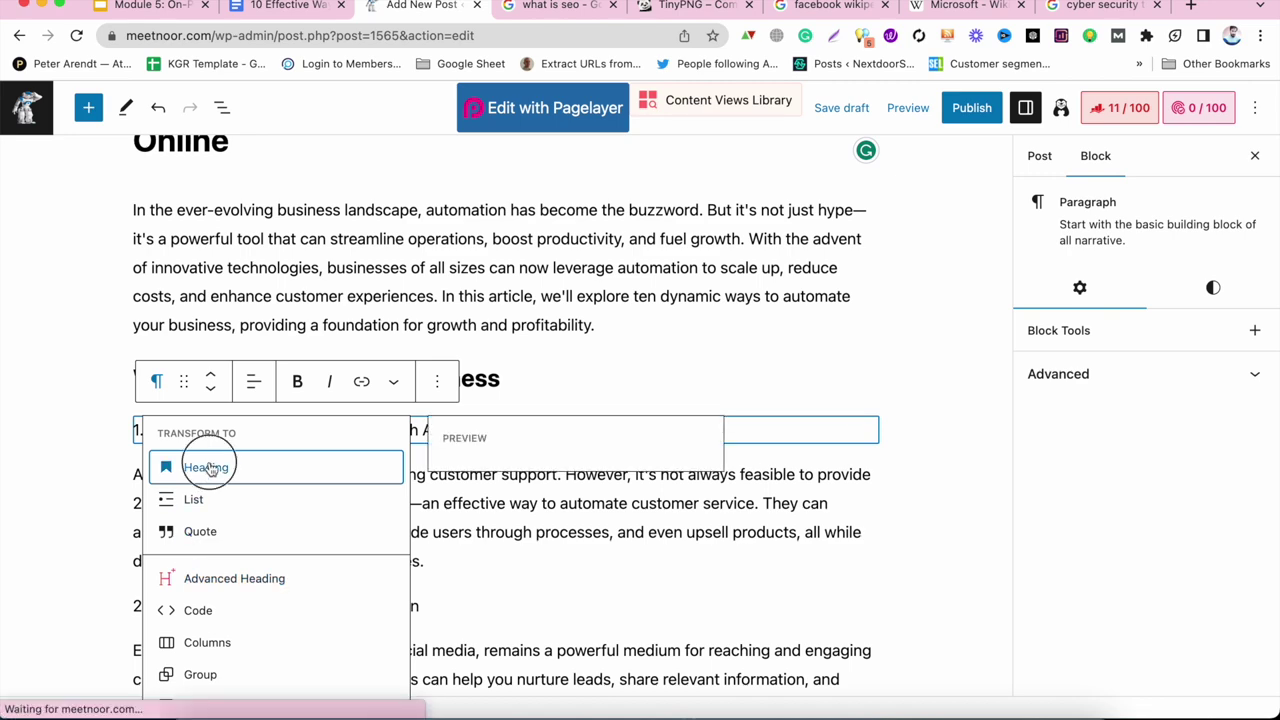
left_click(207, 465)
Convert "2. Leverage Email Marketing Automation" and "3. Utilize Social Media Management Tools" into H2 headings.
scroll(210, 466, "down", 3)
left_click(200, 345)
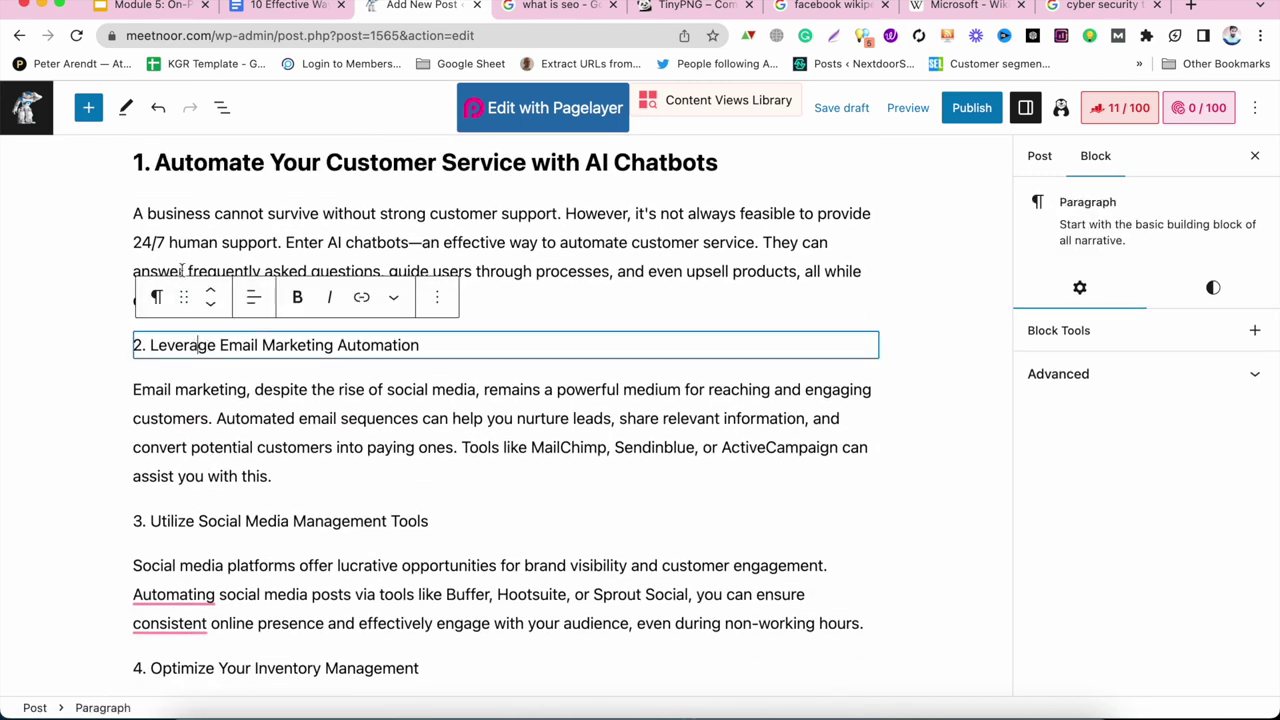
left_click(160, 290)
left_click(196, 378)
left_click(168, 386)
left_click(157, 340)
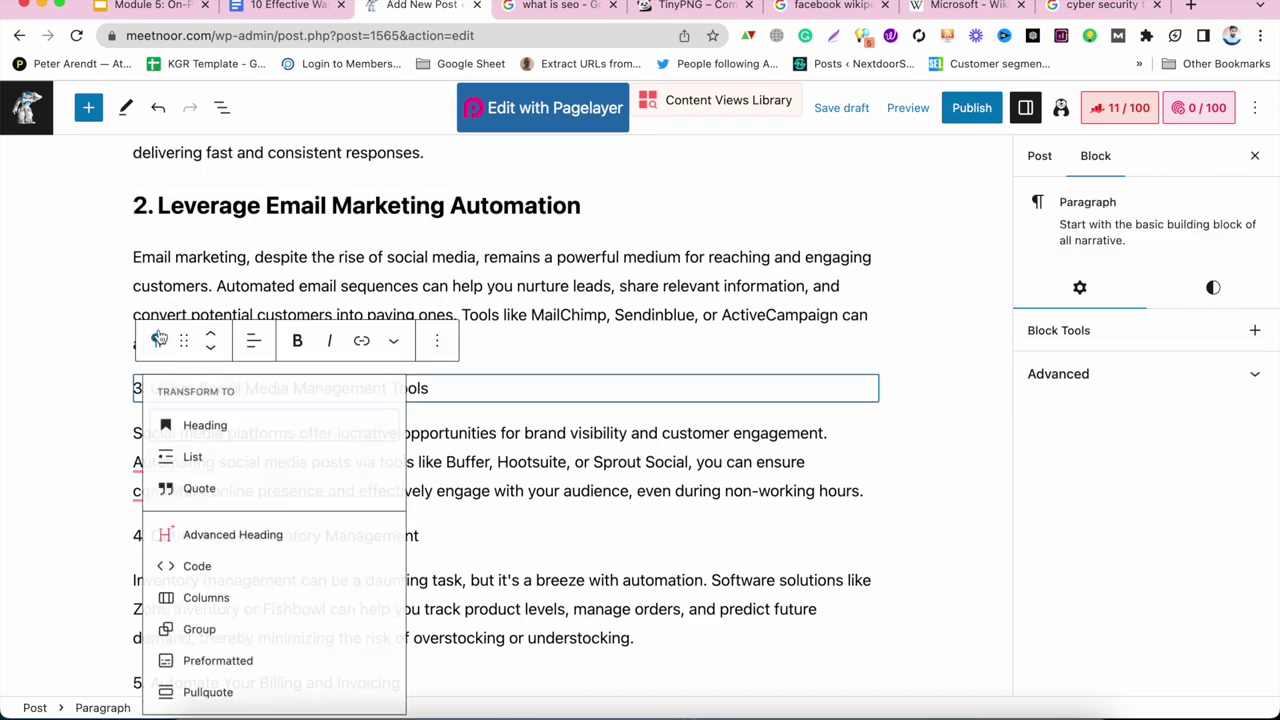
left_click(206, 427)
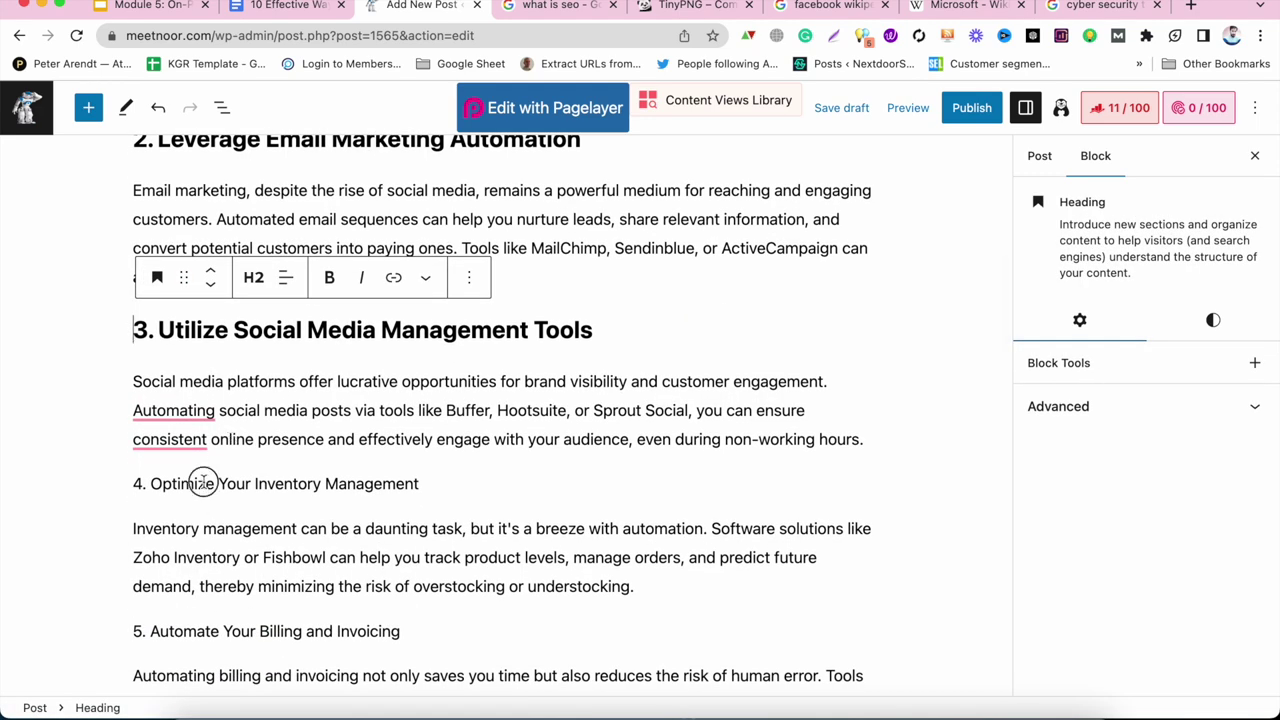
Convert "4. Optimize Your Inventory Management" and "5. Automate Your Billing and Invoicing" into H2 headings.
left_click(205, 484)
left_click(156, 436)
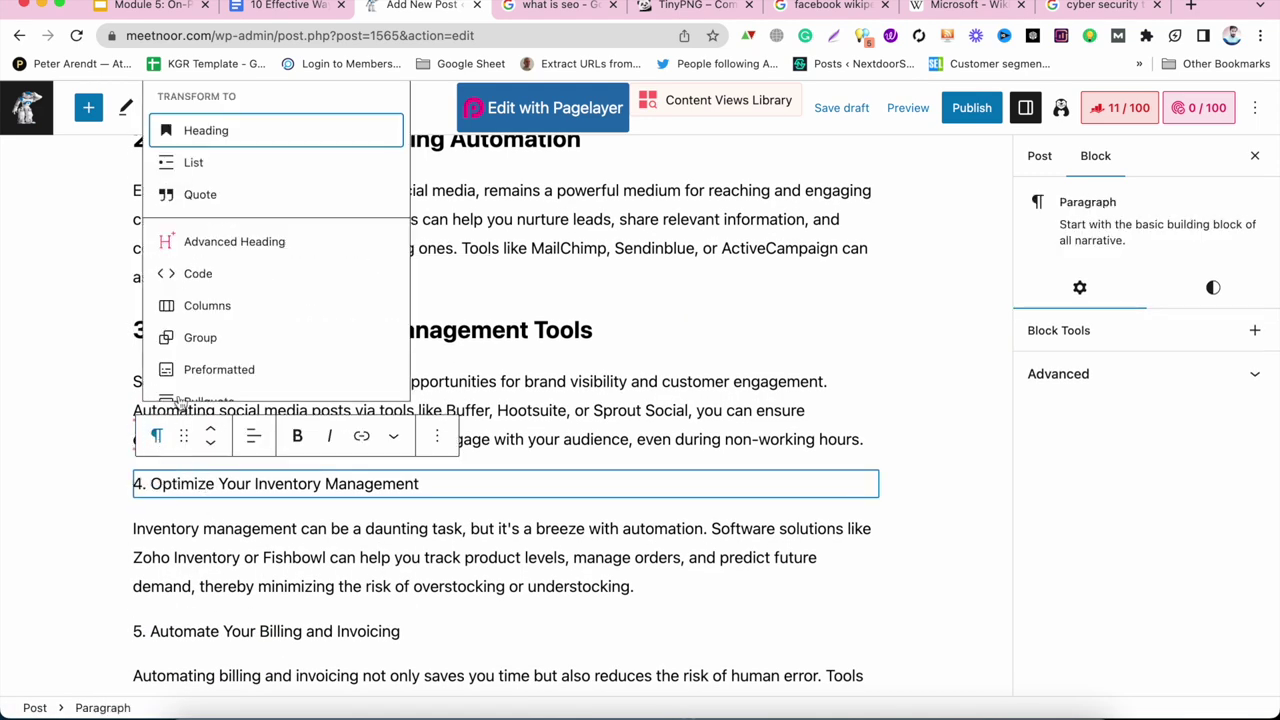
left_click(234, 145)
scroll(224, 505, "down", 3)
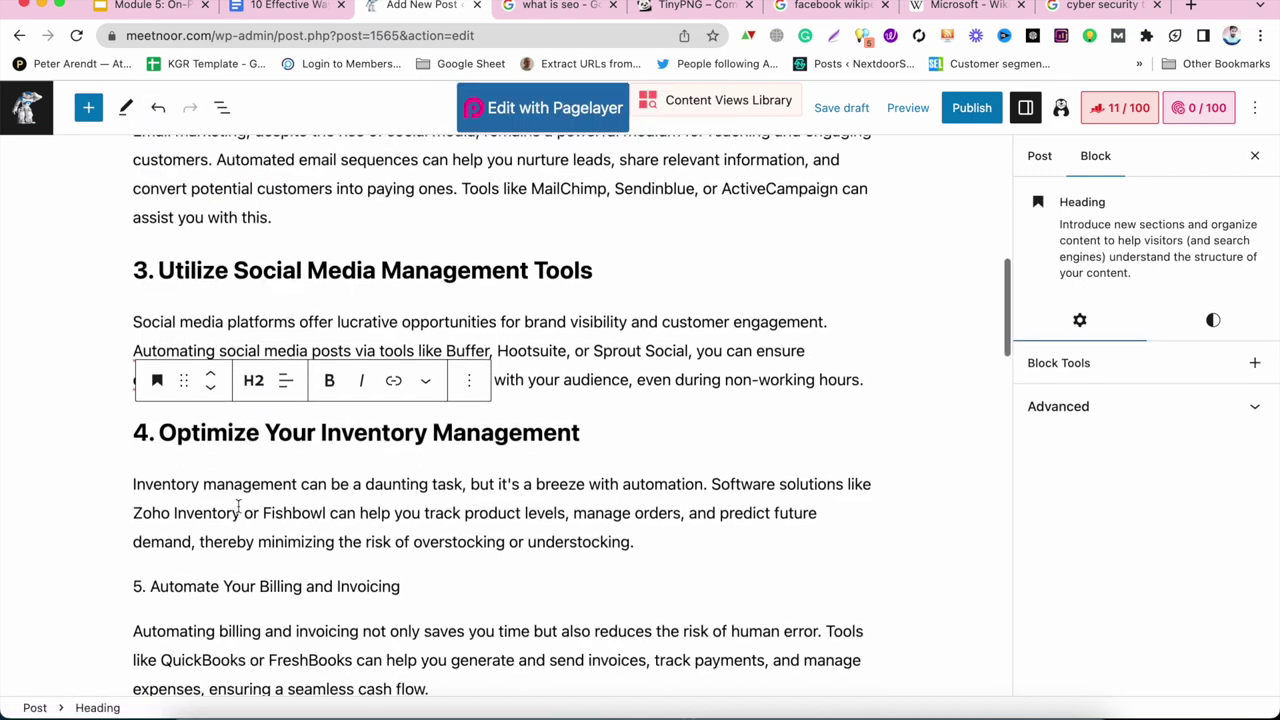
left_click(207, 484)
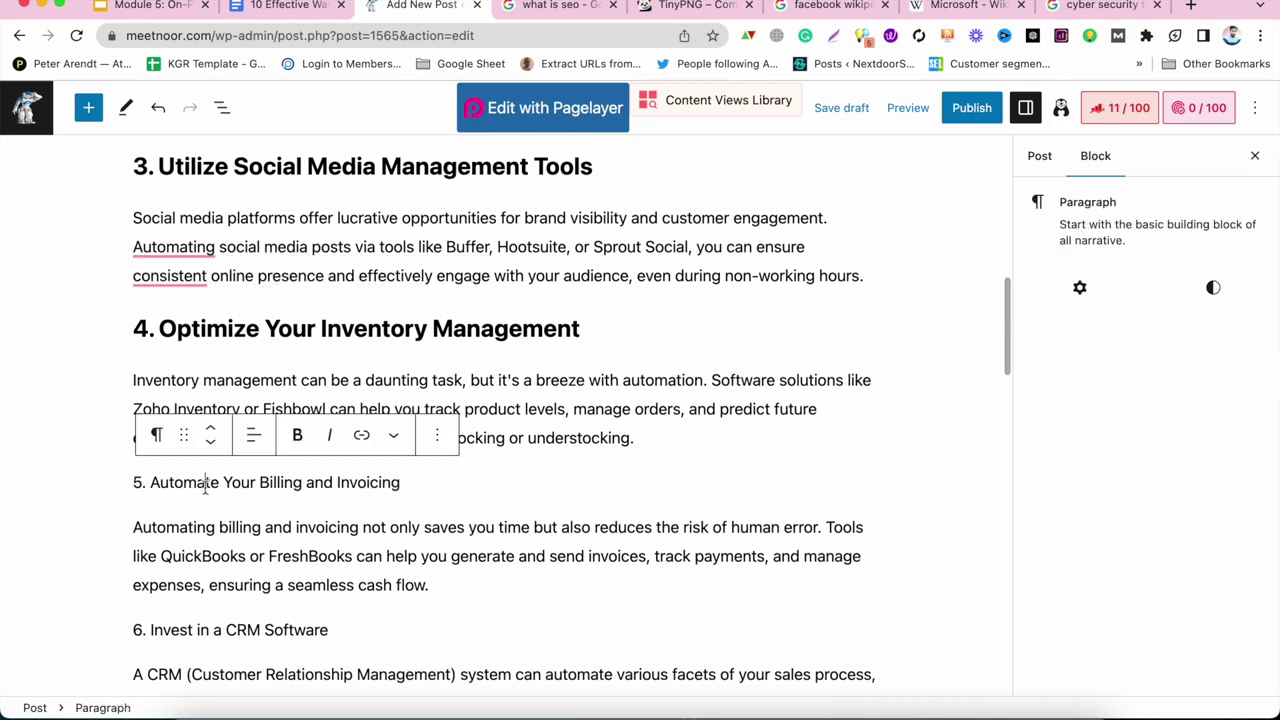
left_click(152, 436)
left_click(228, 130)
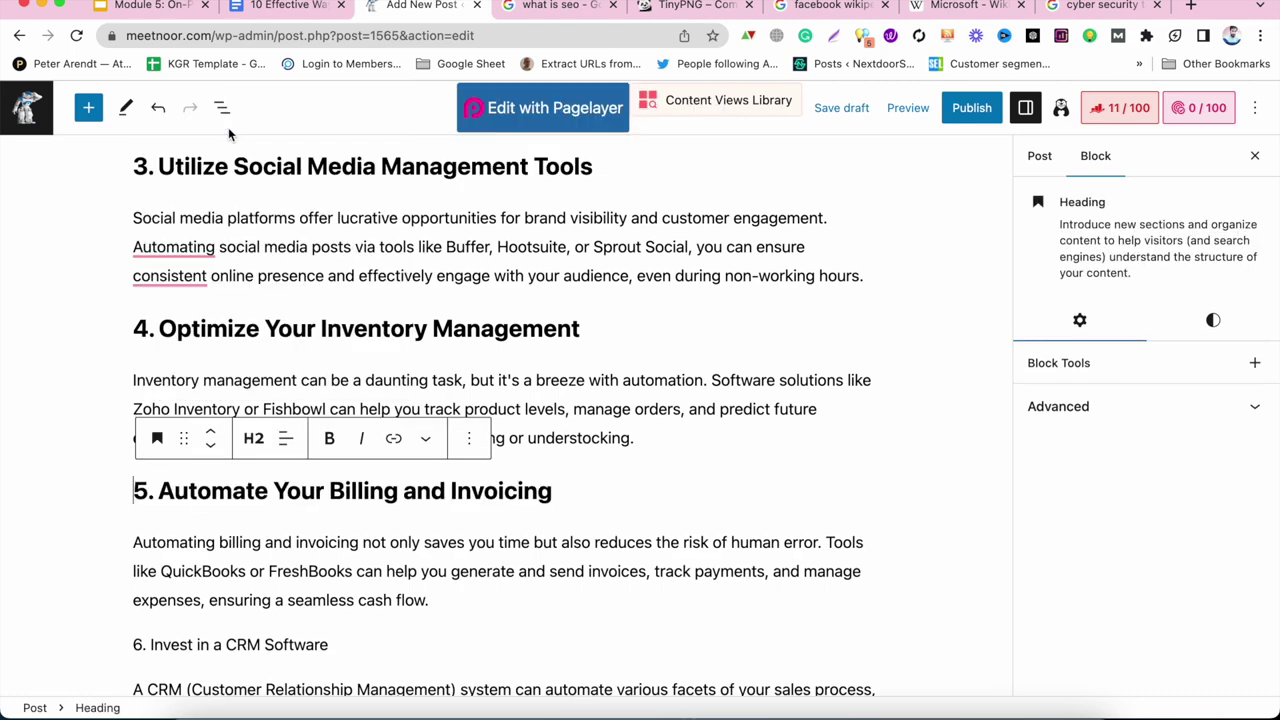
Convert "6. Invest in a CRM Software" and "7. Integrate Workflow Management Tools" into H2 headings.
scroll(243, 491, "down", 3)
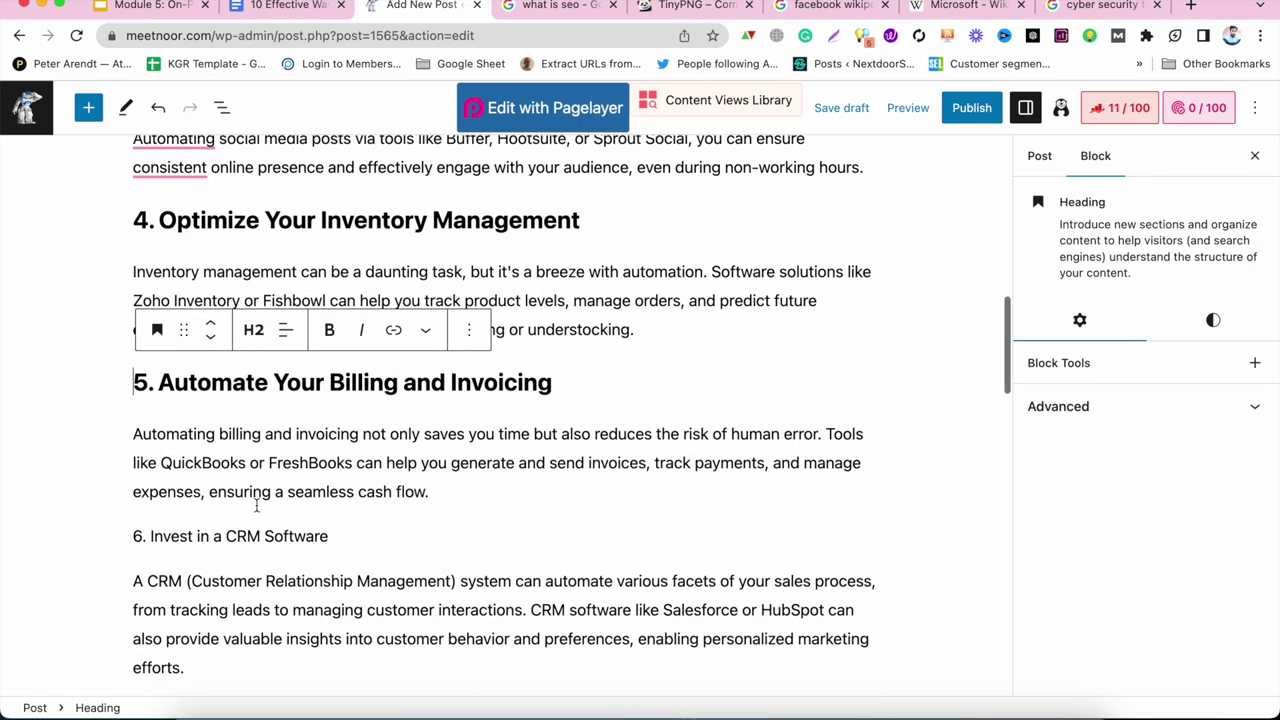
left_click(240, 490)
left_click(156, 441)
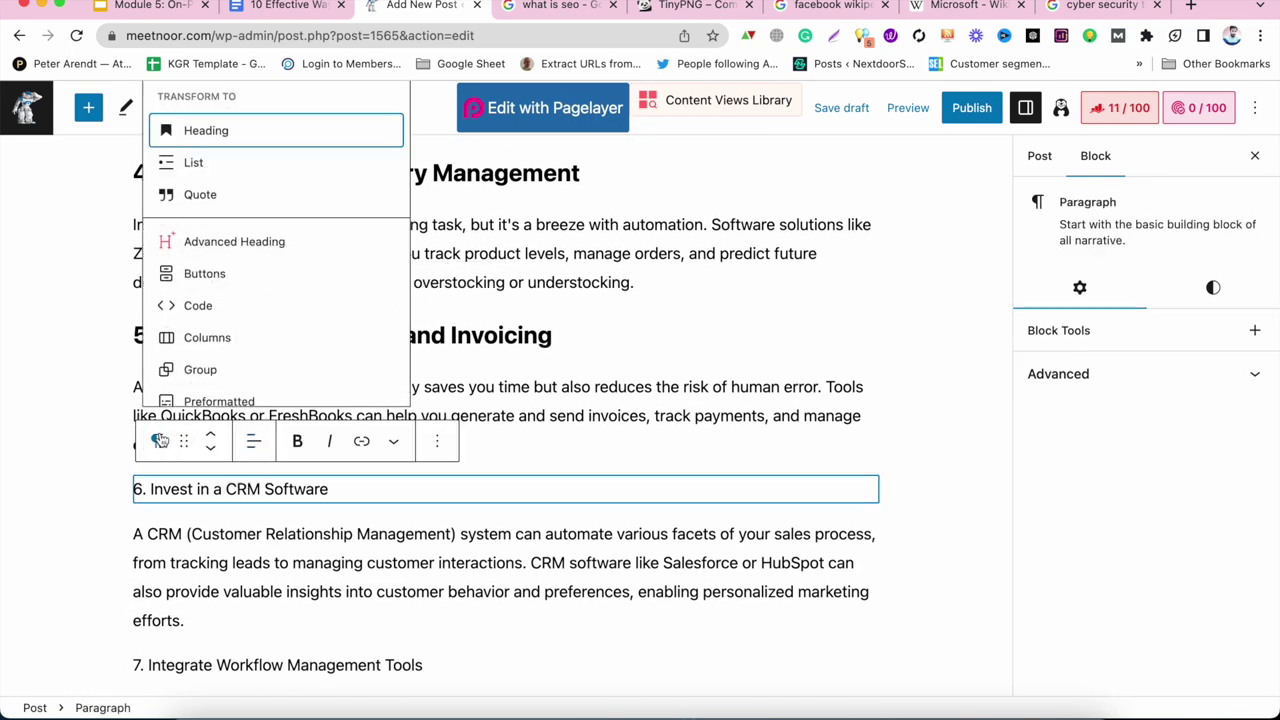
left_click(238, 137)
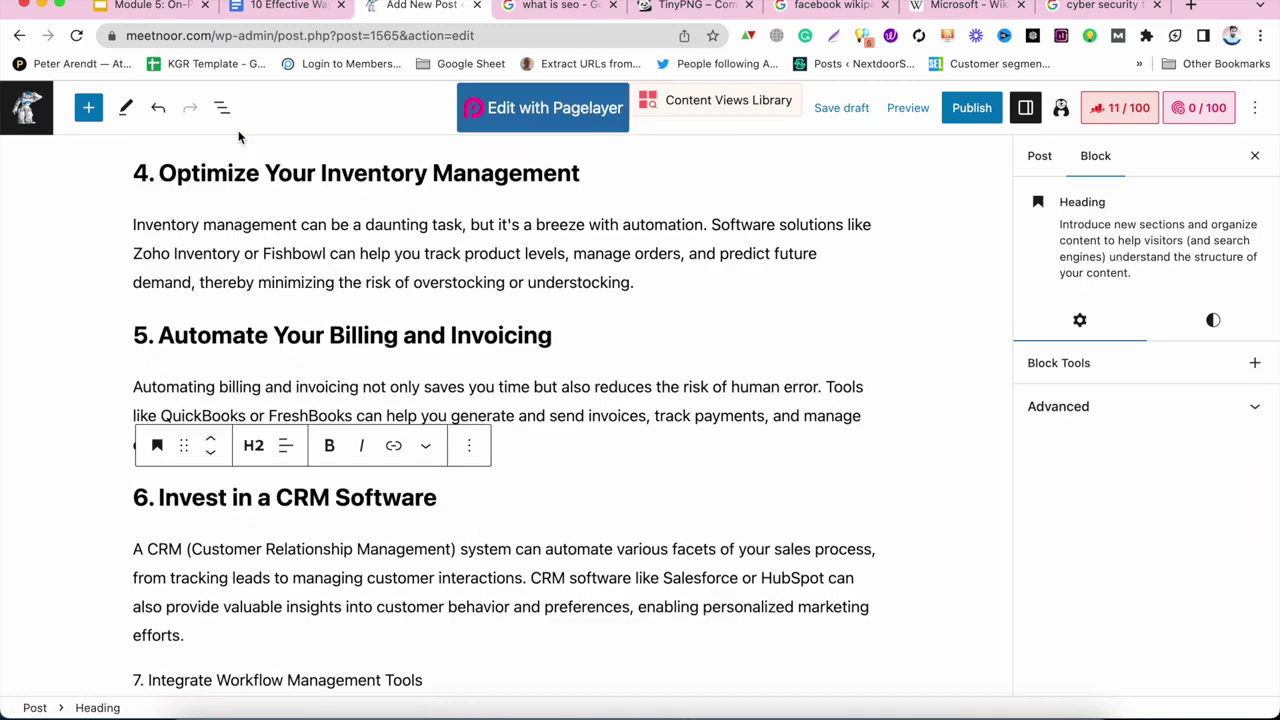
scroll(233, 366, "down", 5)
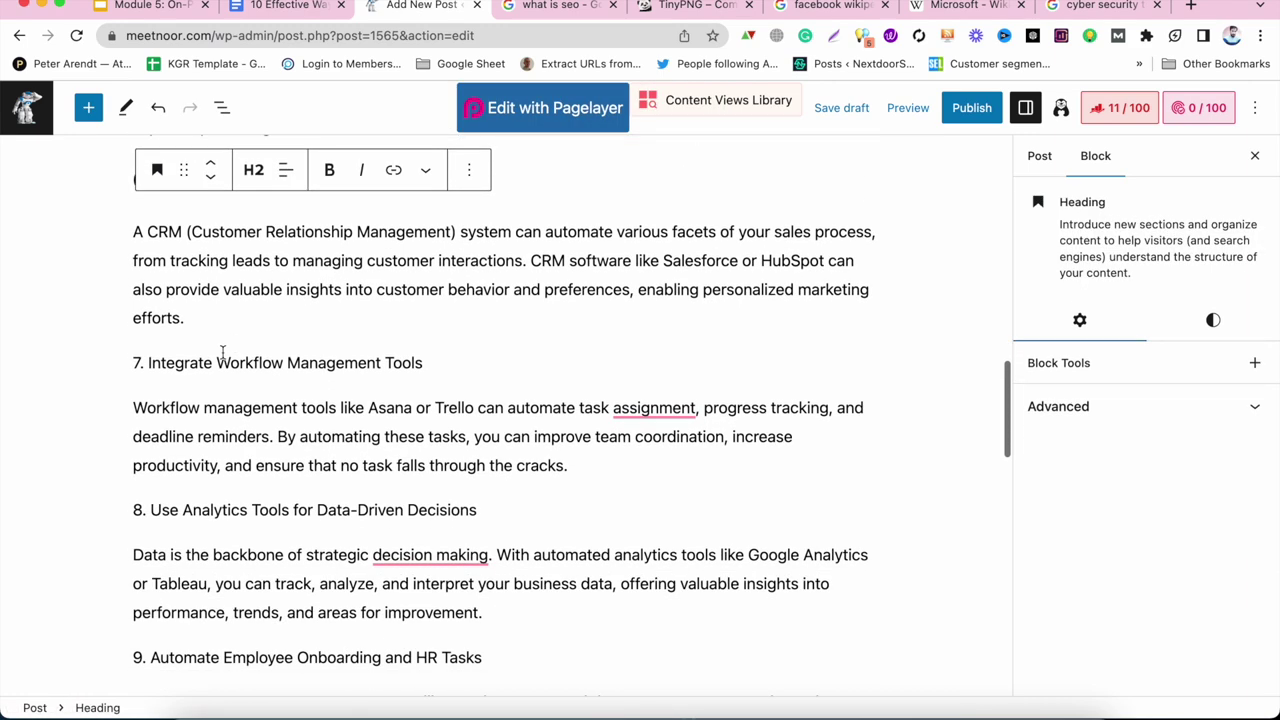
left_click(216, 362)
left_click(156, 315)
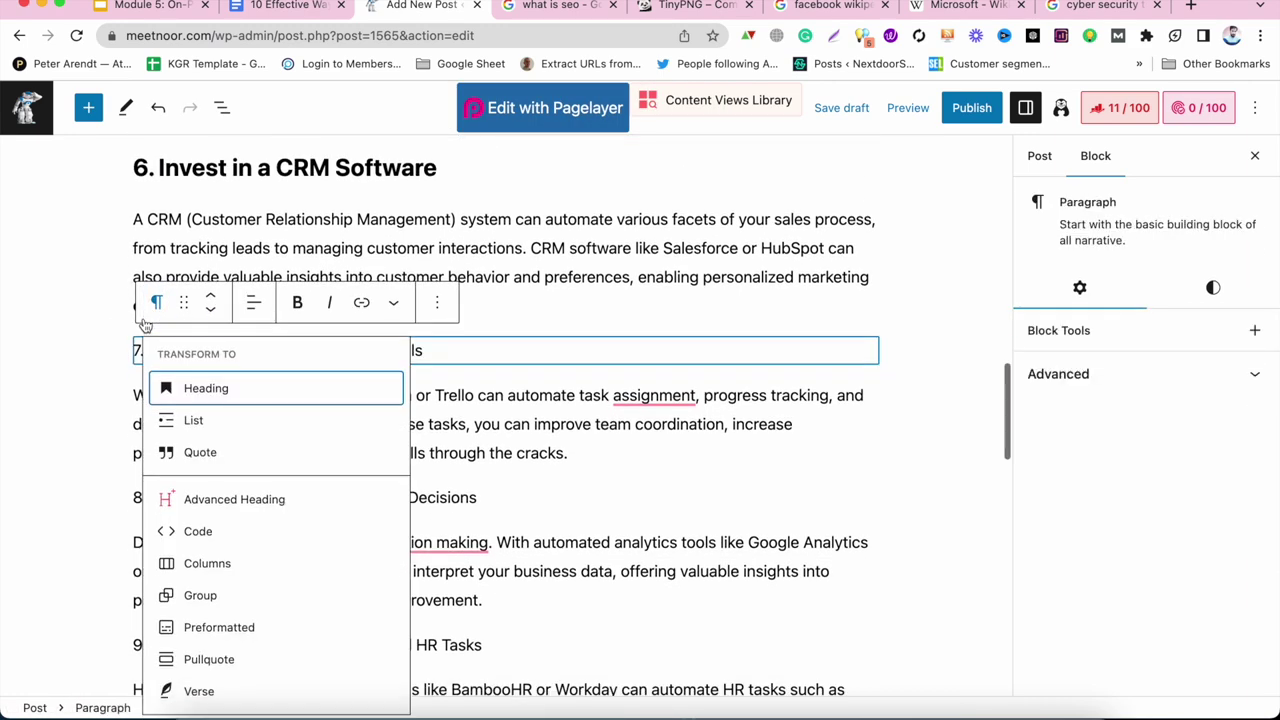
left_click(204, 392)
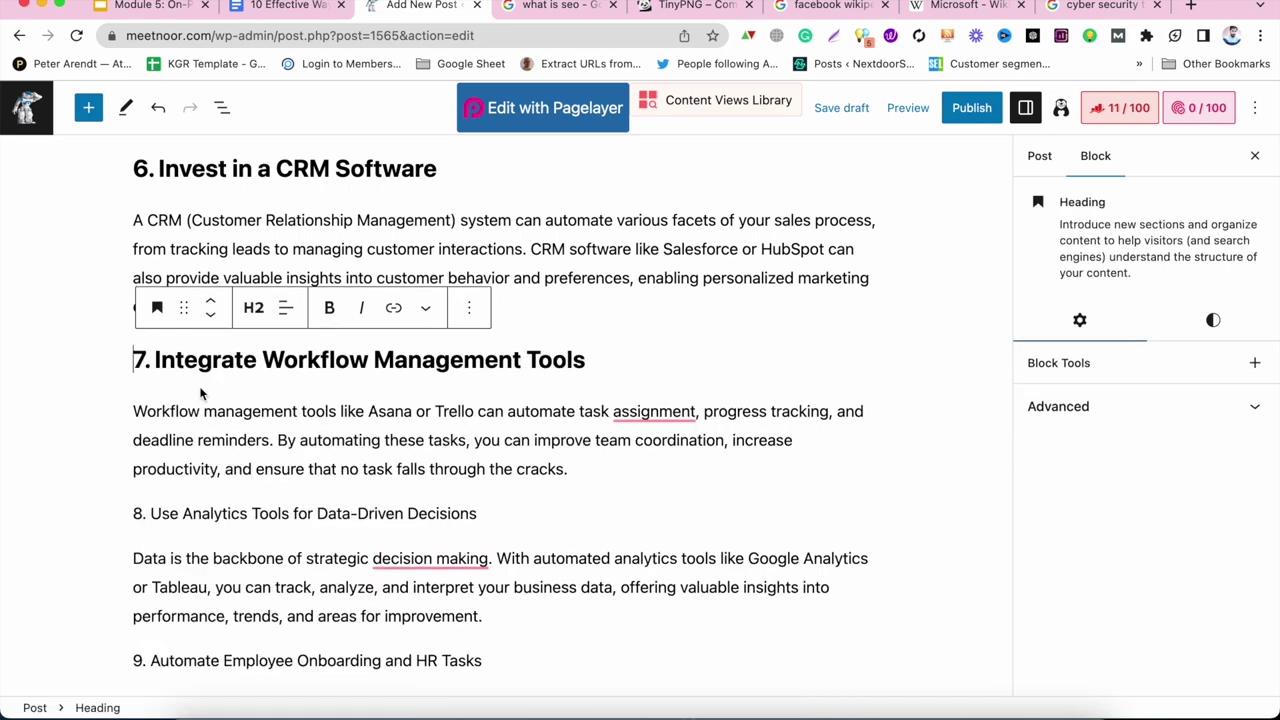
Convert the paragraphs "8. Use Analytics Tools for Data-Driven Decisions" and "9. Automate Employee Onboarding and HR Tasks" into H2 headings.
left_click(185, 512)
left_click(156, 466)
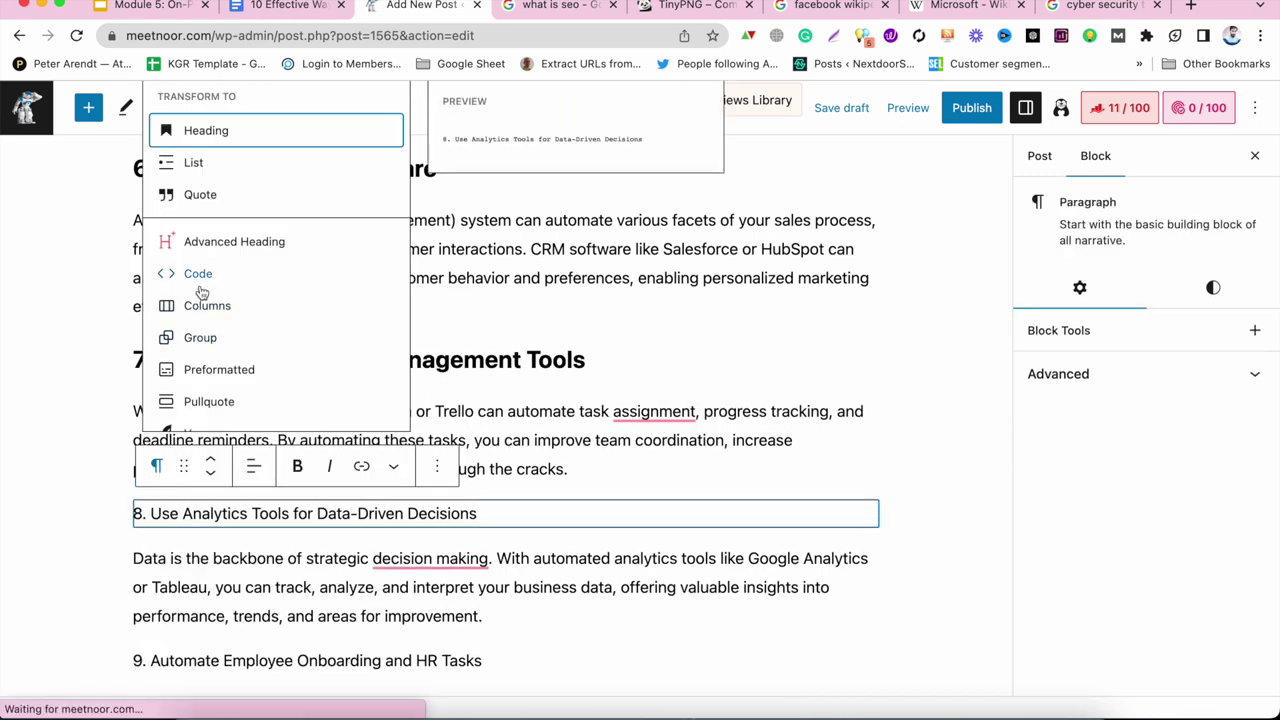
left_click(206, 131)
scroll(240, 370, "down", 4)
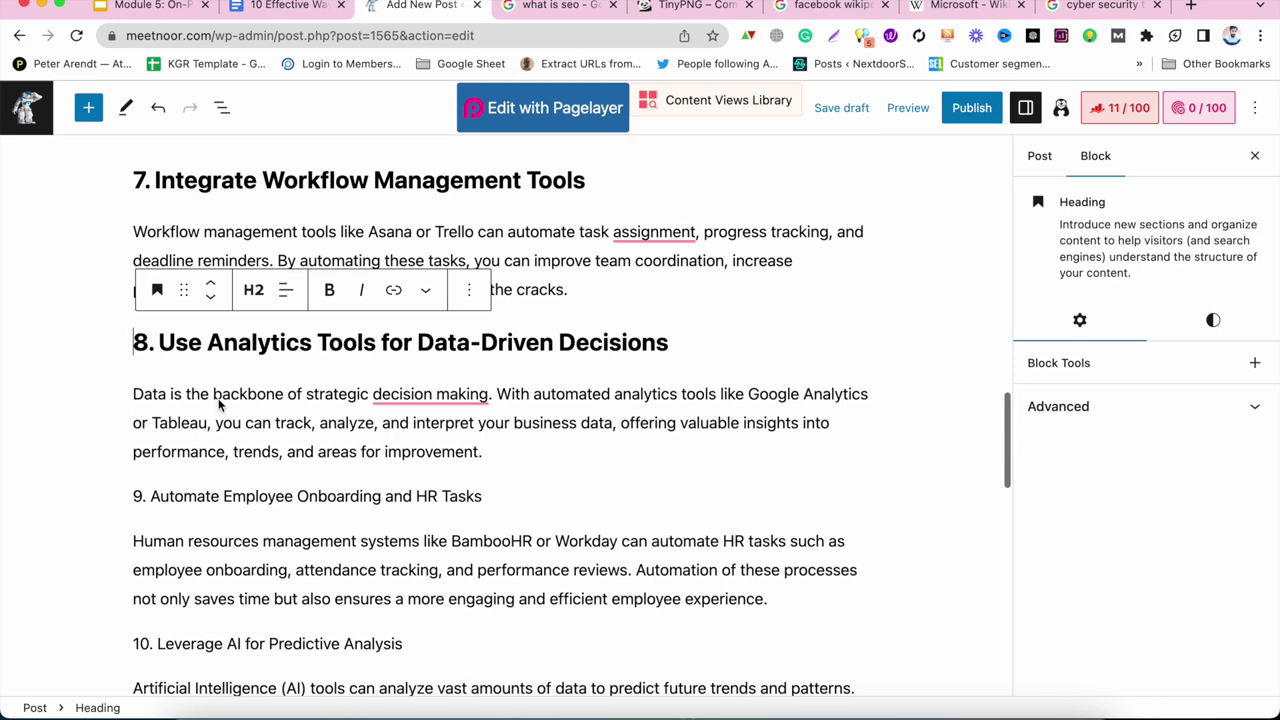
left_click(150, 495)
left_click(157, 449)
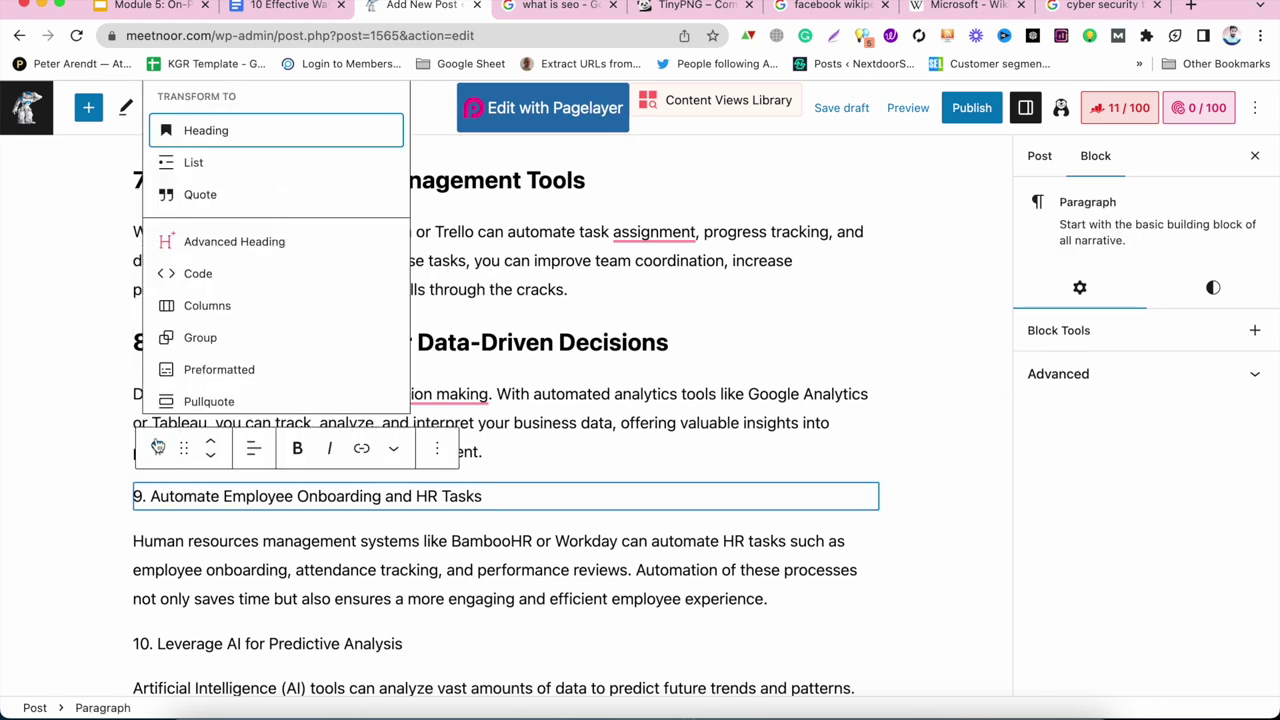
left_click(226, 126)
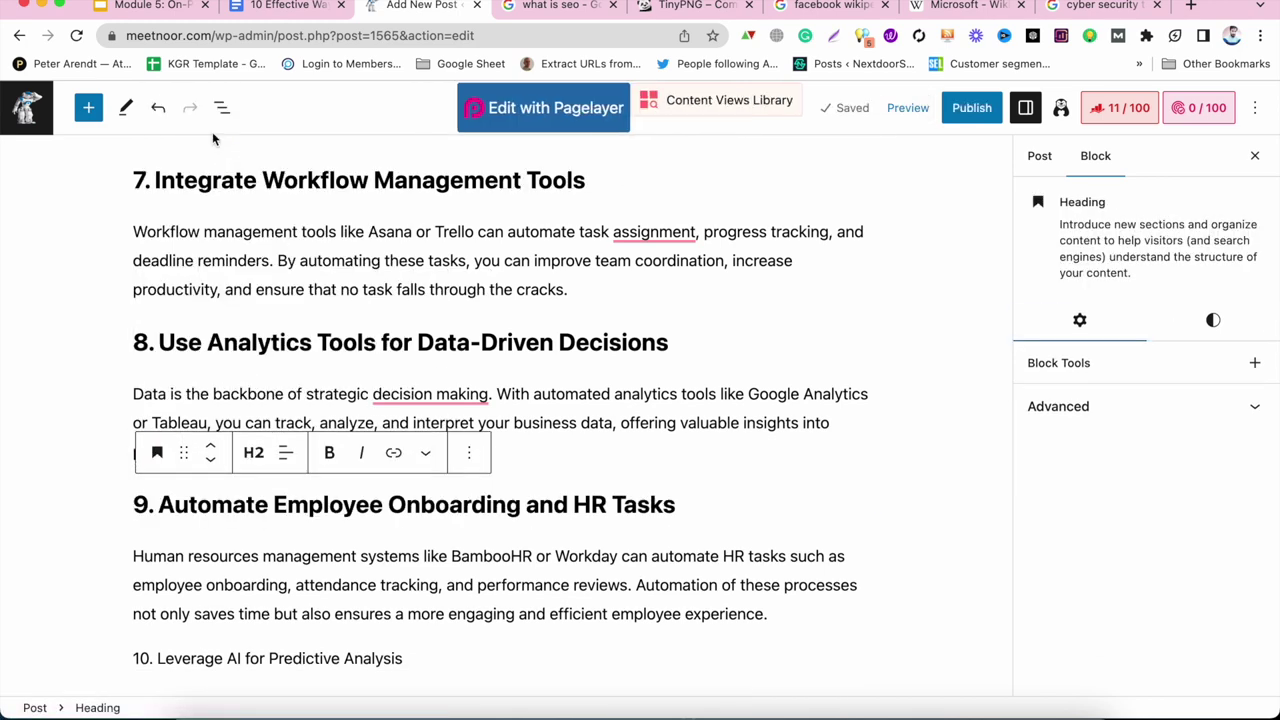
Convert the paragraph "10. Leverage AI for Predictive Analysis" into an H2 heading.
scroll(230, 287, "down", 4)
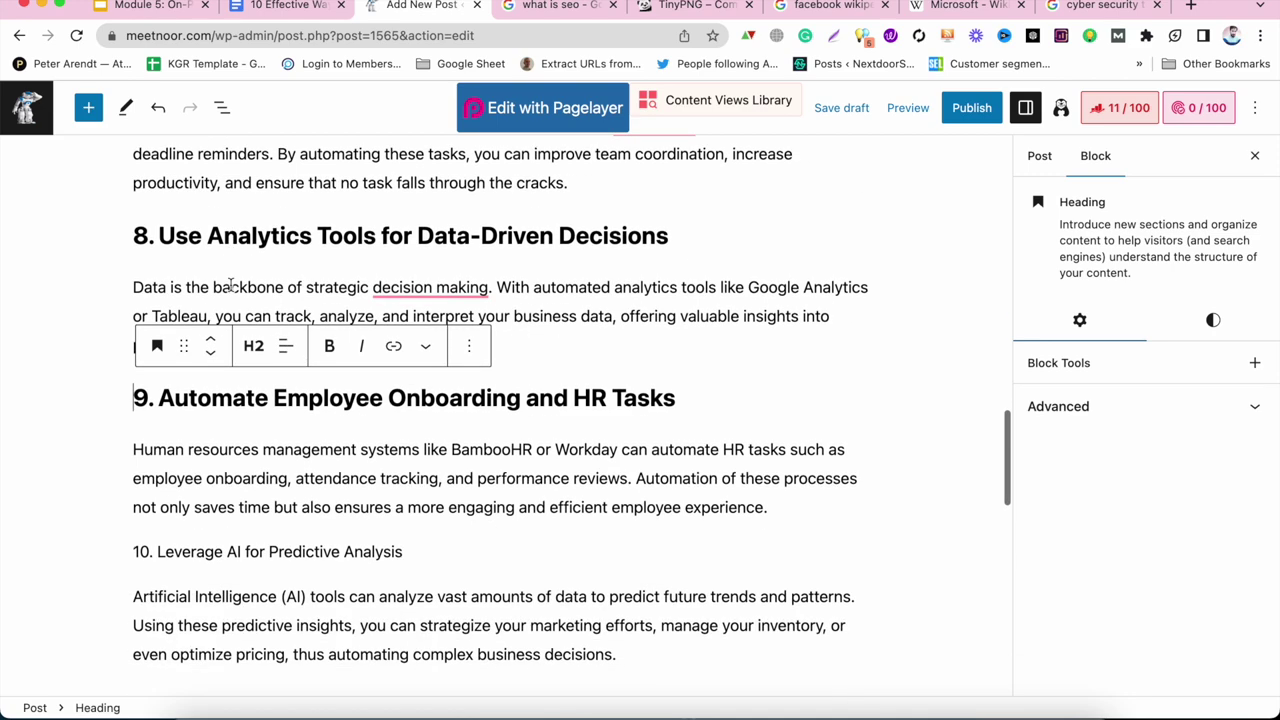
left_click(183, 462)
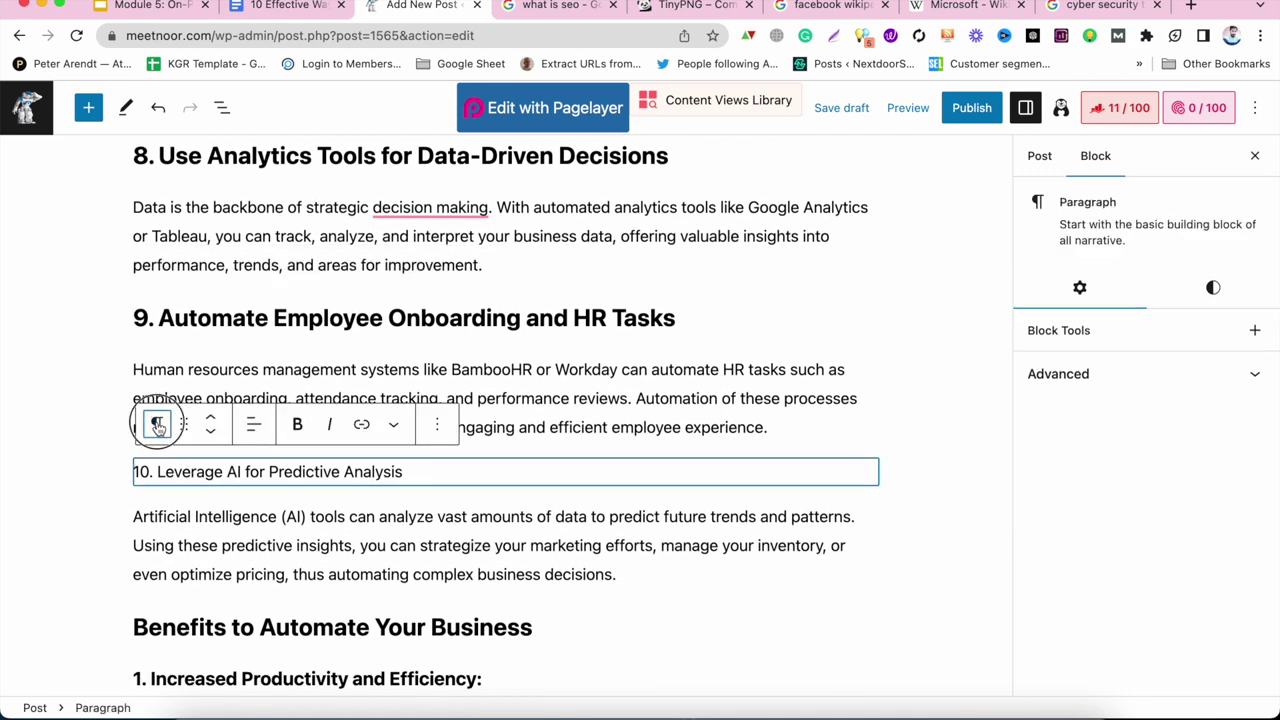
left_click(156, 424)
left_click(207, 131)
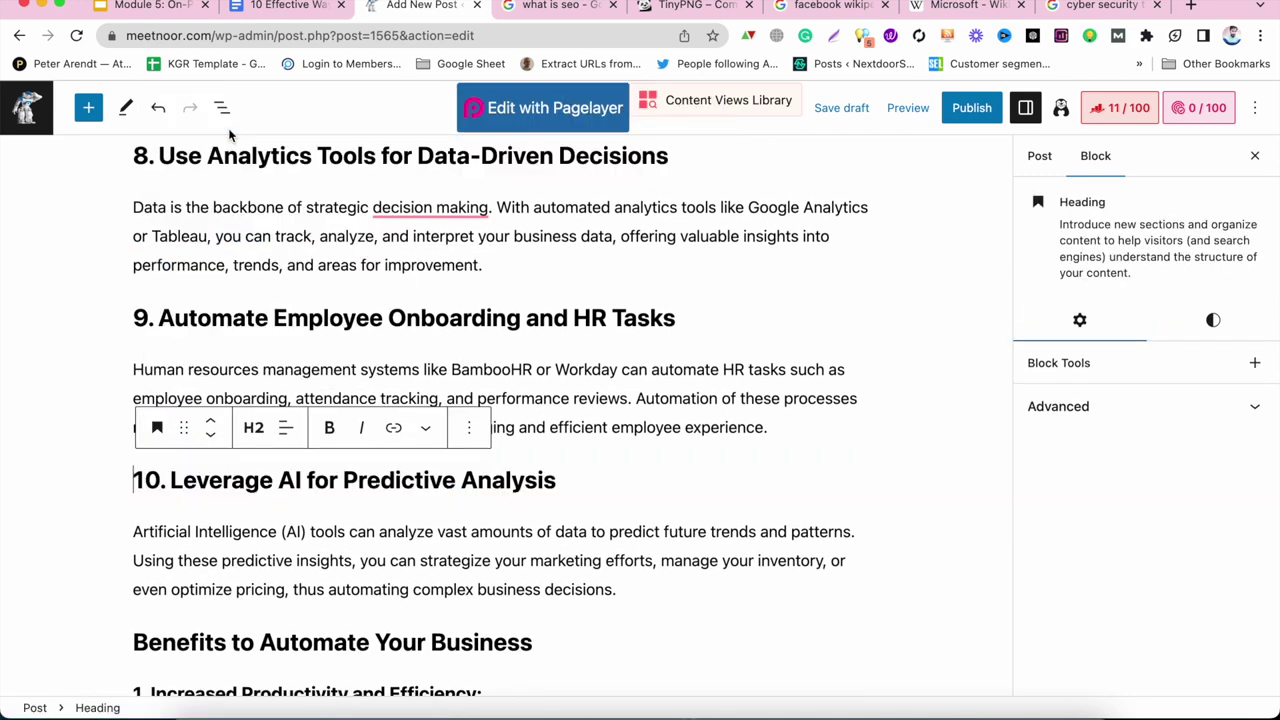
Set the heading "Benefits to Automate Your Business" to H3 and its subheading "1. Increased Productivity and Efficiency:" to H4.
scroll(241, 549, "down", 4)
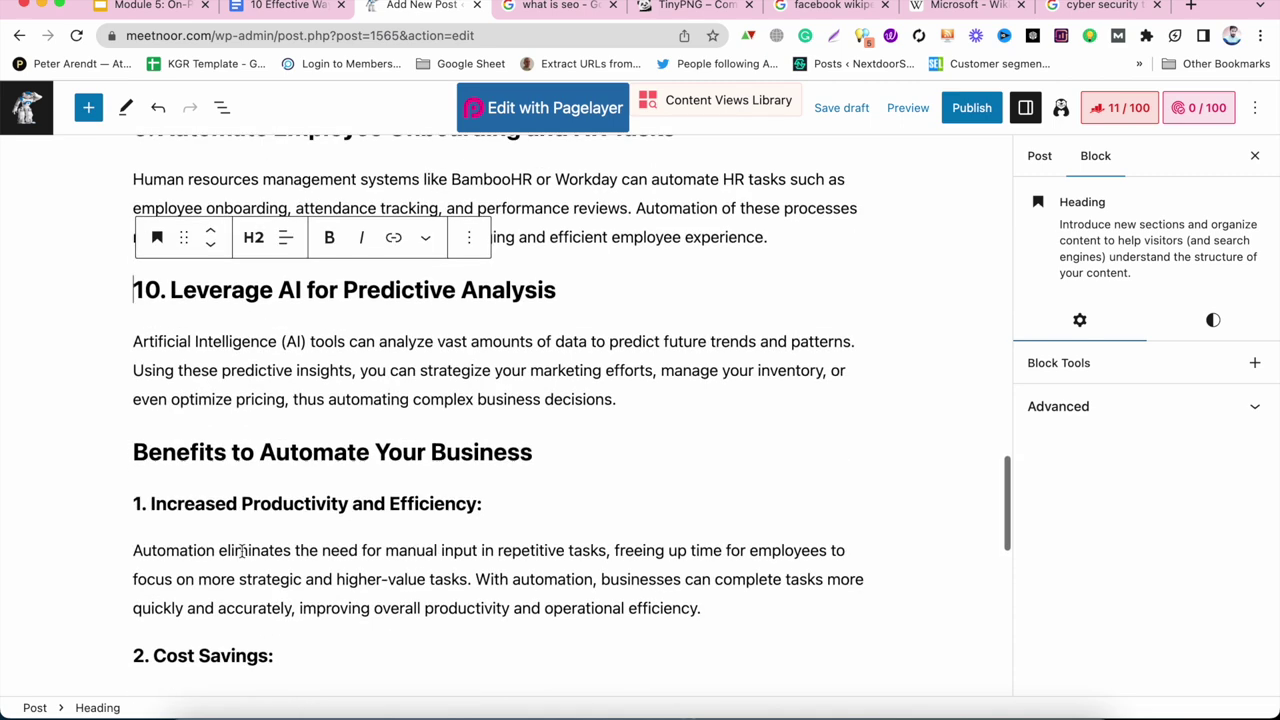
left_click(235, 453)
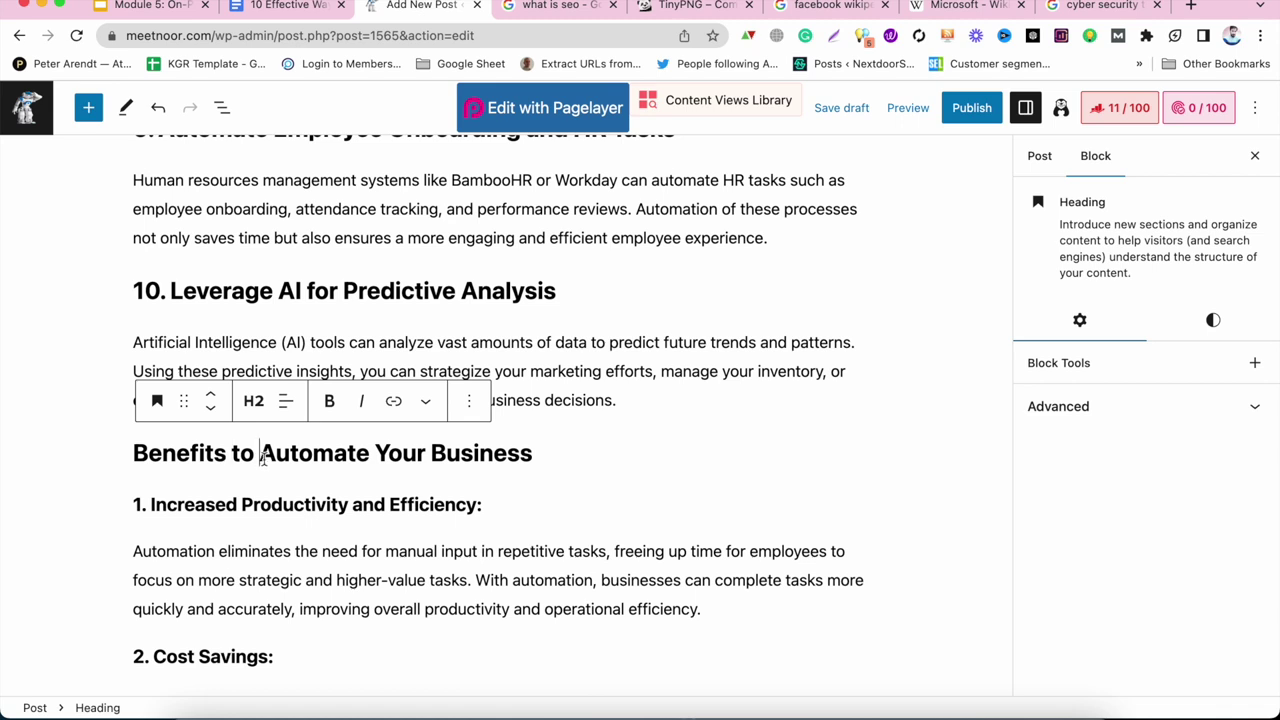
left_click(253, 401)
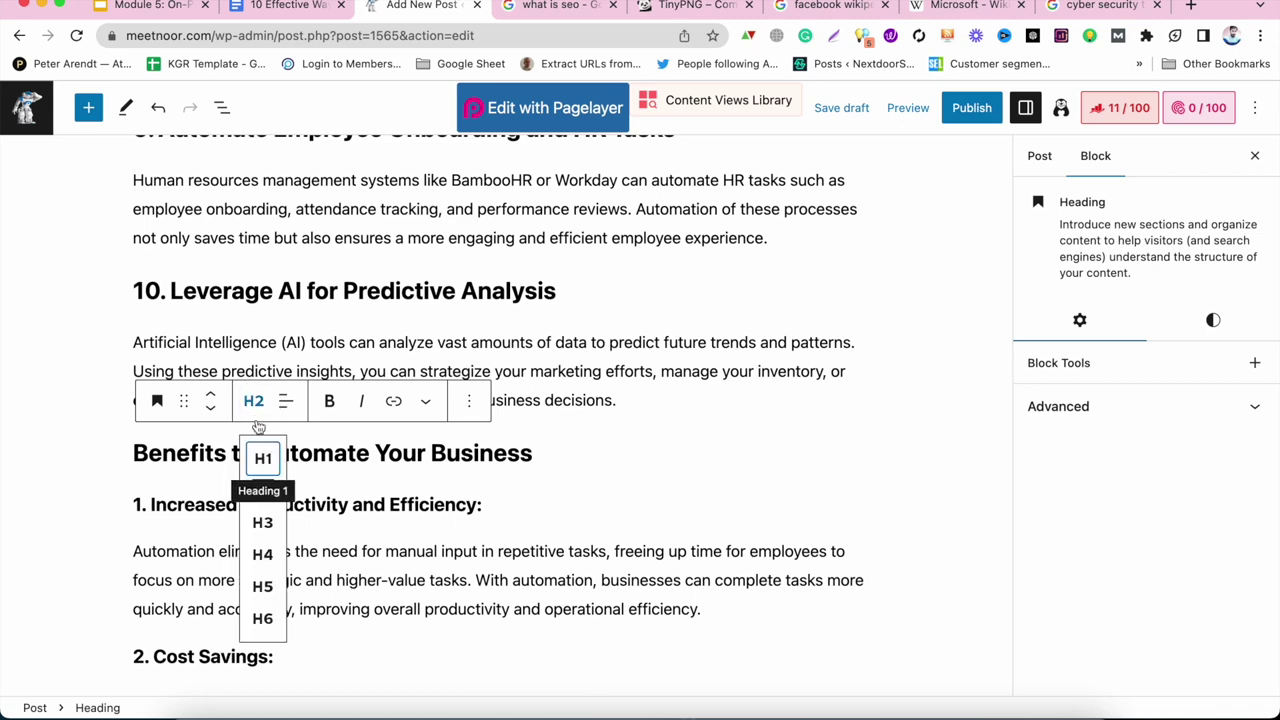
left_click(262, 522)
left_click(206, 496)
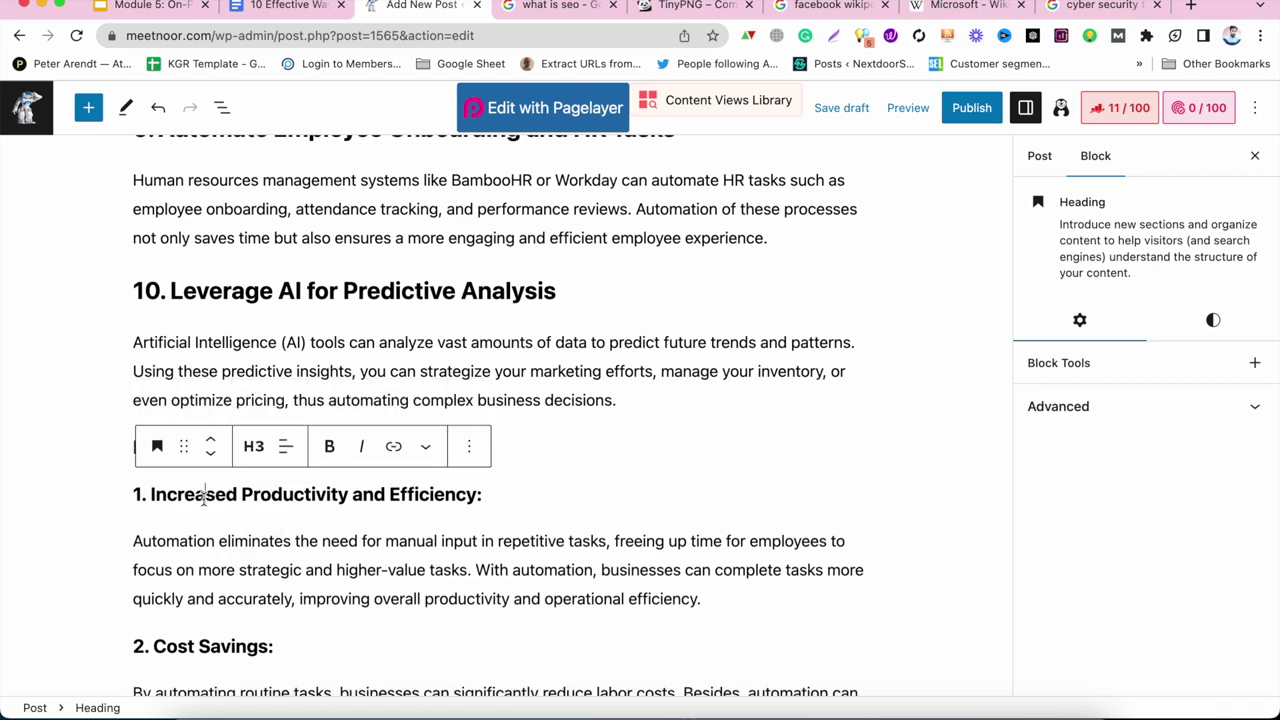
left_click(253, 446)
left_click(262, 600)
Set the benefit subheadings "2. Cost Savings:" and "3. Enhanced Customer Service:" to H4.
scroll(260, 600, "down", 3)
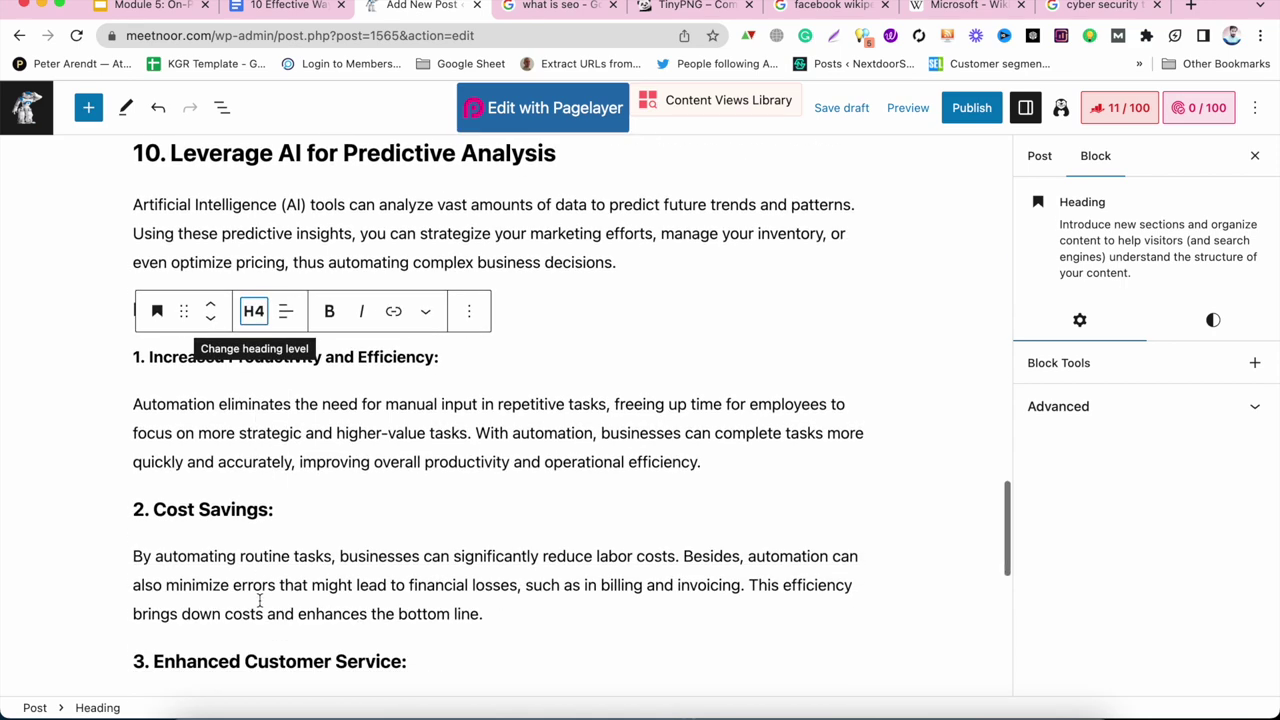
left_click(205, 510)
left_click(253, 461)
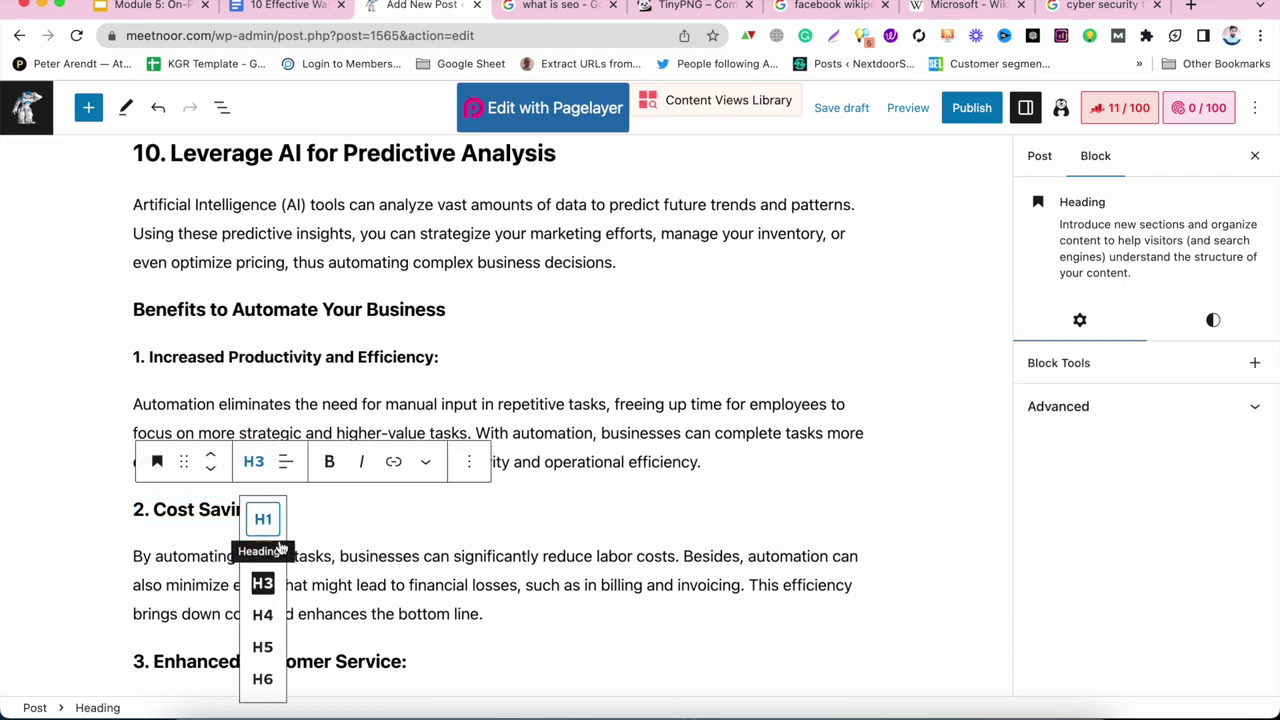
left_click(262, 615)
scroll(269, 617, "down", 3)
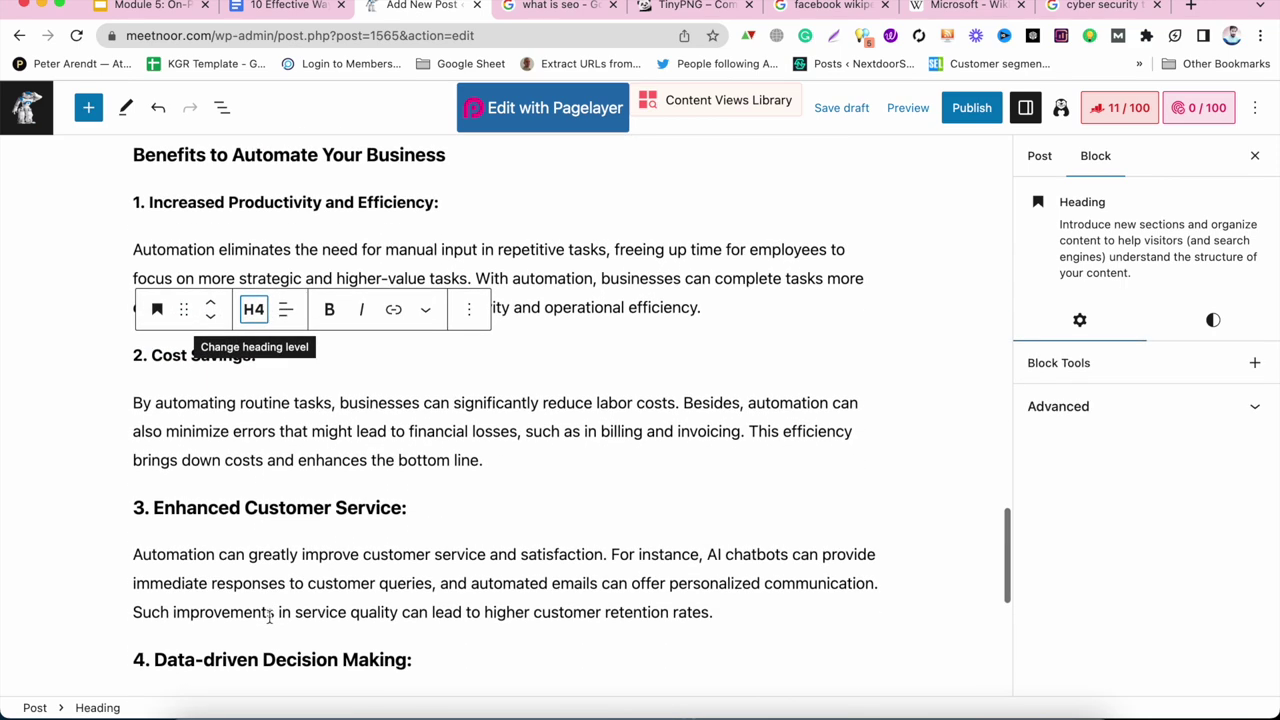
left_click(219, 510)
left_click(253, 459)
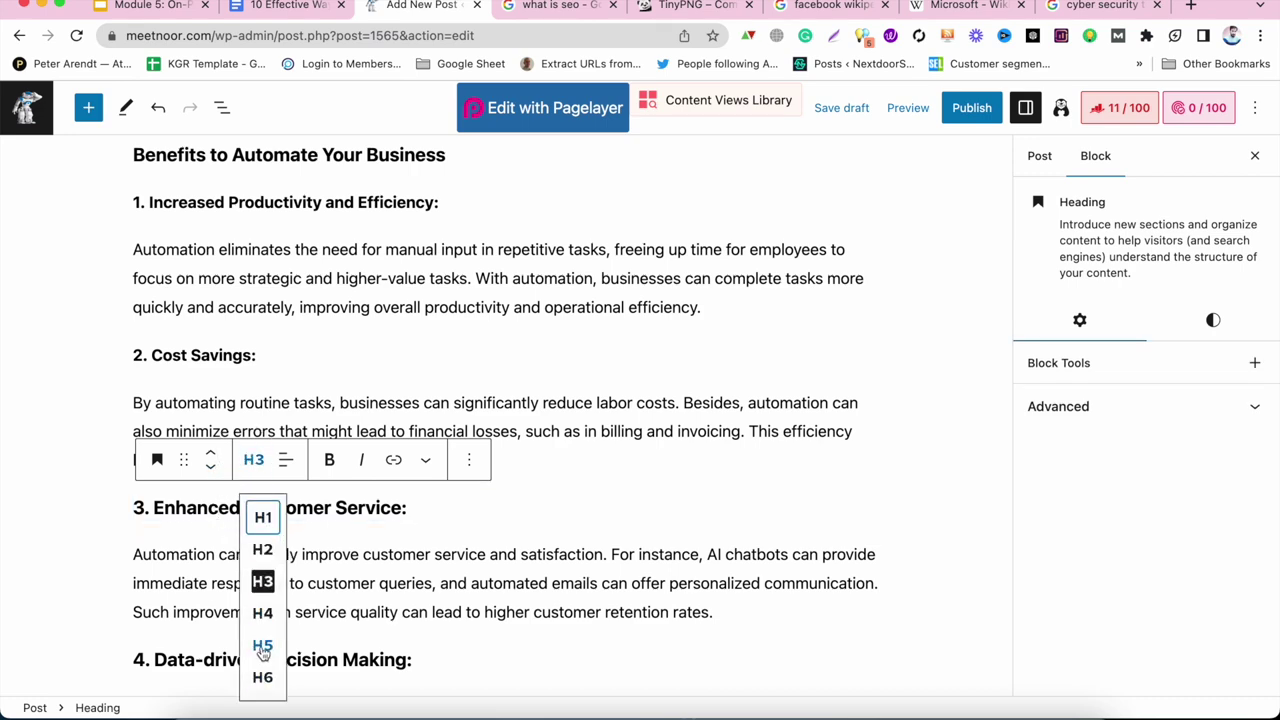
left_click(262, 613)
Set the benefit subheadings "4. Data-driven Decision Making:" and "5. Scalability:" to H4.
scroll(262, 540, "down", 2)
left_click(216, 585)
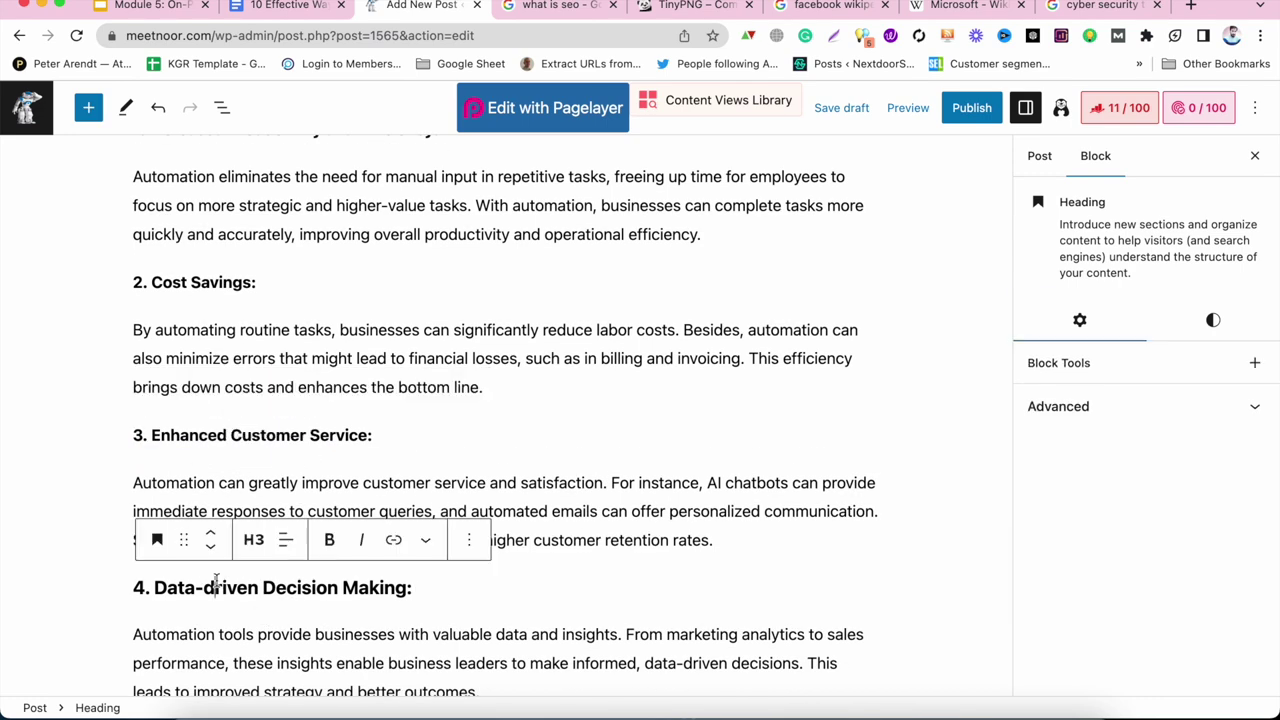
left_click(253, 539)
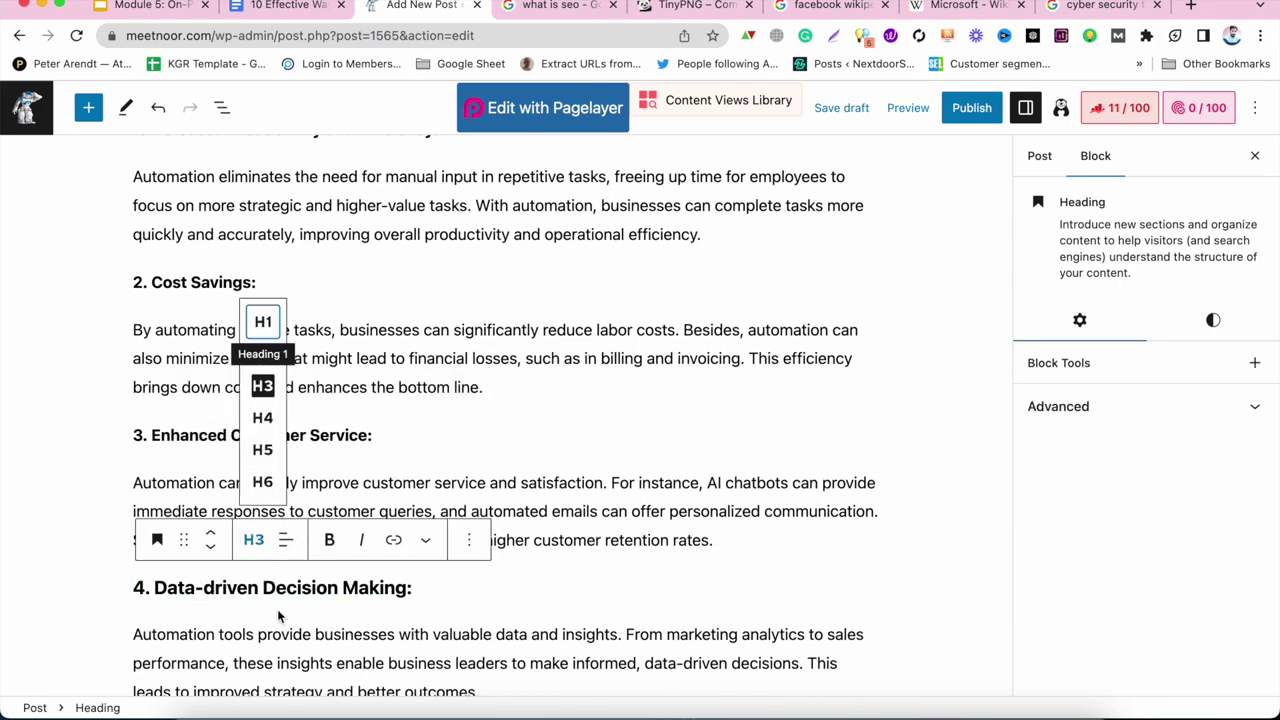
left_click(263, 390)
double_click(177, 588)
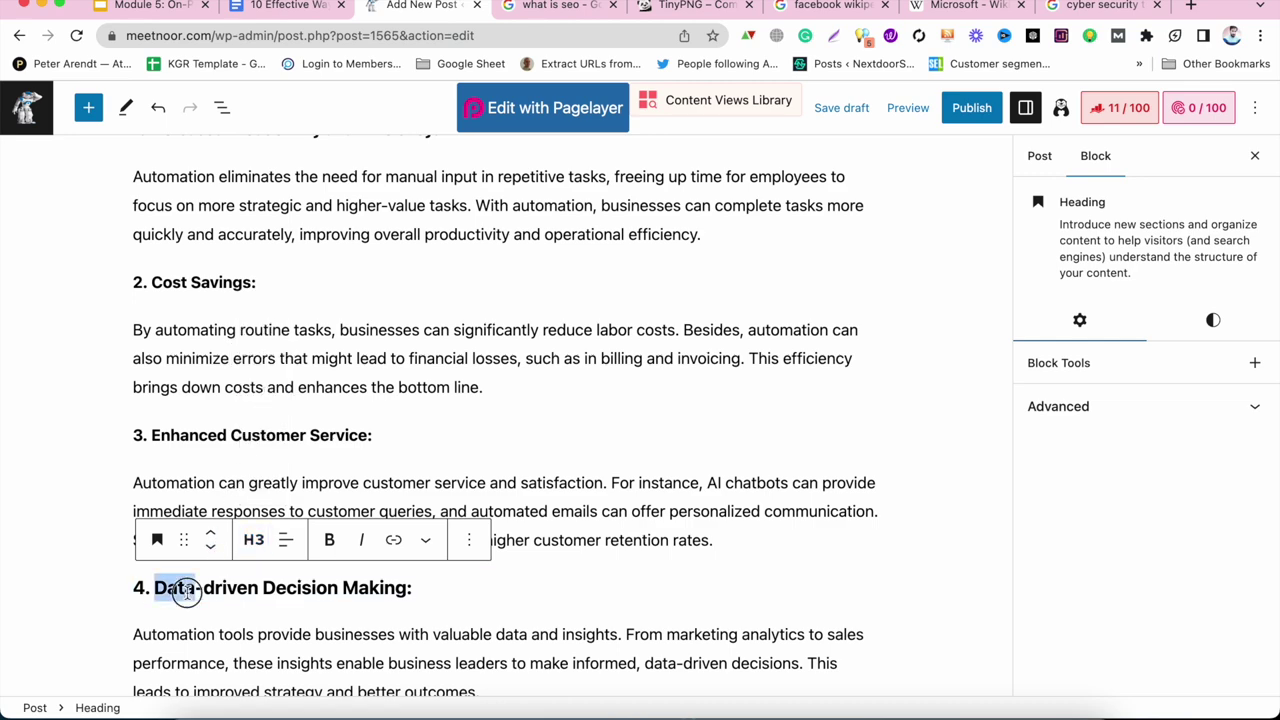
left_click(253, 539)
left_click(257, 417)
scroll(257, 428, "down", 4)
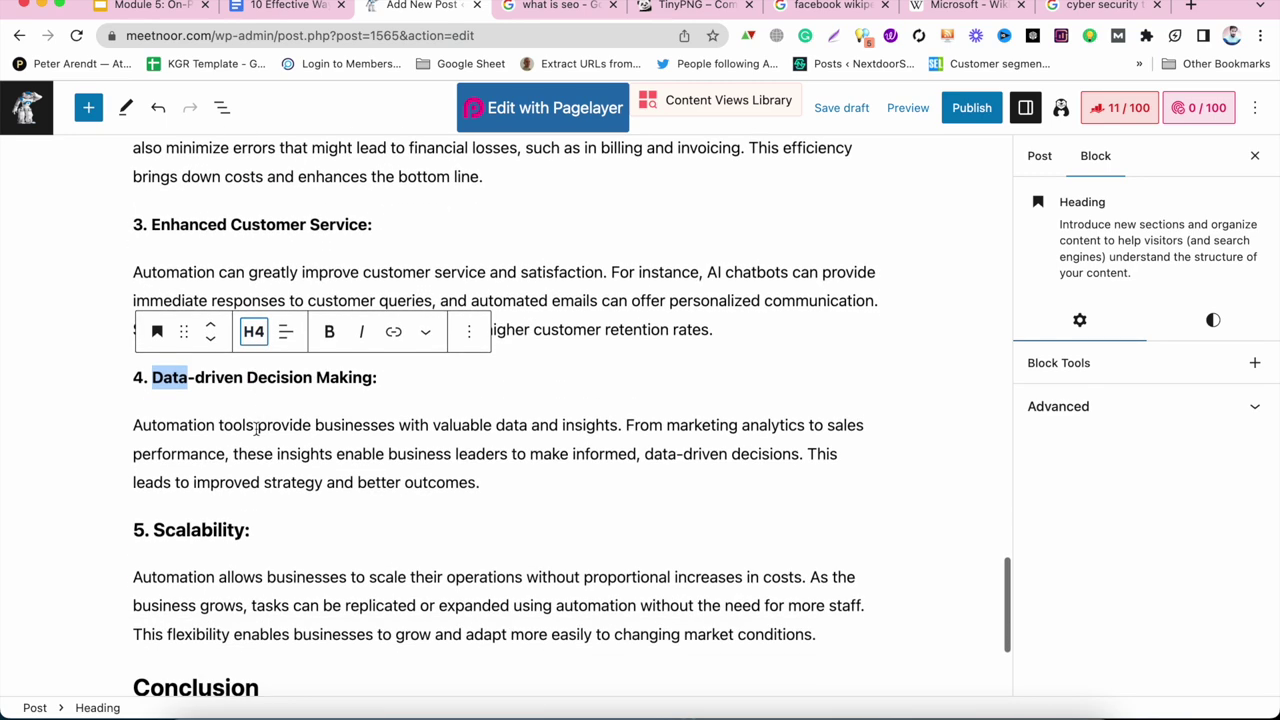
left_click(200, 528)
left_click(253, 481)
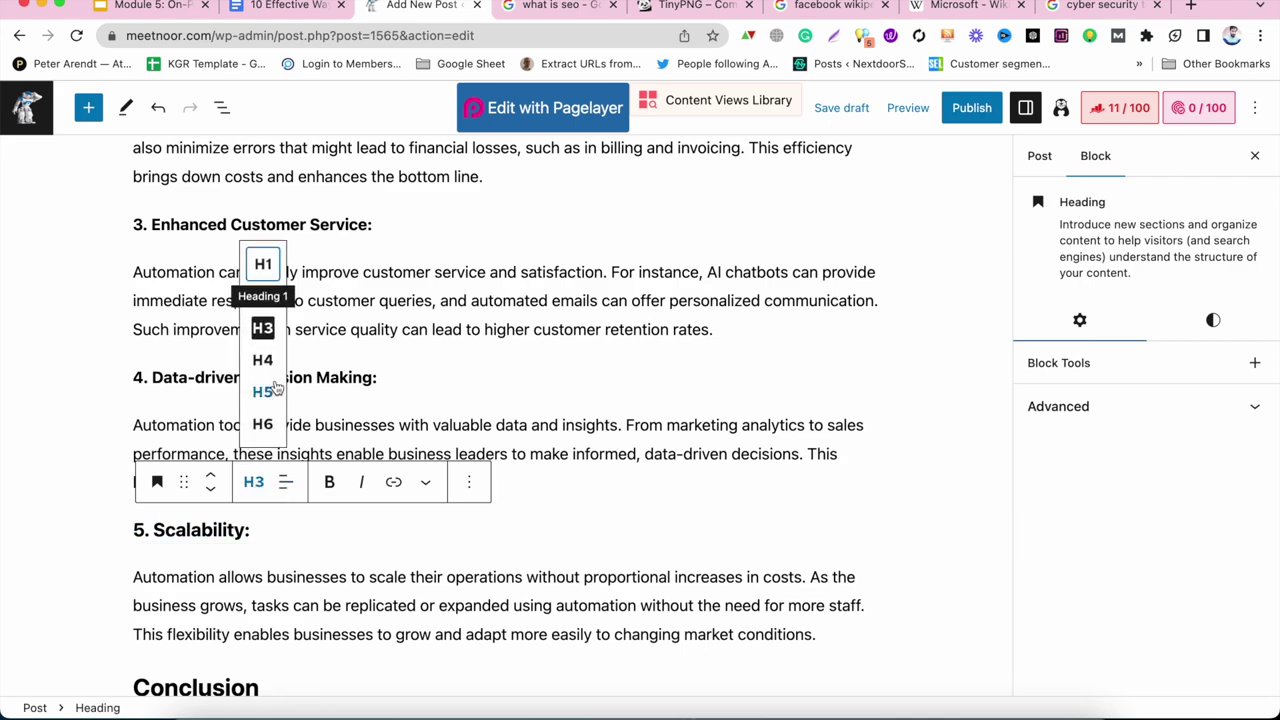
left_click(262, 360)
Examine the Conclusion heading and the keyword phrase "Automate Your Business" in the post title.
scroll(270, 490, "down", 5)
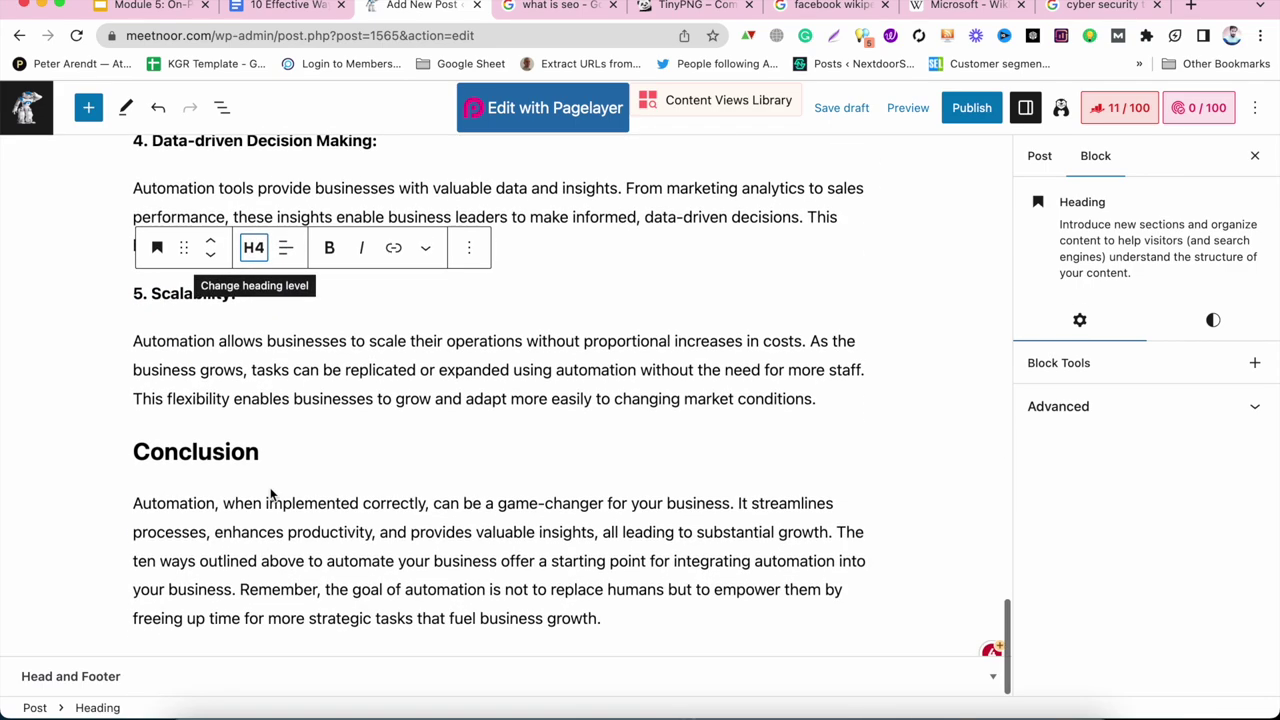
left_click(213, 455)
scroll(216, 455, "up", 20)
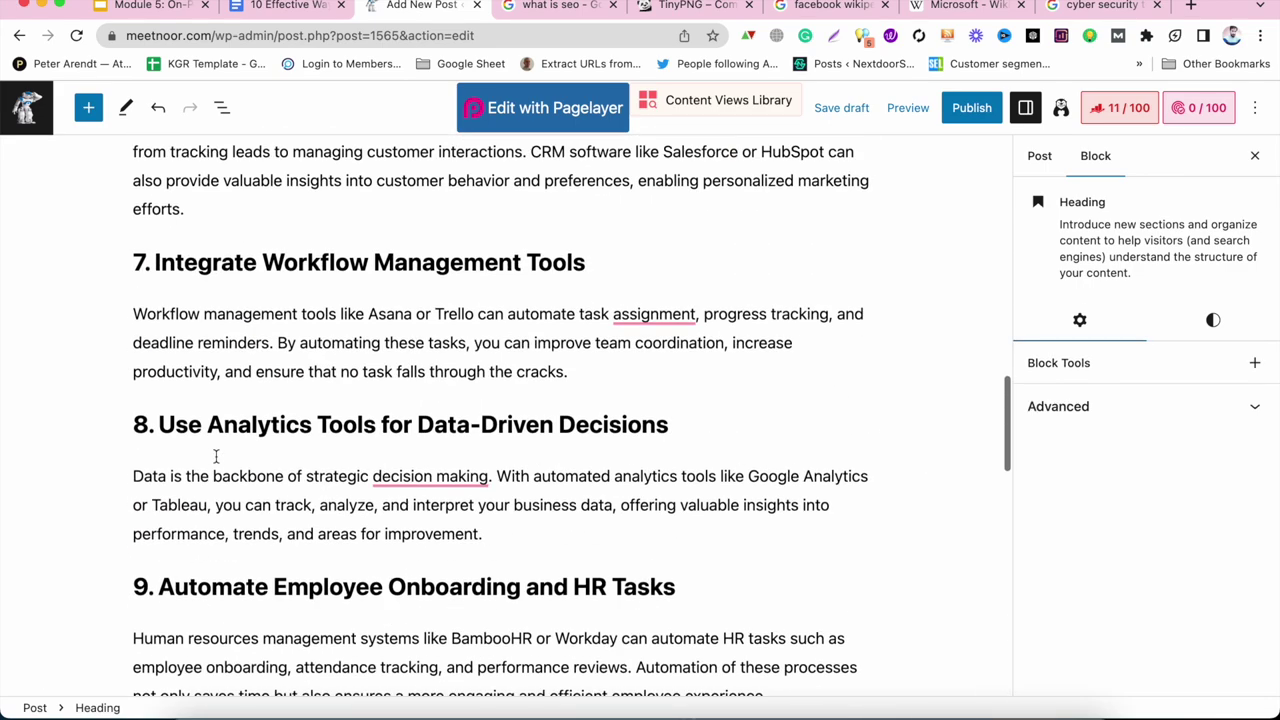
left_click(338, 296)
left_click(289, 270)
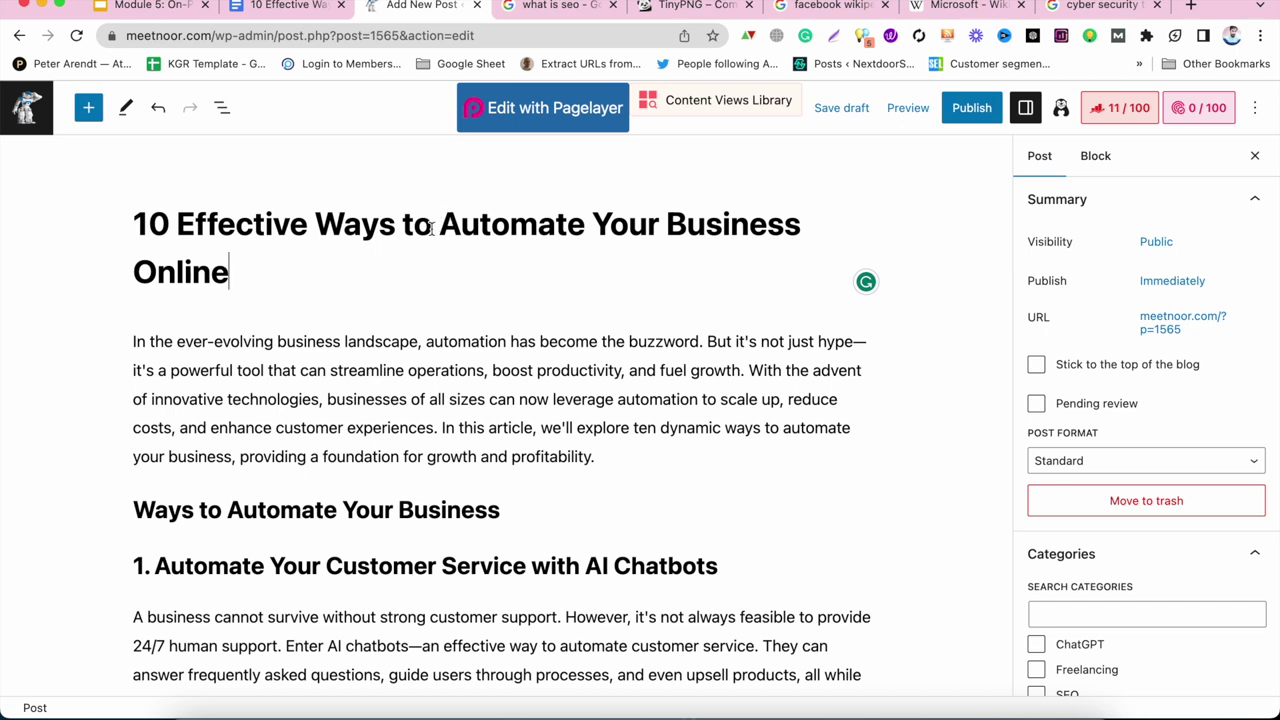
left_click_drag(437, 222, 816, 231)
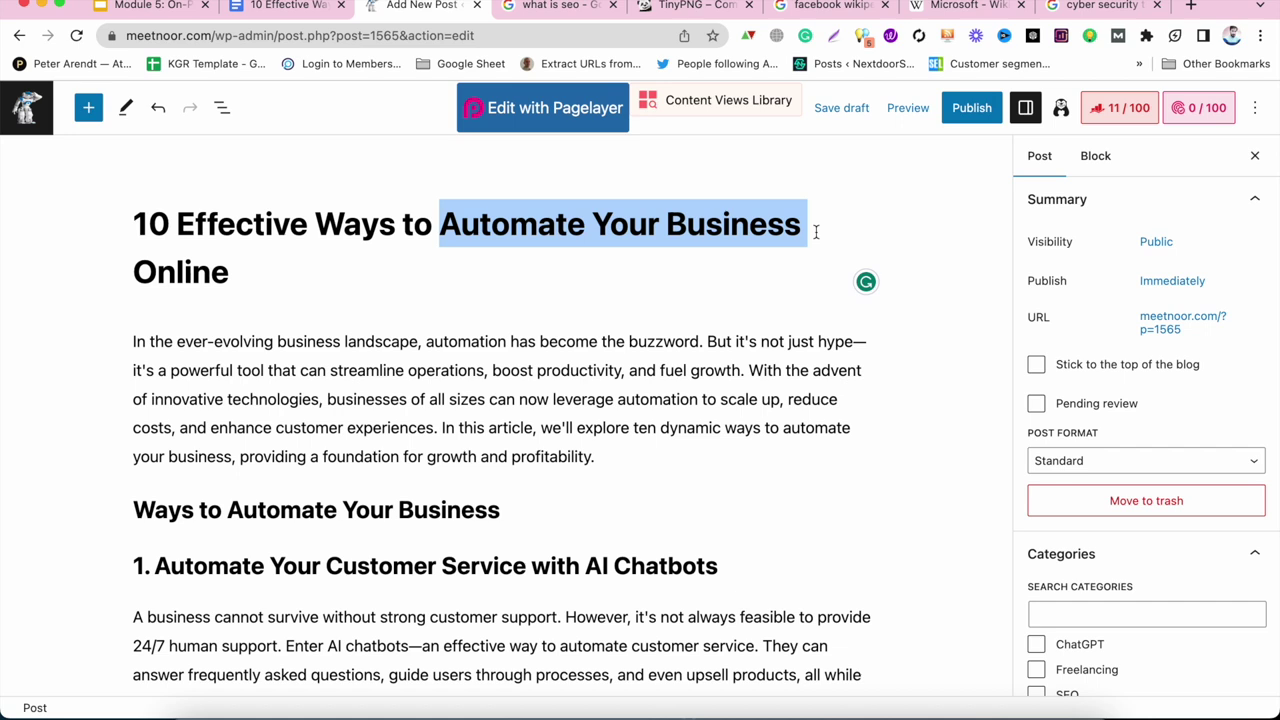
left_click(633, 228)
left_click(439, 224)
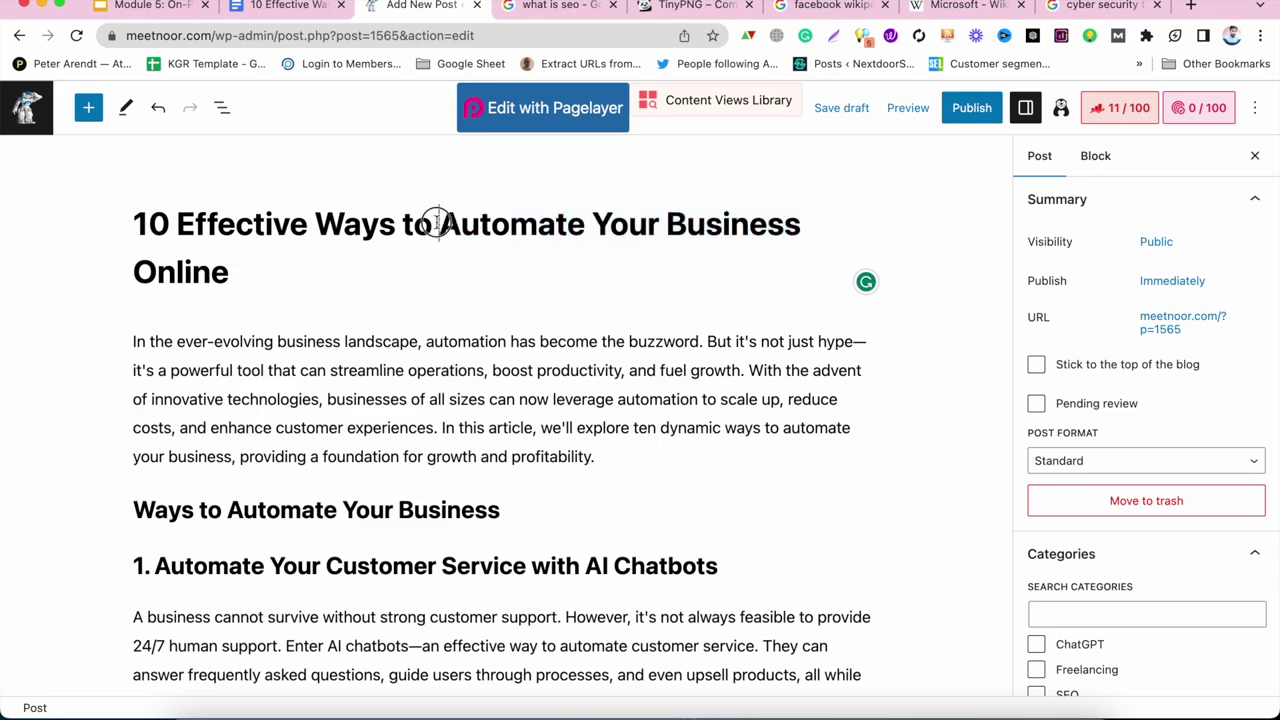
left_click_drag(440, 224, 797, 230)
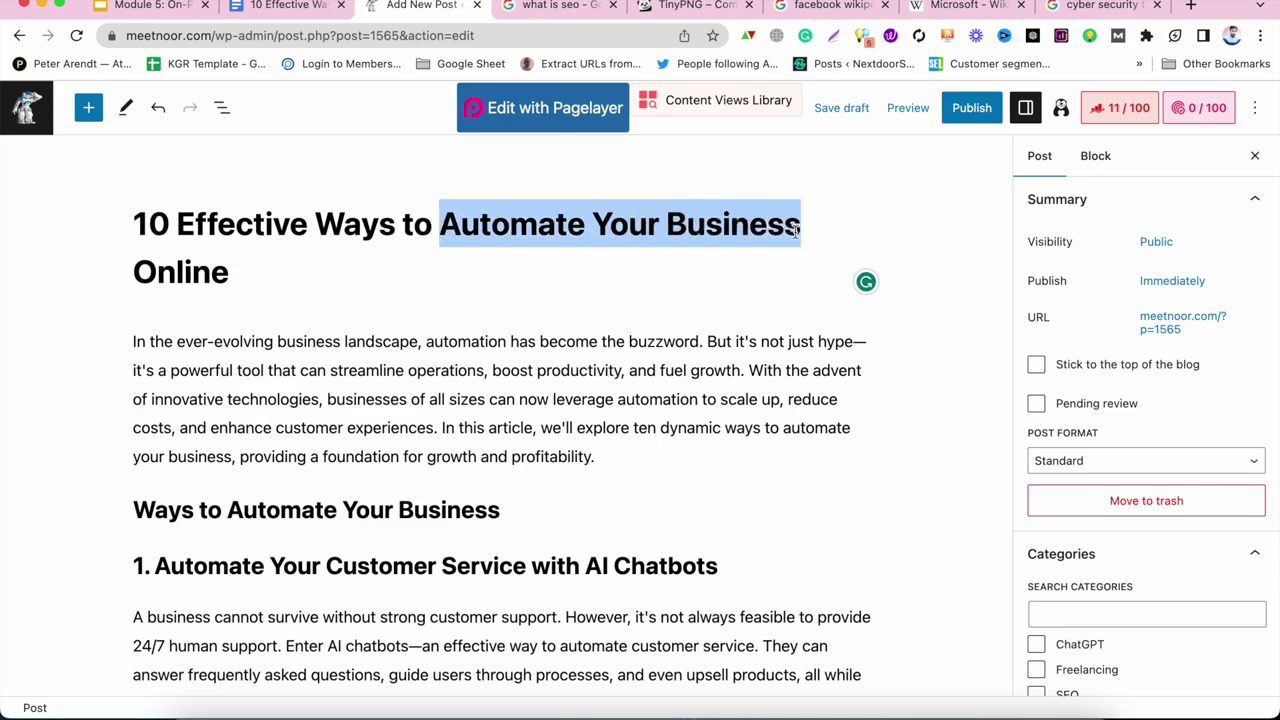
Make the keyword phrase "automate your business" bold in the last sentence of the introduction paragraph.
left_click(565, 427)
triple_click(565, 427)
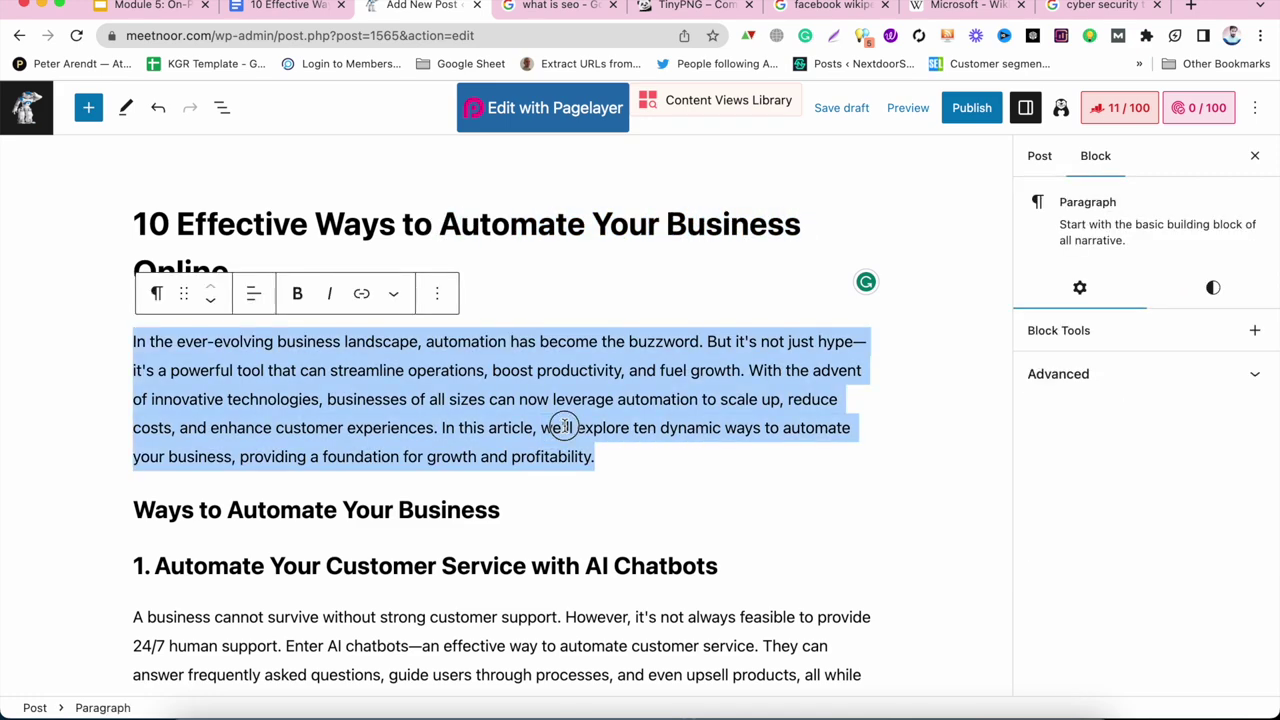
left_click(200, 493)
left_click(412, 400)
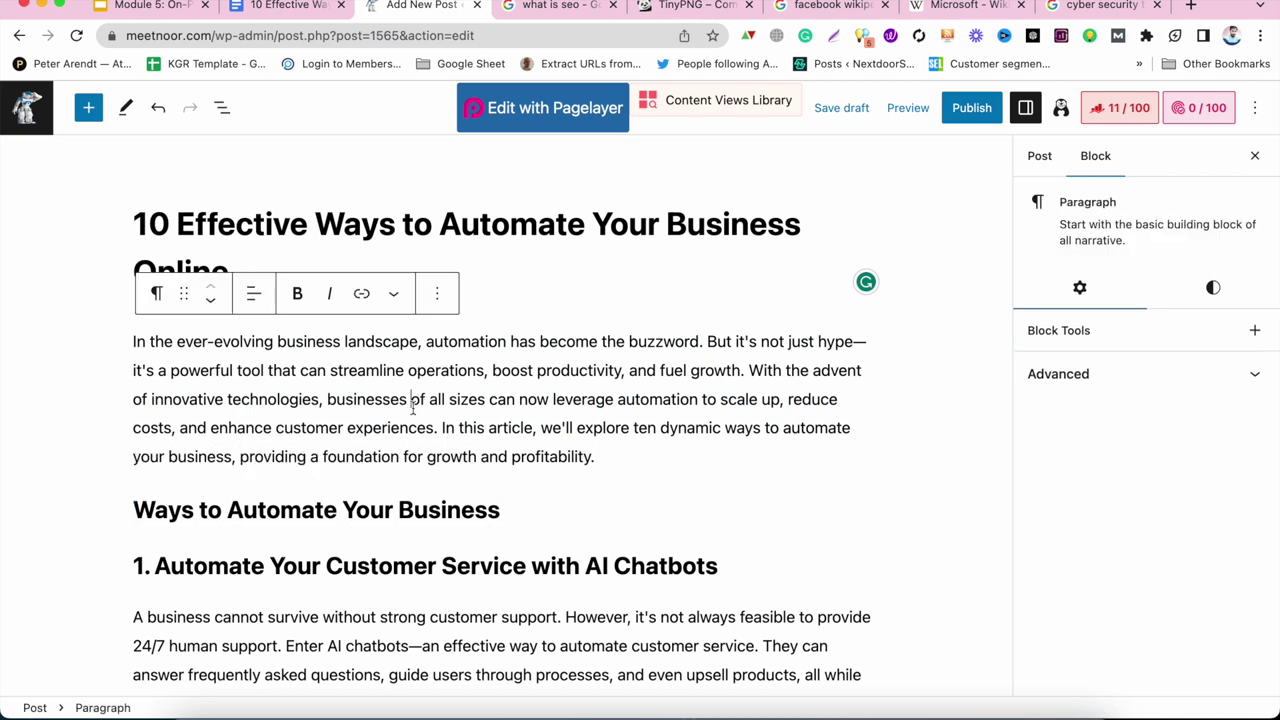
left_click_drag(785, 433, 223, 457)
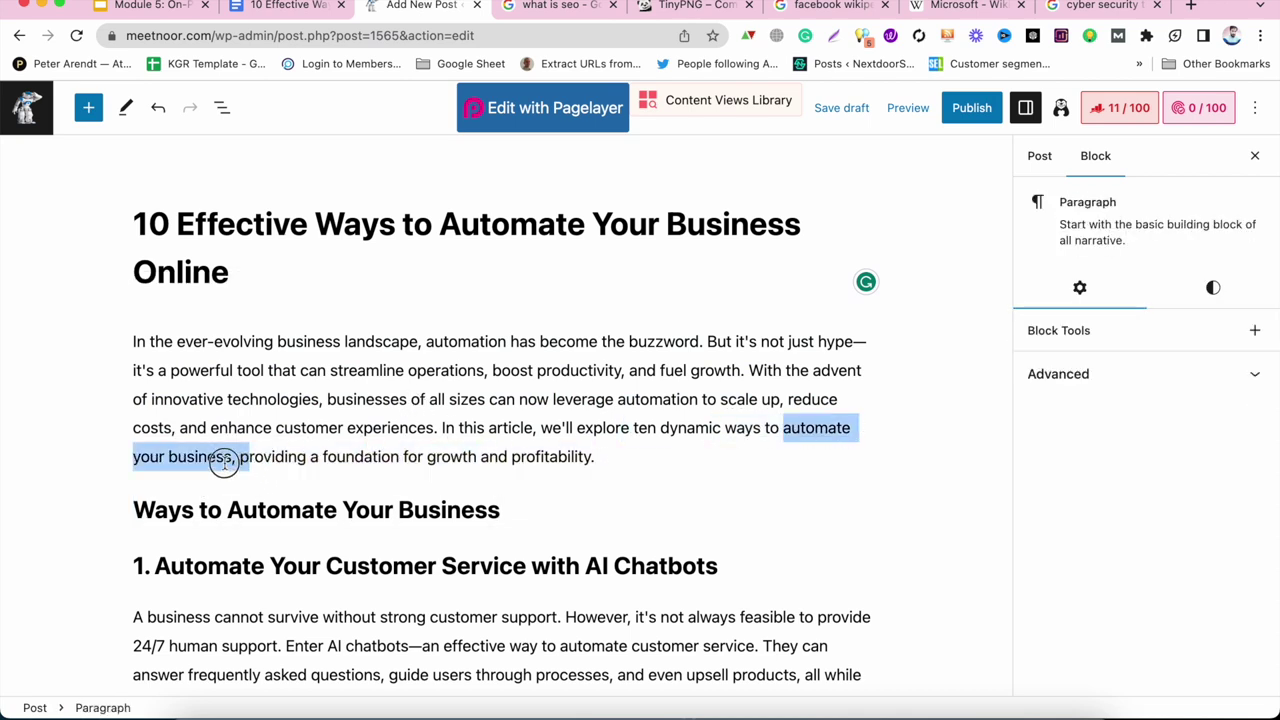
left_click(232, 457)
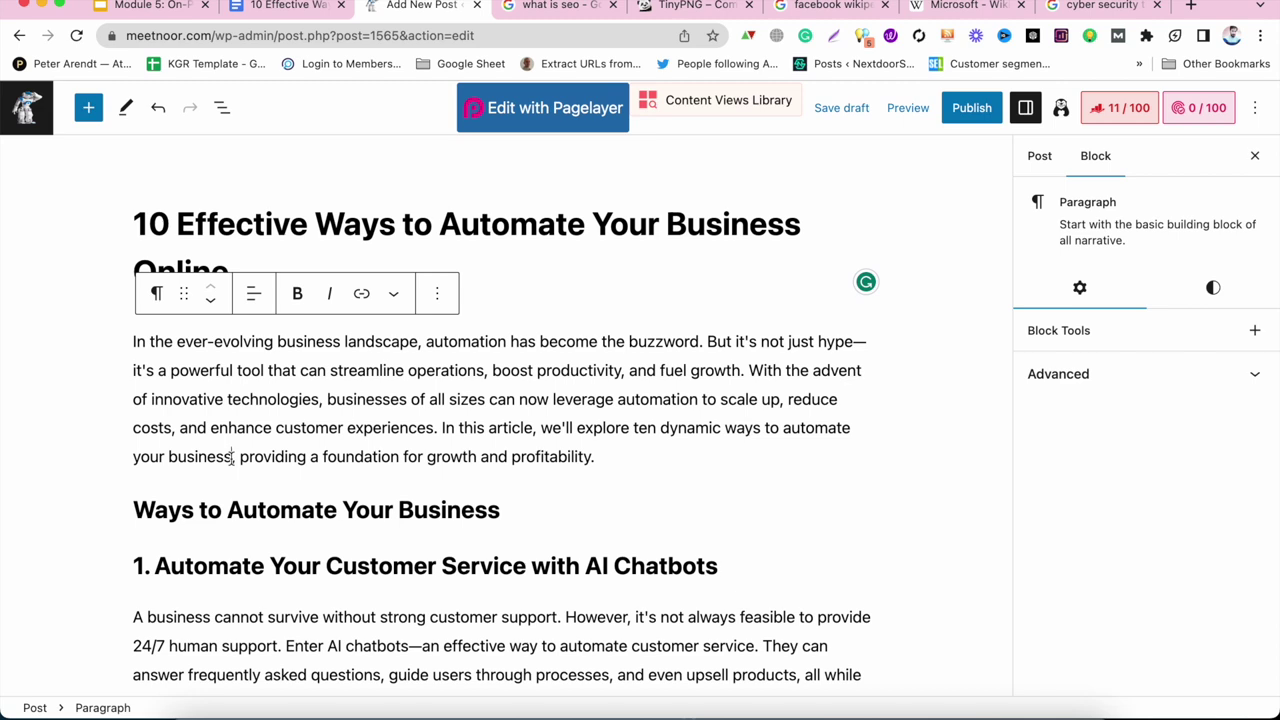
mouse_move(781, 429)
left_mouse_down()
mouse_move(234, 454)
mouse_move(628, 454)
mouse_move(806, 437)
mouse_move(783, 425)
left_mouse_up()
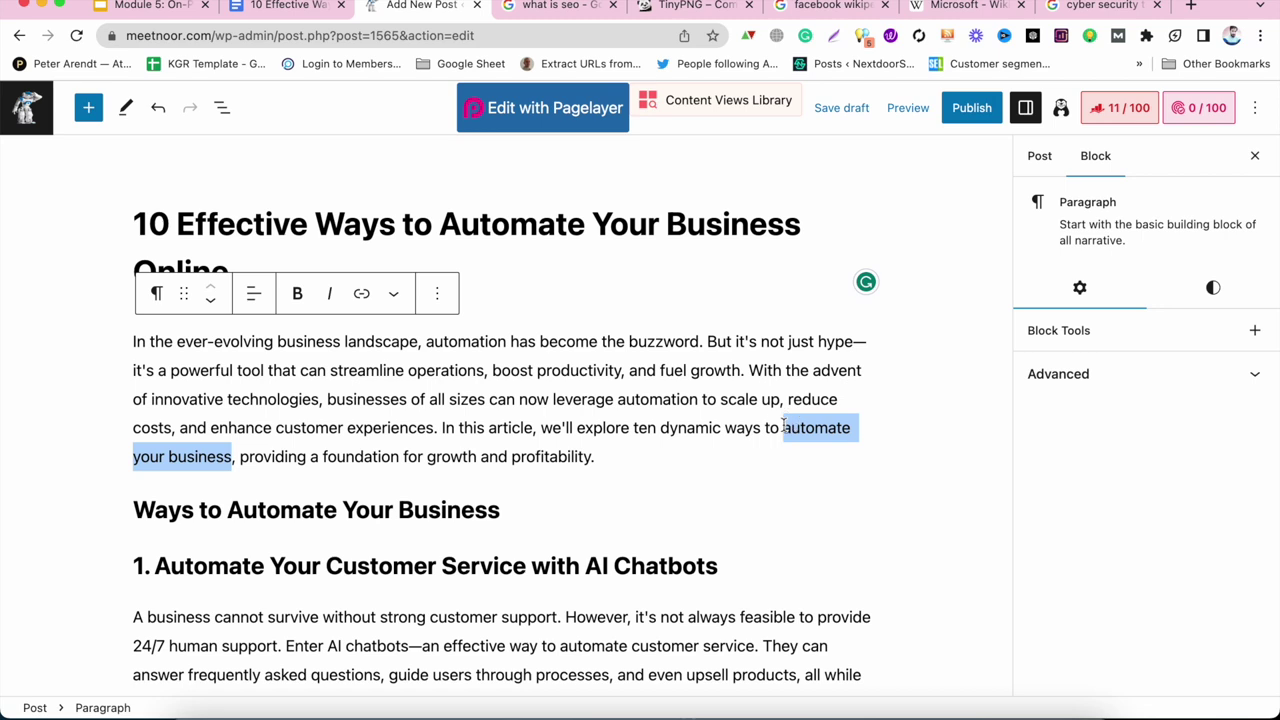
key("super+b")
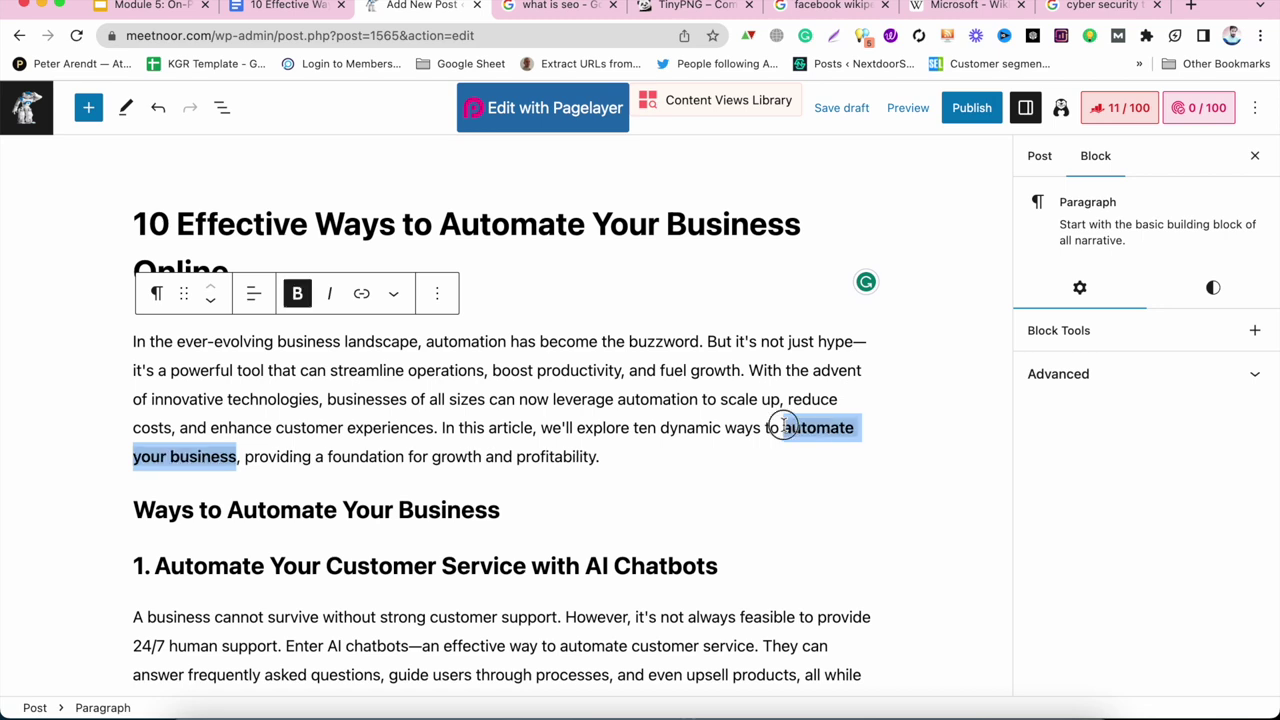
left_click(781, 427)
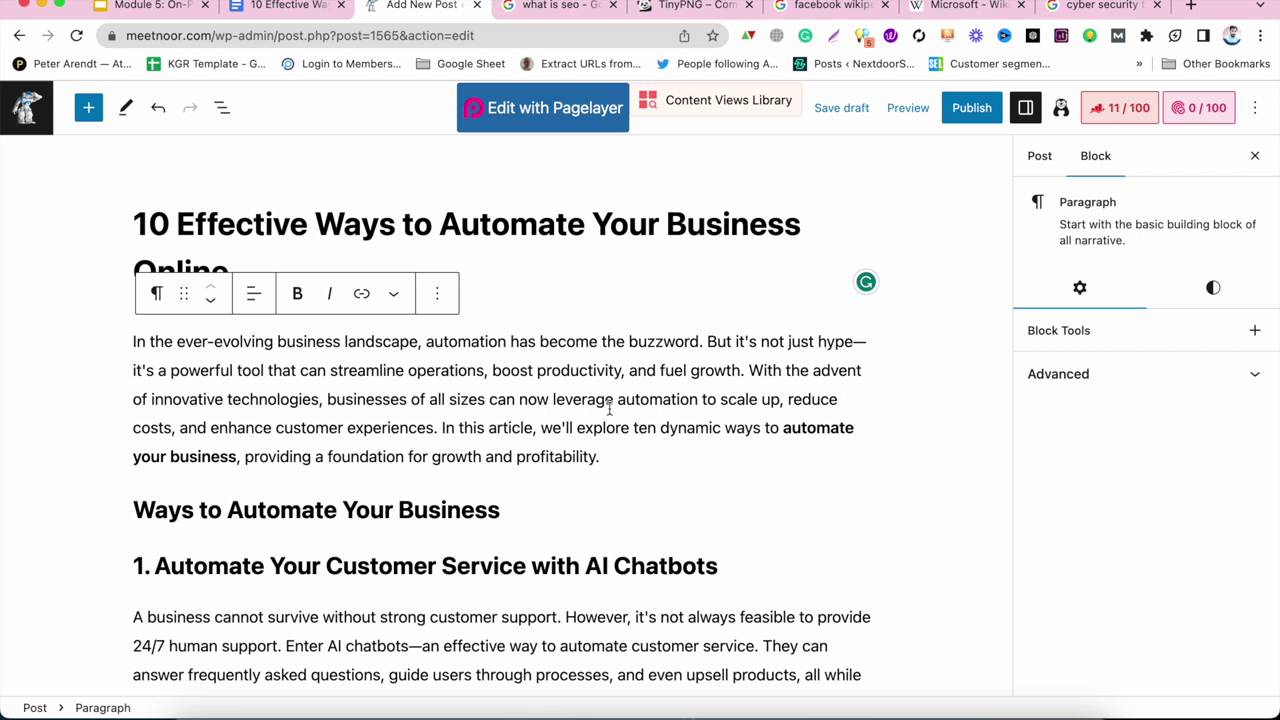
left_click(782, 427)
left_click_drag(782, 427, 232, 456)
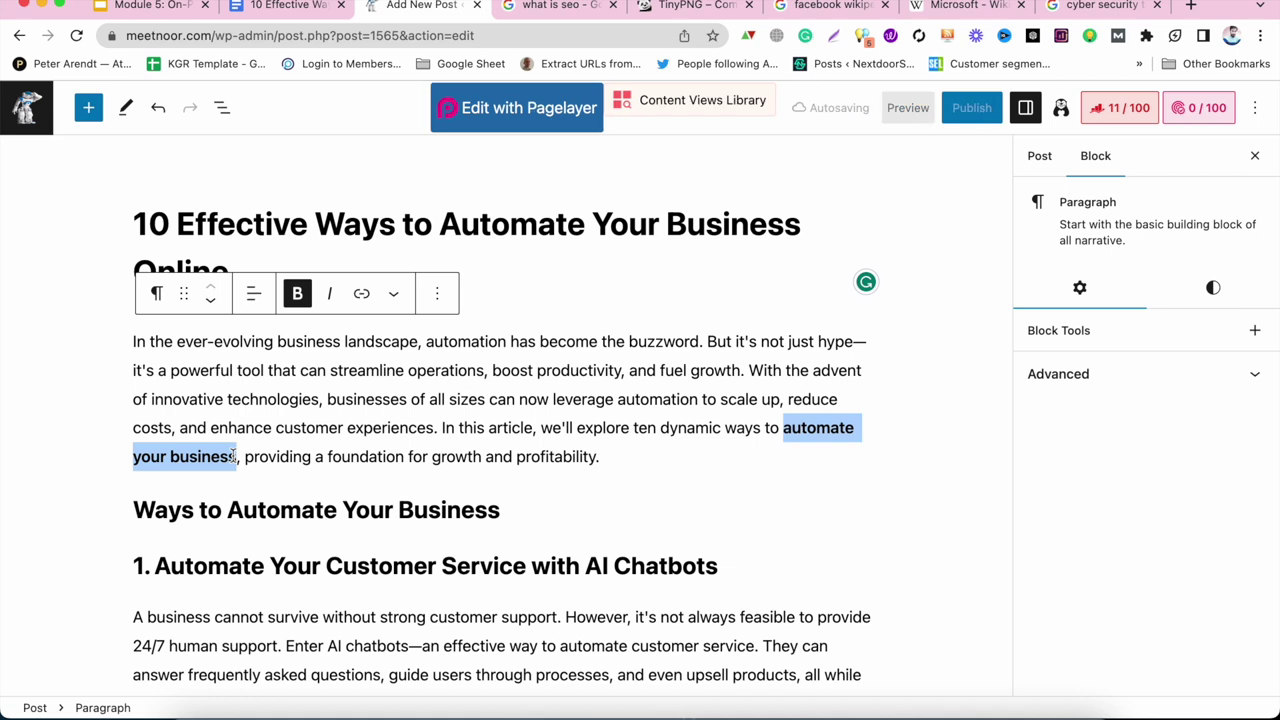
left_click(498, 394)
scroll(481, 446, "down", 1)
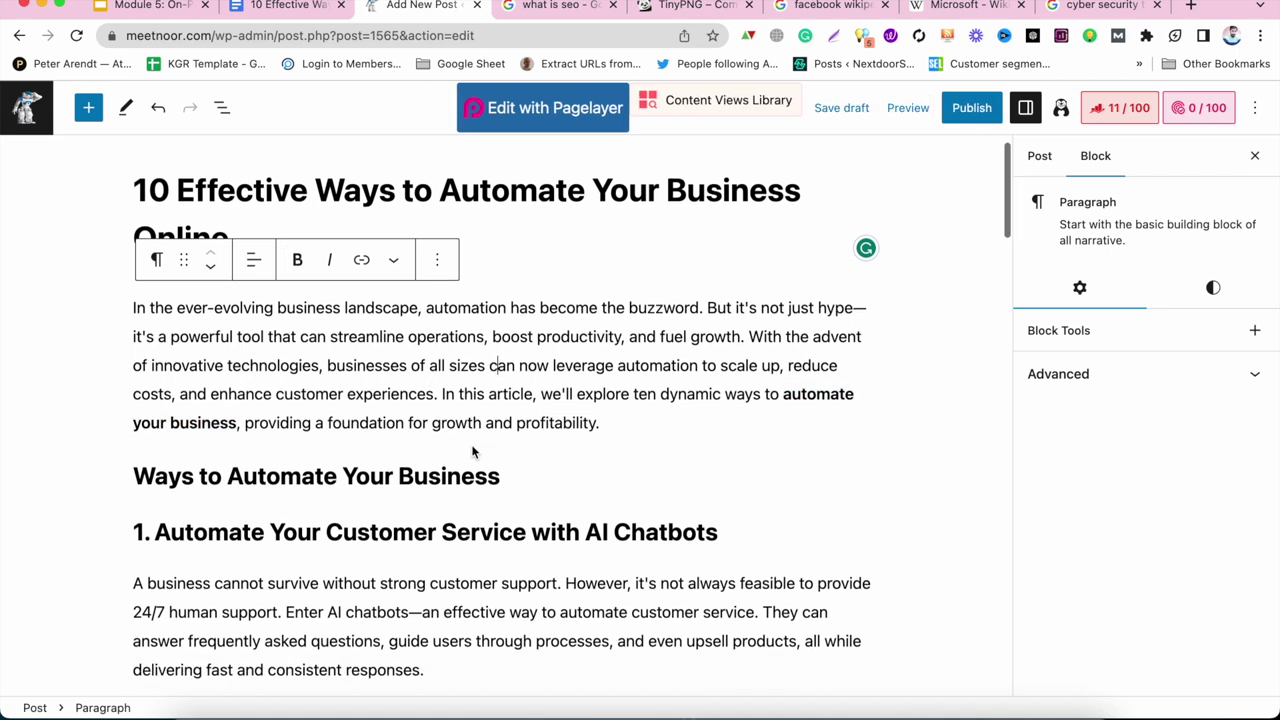
Examine the keyword phrase in the "Ways to Automate Your Business" and "Benefits to Automate Your Business" headings.
triple_click(352, 477)
left_click_drag(228, 477, 500, 477)
scroll(503, 483, "down", 1)
scroll(503, 483, "down", 15)
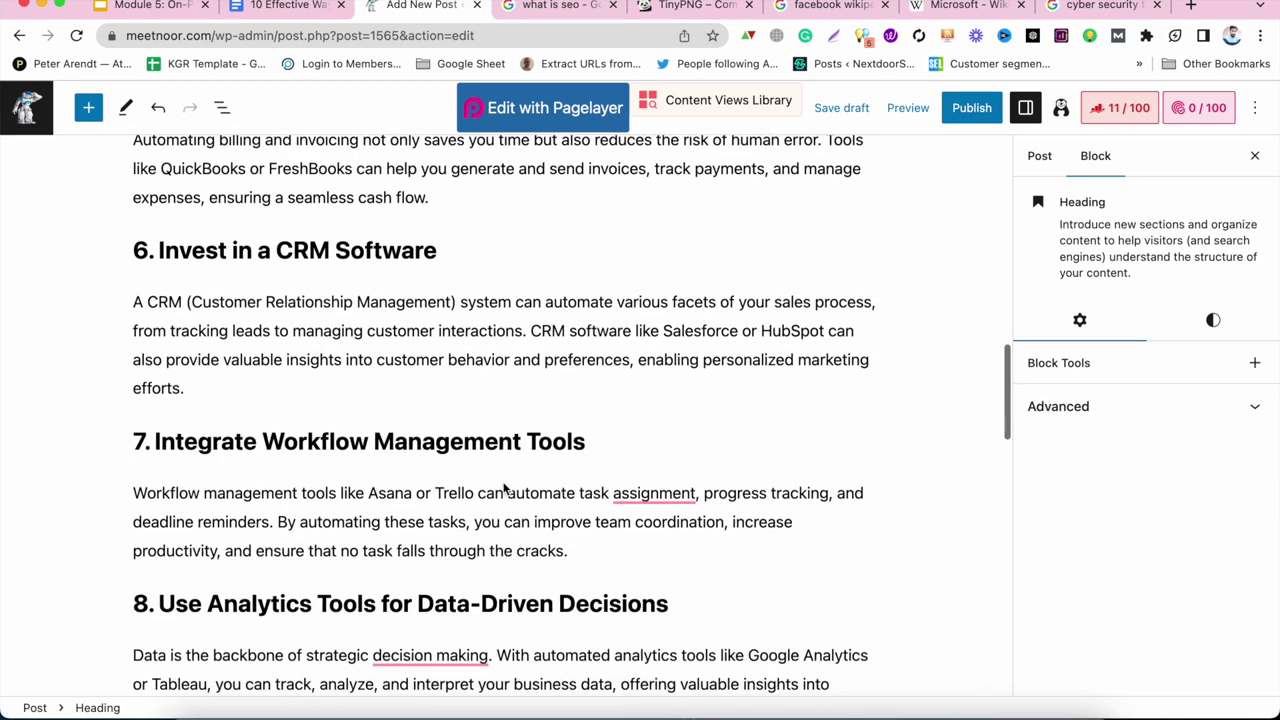
triple_click(362, 498)
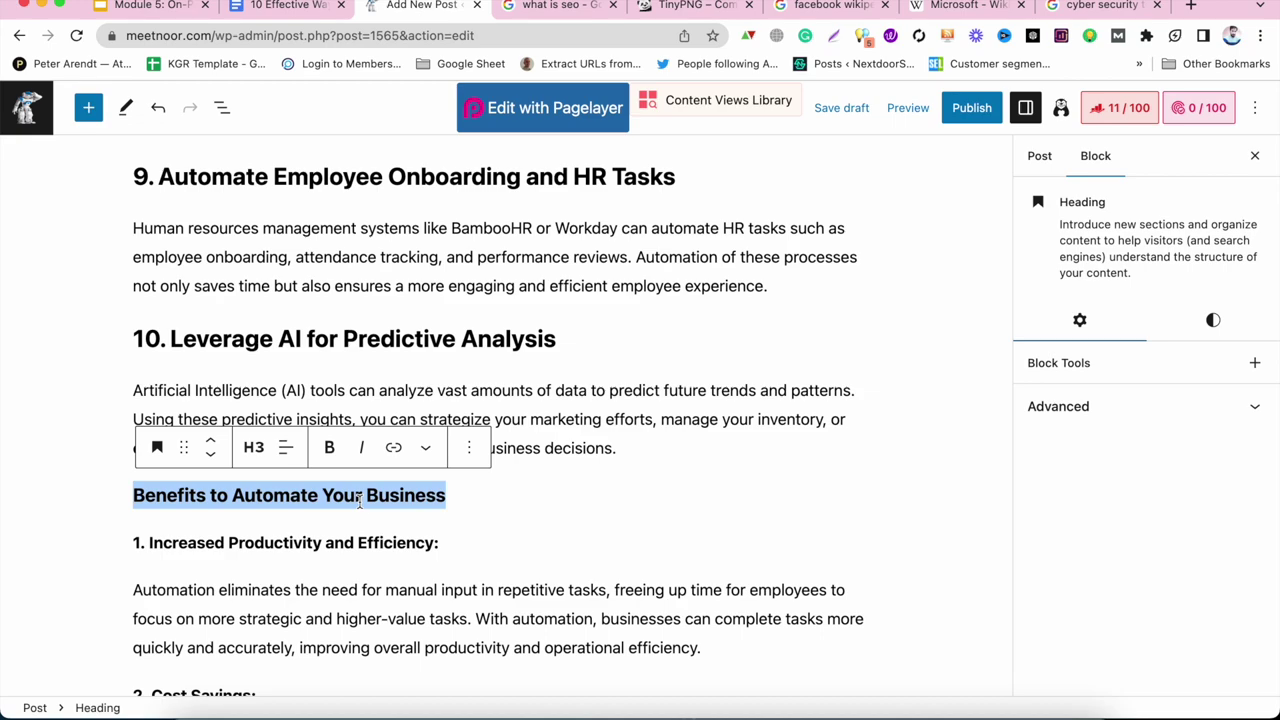
Enclose the phrase "automate your business" in double quotation marks in the Conclusion paragraph.
scroll(360, 500, "down", 9)
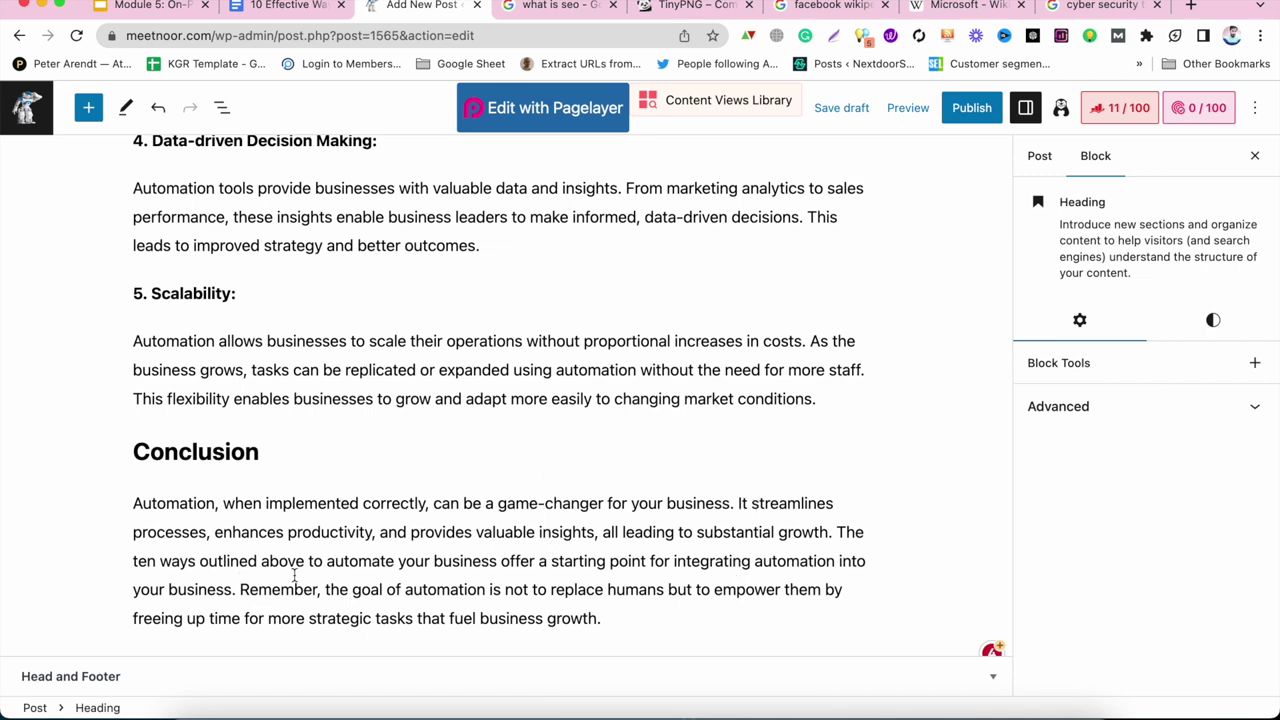
left_click(498, 562)
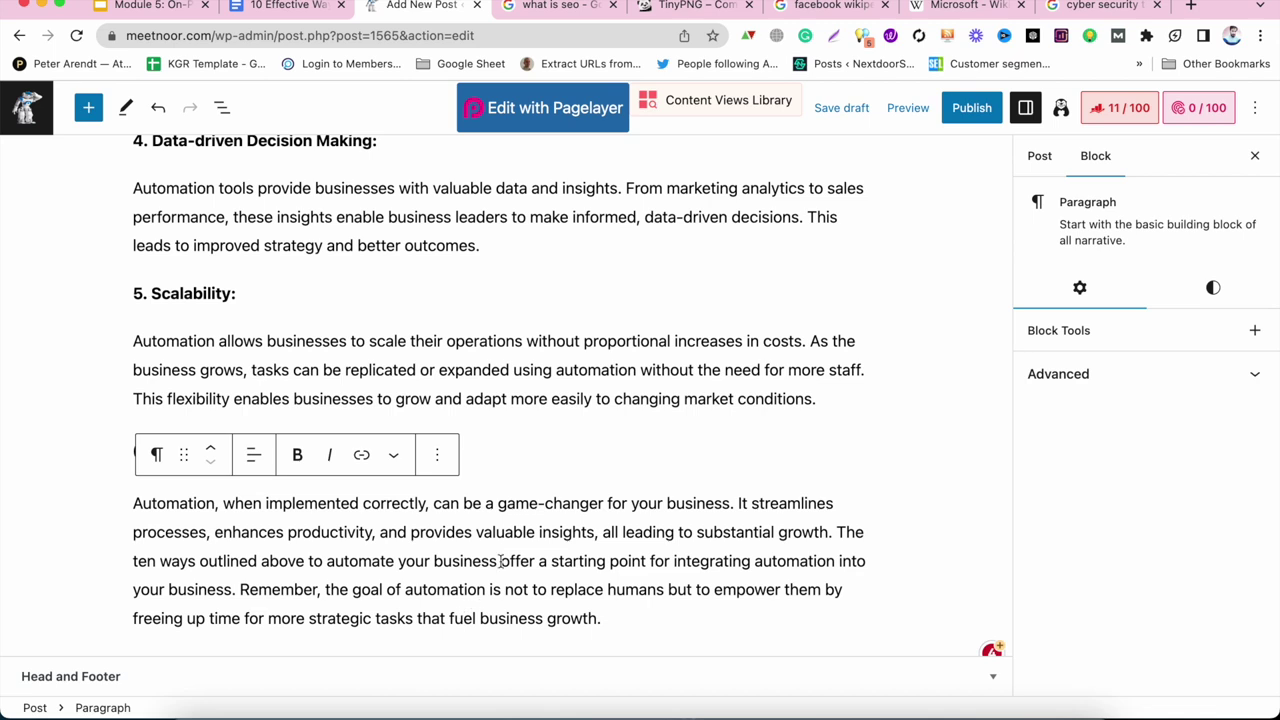
type("\"")
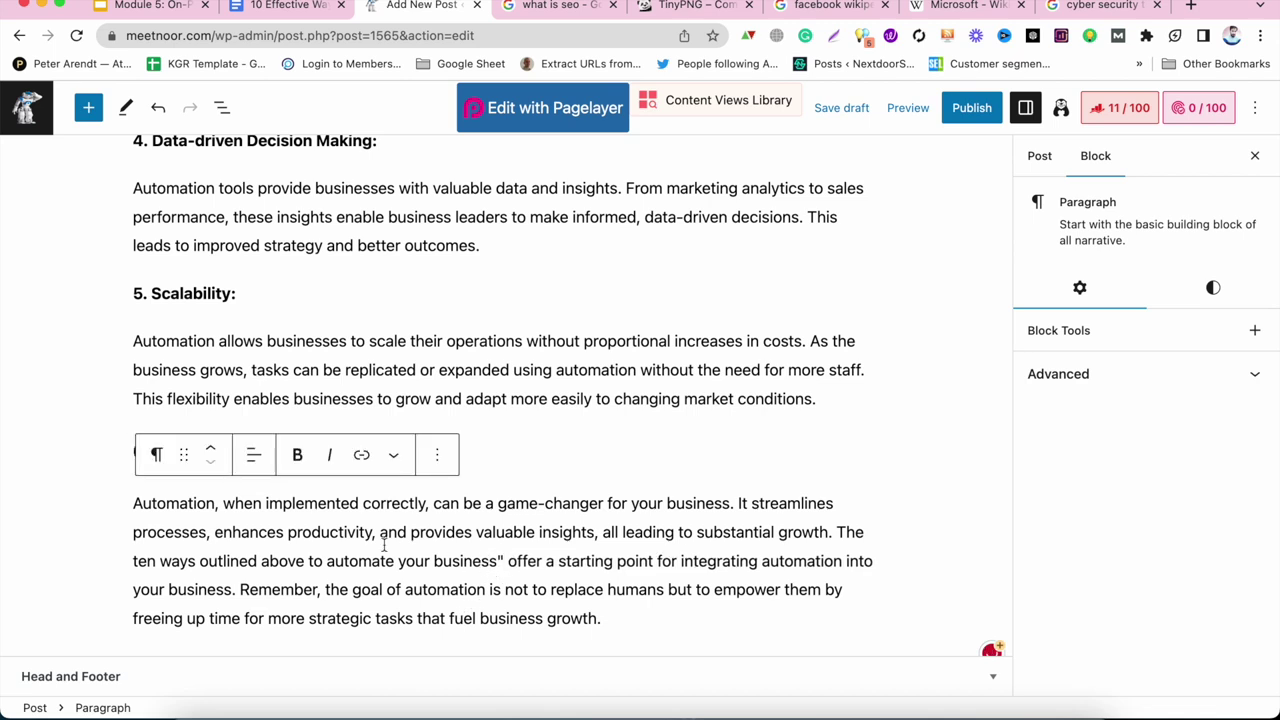
left_click(329, 561)
type("\"")
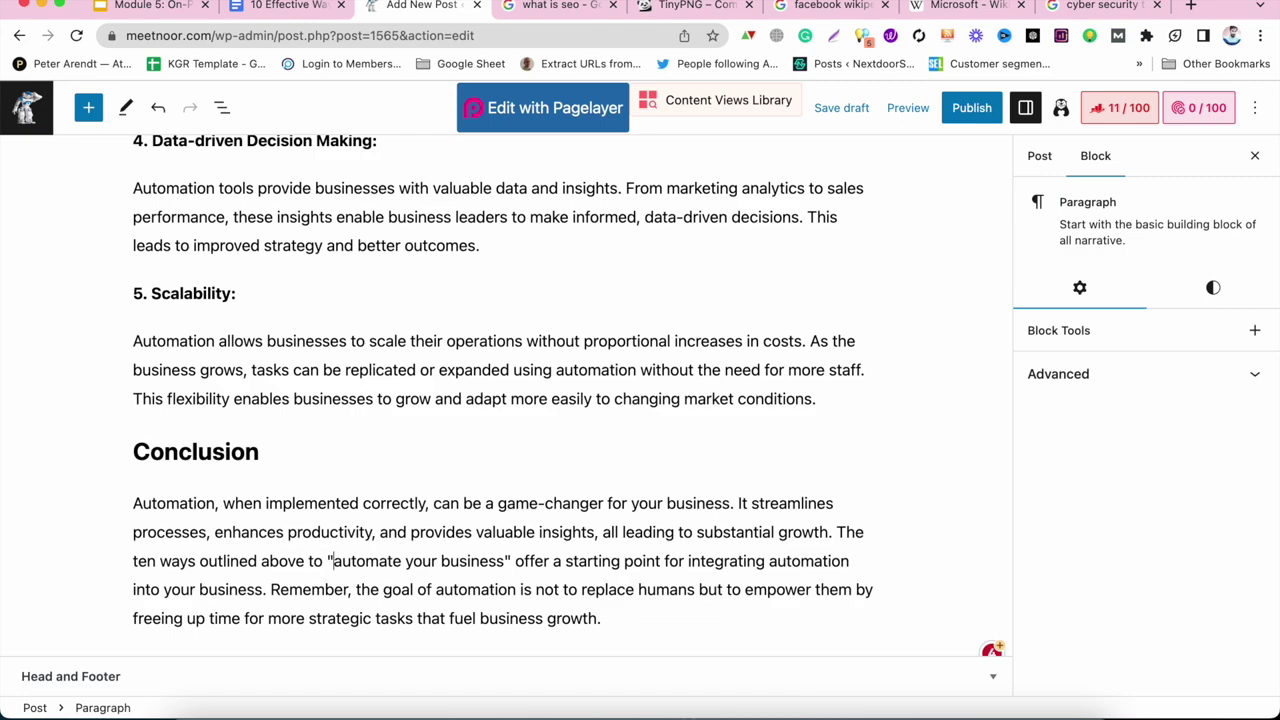
Review the bold keyword phrase in the introduction paragraph and return to the top of the post.
scroll(331, 561, "up", 20)
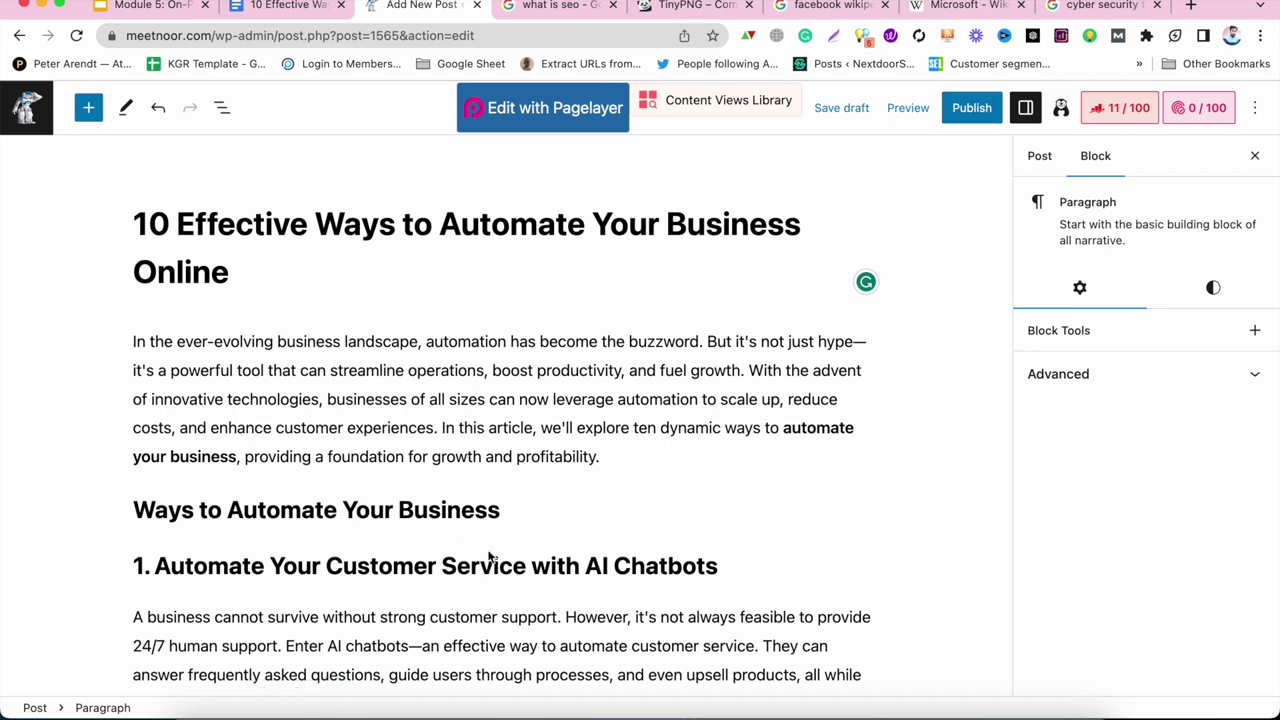
left_click(786, 427, "shift")
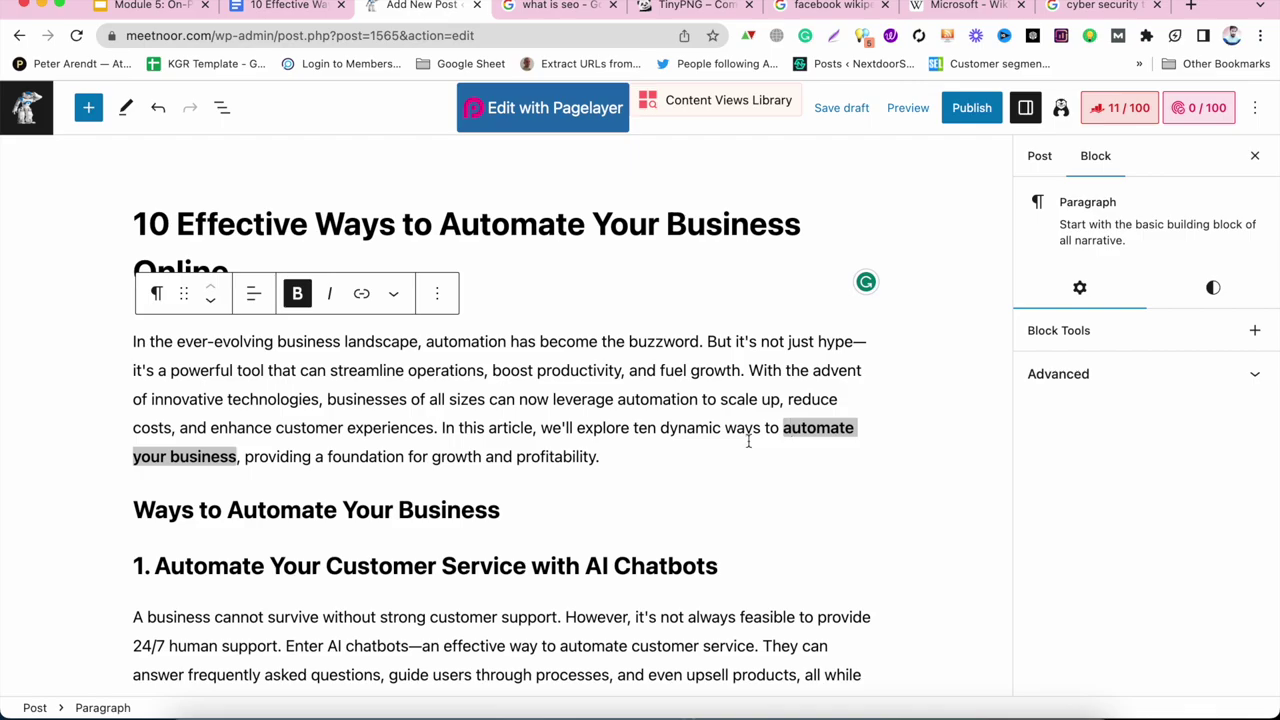
scroll(669, 511, "down", 20)
scroll(670, 509, "up", 20)
left_click(755, 222)
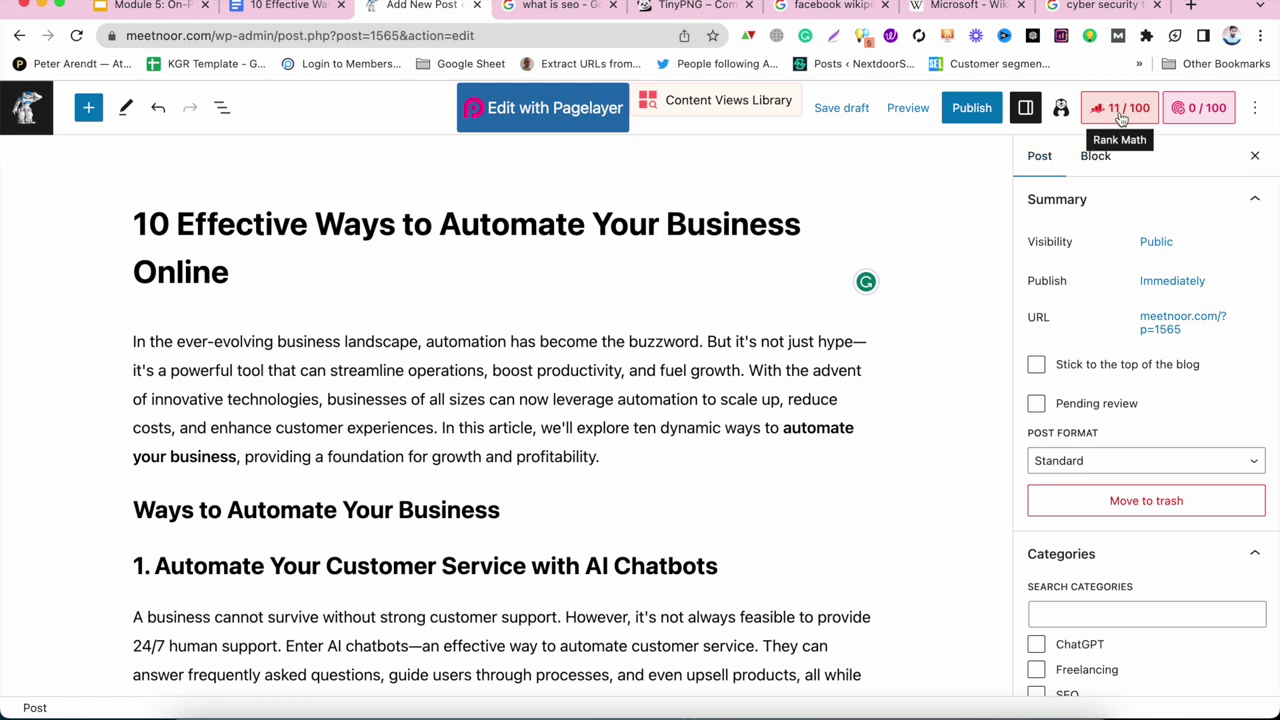
Copy "Automate Your Business" from the post title and add it as the Rank Math focus keyword.
left_click(1121, 117)
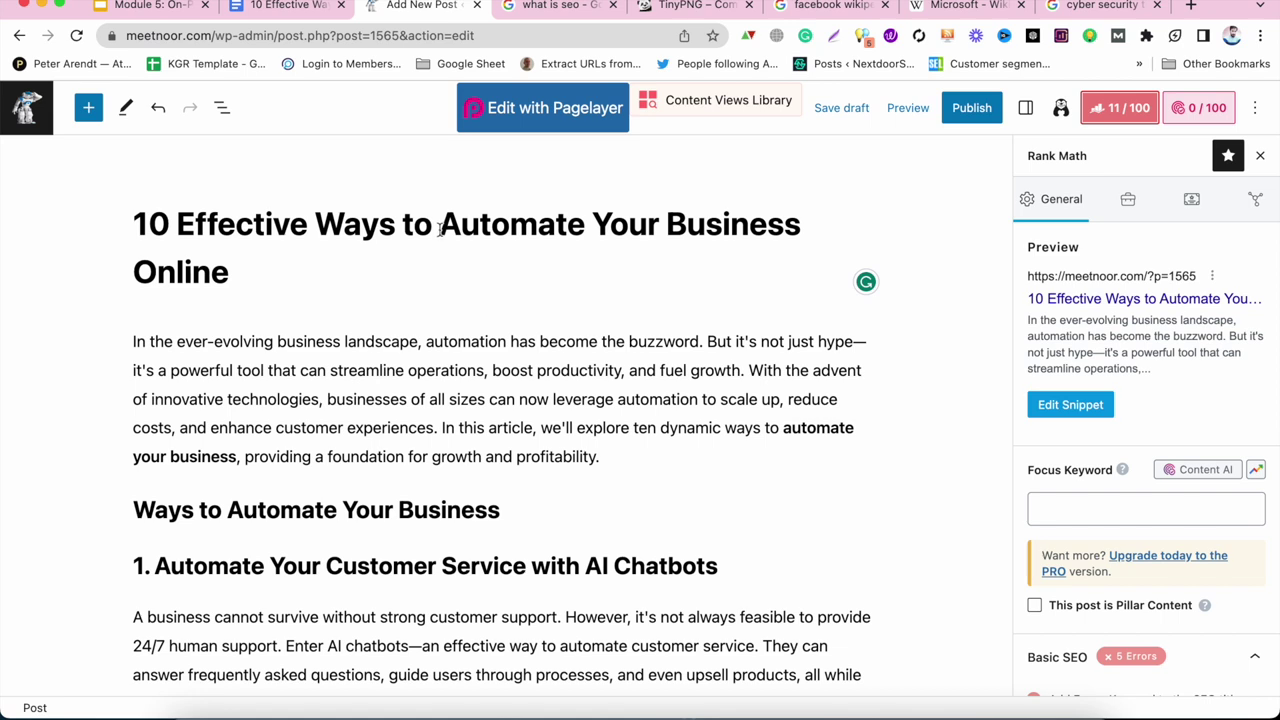
left_click_drag(800, 217, 447, 218)
key("ctrl+c")
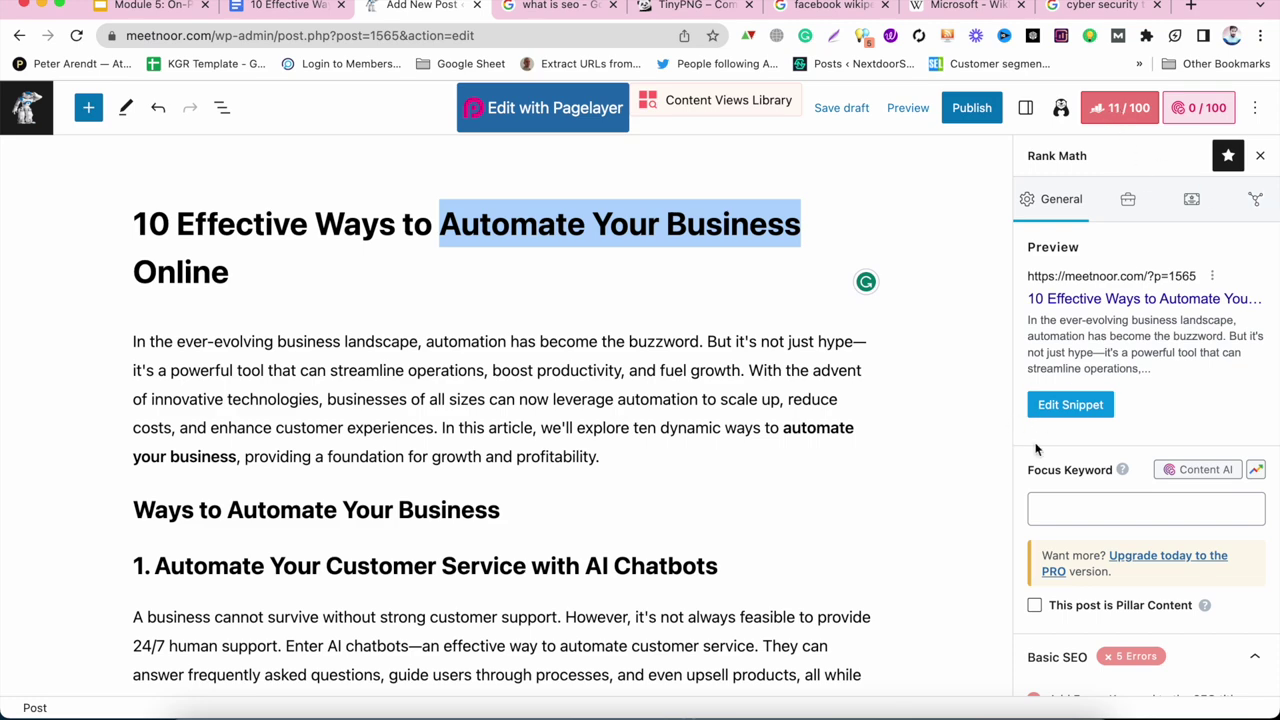
left_click(1064, 507)
key("ctrl+v")
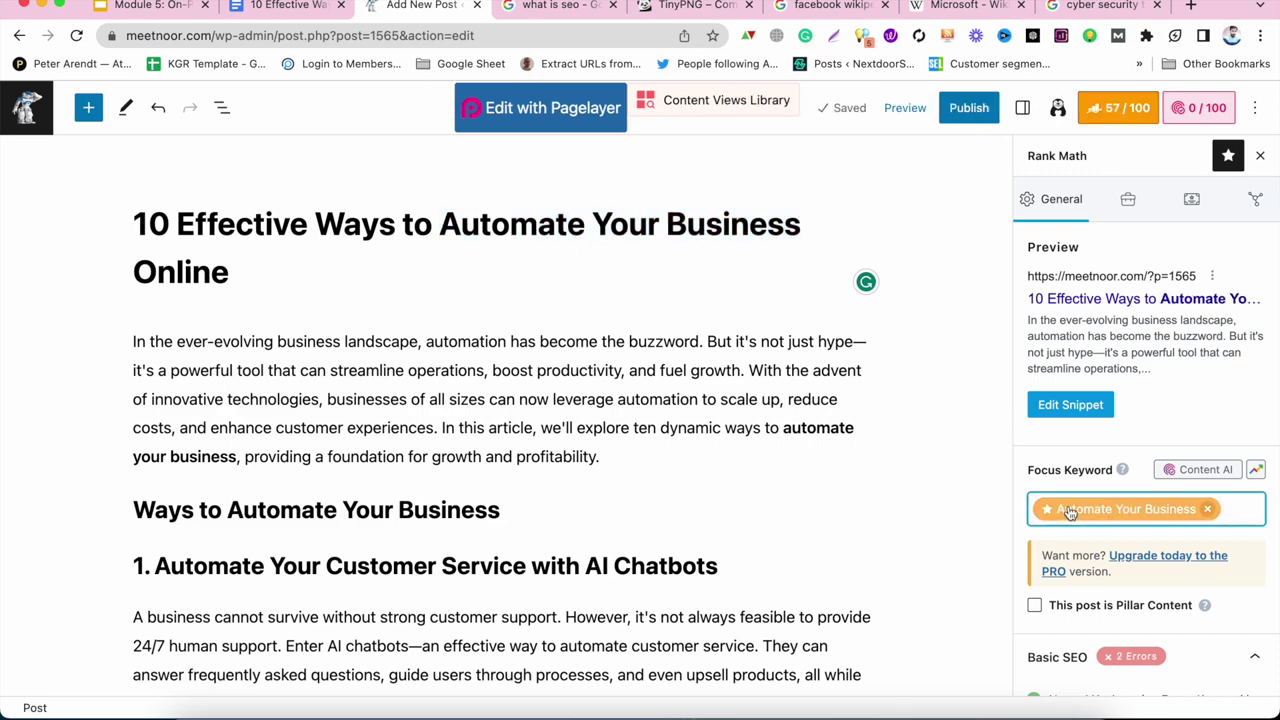
Open the Rank Math snippet for editing and paste "Automate Your Business" as the permalink.
scroll(973, 268, "down", 2)
scroll(973, 265, "up", 2)
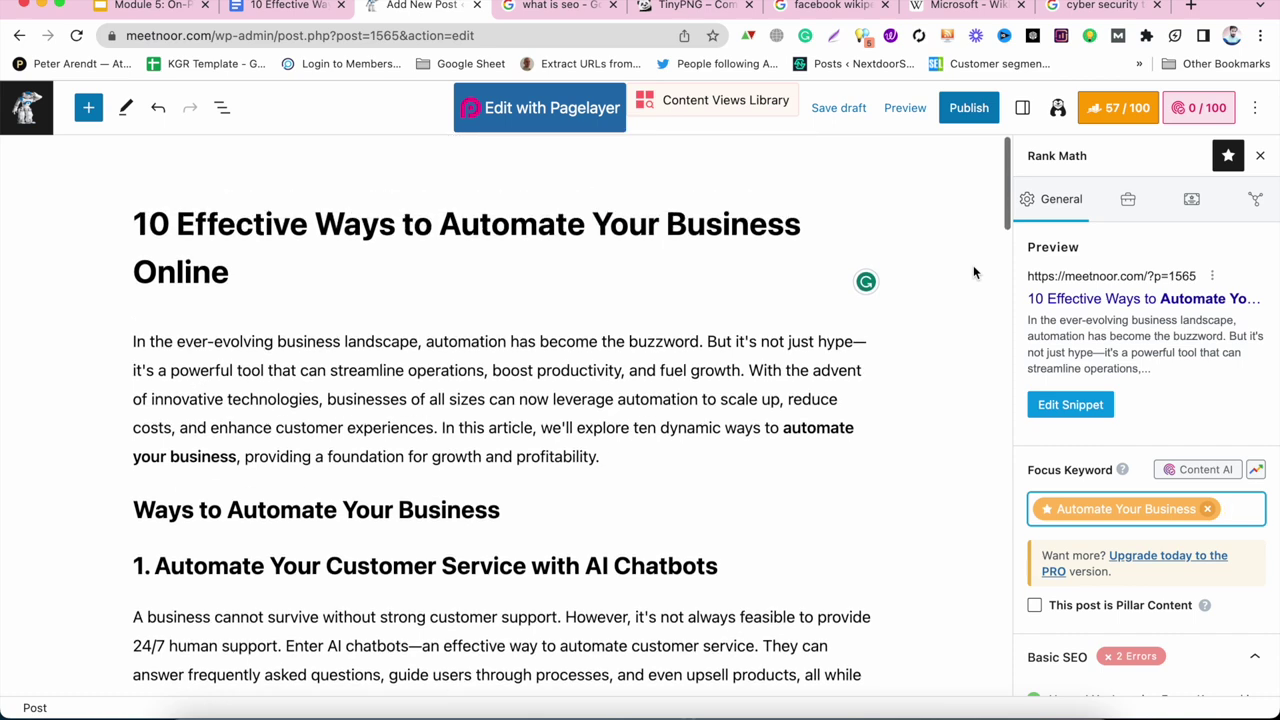
left_click(1080, 413)
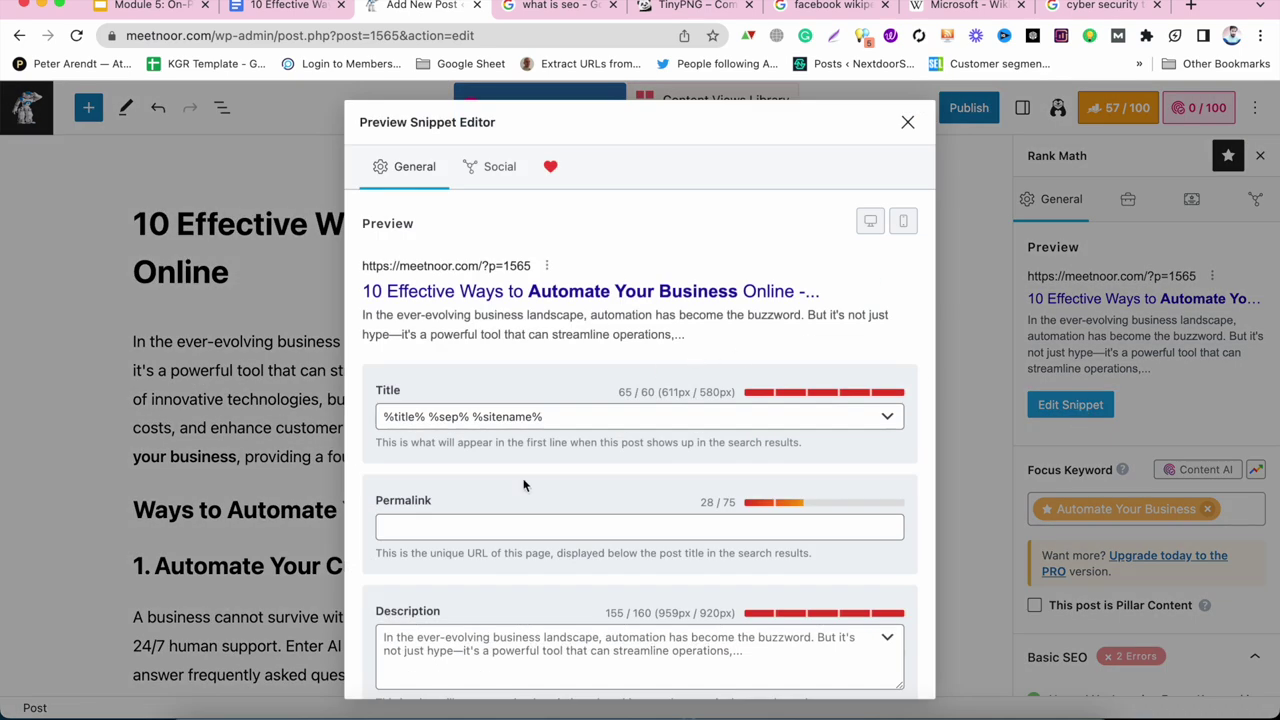
scroll(510, 485, "down", 1)
left_click(455, 480)
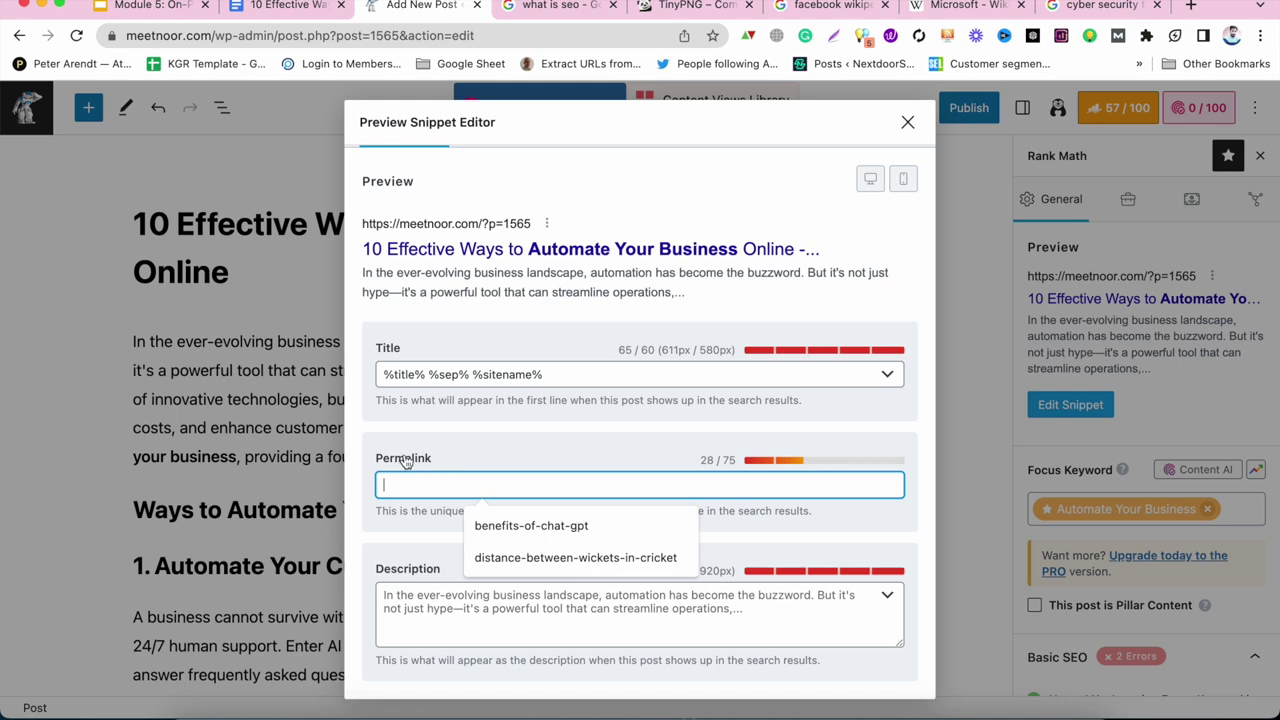
key("super+v")
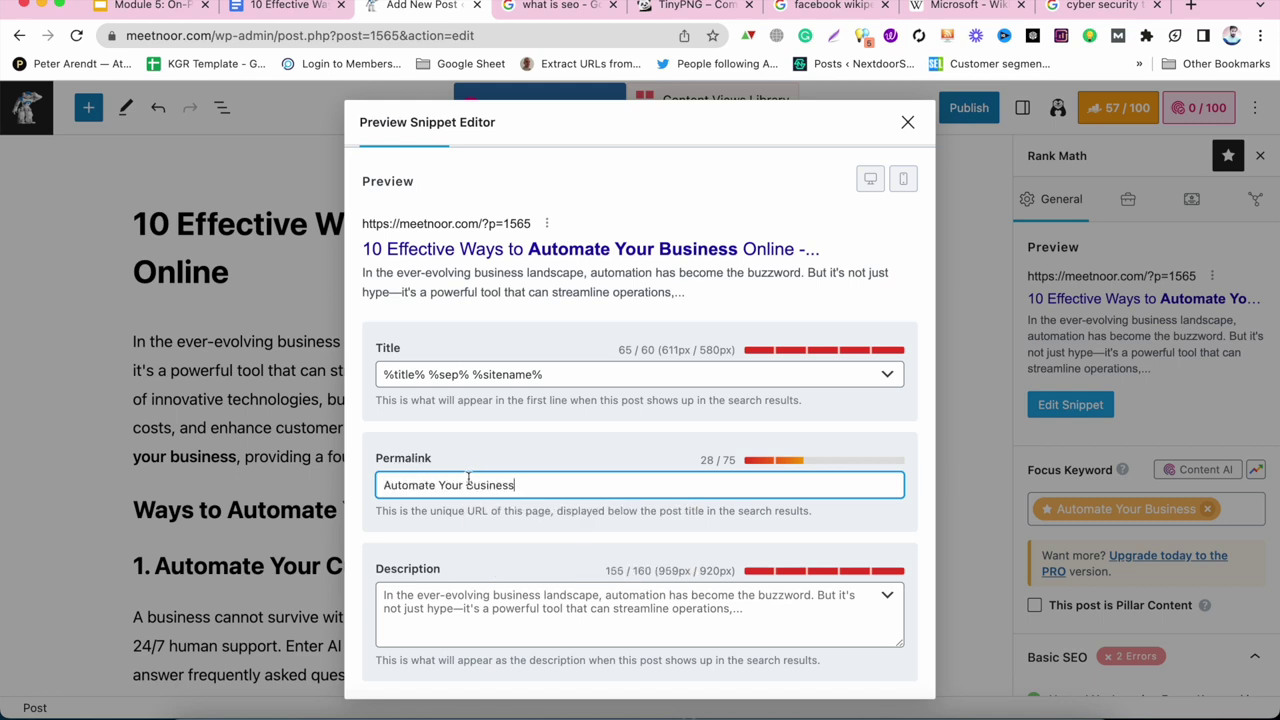
Replace the two spaces between the words of the permalink with hyphens.
left_click(464, 485)
key("BackSpace")
type("-")
left_click(440, 487)
key("BackSpace")
type("-")
Change the permalink's capital letters to lowercase so it reads automate-your-business, and place the cursor in the snippet description.
left_click(391, 485)
key("BackSpace")
type("a")
left_click(446, 486)
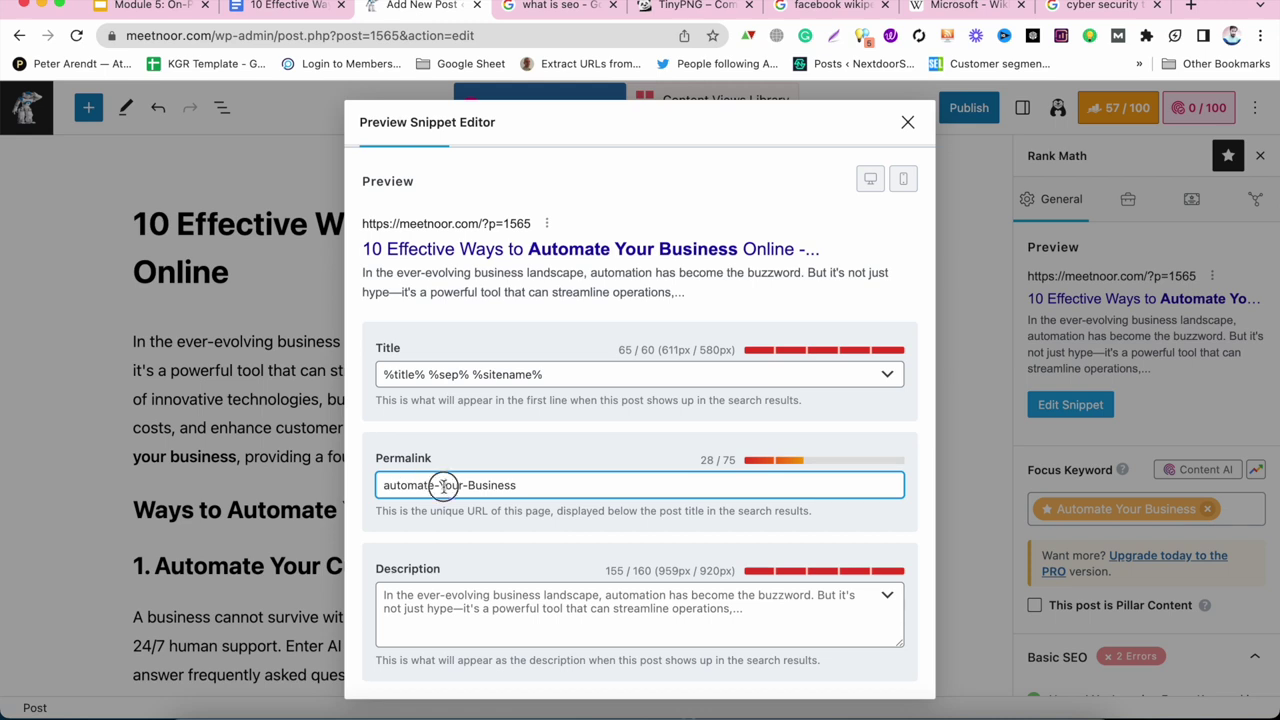
key("BackSpace")
type("y")
left_click(477, 486)
key("BackSpace")
type("b")
left_click(545, 497)
left_click(388, 592)
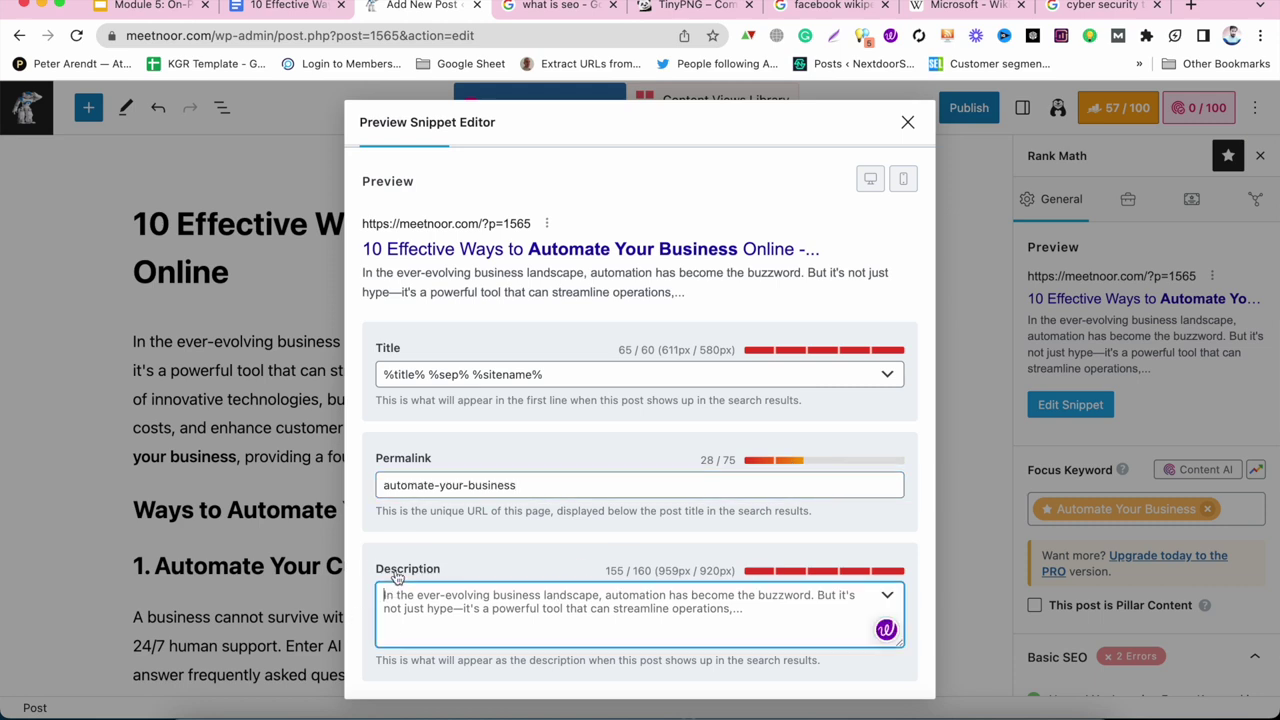
left_click(1193, 7)
type("me")
key("BackSpace")
key("BackSpace")
key("BackSpace")
type("i")
key("BackSpace")
key("BackSpace")
type("ope")
left_click(494, 182)
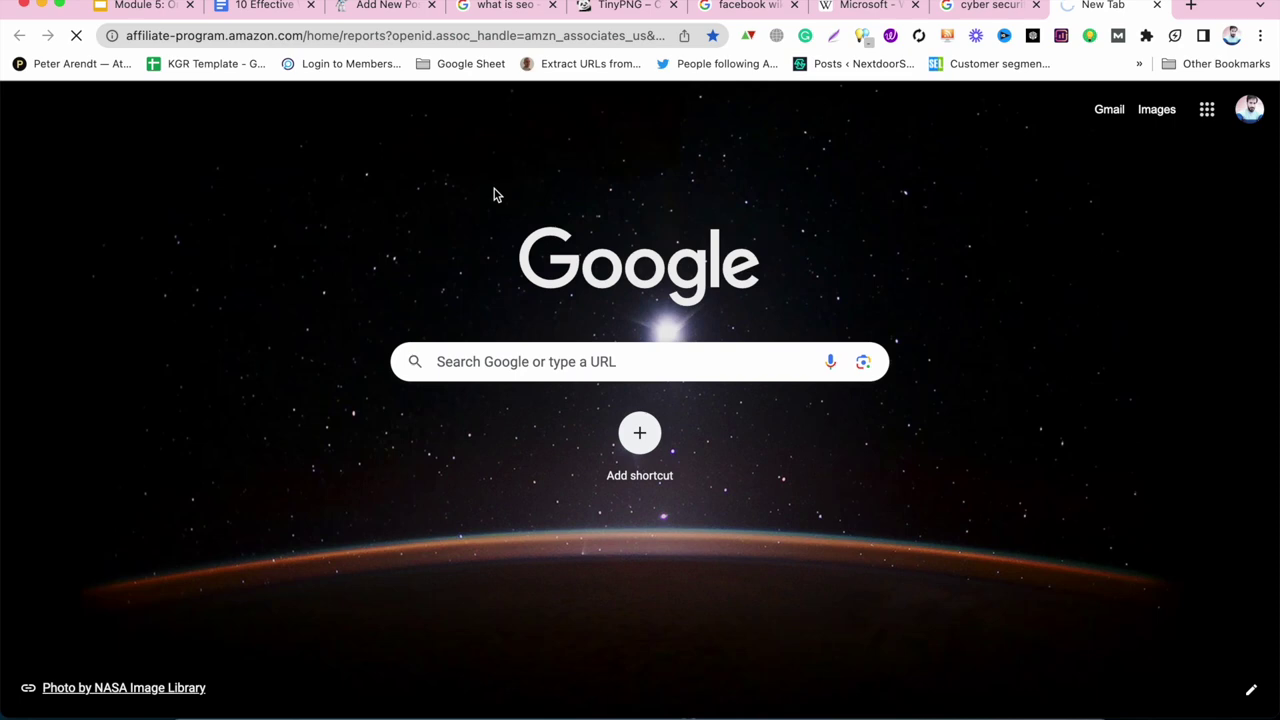
left_click(440, 63)
left_click(432, 36)
left_click(1155, 5)
Open ChatGPT in a new browser tab and choose the GPT-4 model for the chat.
left_click(1190, 6)
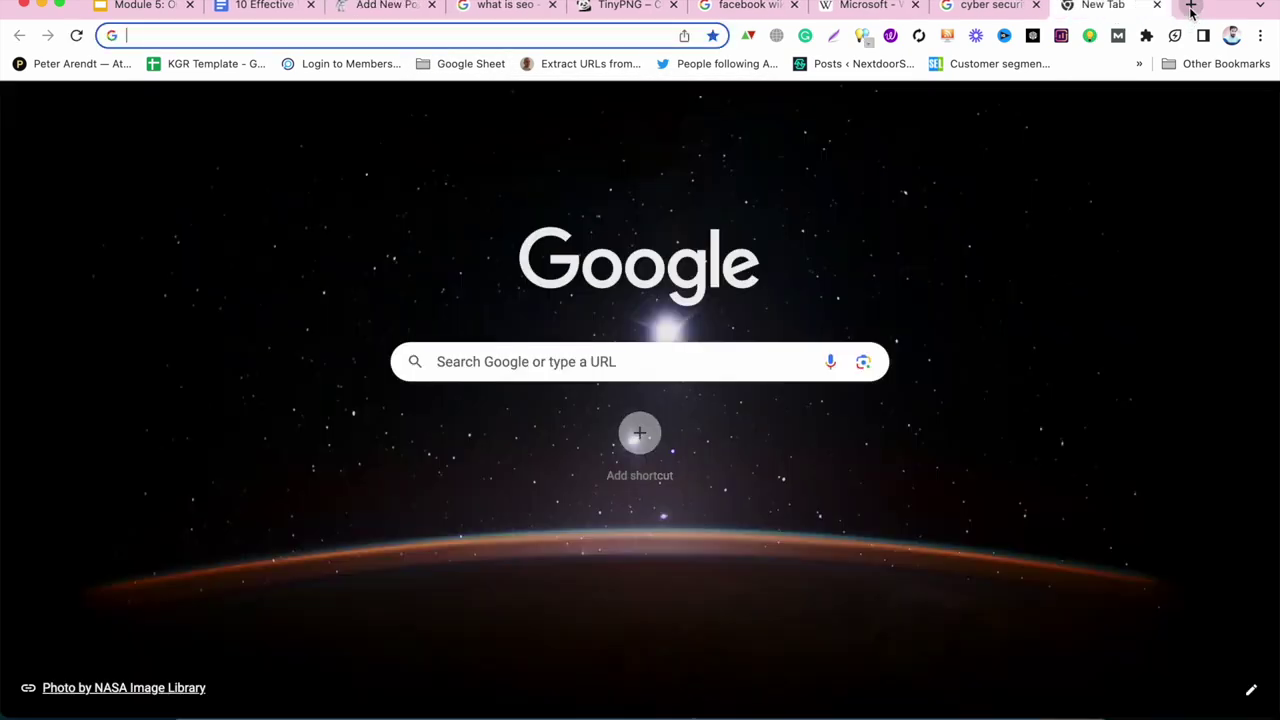
type("open")
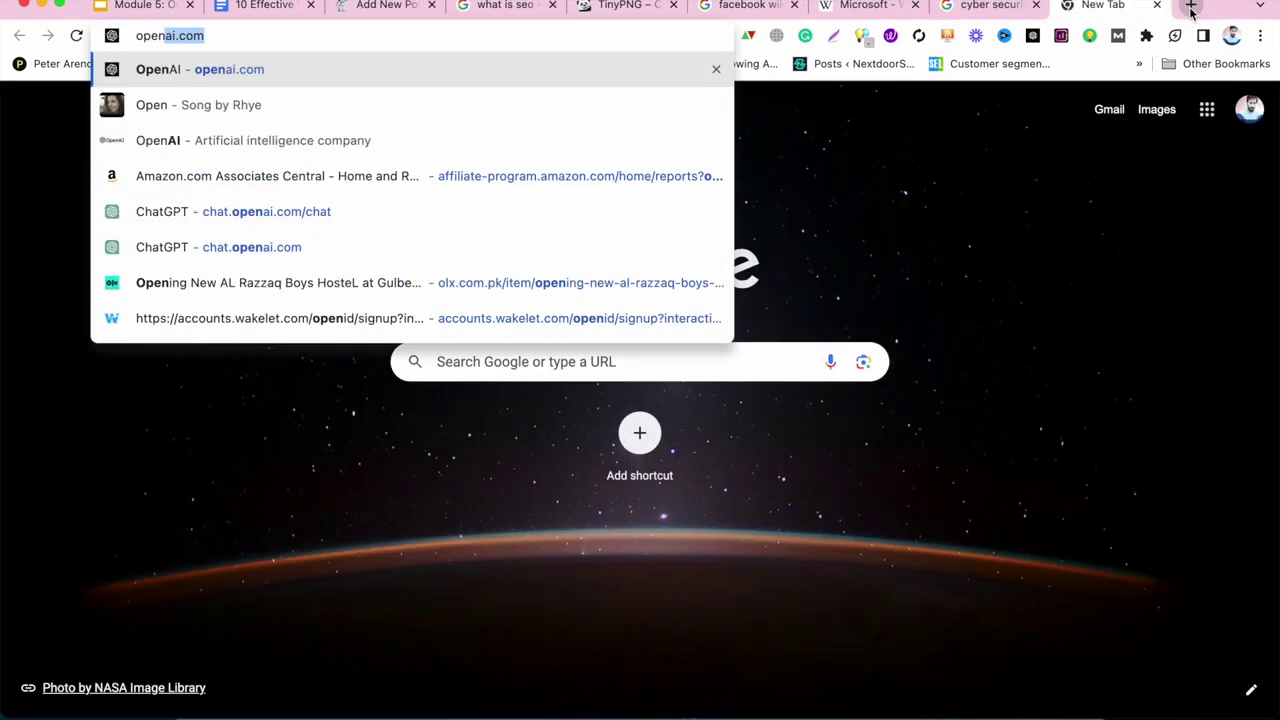
left_click(608, 209)
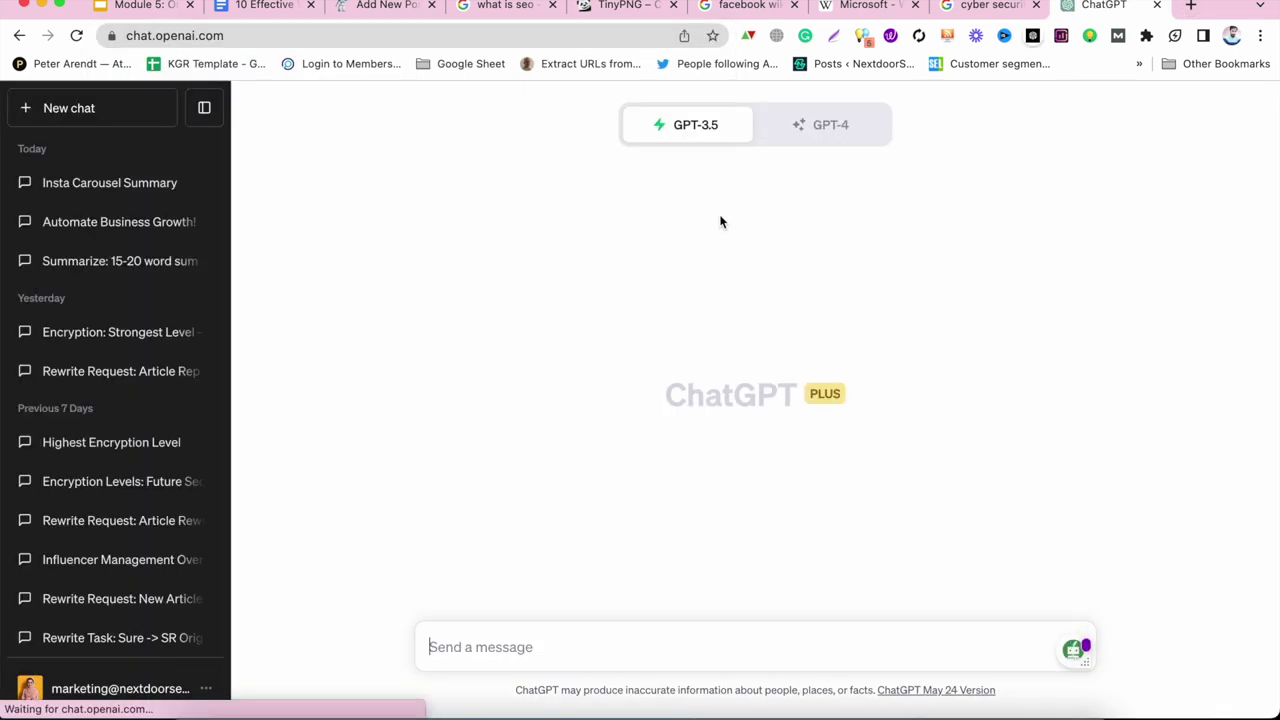
left_click(823, 125)
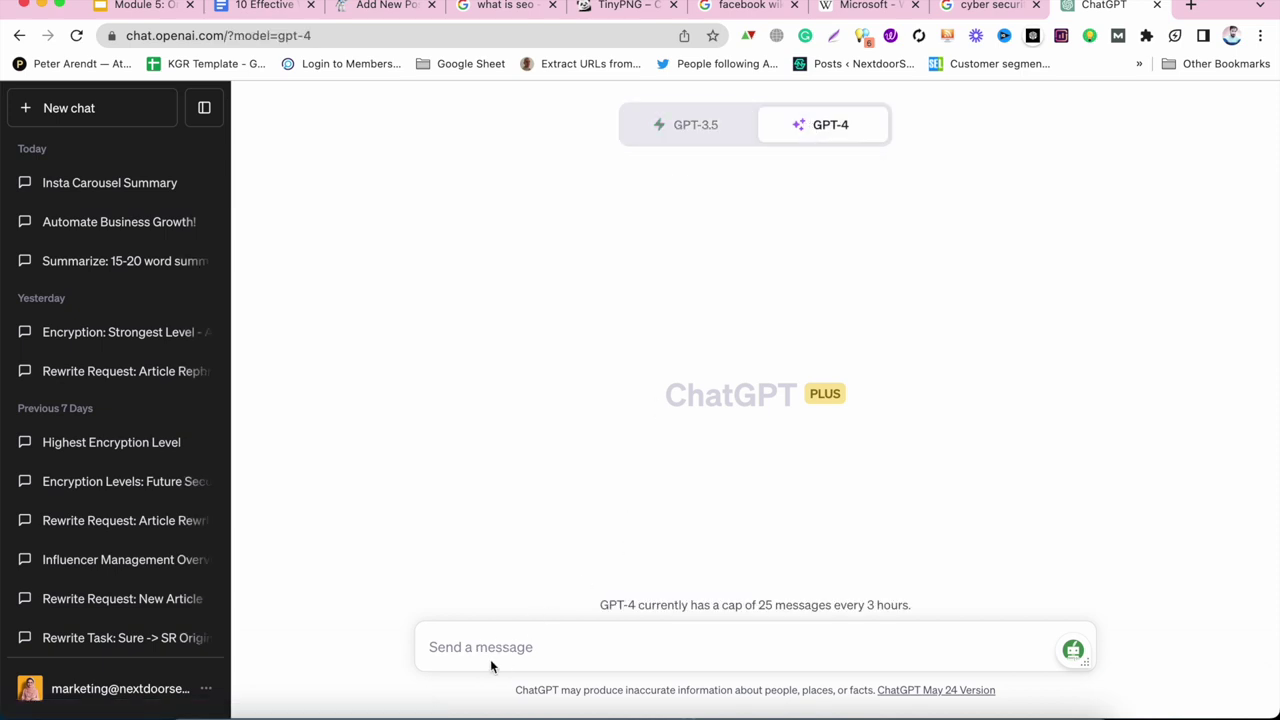
Begin a chat message with the text "Act like an expert copywrite rand".
type("aCt")
key("BackSpace")
type("ACT")
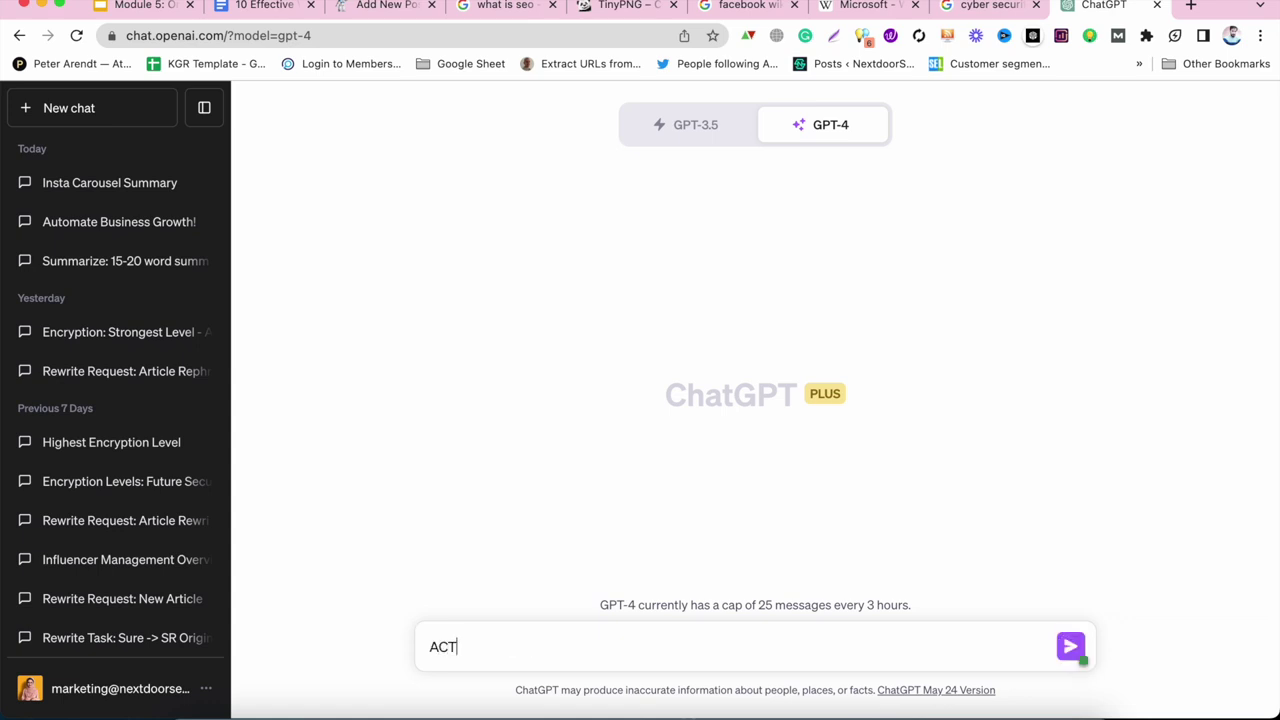
type("t like an epx")
key("BackSpace")
key("BackSpace")
type("xpet")
key("BackSpace")
key("BackSpace")
type("rt copywrite rand")
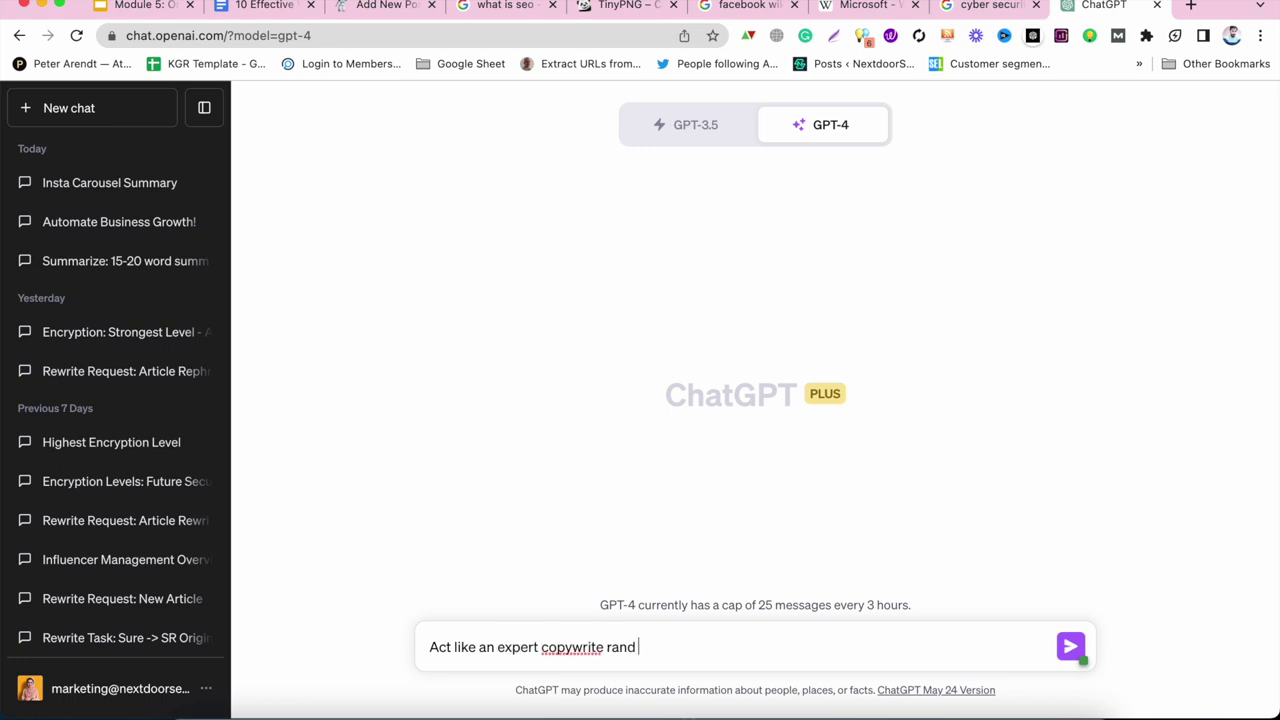
Continue the prompt with ". help me write meta description of 160 character for keyword "Automate Your Business"" and start a new line.
type(". help me write meta description of 160")
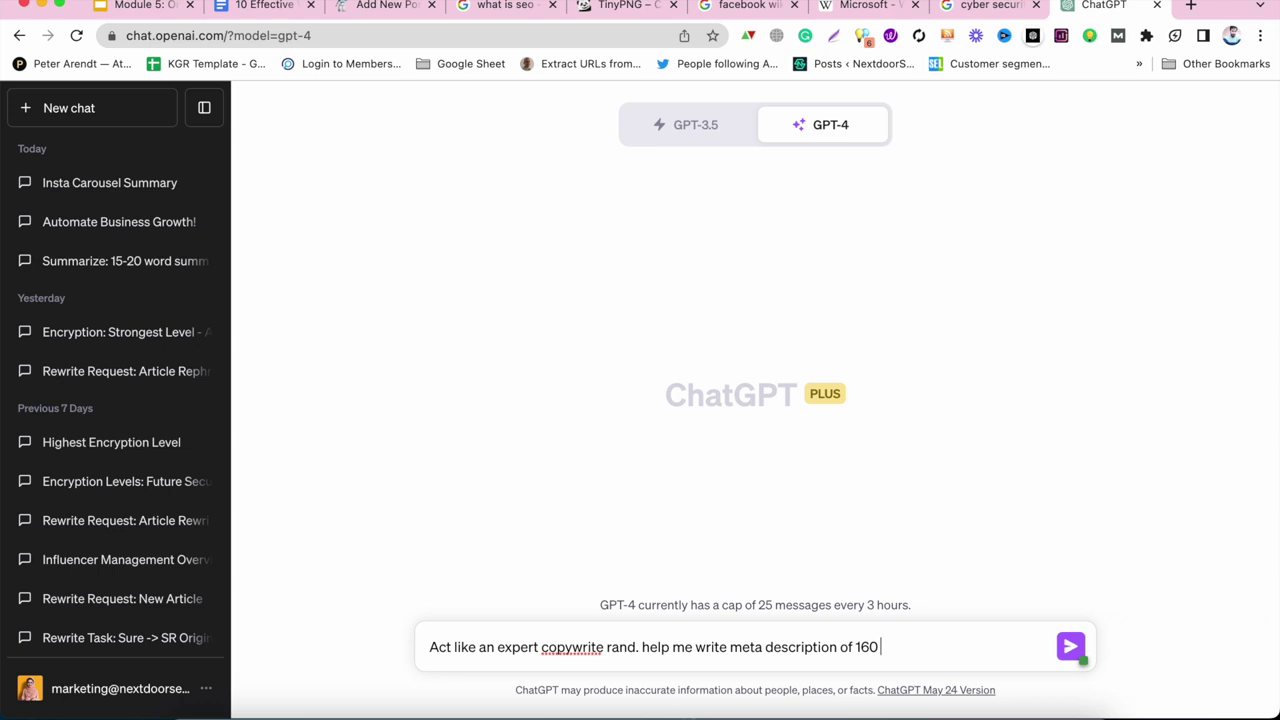
type(" character for keywrod")
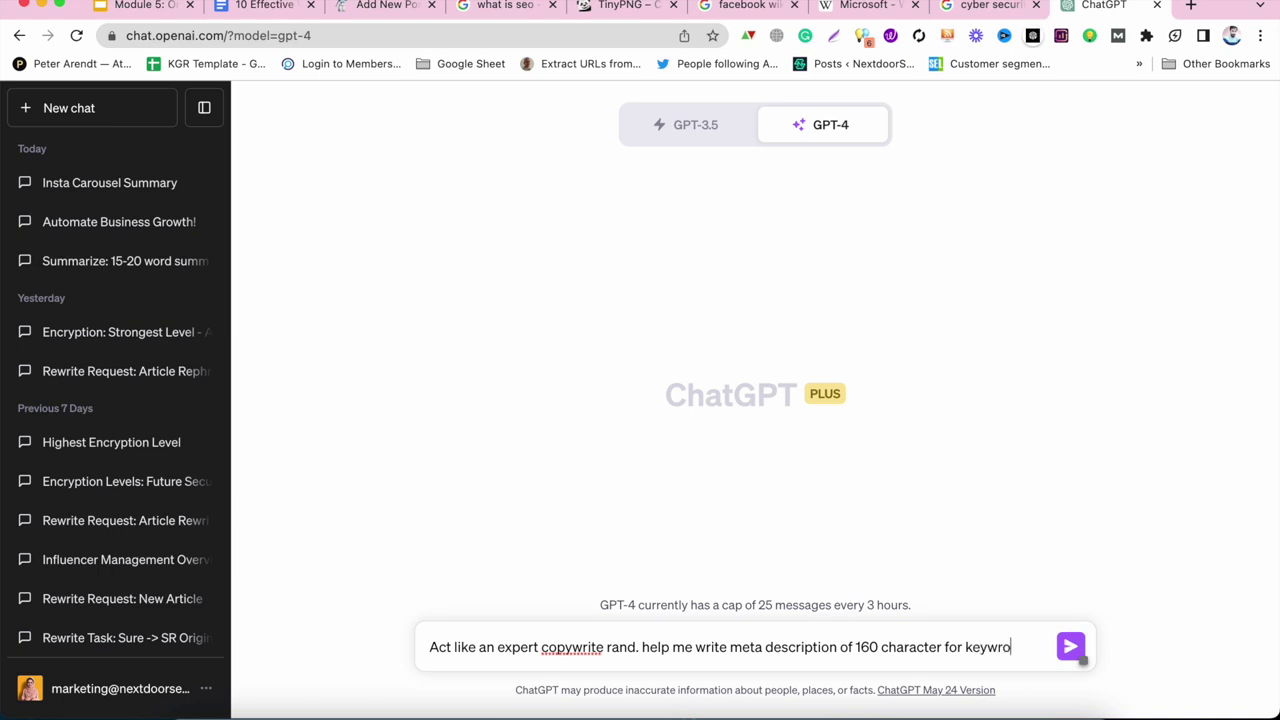
key("BackSpace")
key("BackSpace")
key("BackSpace")
key("BackSpace")
type("ord \"")
key("super+v")
type("\"")
key("shift+Return")
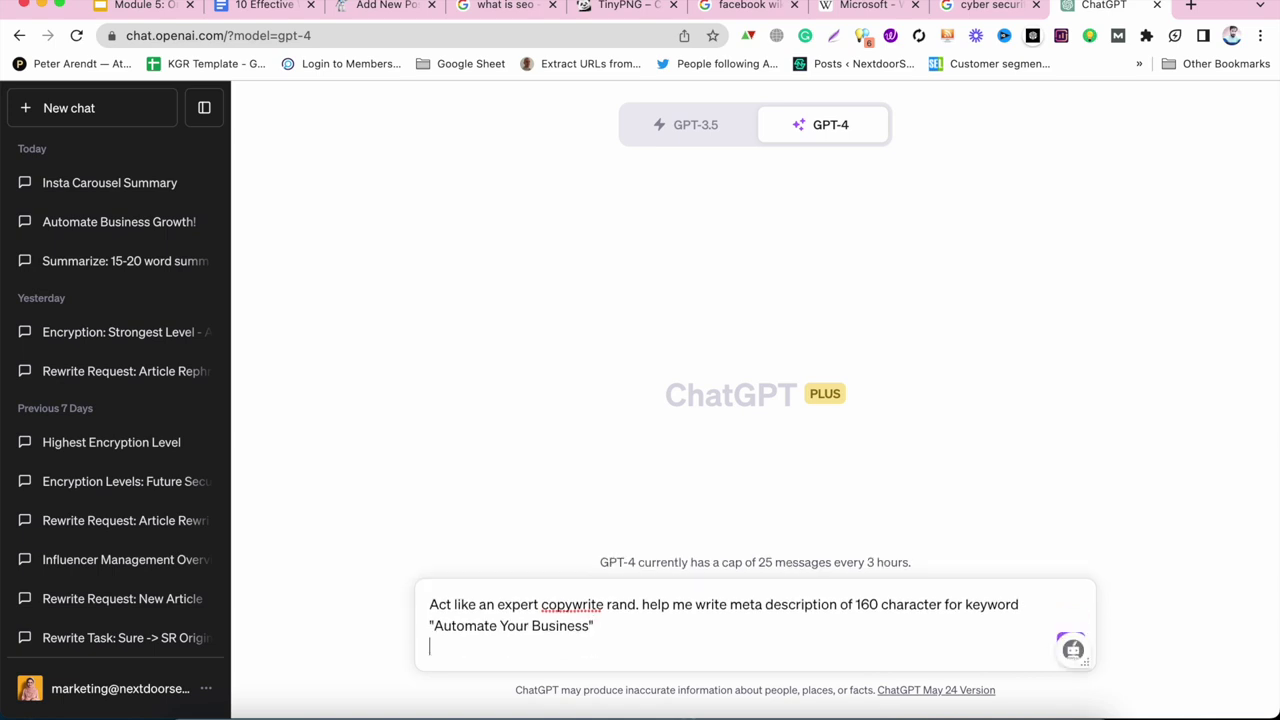
Add the line "Make sure you cove the keyword in meta descritiouib" to the prompt and send it.
type("Ma")
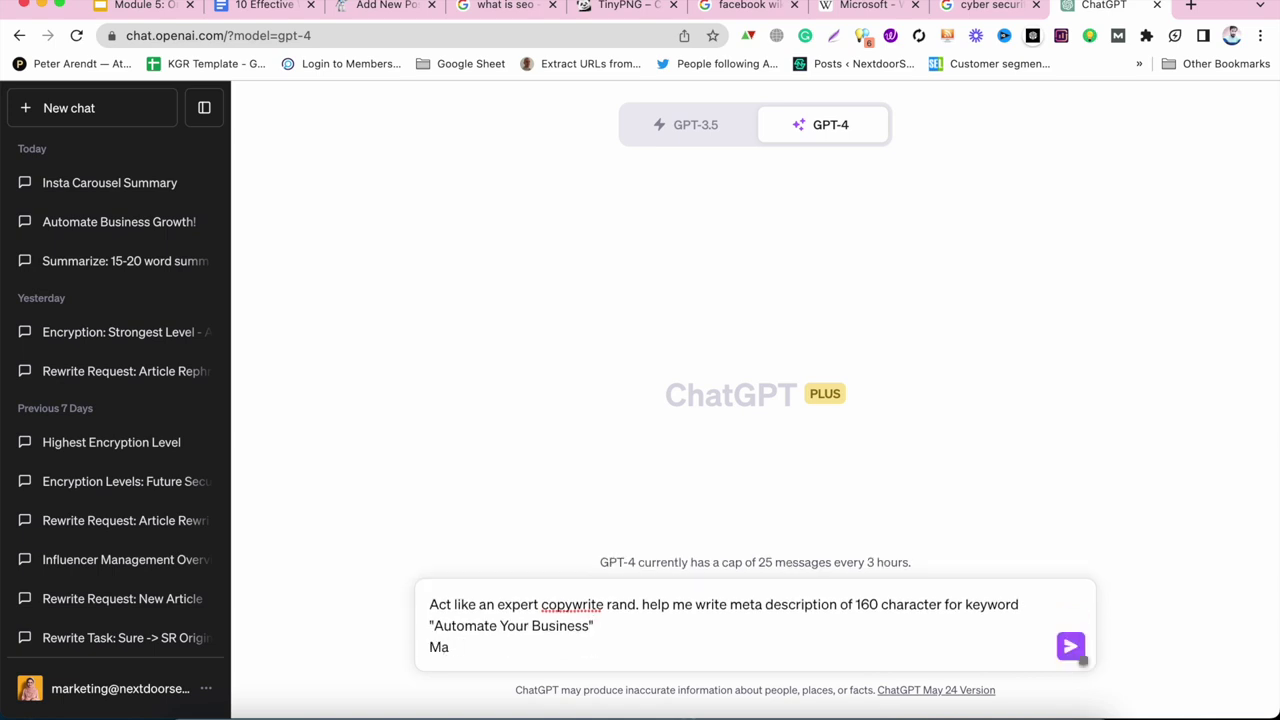
type("jke u")
type("sureyou")
key("BackSpace")
type("you cove the keywor i")
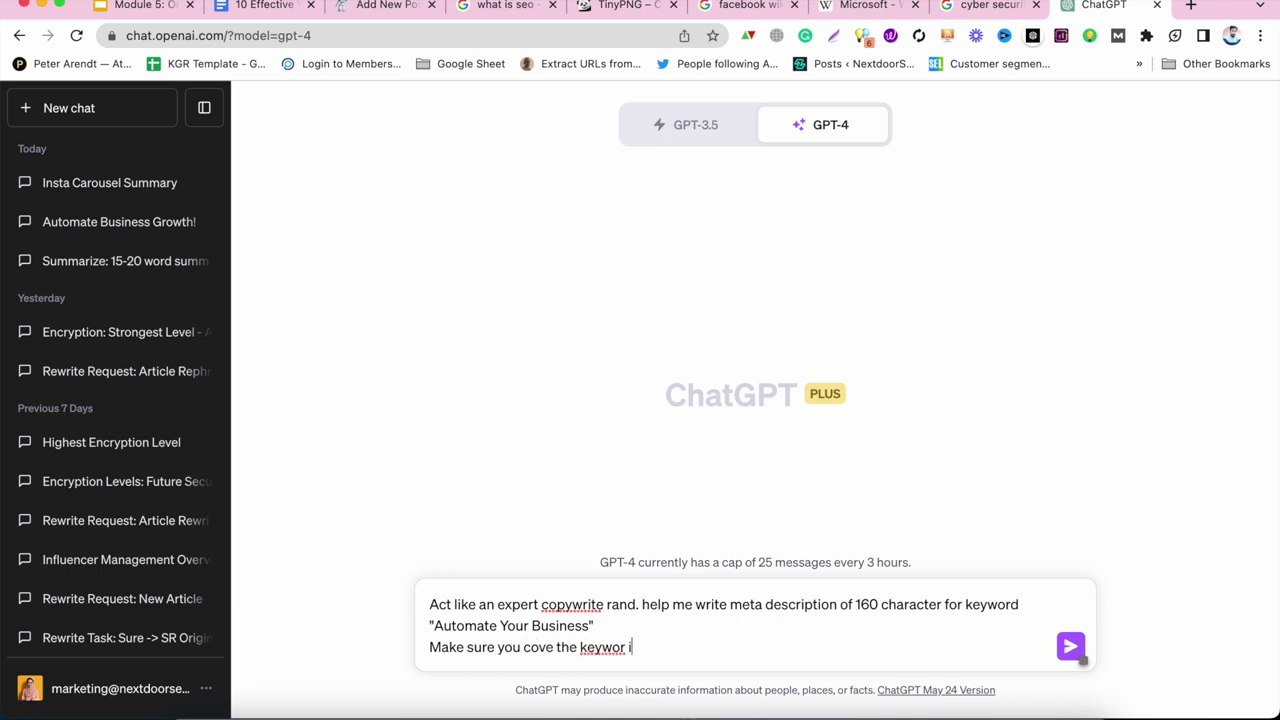
type("d inme")
type("meta des")
type("crition")
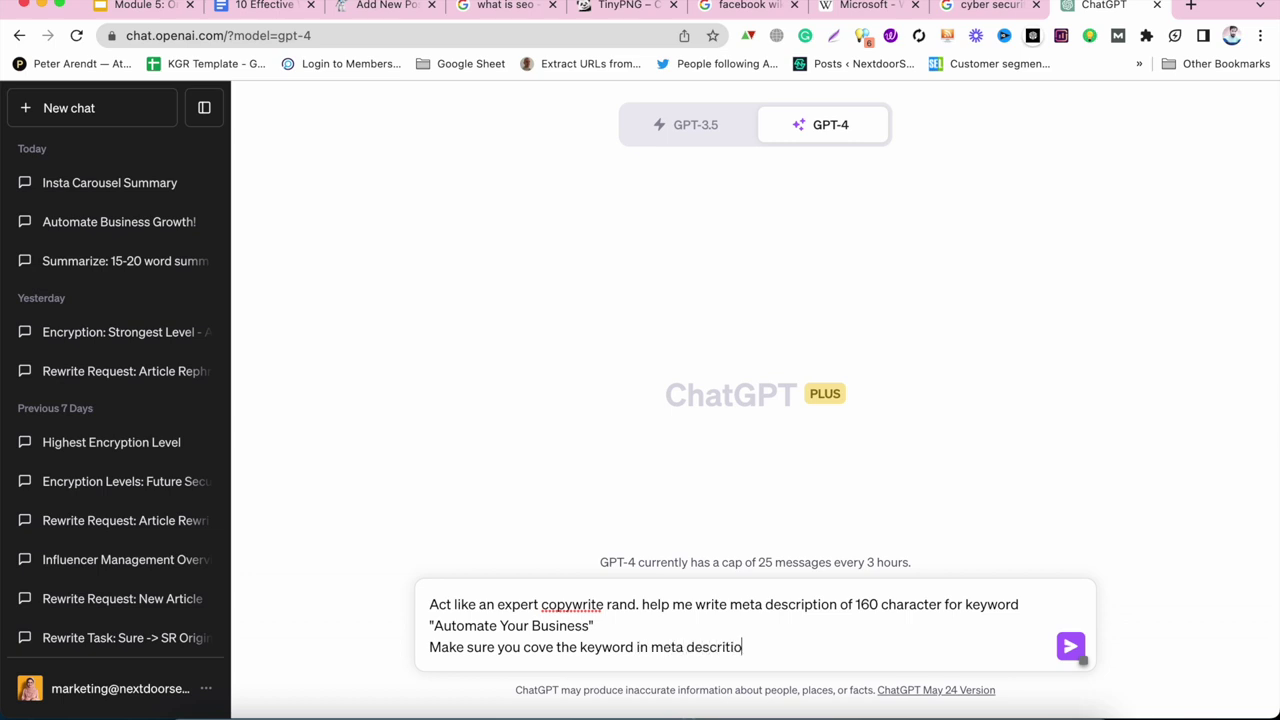
key("BackSpace")
key("BackSpace")
type("ouib")
key("Return")
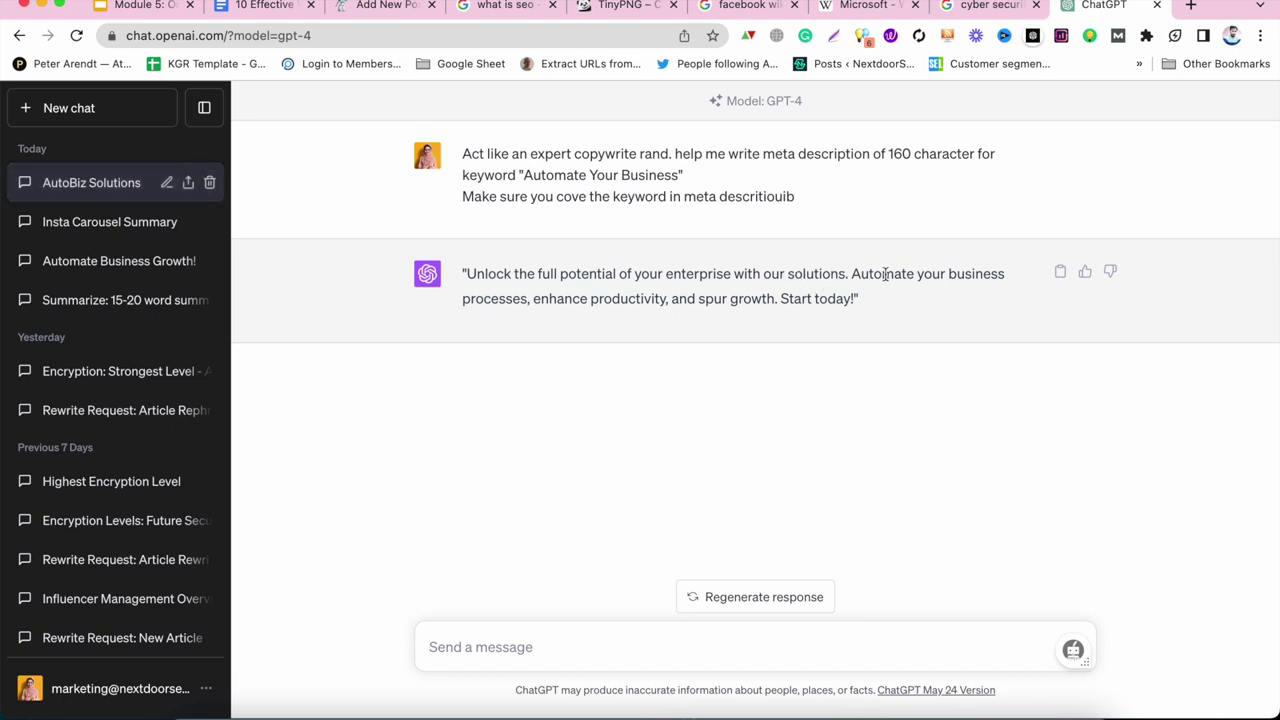
Copy the full meta description that ChatGPT generated and switch back to the WordPress post's snippet editor.
triple_click(540, 298)
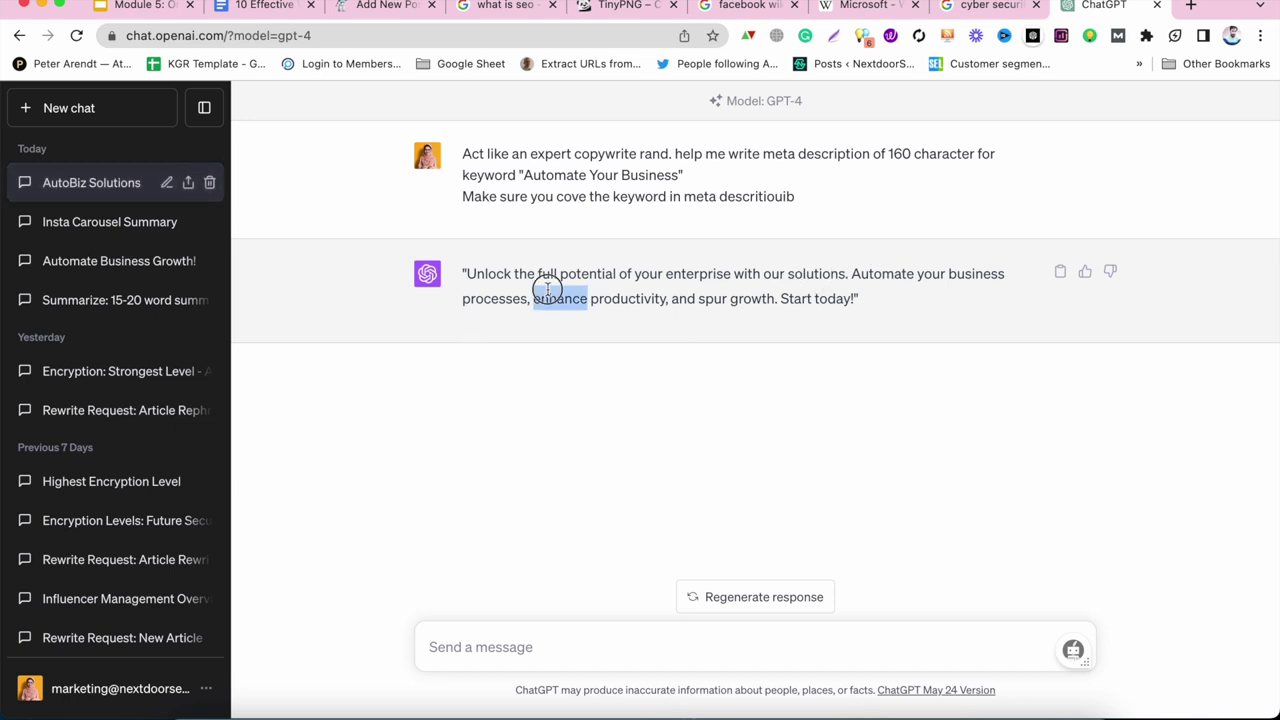
left_click(758, 252)
left_click_drag(848, 274, 686, 274)
double_click(686, 274)
triple_click(686, 274)
key("super+c")
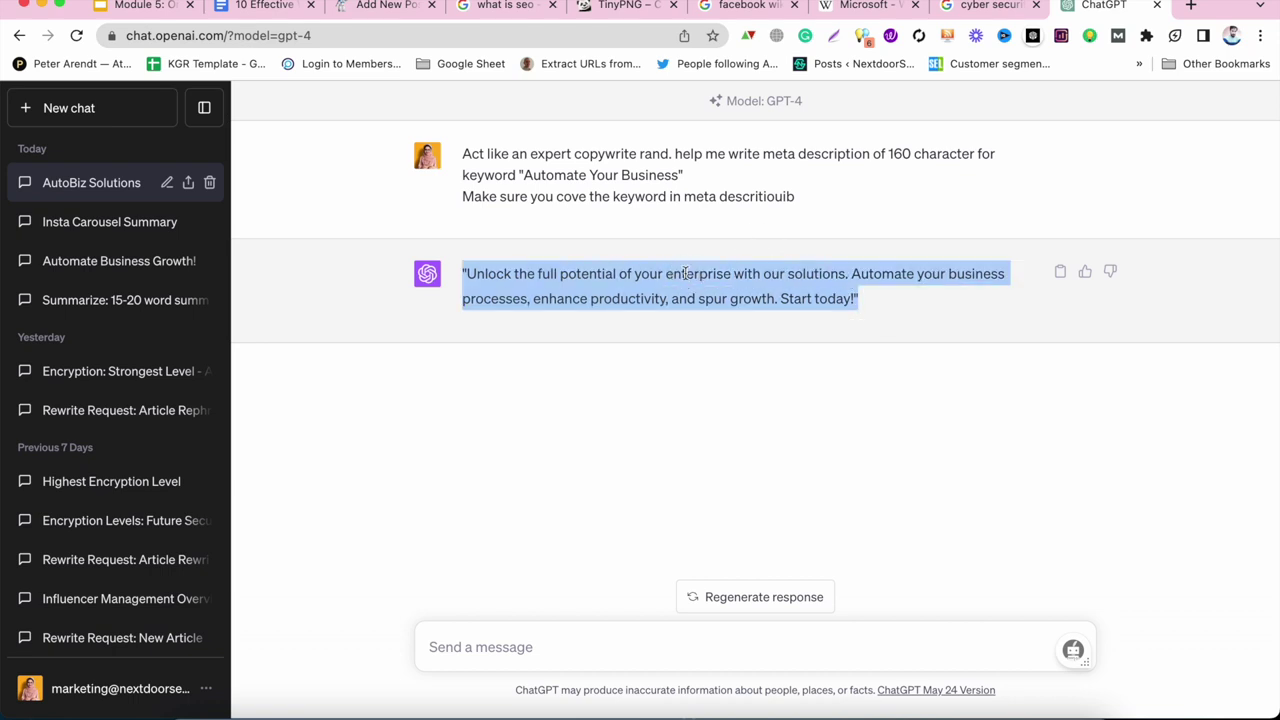
left_click(363, 10)
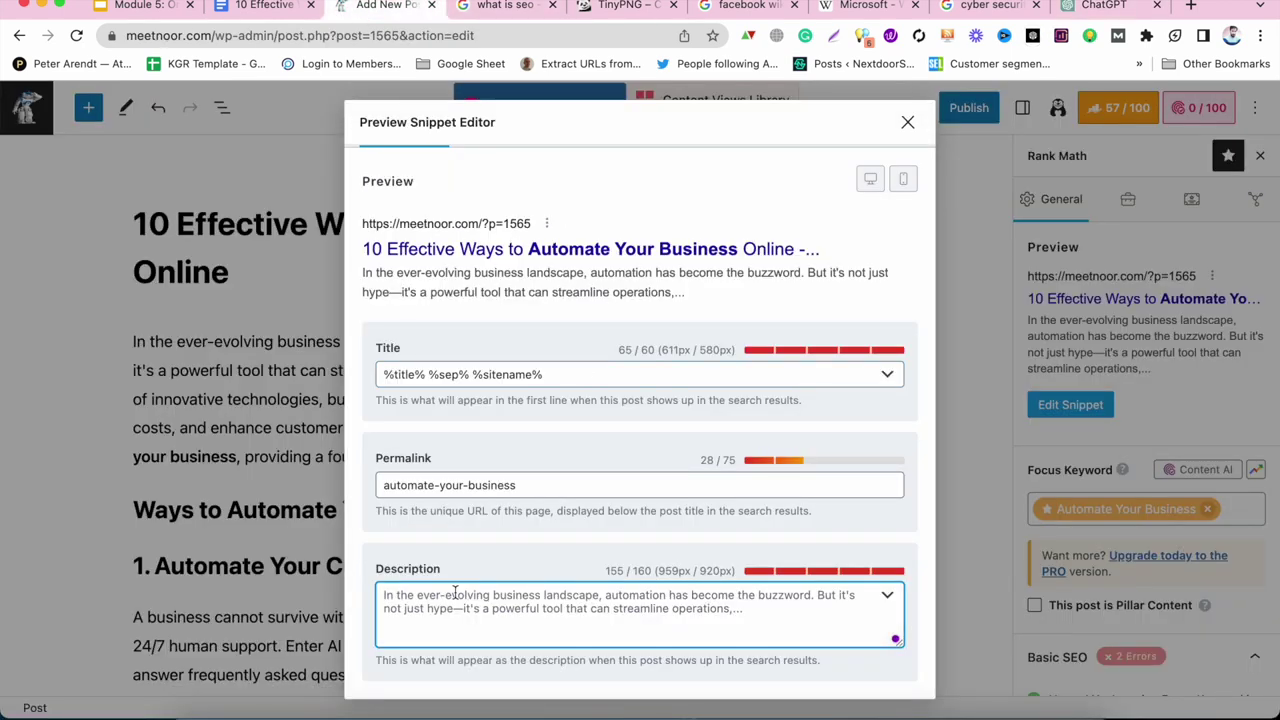
Paste the copied meta description into the snippet's description and replace its opening words "Unlock the" with "Know the".
key("super+v")
key("BackSpace")
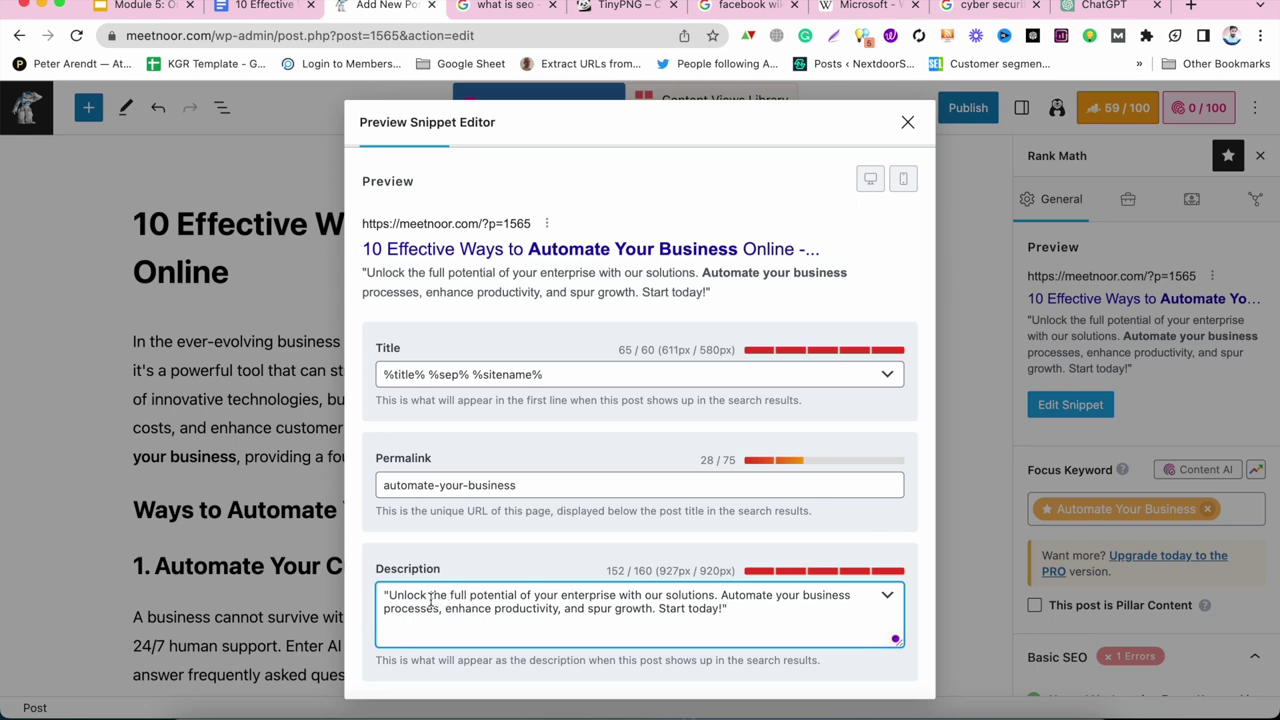
left_click_drag(436, 596, 384, 596)
type("Know t")
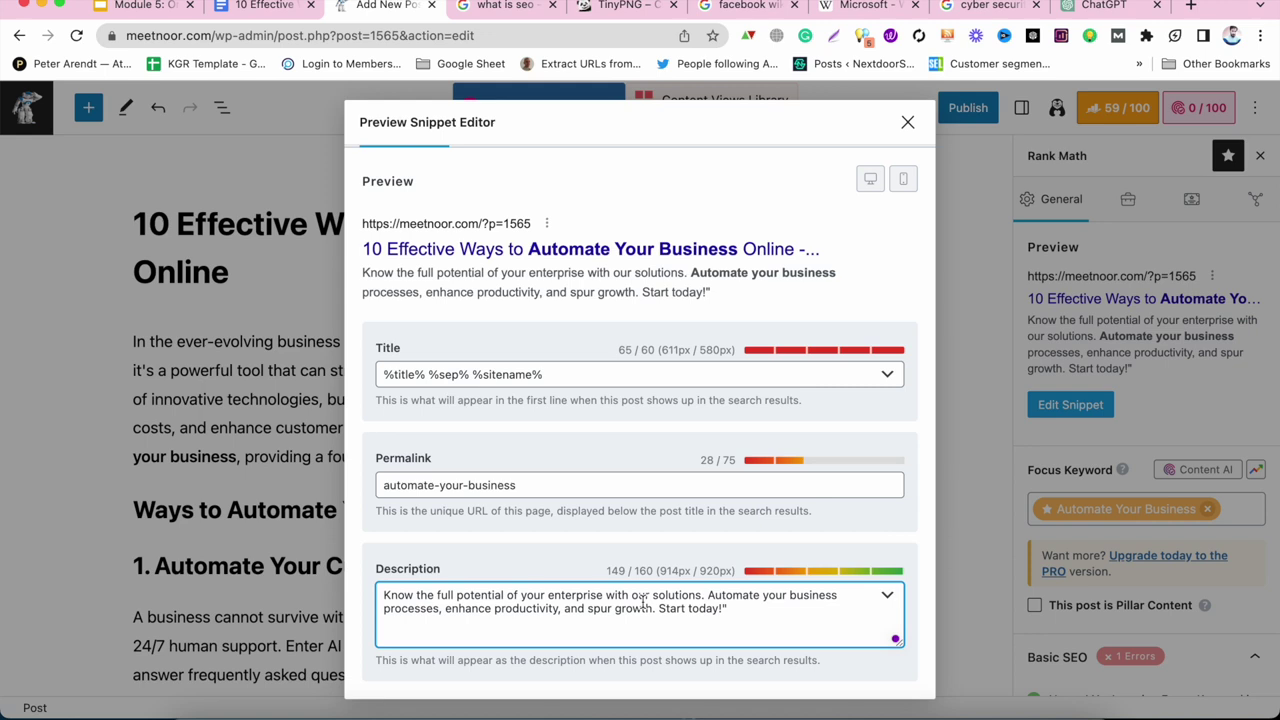
Reword the description's first sentence to end with "automating your online business.", removing "your enterprise with our solutions.".
left_click(519, 595)
type("autom")
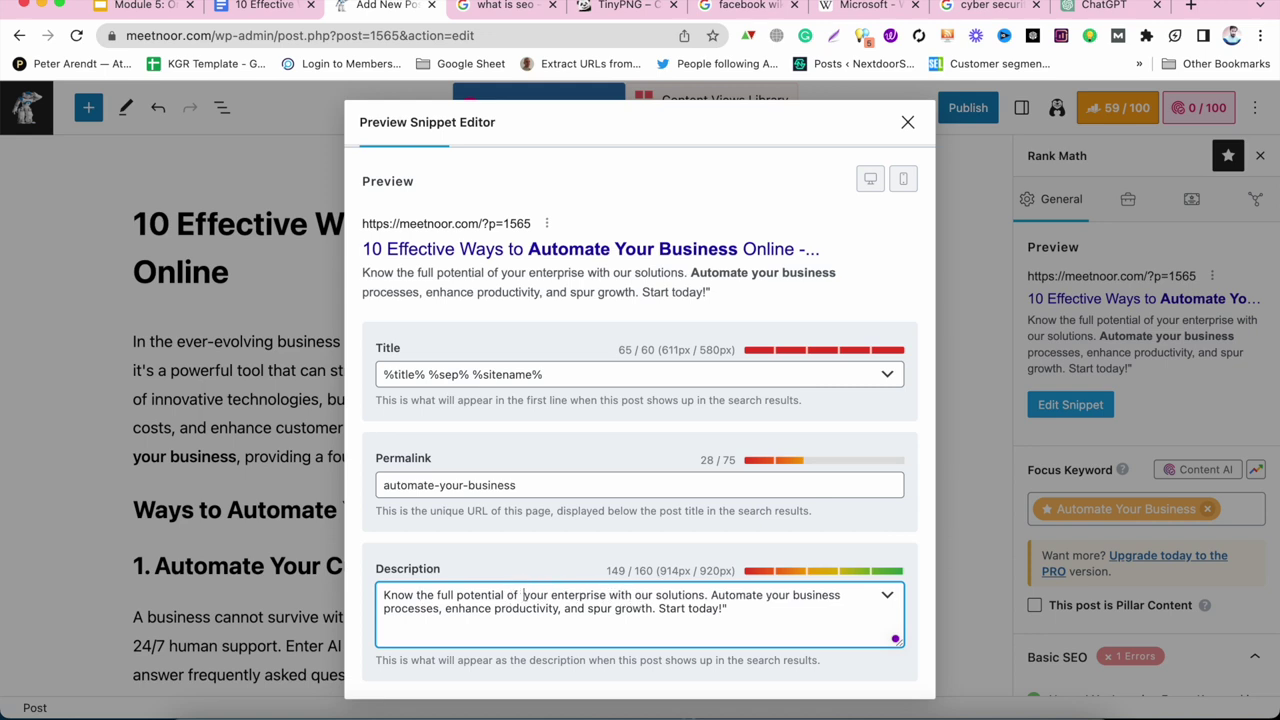
type("ating your ")
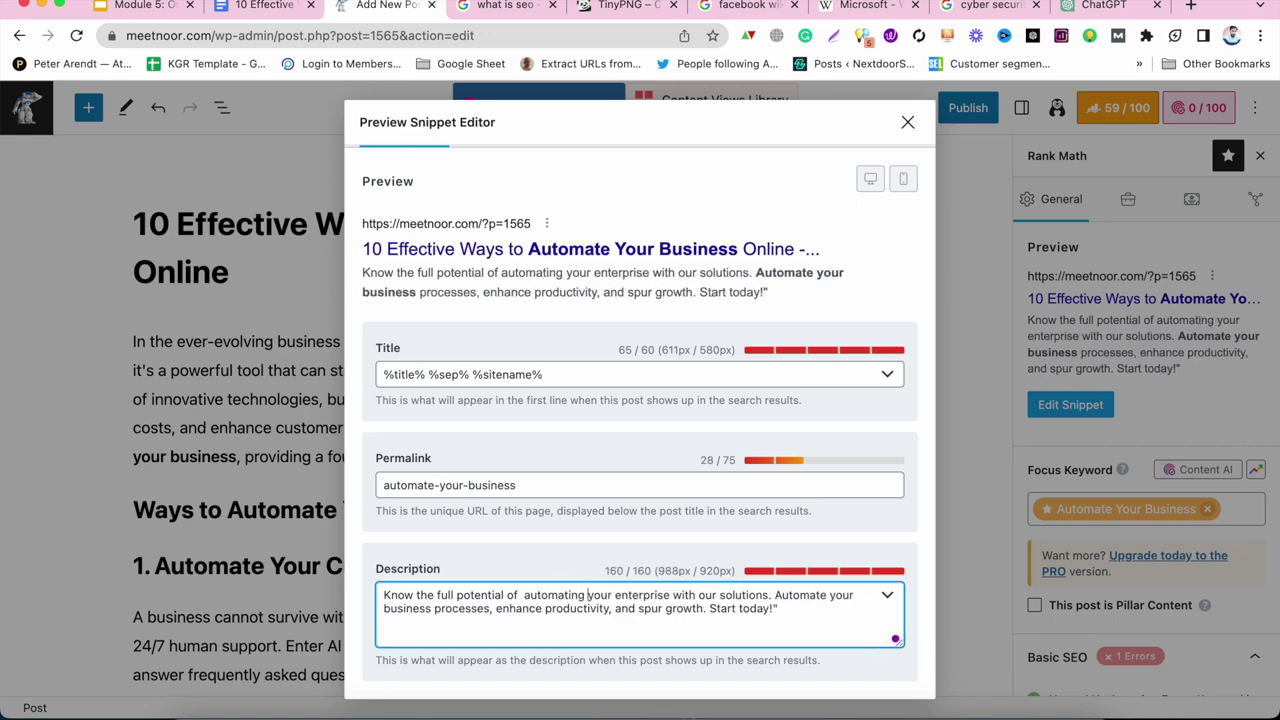
type("online busin")
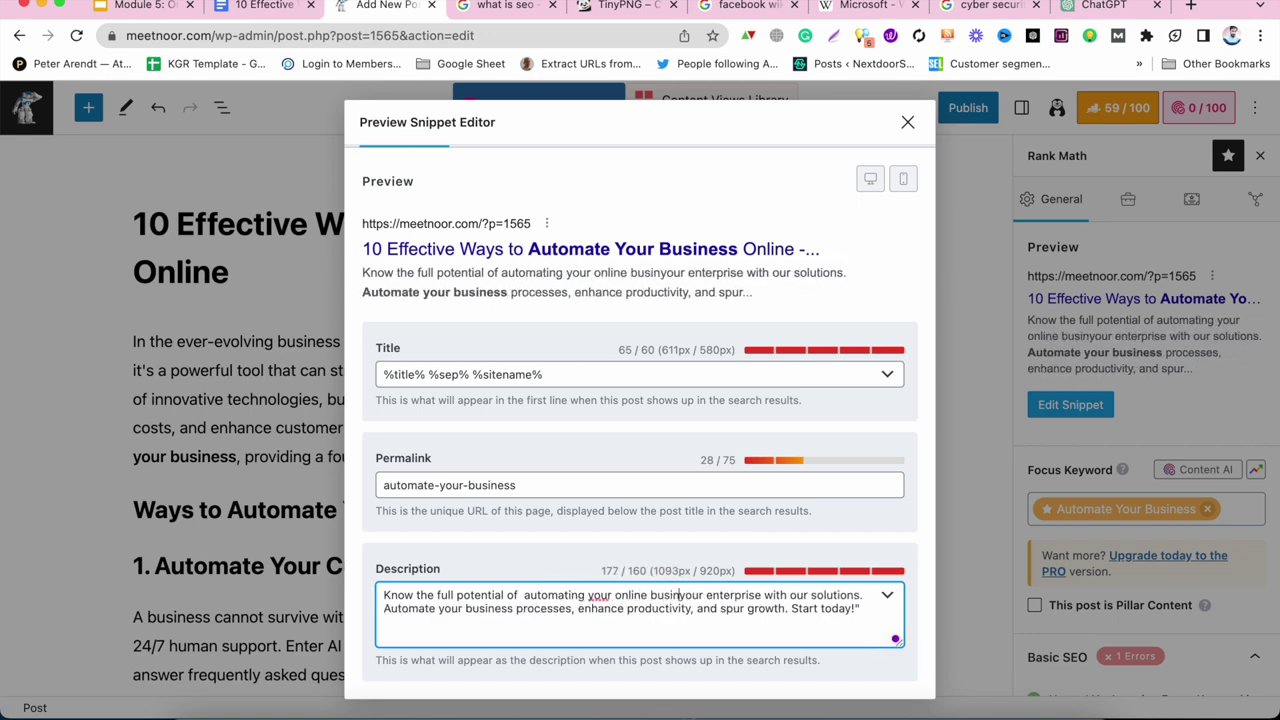
type("ess")
key("BackSpace")
type(".")
left_click_drag(440, 605, 836, 595)
key("BackSpace")
key("BackSpace")
left_click(805, 613)
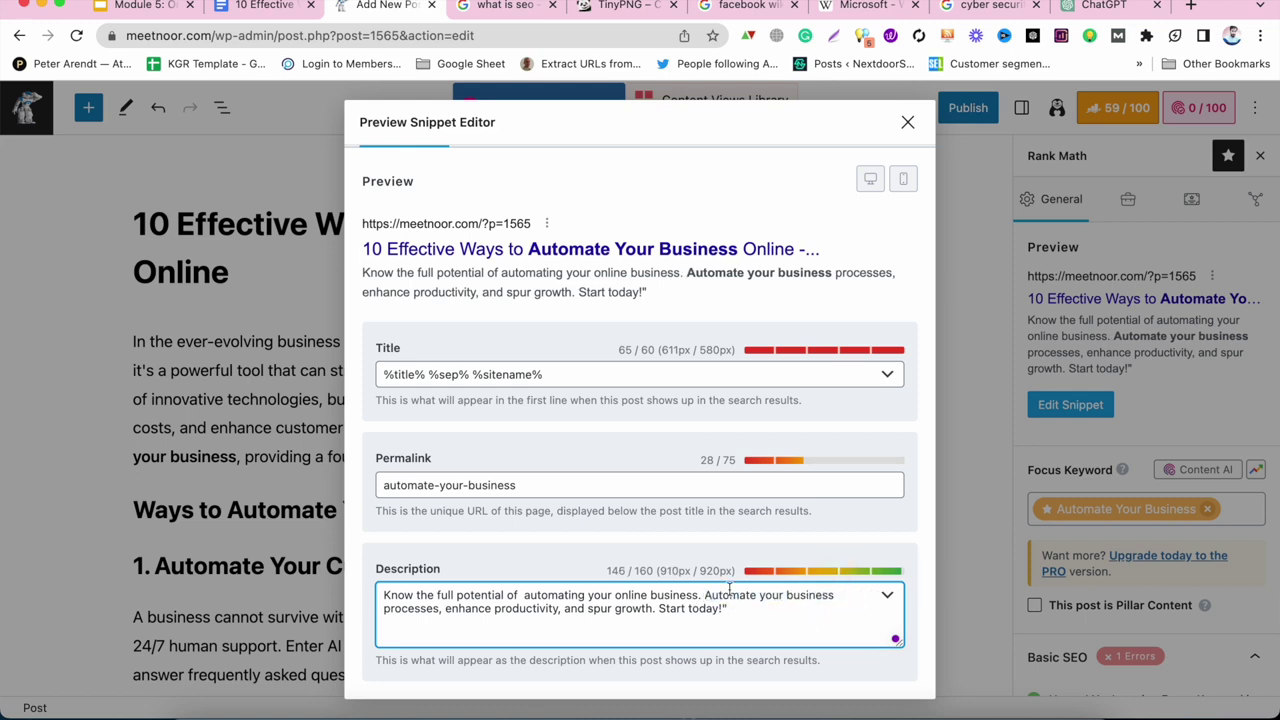
Review the description's character count, its text and the permalink, then close the snippet editor.
double_click(617, 571)
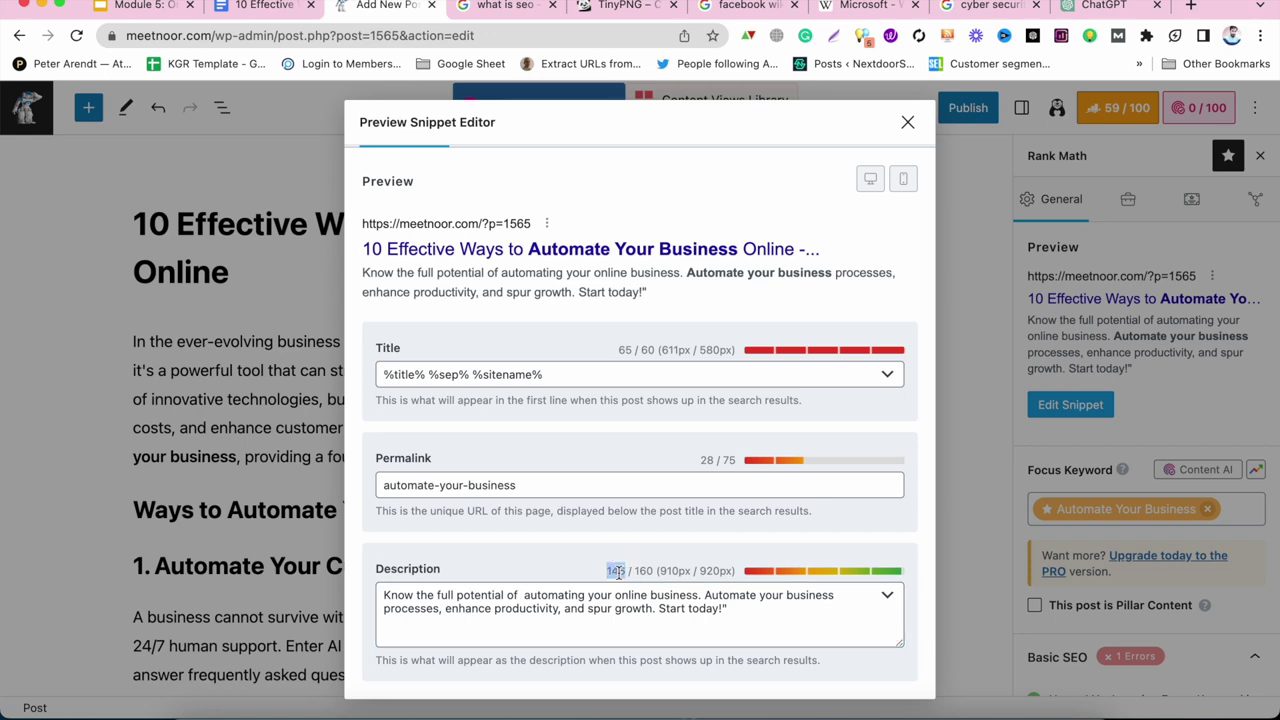
left_click(637, 571)
triple_click(645, 604)
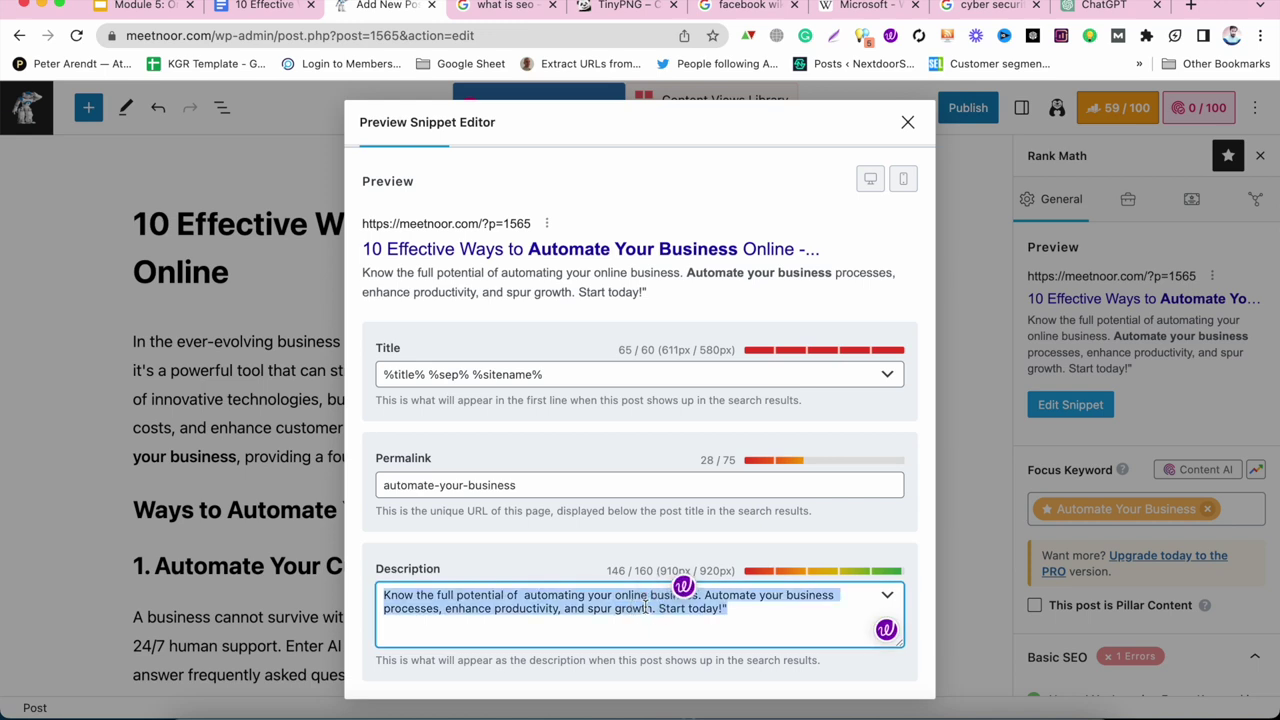
triple_click(478, 486)
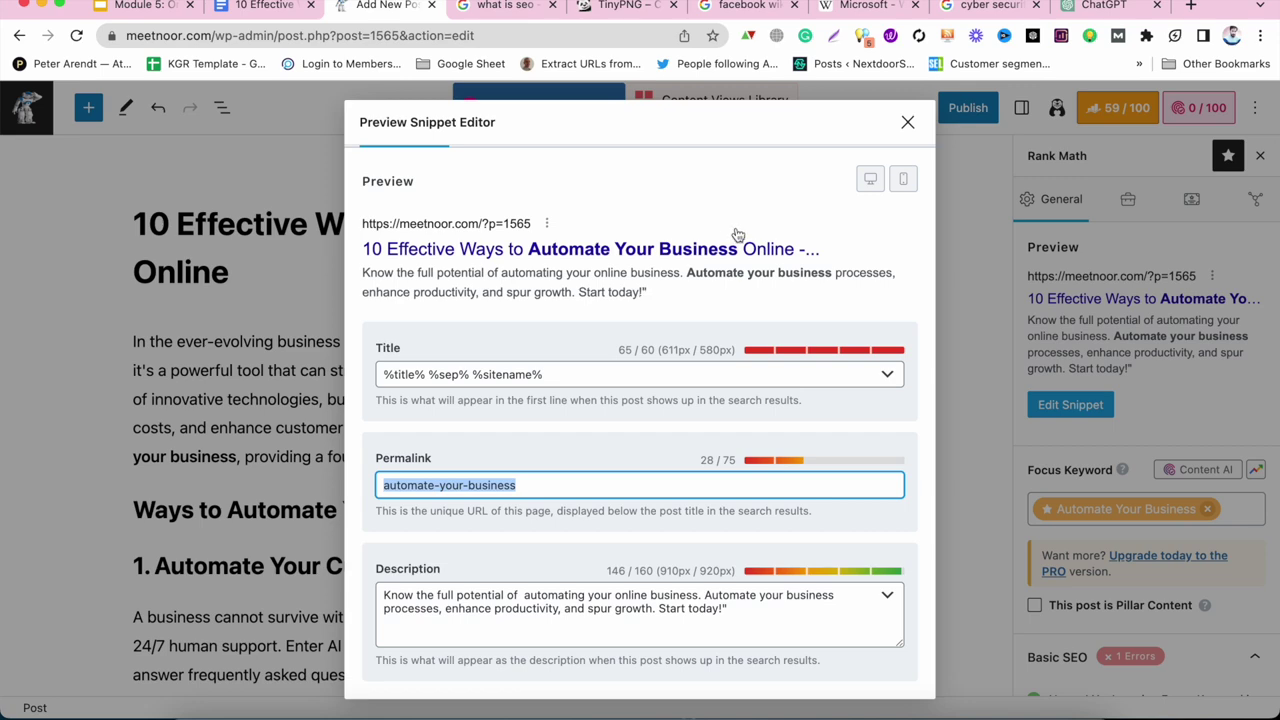
left_click(908, 124)
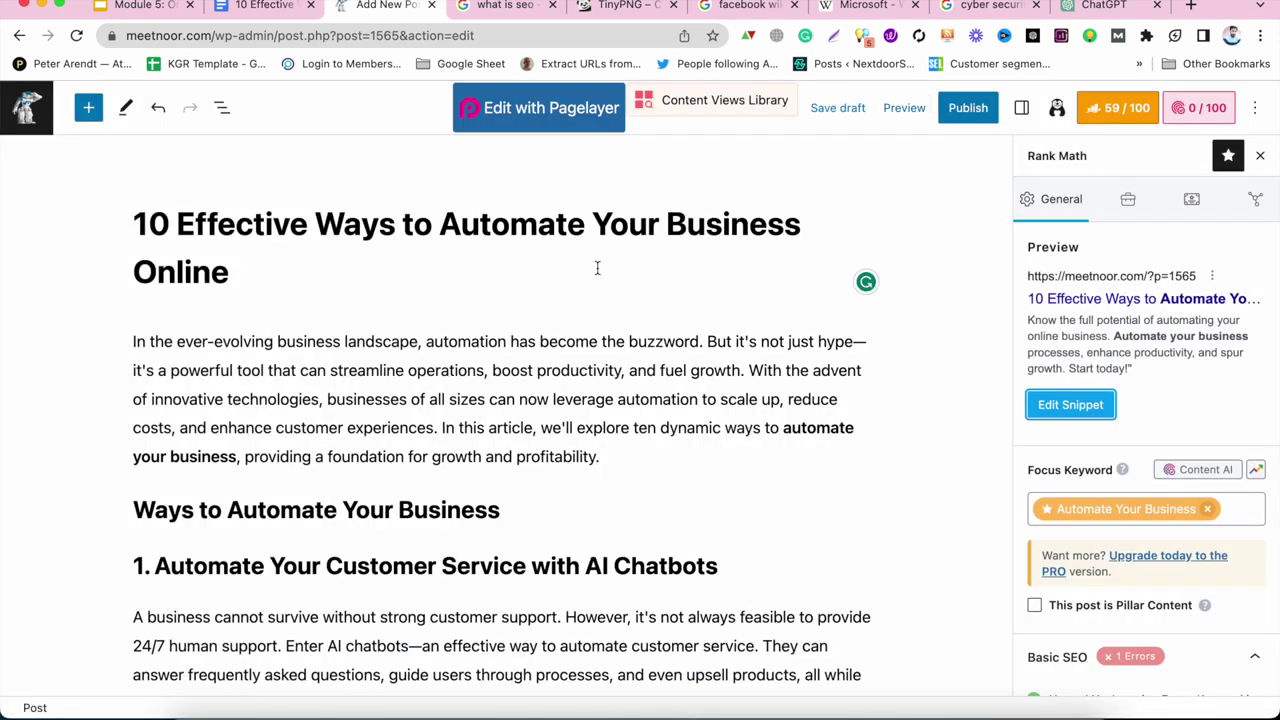
Append "in 2023" to the end of the post title.
left_click(297, 272)
type("in ")
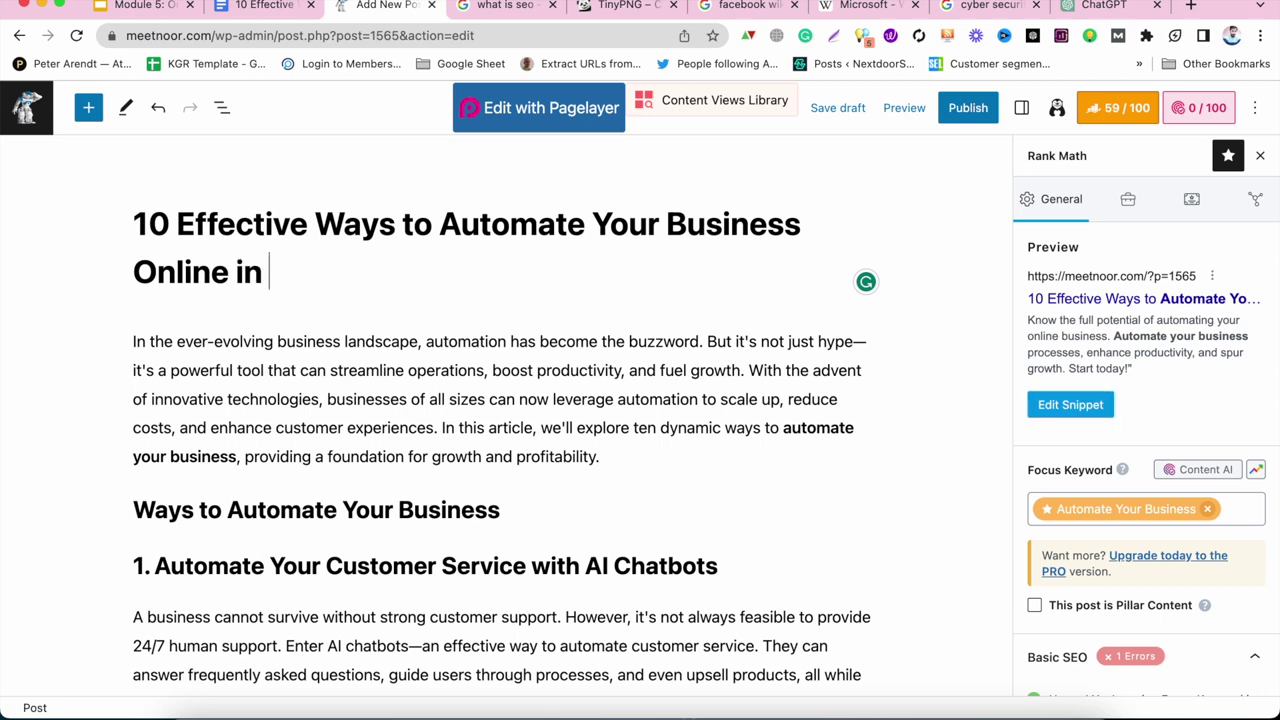
type("2023")
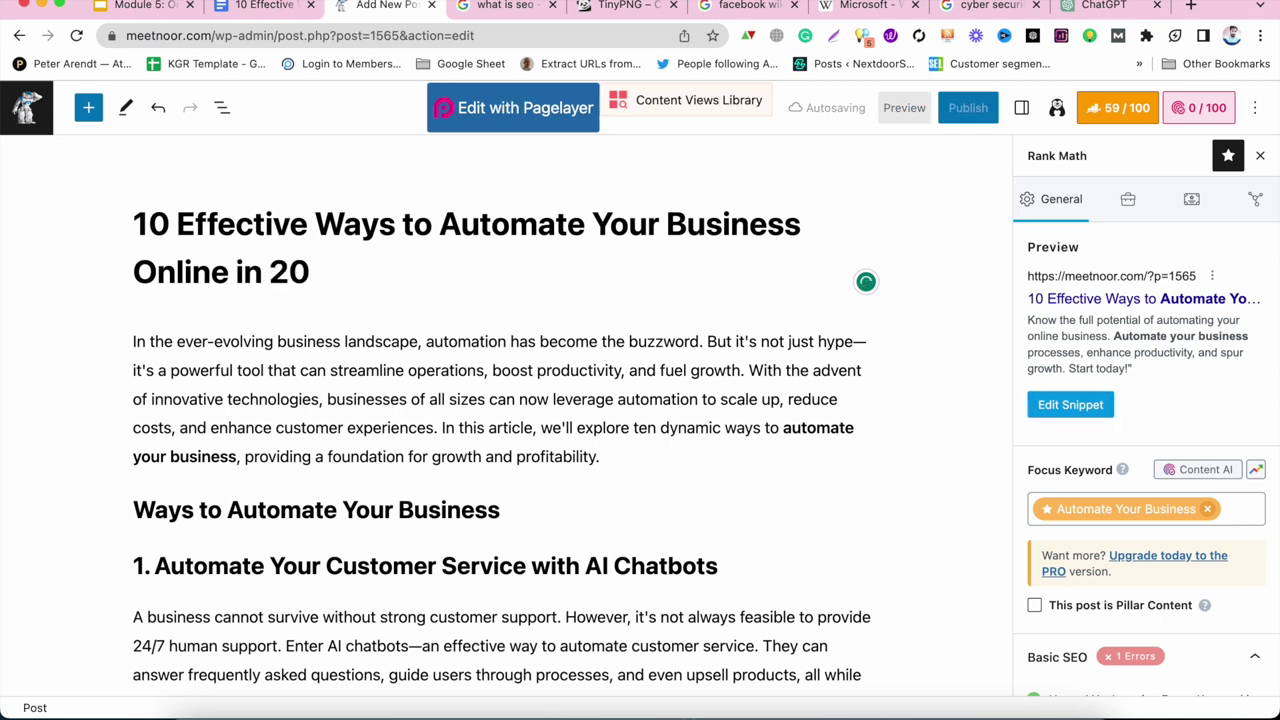
triple_click(148, 270)
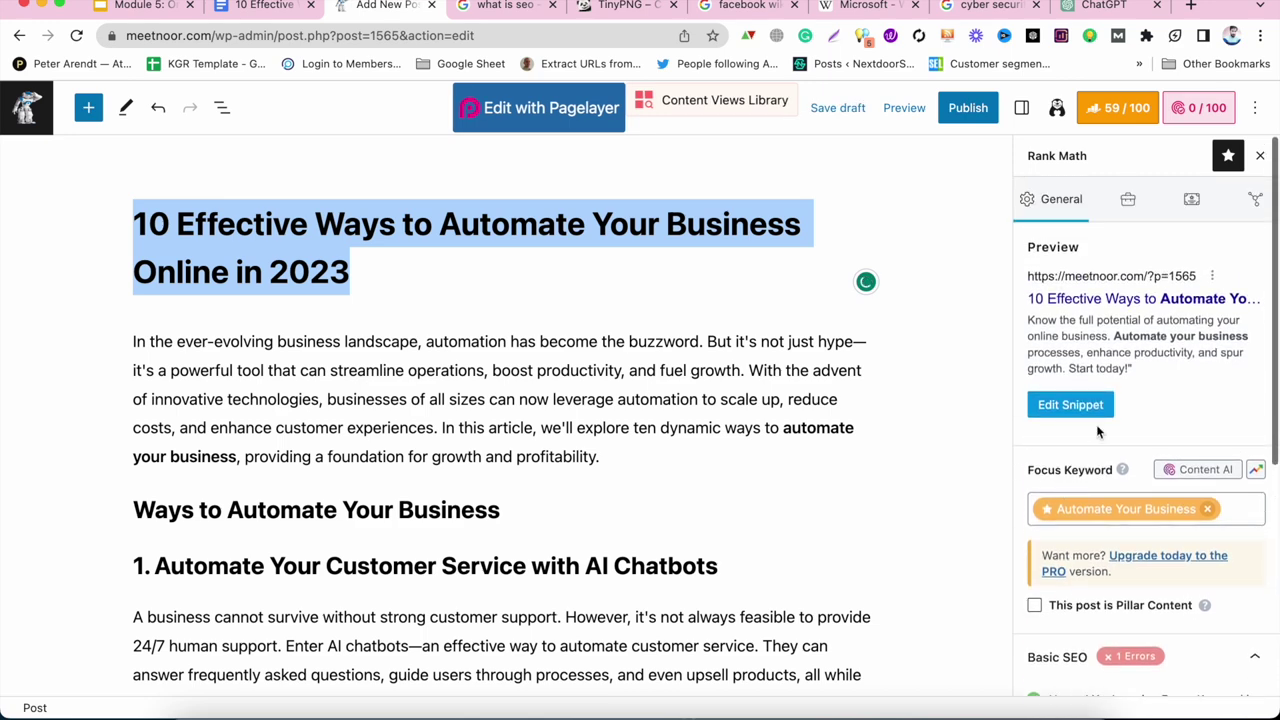
Examine the Basic SEO checks for the focus keyword in the URL and look over the snippet settings.
scroll(1086, 450, "down", 1)
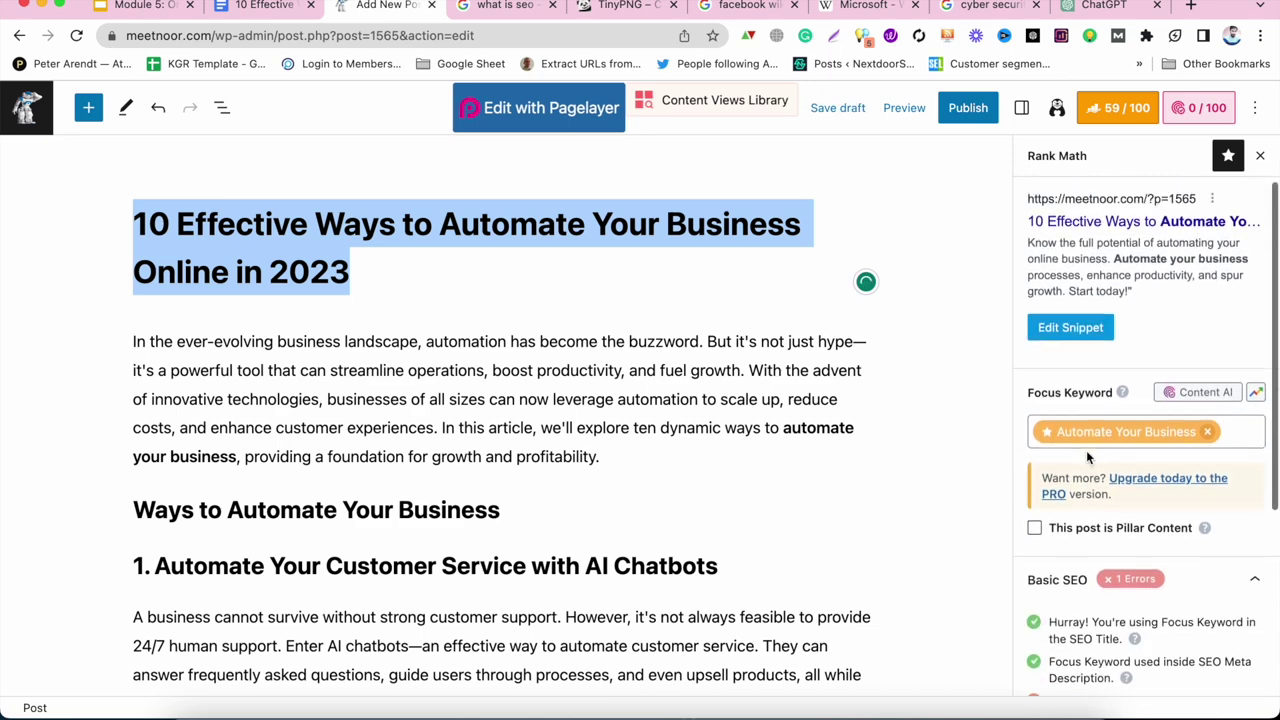
scroll(1097, 521, "down", 5)
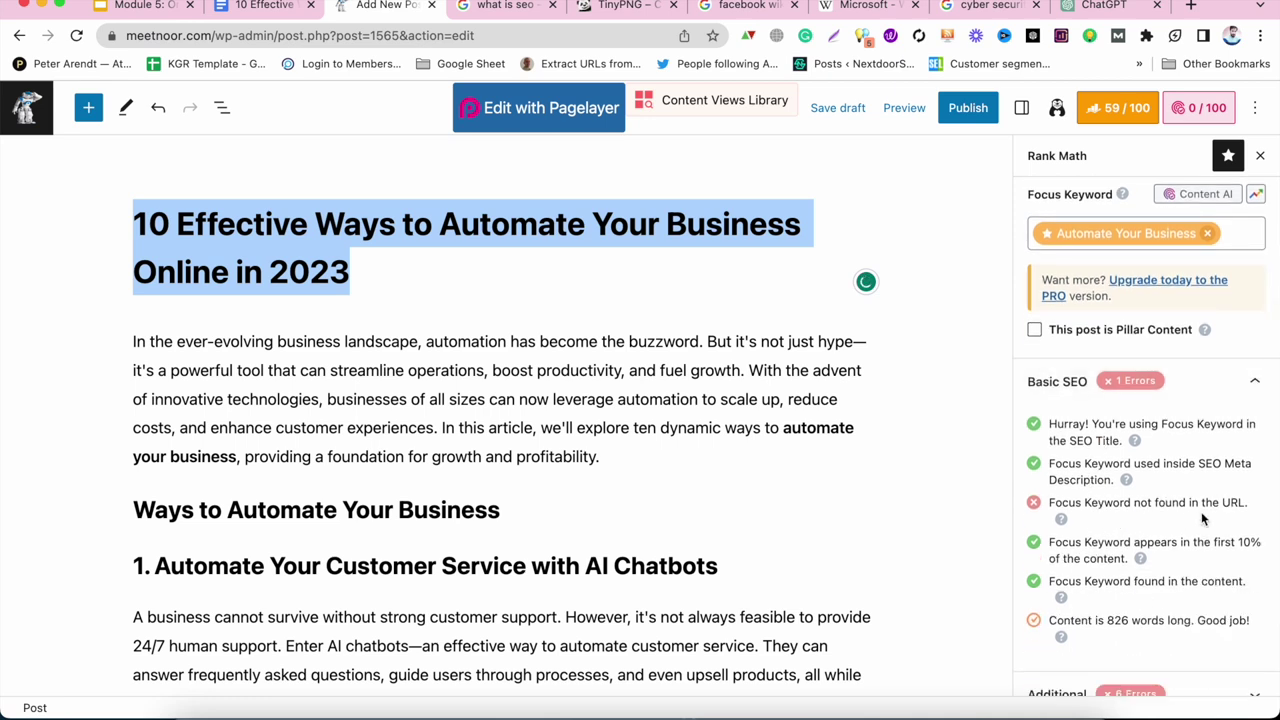
scroll(1176, 509, "up", 5)
scroll(1134, 467, "up", 1)
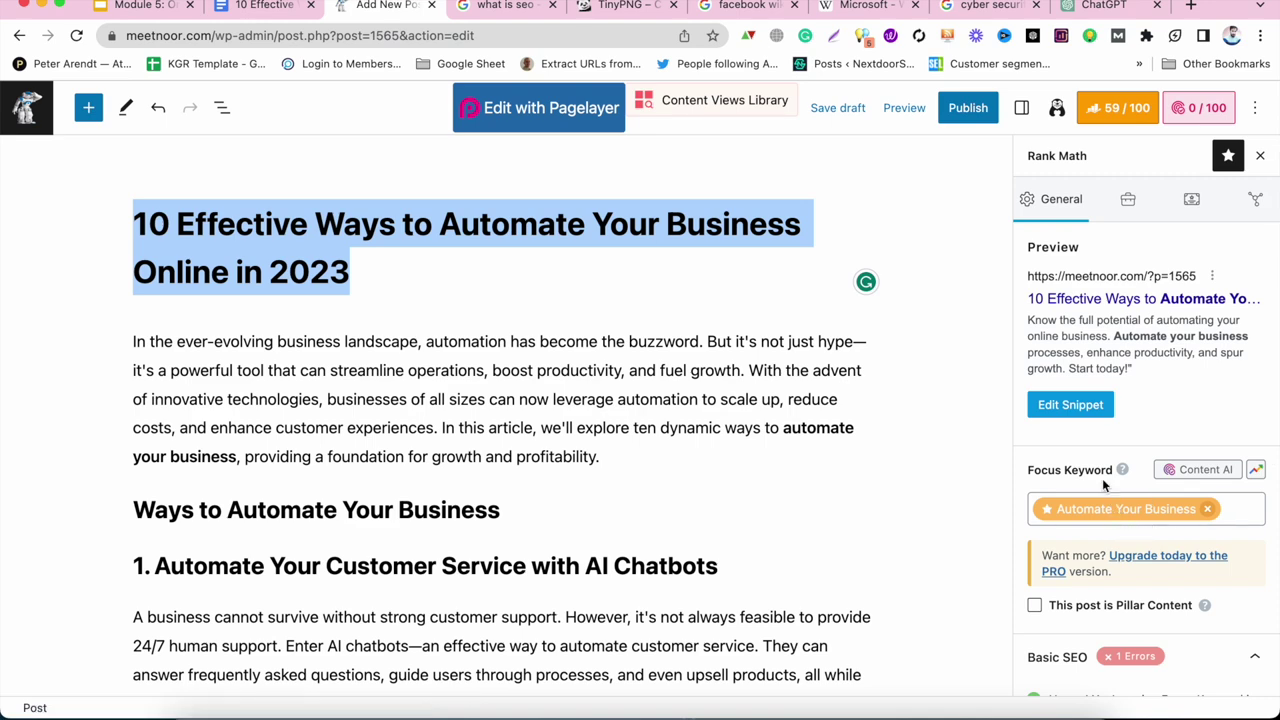
left_click(1072, 407)
left_click(520, 531)
left_click(907, 123)
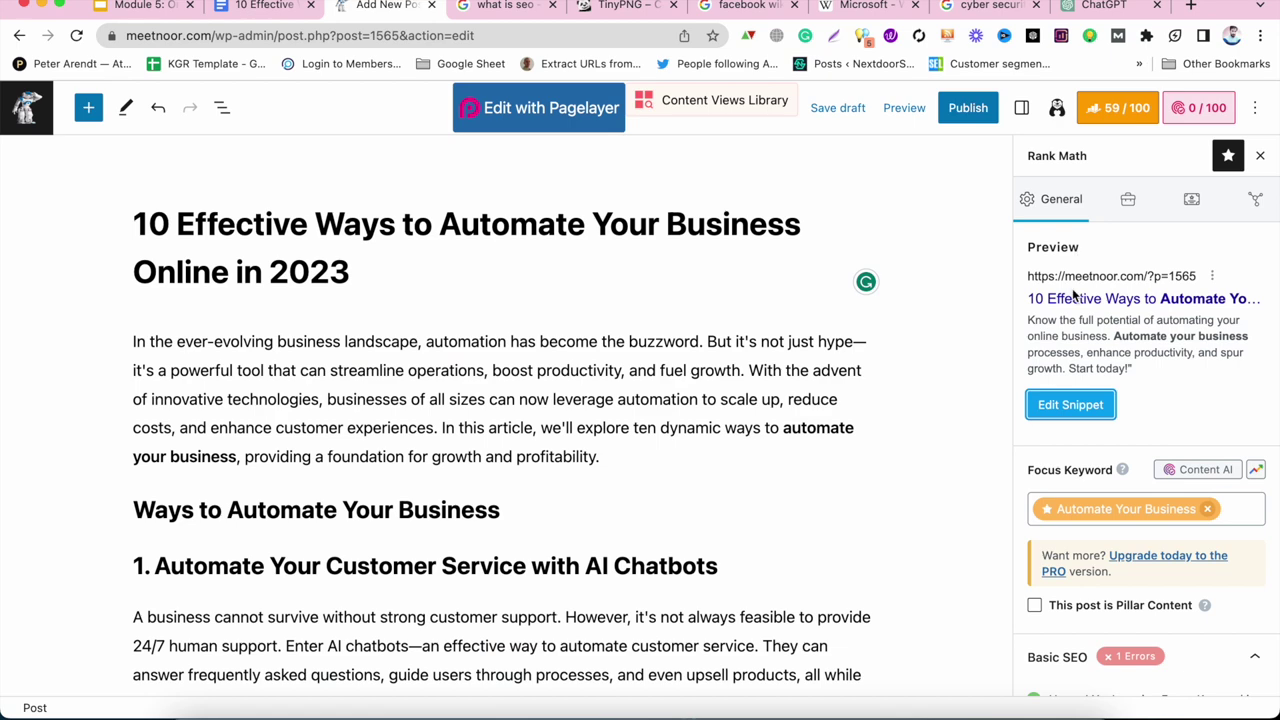
scroll(1055, 430, "down", 6)
scroll(1050, 427, "up", 5)
Check the post's URL in the general post settings and save the draft.
left_click(1022, 110)
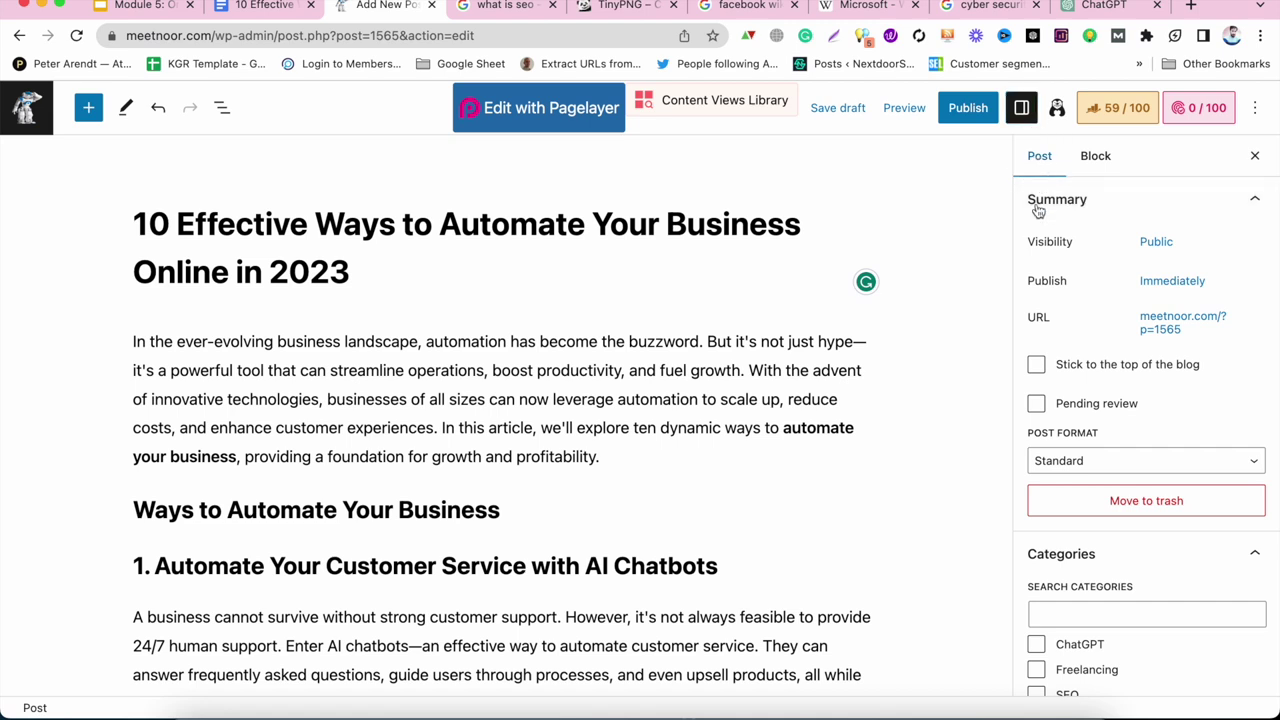
scroll(1050, 391, "down", 2)
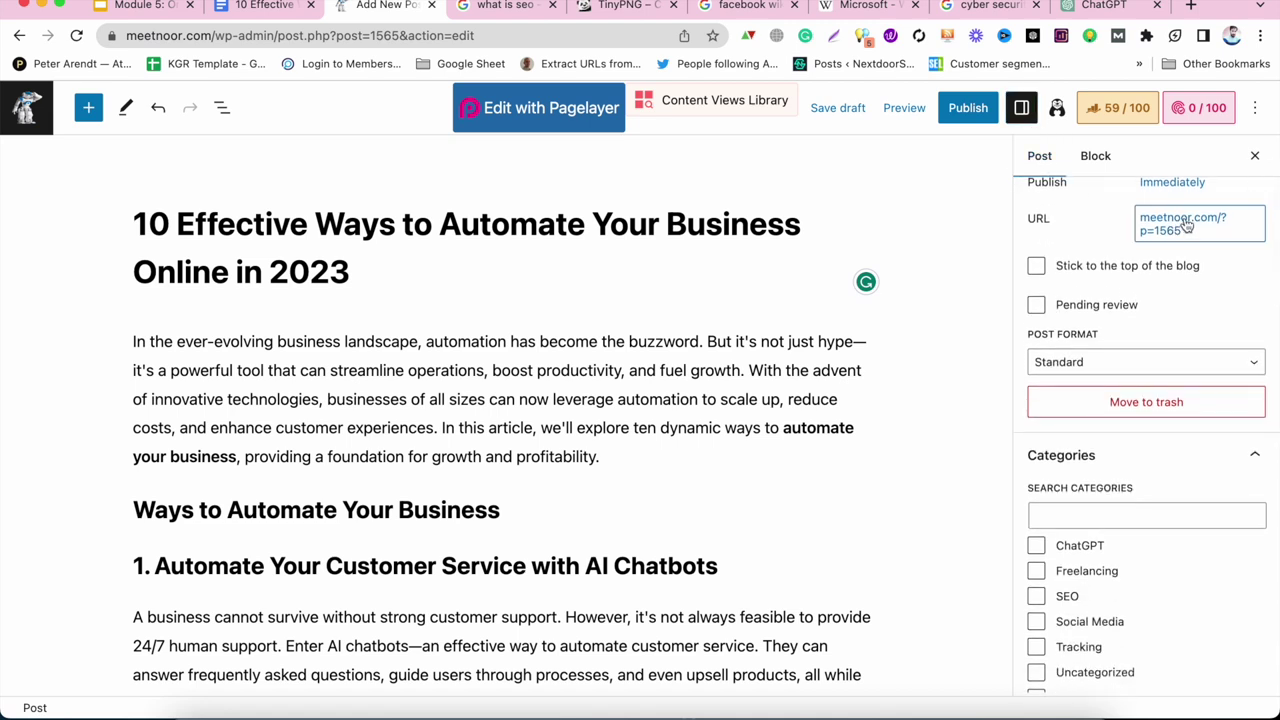
scroll(1187, 228, "up", 2)
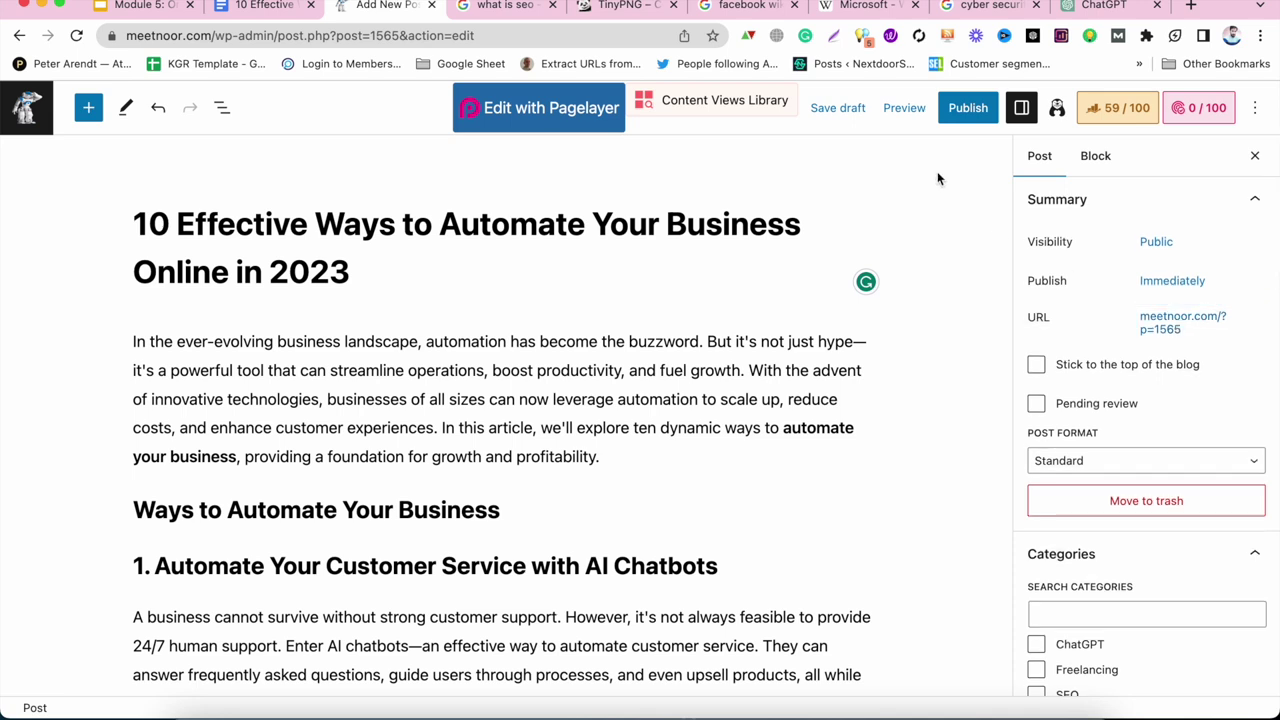
left_click(849, 112)
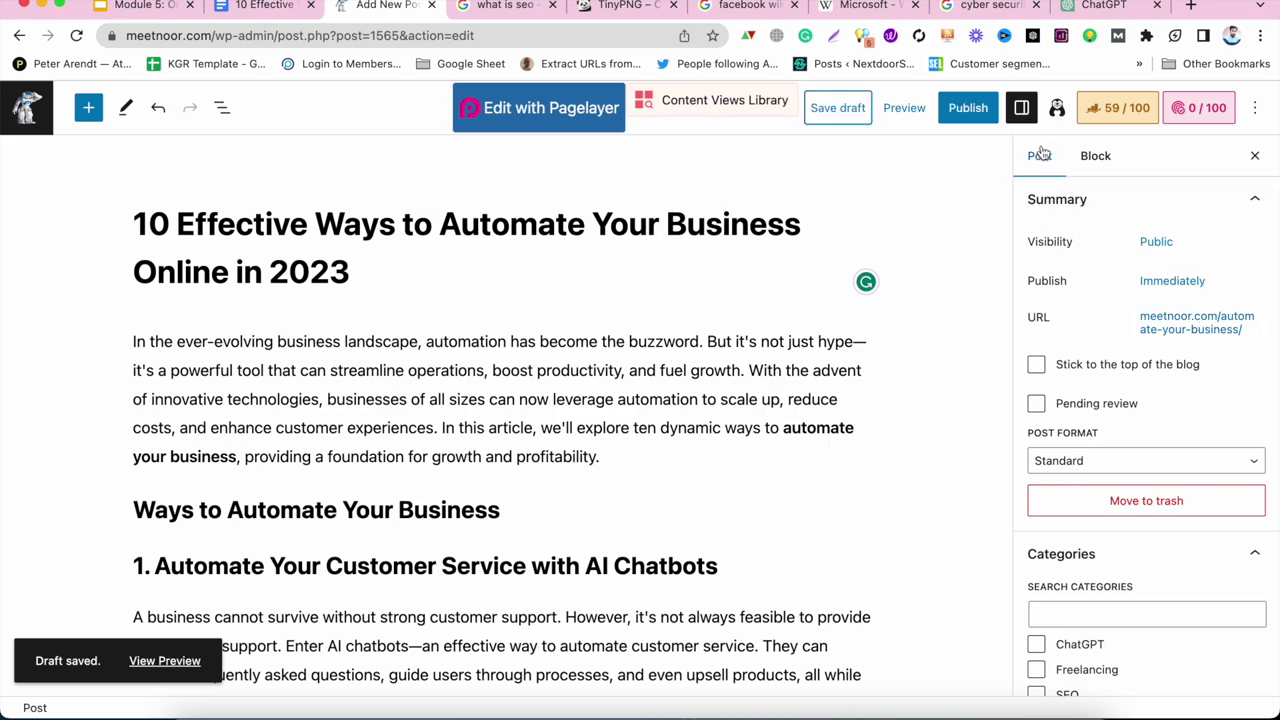
Recheck the Basic SEO results, open the help article for the URL keyword check, and close it.
left_click(1112, 110)
scroll(1080, 444, "down", 5)
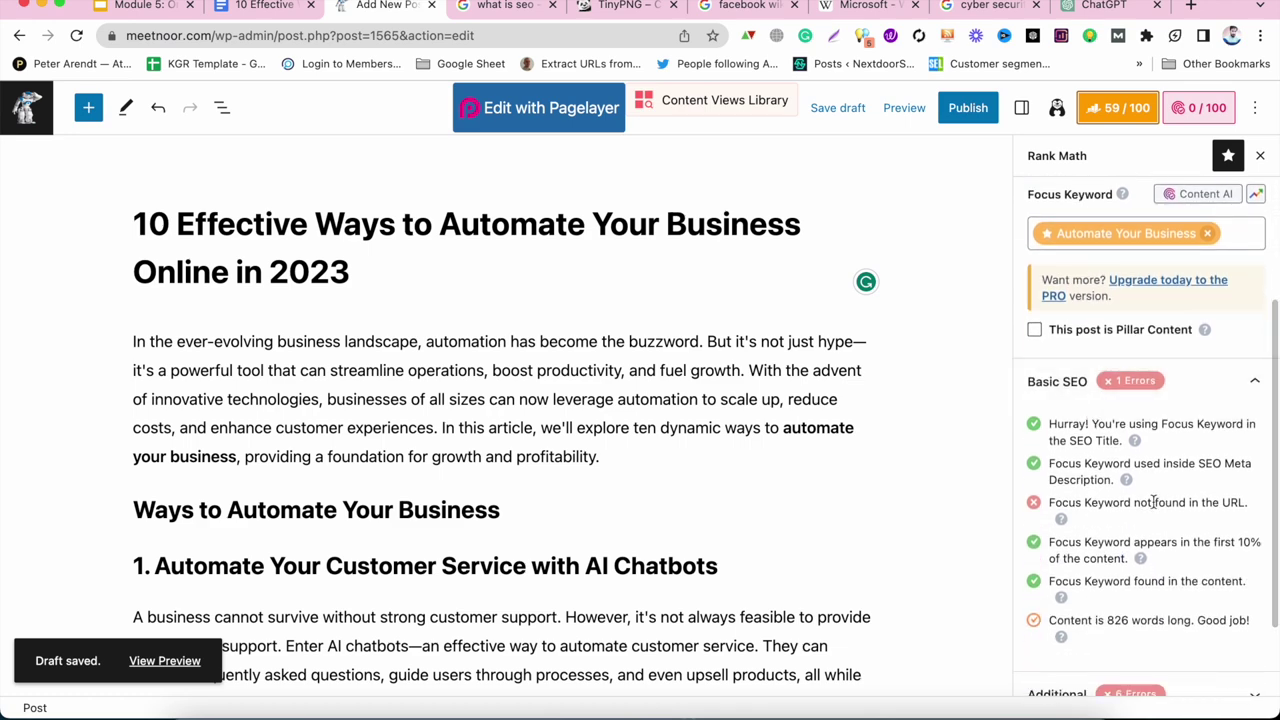
left_click(1061, 518)
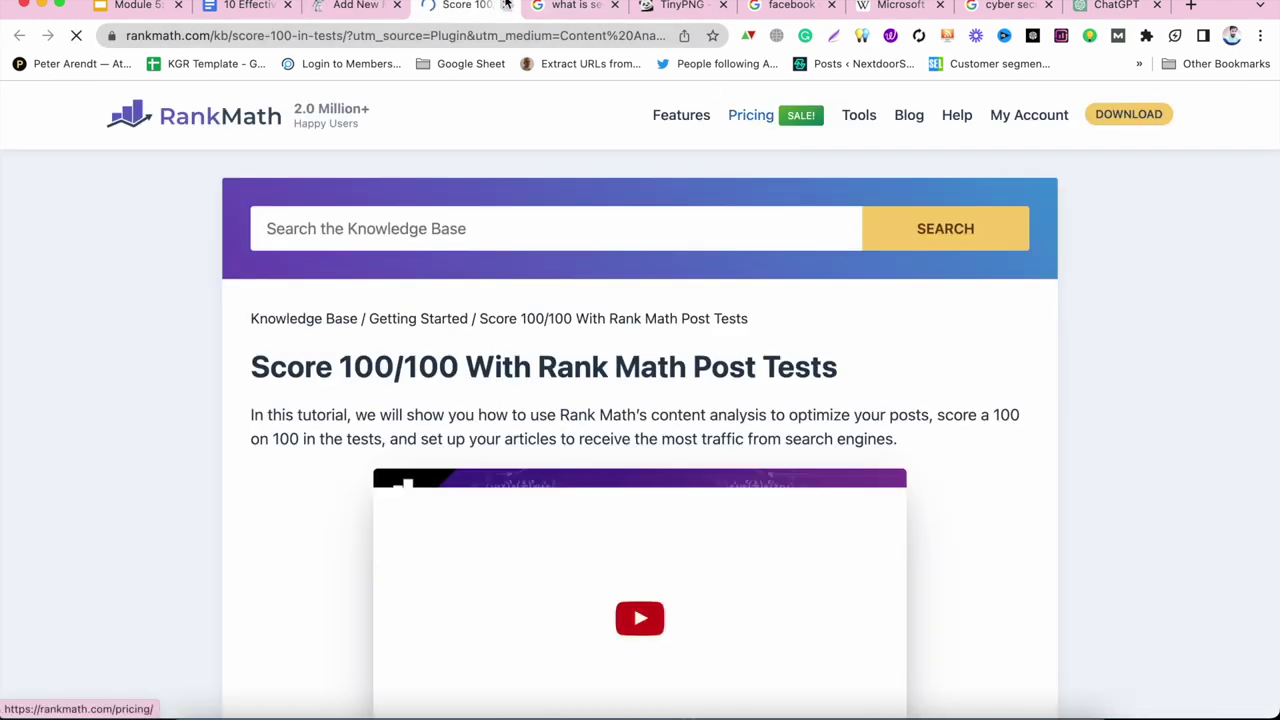
left_click(506, 5)
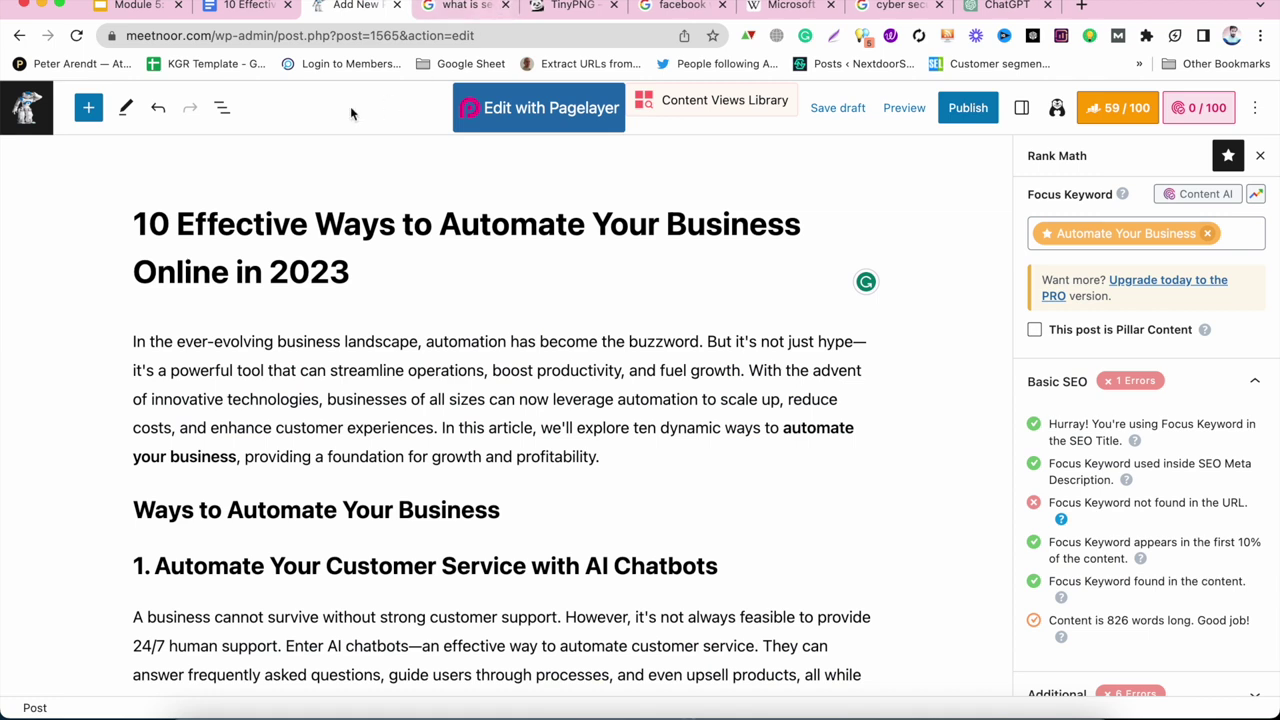
Save the draft again, reload the post editor, and review the refreshed Basic SEO checks.
left_click(840, 108)
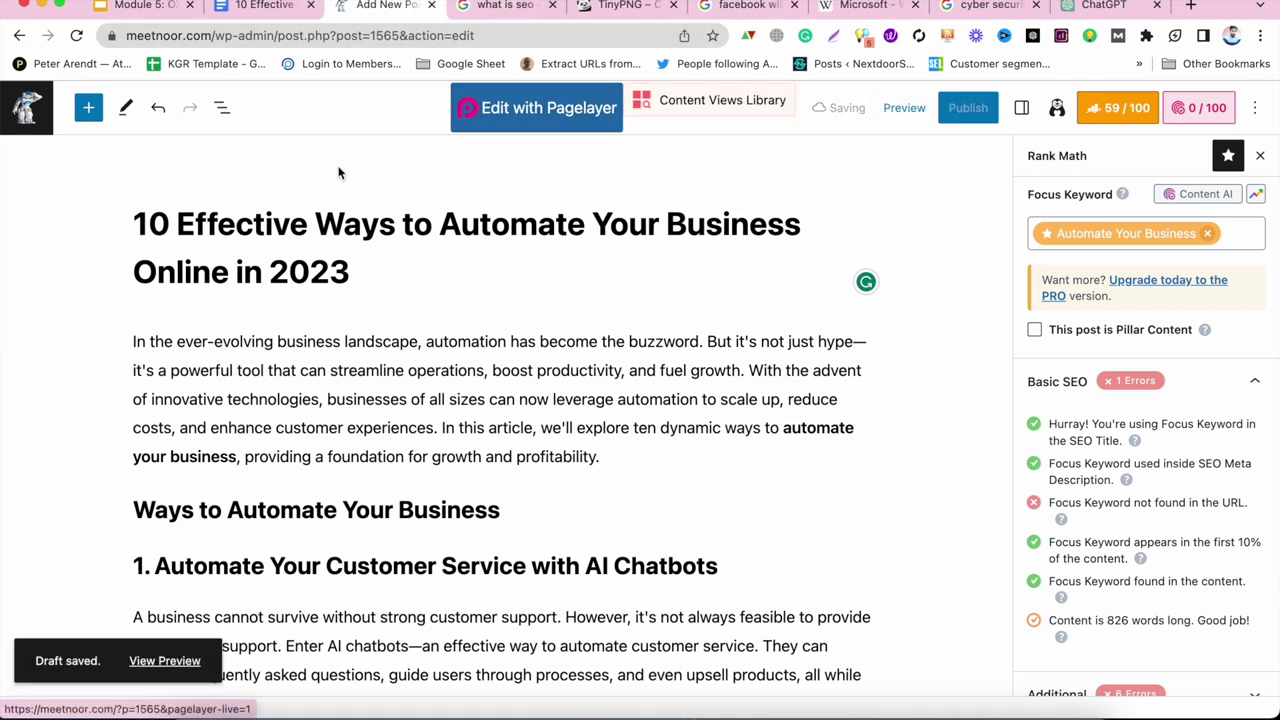
left_click(75, 36)
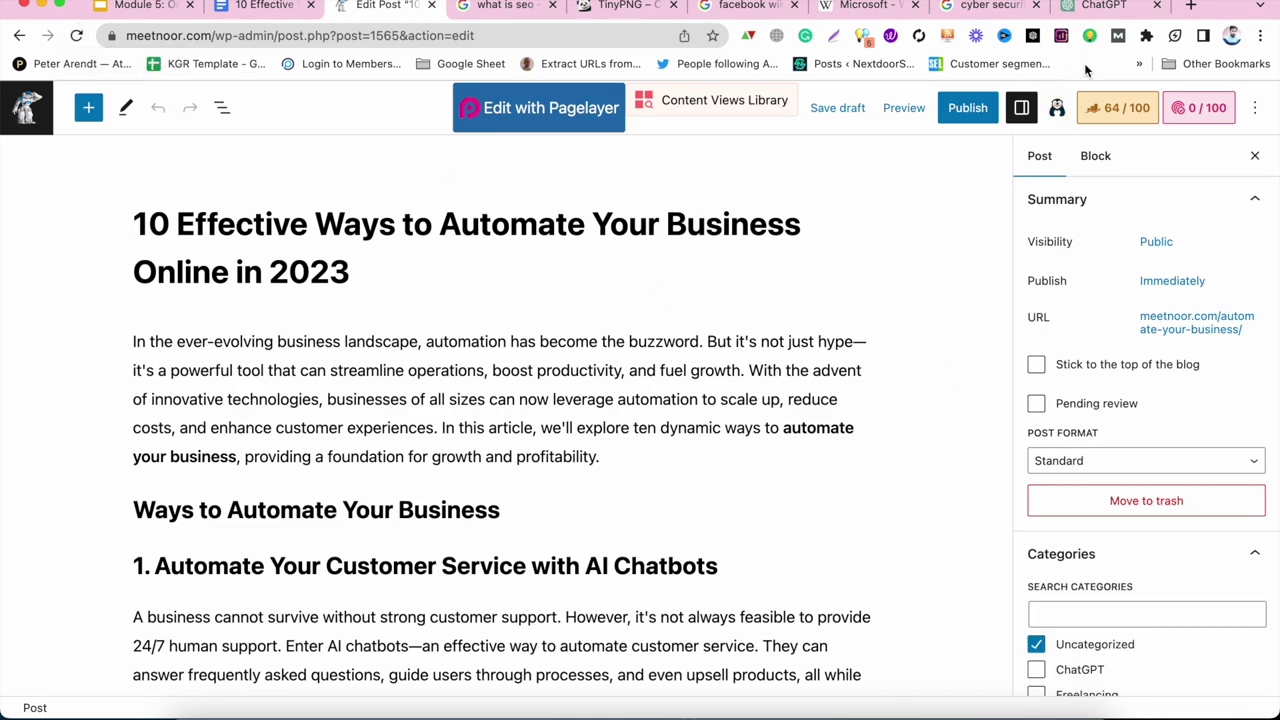
left_click(1112, 107)
scroll(1066, 381, "down", 5)
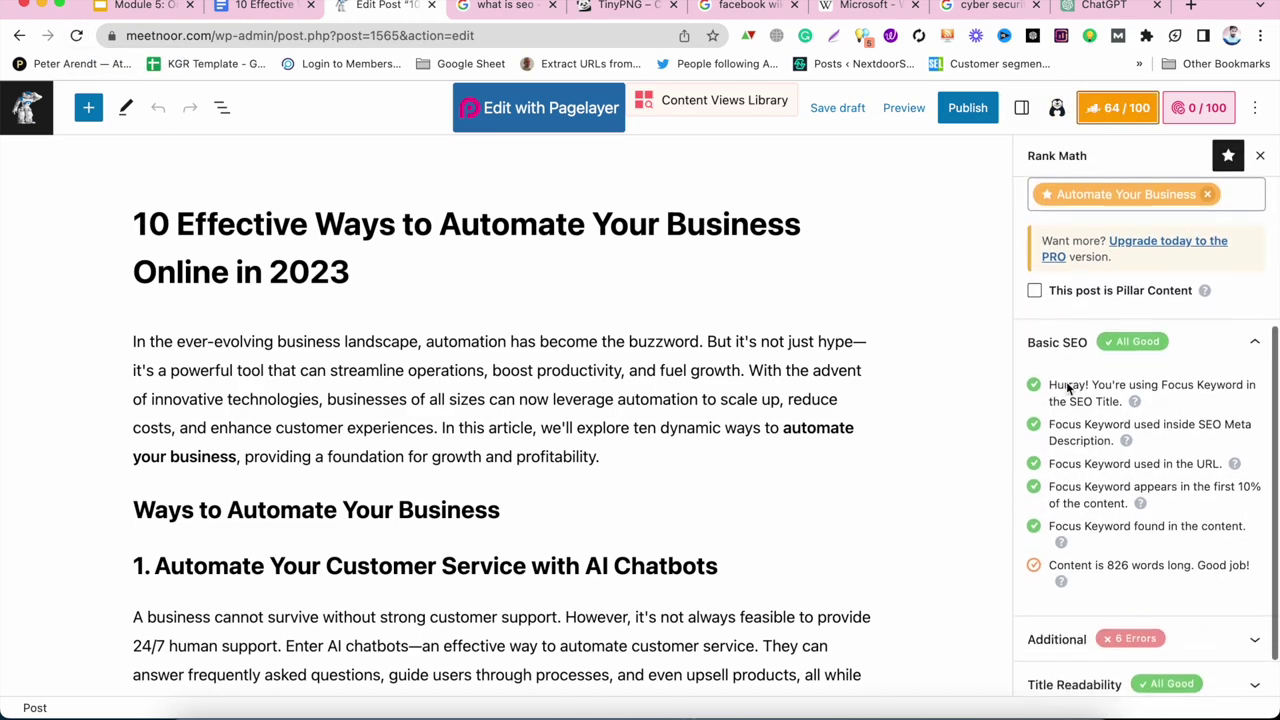
scroll(985, 303, "down", 3)
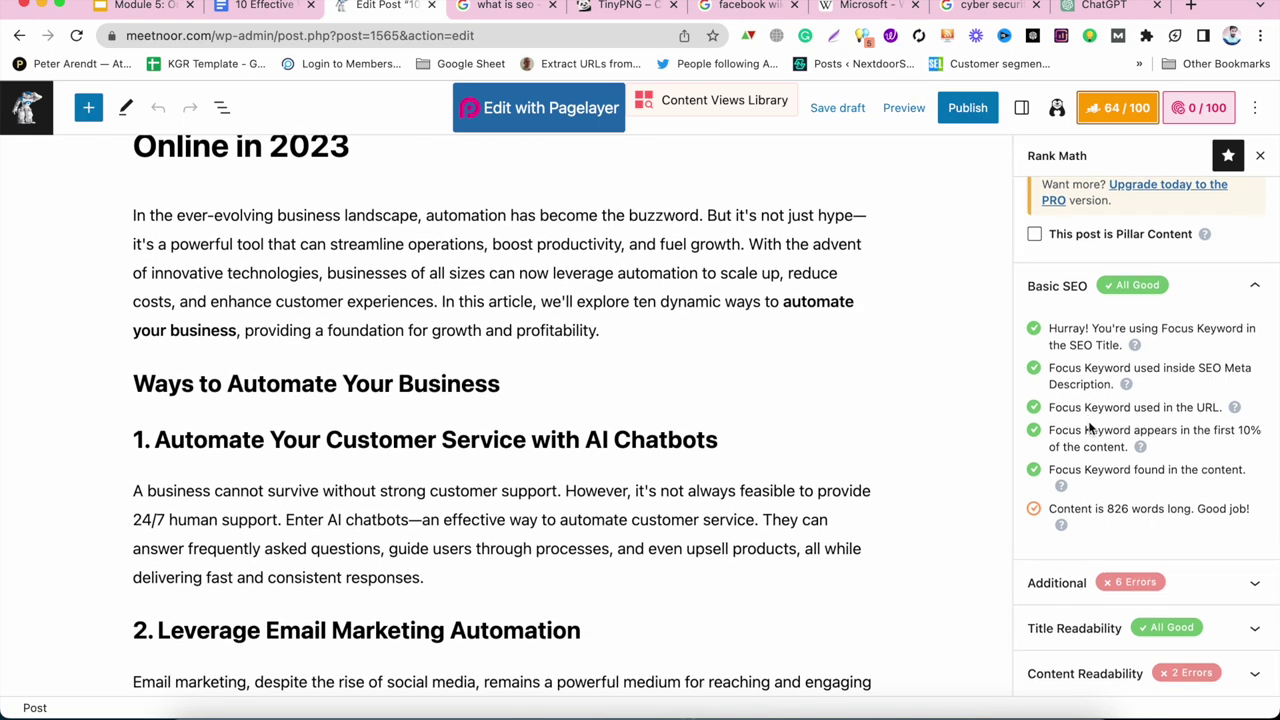
Expand the Additional SEO checks and examine the items on image alt text, keyword density, and external and DoFollow links.
left_click(1205, 590)
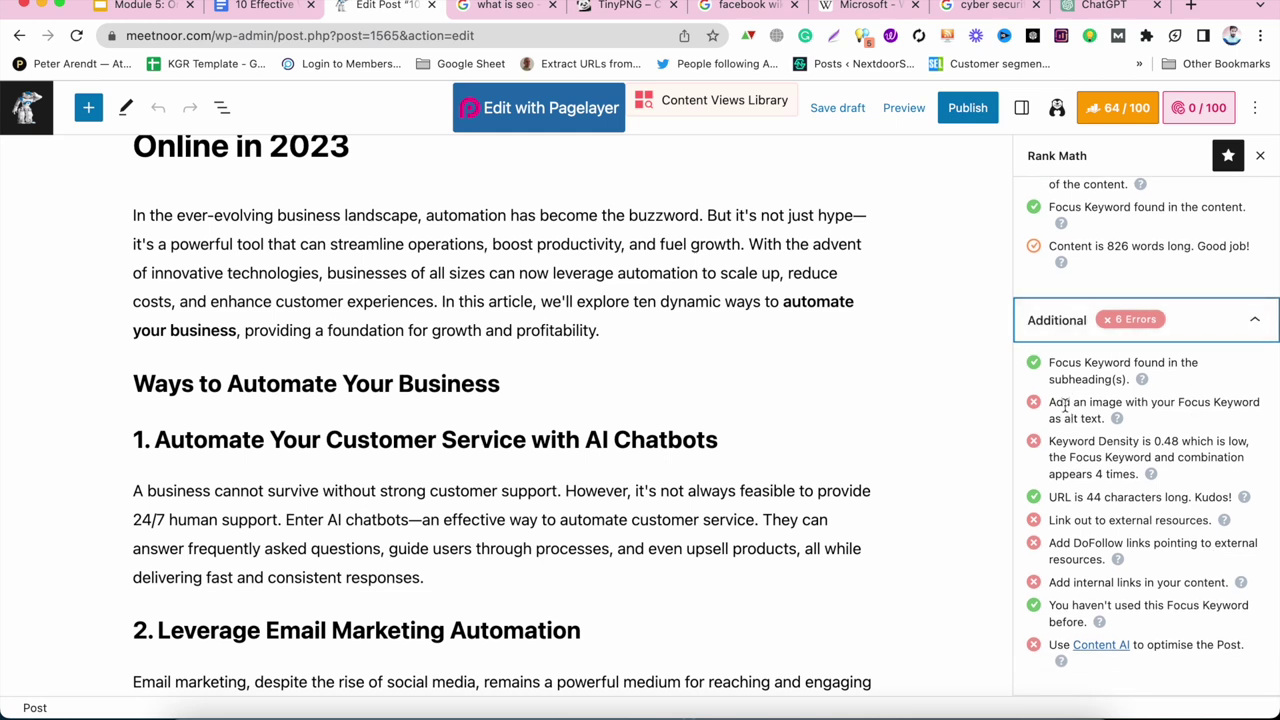
triple_click(1065, 405)
triple_click(1077, 458)
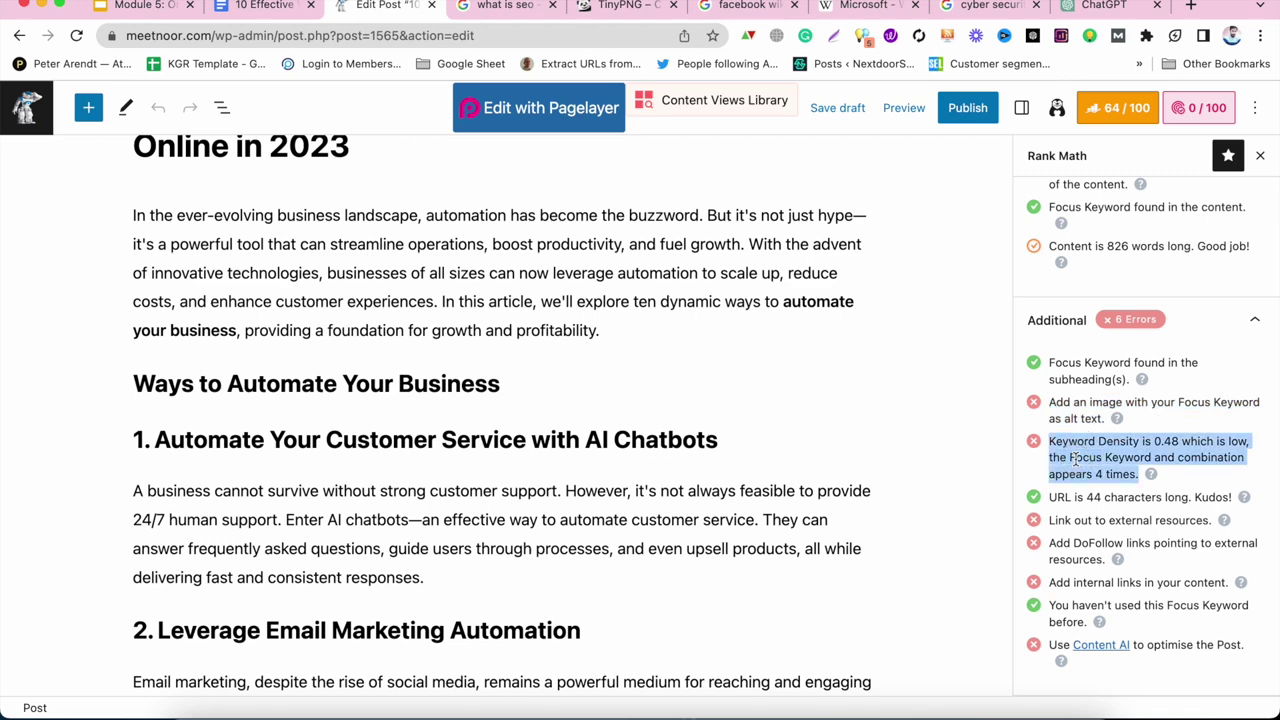
scroll(1076, 458, "down", 2)
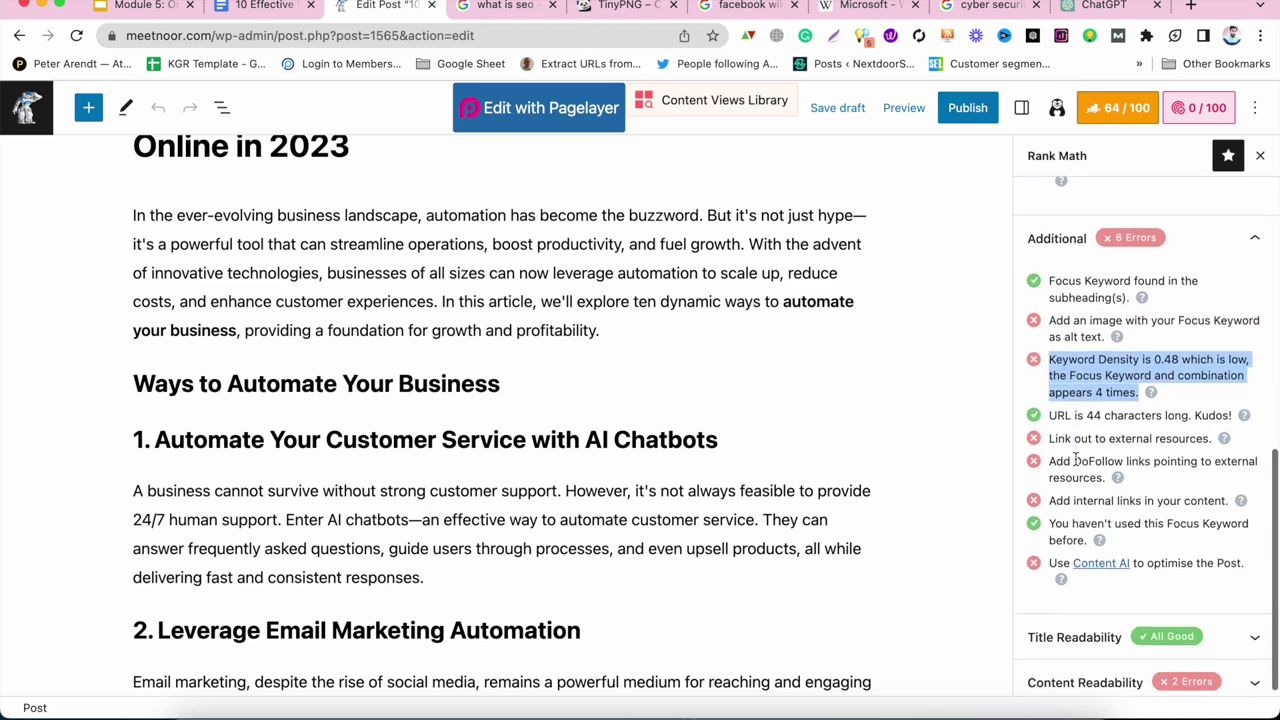
double_click(1110, 438)
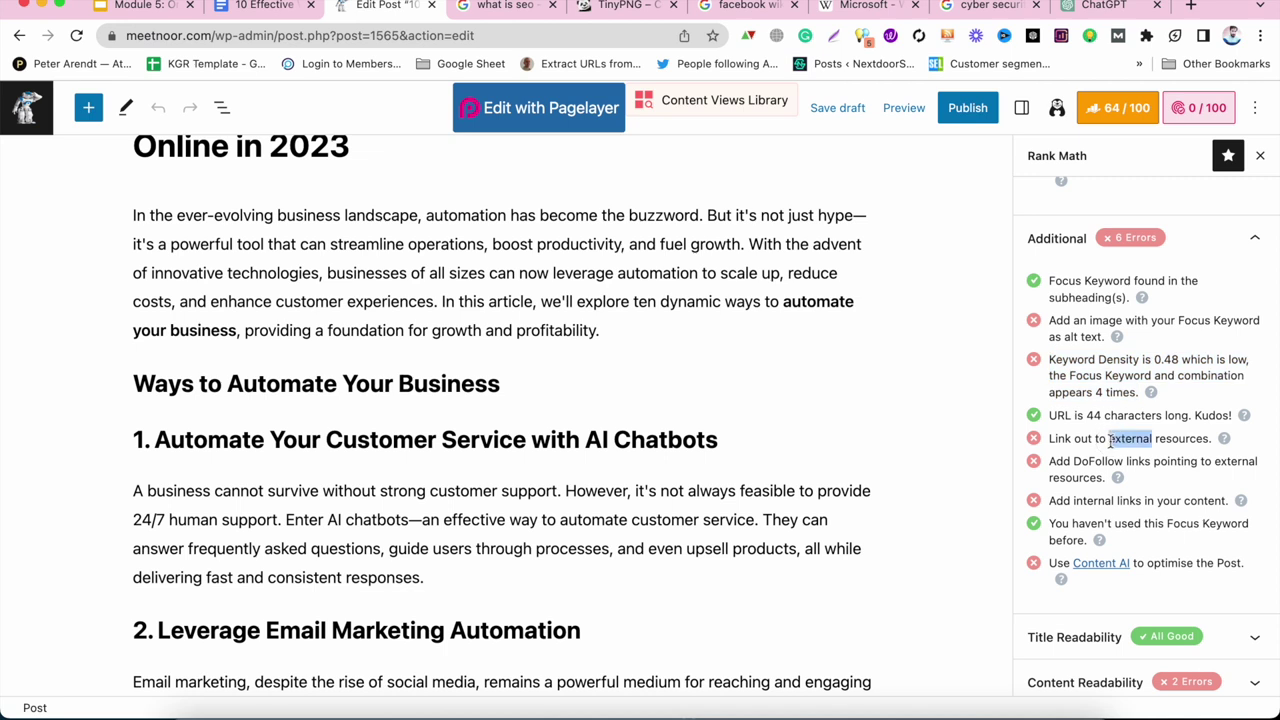
triple_click(1069, 461)
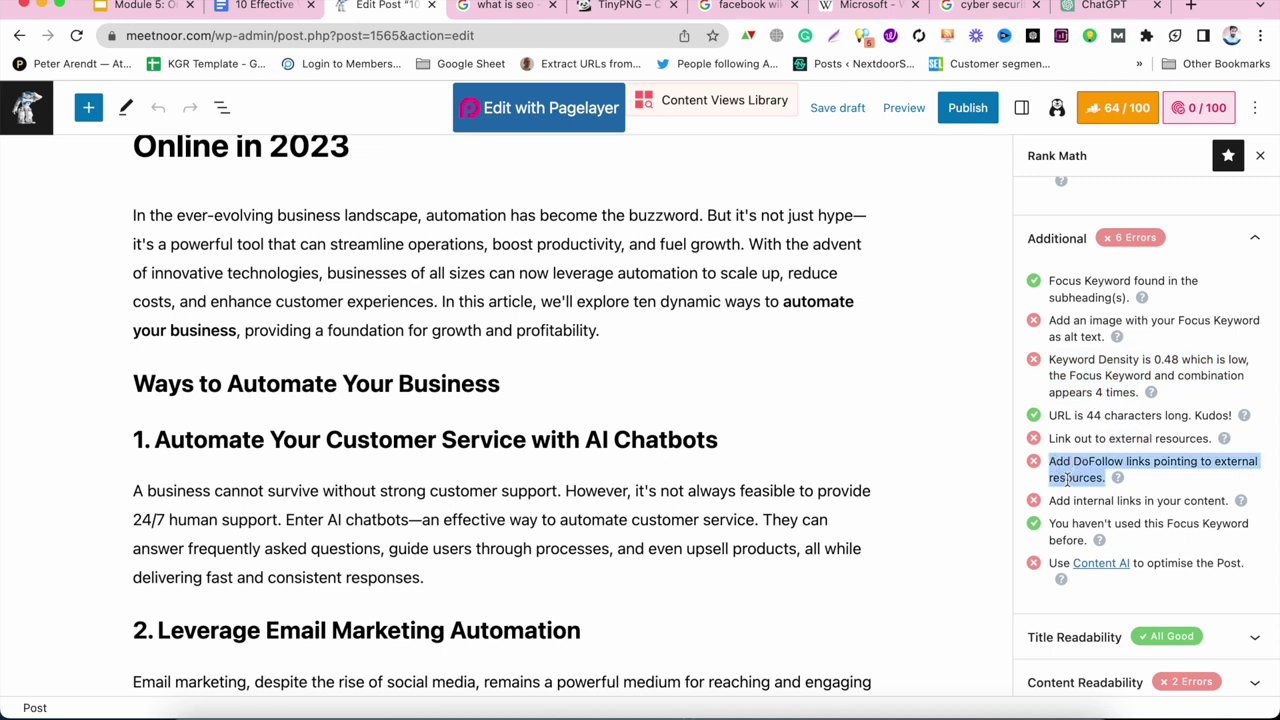
left_click(1133, 440)
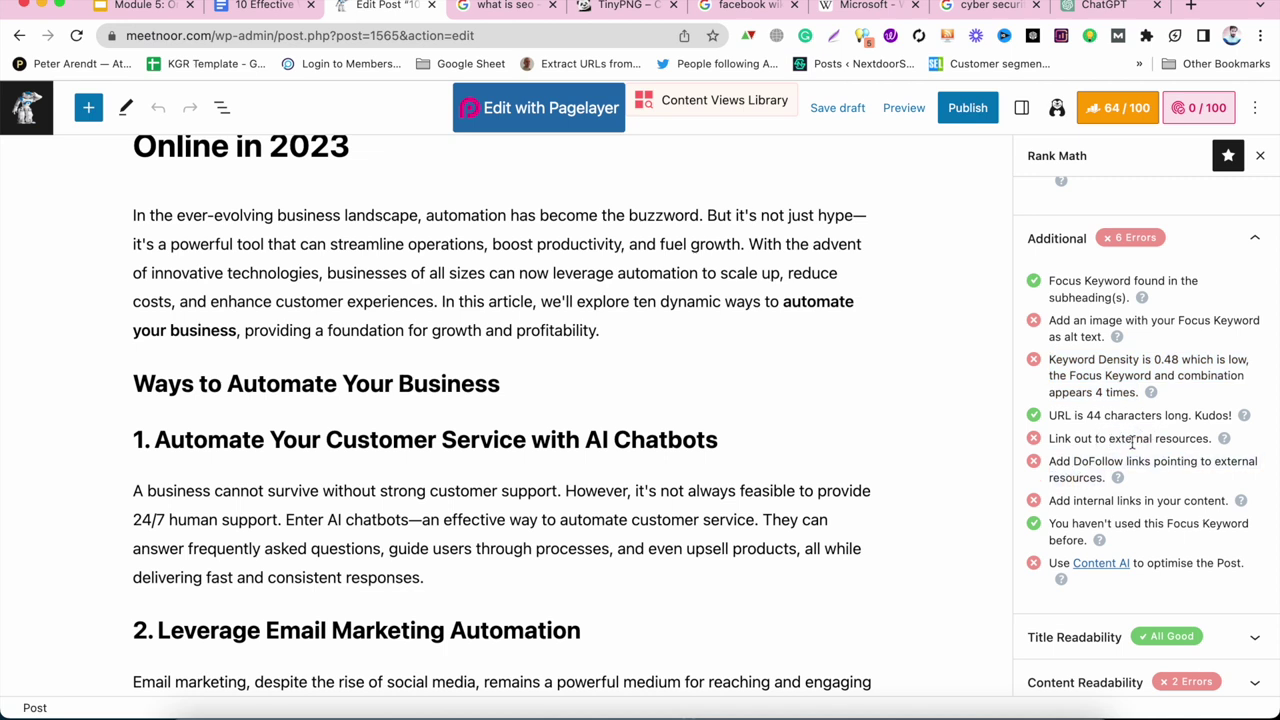
triple_click(1078, 467)
scroll(1085, 470, "down", 1)
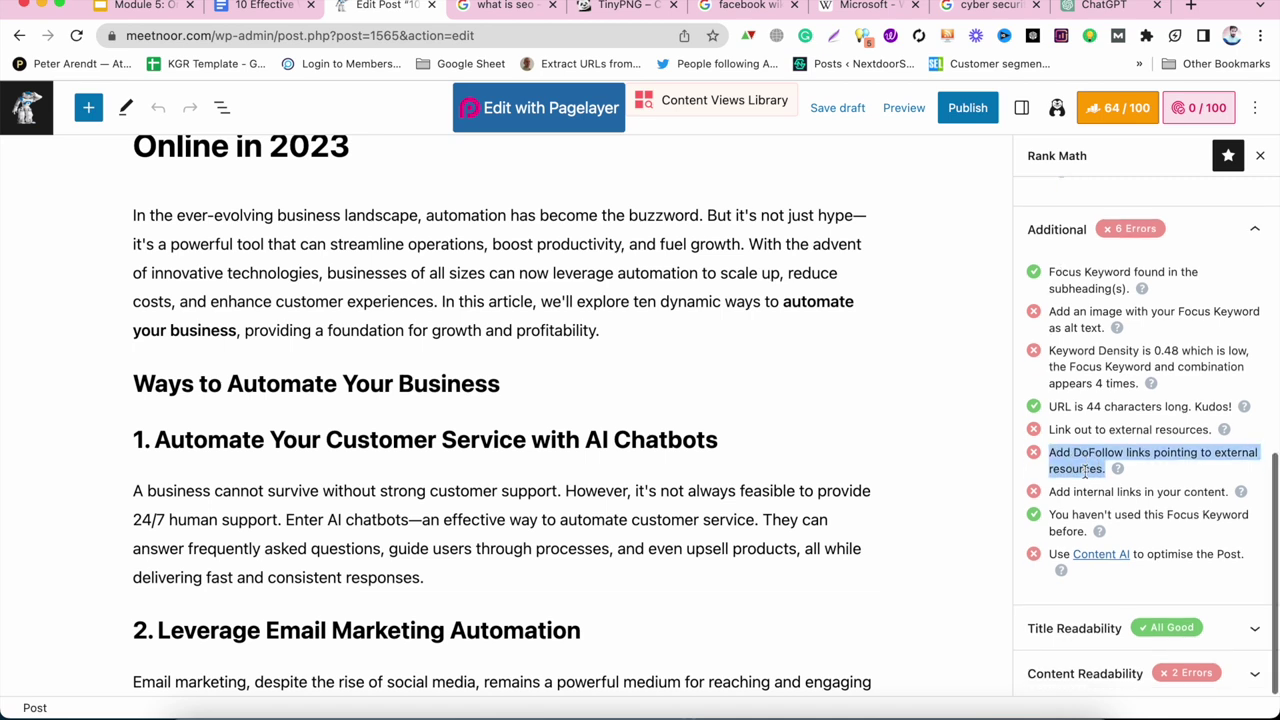
Add the paragraph "Here are some of the benefits to automate your business online." beneath the "Benefits to Automate Your Business" heading.
triple_click(1076, 494)
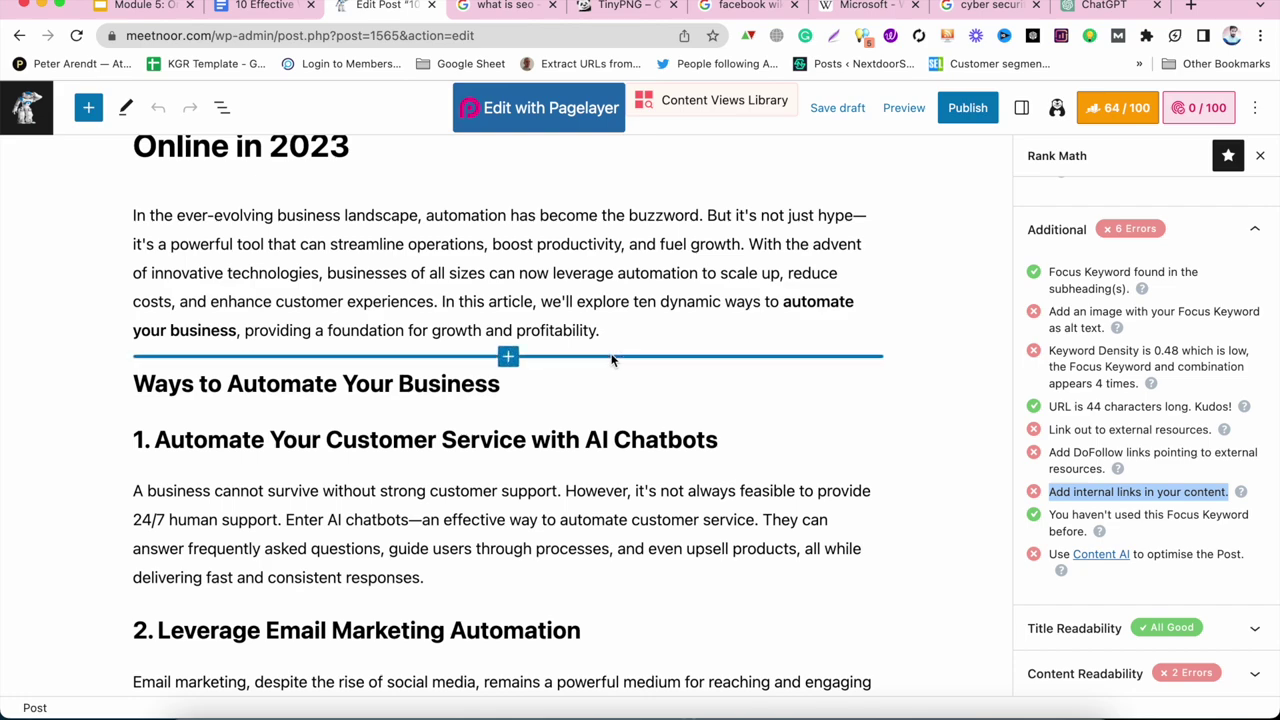
scroll(597, 371, "down", 15)
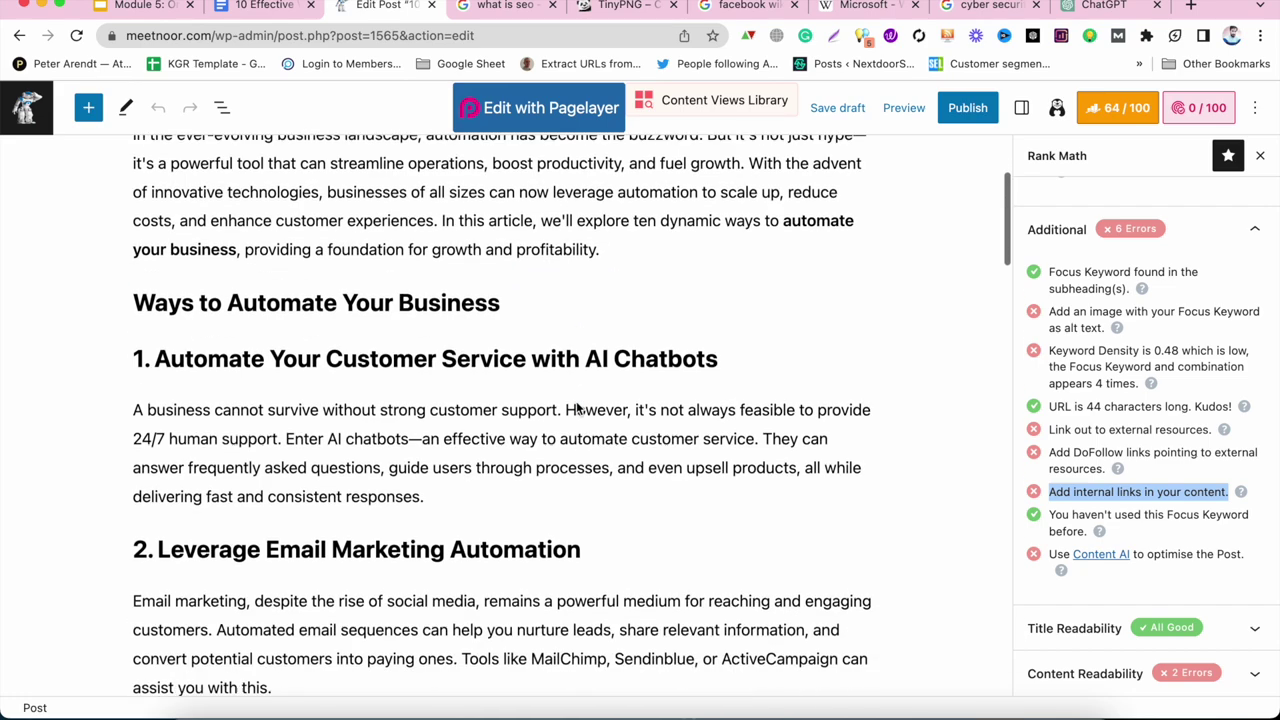
scroll(577, 401, "down", 15)
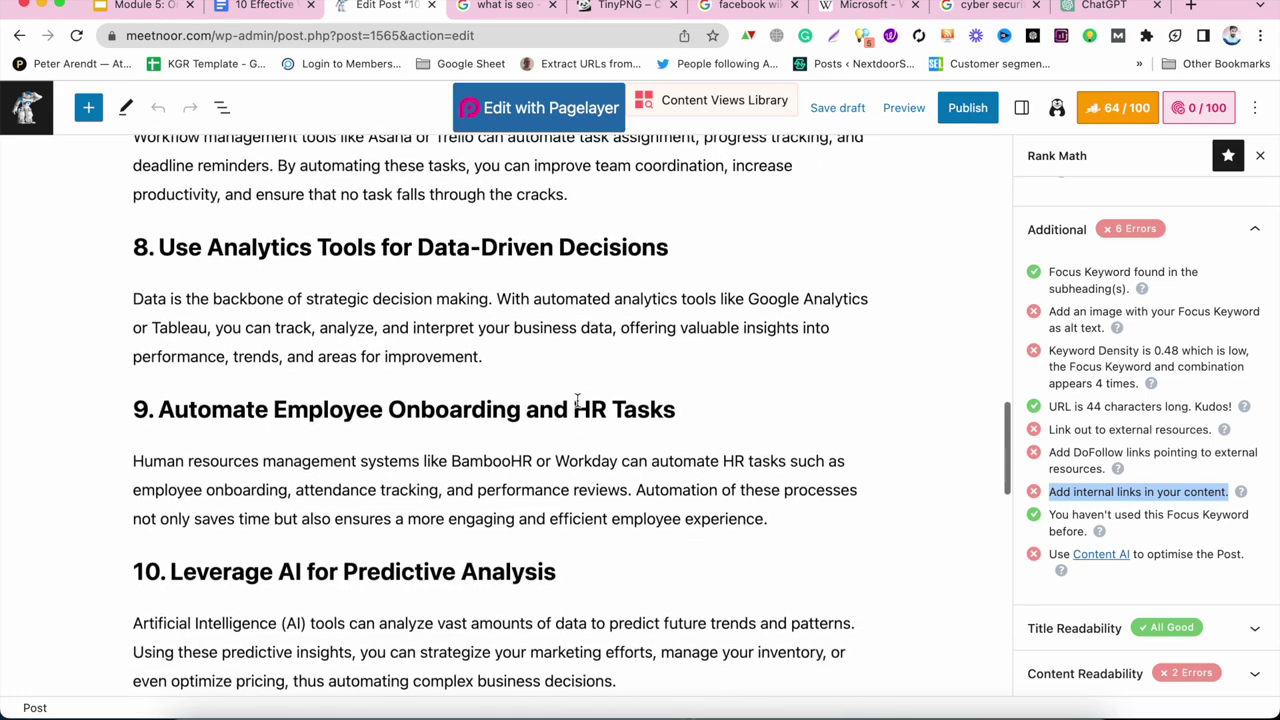
scroll(577, 401, "up", 2)
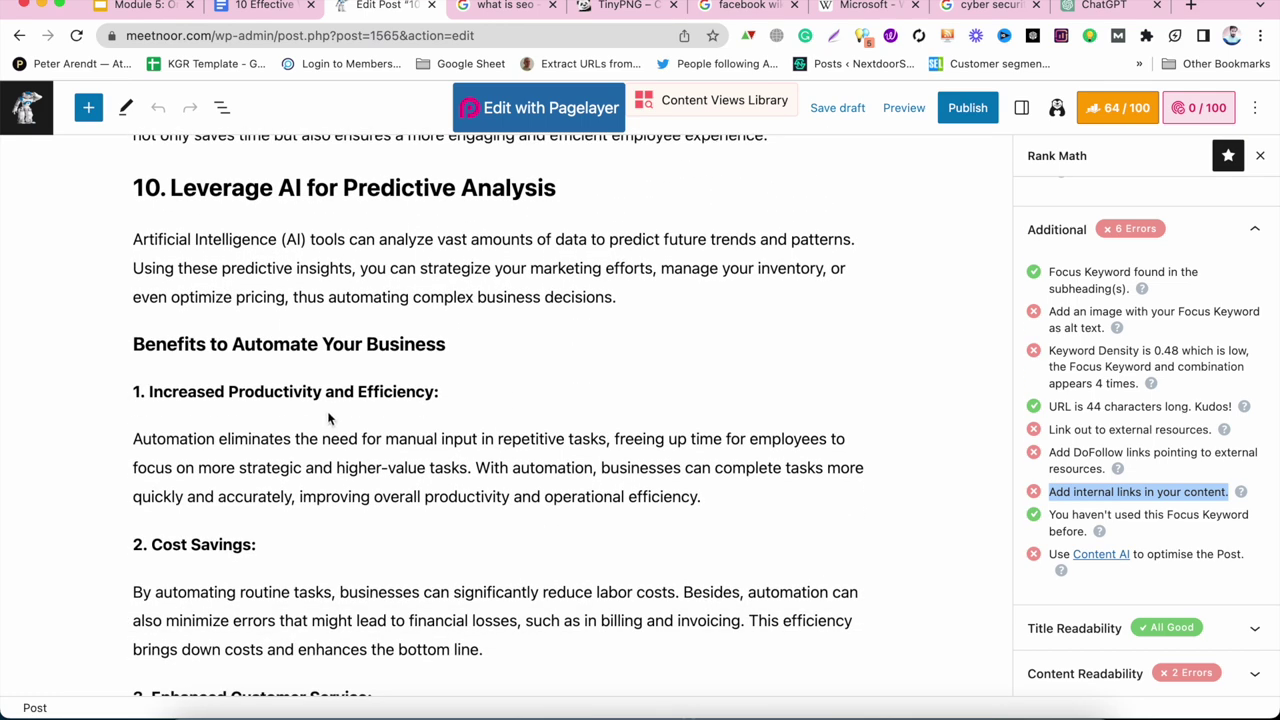
left_click(462, 346)
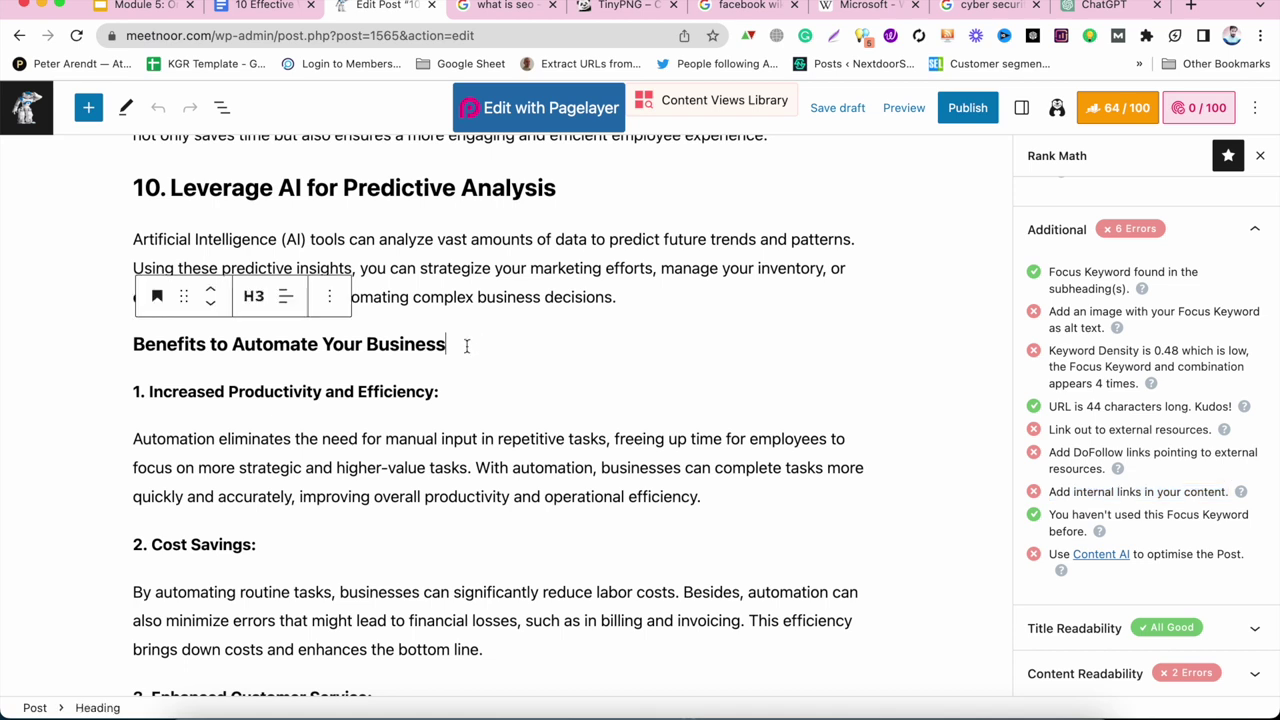
key("Return")
type("Here are s")
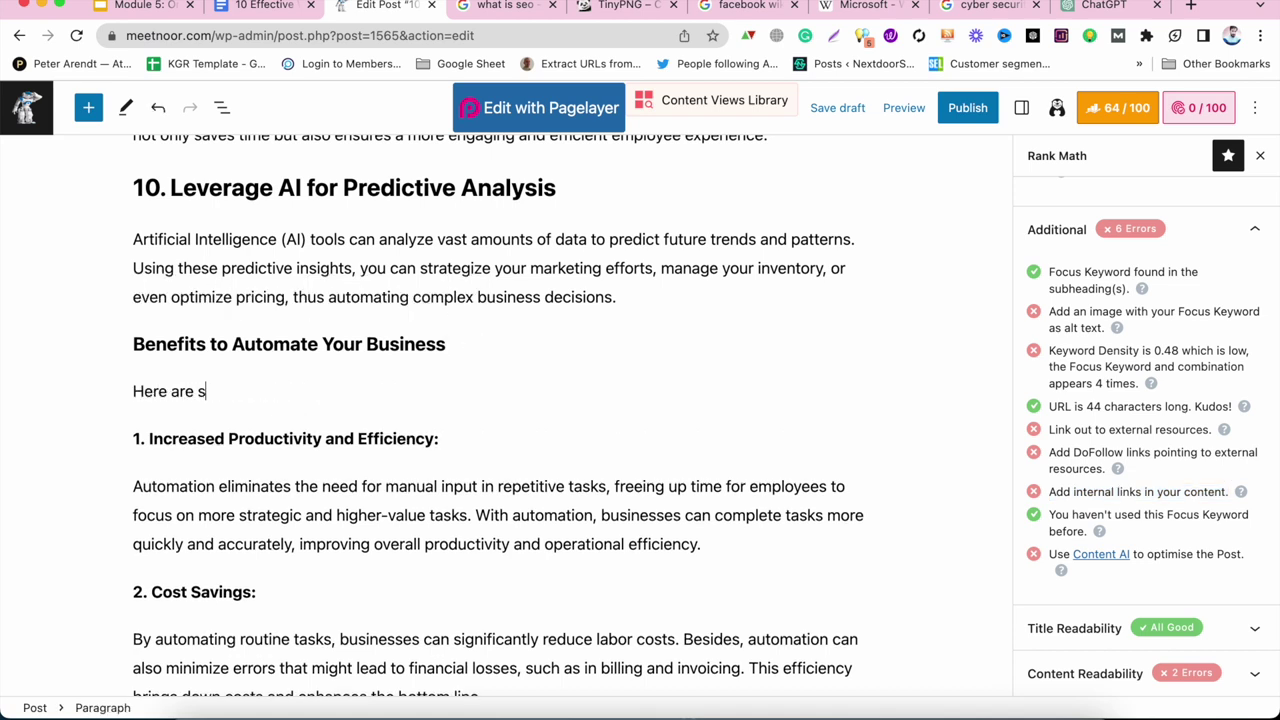
type("ome of the benefit")
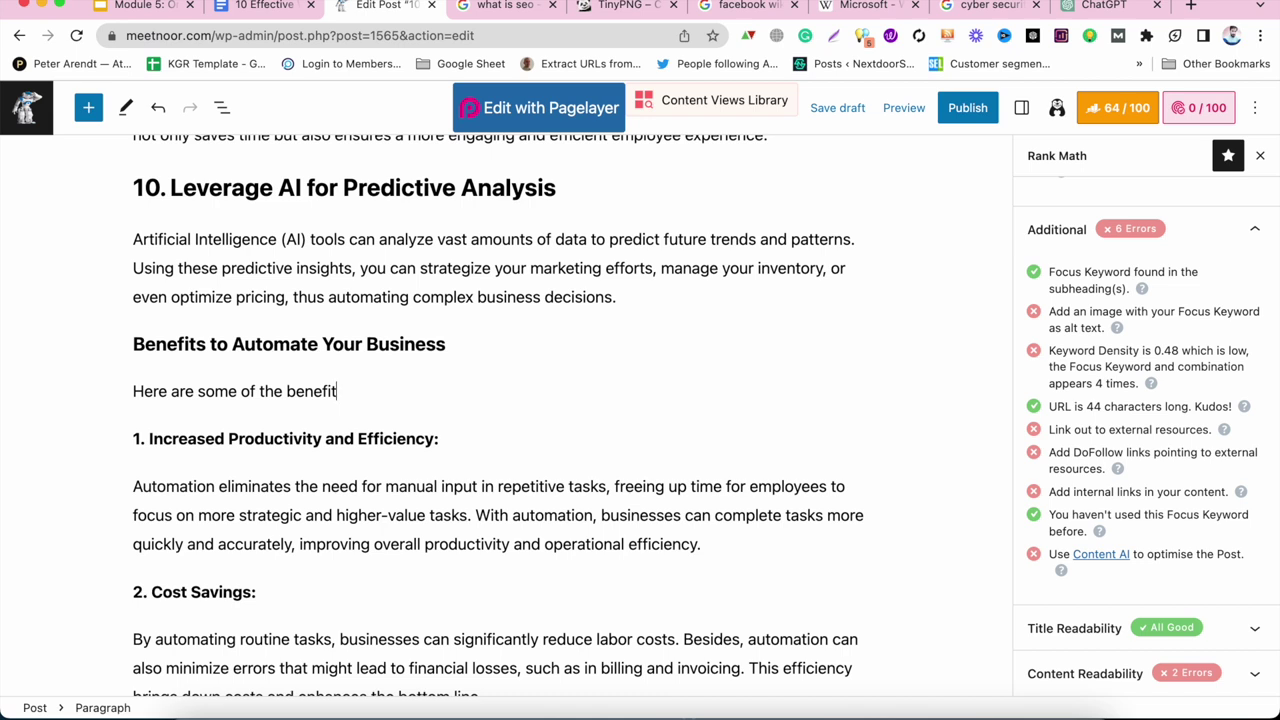
type("s to aut")
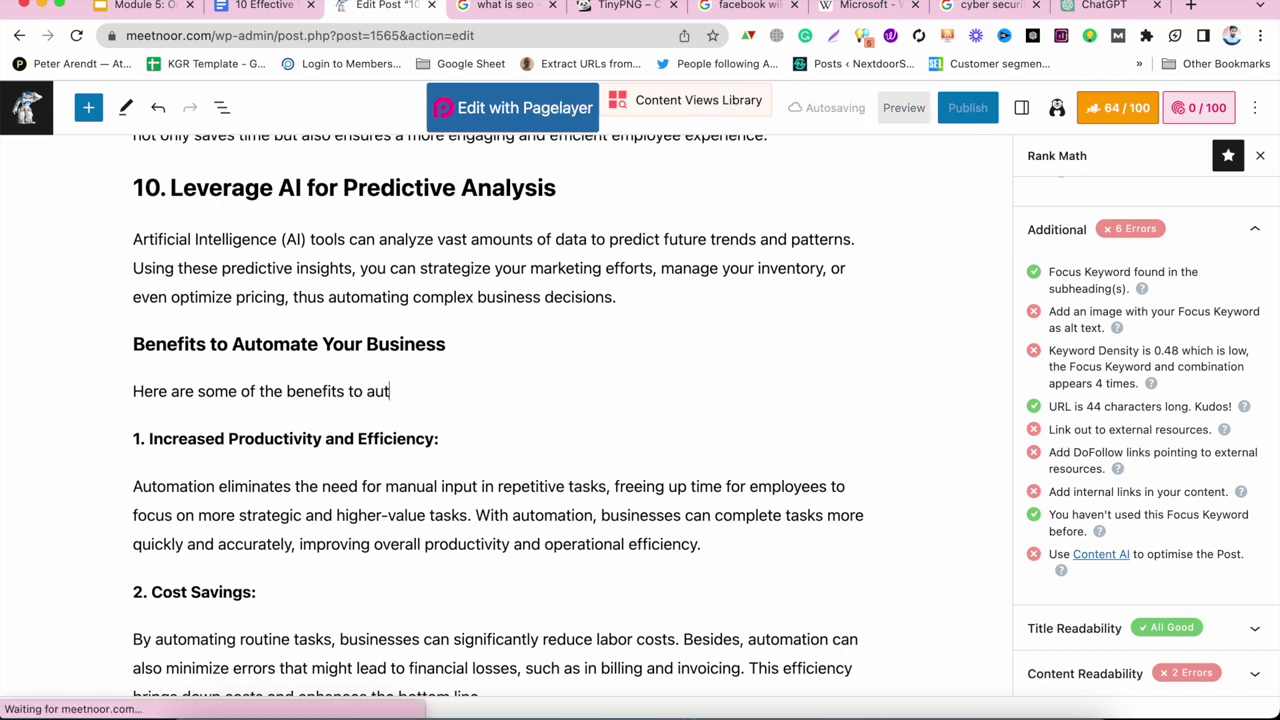
type("omate yo")
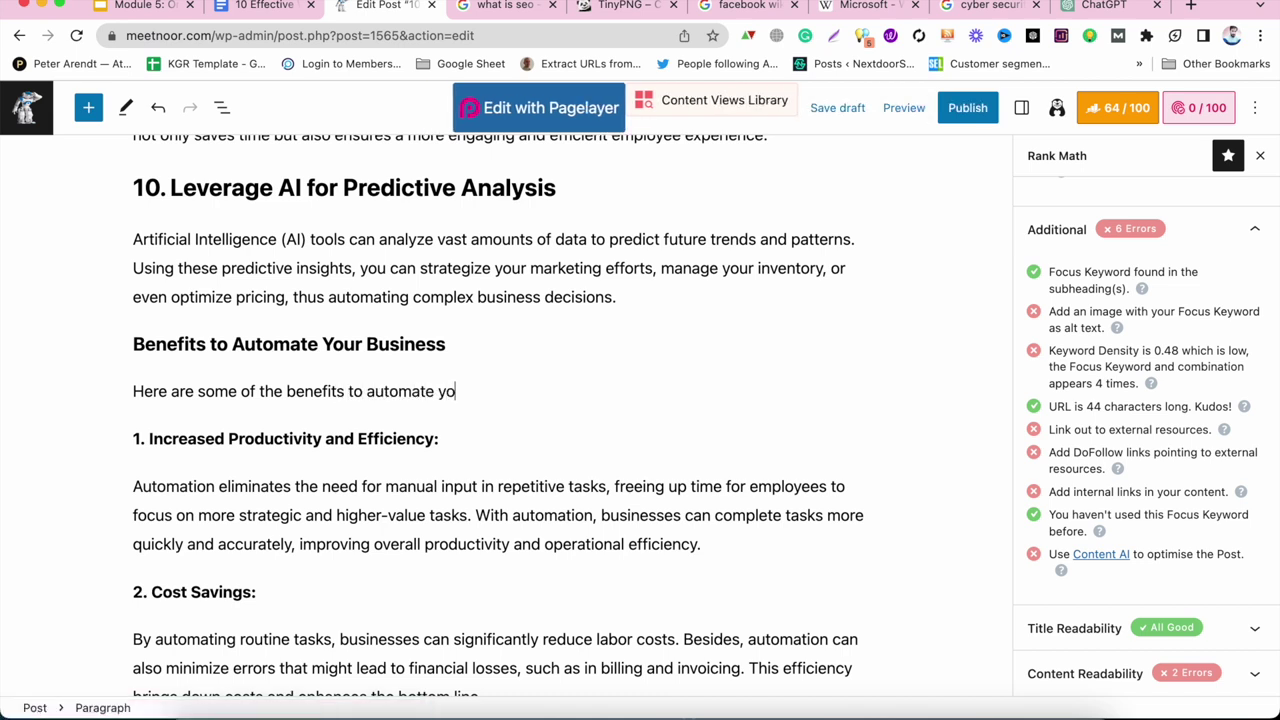
type("ur business online.")
left_click(546, 450)
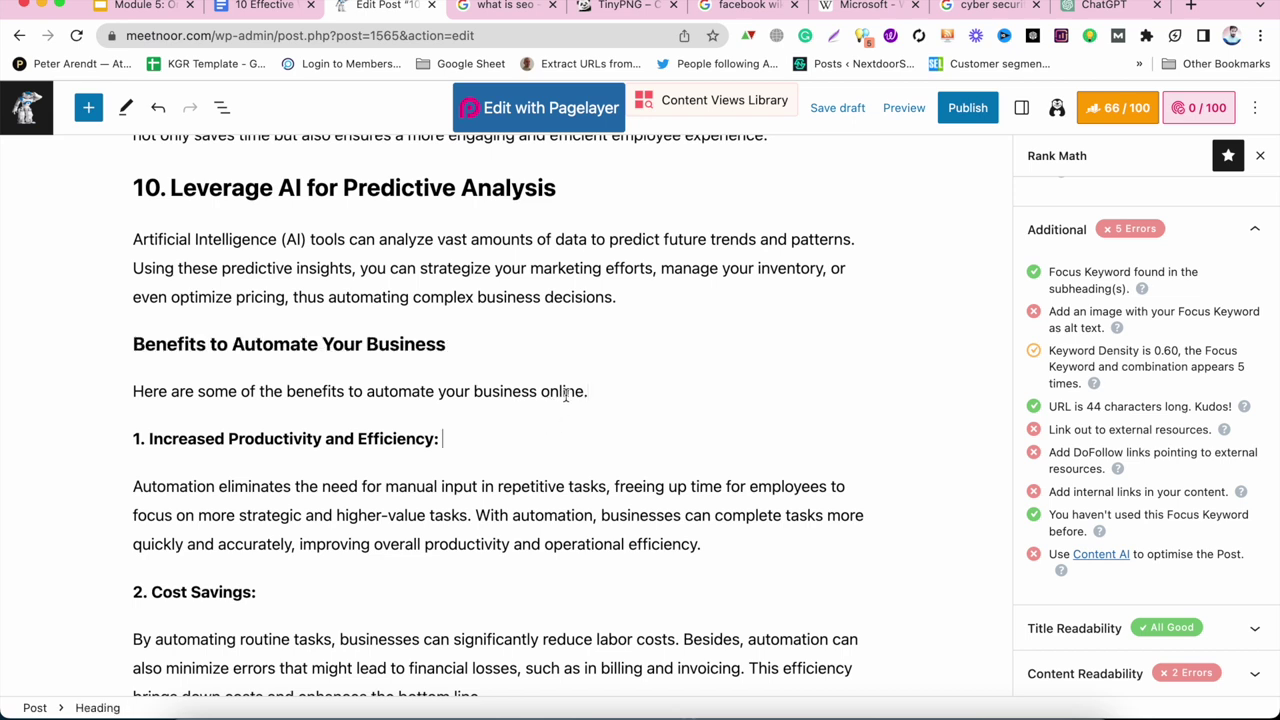
Highlight the phrase "automate your business online" in the new paragraph to inspect the keyword wording.
left_click_drag(586, 392, 381, 395)
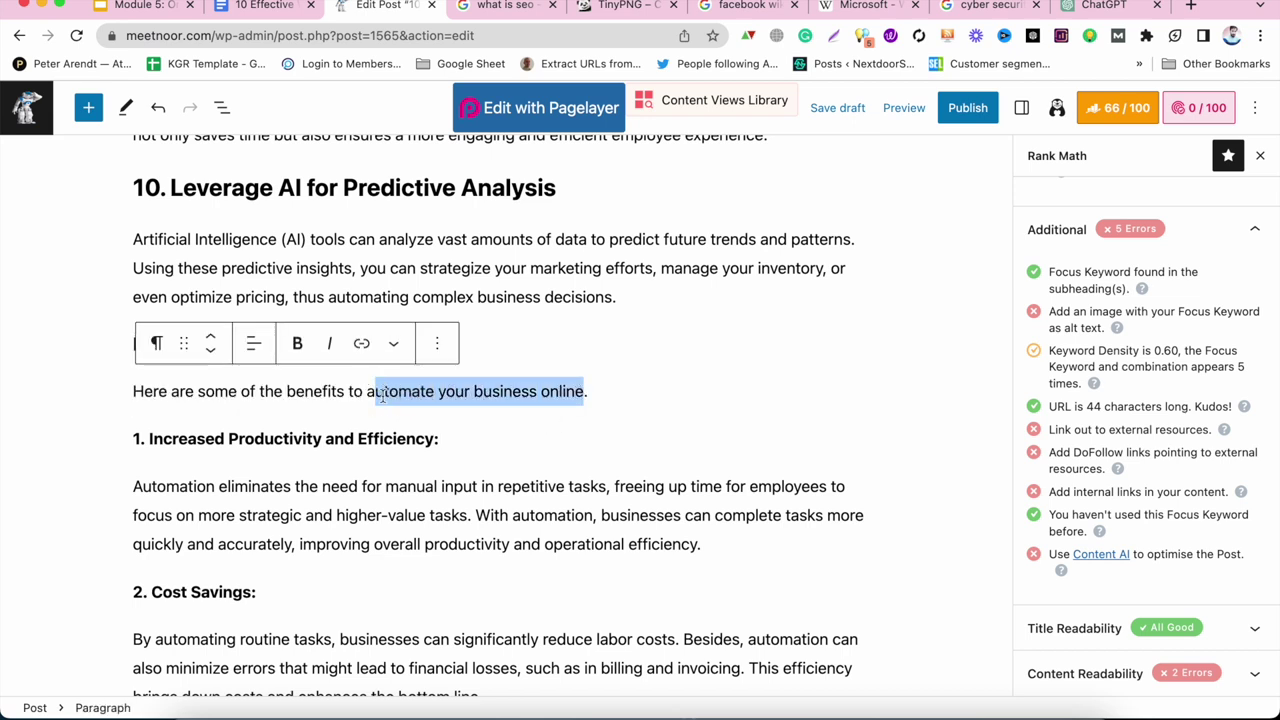
left_click(422, 393)
left_click_drag(367, 392, 538, 390)
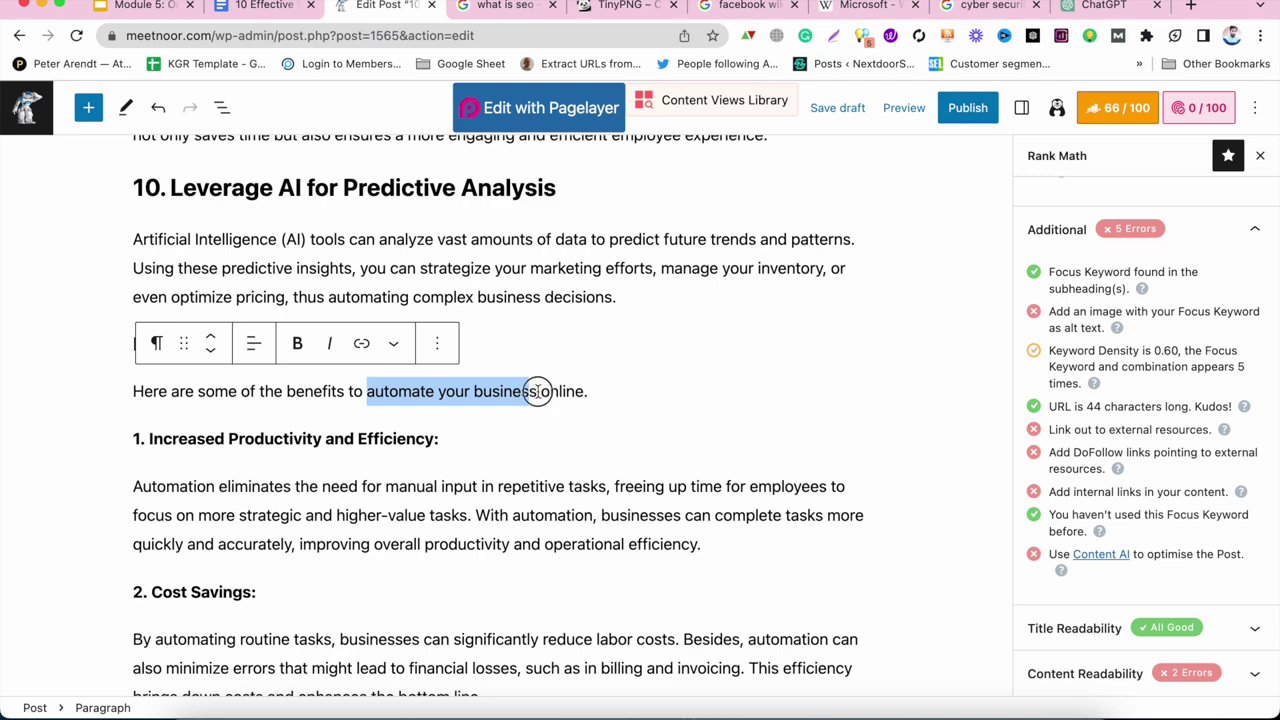
left_click(650, 365)
right_click(650, 358)
left_click(957, 278)
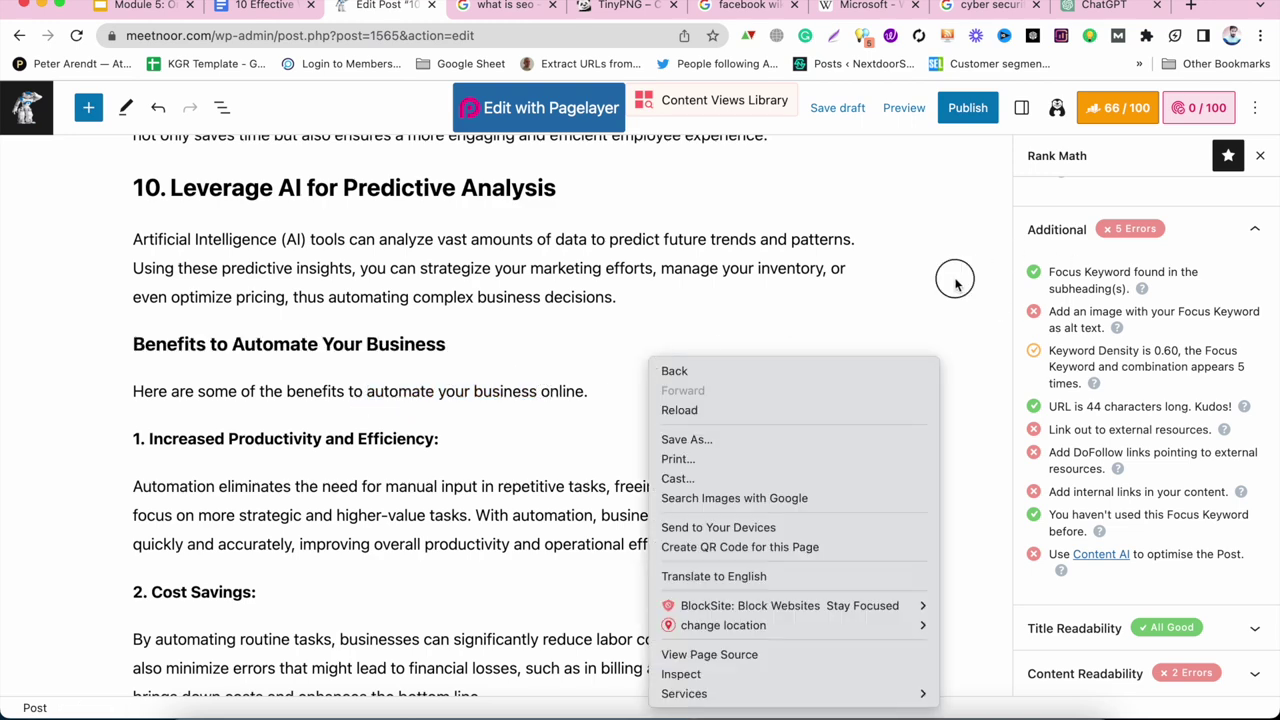
left_click(702, 369)
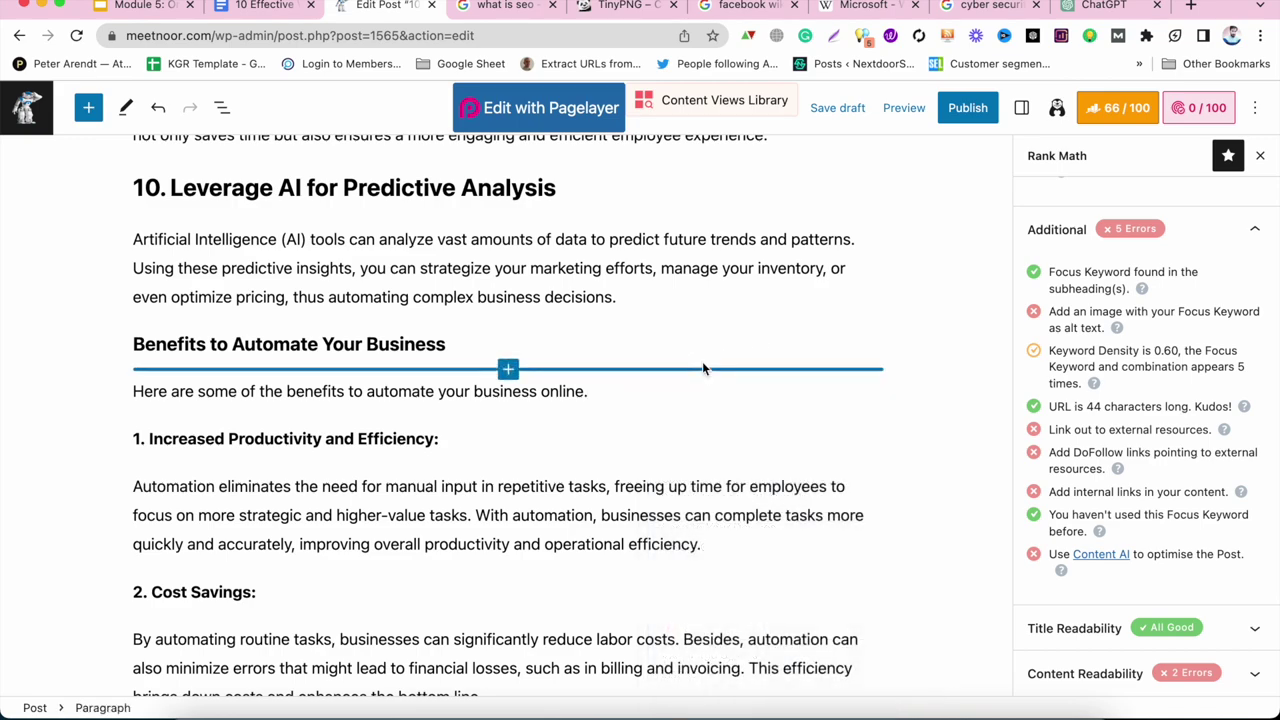
Read through the ten numbered automation sections of the post, from AI chatbots to predictive analysis.
scroll(808, 398, "up", 15)
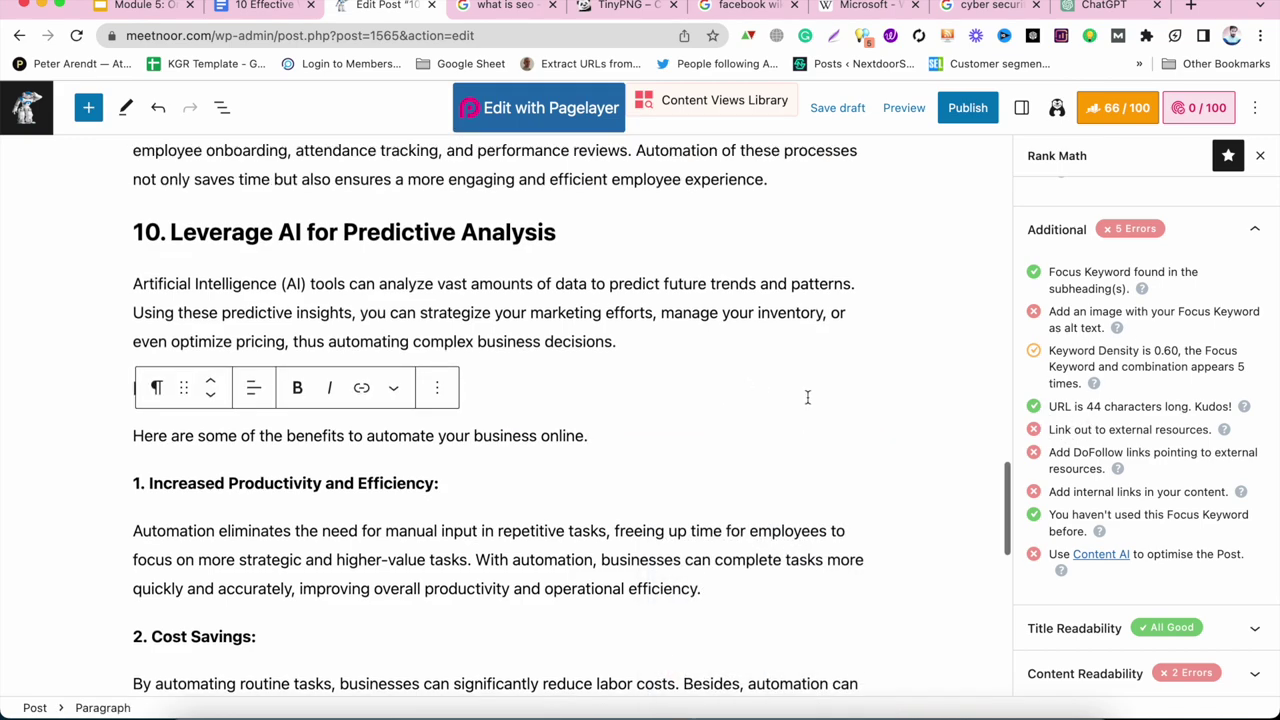
scroll(808, 398, "up", 3)
scroll(690, 288, "down", 1)
scroll(690, 285, "down", 3)
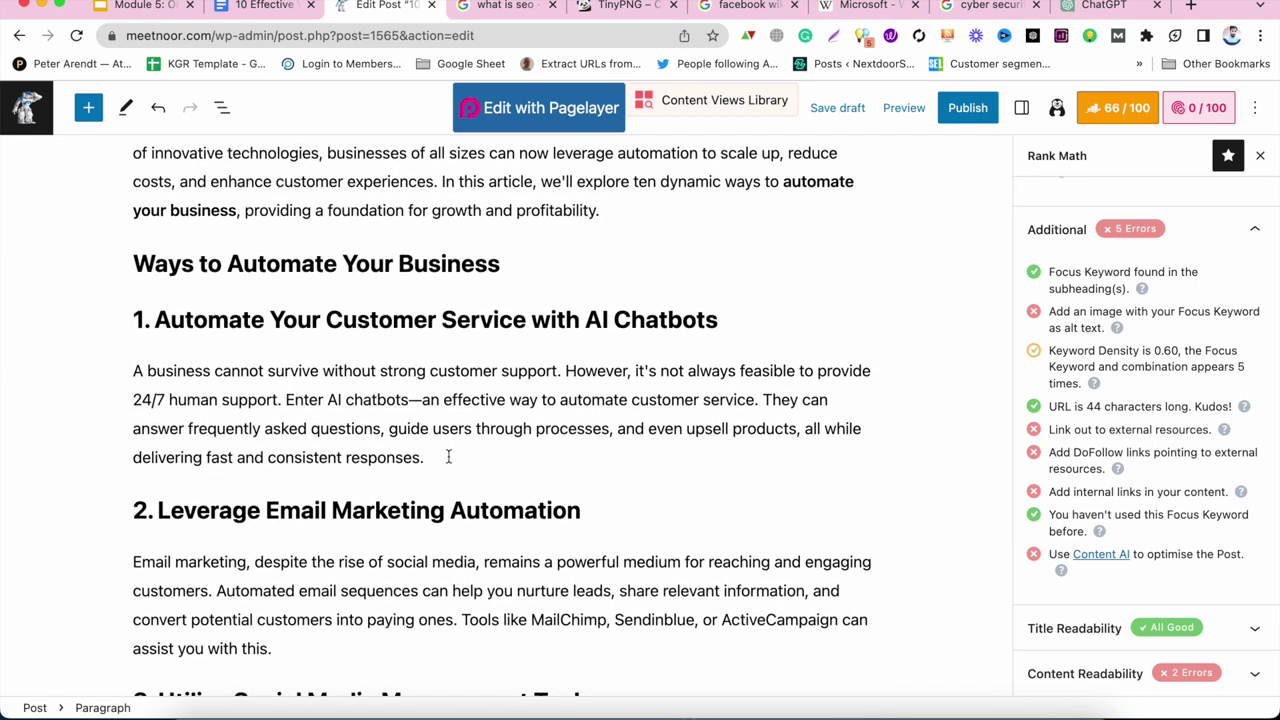
scroll(567, 440, "down", 2)
left_click(535, 487)
scroll(553, 525, "down", 2)
scroll(553, 525, "down", 4)
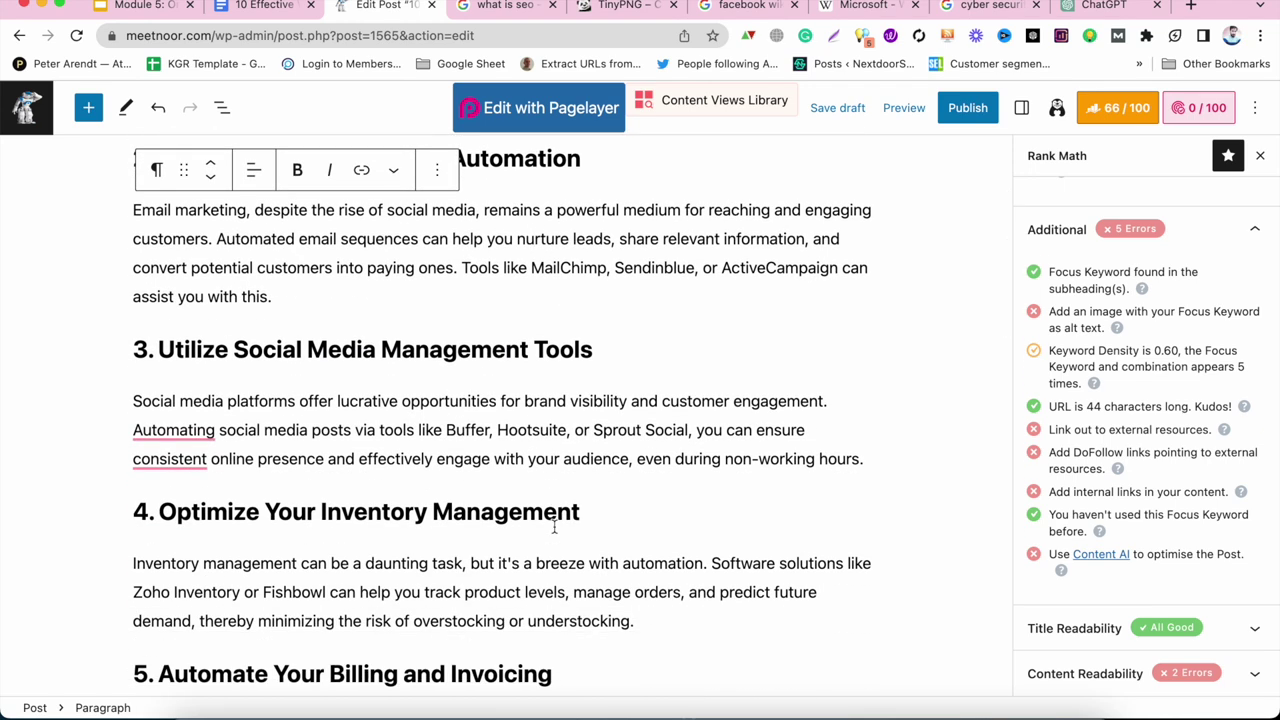
scroll(553, 525, "down", 3)
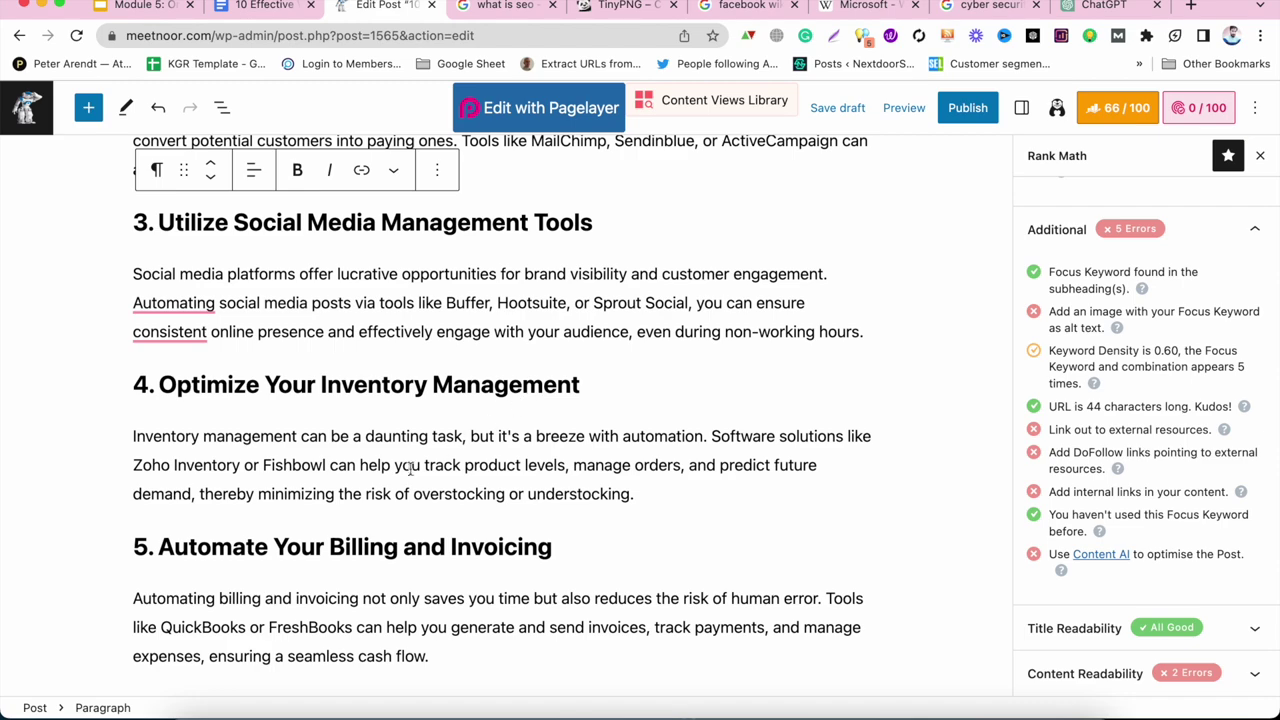
scroll(330, 500, "down", 5)
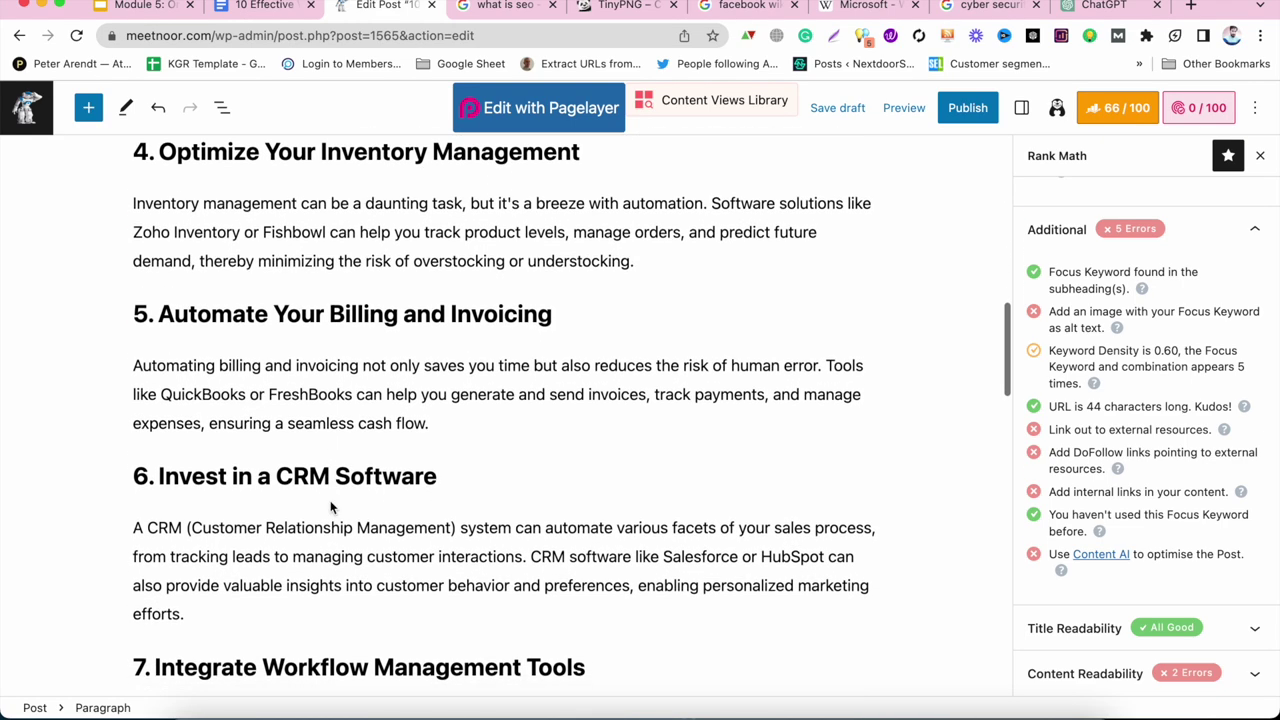
scroll(331, 505, "down", 1)
scroll(331, 505, "down", 3)
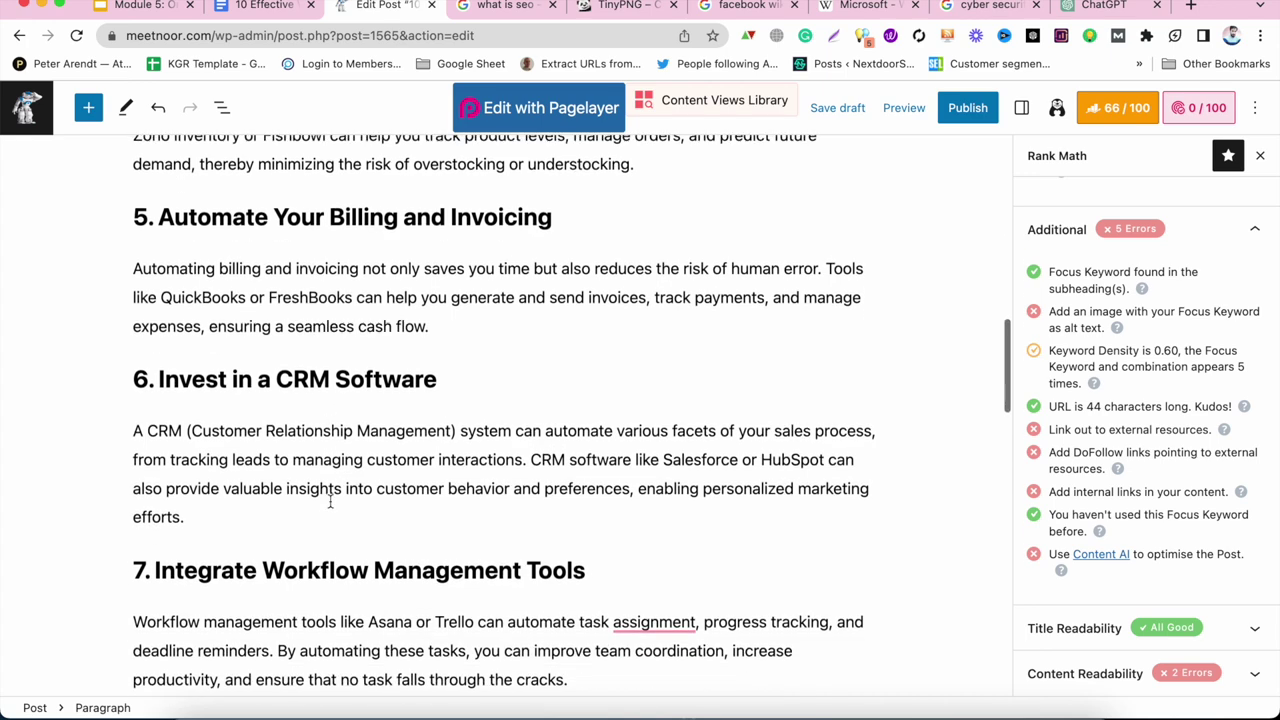
scroll(330, 503, "down", 4)
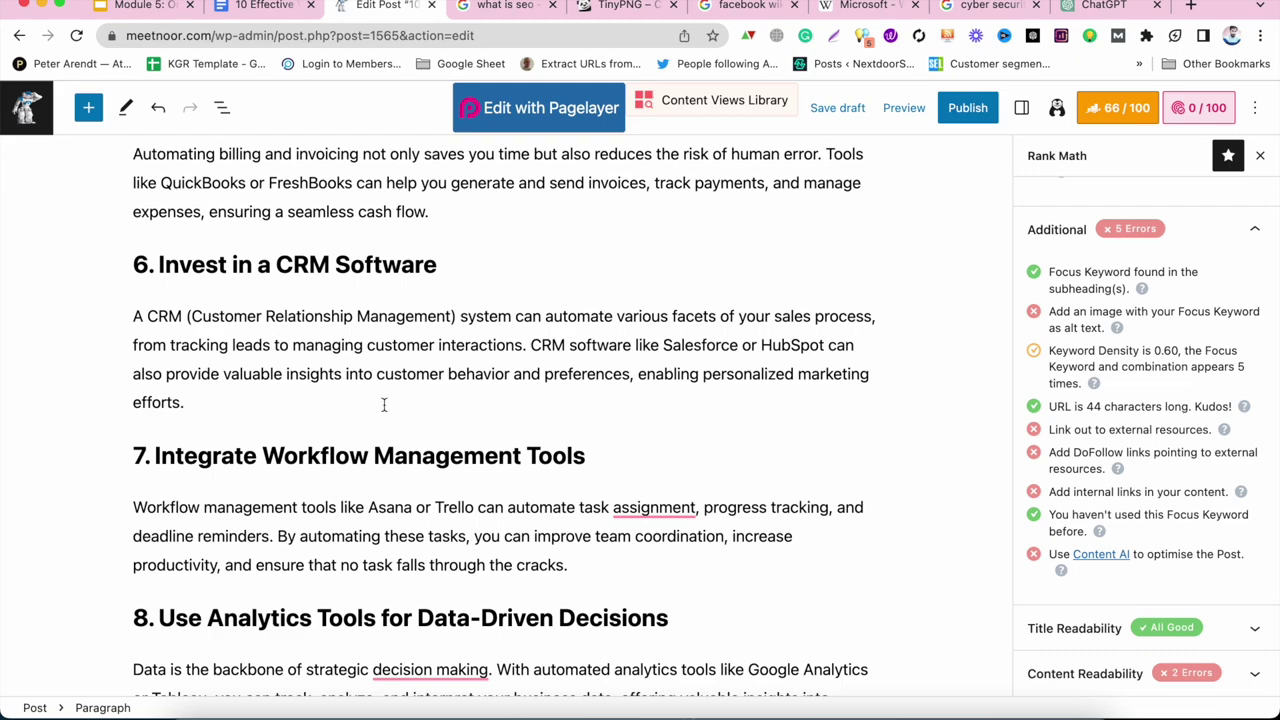
scroll(383, 404, "down", 4)
scroll(383, 404, "down", 5)
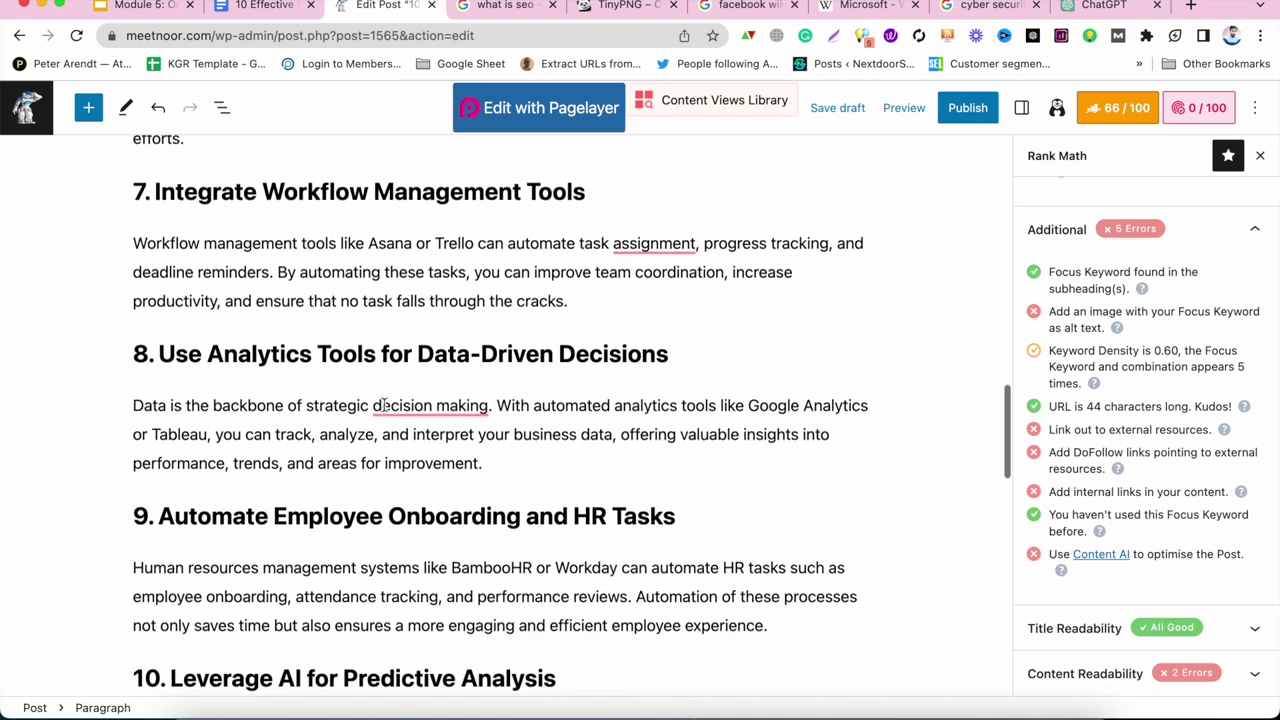
scroll(383, 404, "down", 1)
left_click(588, 400)
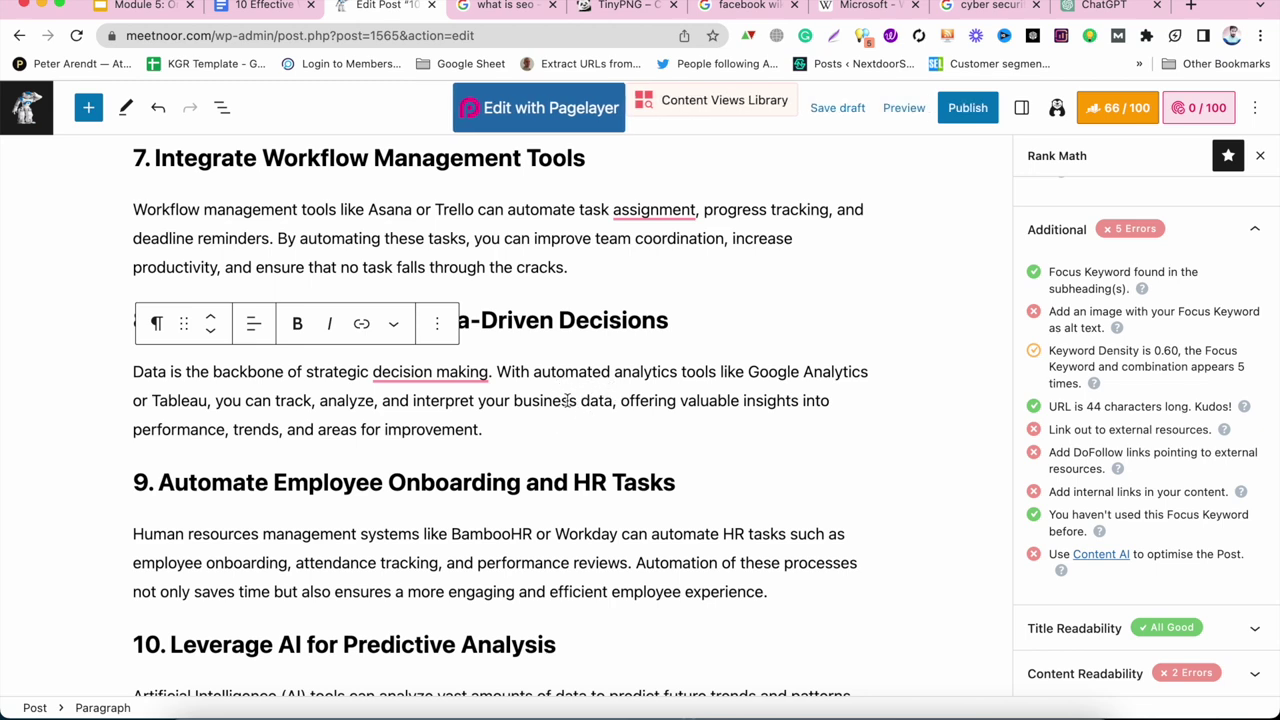
scroll(435, 460, "down", 3)
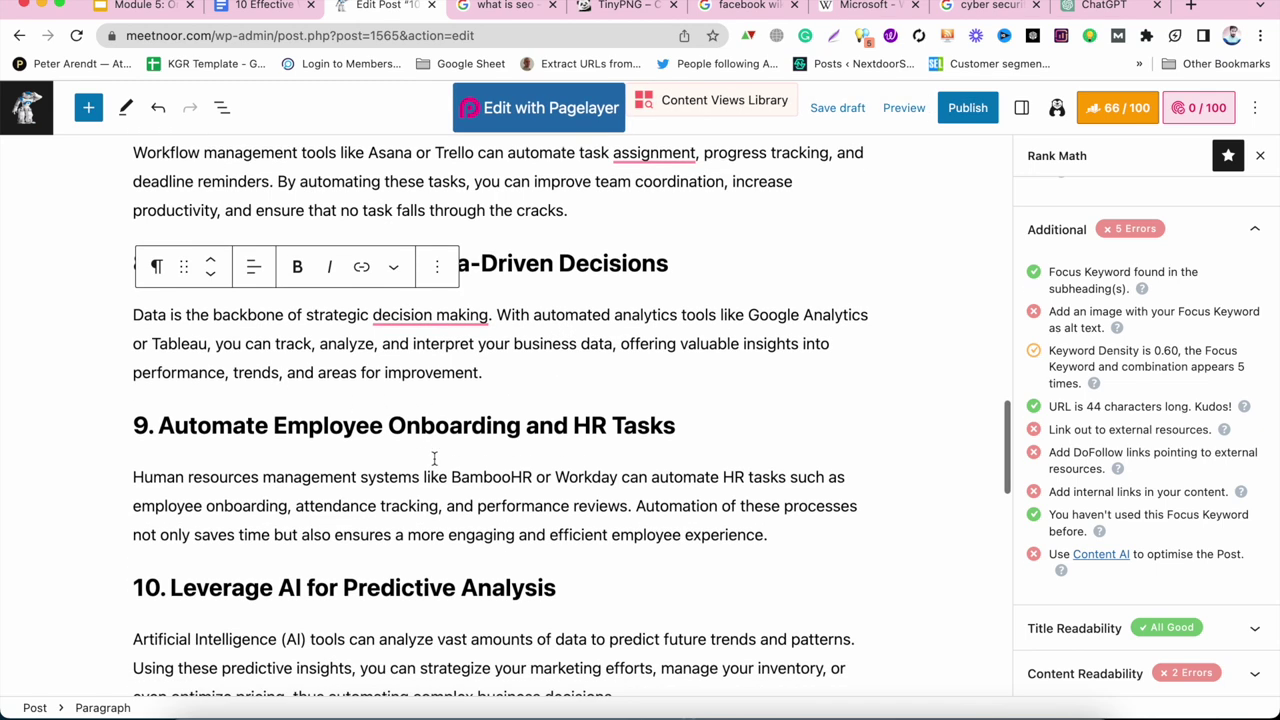
left_click(591, 411)
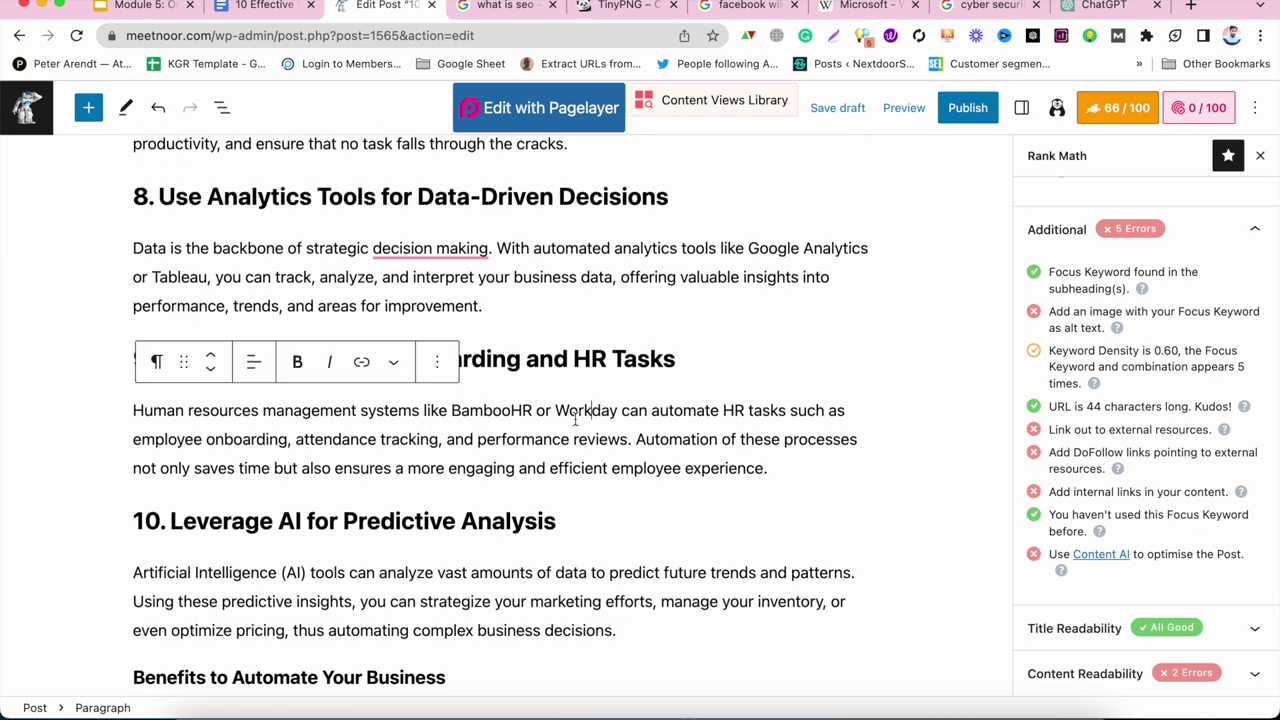
Examine the five benefits sections down to the Conclusion, and return to the social media management section.
scroll(458, 476, "down", 10)
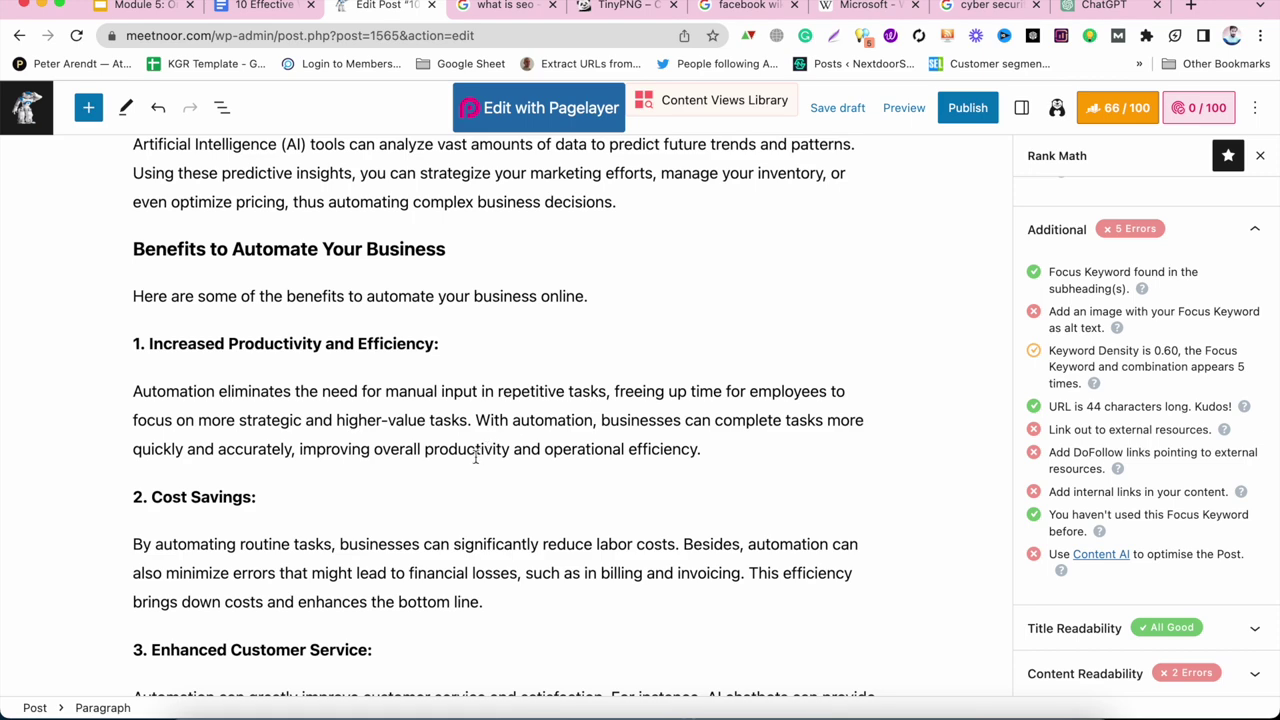
scroll(445, 500, "down", 2)
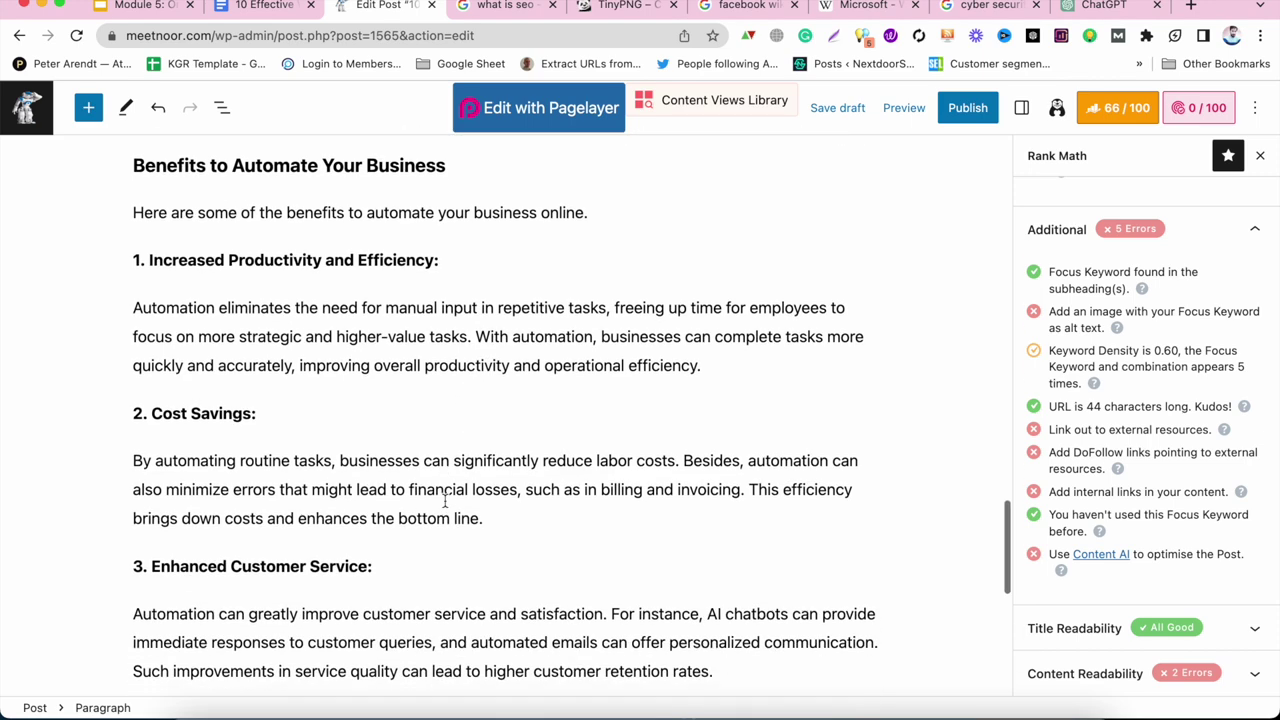
scroll(445, 500, "down", 3)
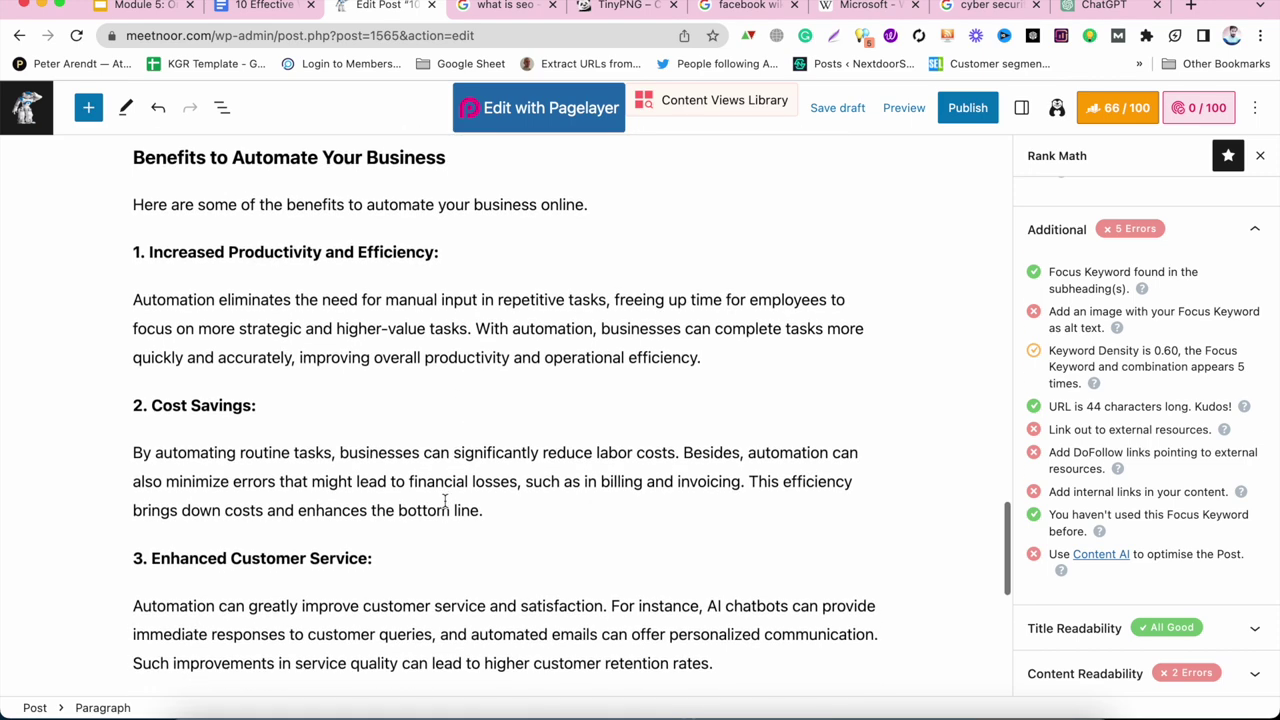
scroll(445, 500, "down", 3)
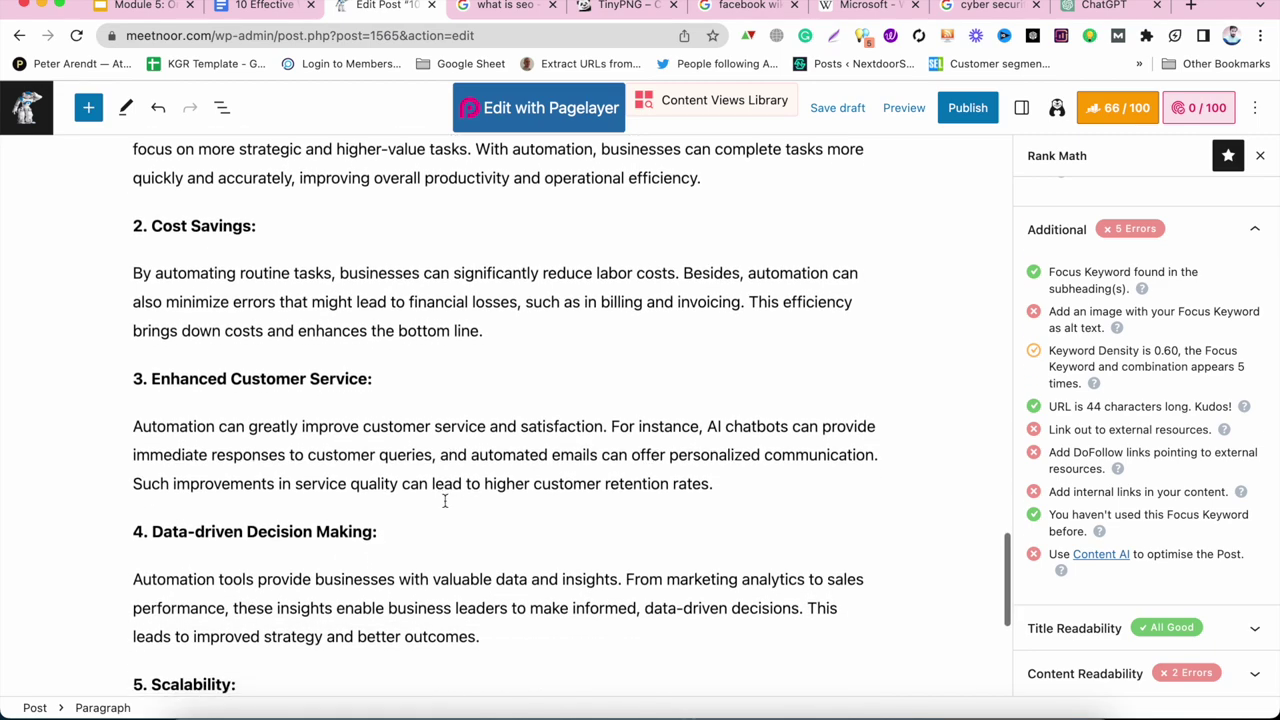
scroll(444, 500, "down", 2)
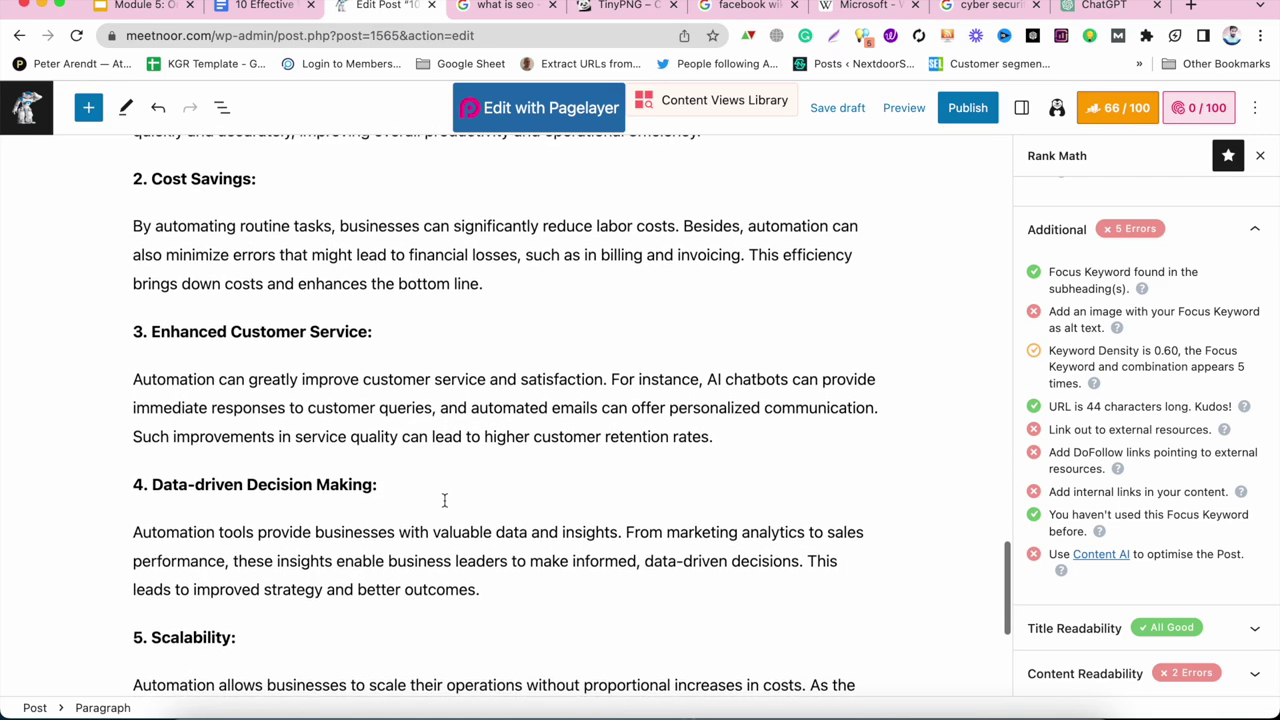
scroll(445, 500, "down", 3)
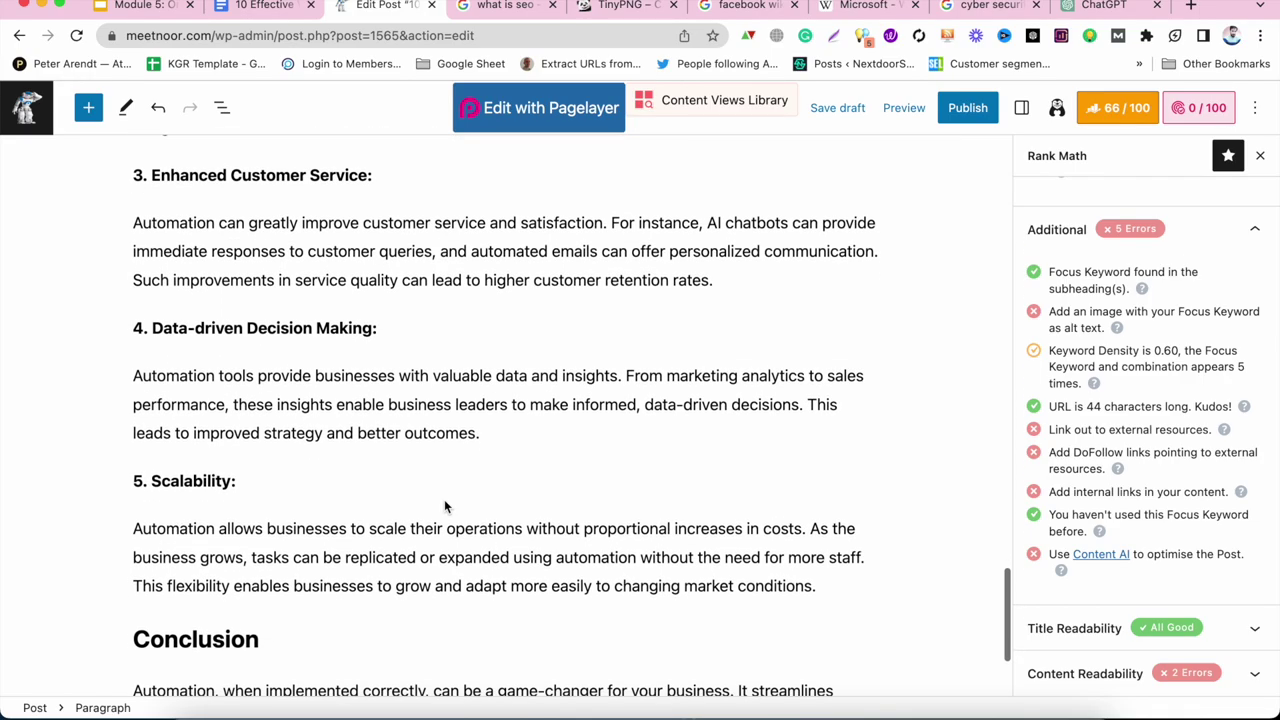
scroll(444, 505, "up", 20)
scroll(444, 499, "up", 15)
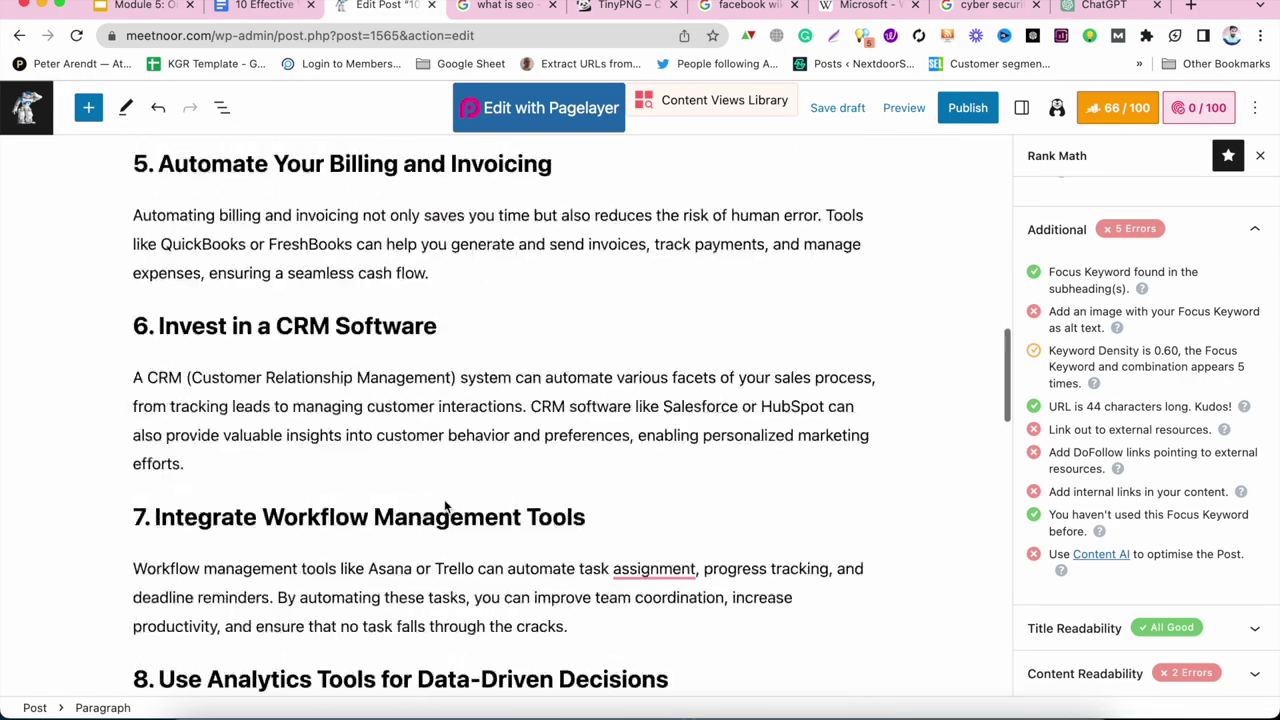
scroll(444, 500, "down", 8)
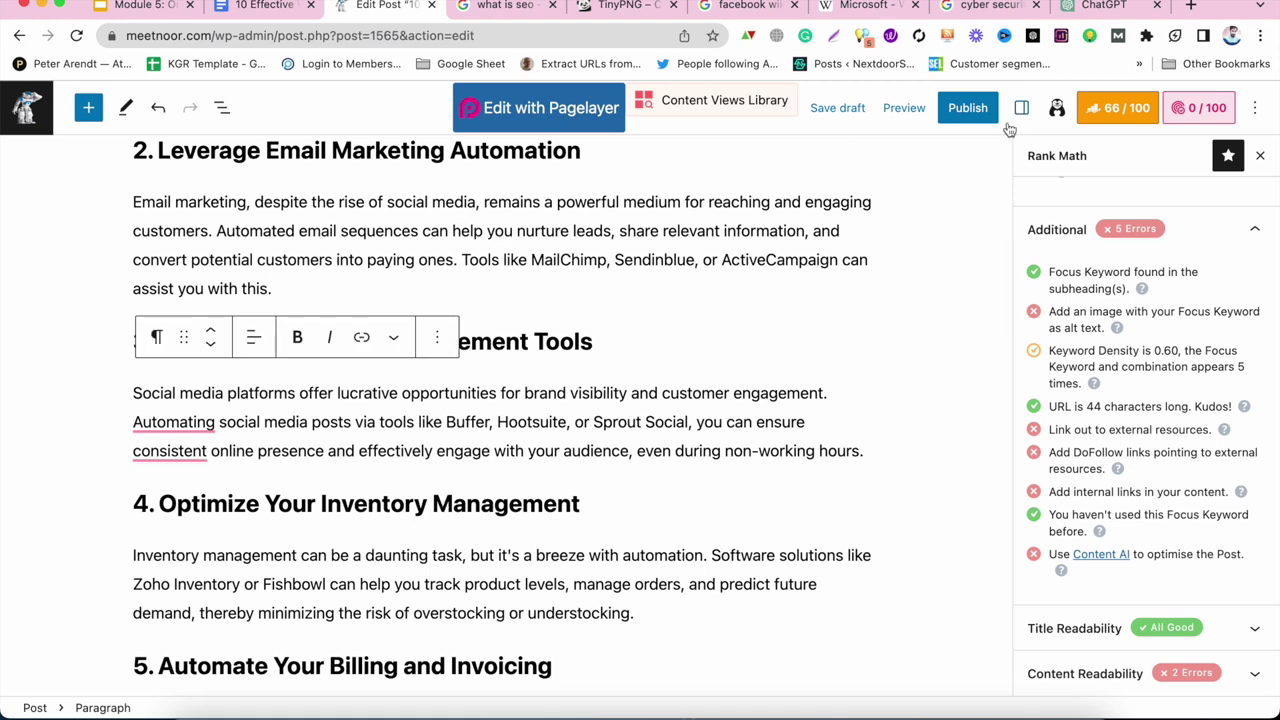
Search Google in a new tab for "how to start freelancing in pakistan" and look through the ranked results.
left_click(1190, 5)
type("ho")
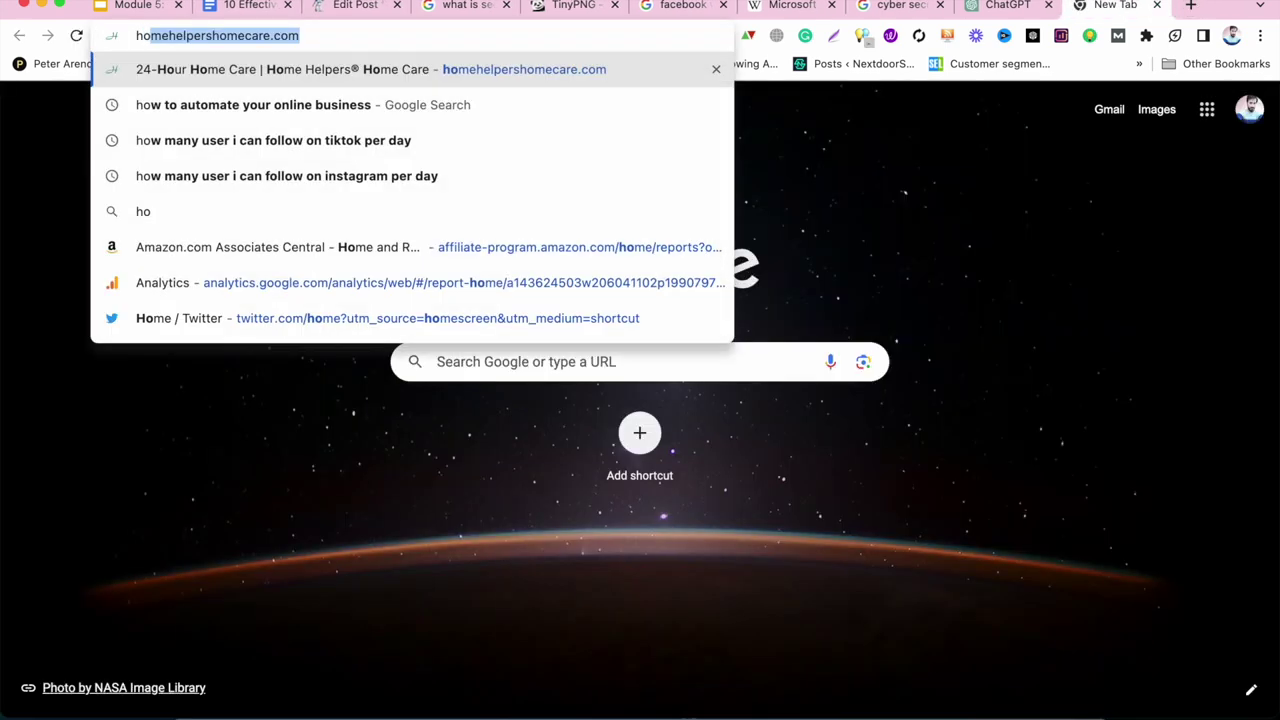
type("w to start free")
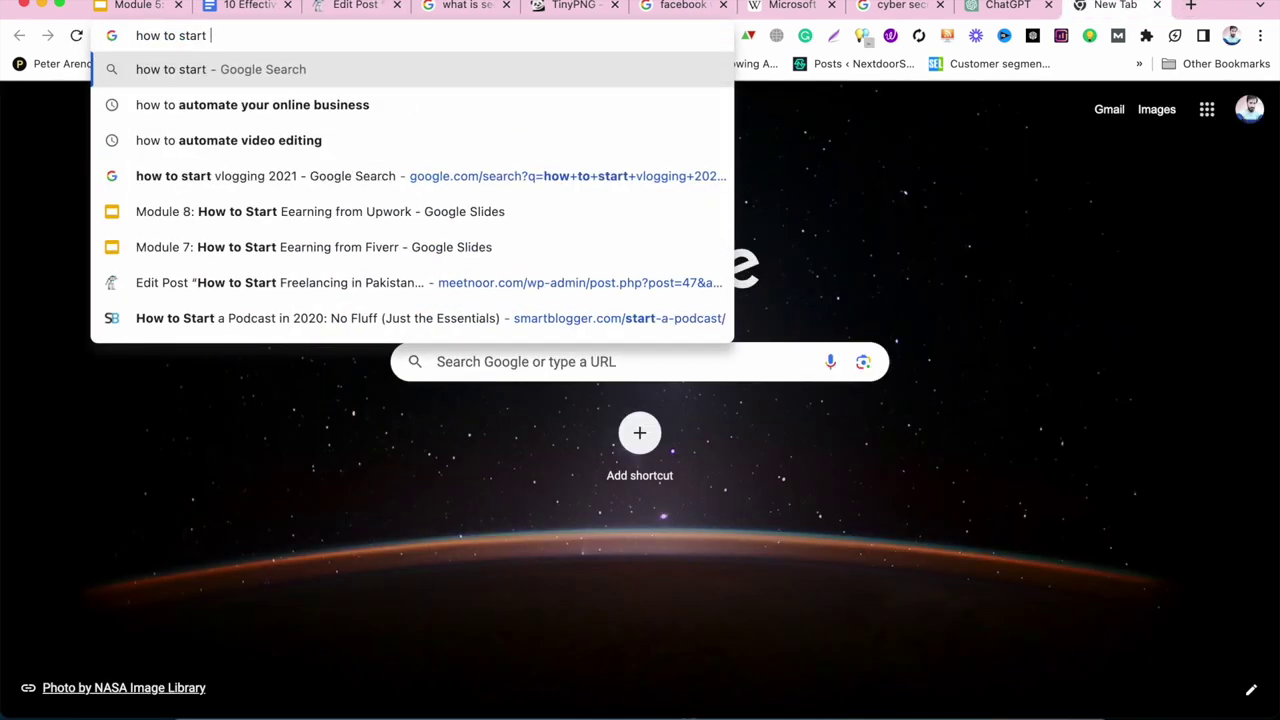
left_click(563, 106)
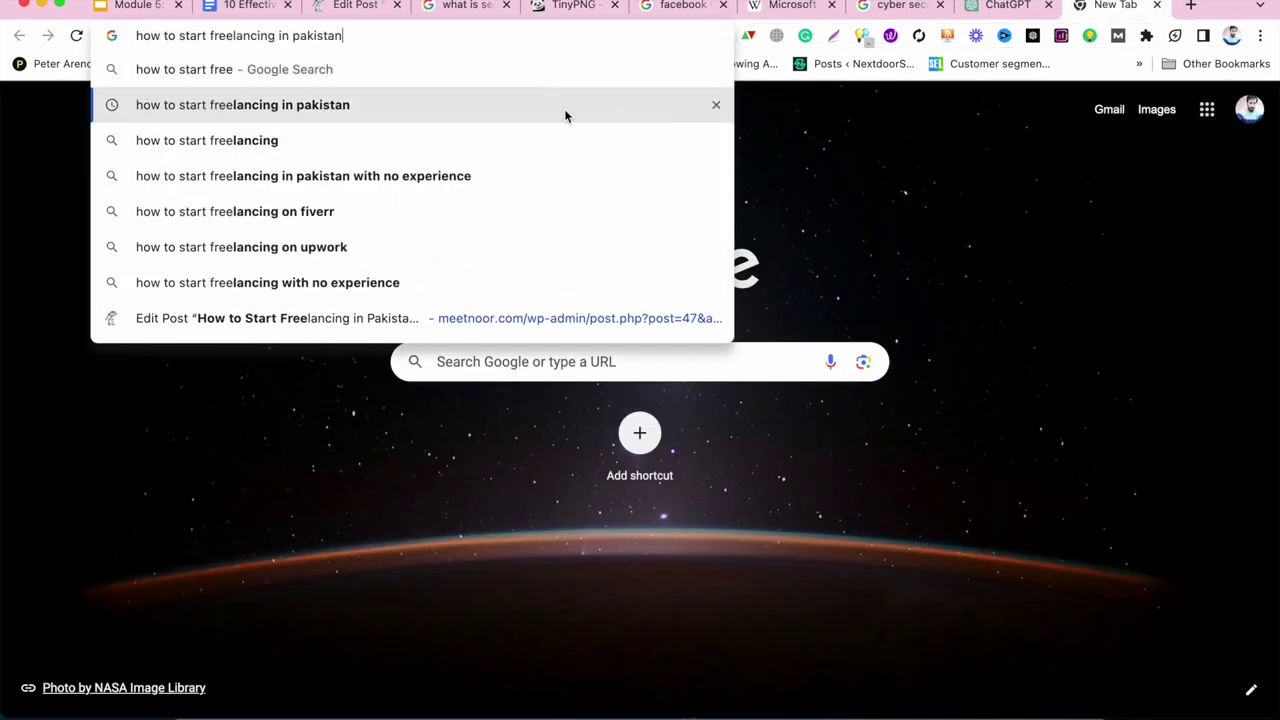
scroll(658, 295, "down", 2)
scroll(658, 295, "down", 10)
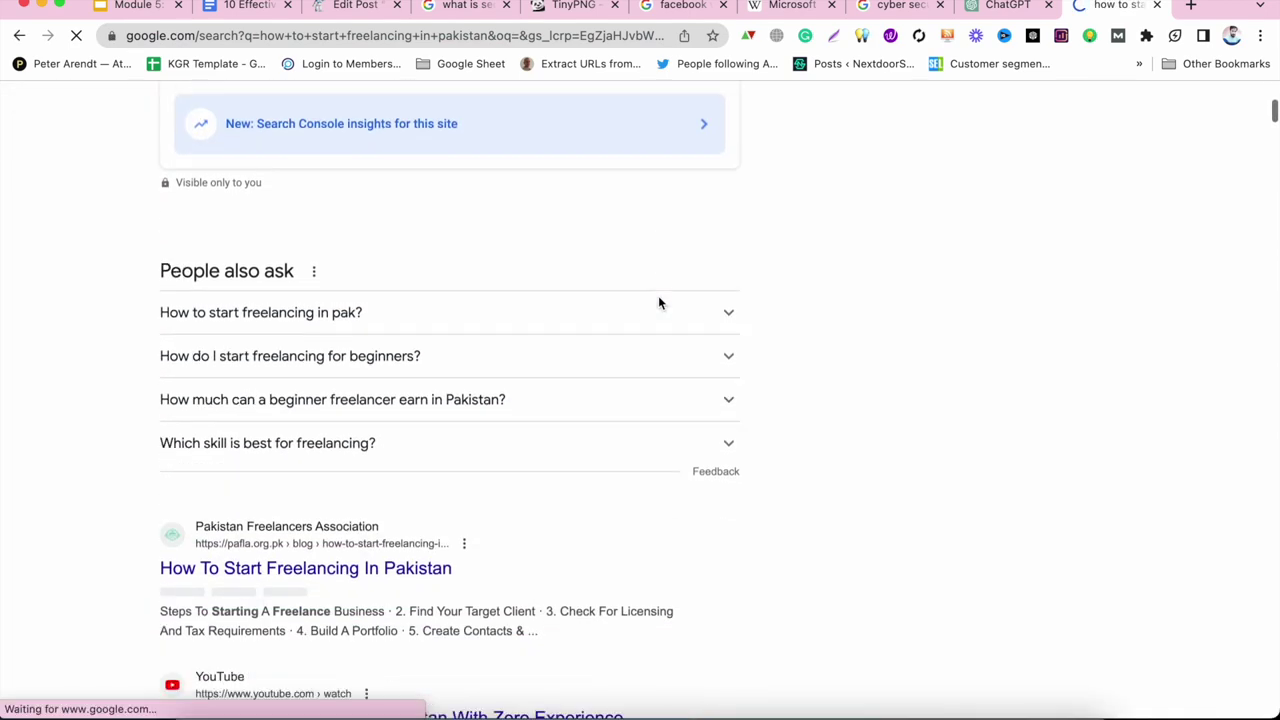
scroll(658, 300, "down", 7)
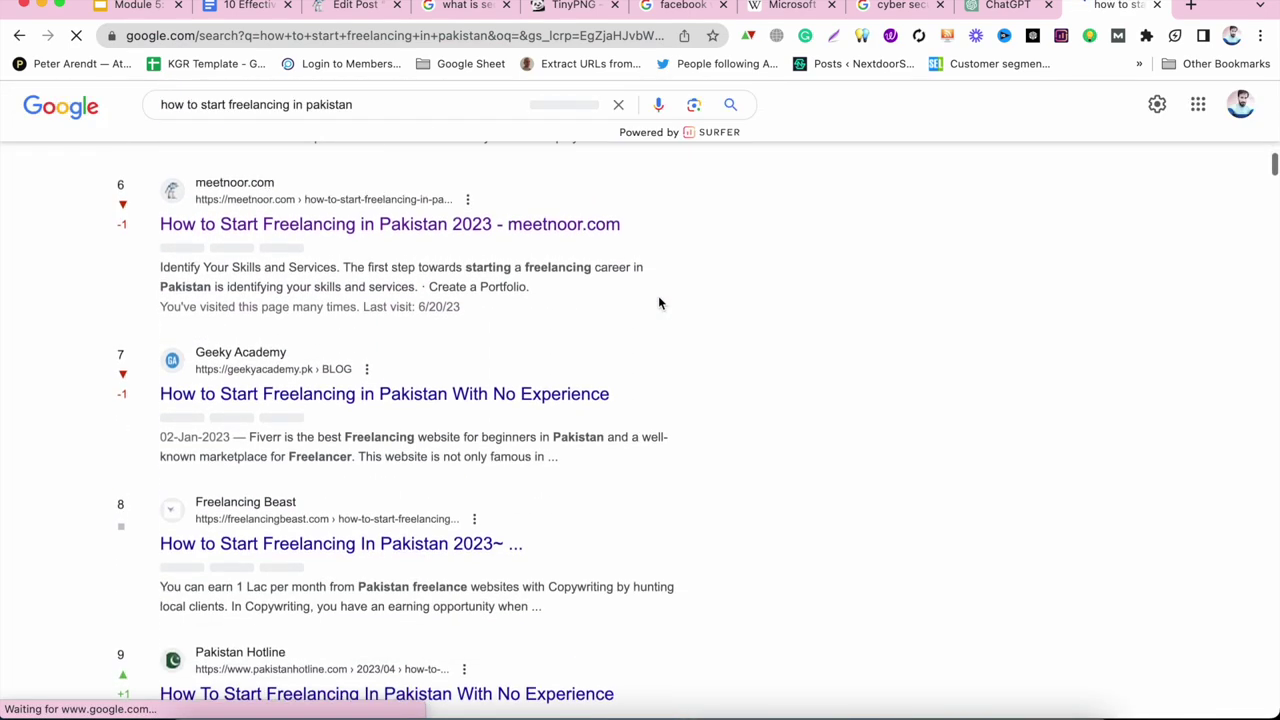
scroll(659, 301, "down", 2)
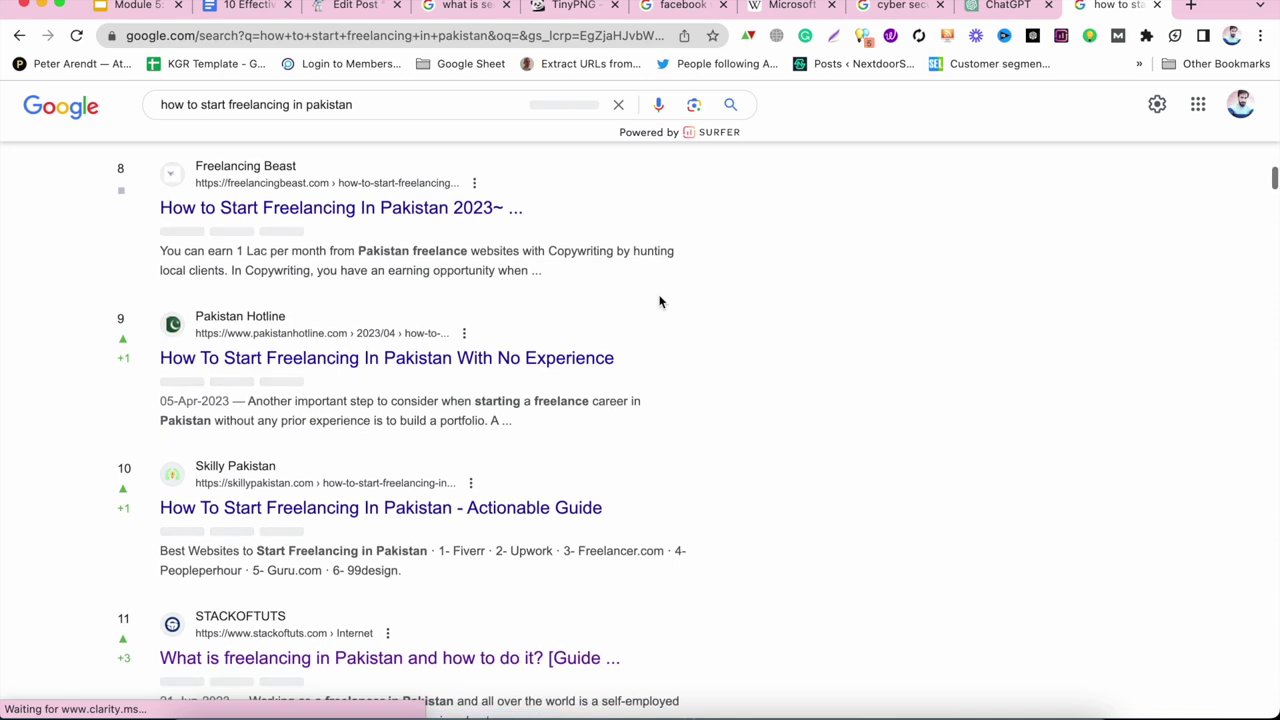
Find the meetnoor.com result on the page and copy "How to Start Freelancing in Pakistan" from its title.
key("ctrl+f")
type("meetno")
key("Return")
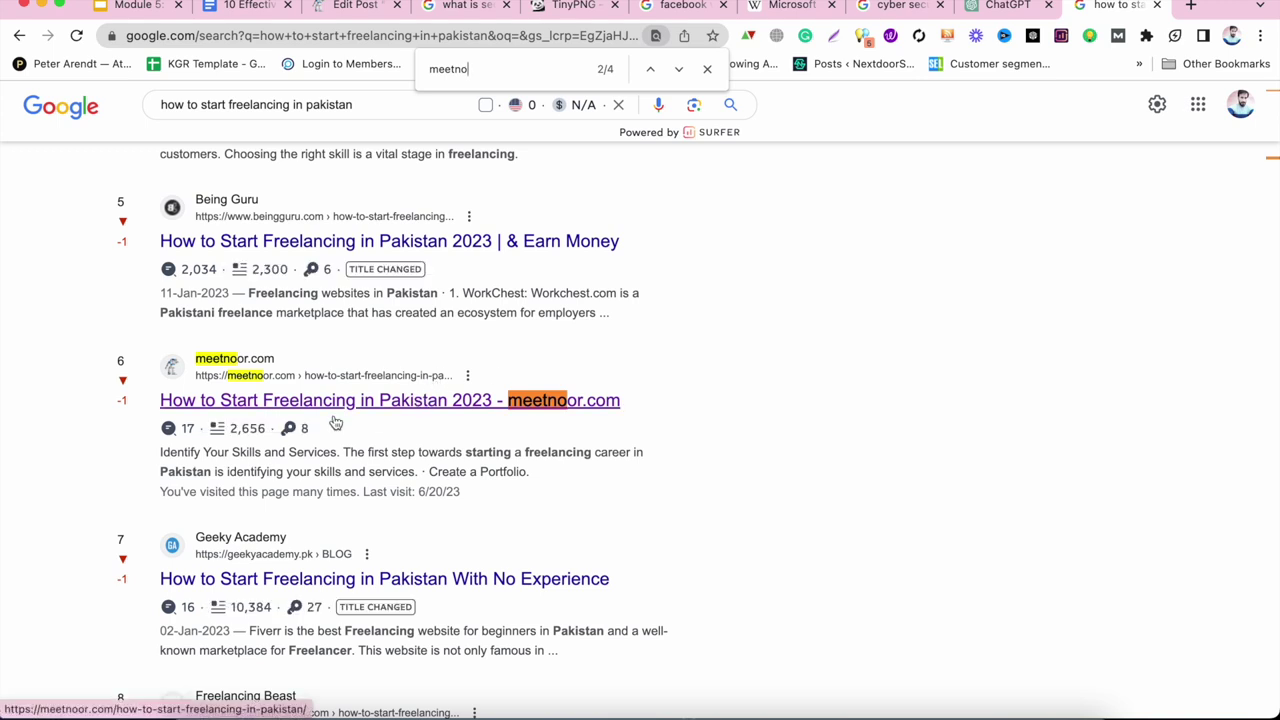
left_click_drag(162, 412, 455, 412)
key("super+c")
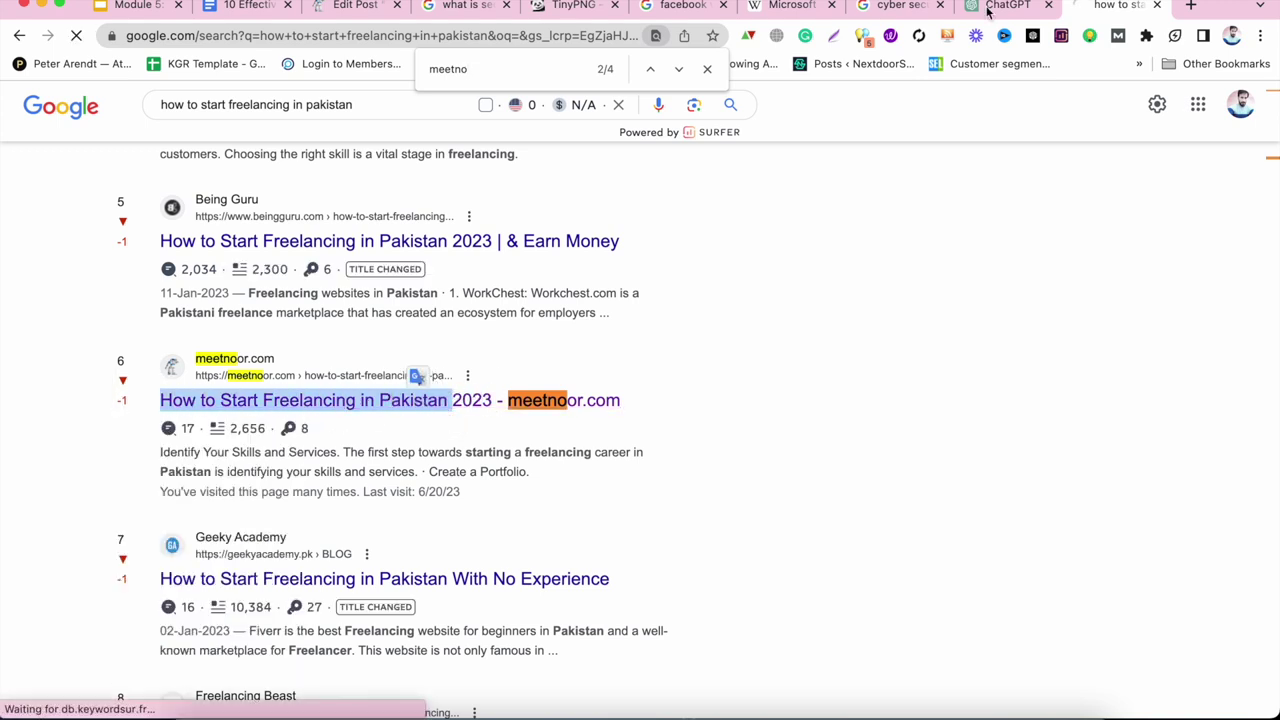
Add the paragraph "Read more: How to Start Freelancing in Pakistan" below the email marketing automation text in the post.
left_click(352, 6)
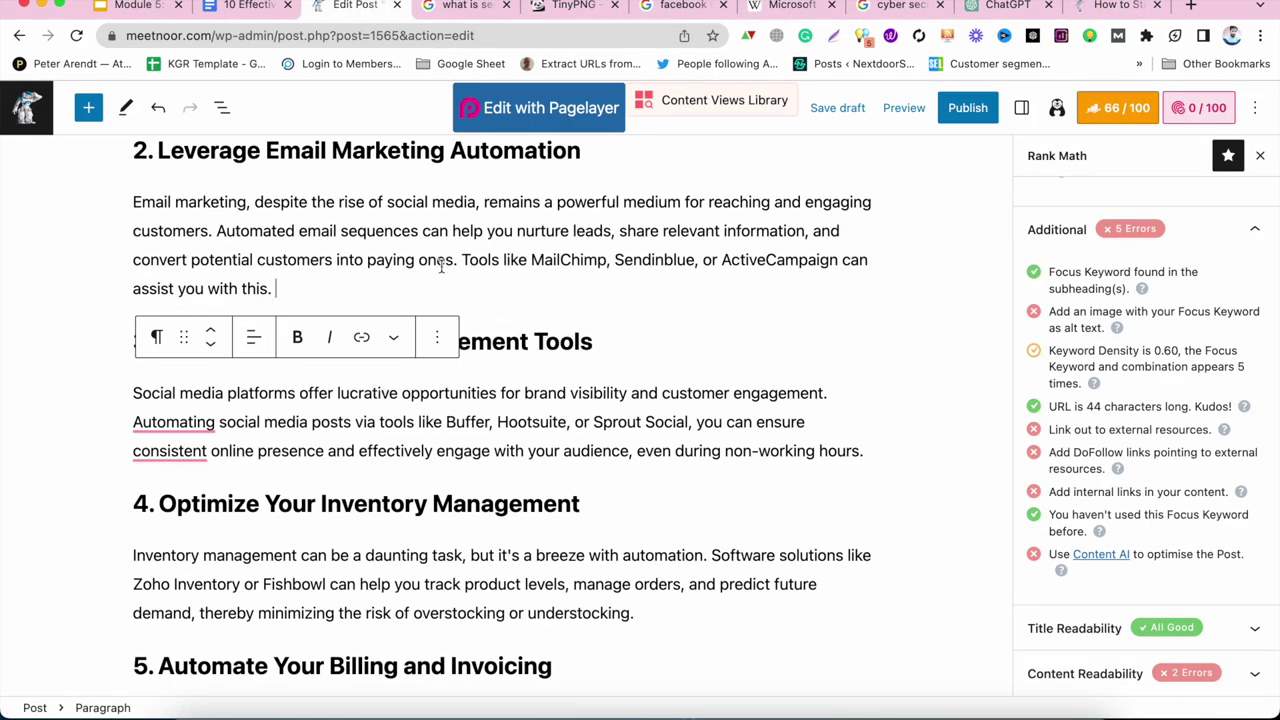
key("shift+Return")
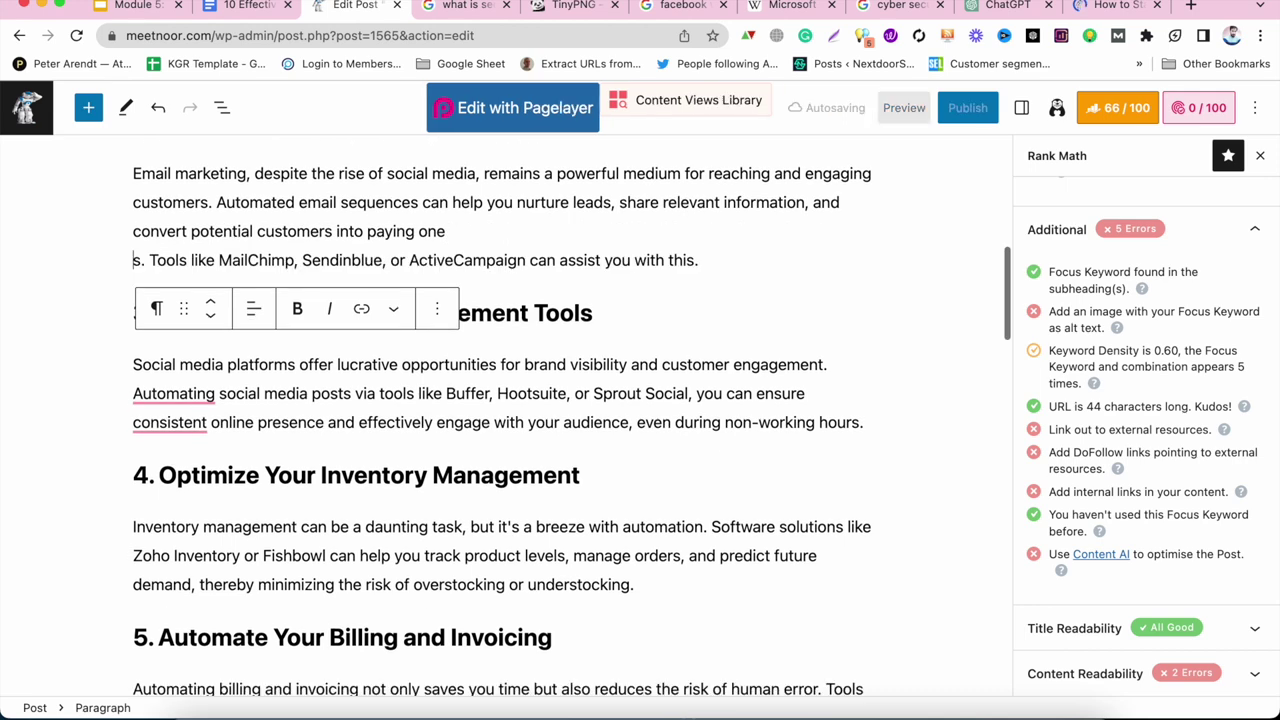
key("super+z")
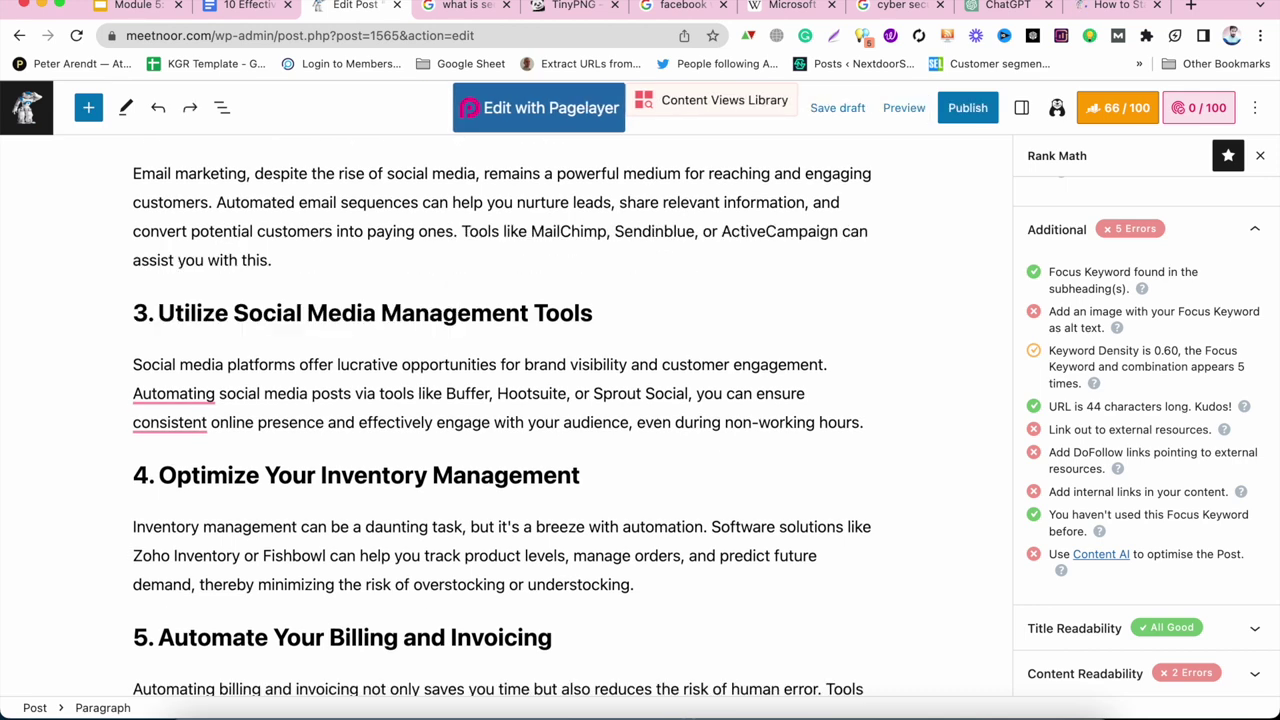
key("Return")
type("Read")
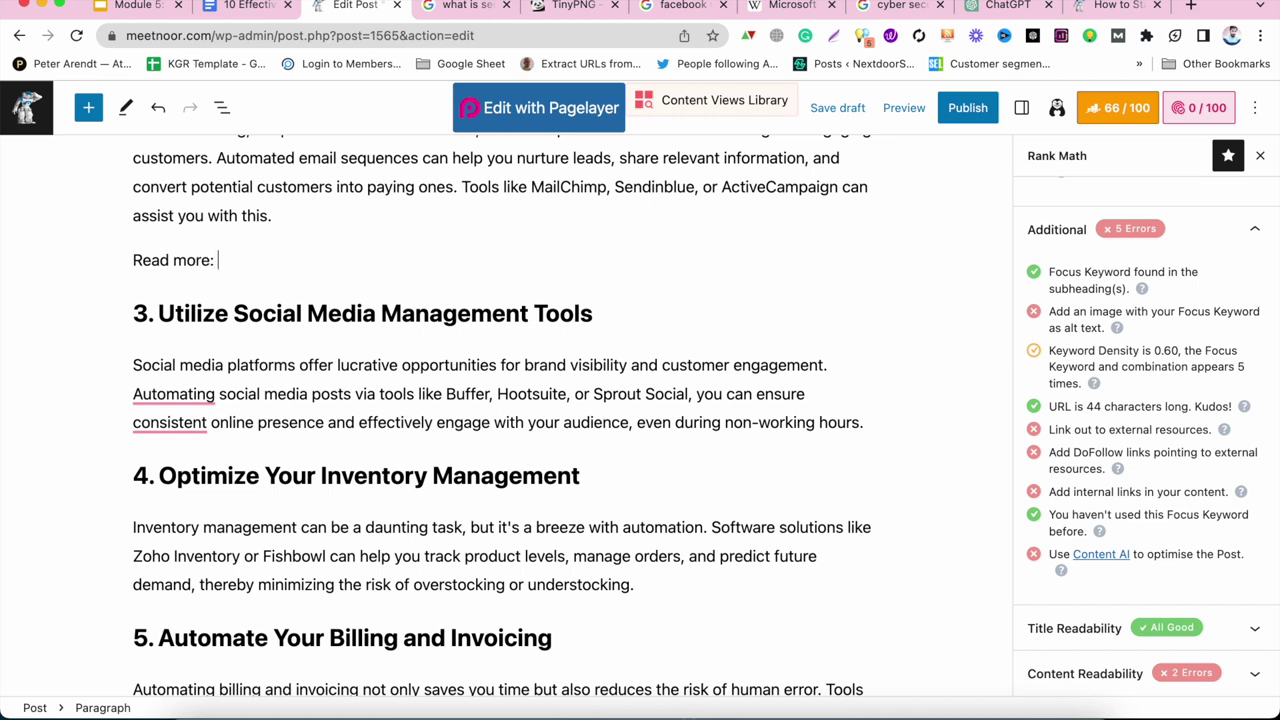
type(" more:")
key("super+v")
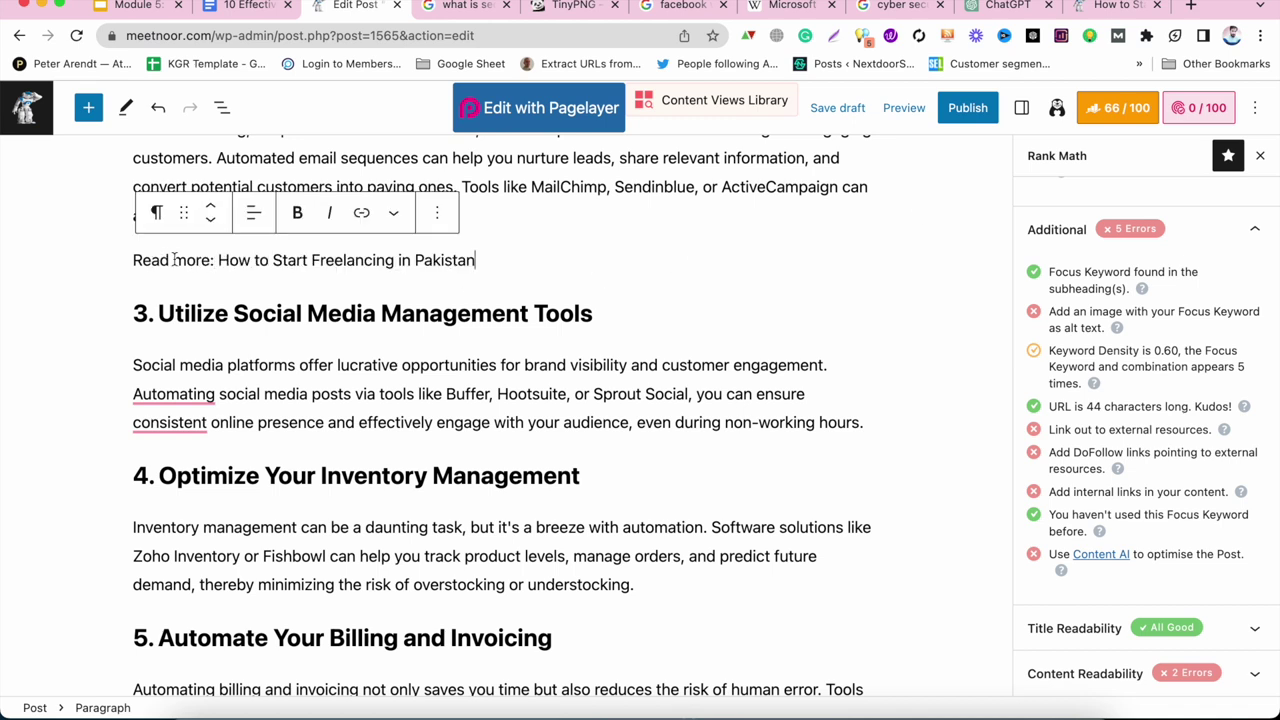
left_click_drag(216, 260, 126, 260)
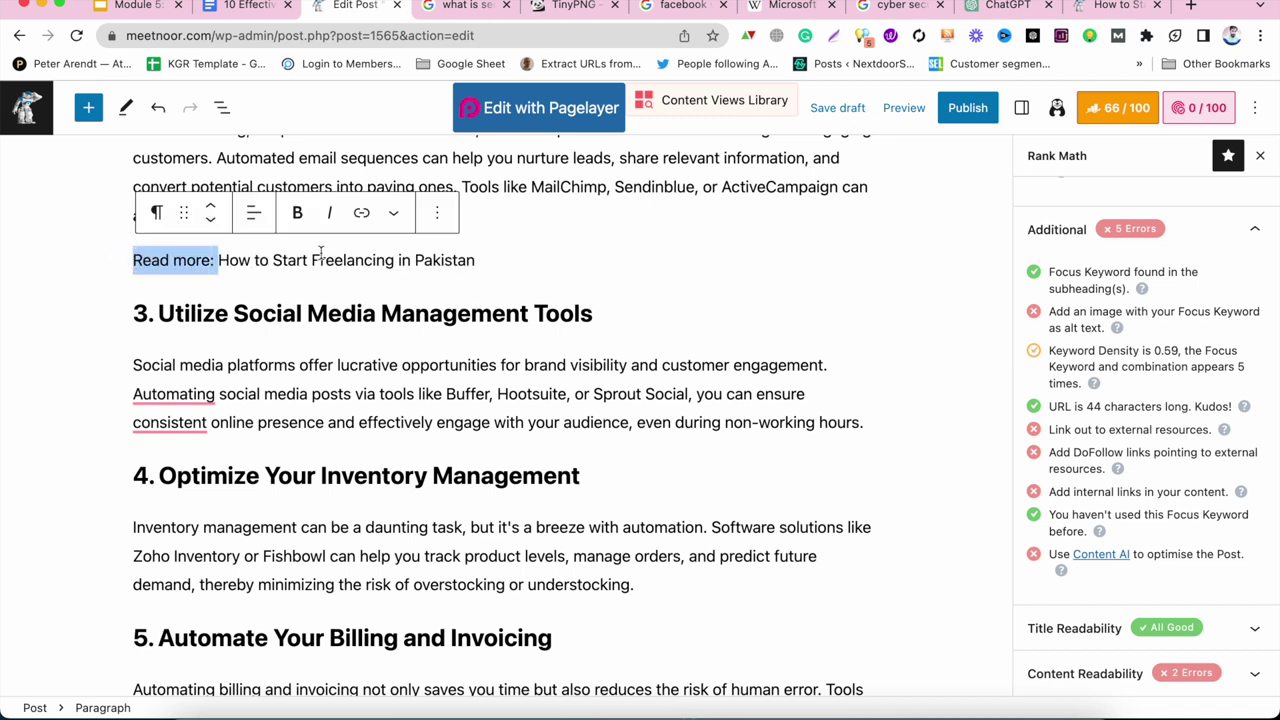
left_click(318, 252)
Link "How to Start Freelancing in Pakistan" in the new paragraph to meetnoor.com/how-to-start-freelancing-in-pakistan/.
left_click(1112, 6)
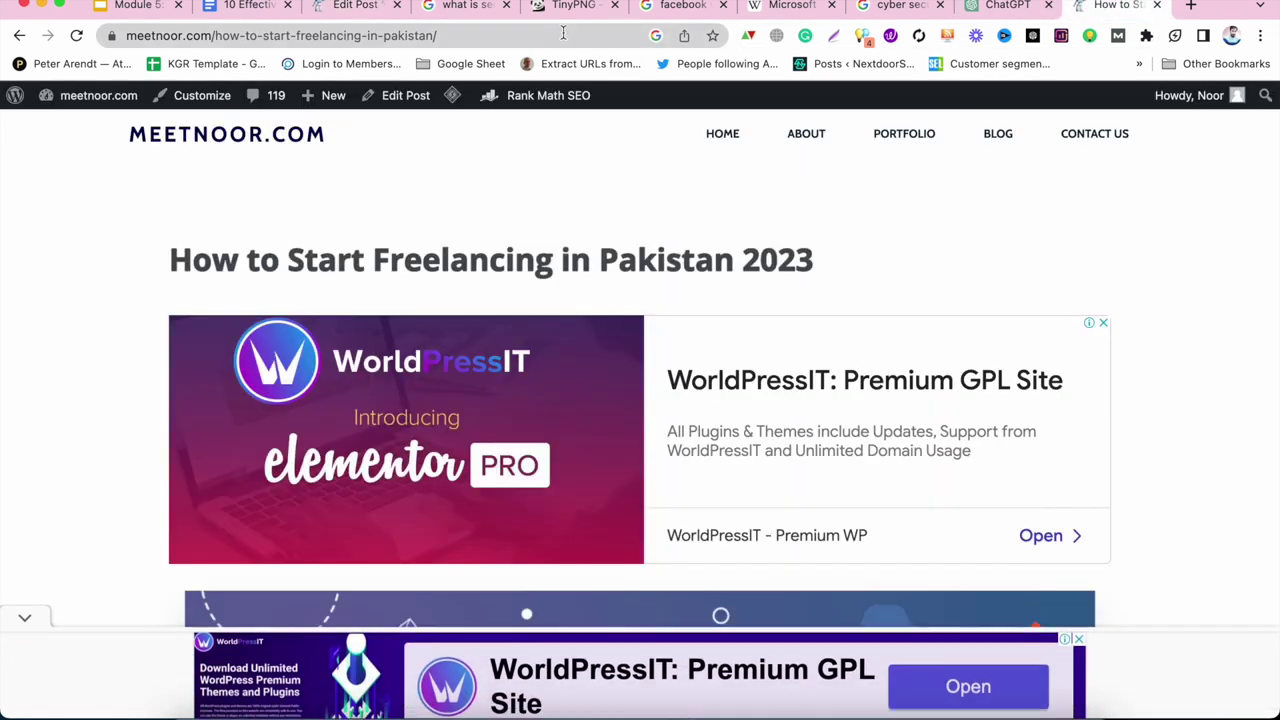
left_click(565, 35)
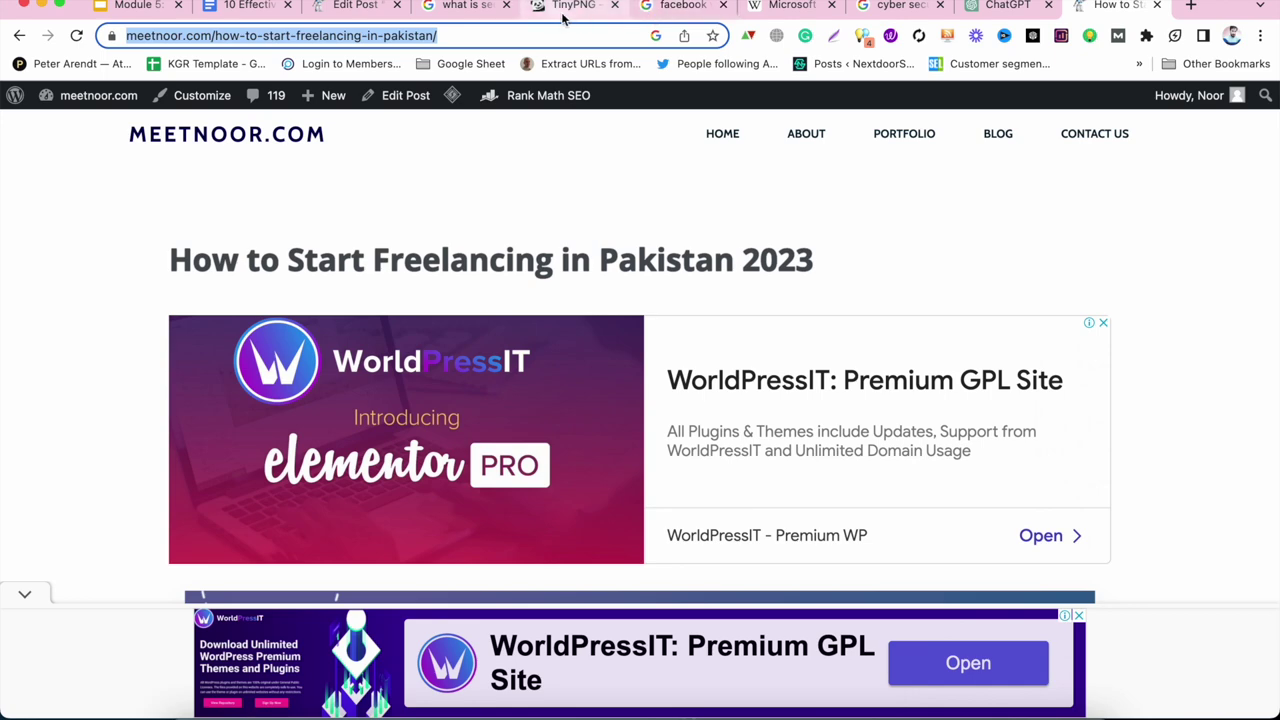
left_click(336, 12)
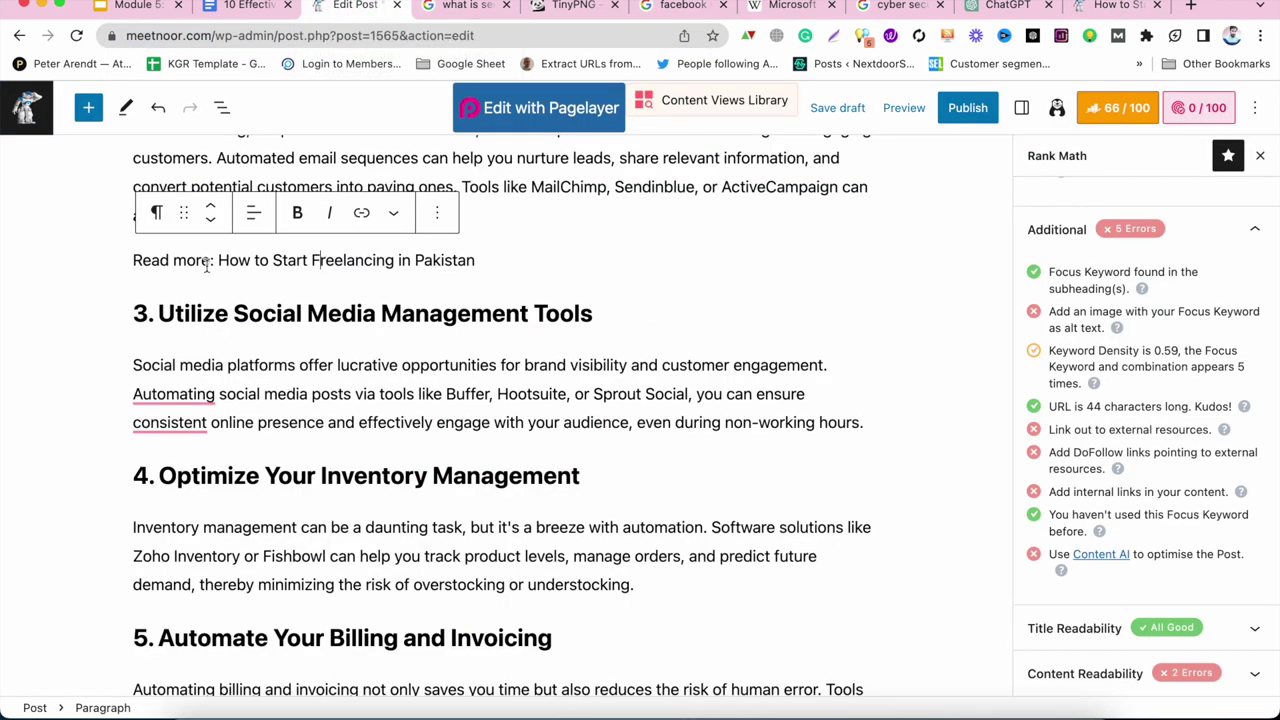
left_click_drag(219, 260, 517, 263)
key("ctrl+v")
left_click(637, 272)
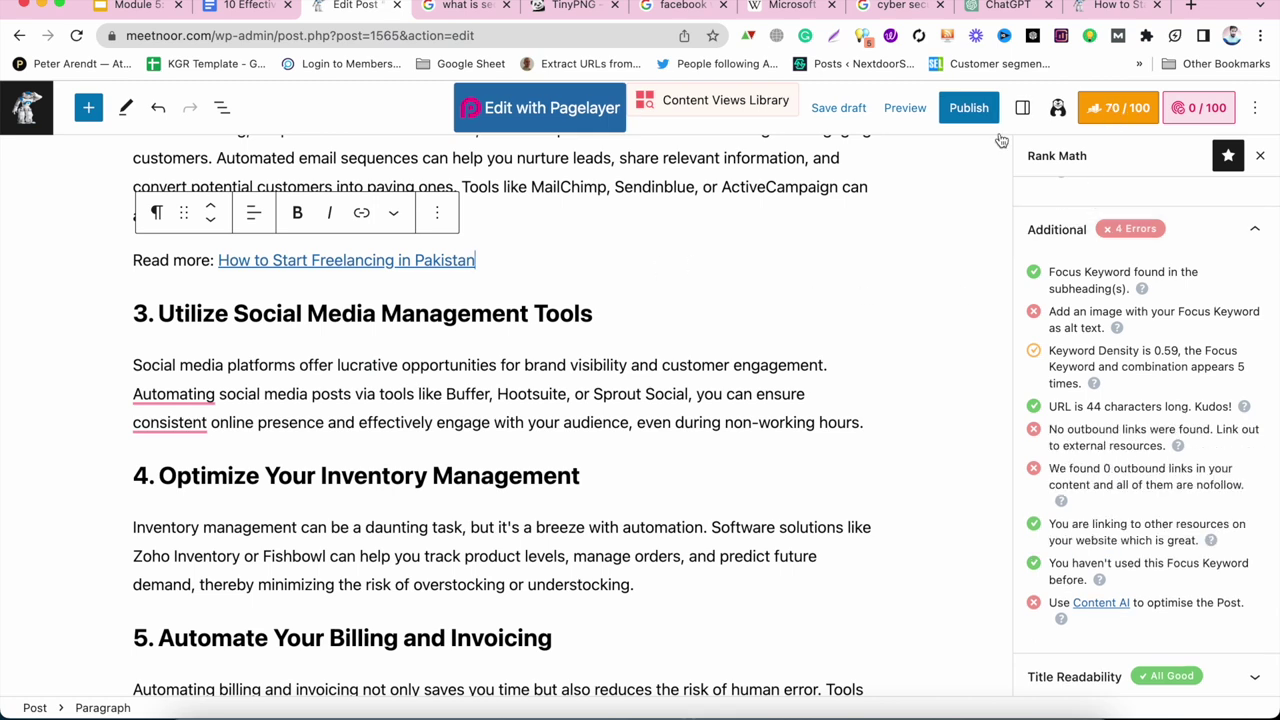
Copy the word "Asana" from the workflow management tools section and search Google for it in a new tab.
scroll(735, 326, "down", 3)
scroll(735, 326, "down", 12)
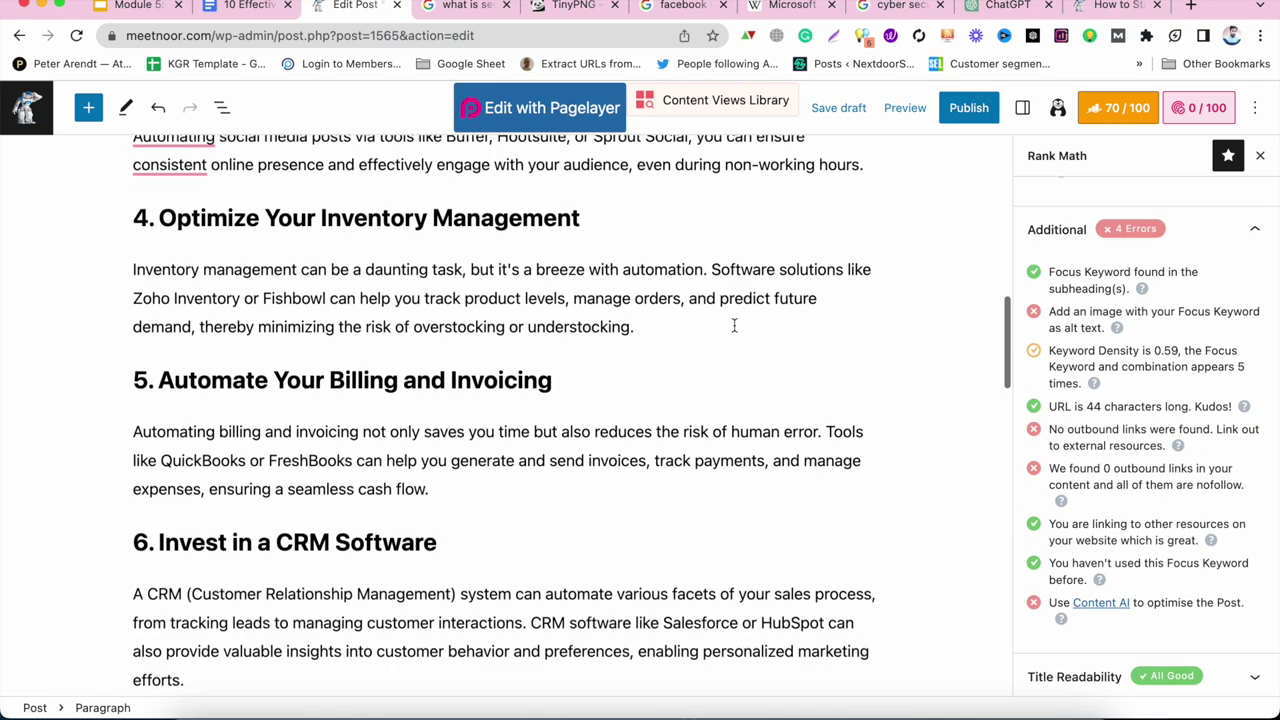
scroll(735, 326, "up", 8)
scroll(735, 326, "down", 2)
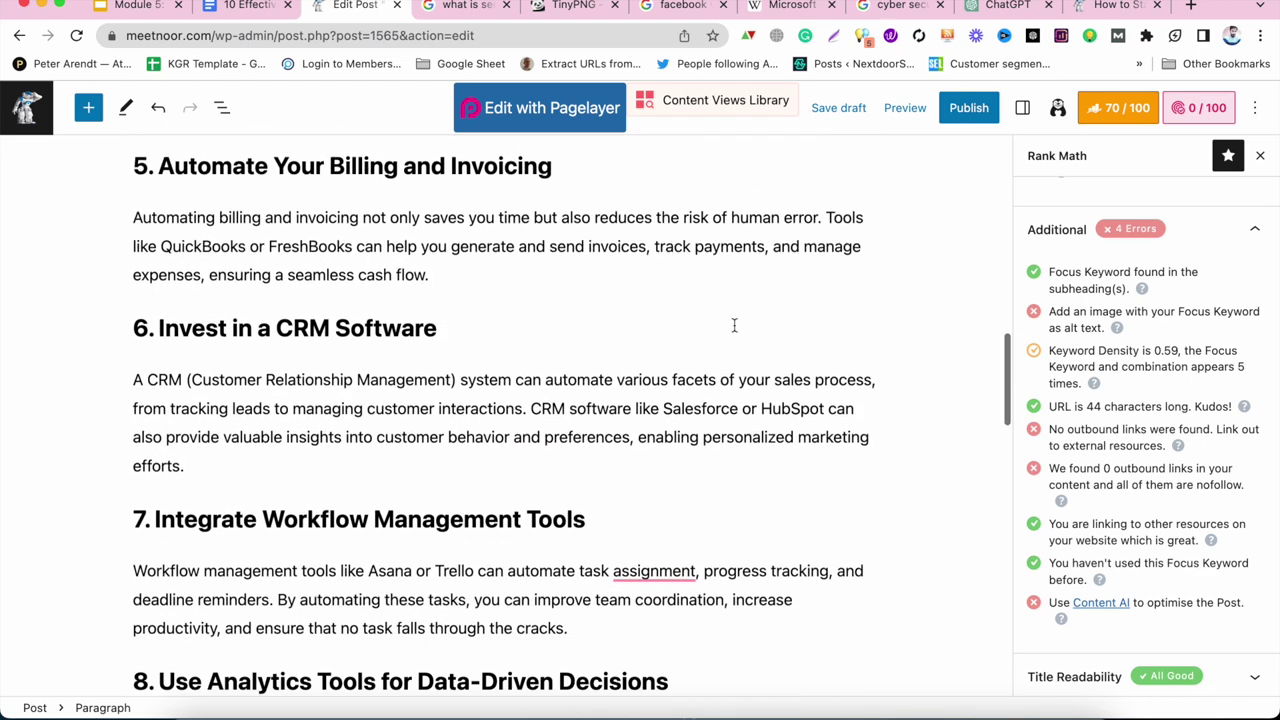
double_click(390, 571)
key("super+c")
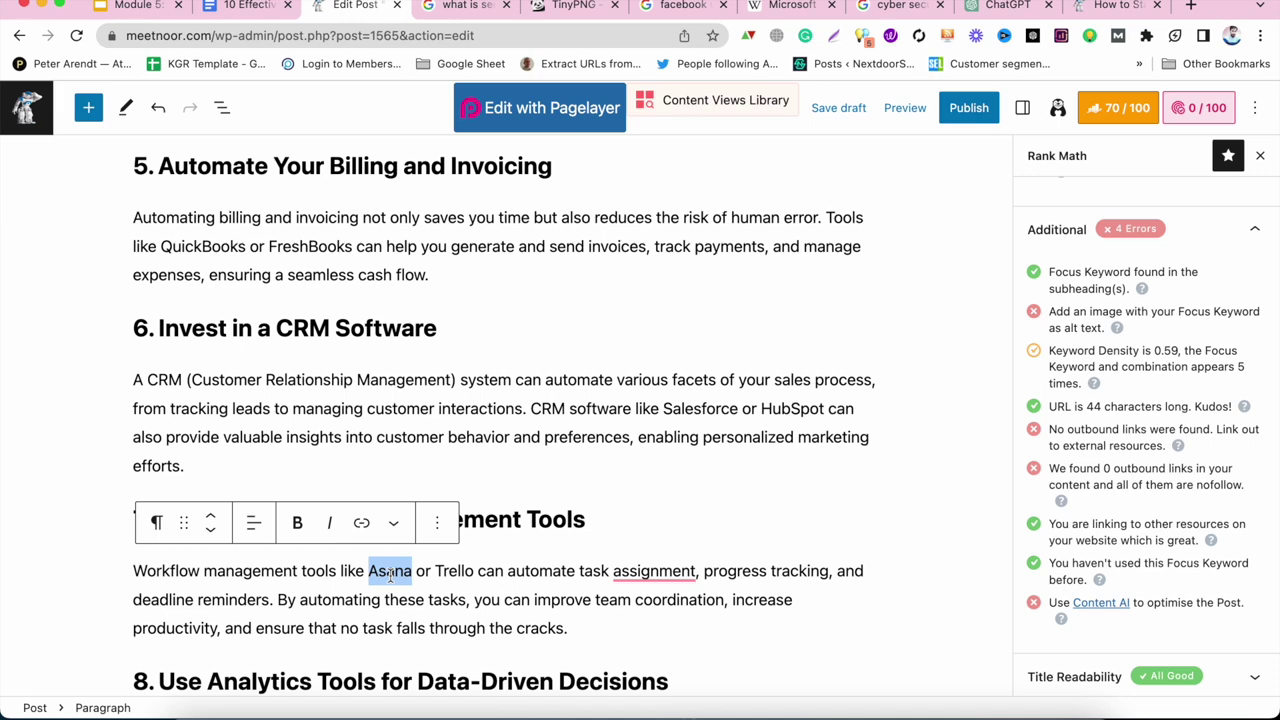
key("super+t")
key("super+v")
key("Return")
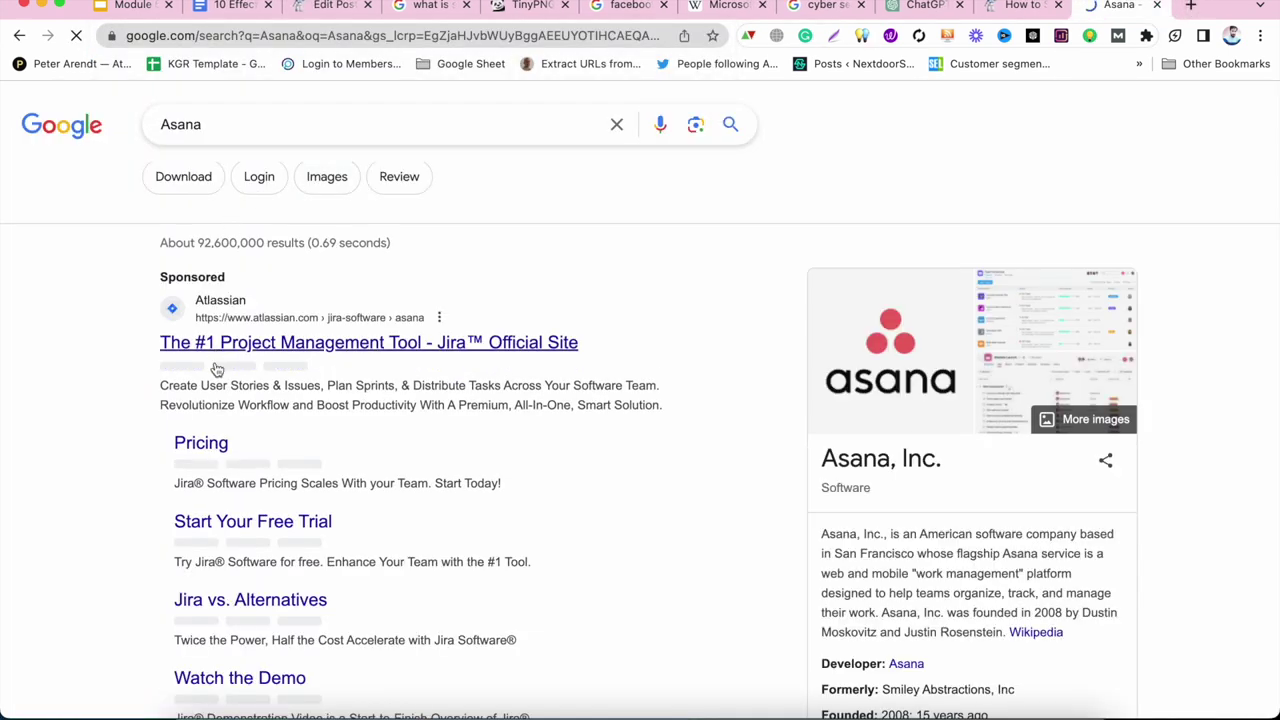
Open Asana's official site from the results and link the word "Asana" in section 7 to asana.com.
scroll(212, 370, "down", 5)
scroll(208, 395, "down", 3)
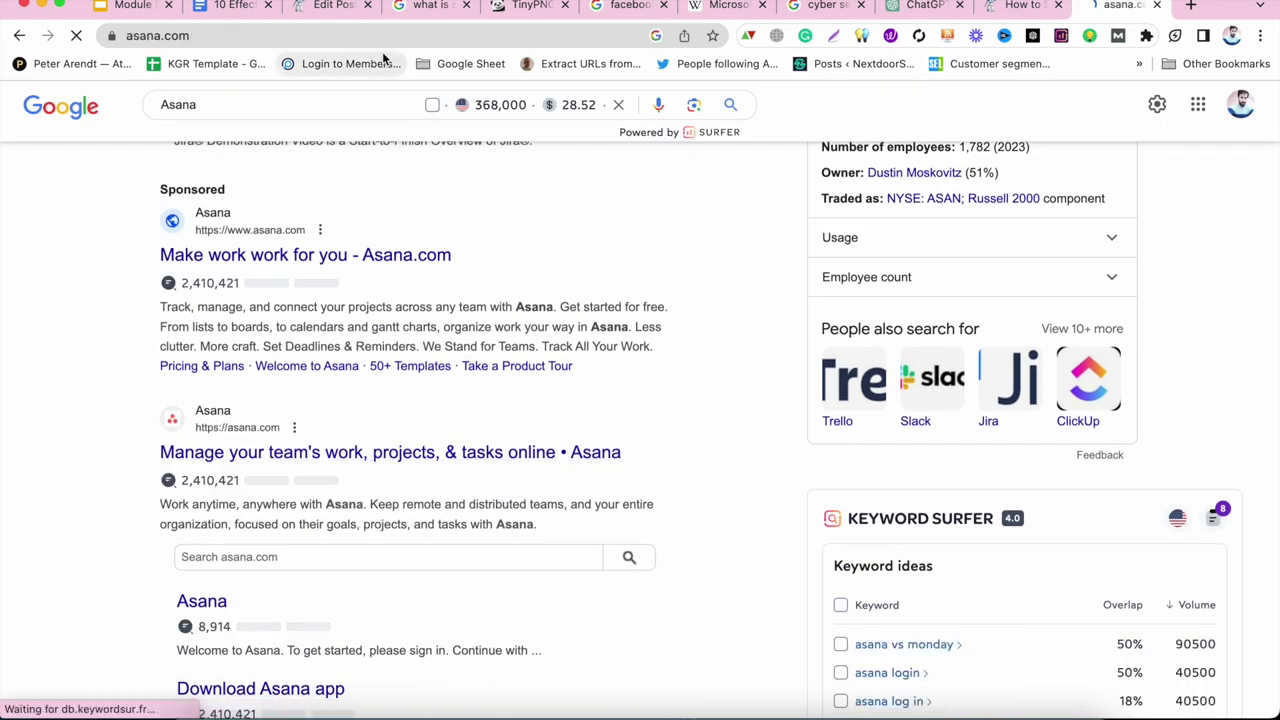
left_click(307, 35)
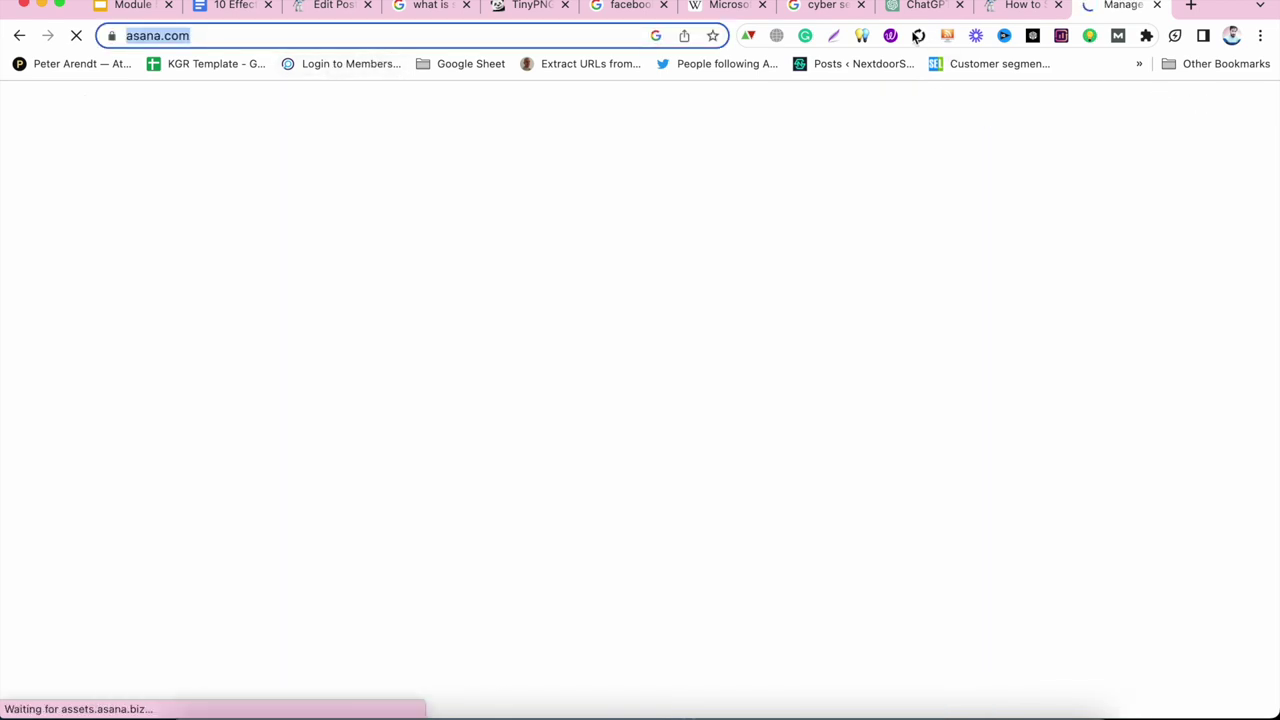
left_click(318, 6)
key("super+v")
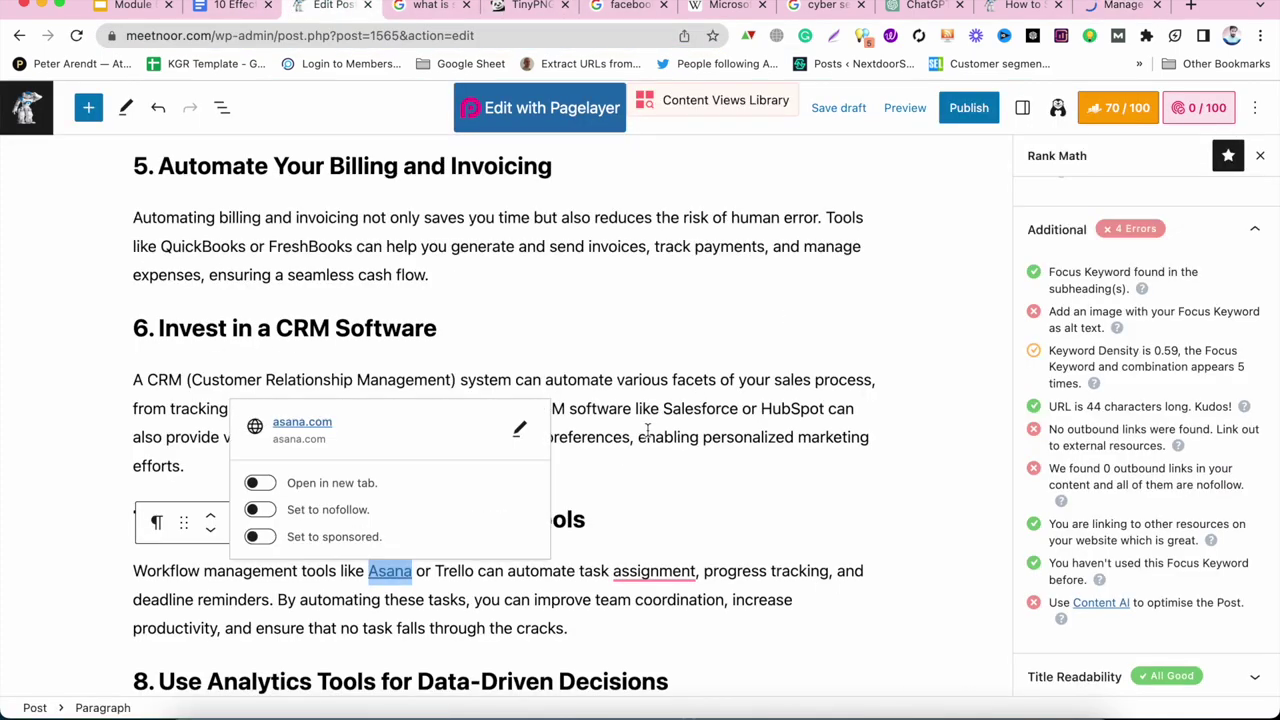
left_click(780, 437)
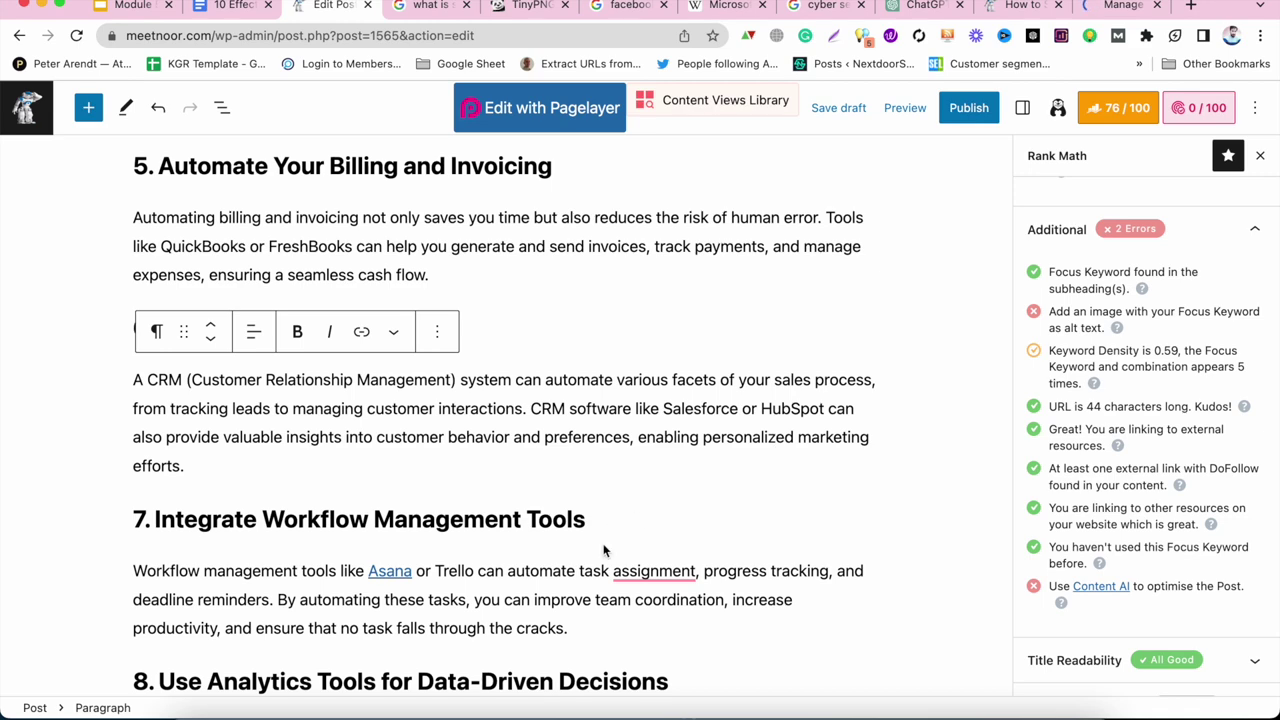
Copy "Human resources management systems" from the employee onboarding section and search Google for it in a new tab.
scroll(604, 550, "down", 5)
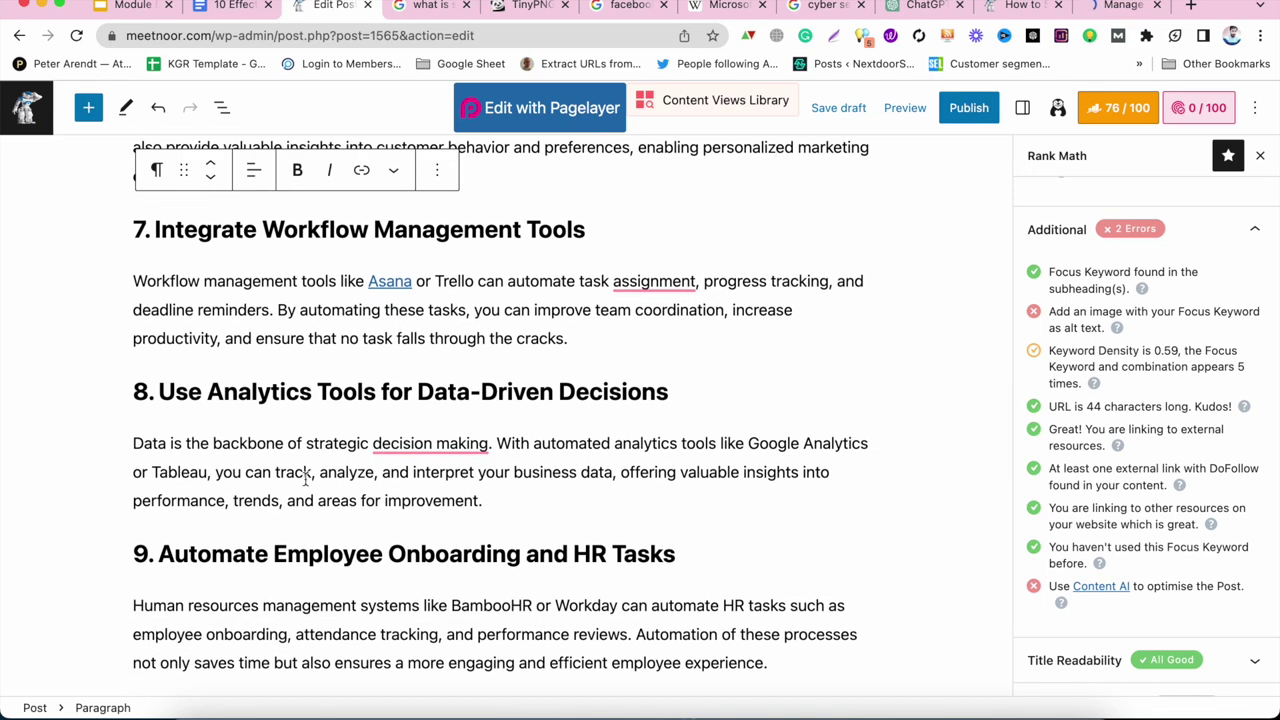
scroll(260, 444, "down", 4)
left_click(480, 370)
double_click(480, 370)
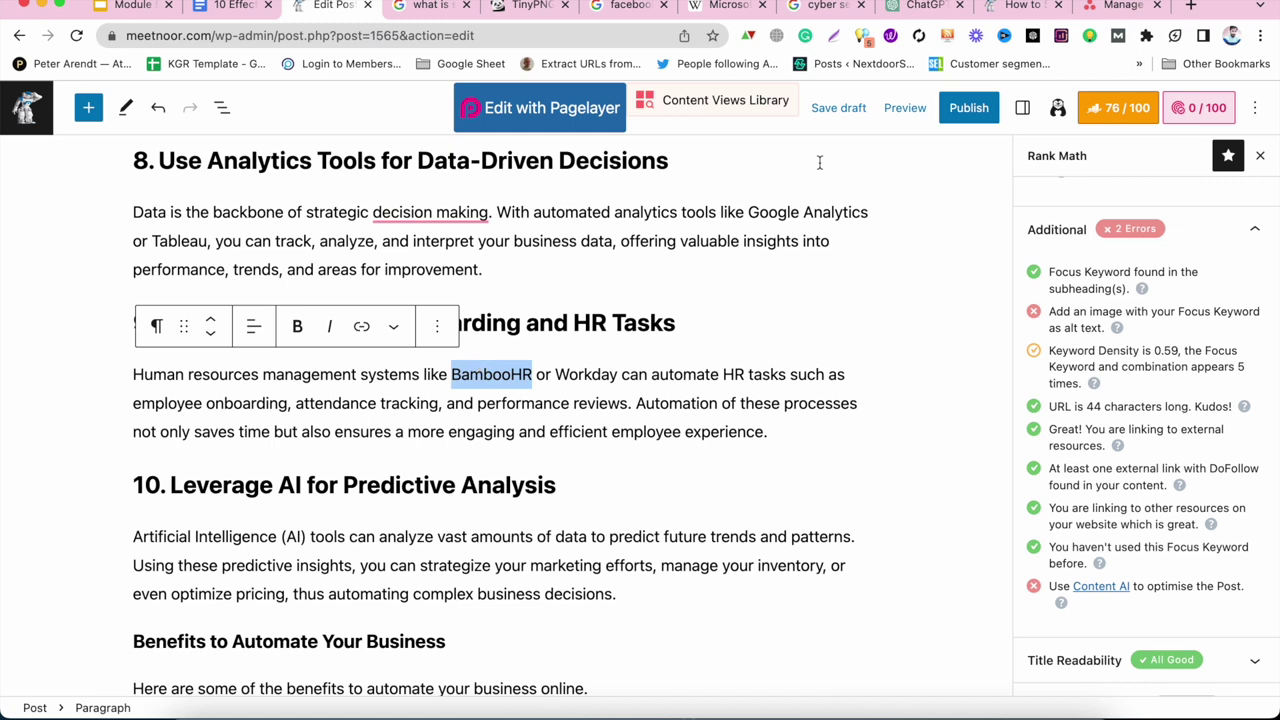
left_click(564, 401)
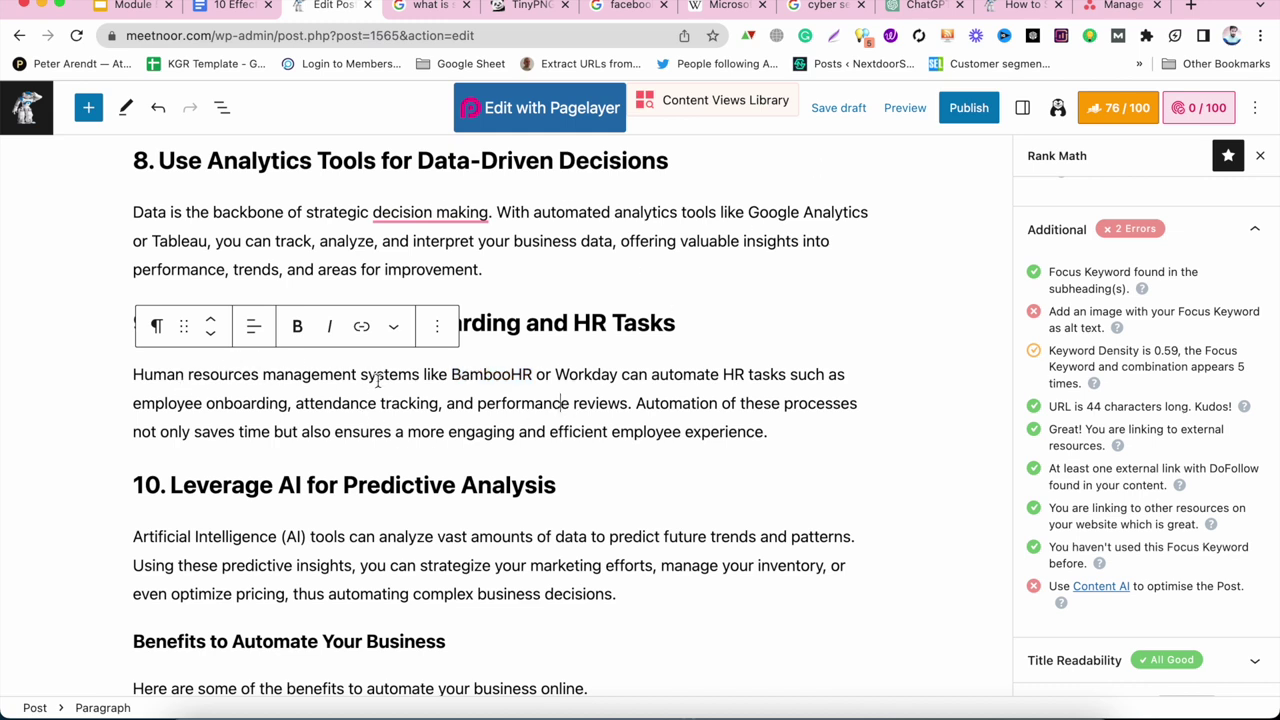
left_click_drag(422, 370, 109, 371)
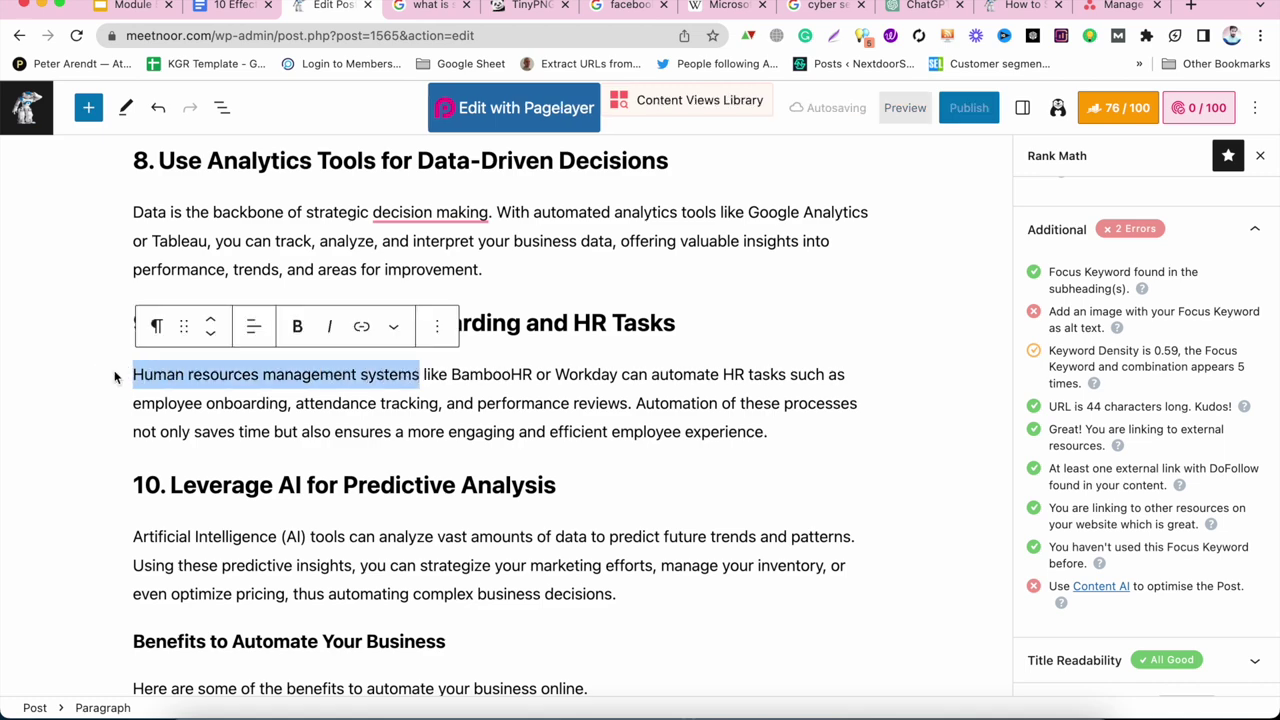
key("super+c")
left_click(1189, 6)
key("super+v")
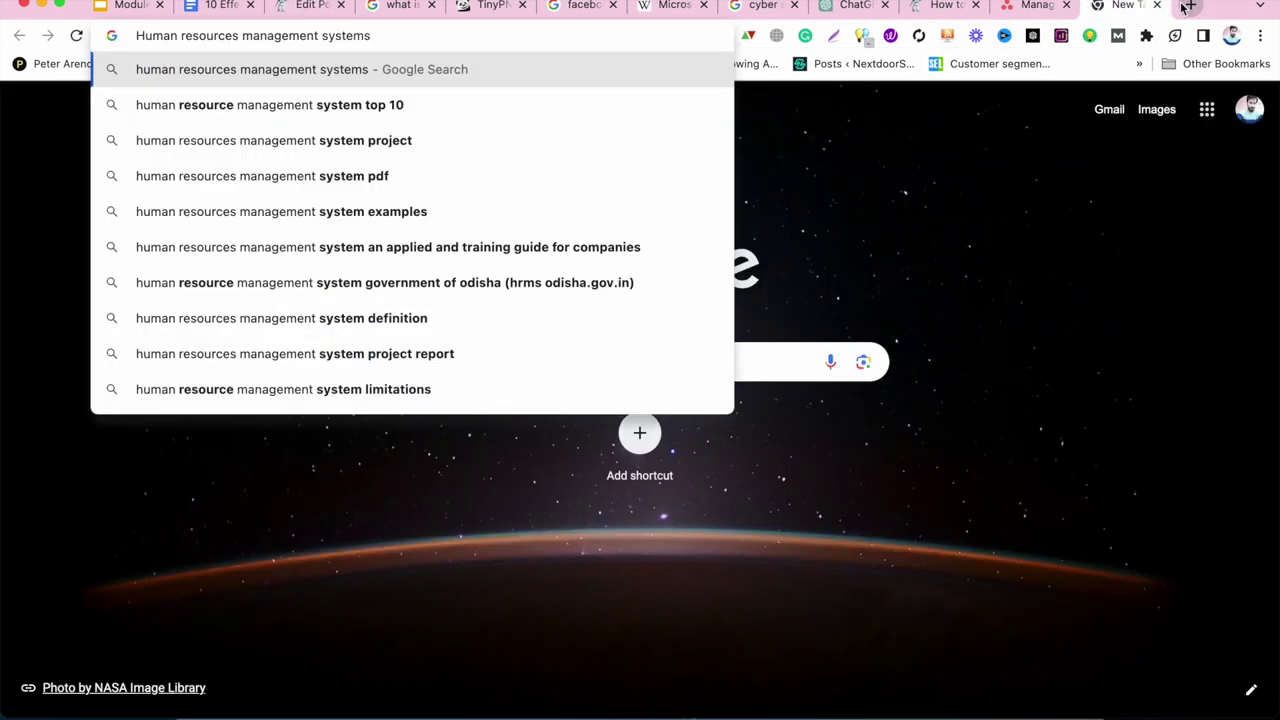
key("Return")
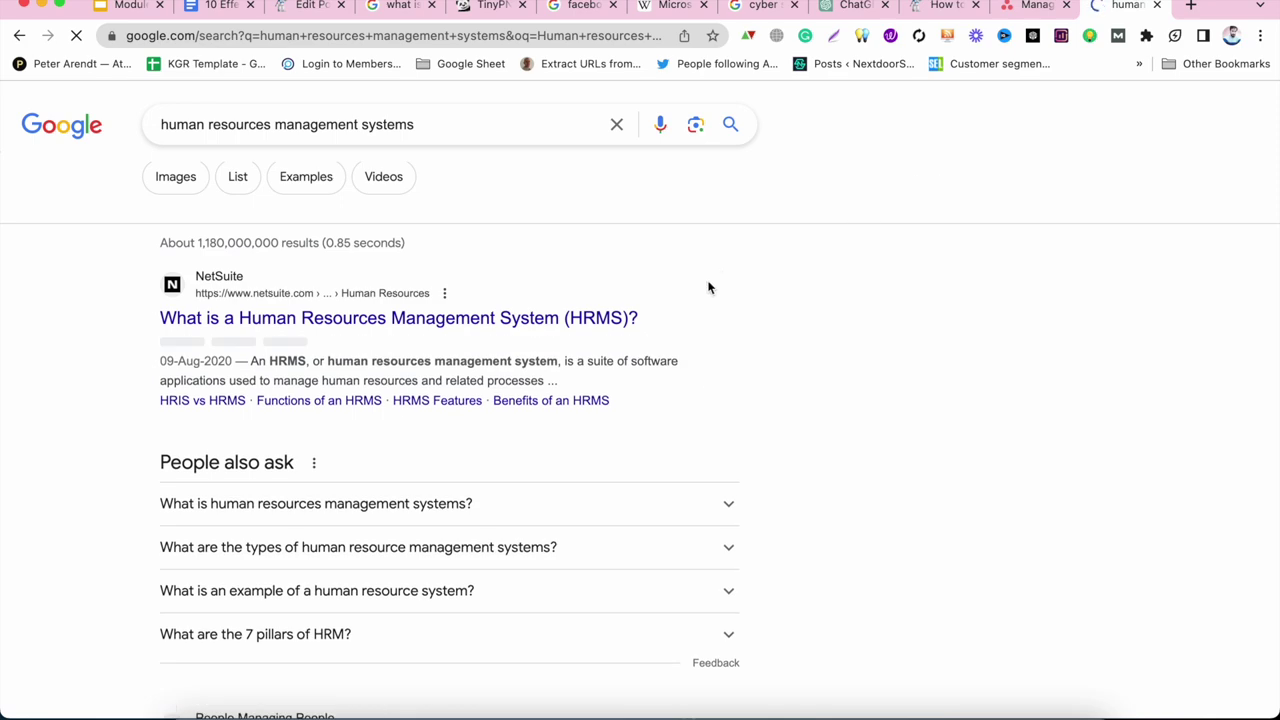
Open the People Managing People HRMS article from the results and link "Human resources management systems" in the post to its address.
scroll(605, 292, "down", 1)
scroll(605, 292, "down", 4)
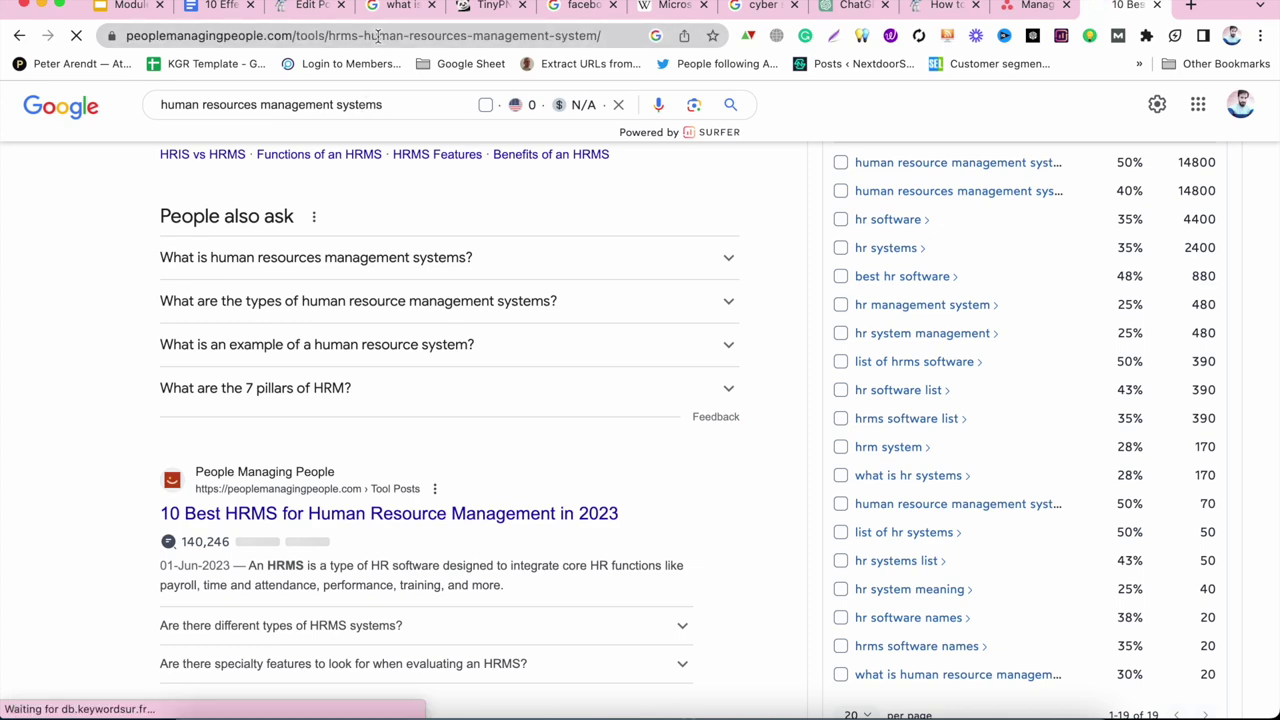
left_click(376, 36)
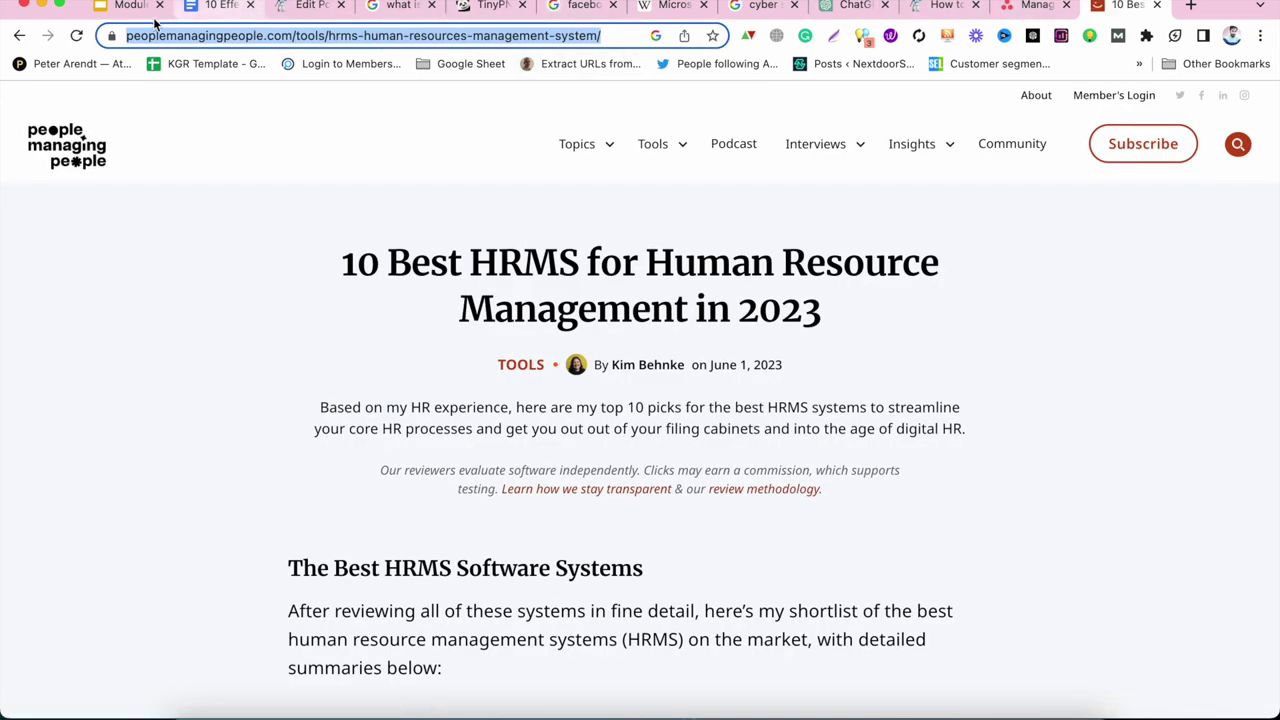
left_click(310, 6)
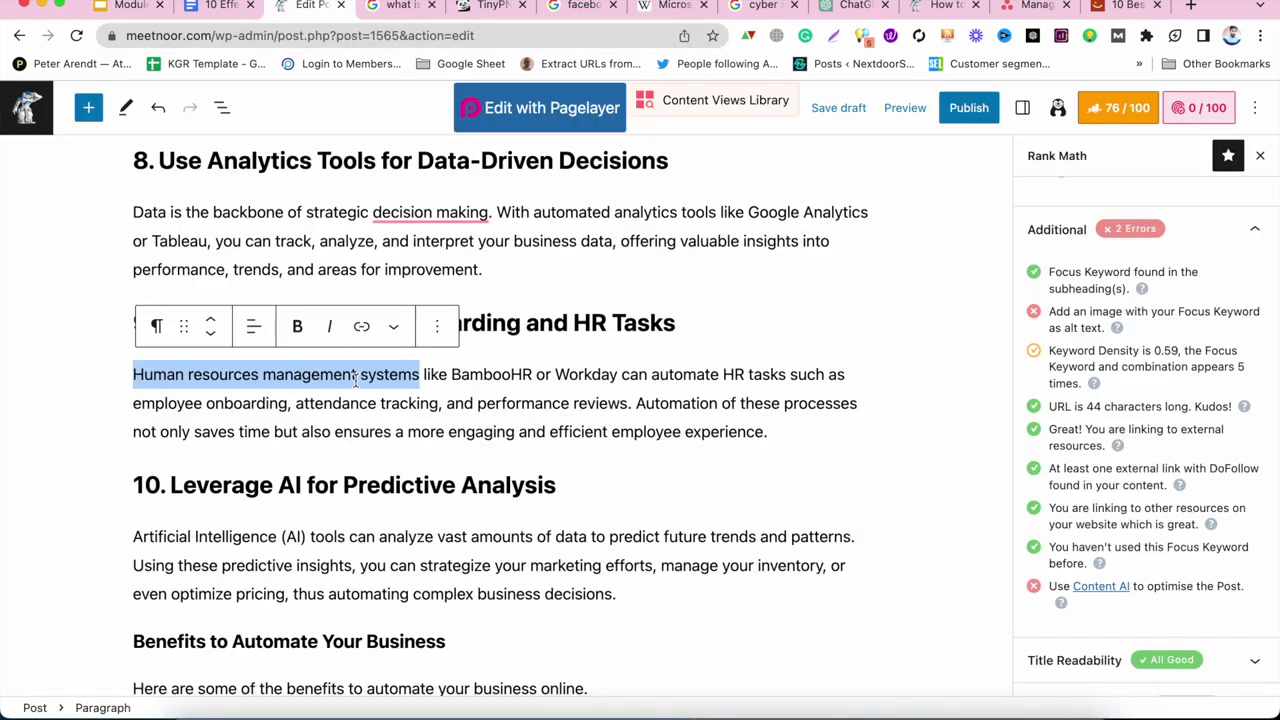
key("super+v")
left_click(481, 402)
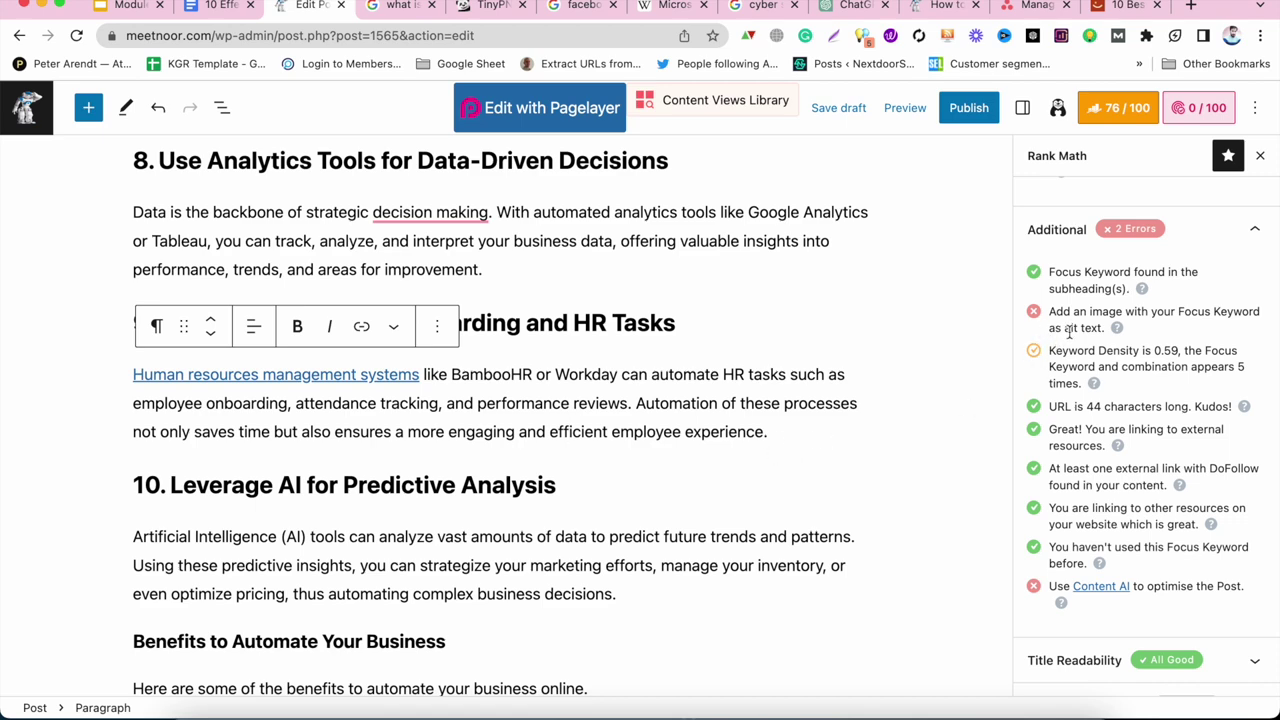
Open Canva in the Facebook search tab and create a custom-size design of 1280 × 769 px.
scroll(754, 430, "down", 1)
scroll(754, 430, "up", 1)
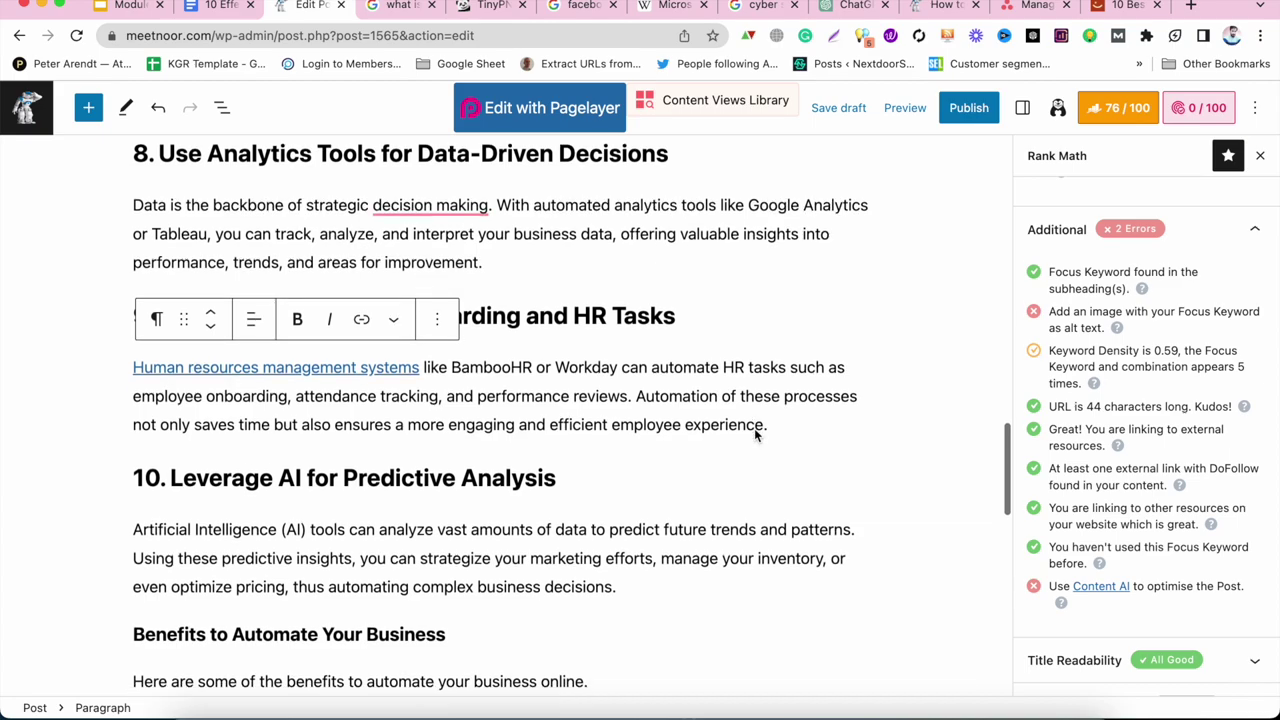
scroll(754, 430, "down", 2)
scroll(756, 435, "up", 20)
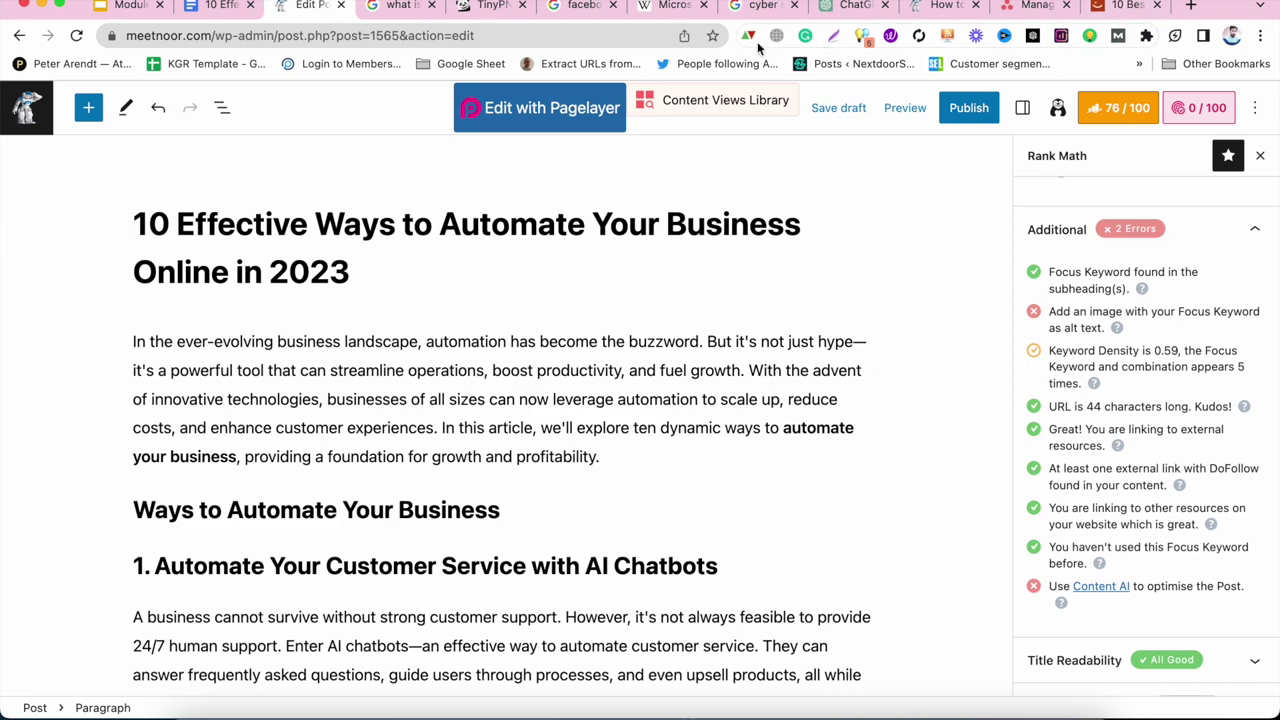
left_click(583, 8)
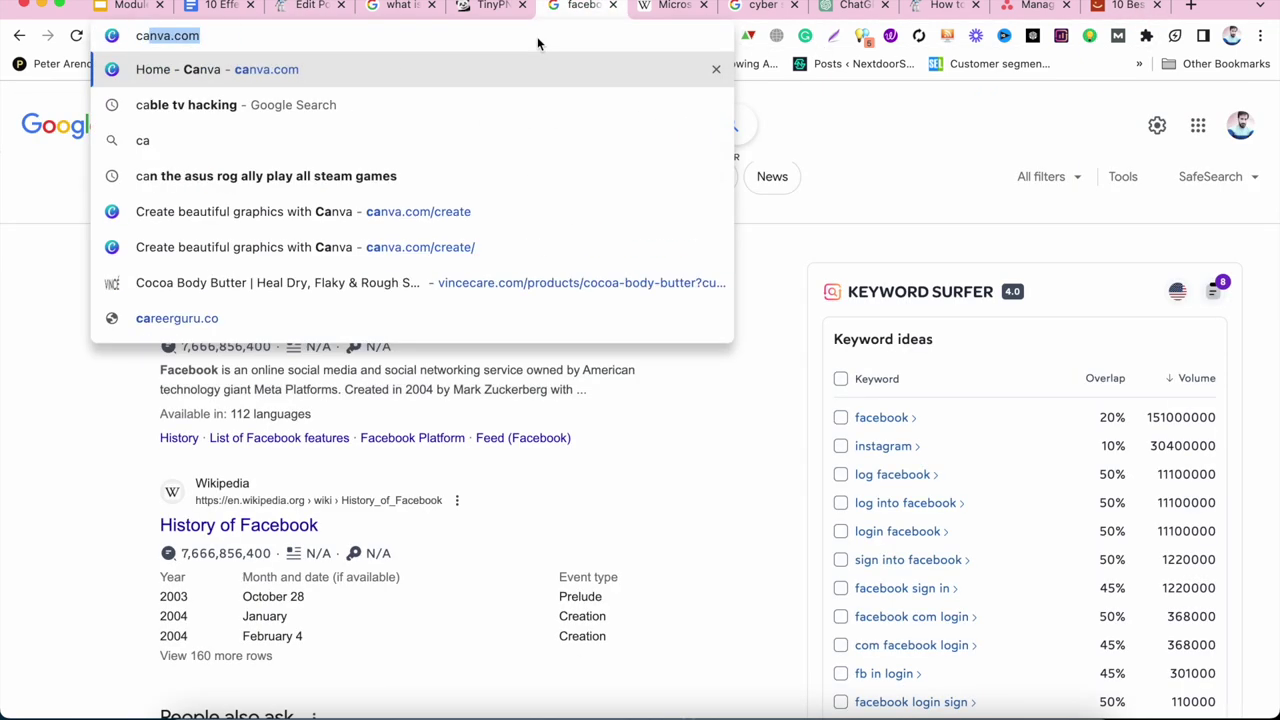
key("Return")
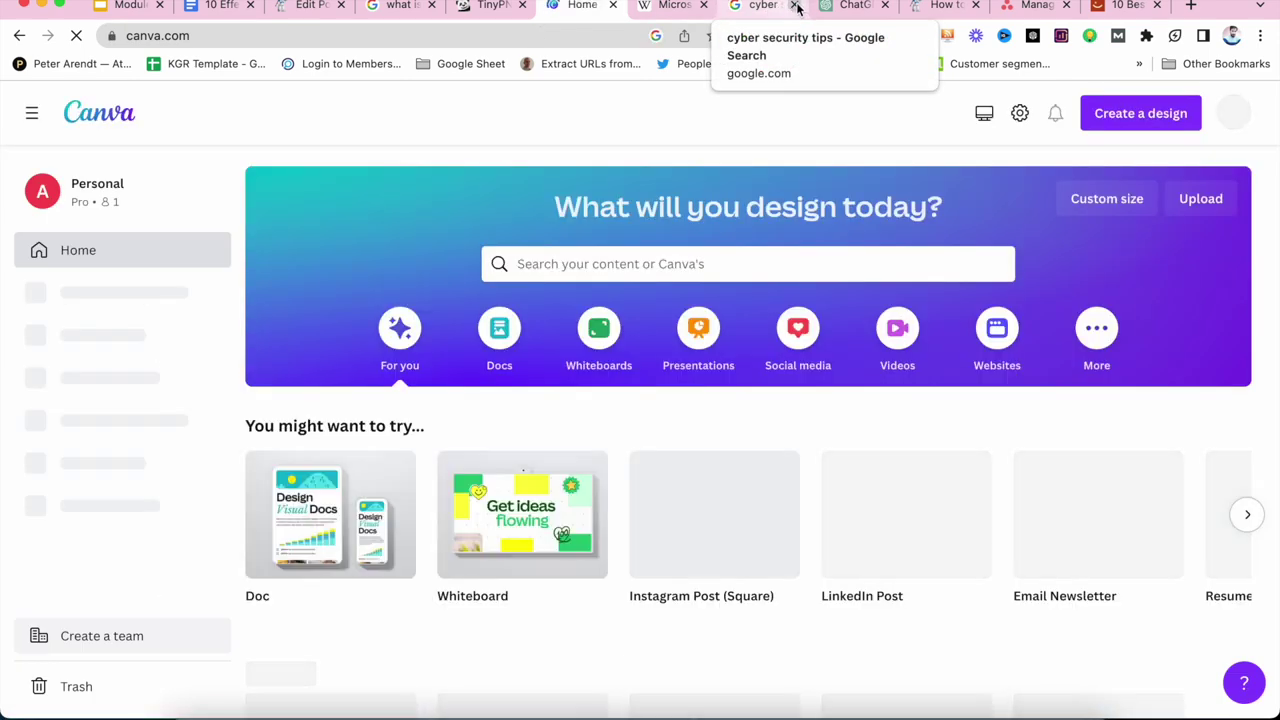
left_click(1146, 120)
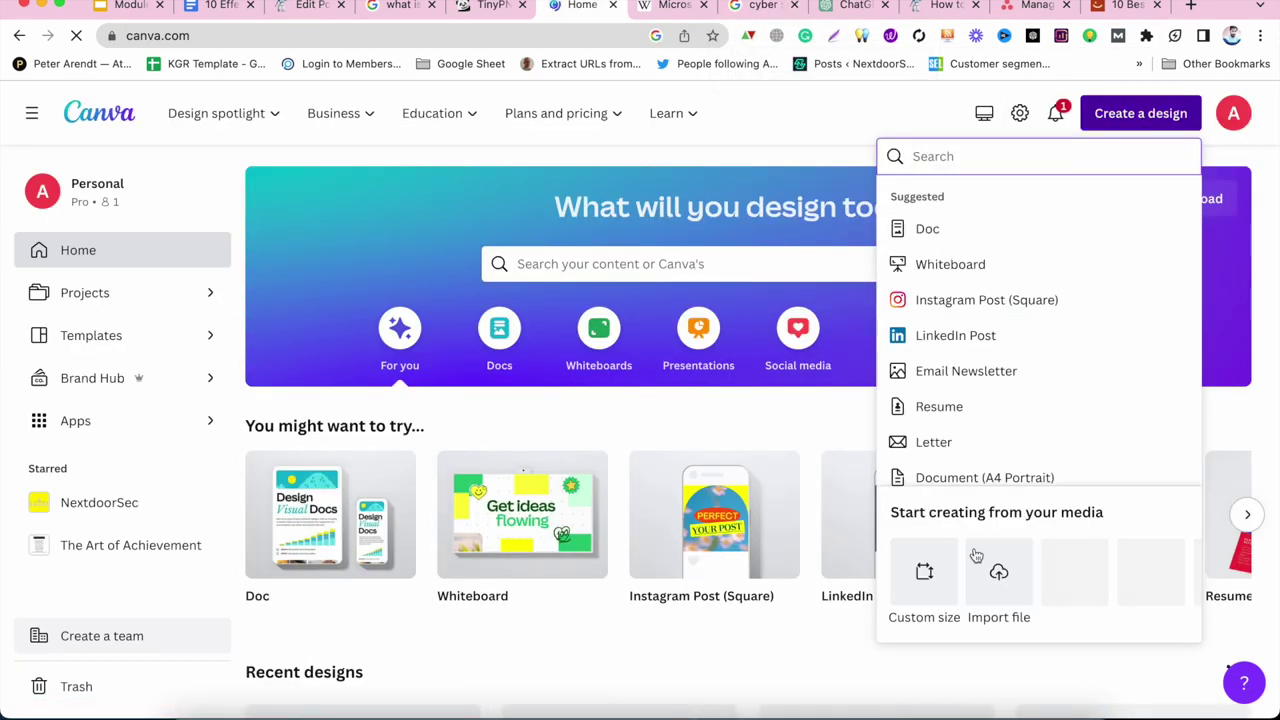
left_click(924, 572)
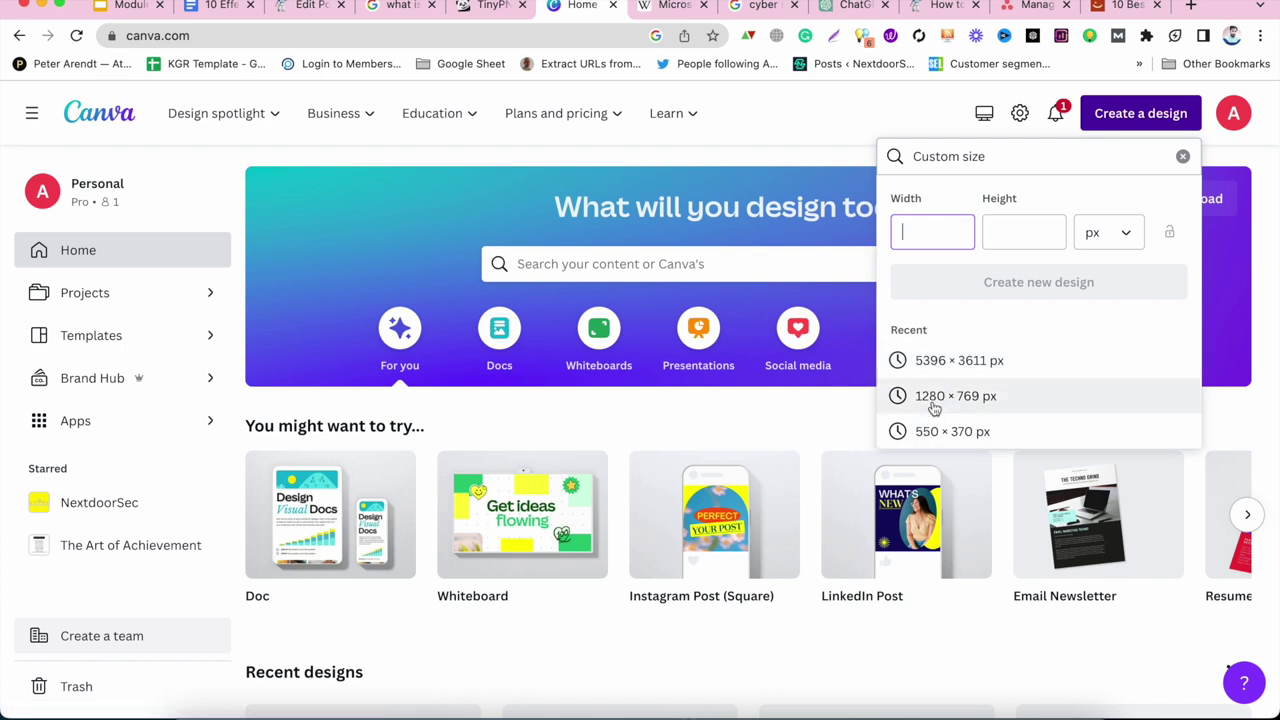
left_click(933, 398)
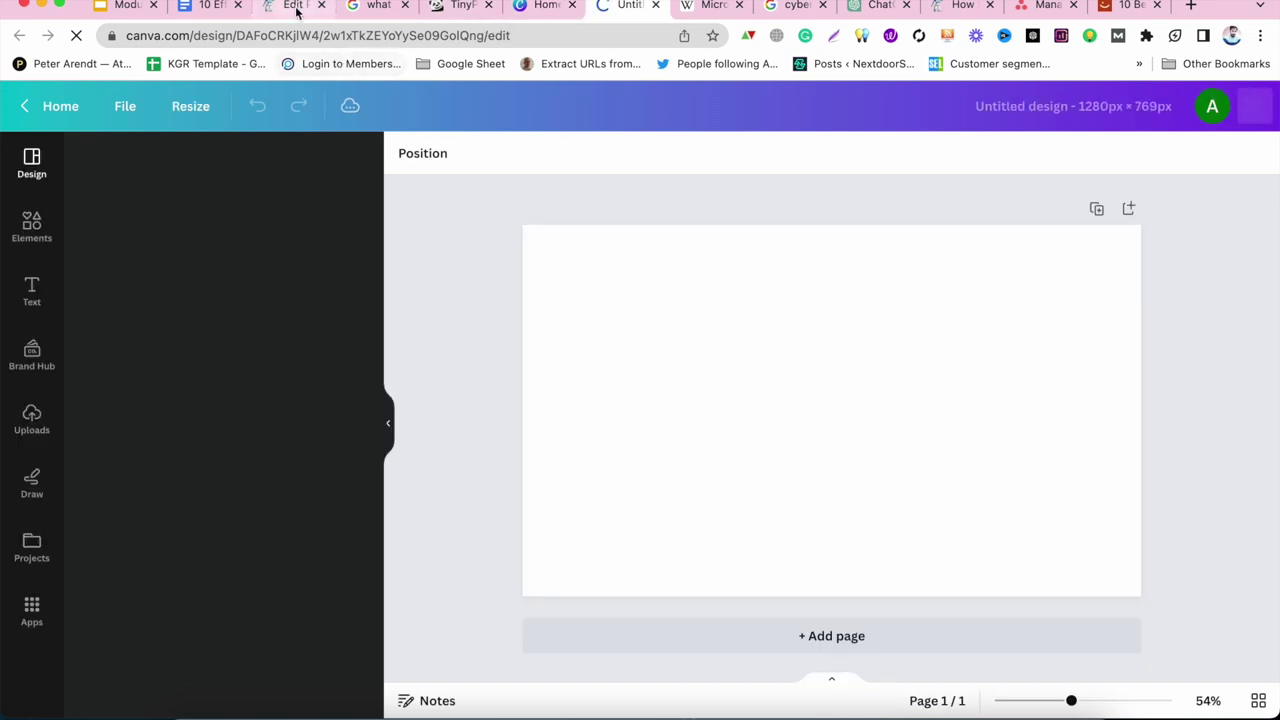
Copy "Ways to Automate Your Business Online" from the WordPress post title and return to the blank Canva design.
left_click(296, 8)
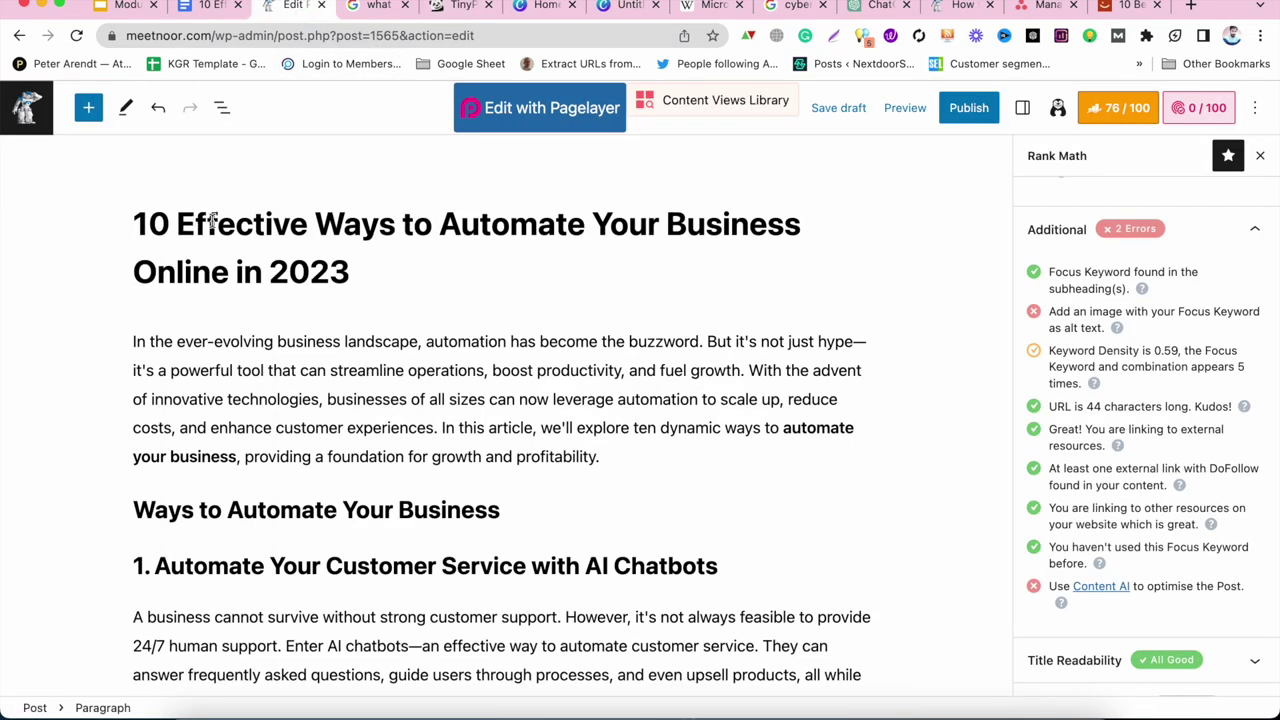
left_click(316, 224)
left_click_drag(320, 223, 225, 279)
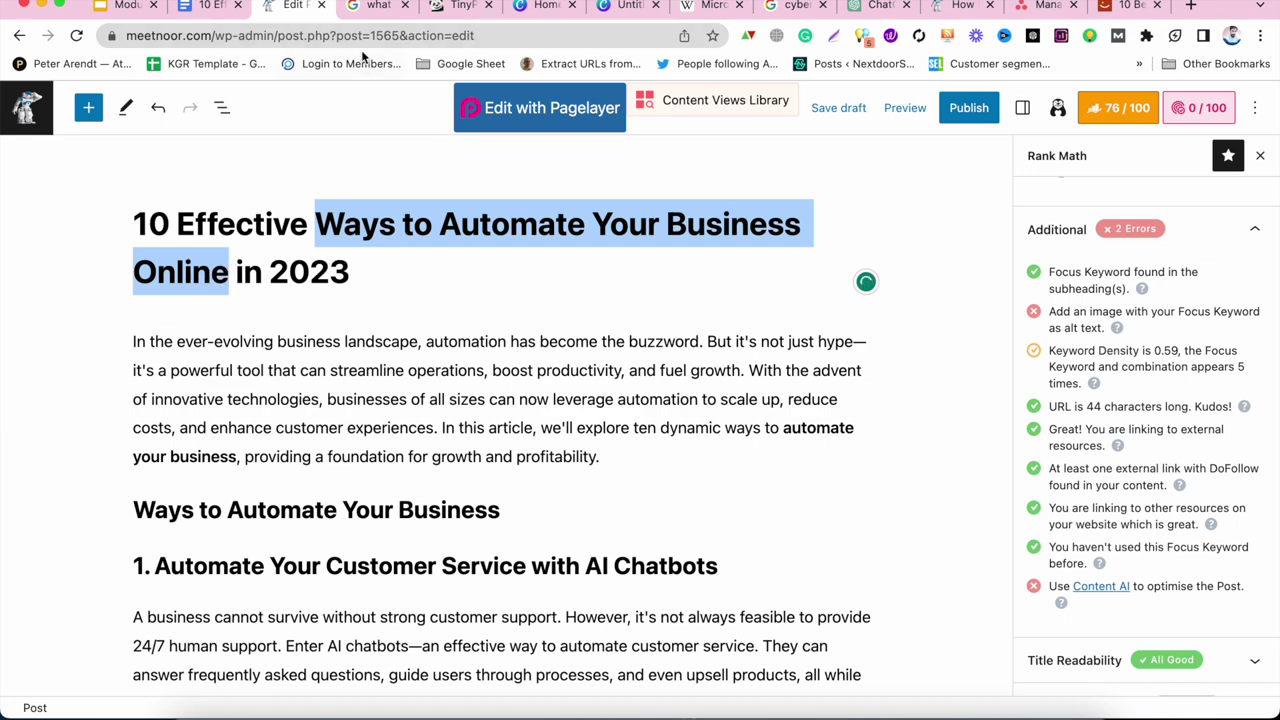
left_click(628, 6)
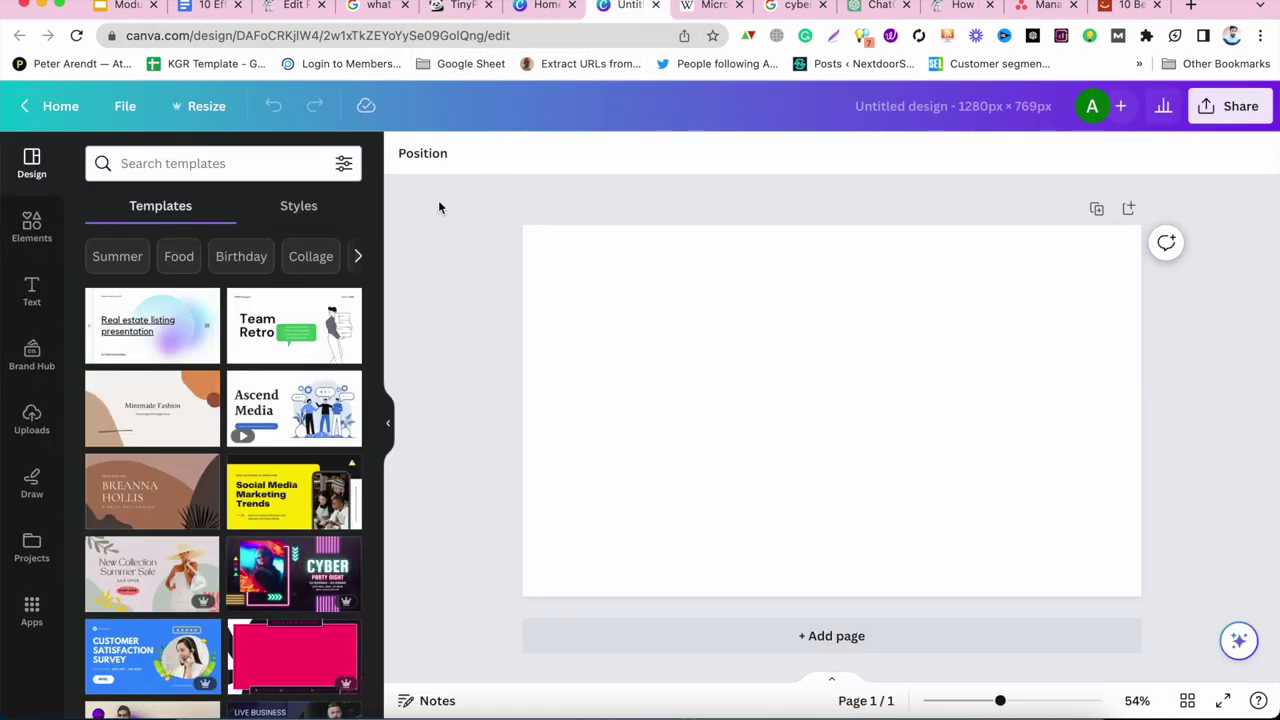
Search Canva's elements for "automation" and fill the page with the photo of hands on a laptop with white gears.
left_click(31, 226)
left_click(223, 163)
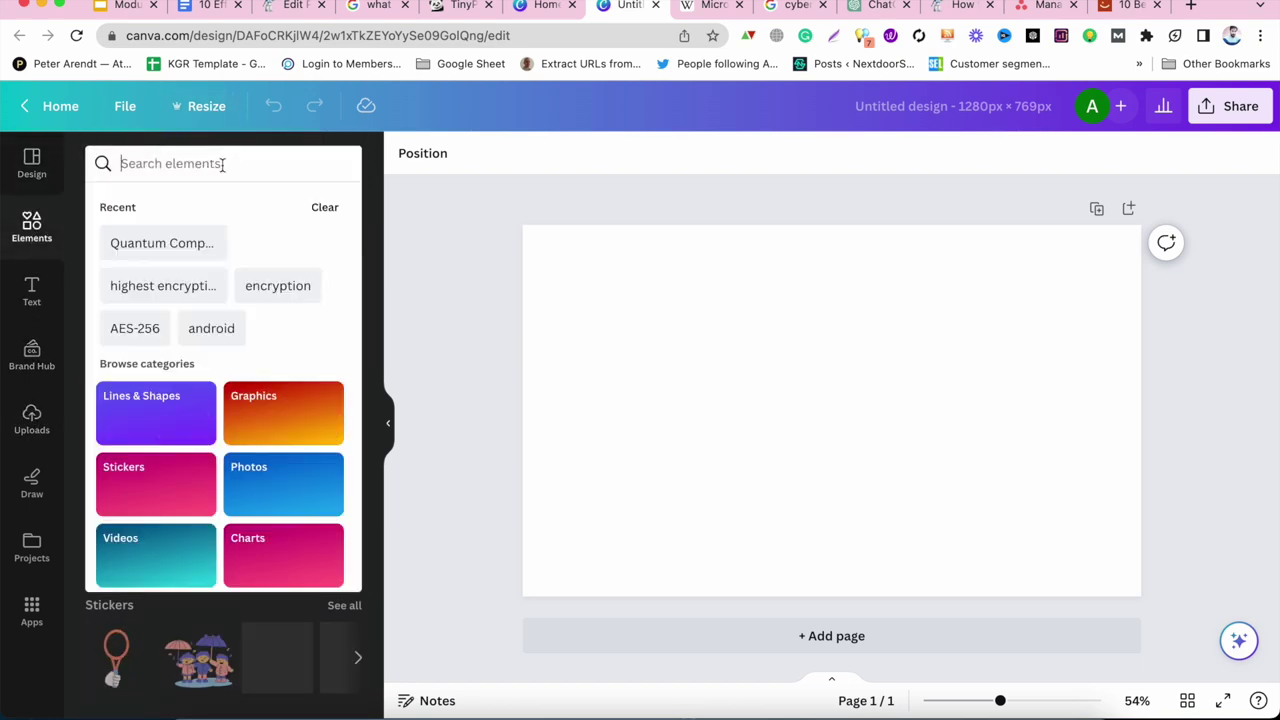
type("automation")
key("Return")
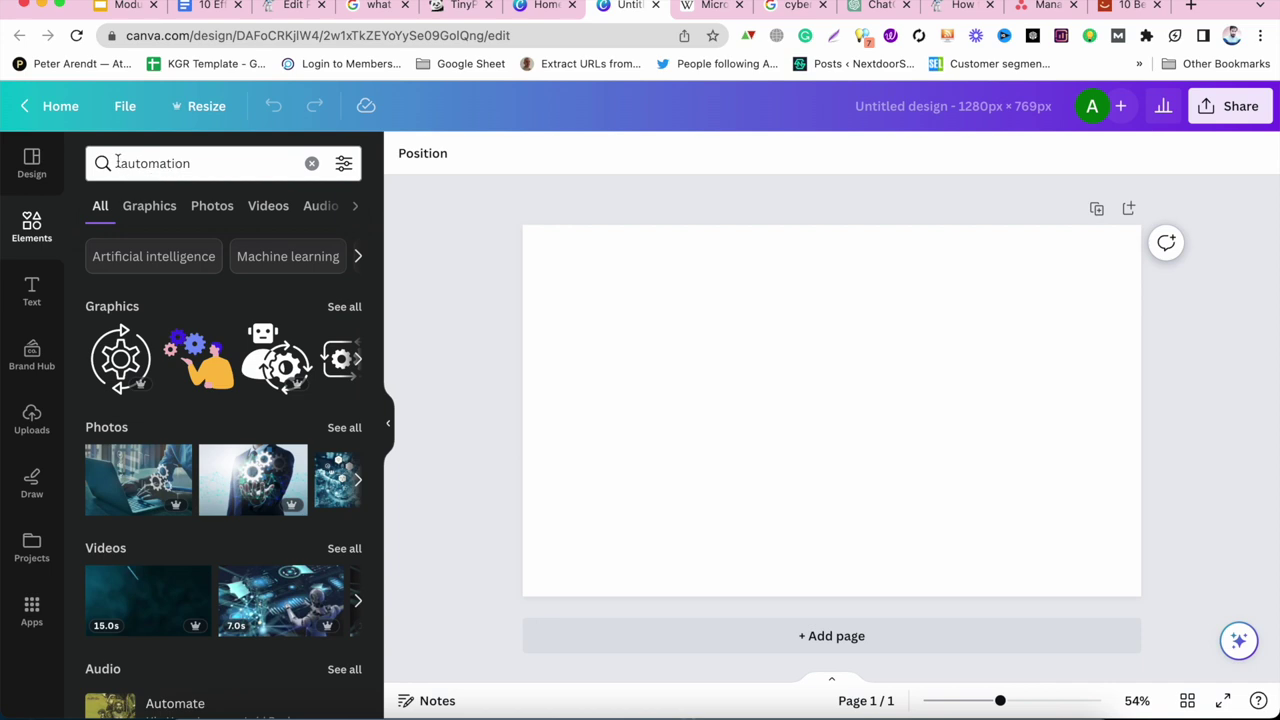
left_click_drag(253, 470, 216, 457)
left_click_drag(137, 473, 552, 260)
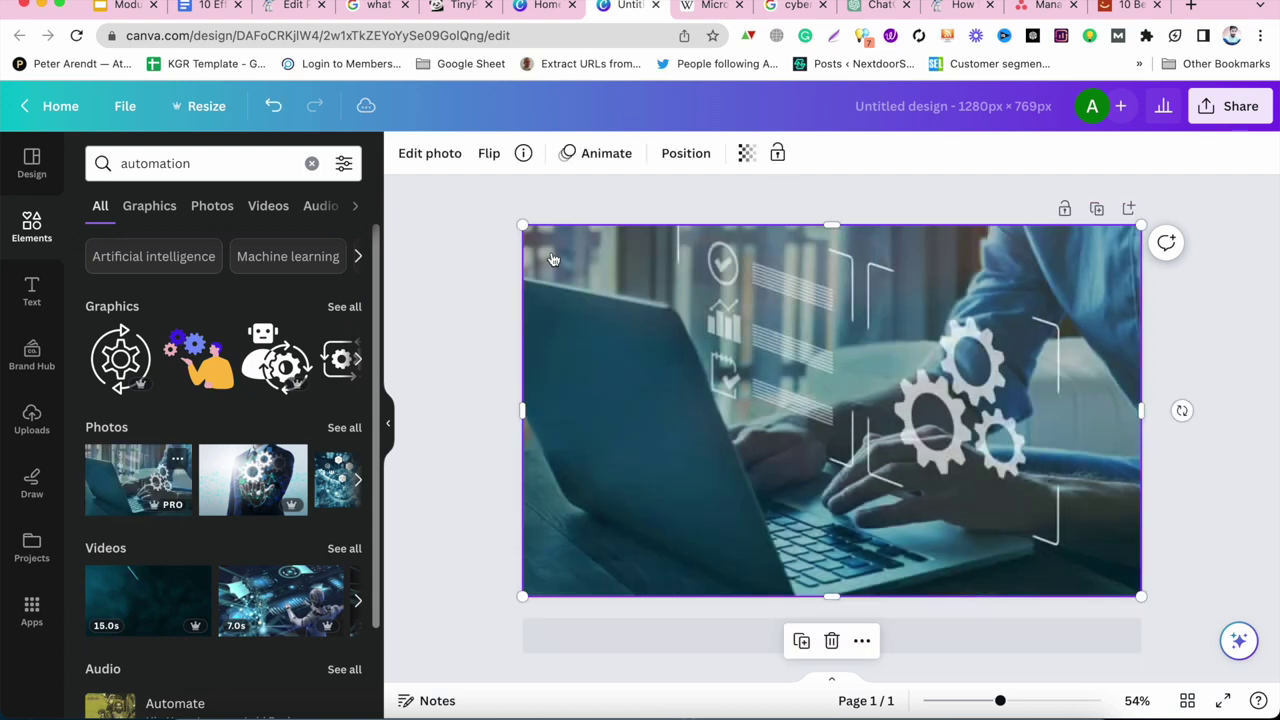
Name the design "Ways to Automate Your Business Online" and download it as a PNG.
left_click(1197, 343)
left_click(935, 105)
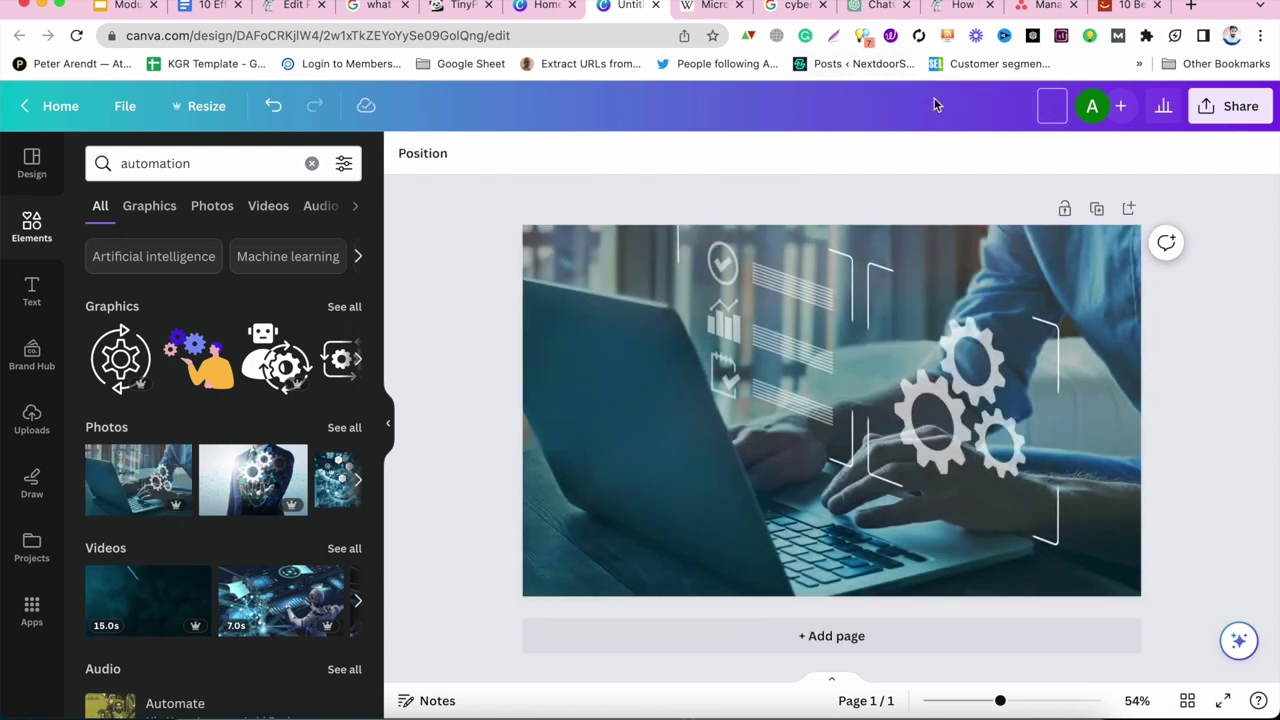
type("Ways to Automate Your Business Online")
key("Return")
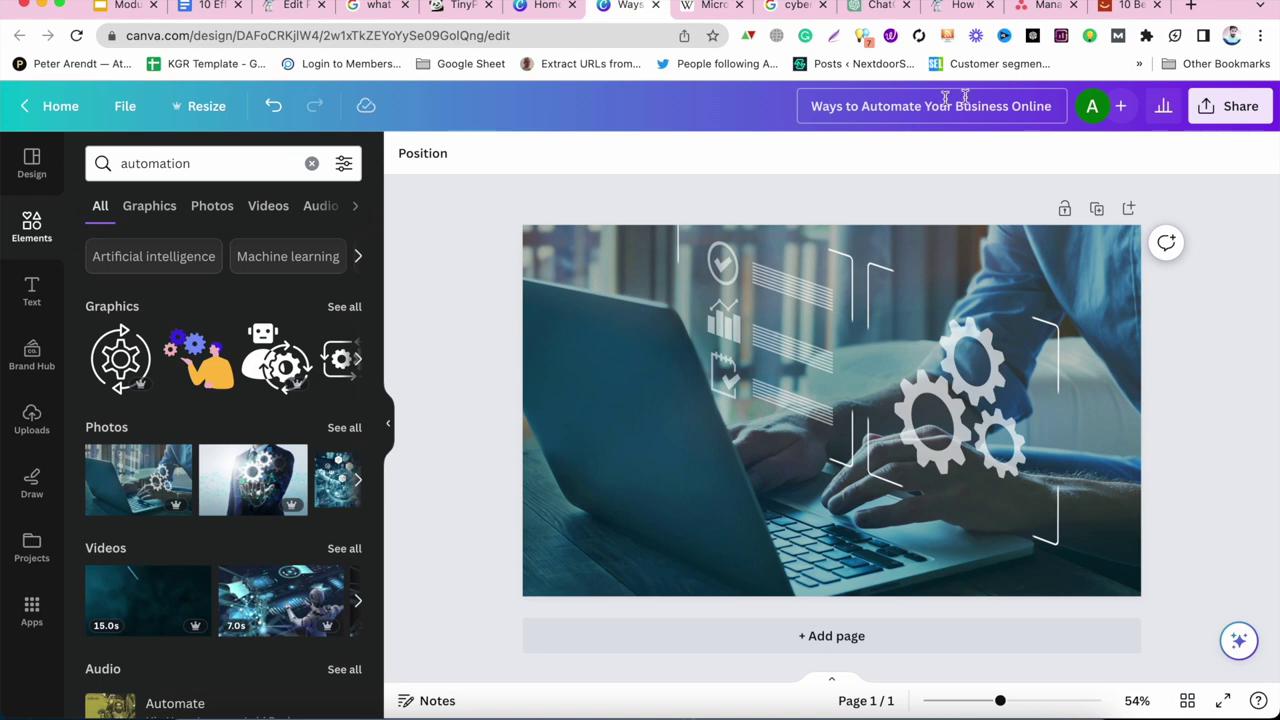
left_click(1229, 106)
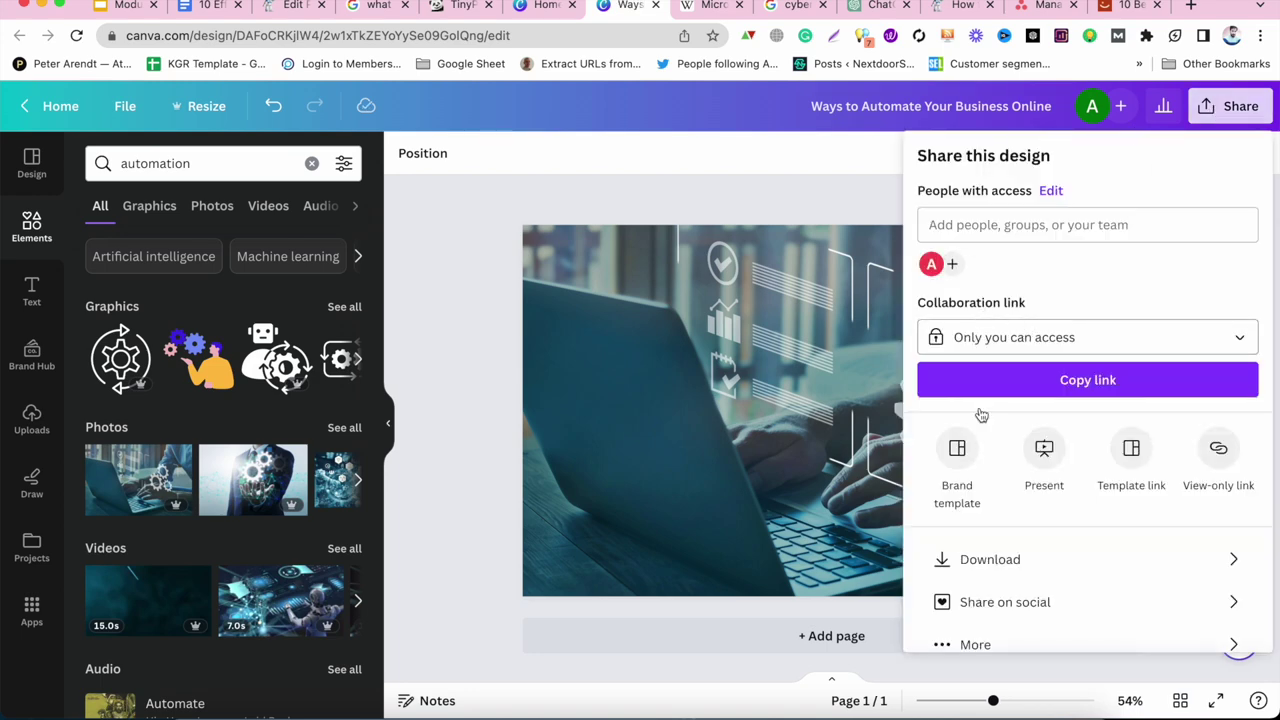
left_click(977, 557)
left_click(1055, 448)
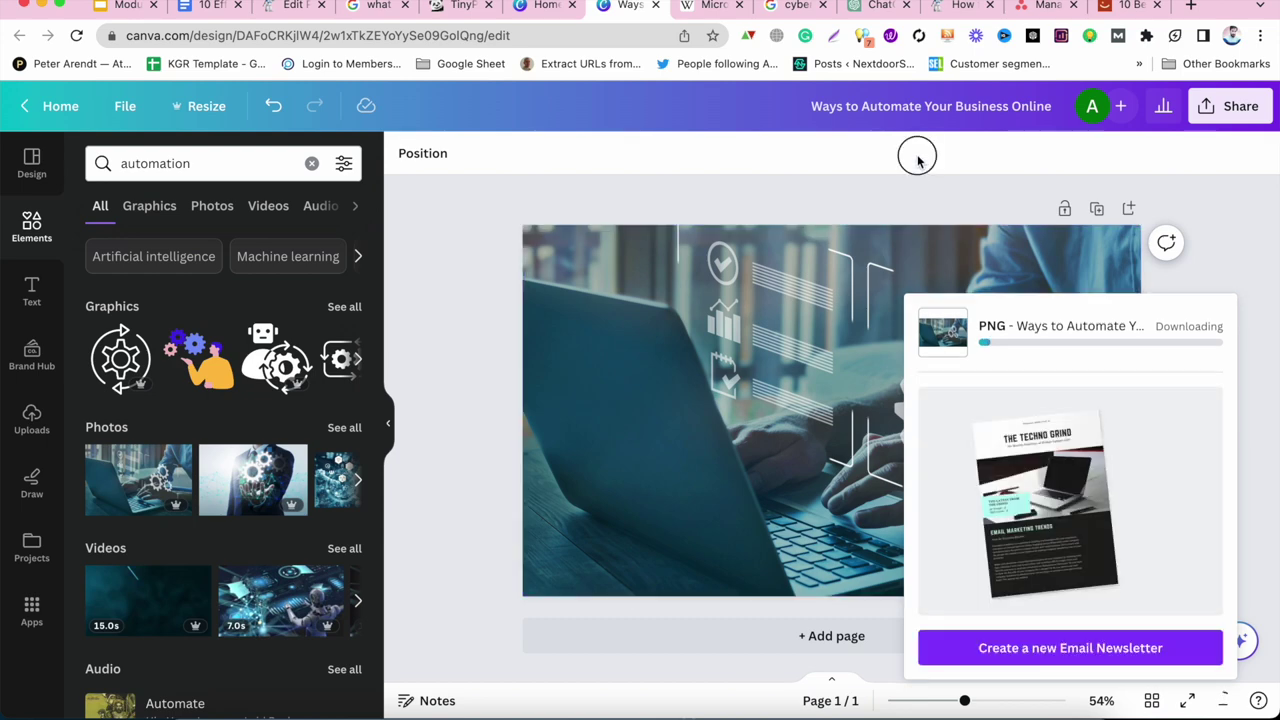
left_click(917, 157)
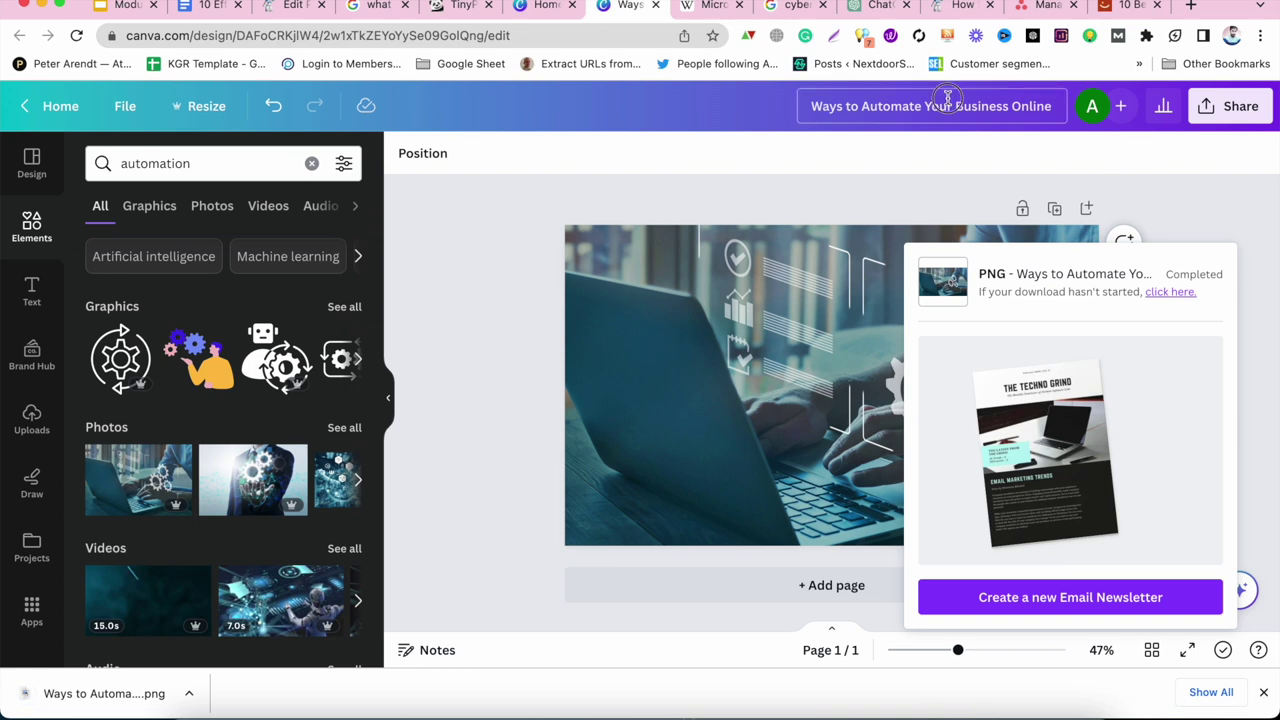
Replace the laptop photo on the page with the automation photo of orange robotic arms in a factory.
left_click(826, 266)
left_click(803, 327)
key("Delete")
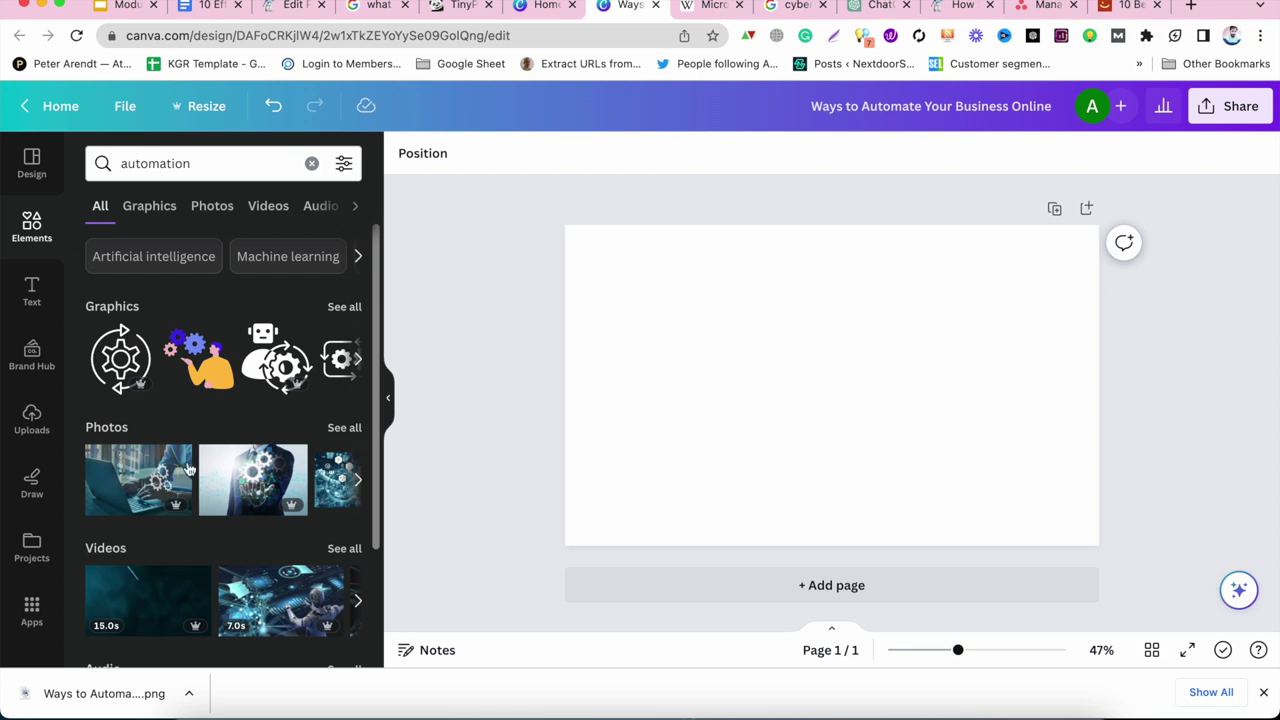
scroll(180, 470, "down", 1)
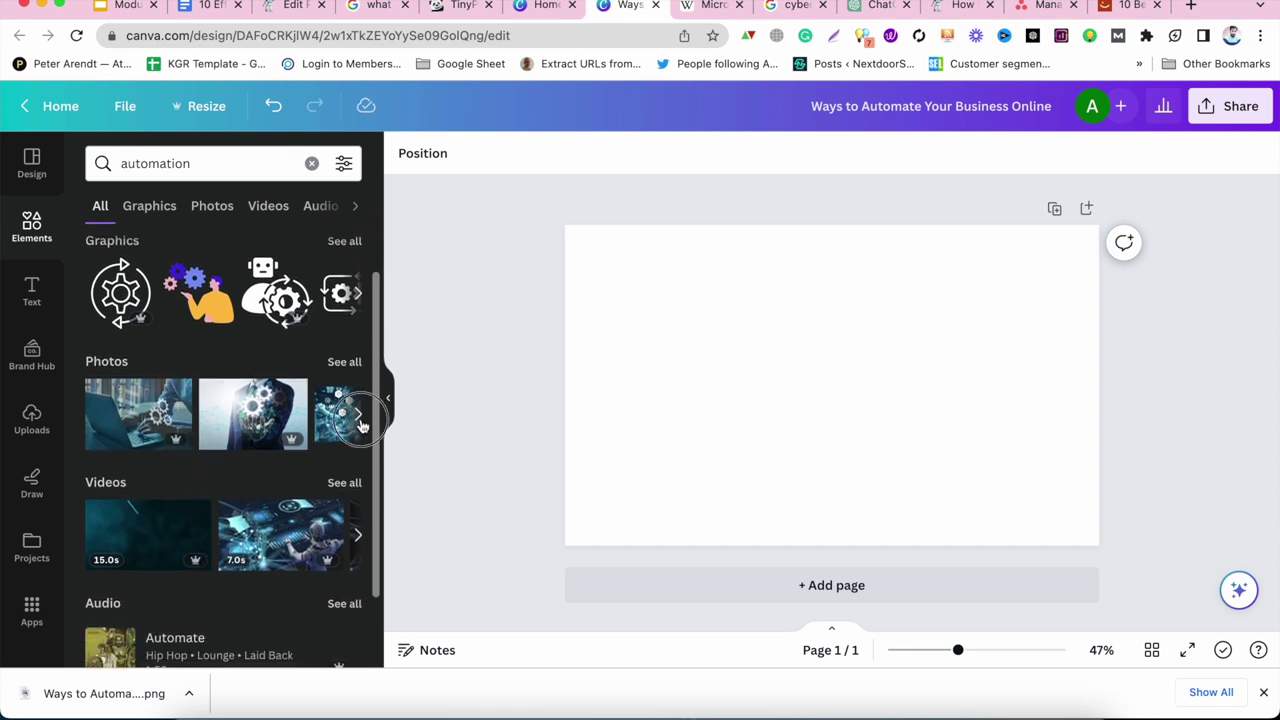
left_click(358, 416)
left_click_drag(266, 430, 630, 245)
left_click(1245, 368)
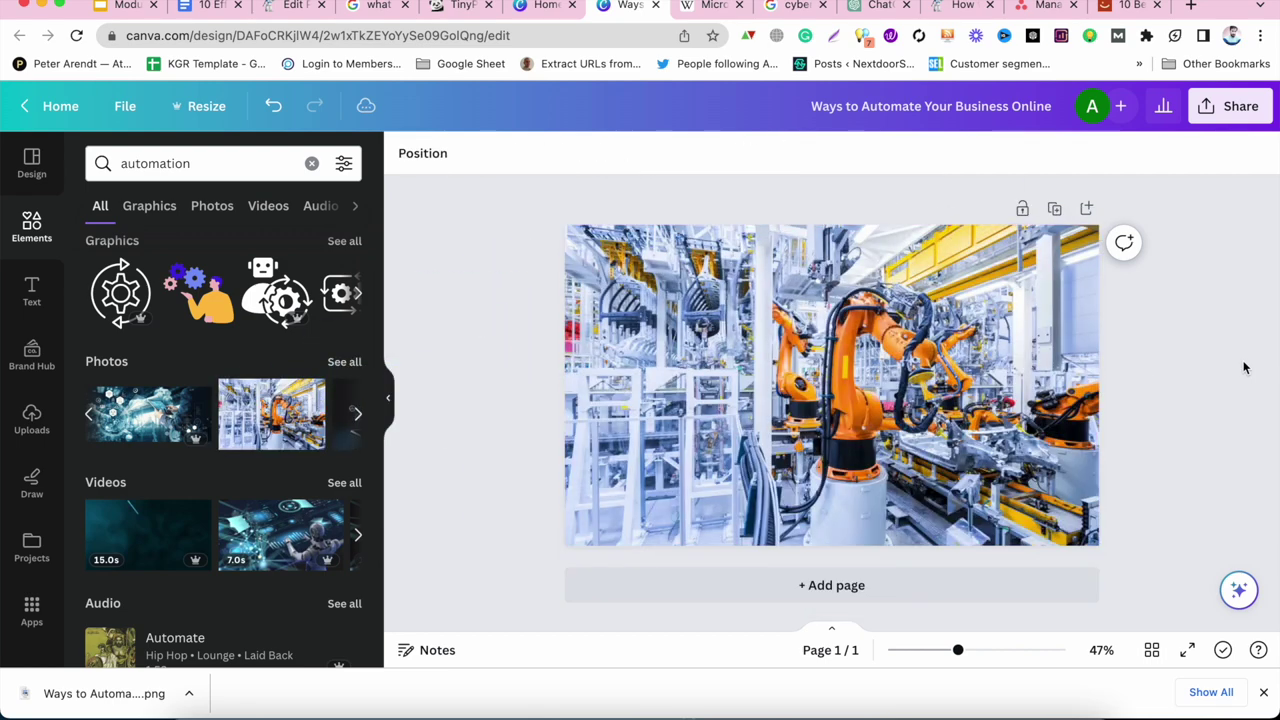
Rename the design "Ways to Automate Your Business Online2" and download the factory image as a PNG.
left_click(1035, 106)
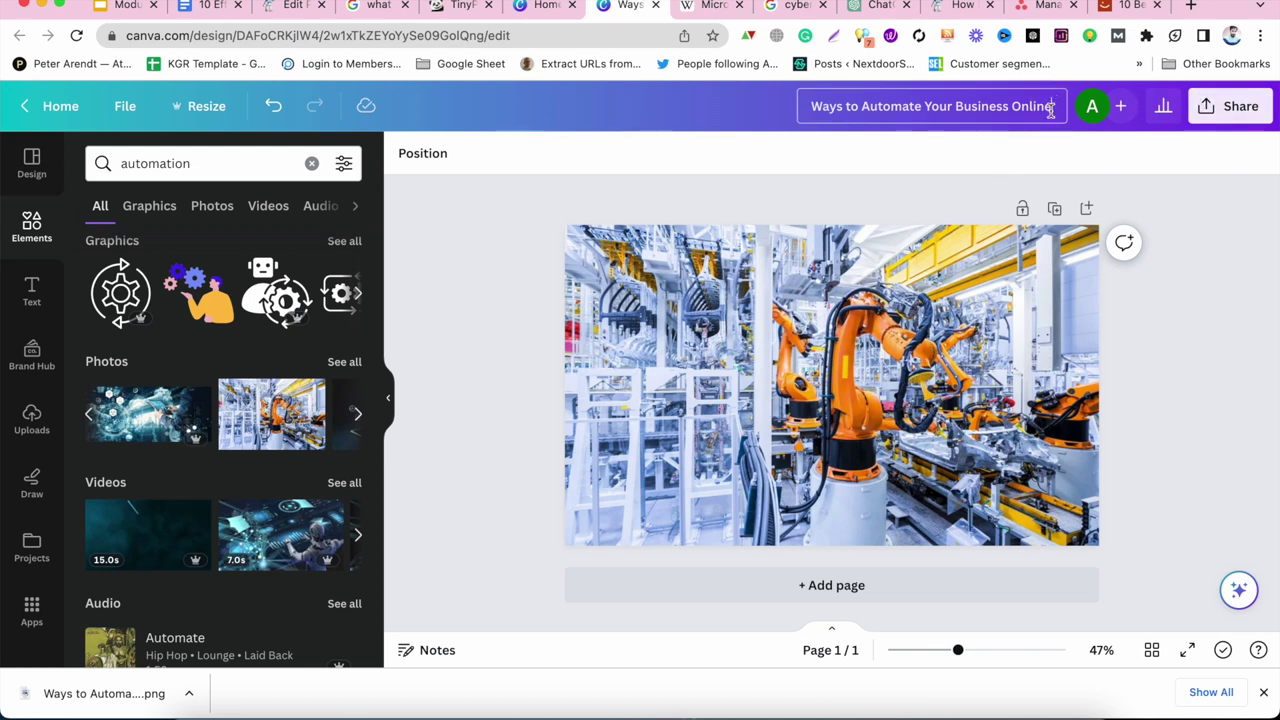
type("2")
left_click(1230, 106)
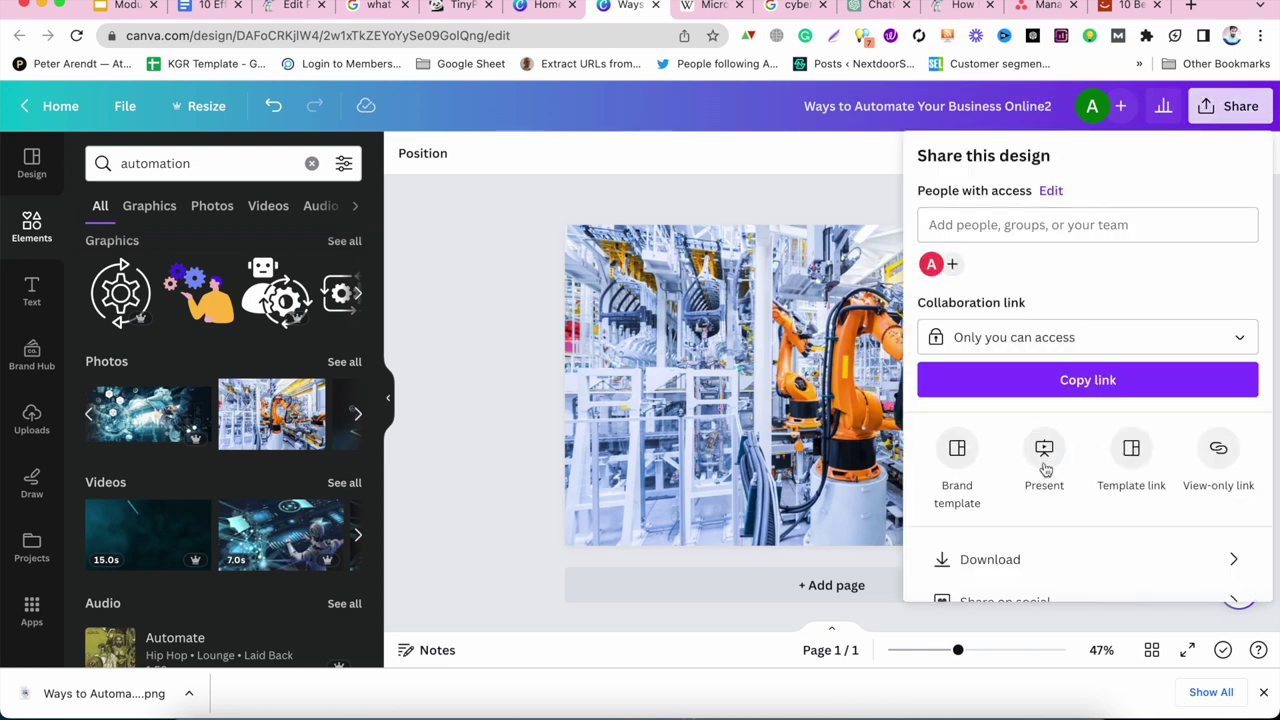
left_click(970, 556)
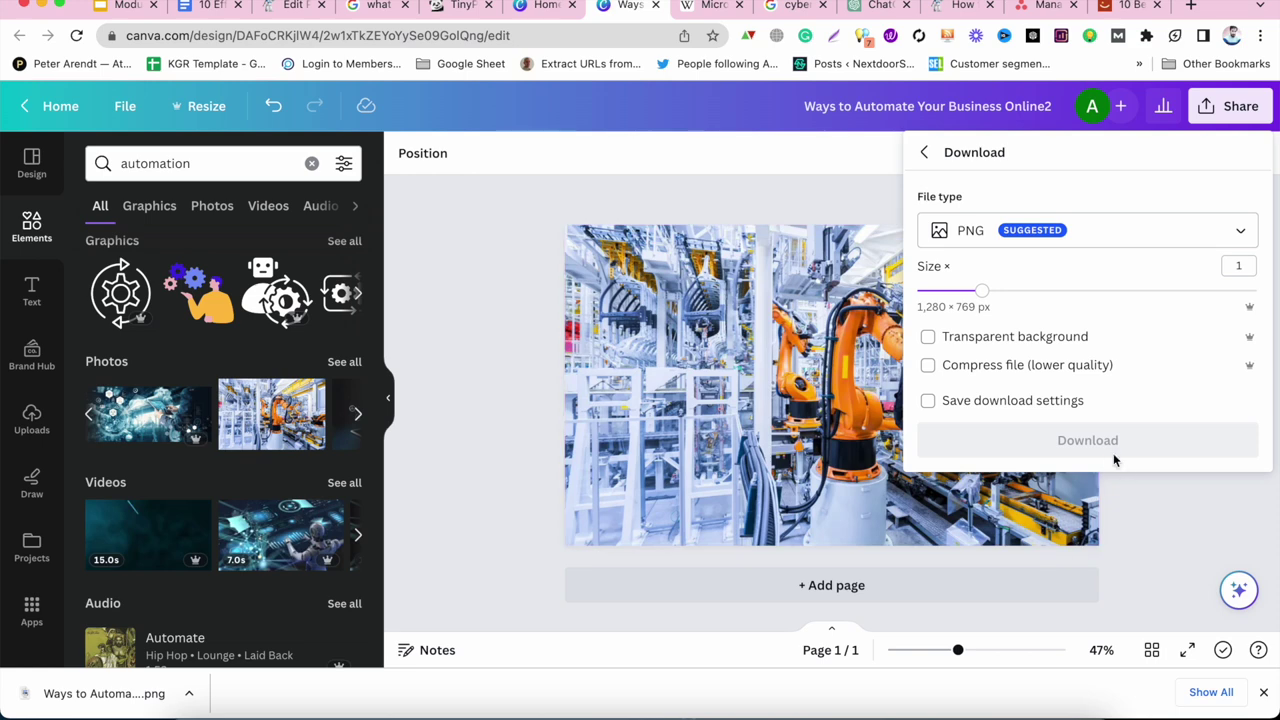
left_click(1053, 455)
left_click(474, 391)
Replace the factory photo with the photo of a suited man pointing at the word "Automation", filling the page.
left_click(358, 416)
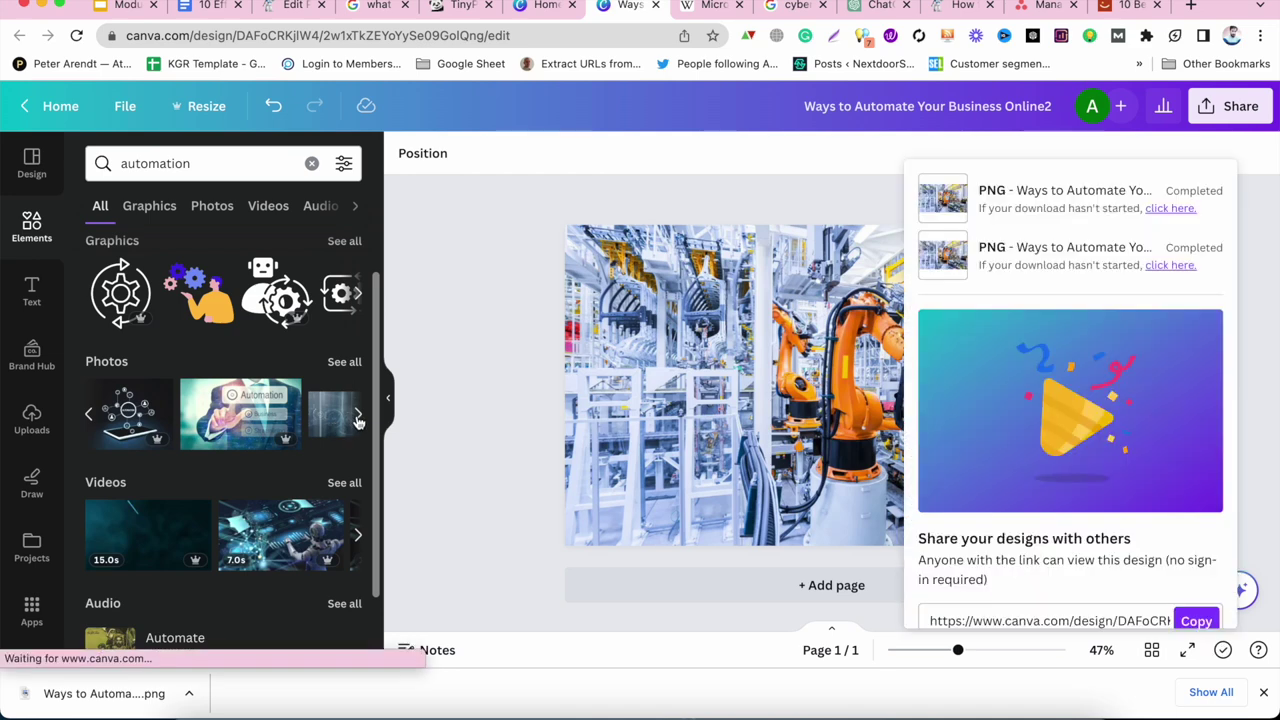
left_click(356, 418)
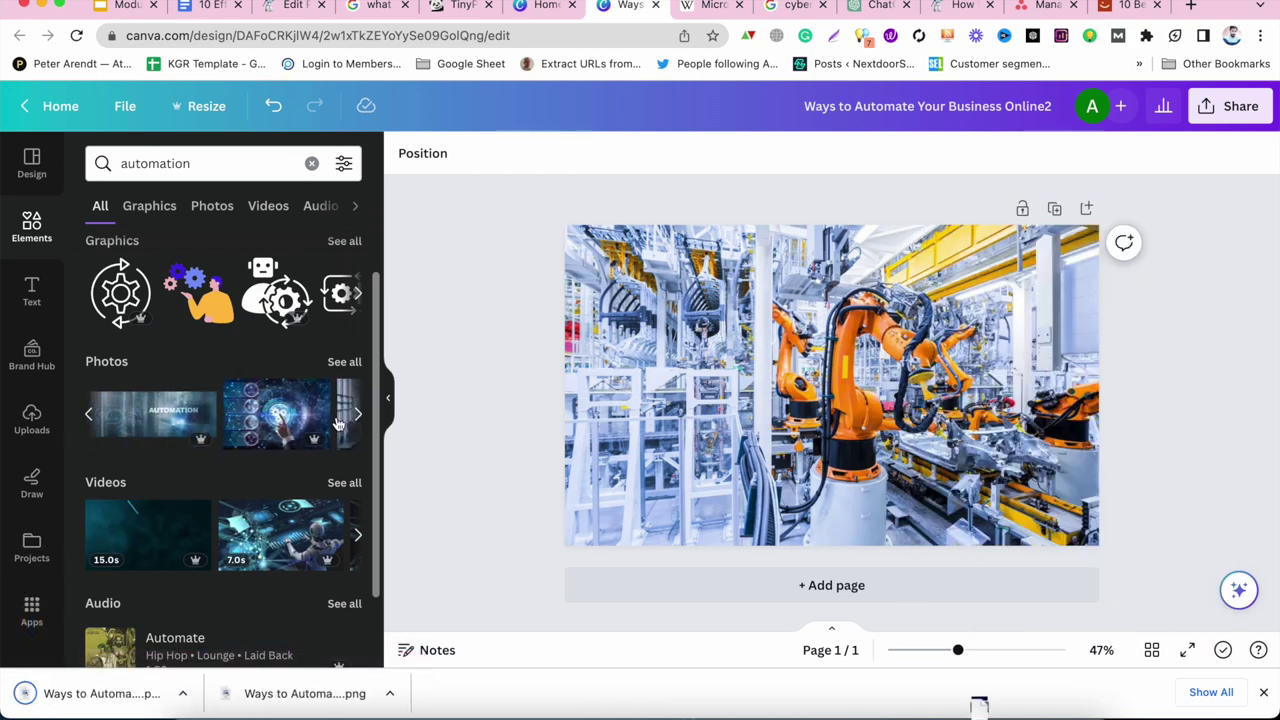
left_click(88, 414)
key("Delete")
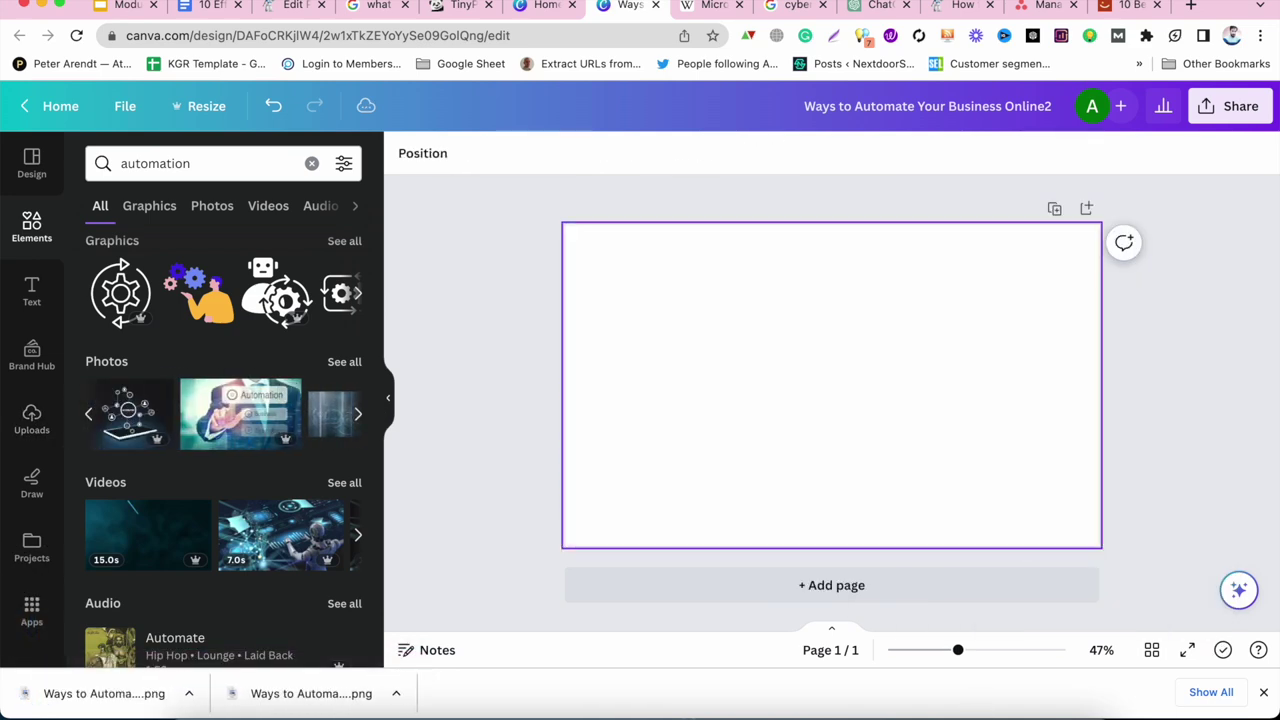
left_click_drag(276, 432, 583, 323)
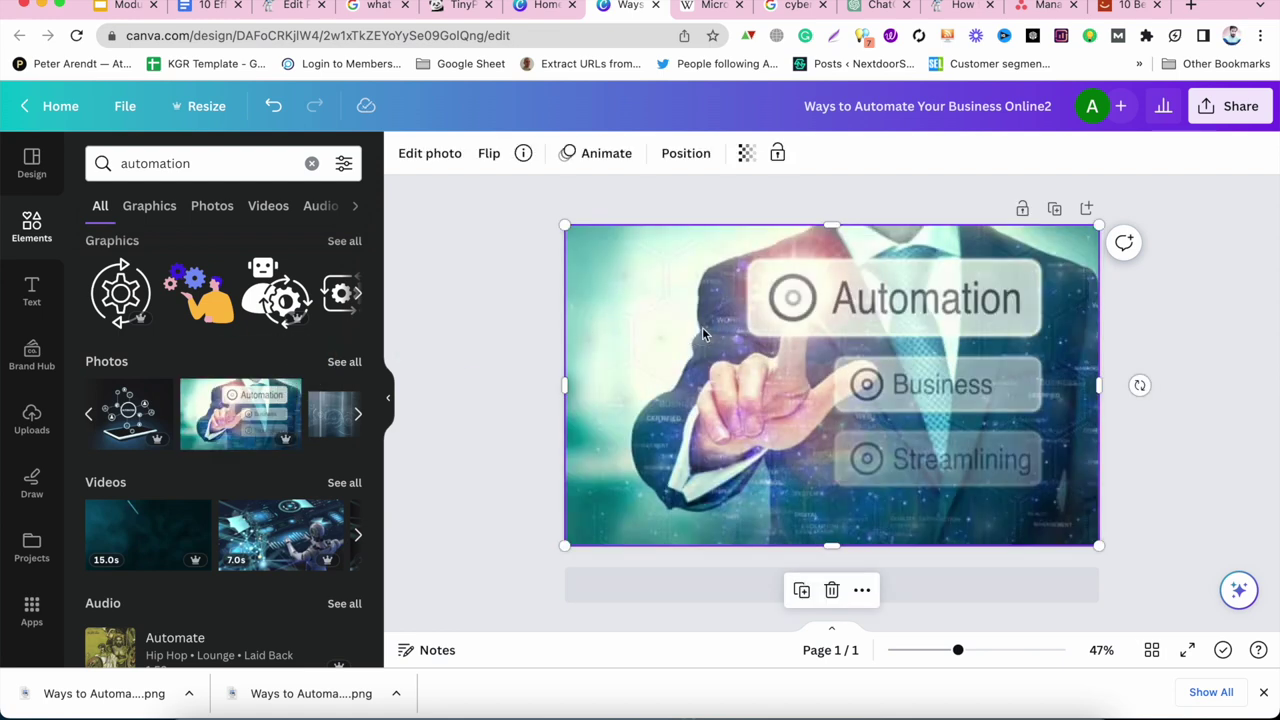
Rename the design "Ways to Automate Your Business Online3" and download the suited-man image as a PNG.
left_click(1045, 108)
key("BackSpace")
type("3")
left_click(1230, 106)
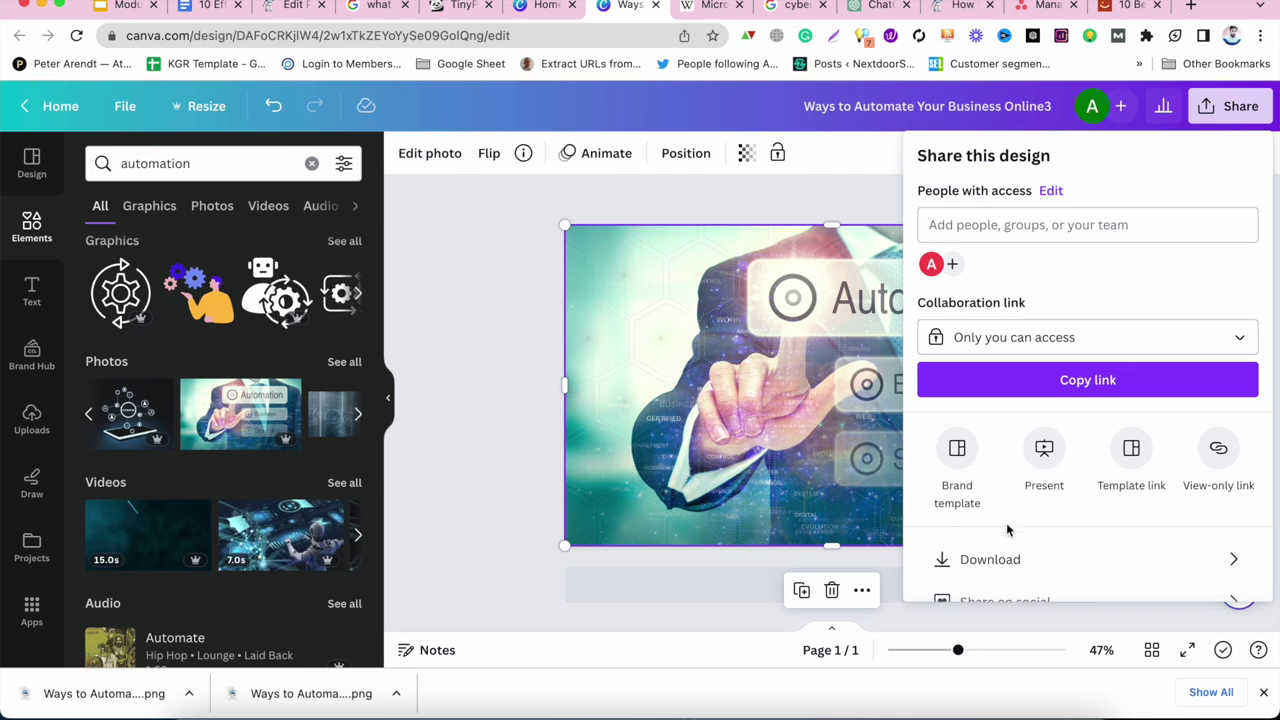
left_click(975, 559)
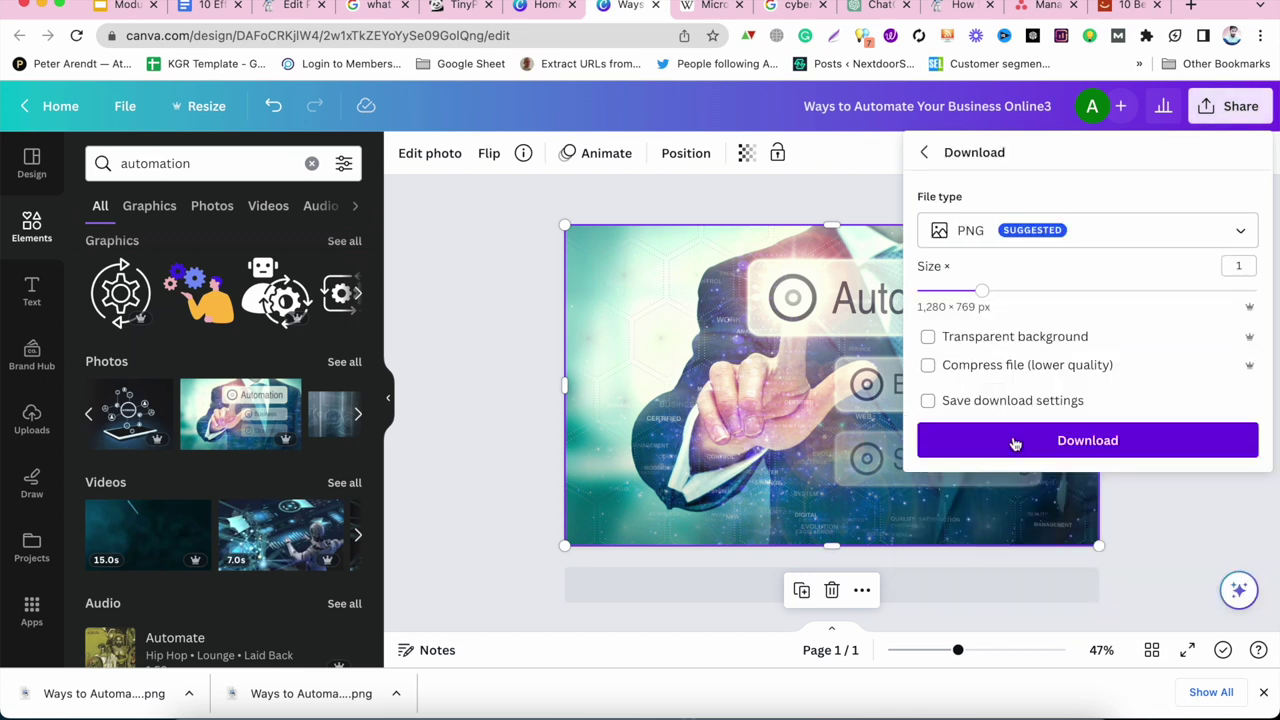
left_click(1014, 442)
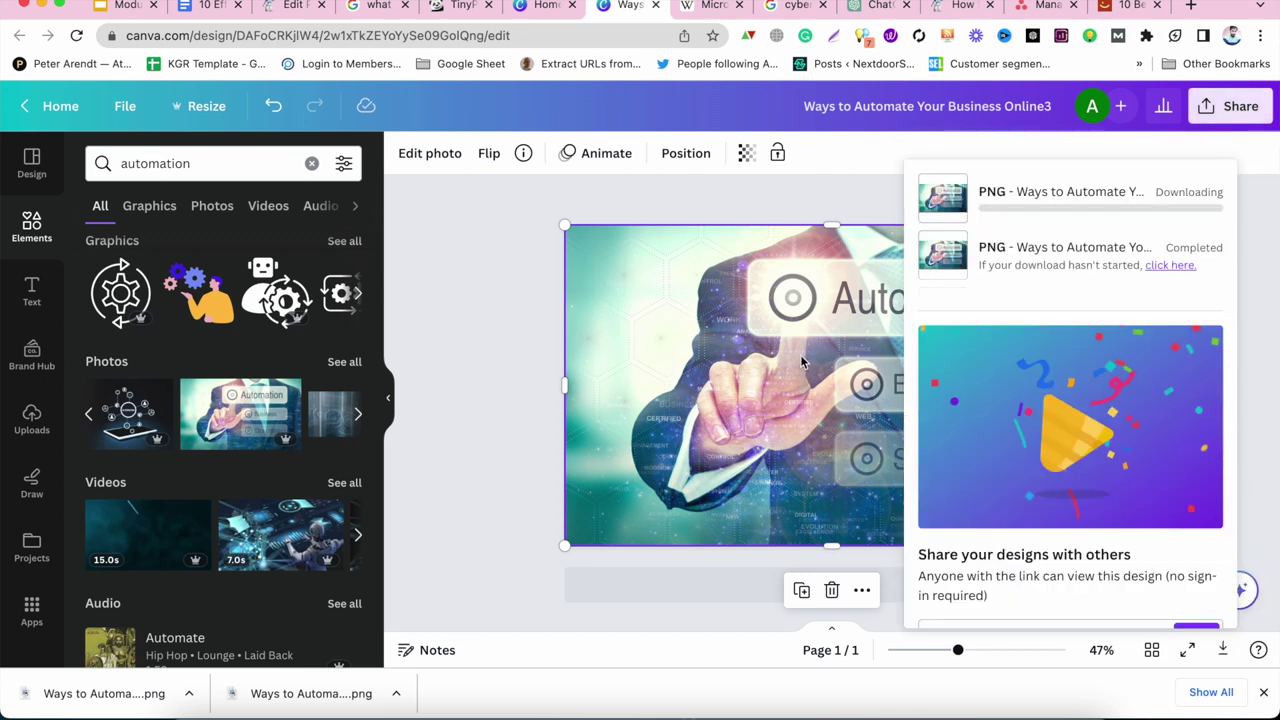
Open YouTube in the cyber security tips tab, search for "how touaotme business online" and look through the results.
left_click(797, 12)
left_click(566, 35)
type("you")
key("Return")
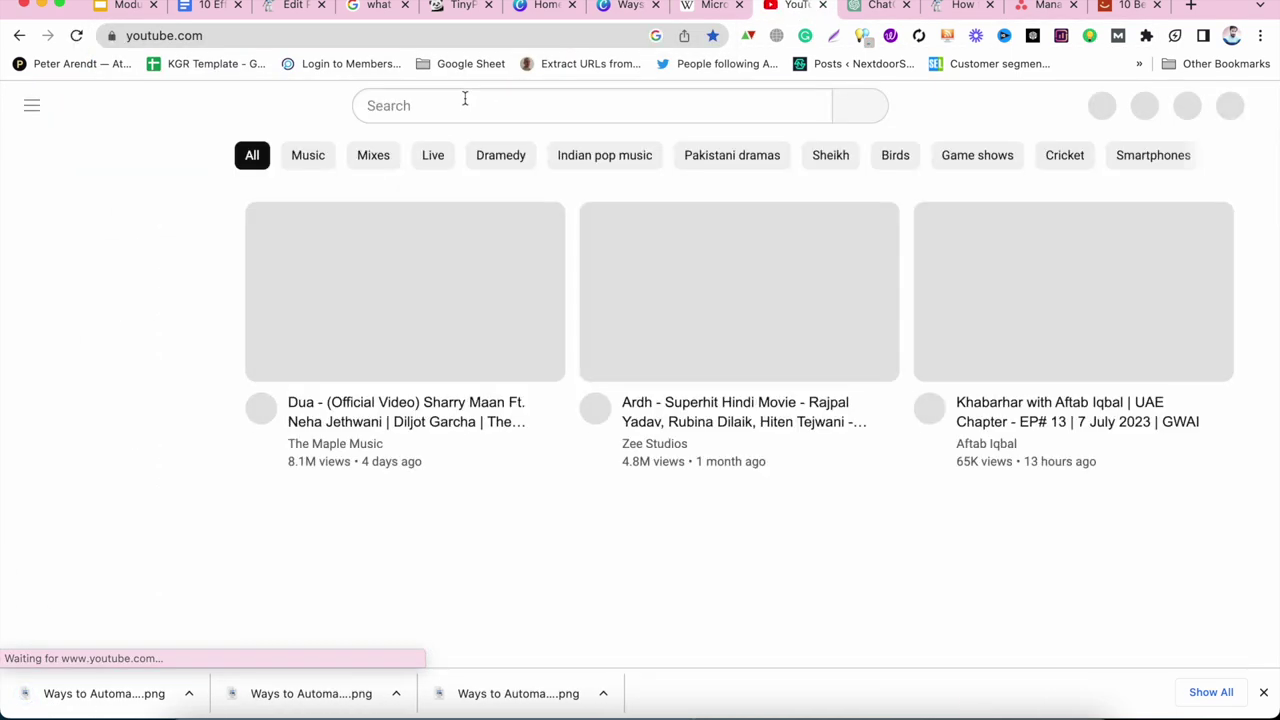
left_click(465, 98)
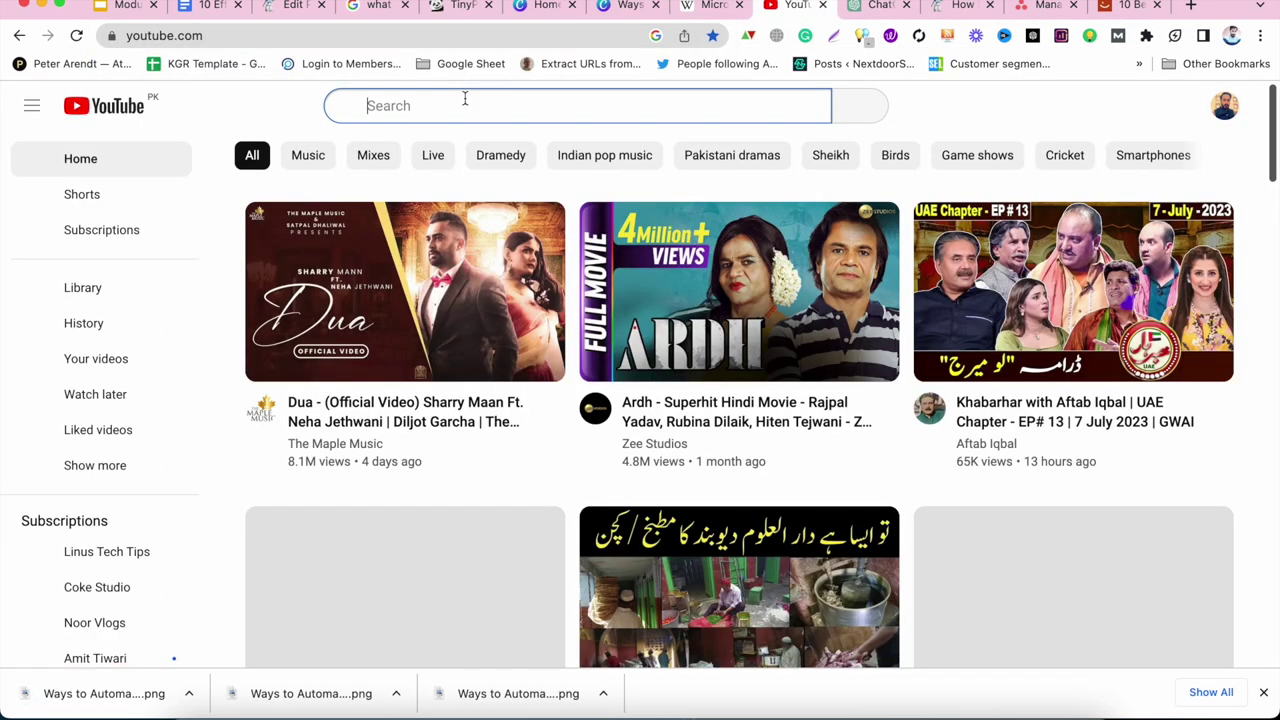
type("how touaotme ")
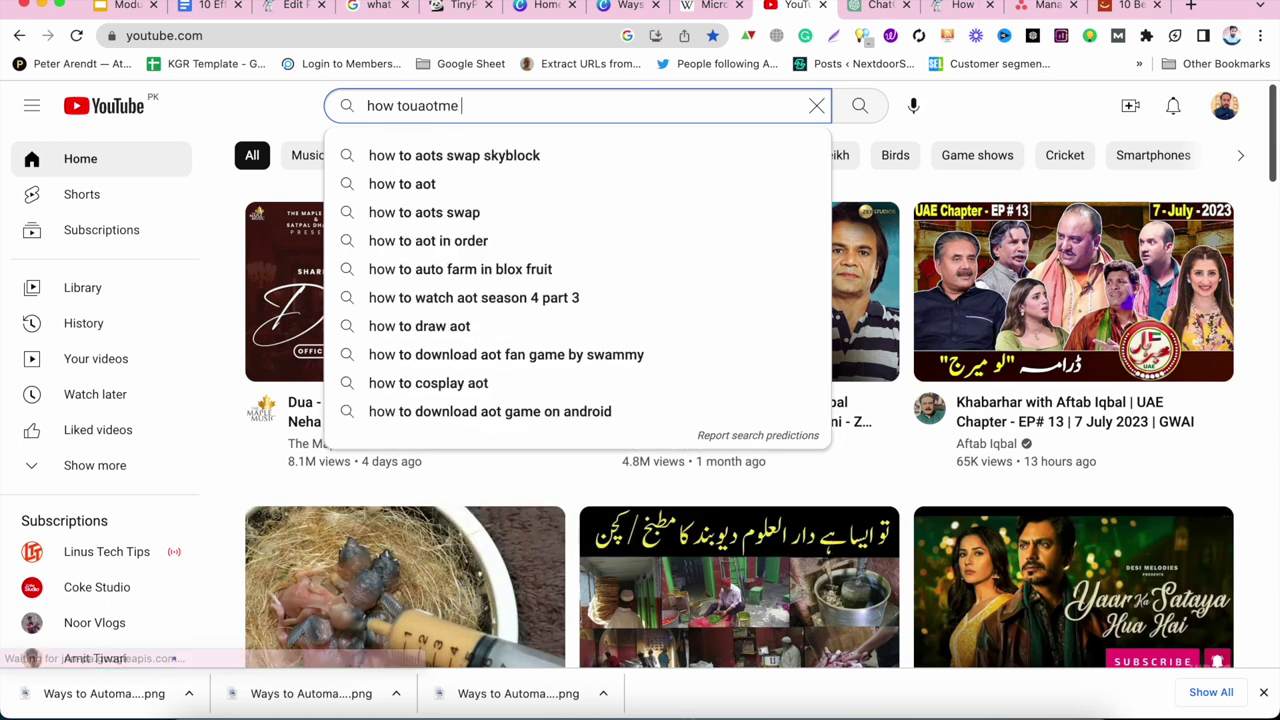
type("business online")
key("Return")
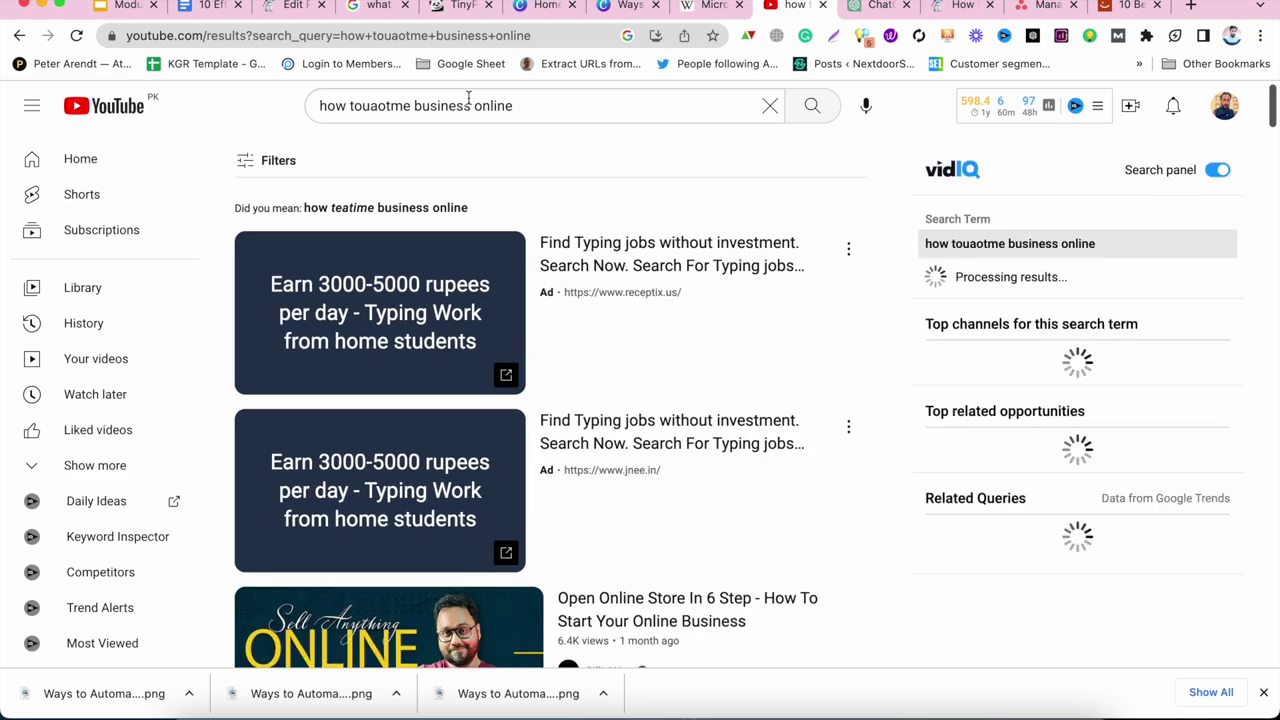
scroll(497, 218, "down", 1)
scroll(497, 218, "down", 3)
scroll(366, 191, "up", 4)
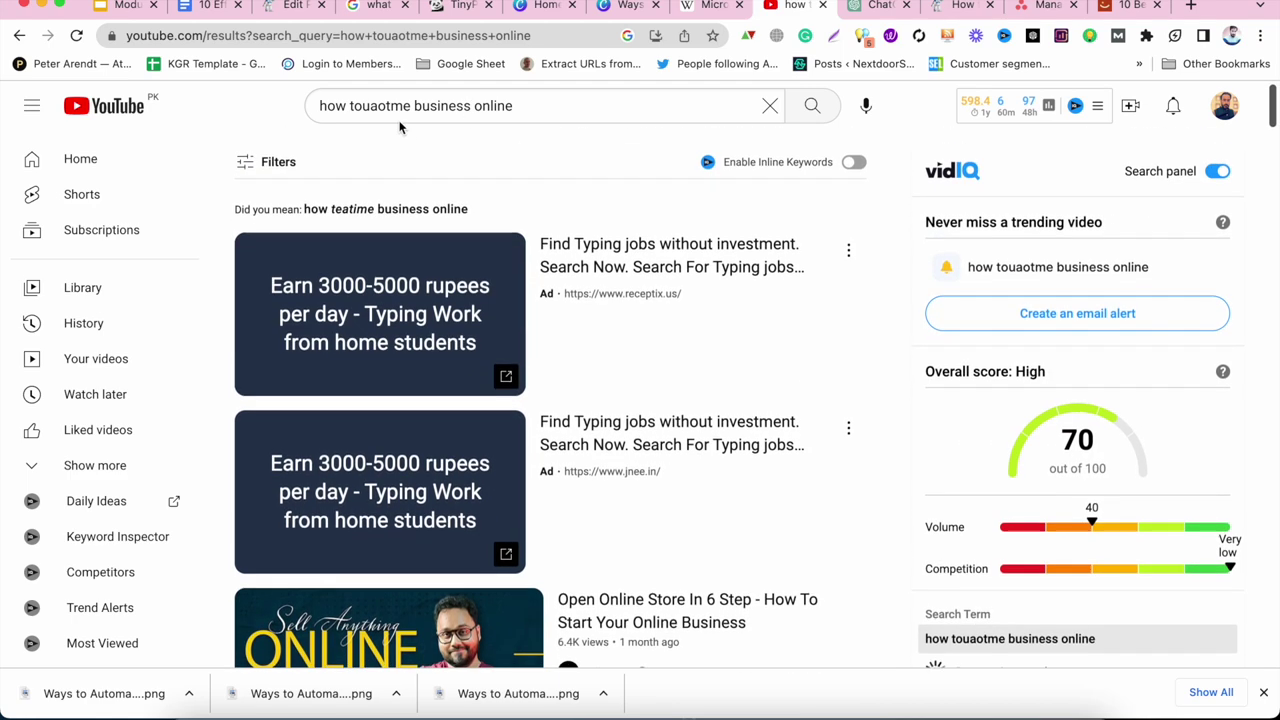
Correct the YouTube search query to "how automate business online" and run the search.
double_click(378, 105)
type("automate")
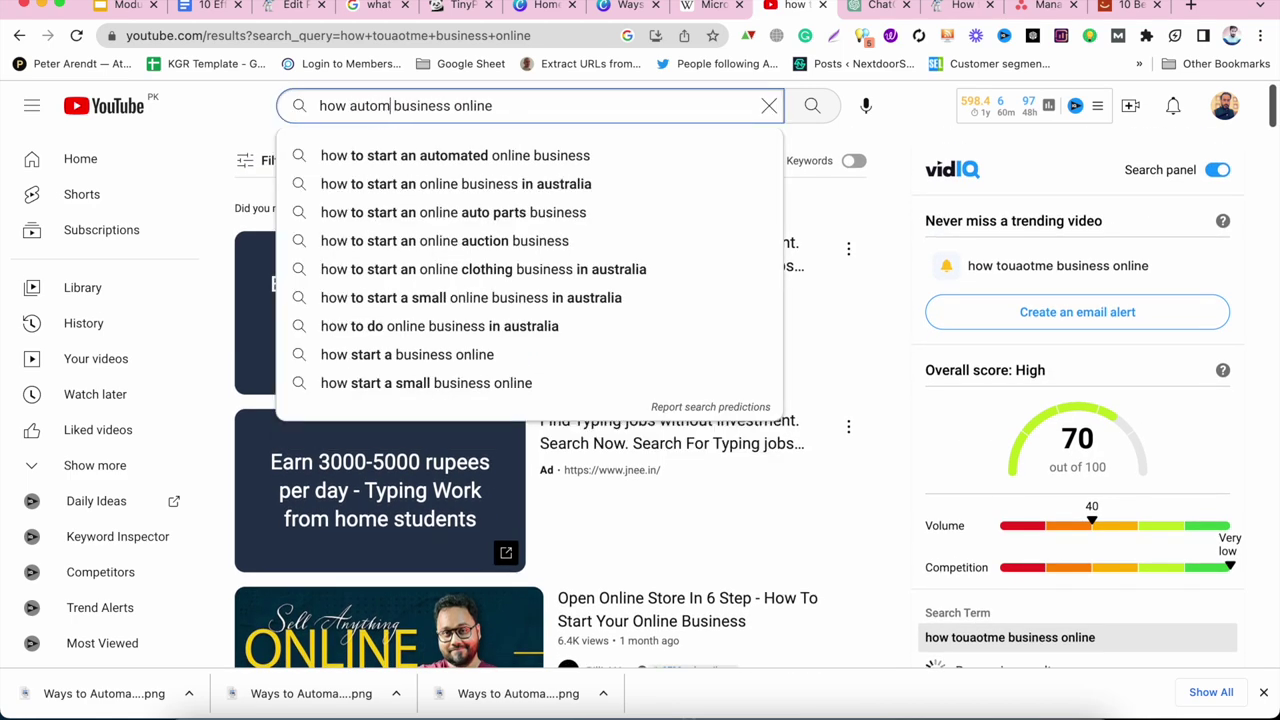
key("Escape")
key("Return")
Open the "How to Automate Your Business" video from the results, pause it, and copy its URL.
scroll(500, 400, "down", 3)
scroll(505, 402, "down", 1)
scroll(600, 355, "down", 1)
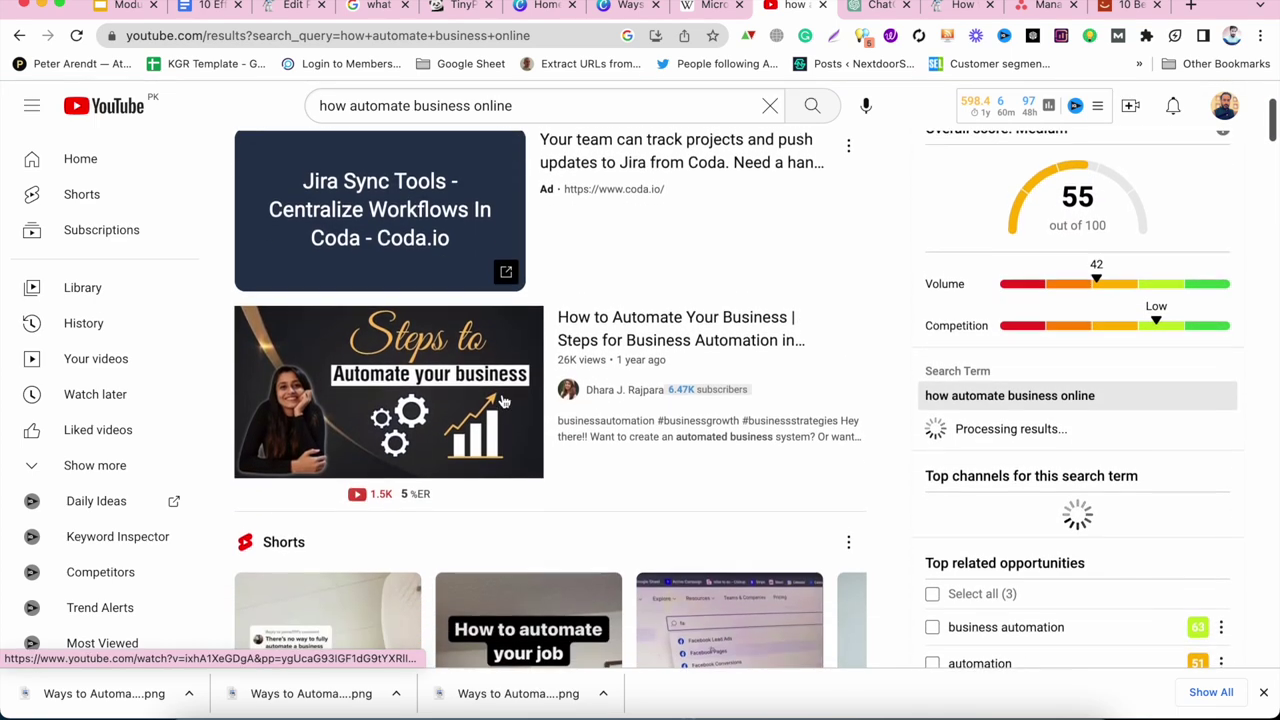
left_click(621, 333)
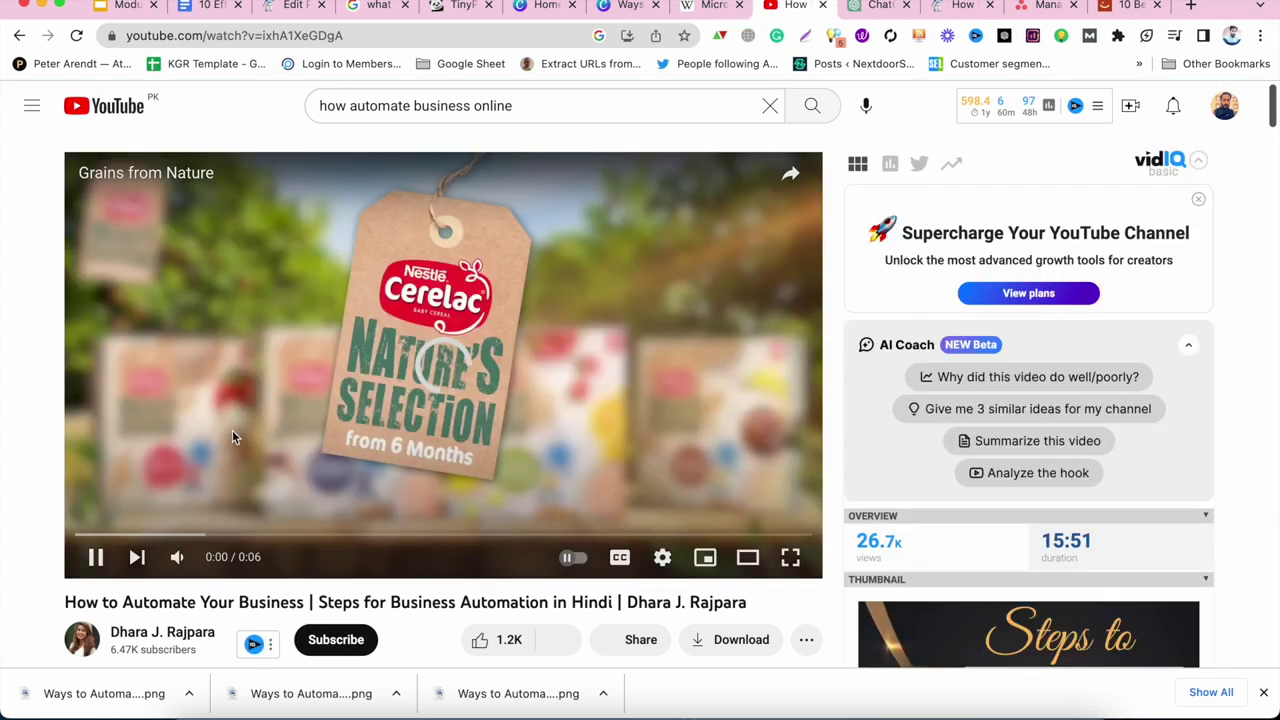
key("space")
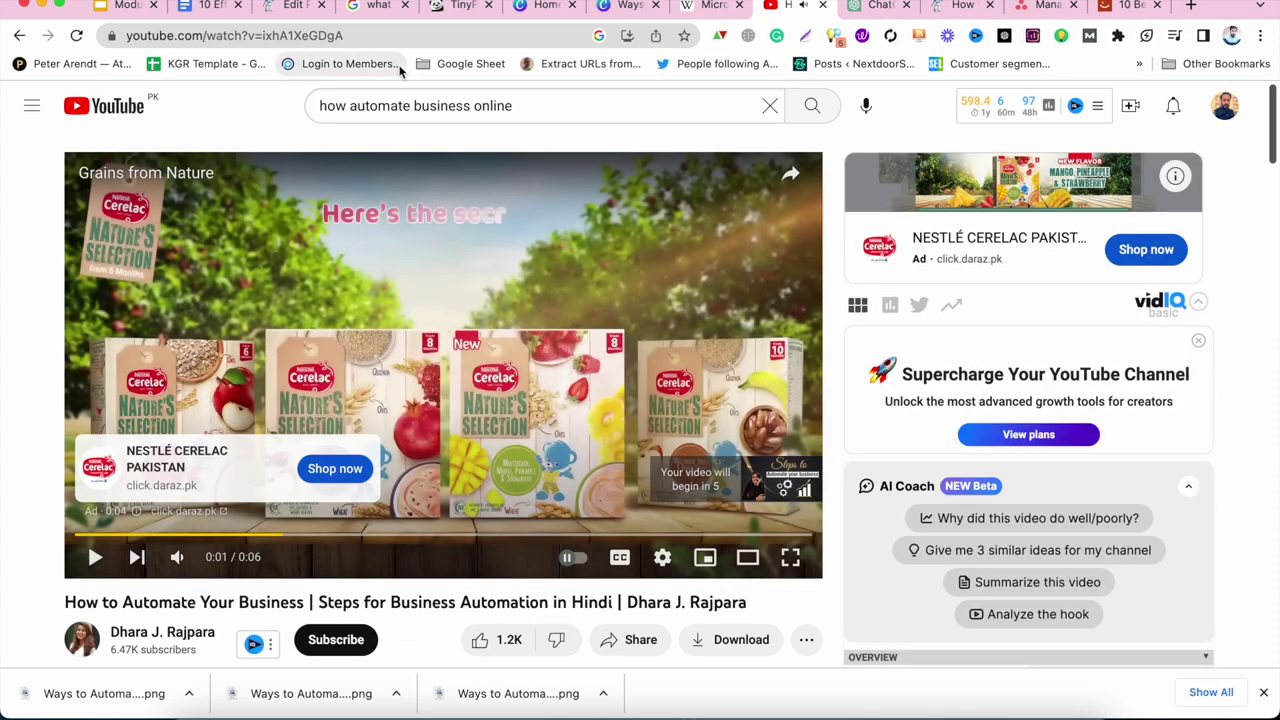
left_click(390, 36)
key("super+c")
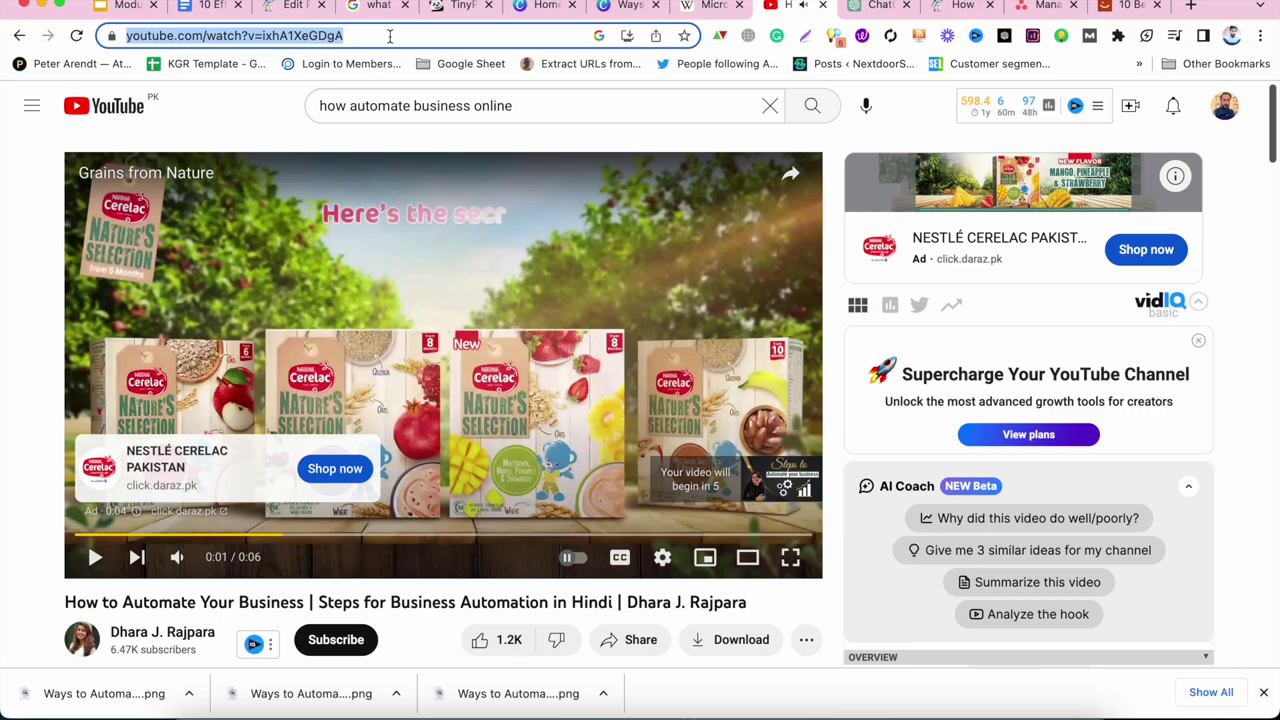
In the WordPress post, embed the copied YouTube video below the "Optimize Your Inventory Management" paragraph.
left_click(291, 6)
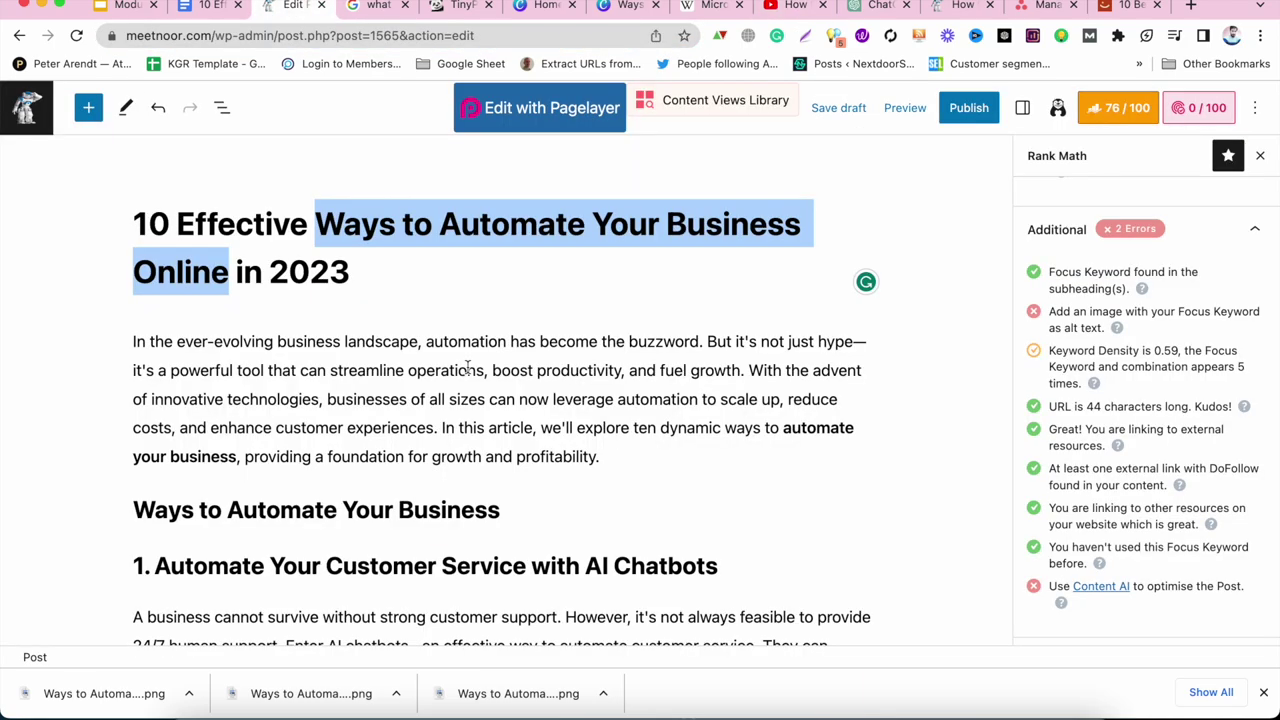
scroll(467, 368, "down", 15)
left_click(652, 329)
key("Return")
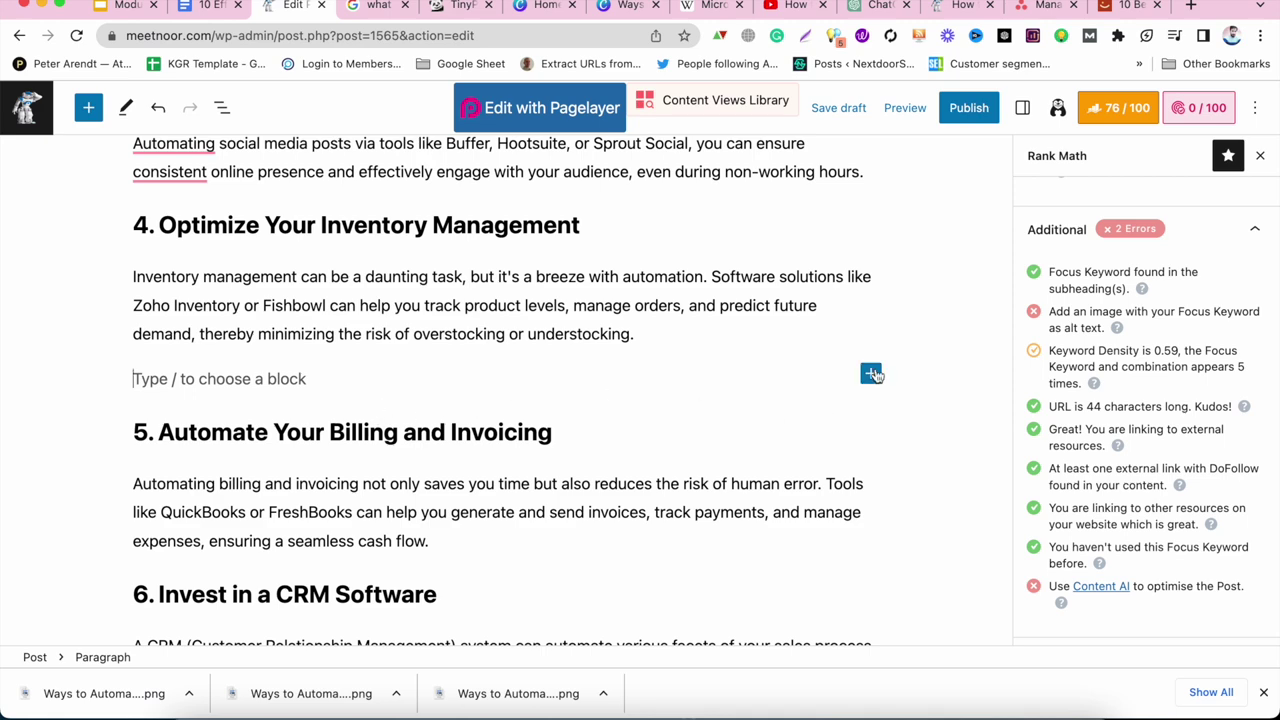
left_click(871, 374)
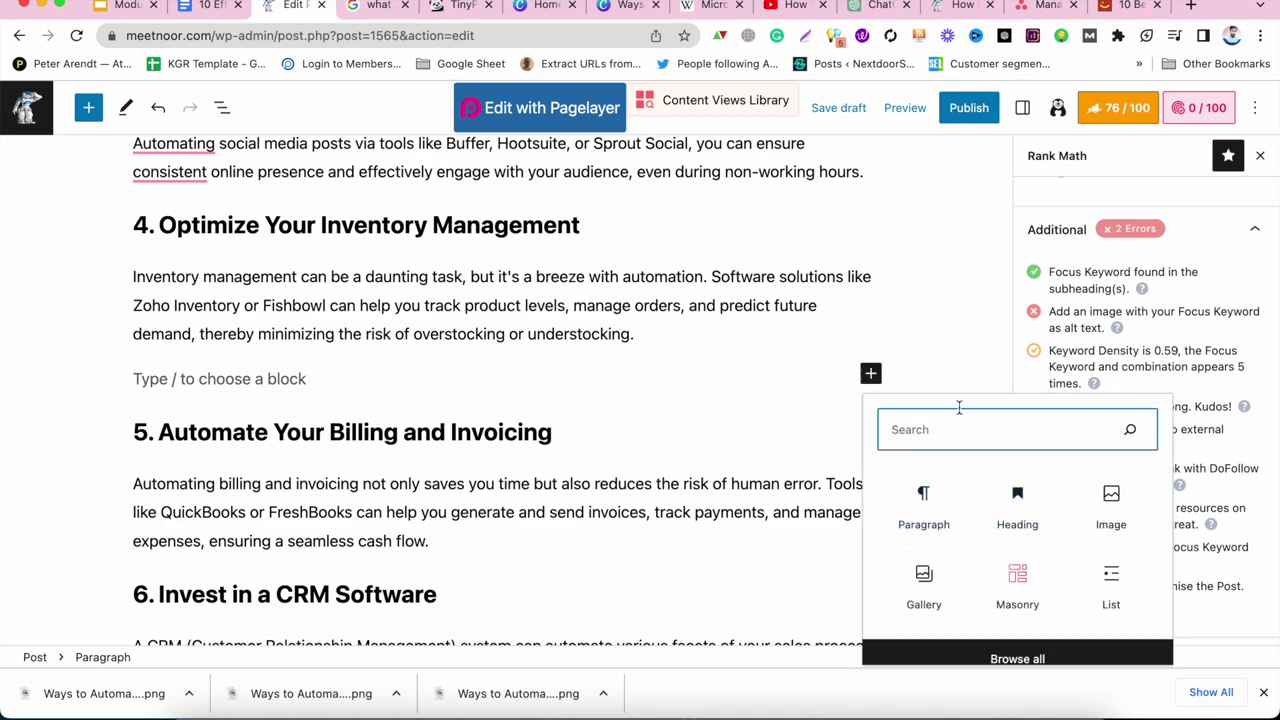
type("you")
left_click(922, 502)
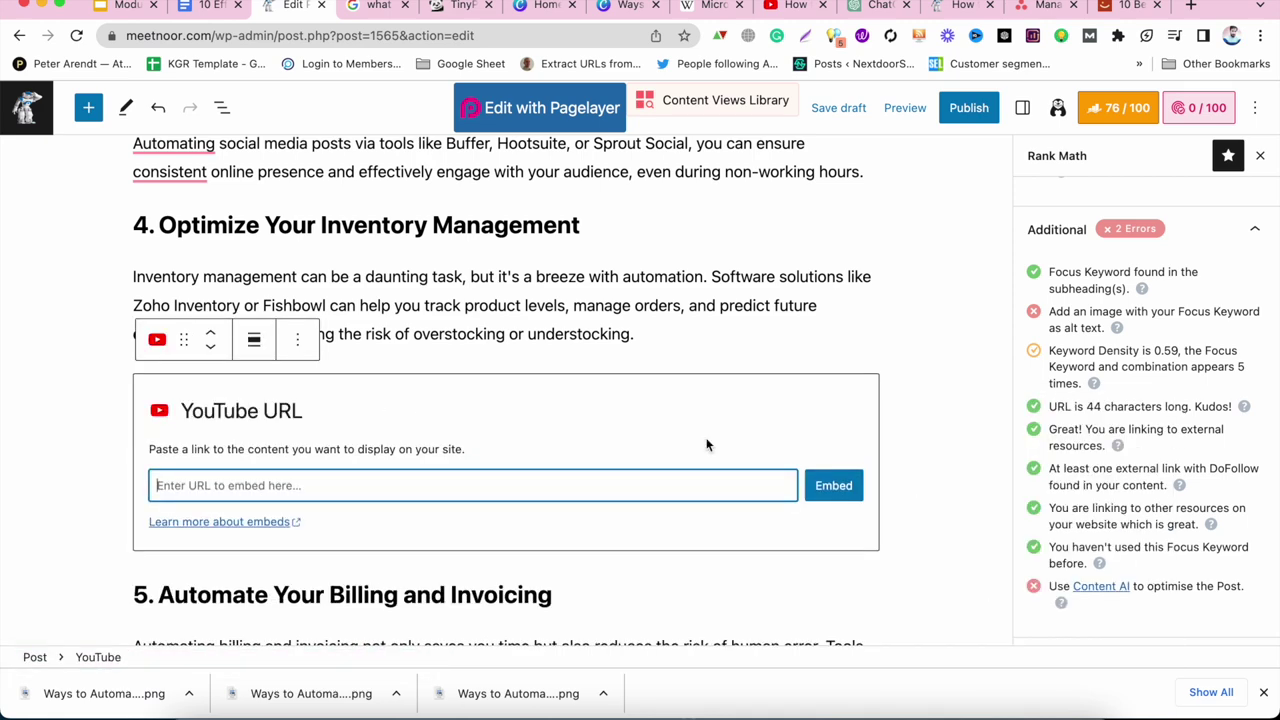
key("super+v")
left_click(832, 486)
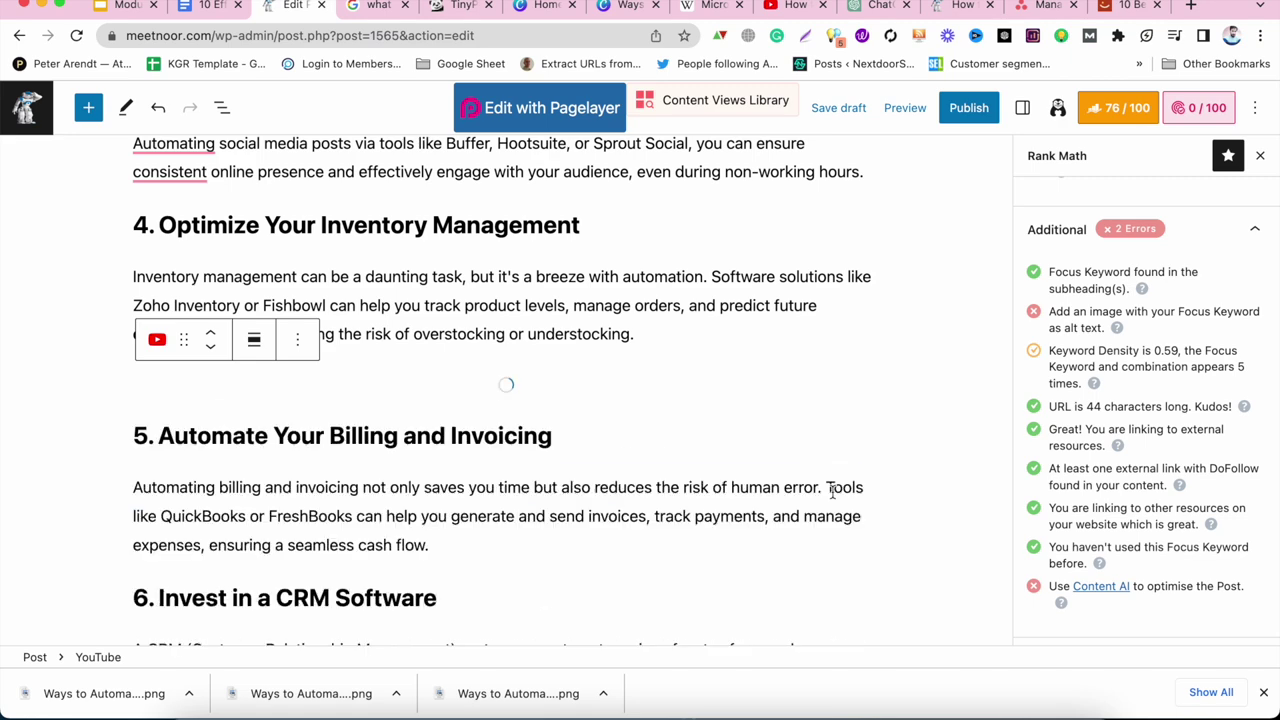
Align the embedded YouTube video to the center.
left_click(254, 339)
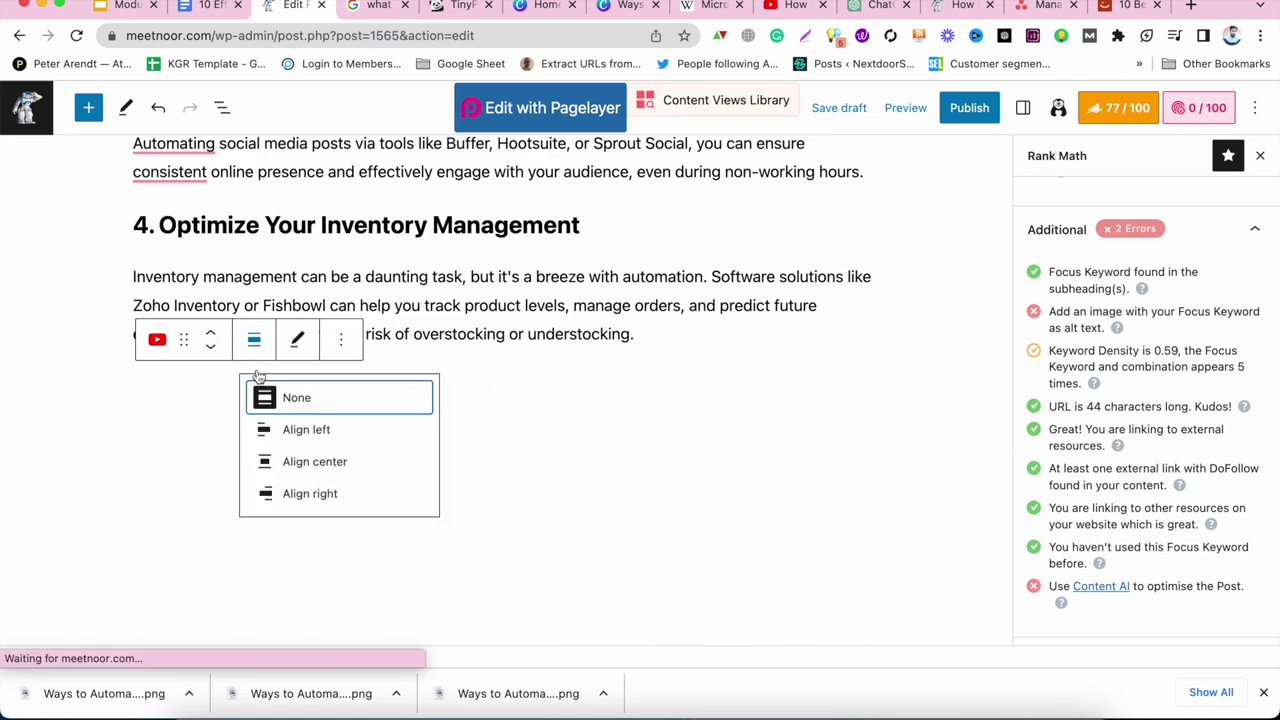
left_click(294, 460)
scroll(575, 333, "up", 3)
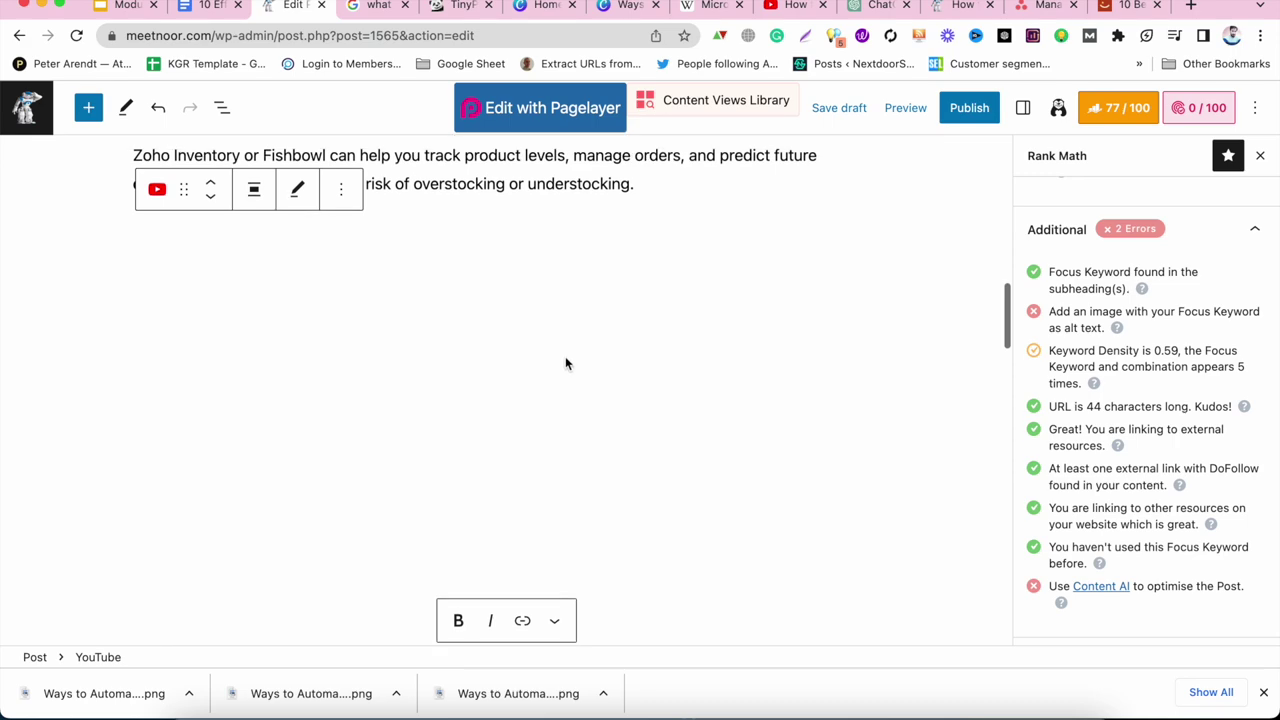
left_click(623, 194)
scroll(557, 267, "down", 1)
scroll(557, 267, "up", 3)
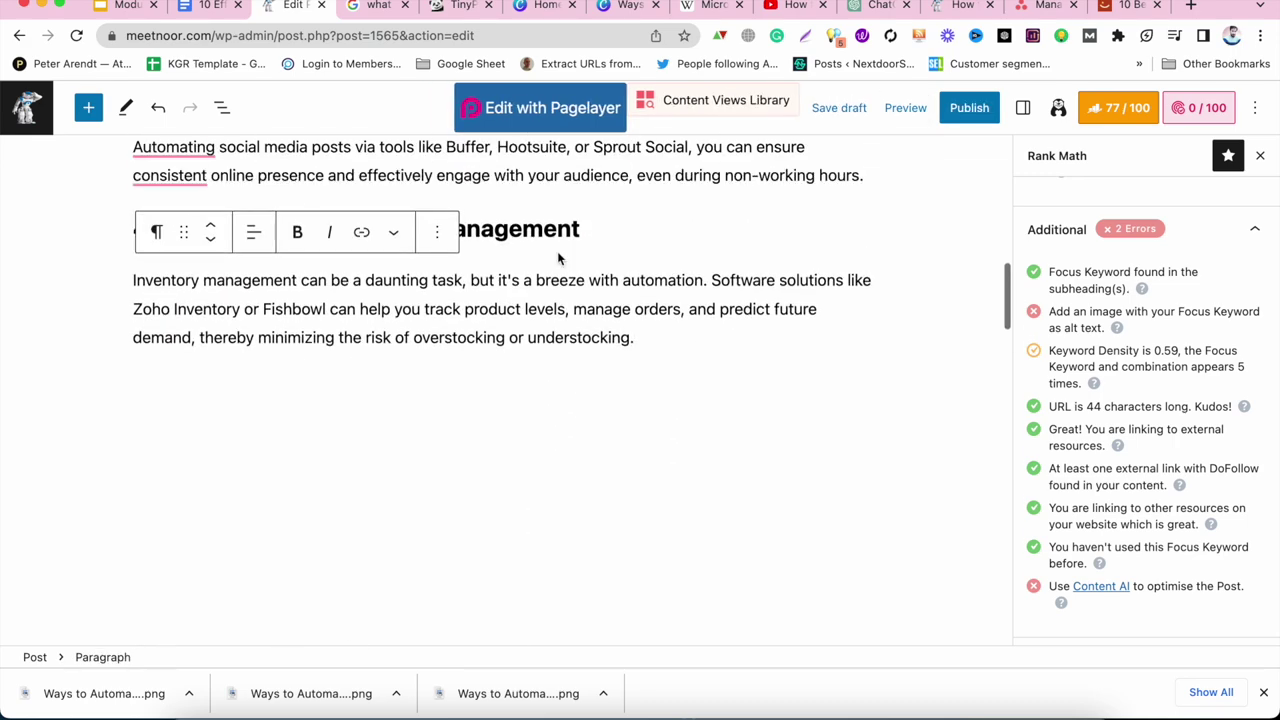
Add a new post category named "Business" in the post settings.
scroll(557, 204, "up", 10)
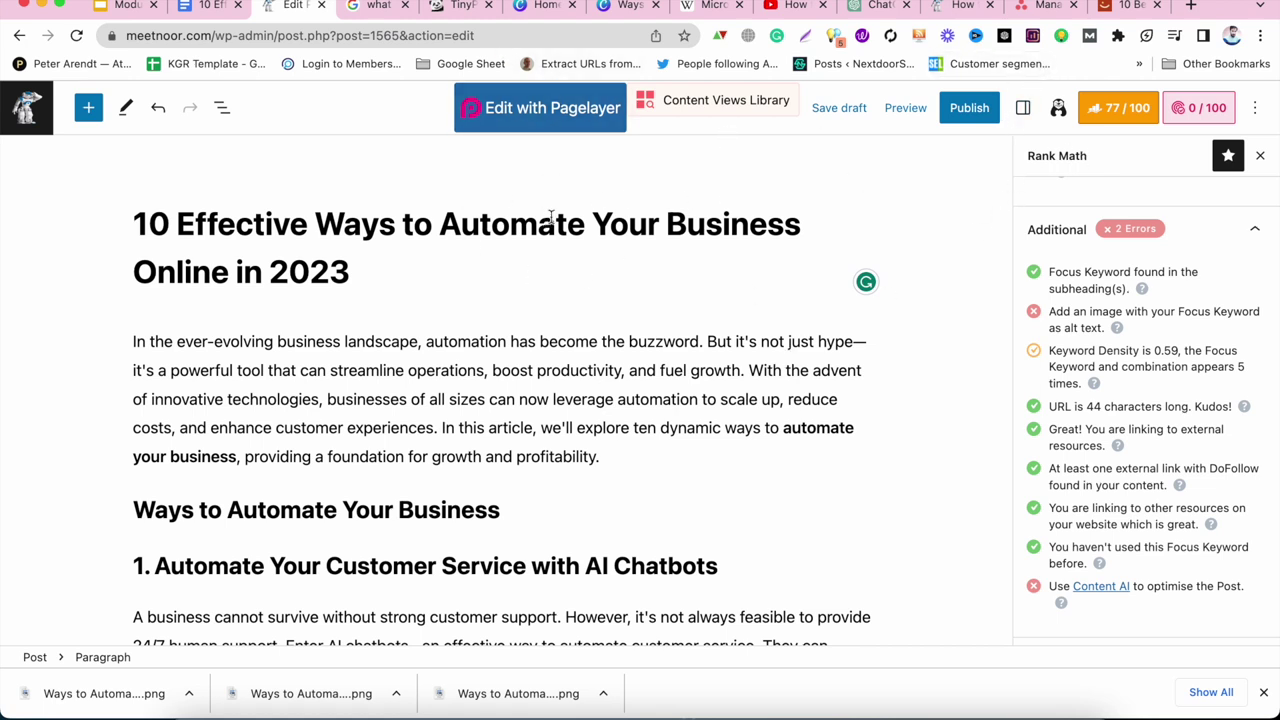
left_click(1022, 108)
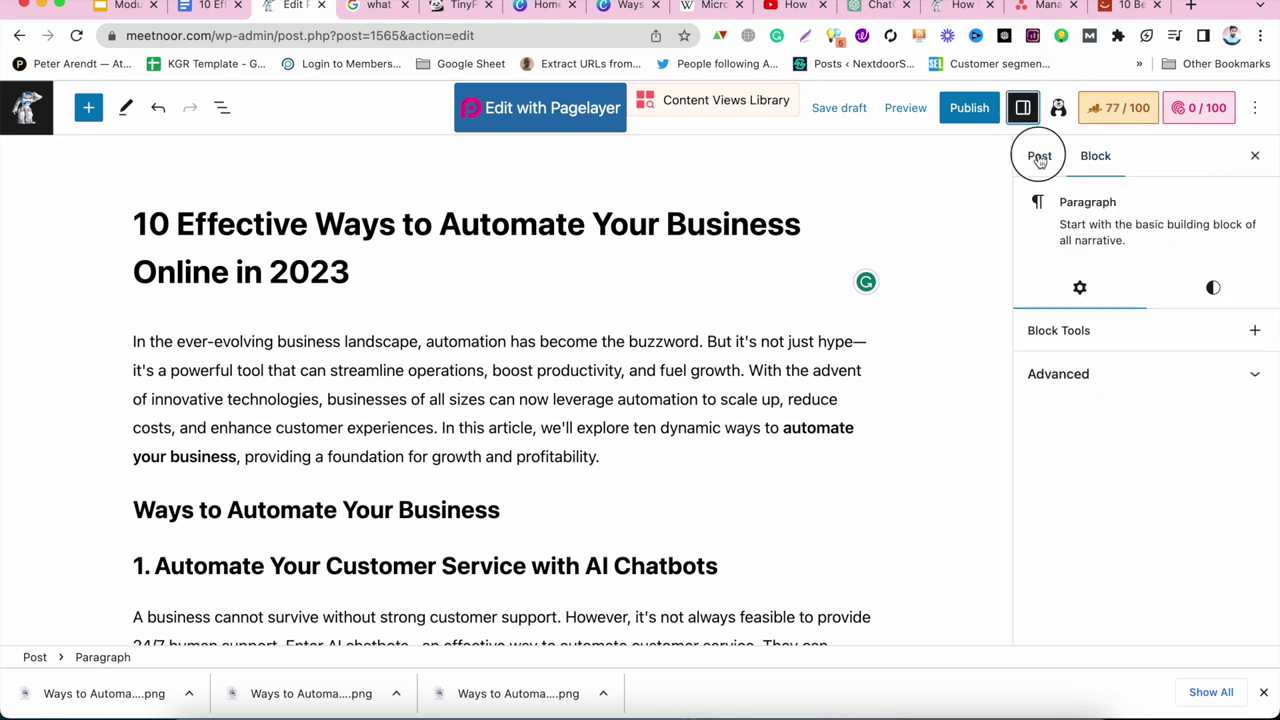
left_click(1037, 155)
scroll(1060, 418, "down", 5)
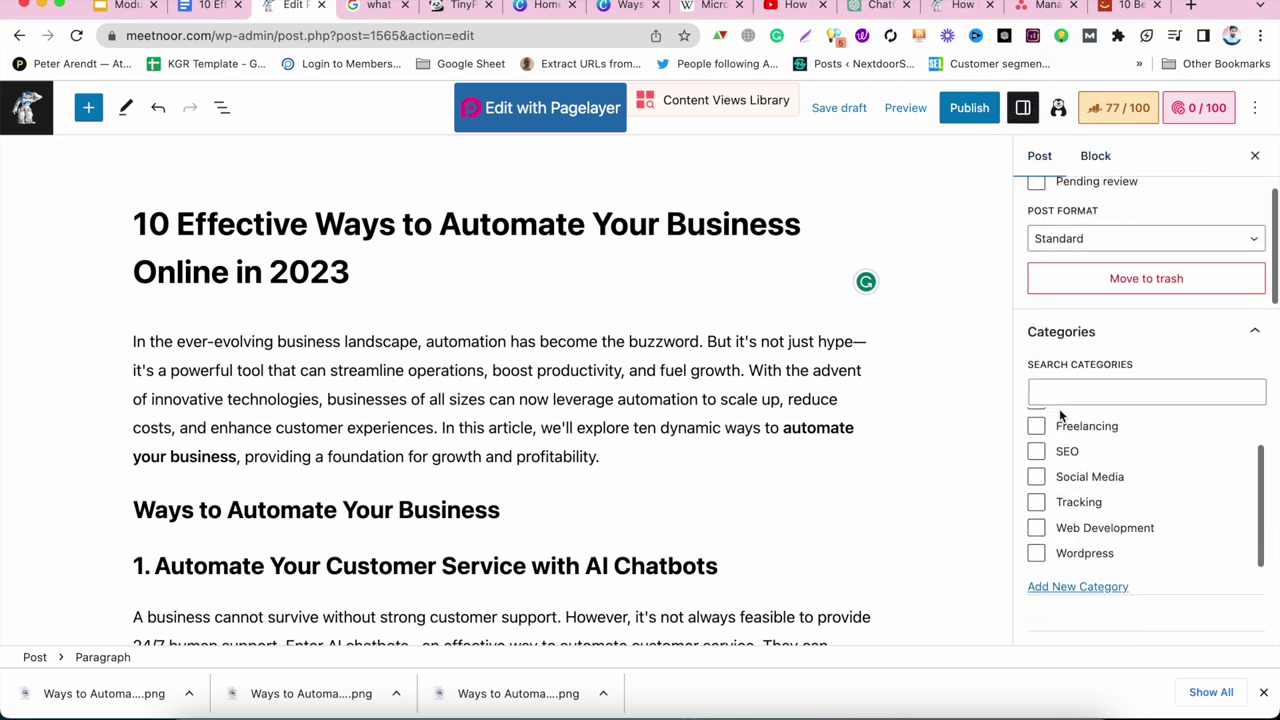
scroll(1060, 455, "up", 2)
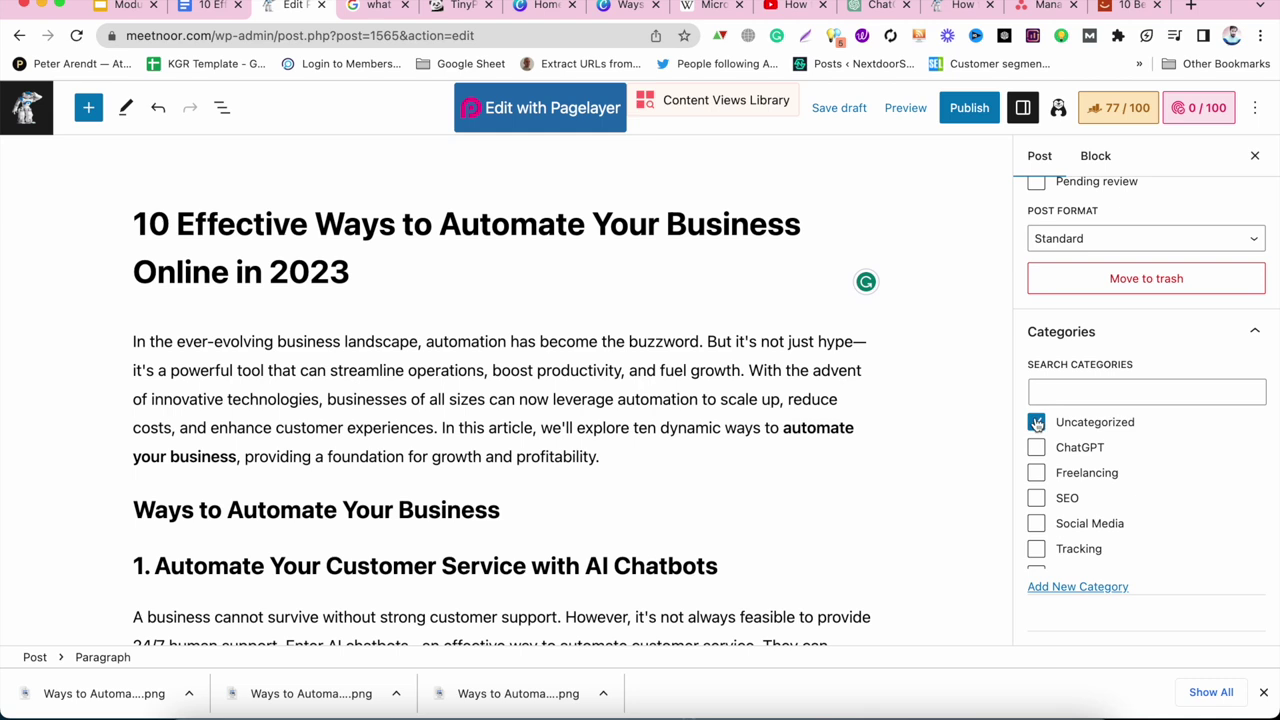
scroll(1043, 487, "down", 1)
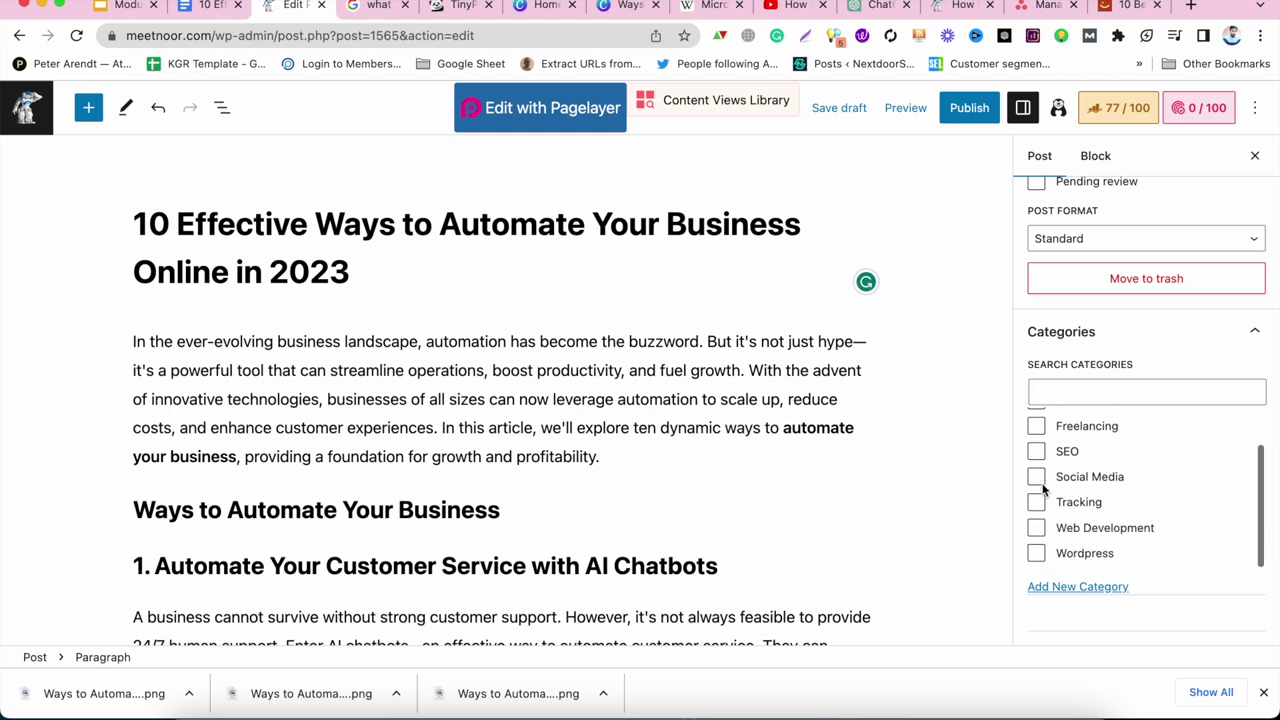
left_click(1052, 589)
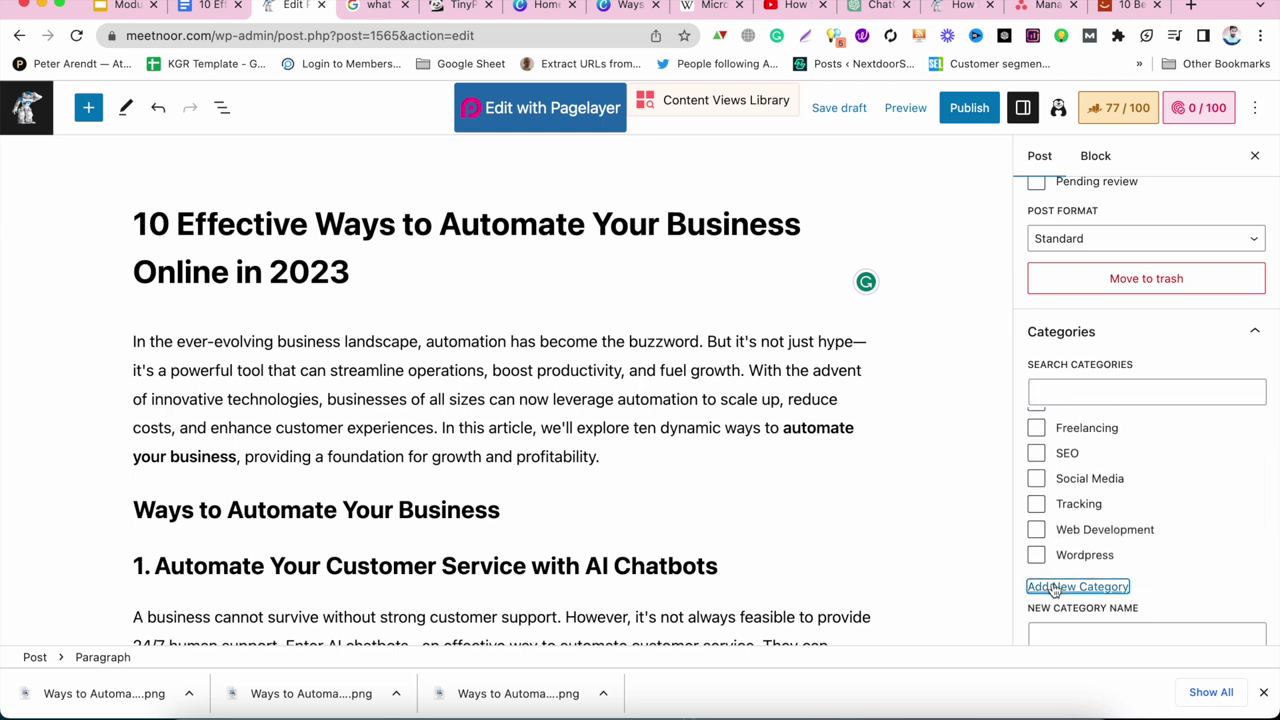
scroll(1048, 591, "down", 3)
left_click(1040, 495)
type("bi")
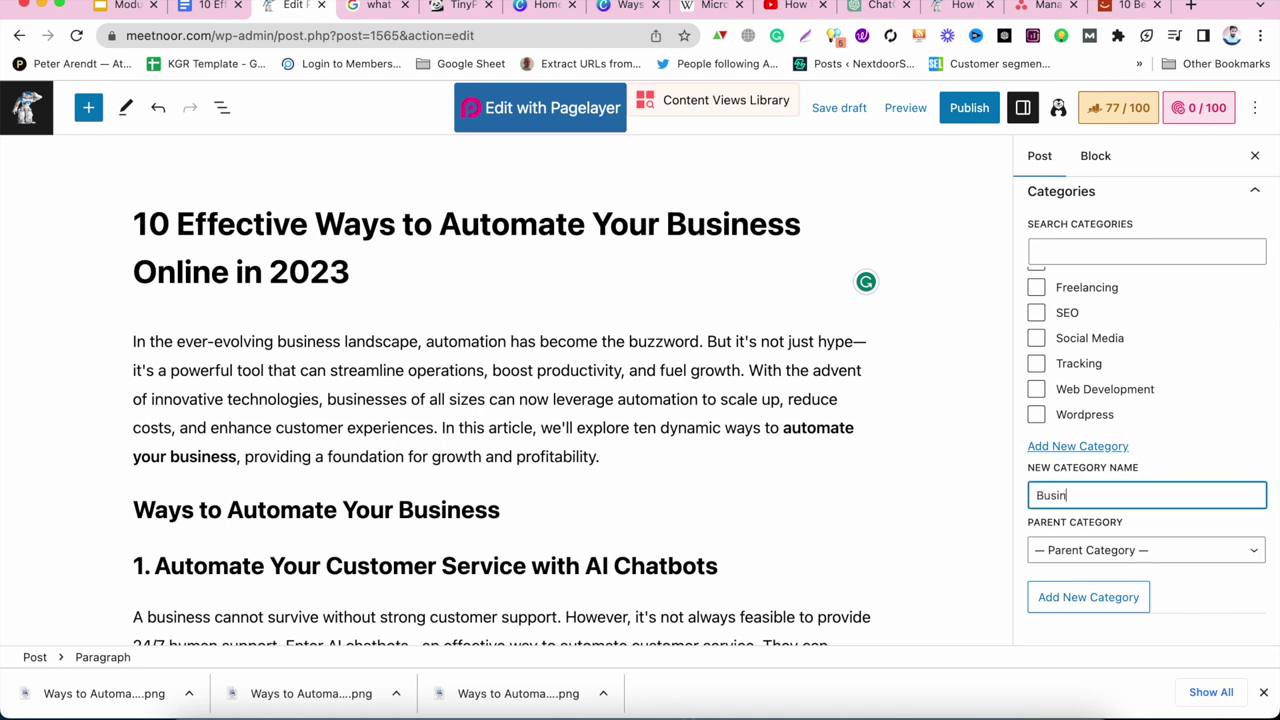
left_click(1095, 597)
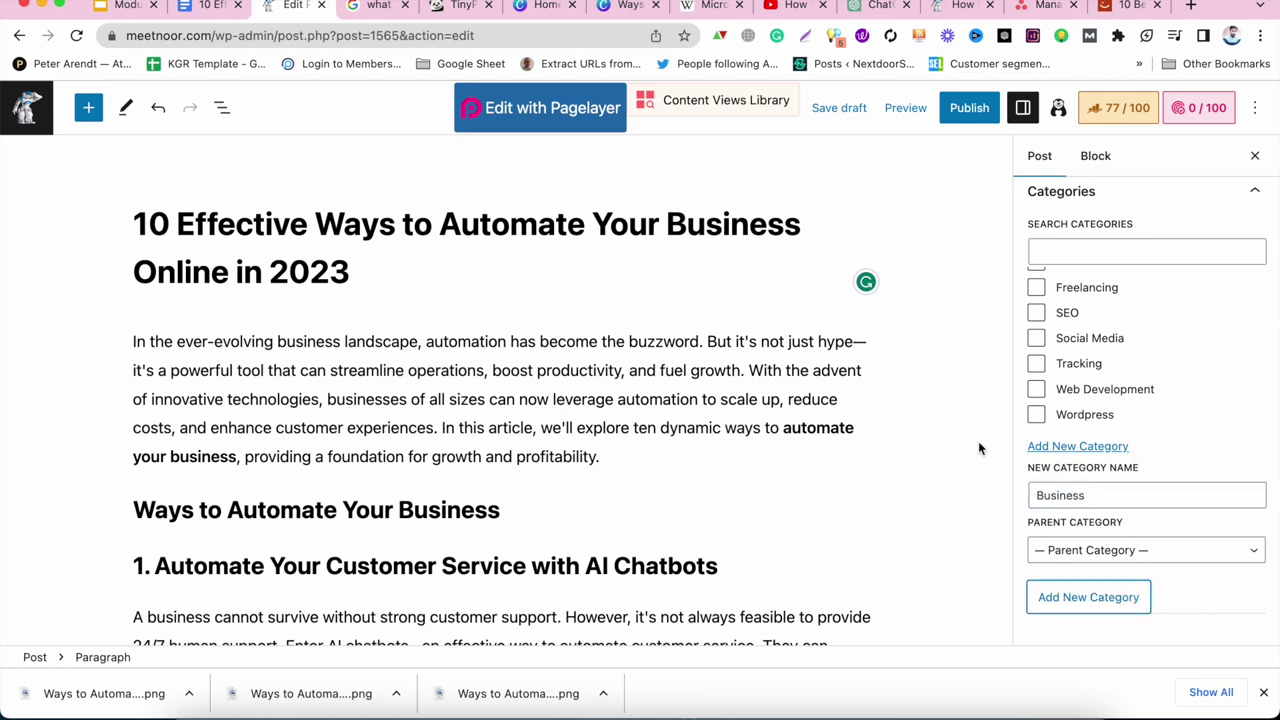
Upload "Ways to Automate Your Business Online3.png" from Downloads for the post's featured image.
scroll(978, 448, "down", 5)
scroll(1131, 426, "down", 3)
scroll(1133, 265, "down", 5)
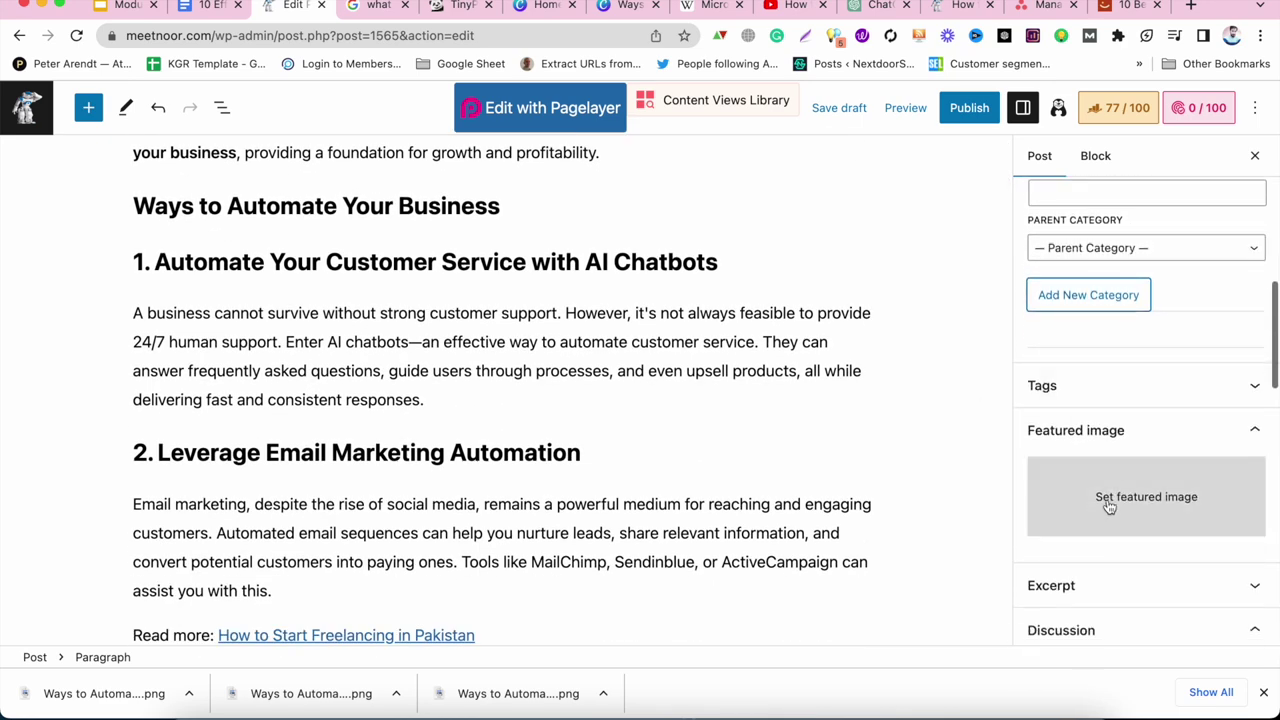
left_click(1106, 500)
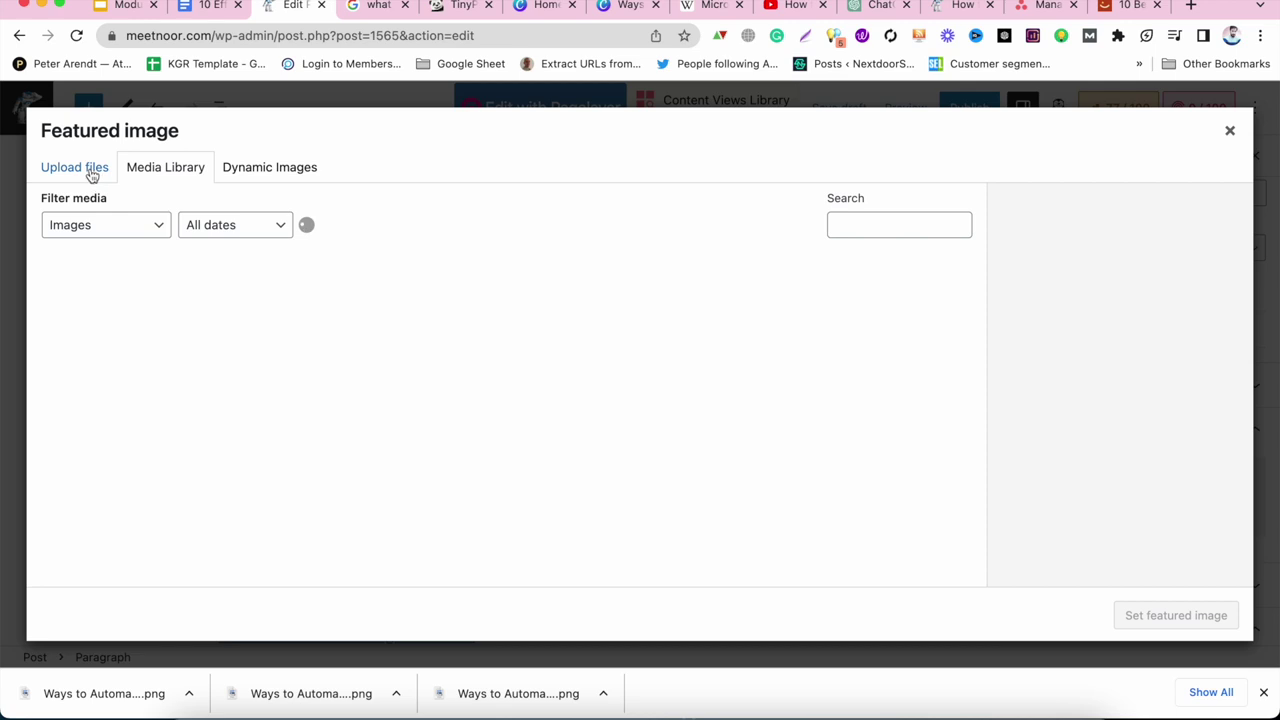
left_click(92, 174)
left_click(622, 410)
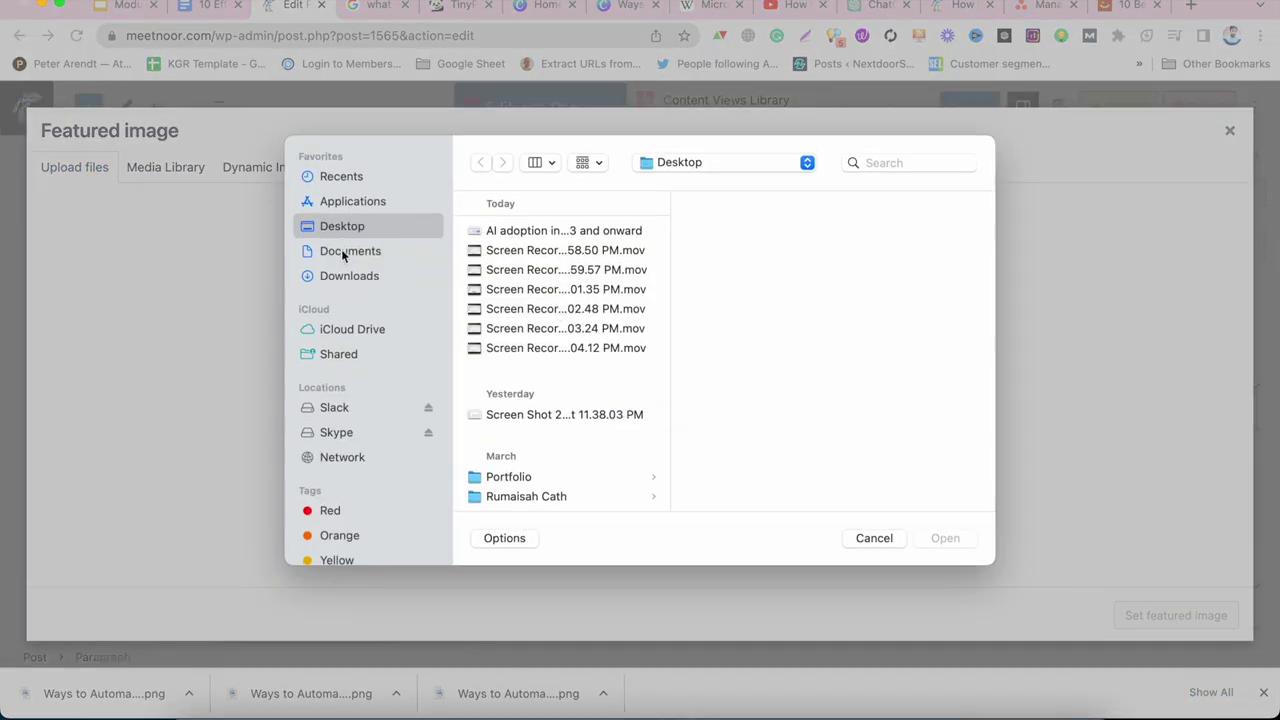
left_click(343, 279)
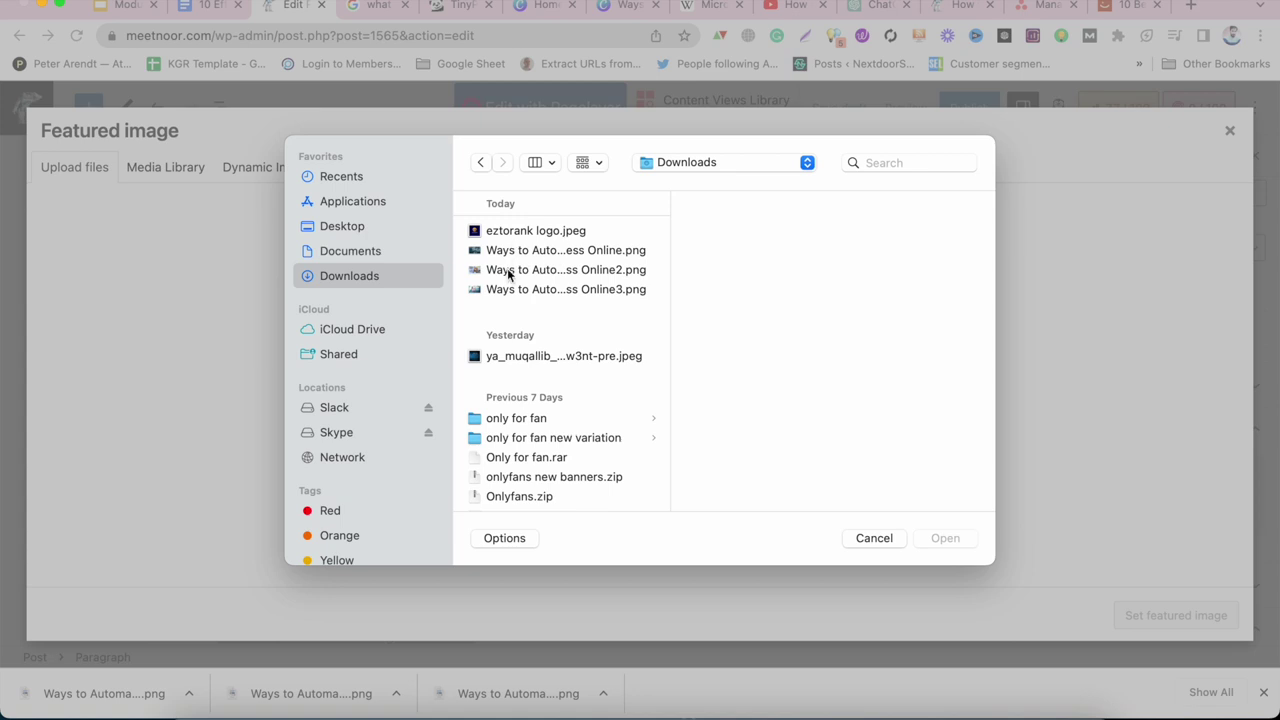
left_click(509, 272)
left_click(508, 289)
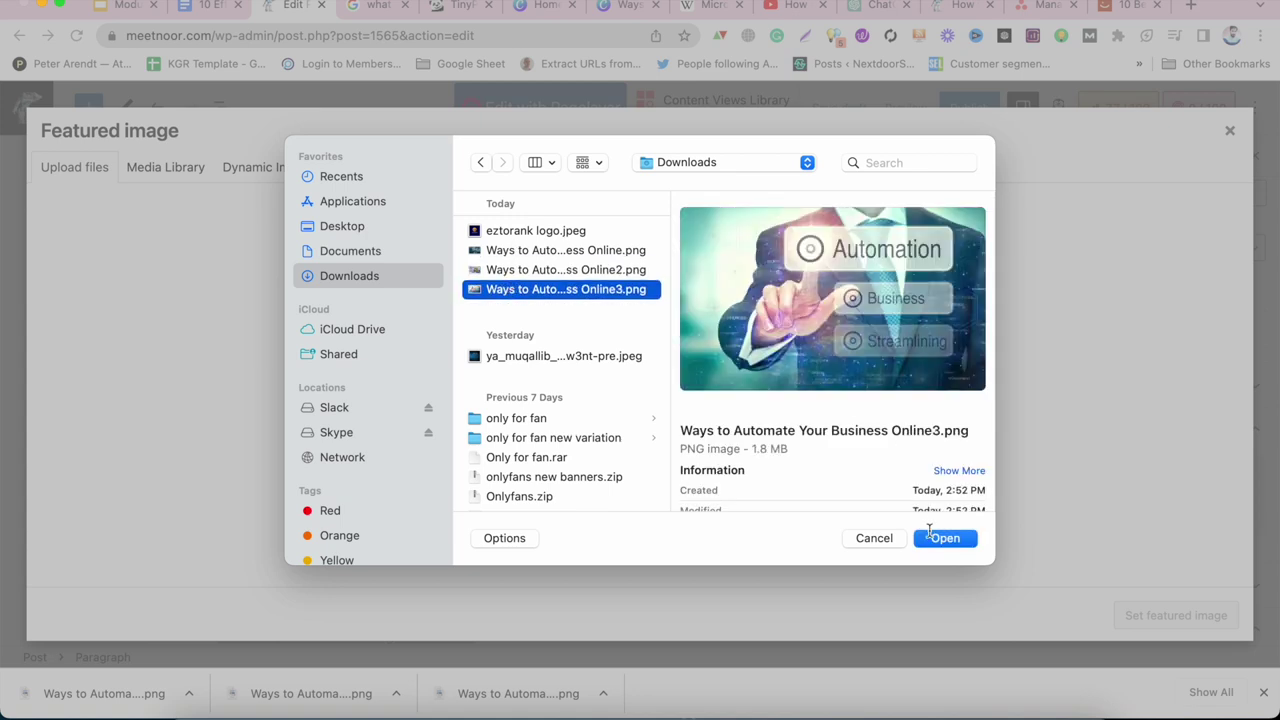
left_click(930, 538)
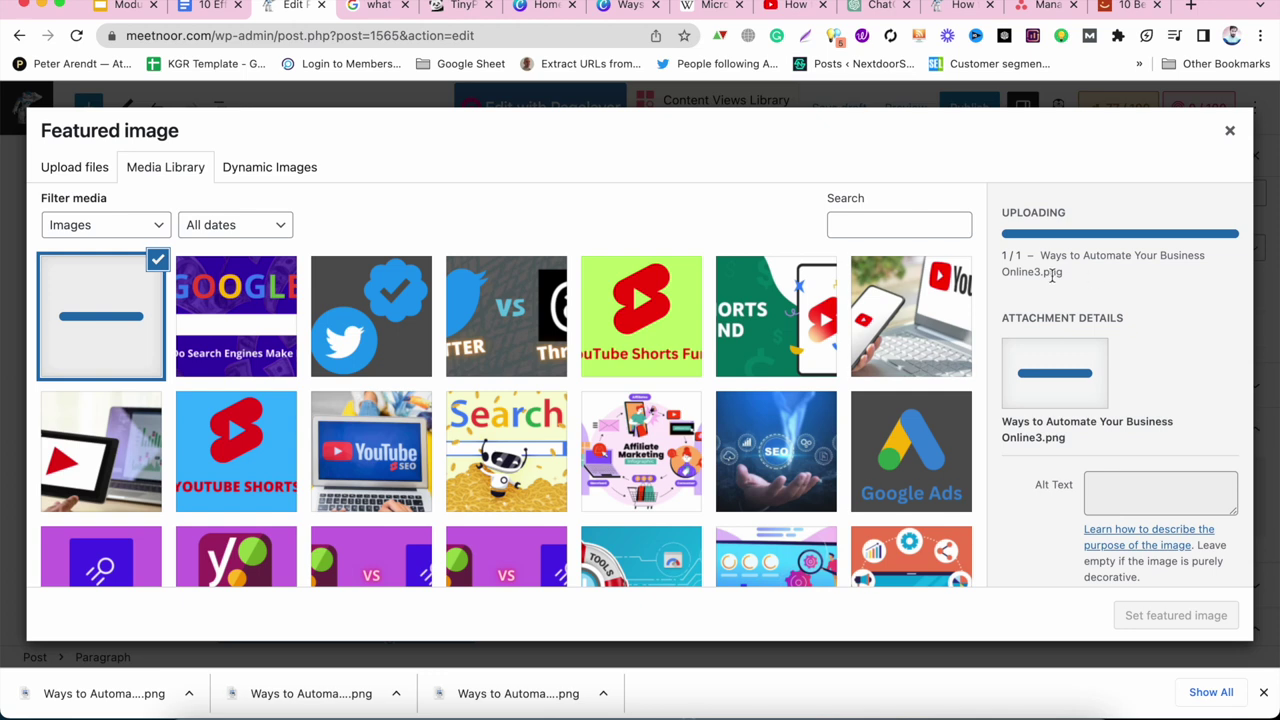
Copy the uploaded image's title into its alt text as "Ways to Automate Your Business Online".
scroll(740, 377, "up", 2)
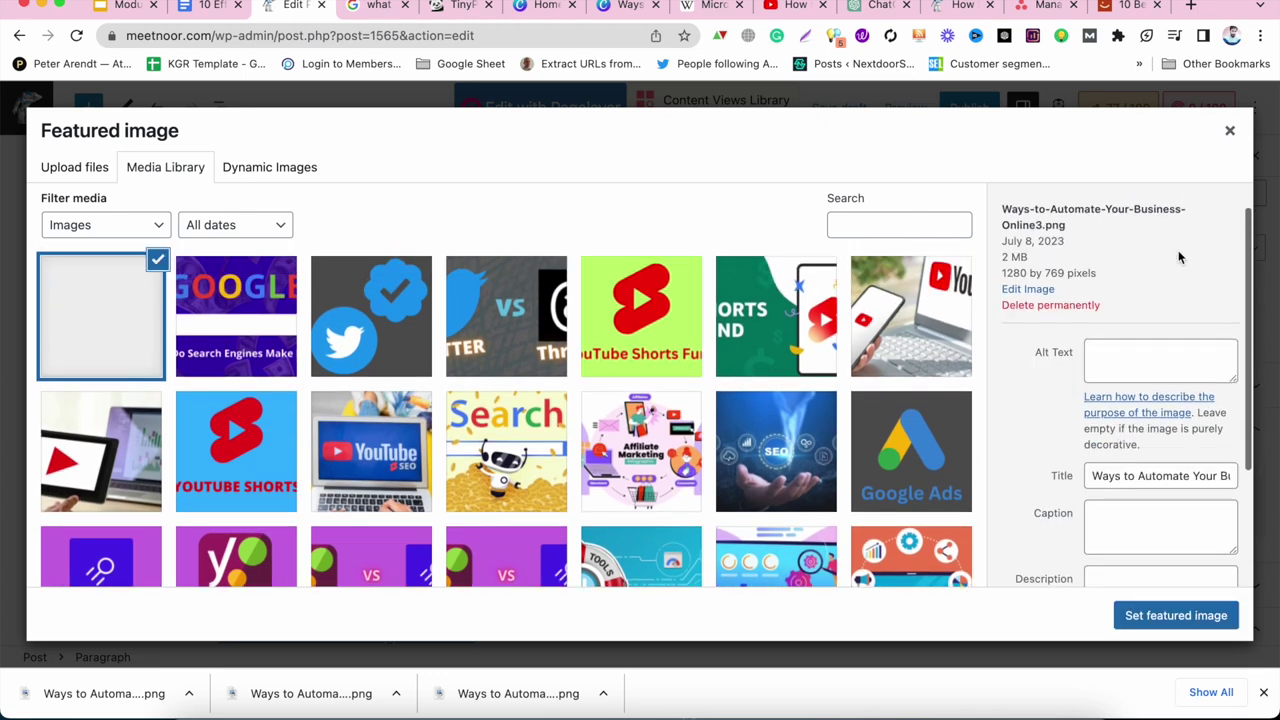
scroll(1178, 255, "down", 3)
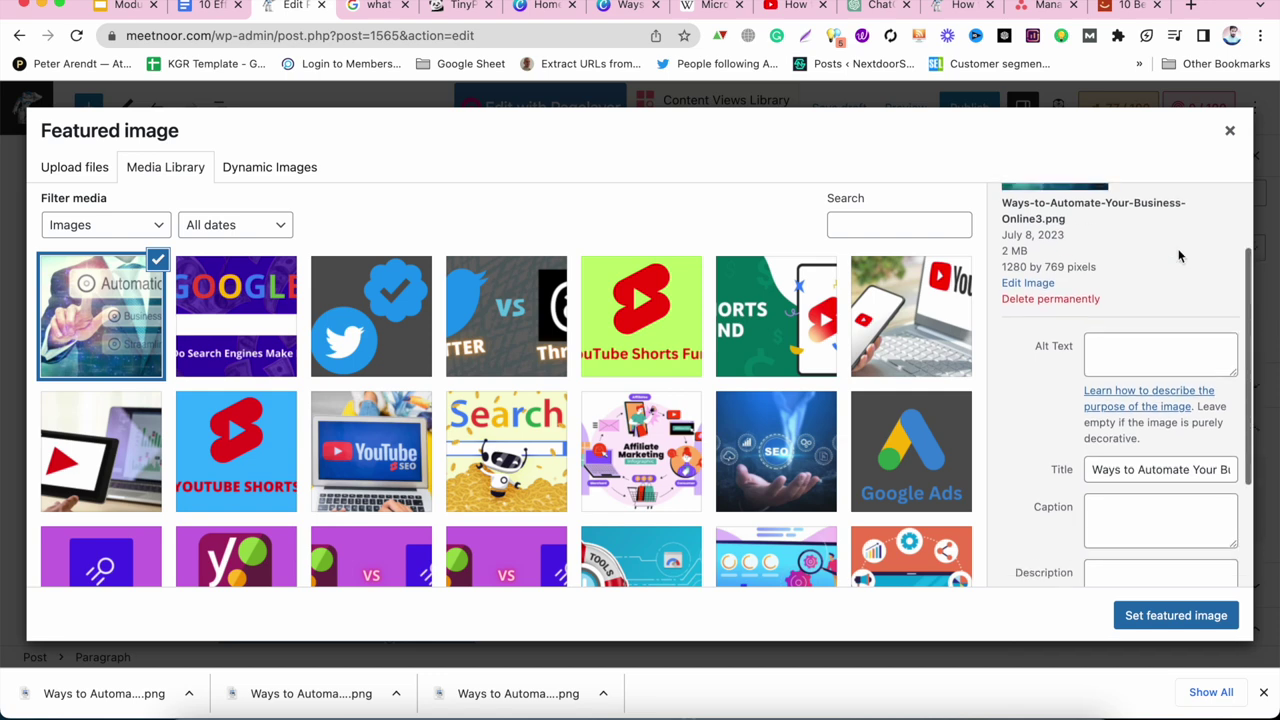
left_click(1119, 428)
key("super+a")
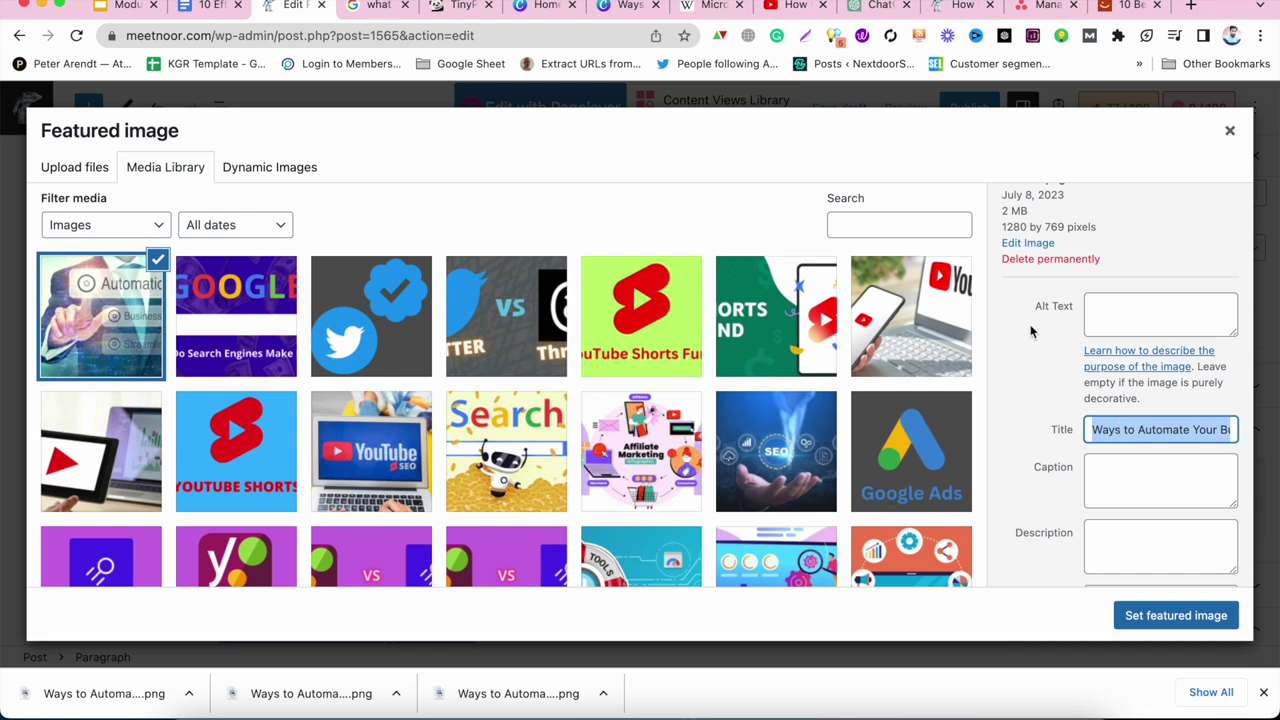
left_click(1111, 305)
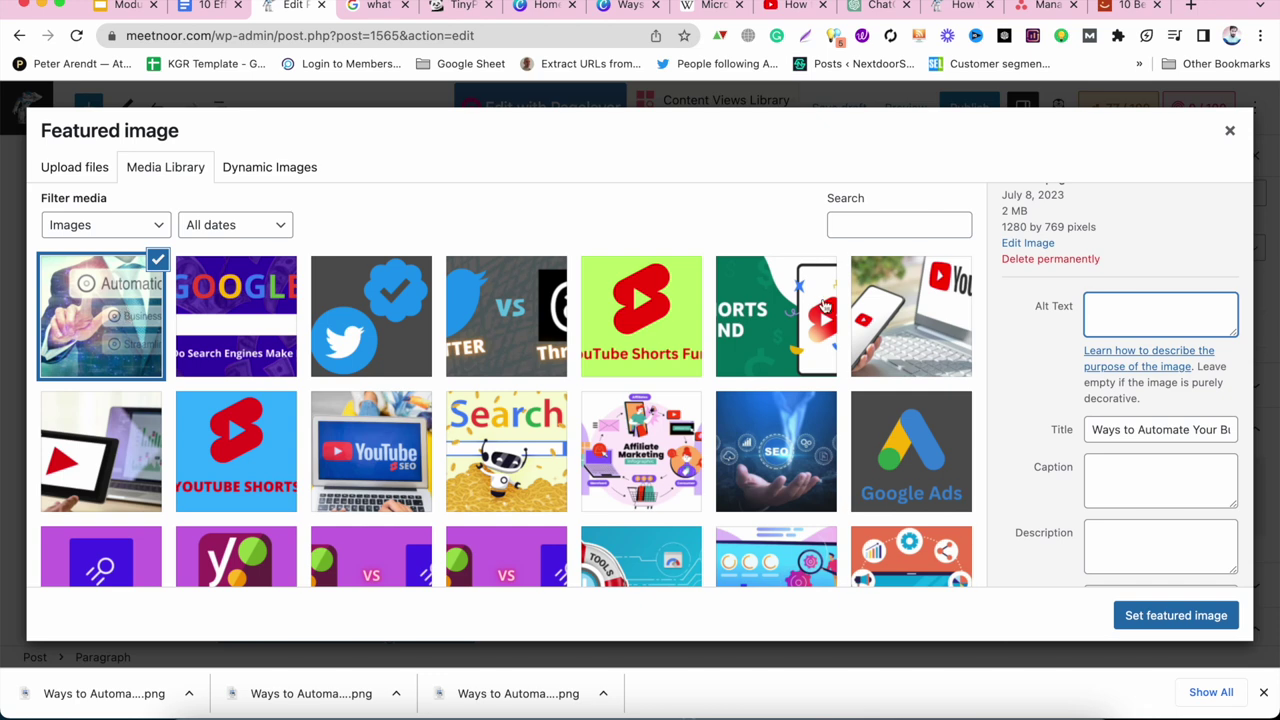
type("Ways to Automate Your Business Online3")
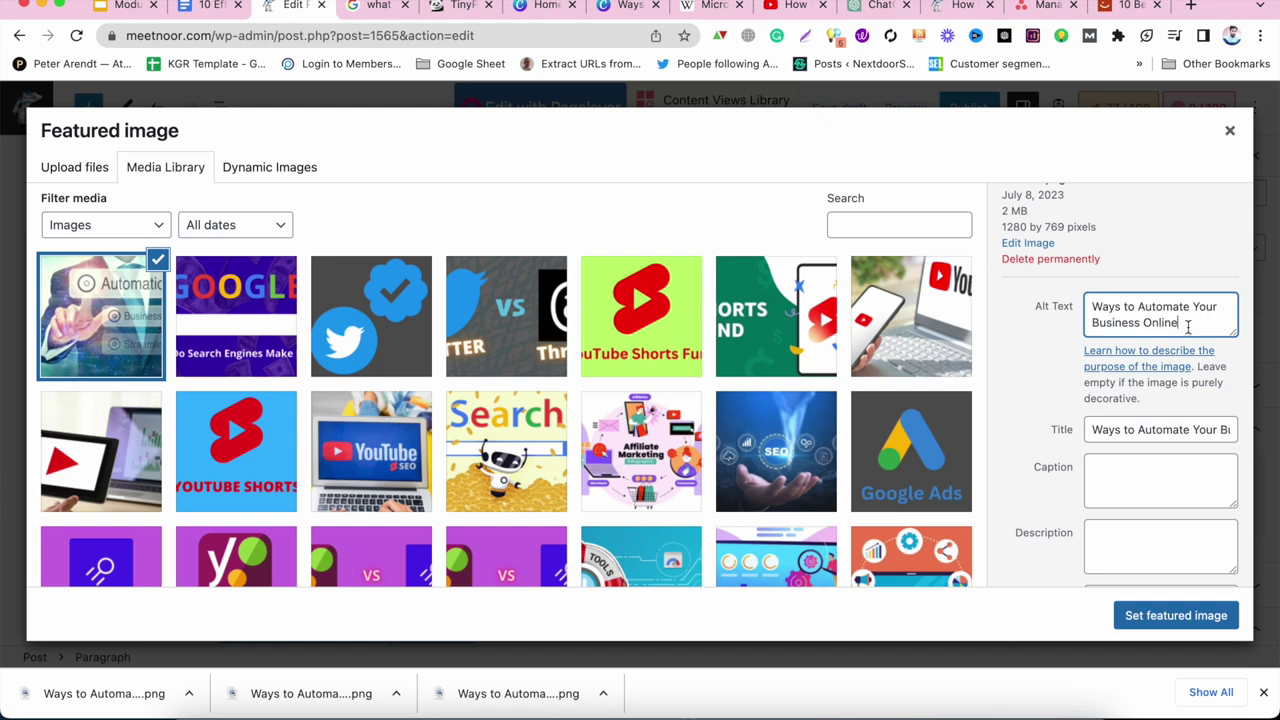
Replace "Ways to" at the start of the image's alt text with "A person is touching the automatic button to urge others".
left_click_drag(1188, 320, 1054, 320)
left_click(1130, 310)
type("A pe")
type("rson is touc")
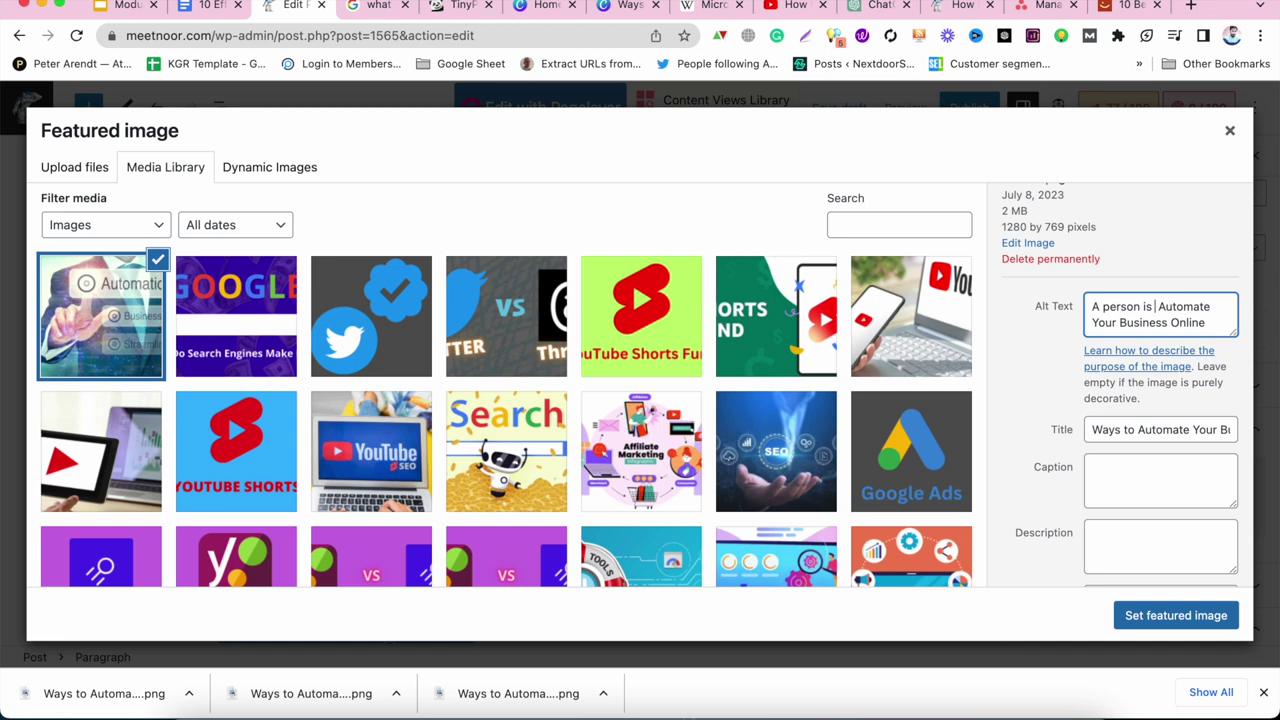
key("BackSpace")
key("BackSpace")
key("BackSpace")
key("BackSpace")
key("BackSpace")
type("touching t")
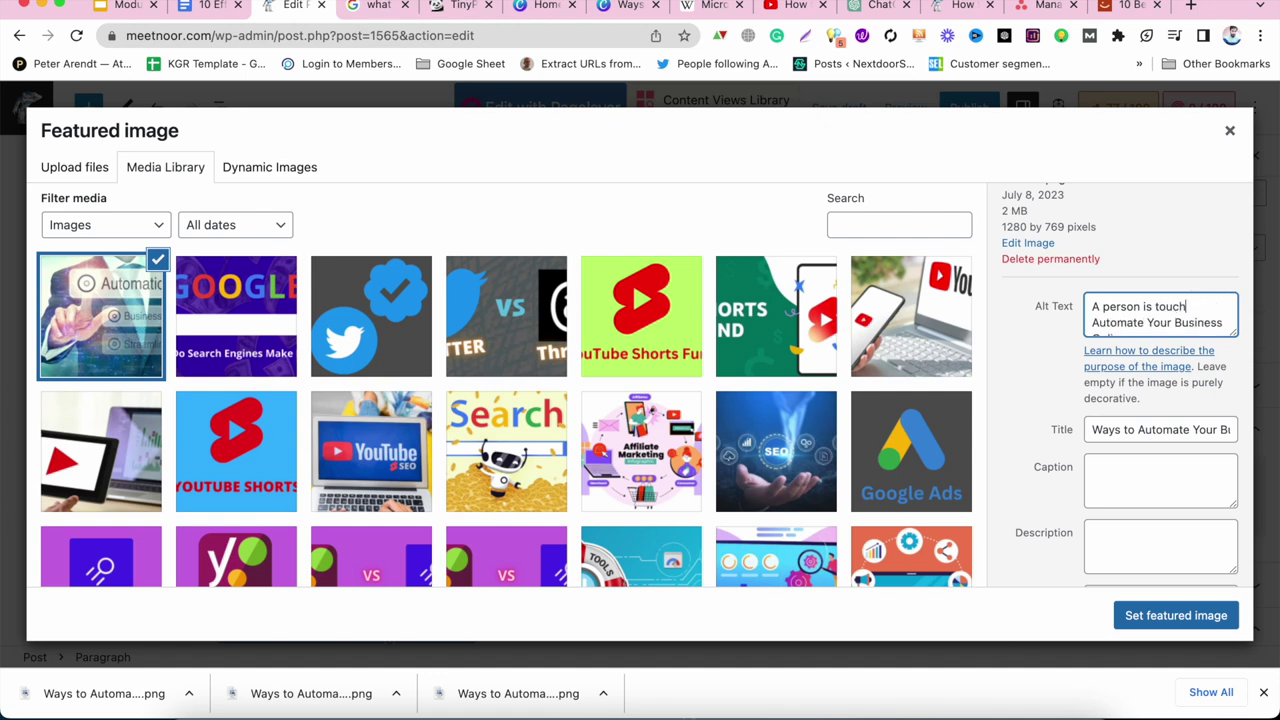
type("he automatic")
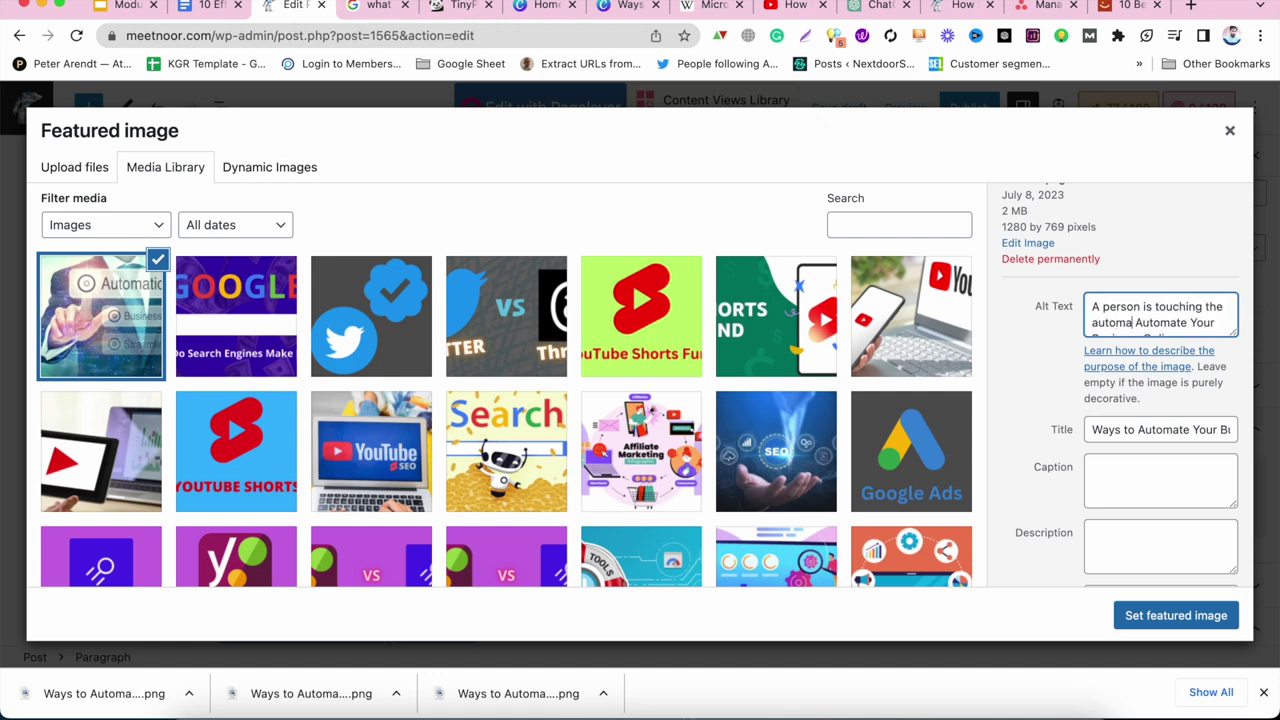
type(" button to")
scroll(1085, 298, "down", 2)
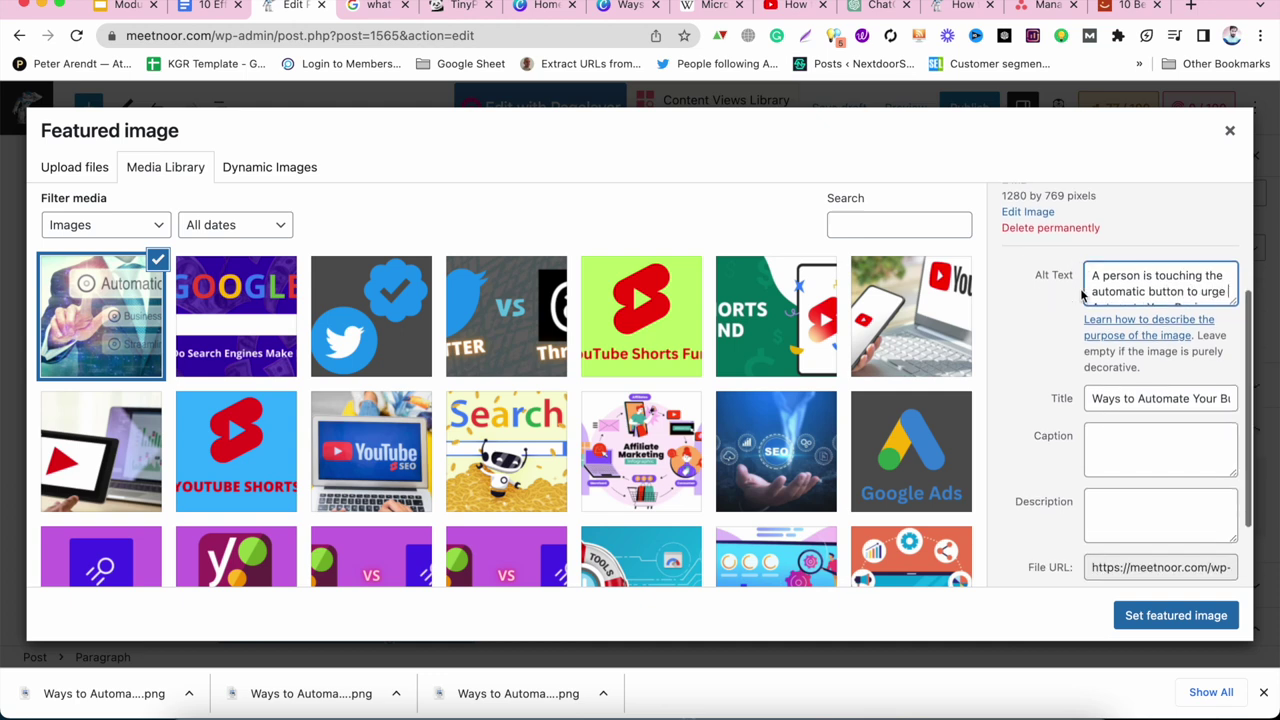
scroll(1117, 275, "up", 1)
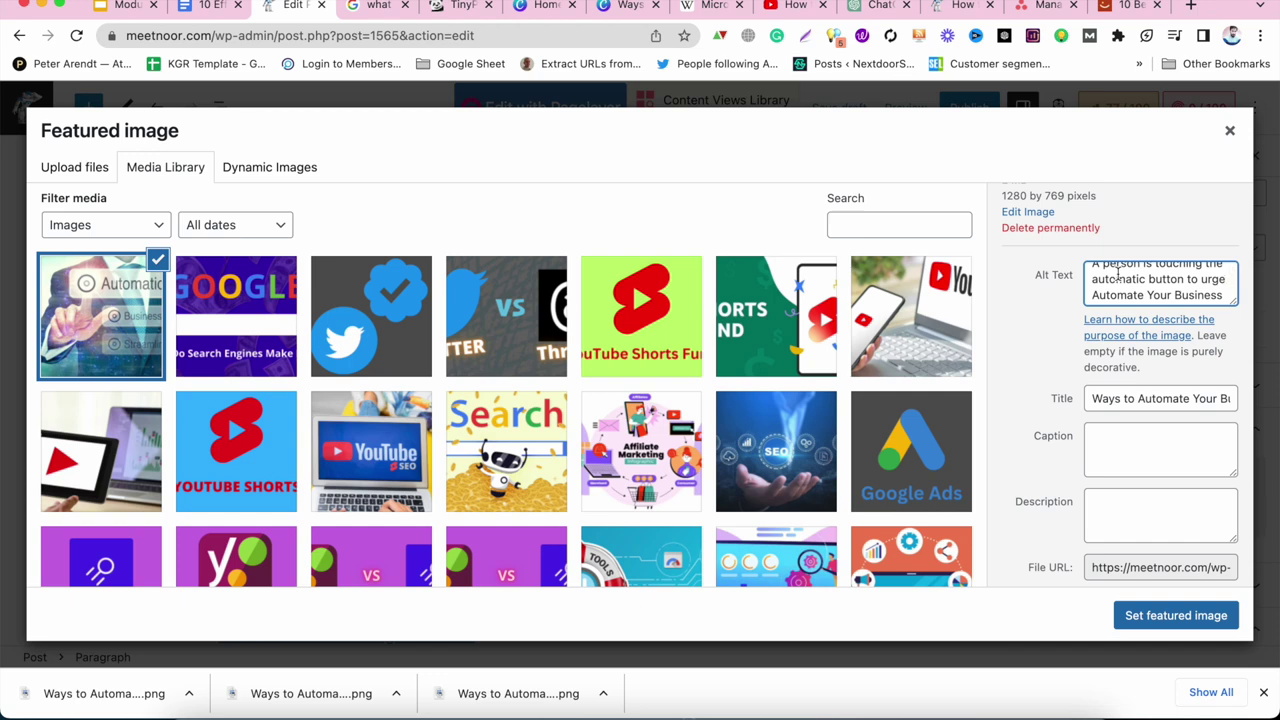
type("others")
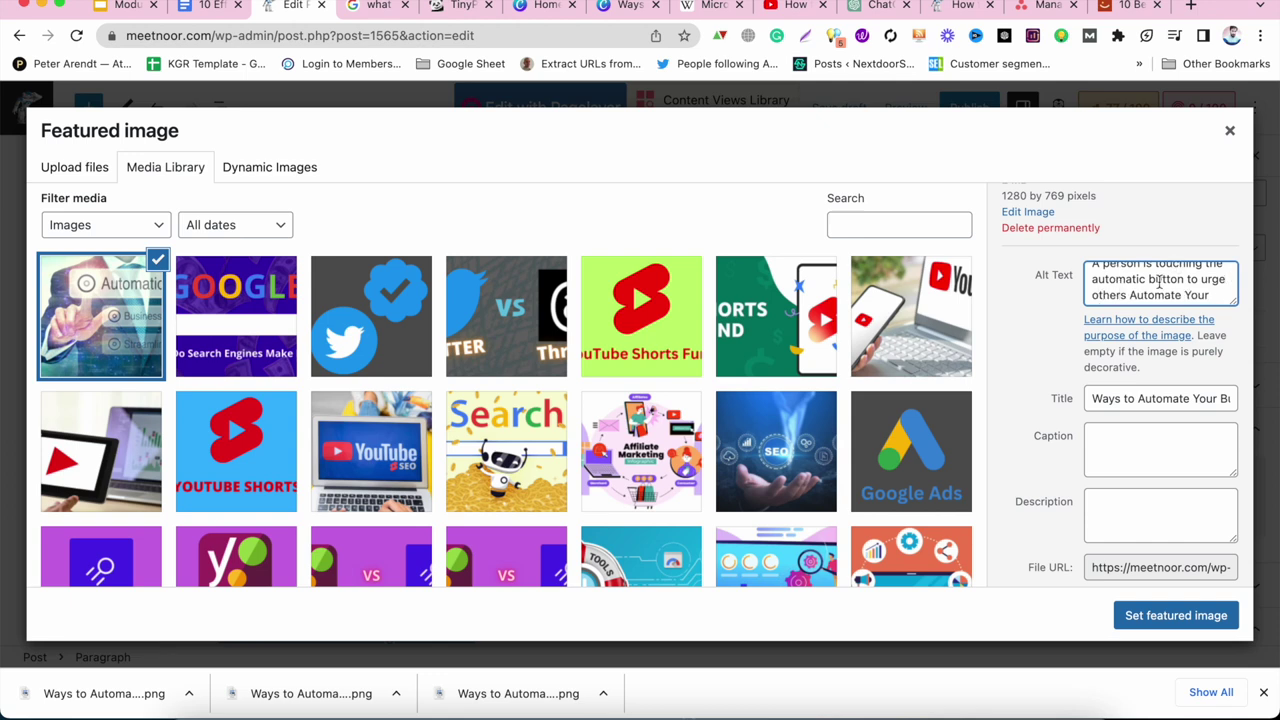
Remove the word "Online" from the end of the image's alt text.
scroll(1160, 283, "down", 1)
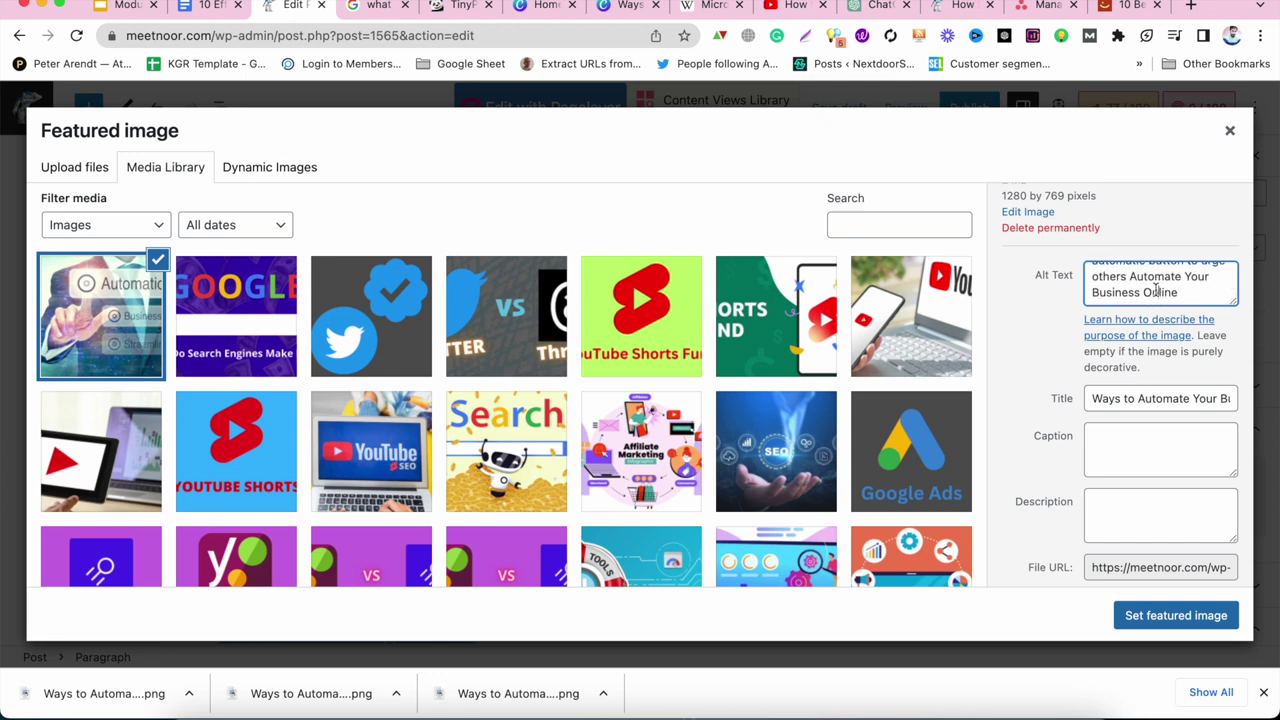
double_click(1156, 289)
key("BackSpace")
triple_click(1126, 280)
left_click_drag(1126, 278, 1048, 247)
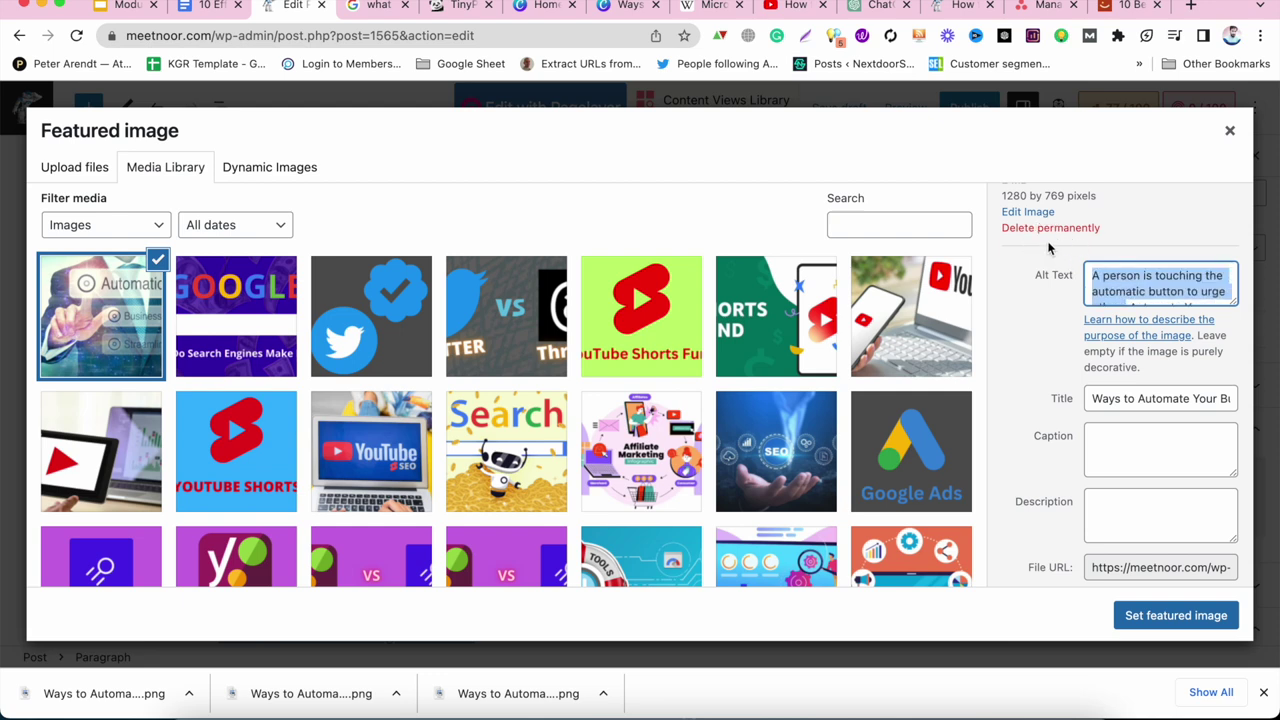
key("BackSpace")
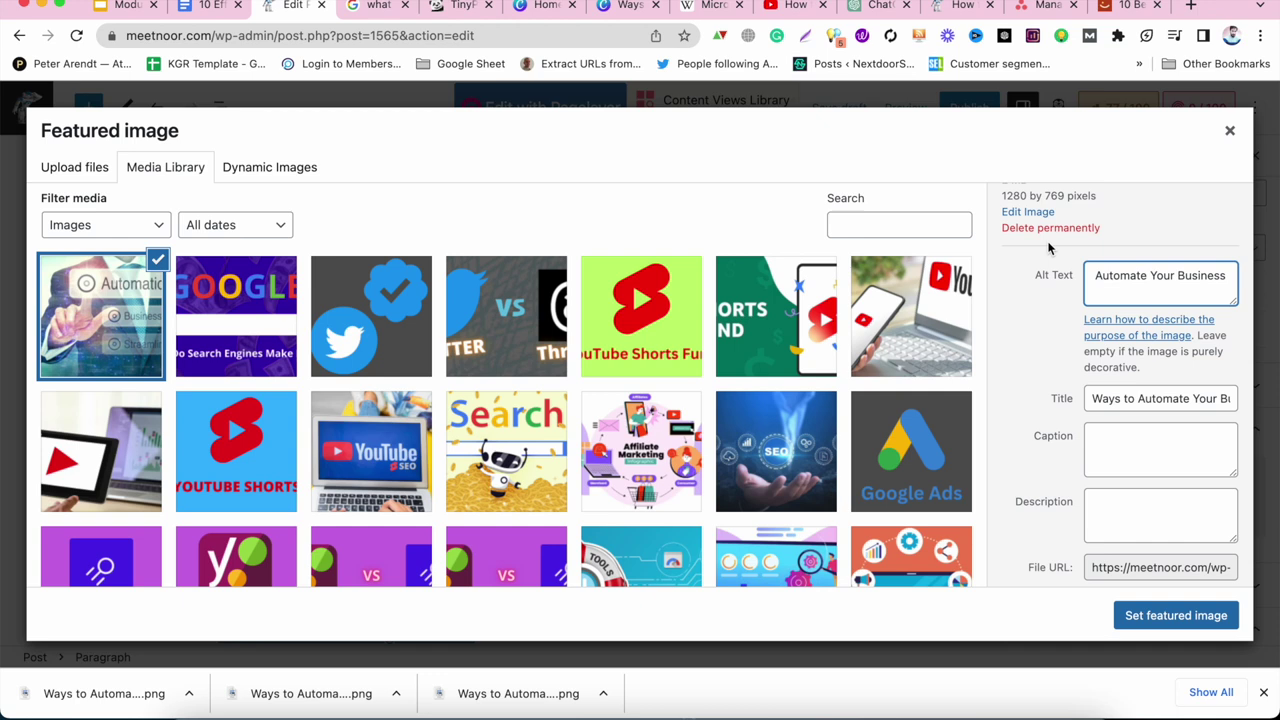
key("super+z")
left_click(1126, 283)
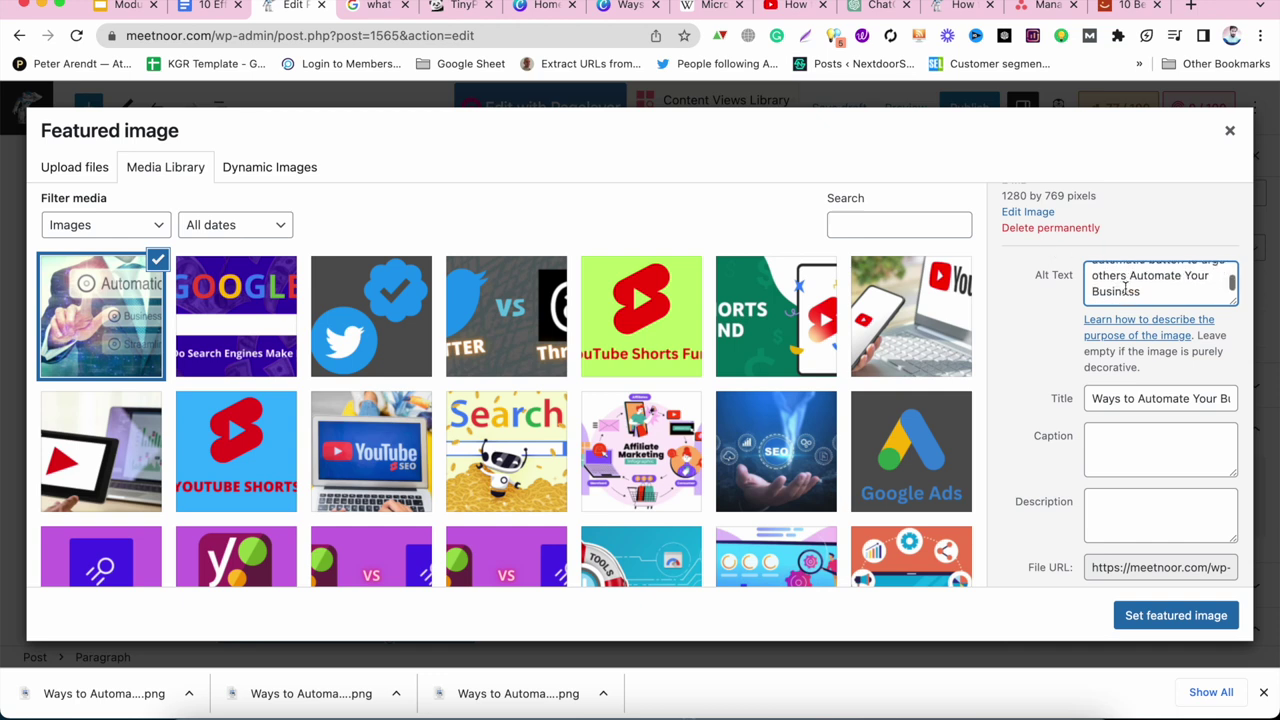
Copy the full alt text into the image's Description and set the image as the post's featured image.
scroll(1195, 400, "down", 2)
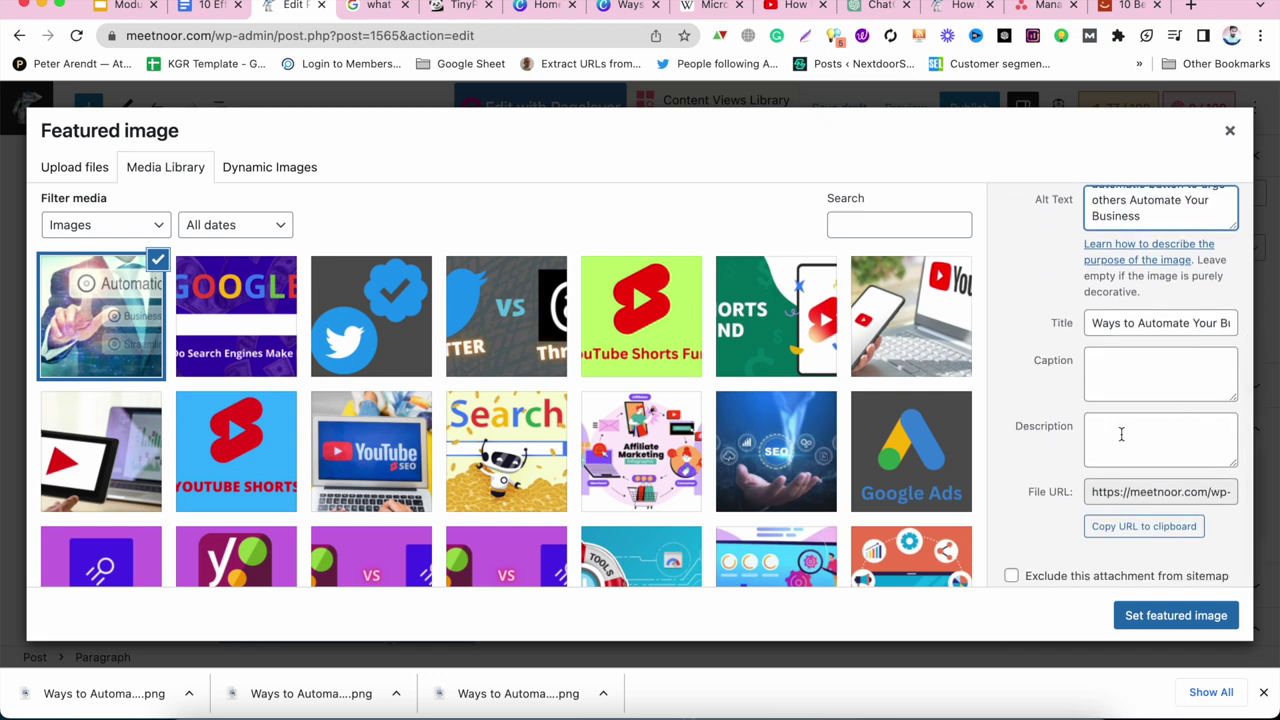
triple_click(1135, 210)
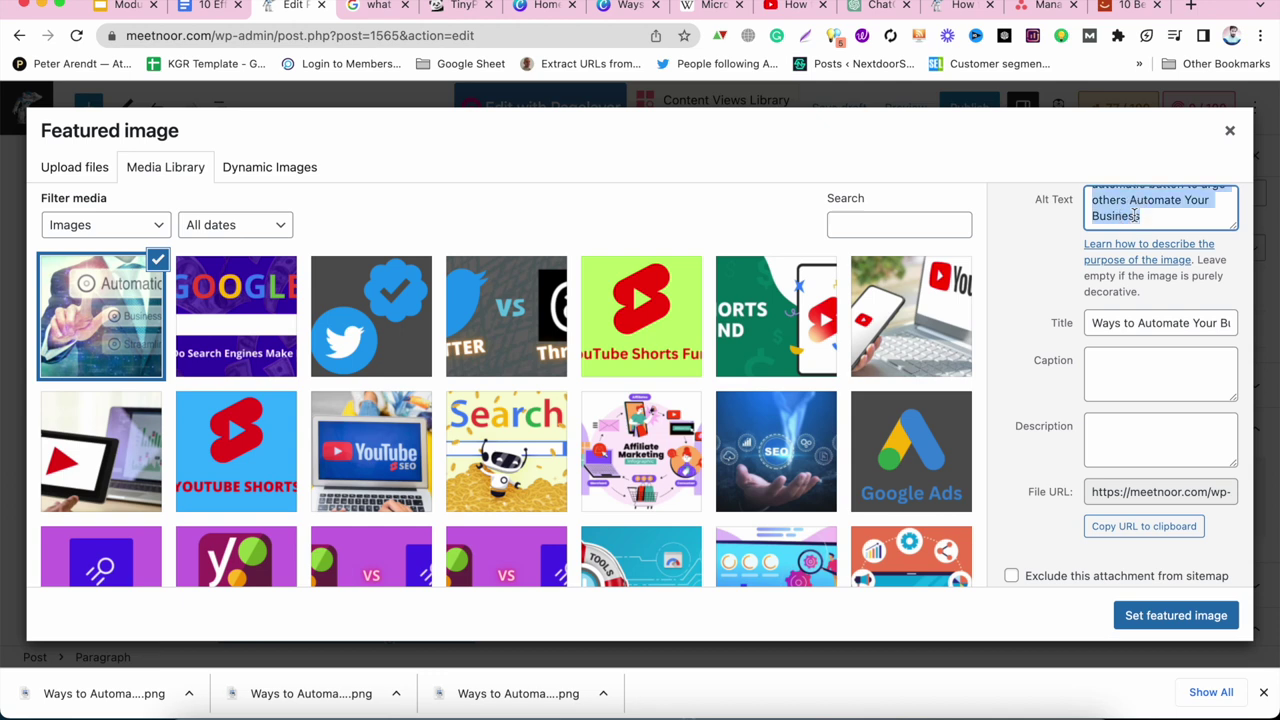
left_click(1130, 433)
key("ctrl+v")
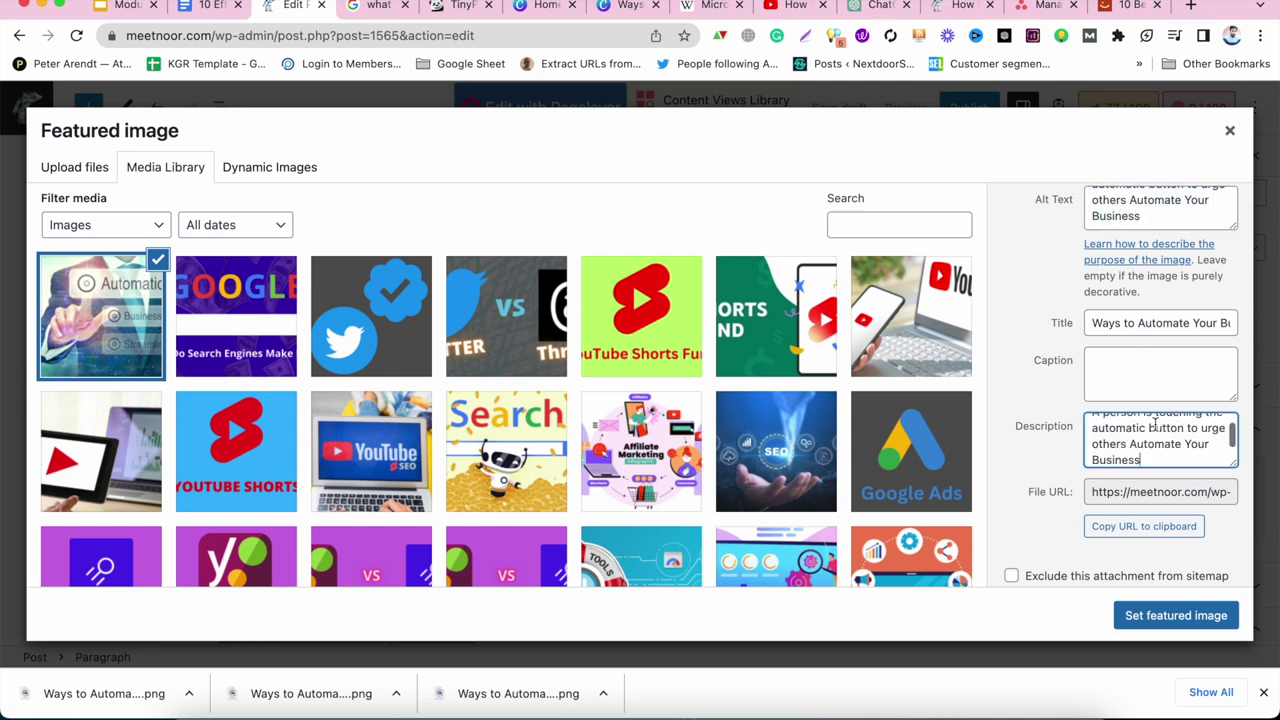
left_click(1143, 613)
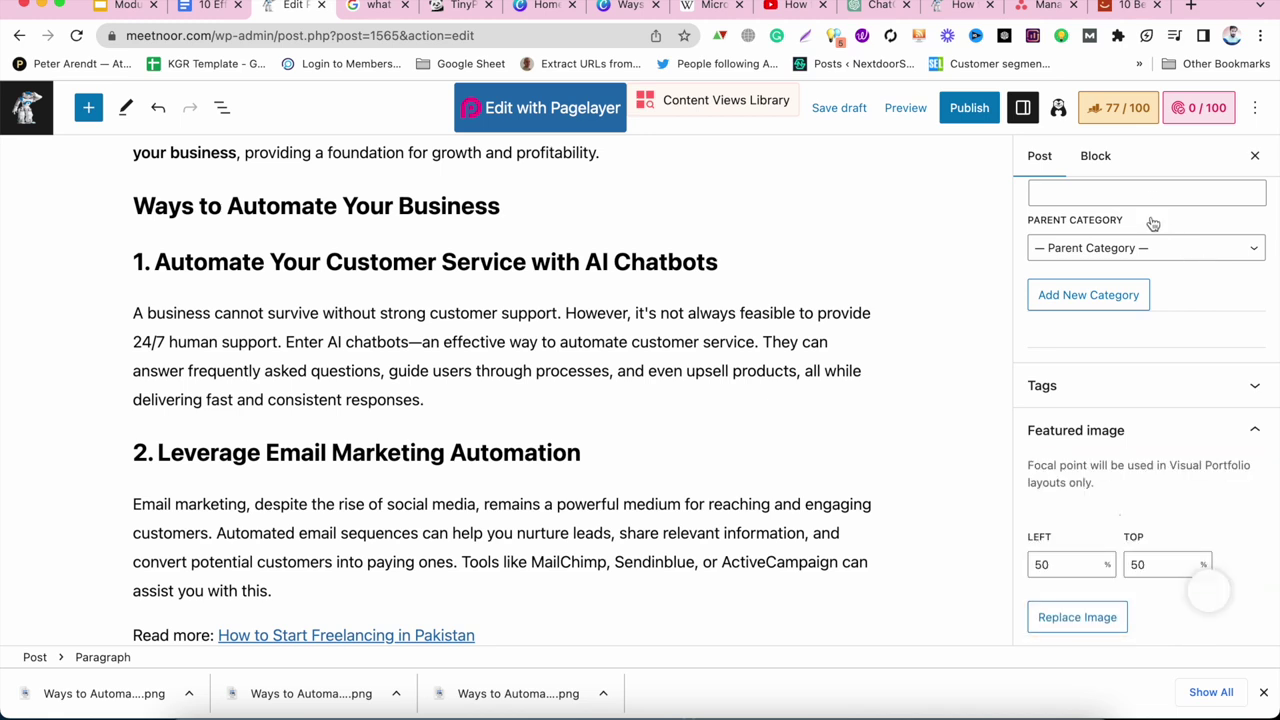
Review the post's featured image settings and its opening sections up to the title.
scroll(1100, 519, "down", 2)
scroll(1100, 519, "up", 4)
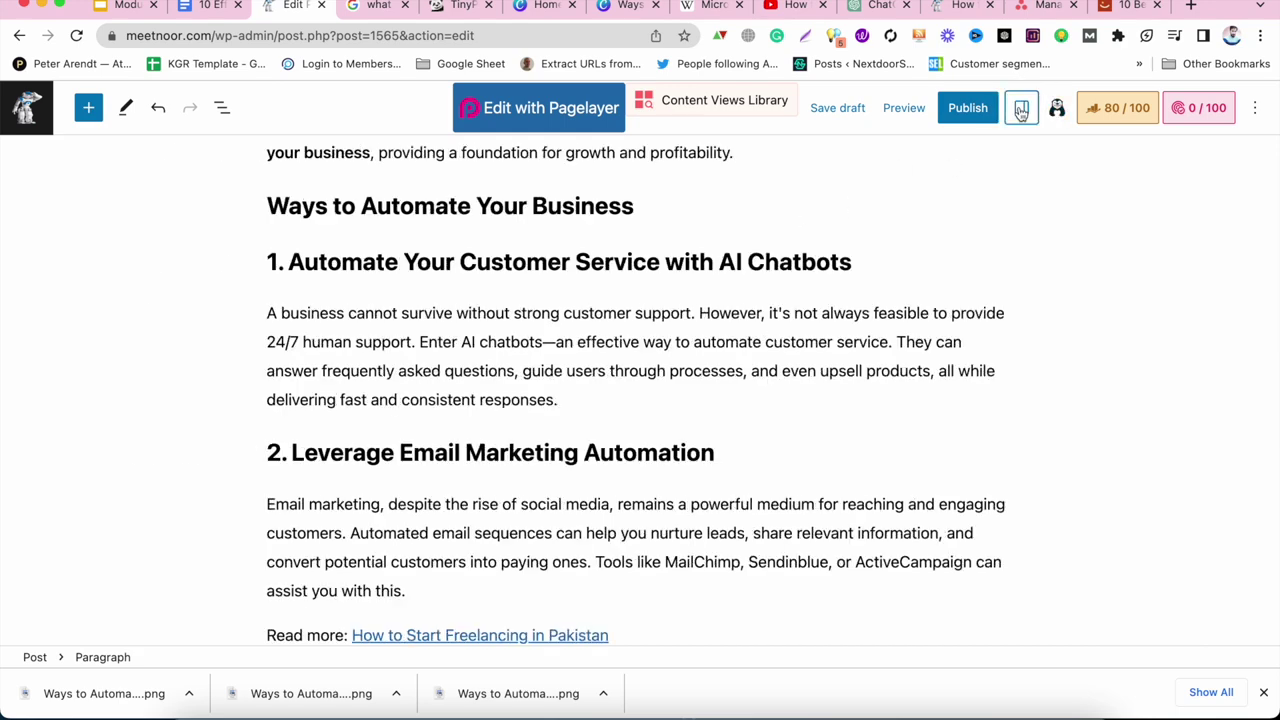
double_click(1021, 107)
scroll(711, 334, "down", 1)
scroll(712, 336, "up", 7)
scroll(712, 338, "down", 2)
scroll(712, 338, "down", 2)
scroll(711, 337, "up", 4)
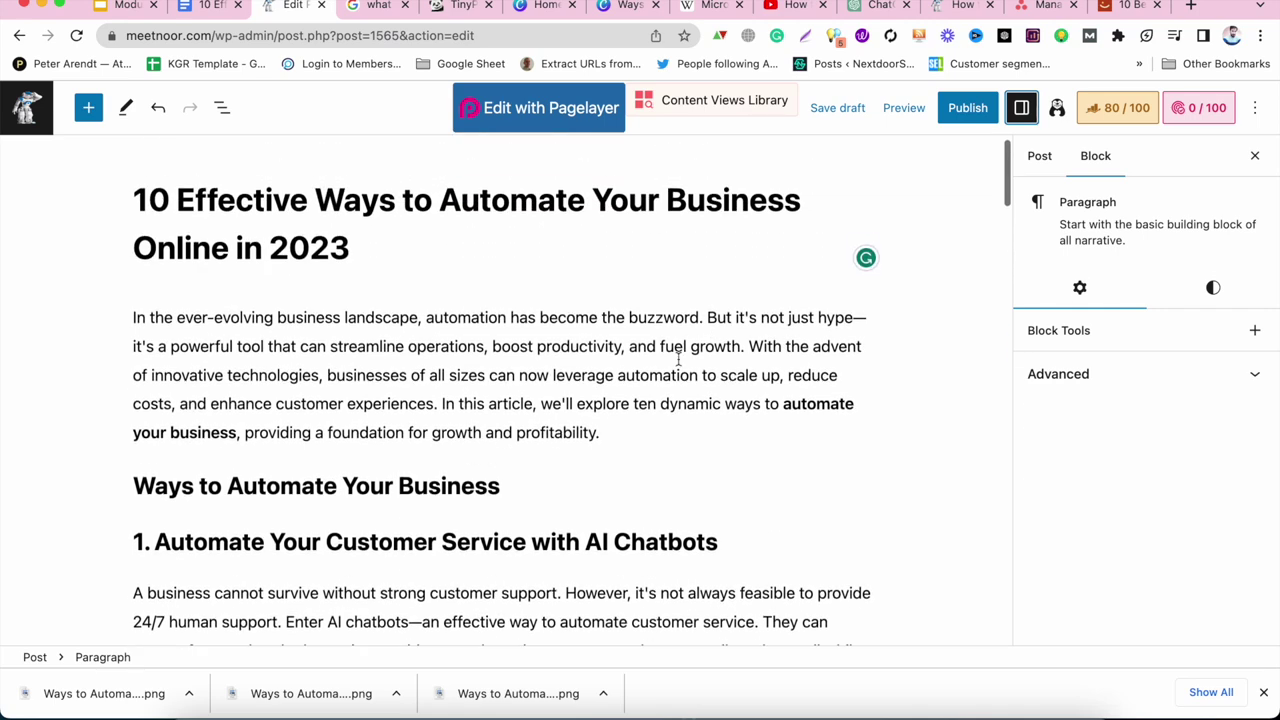
left_click(629, 428)
key("Return")
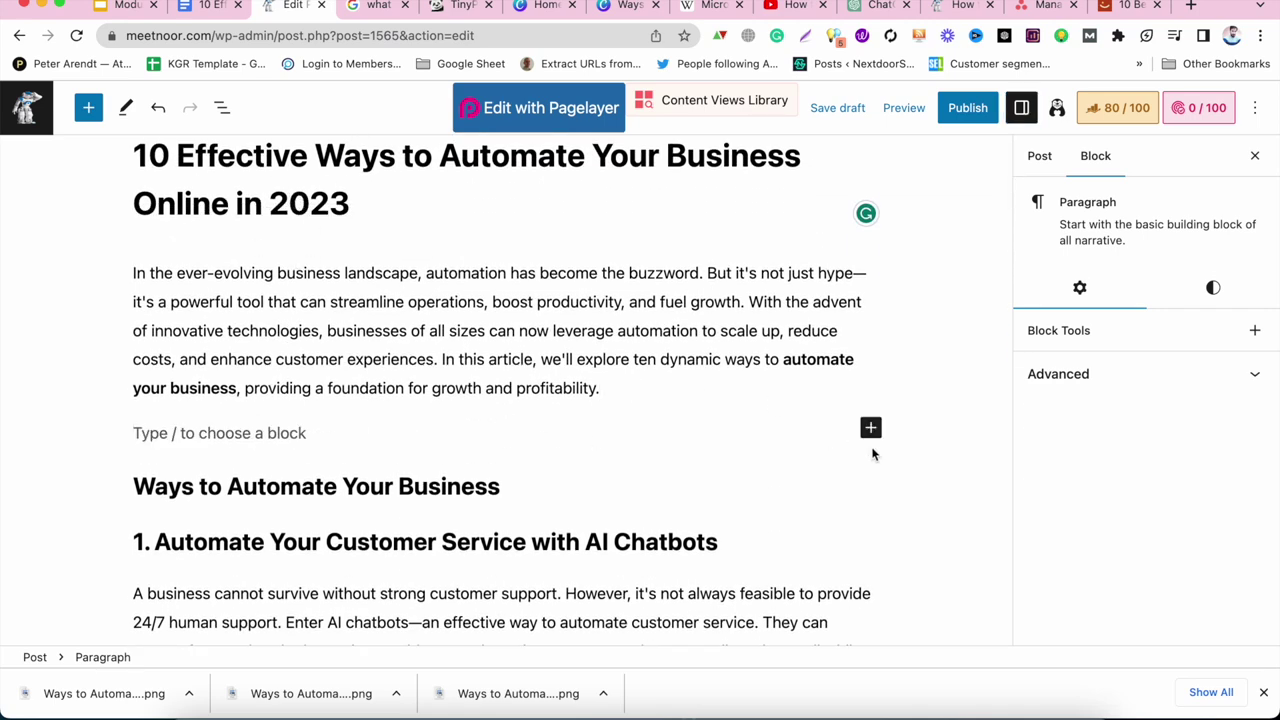
key("BackSpace")
scroll(748, 513, "down", 4)
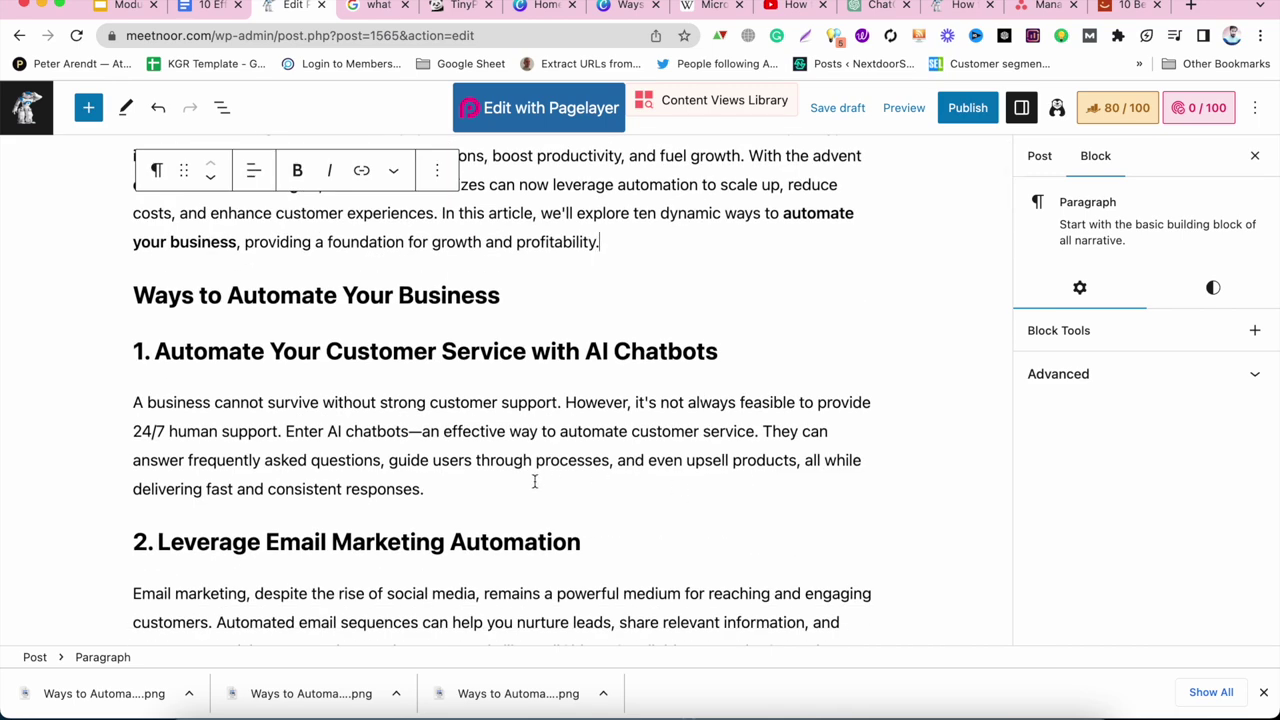
Switch to the Canva design and search the elements for "automation chatbot".
left_click(630, 6)
left_click(196, 152)
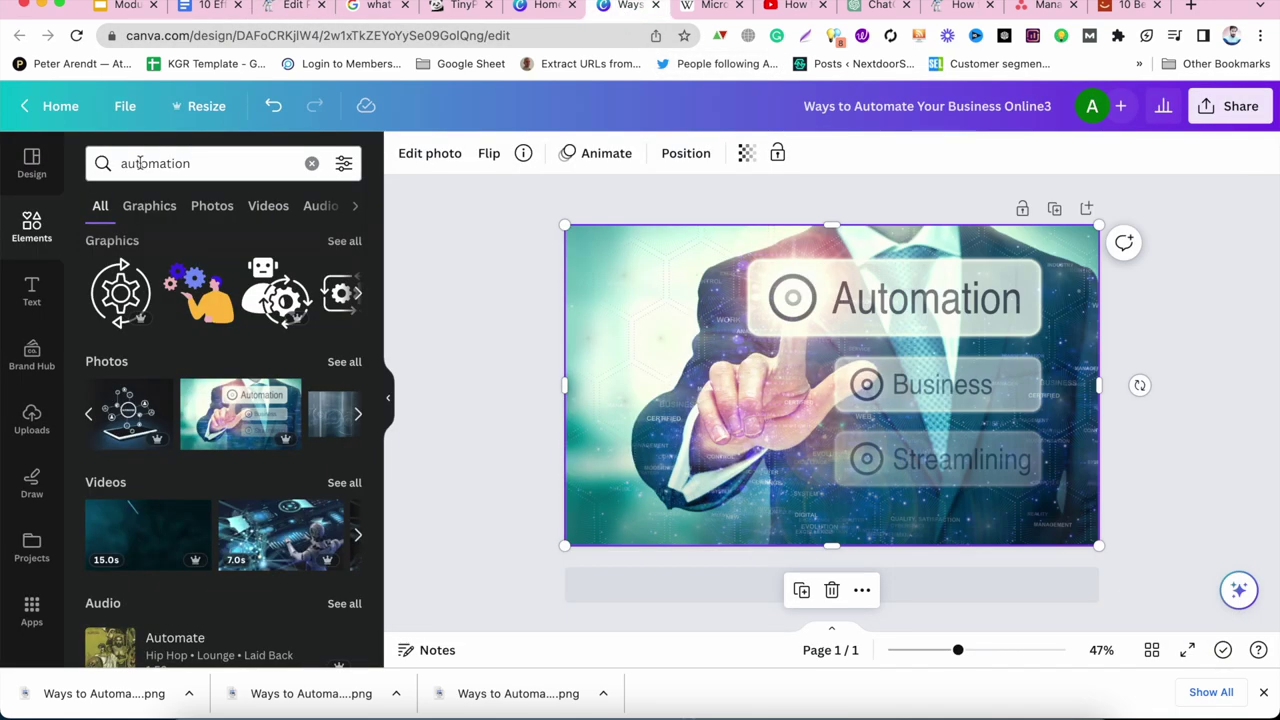
left_click(242, 166)
type("chatbot")
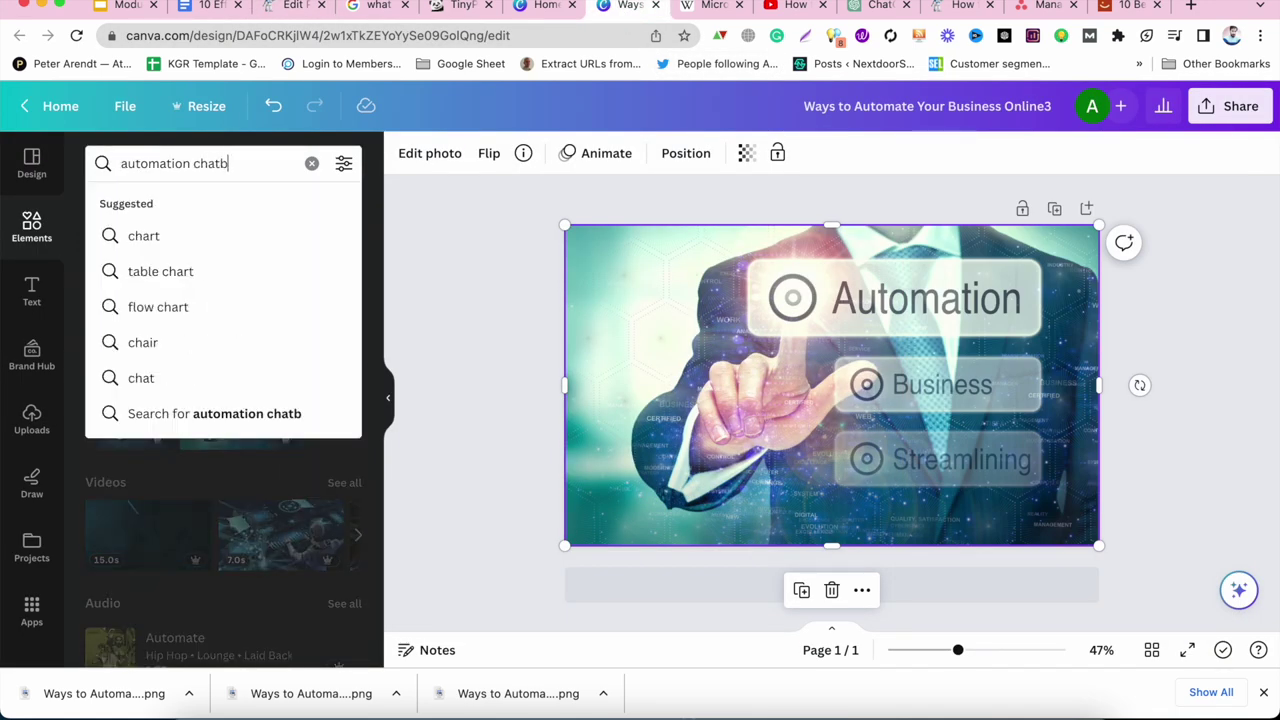
key("Return")
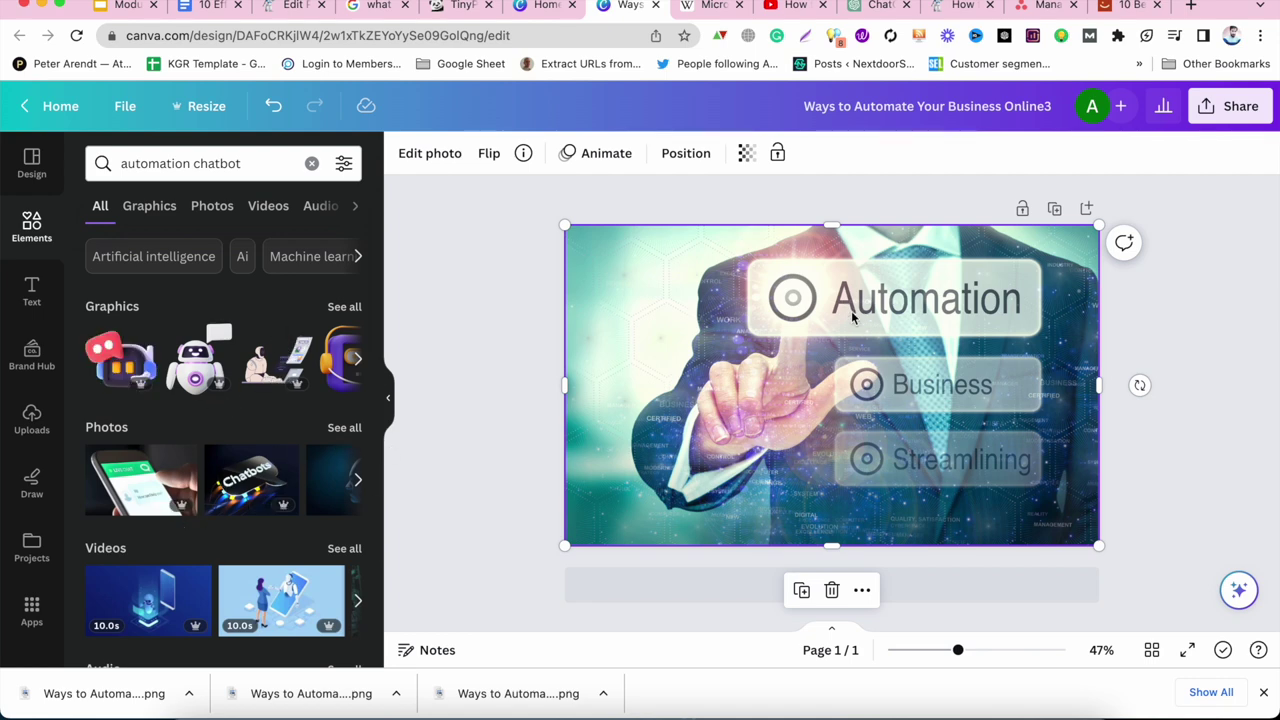
Replace the page's Automation photo with the live chat phone photo and download the design as a PNG.
key("Delete")
left_click_drag(143, 480, 575, 265)
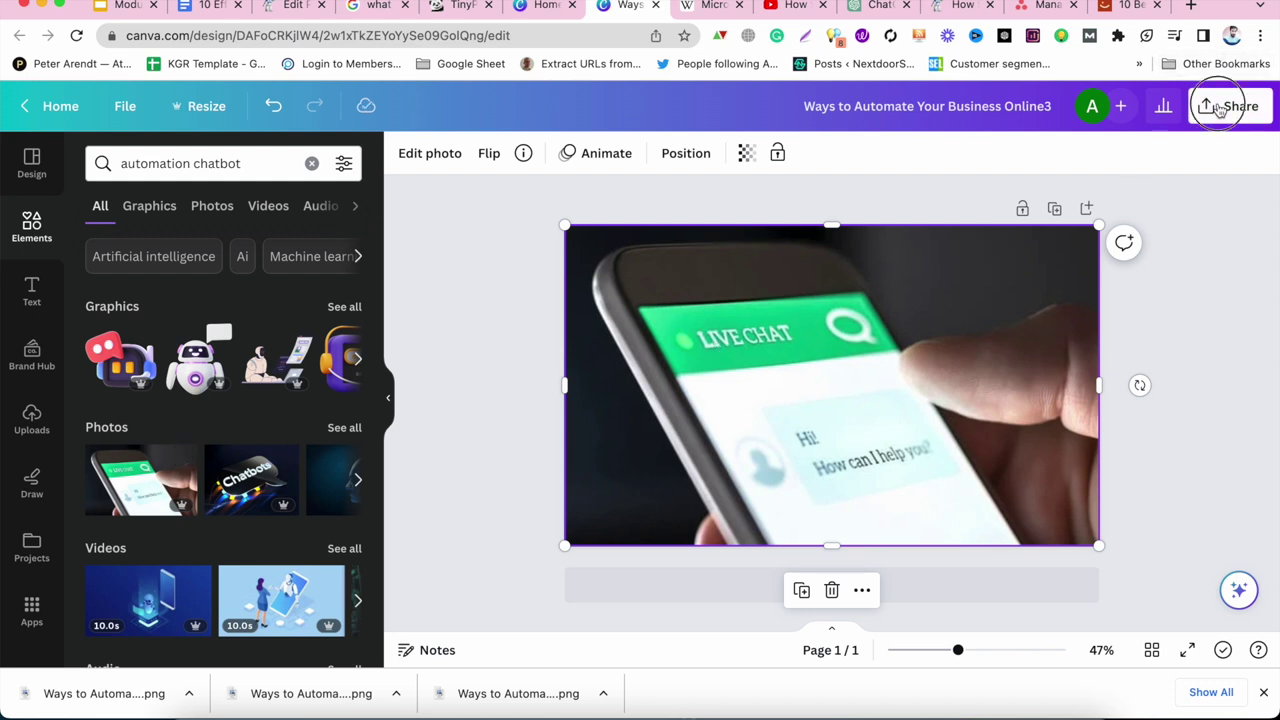
left_click(1218, 108)
left_click(985, 550)
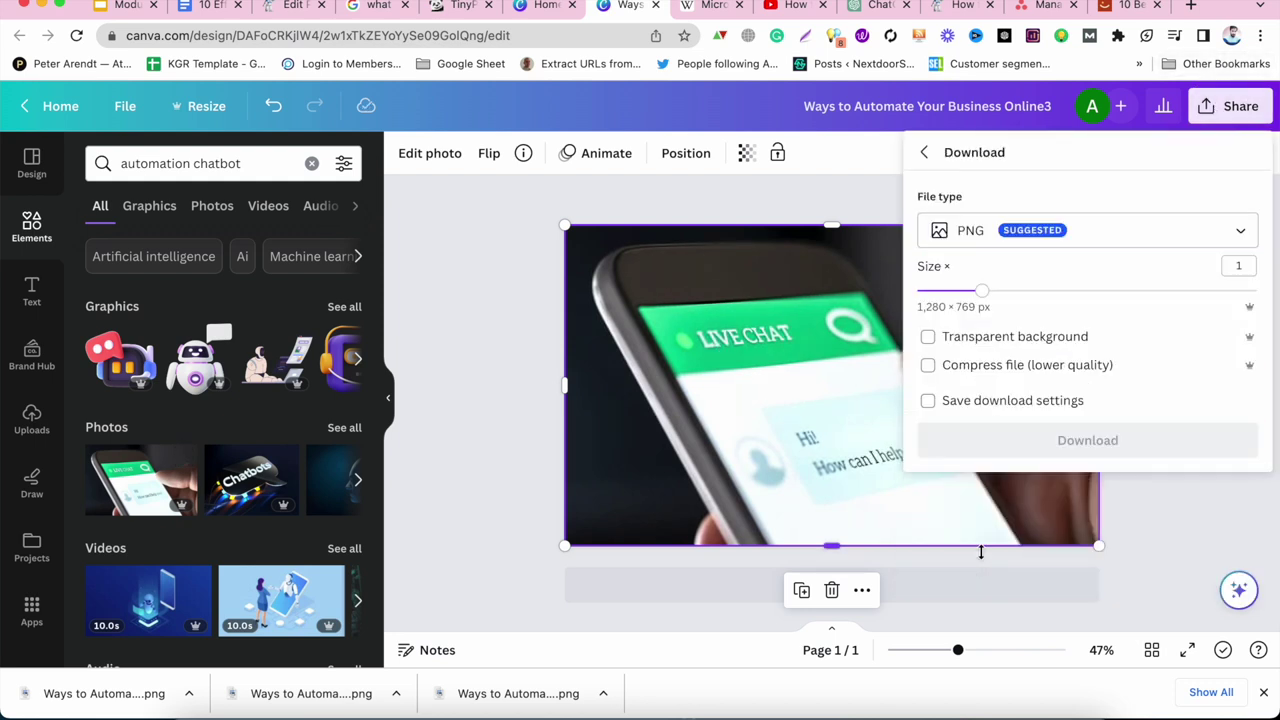
left_click(1052, 440)
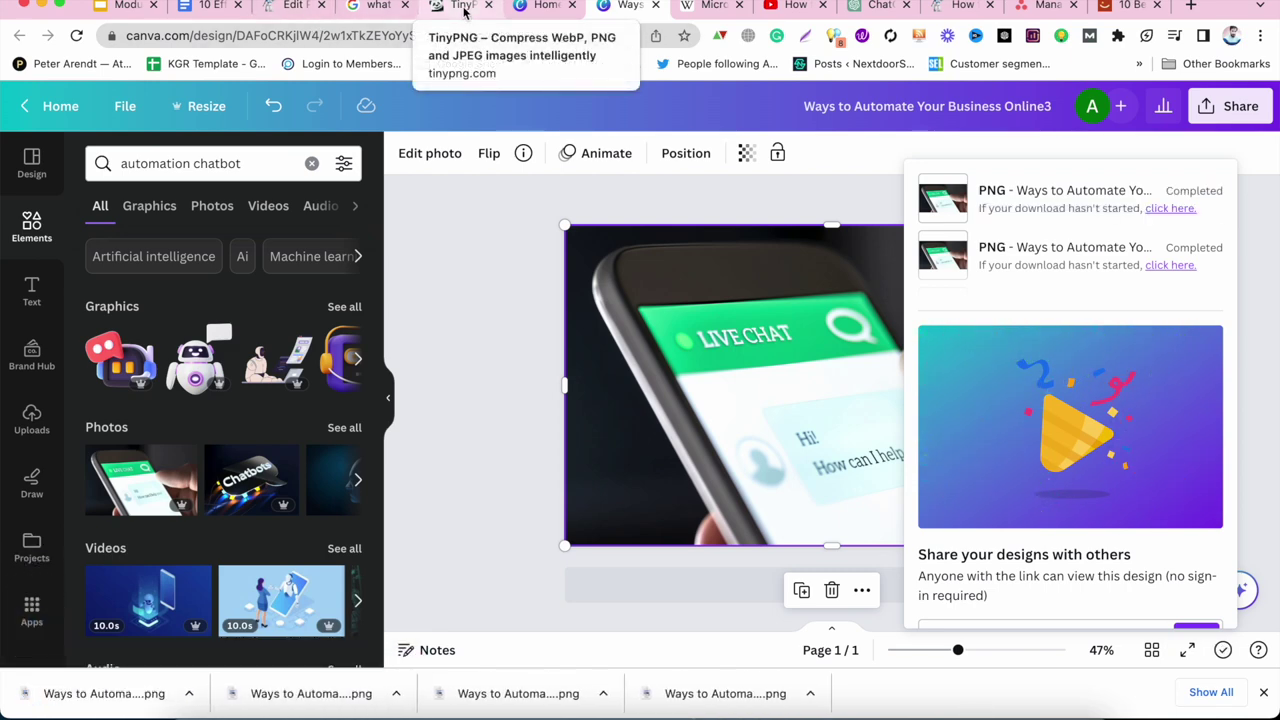
Switch to TinyPNG and compress "Ways to Automate Your Business Online3 (1).png" from the Downloads folder.
left_click(464, 8)
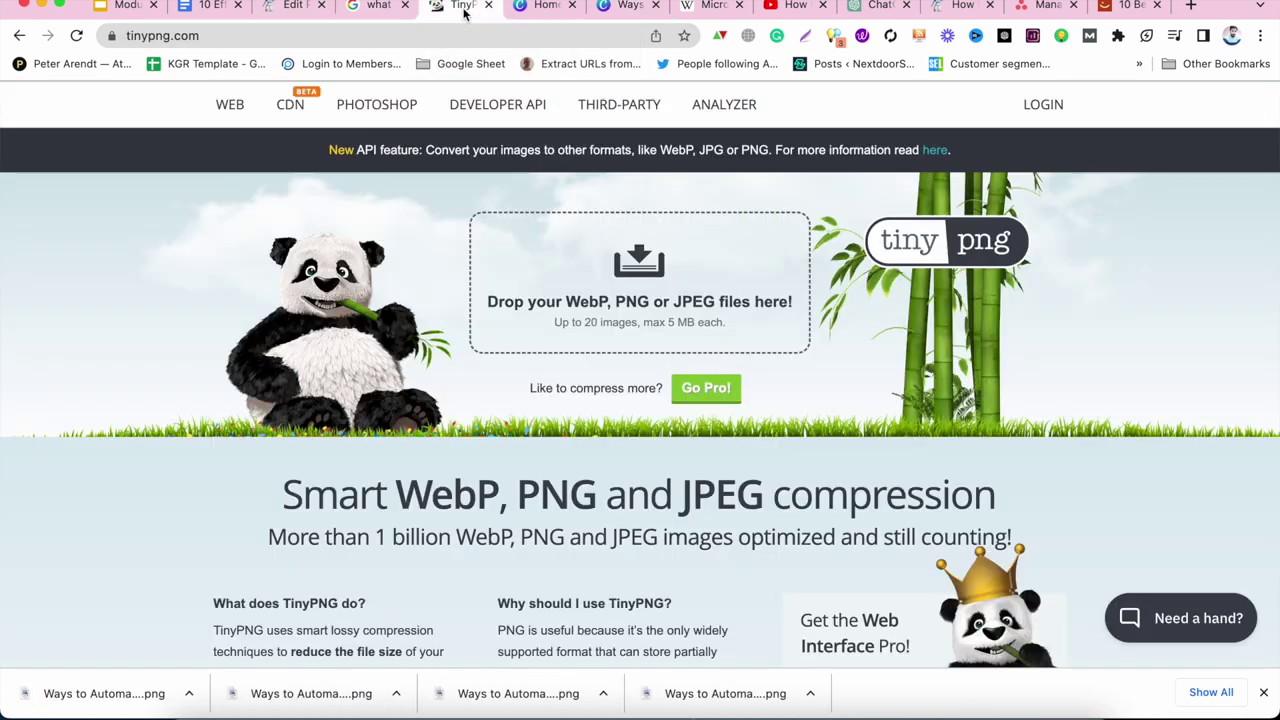
left_click(650, 278)
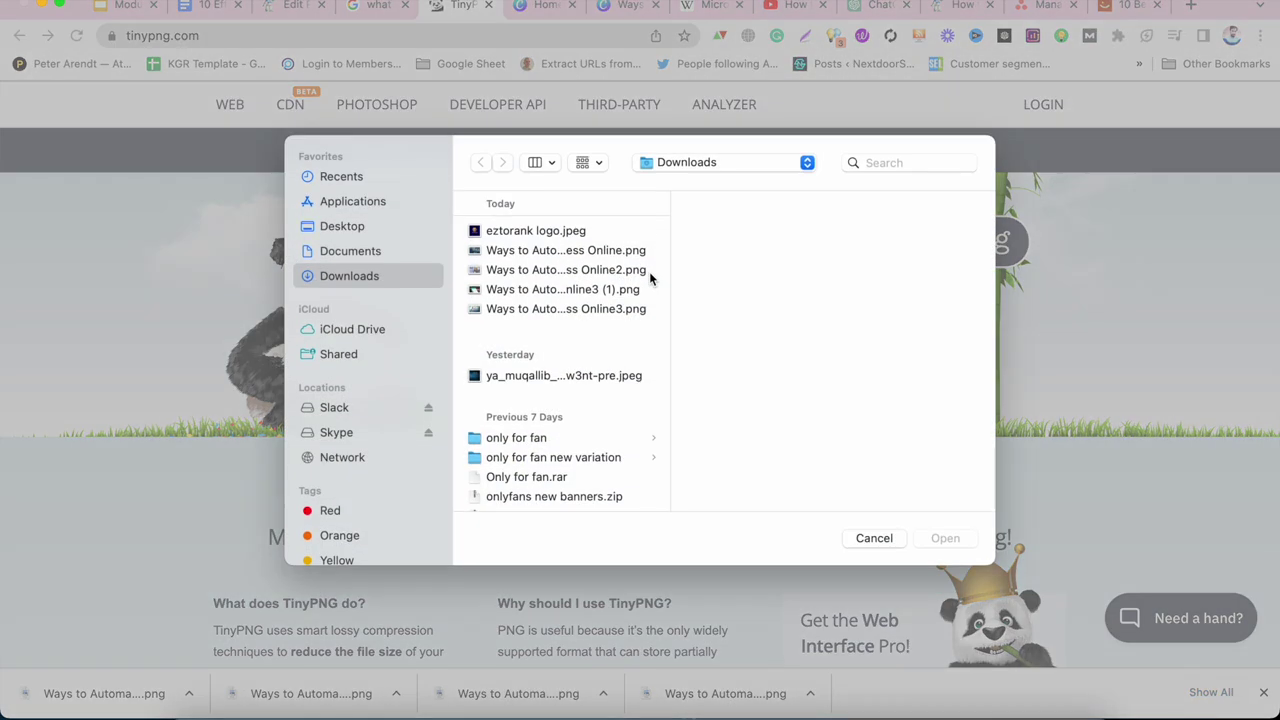
left_click(510, 250)
left_click(512, 270)
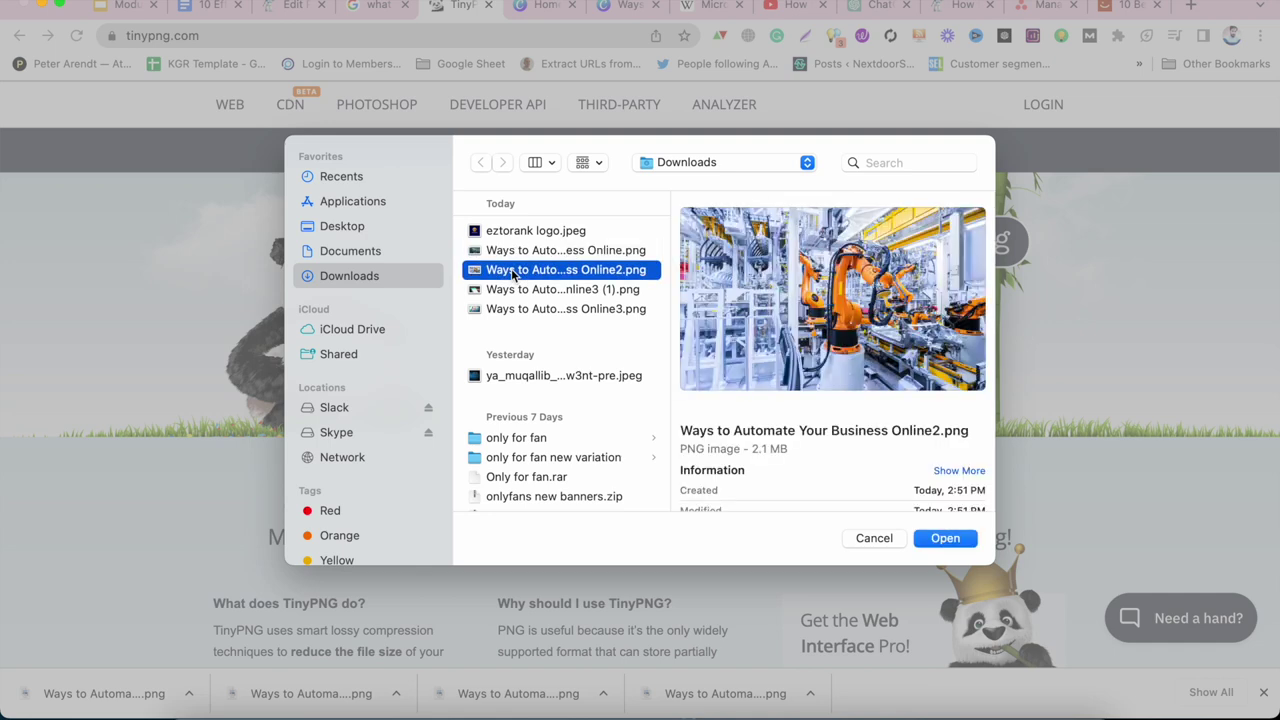
left_click(522, 289)
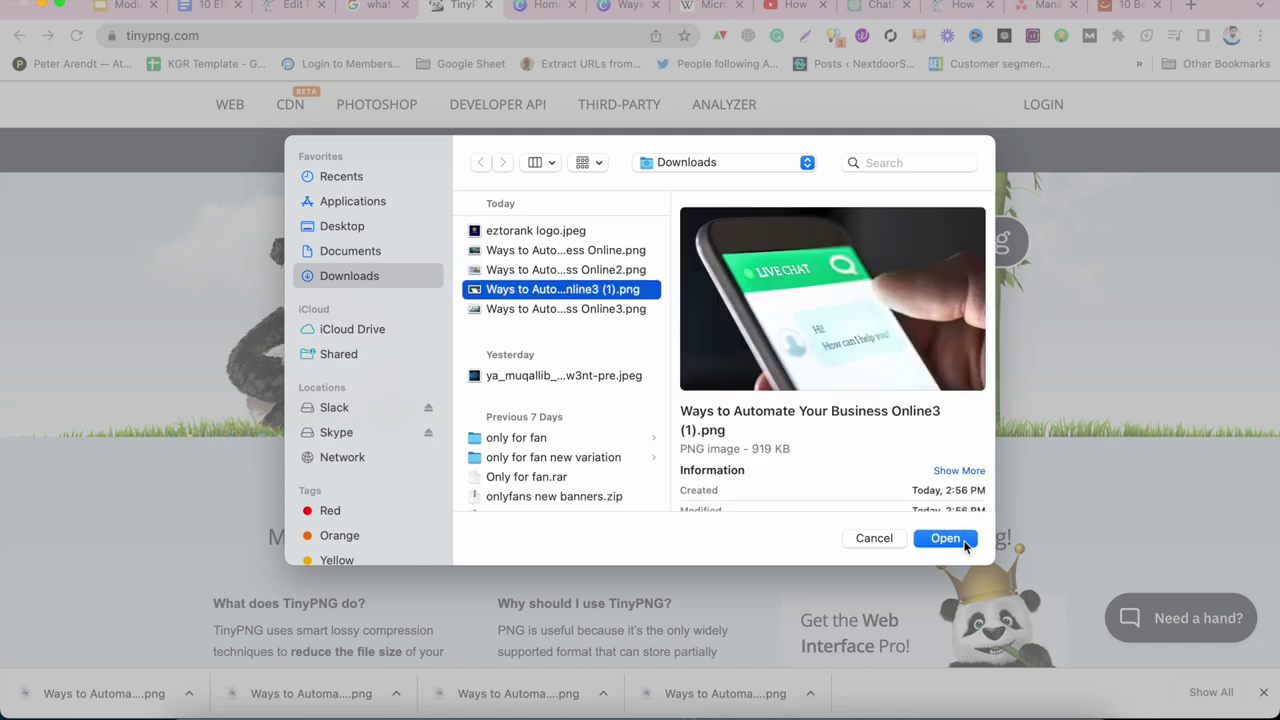
scroll(920, 434, "down", 3)
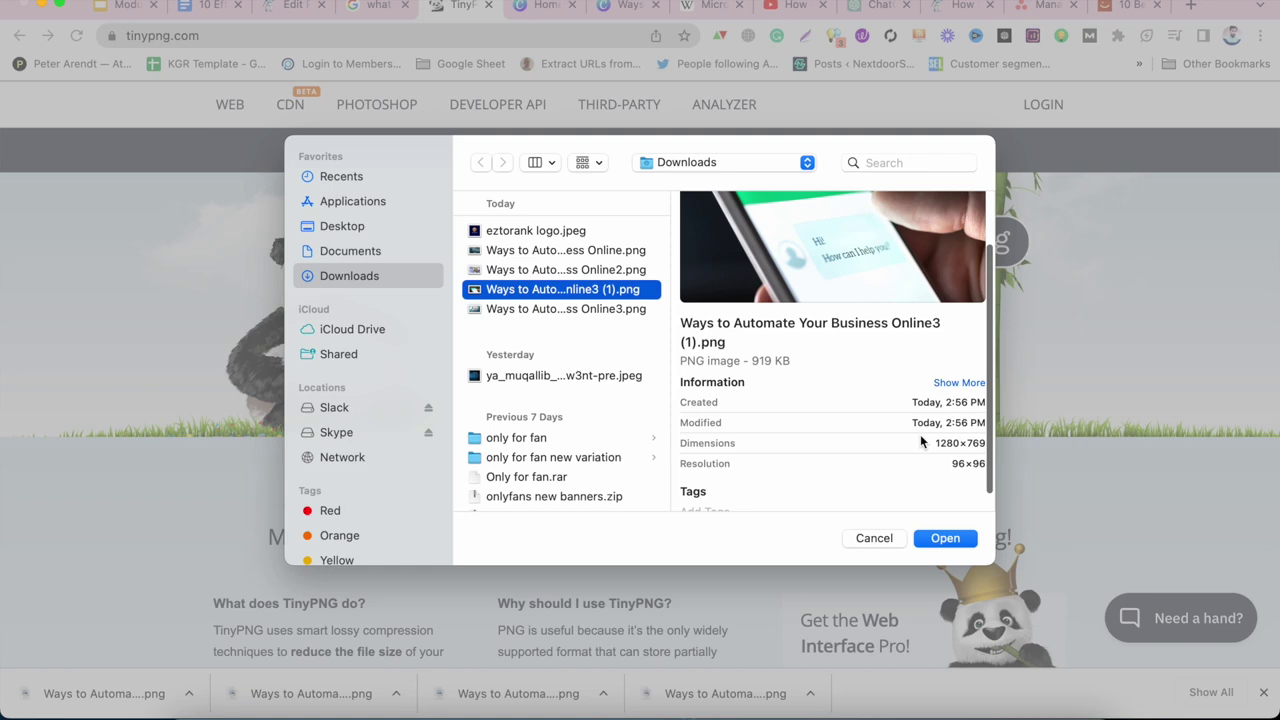
scroll(920, 441, "down", 1)
left_click(945, 538)
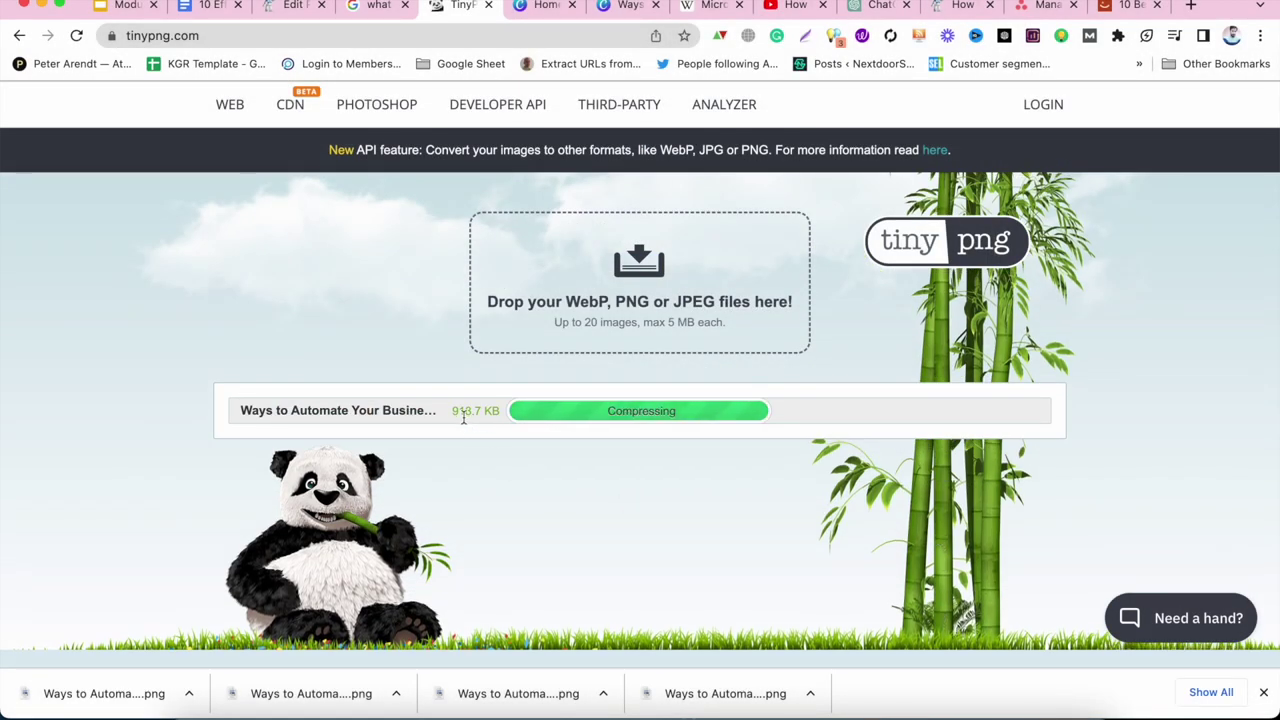
Download the compressed live chat image and check the file in the Downloads folder.
double_click(463, 412)
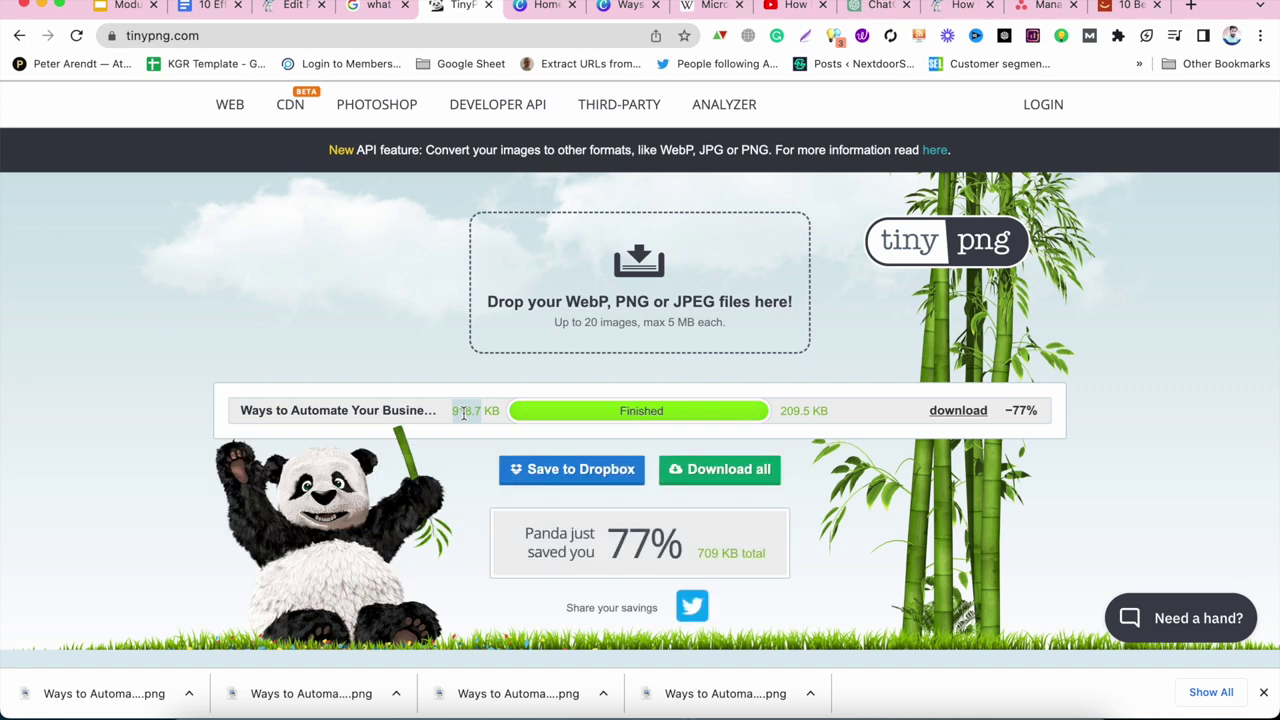
left_click(463, 412)
double_click(787, 415)
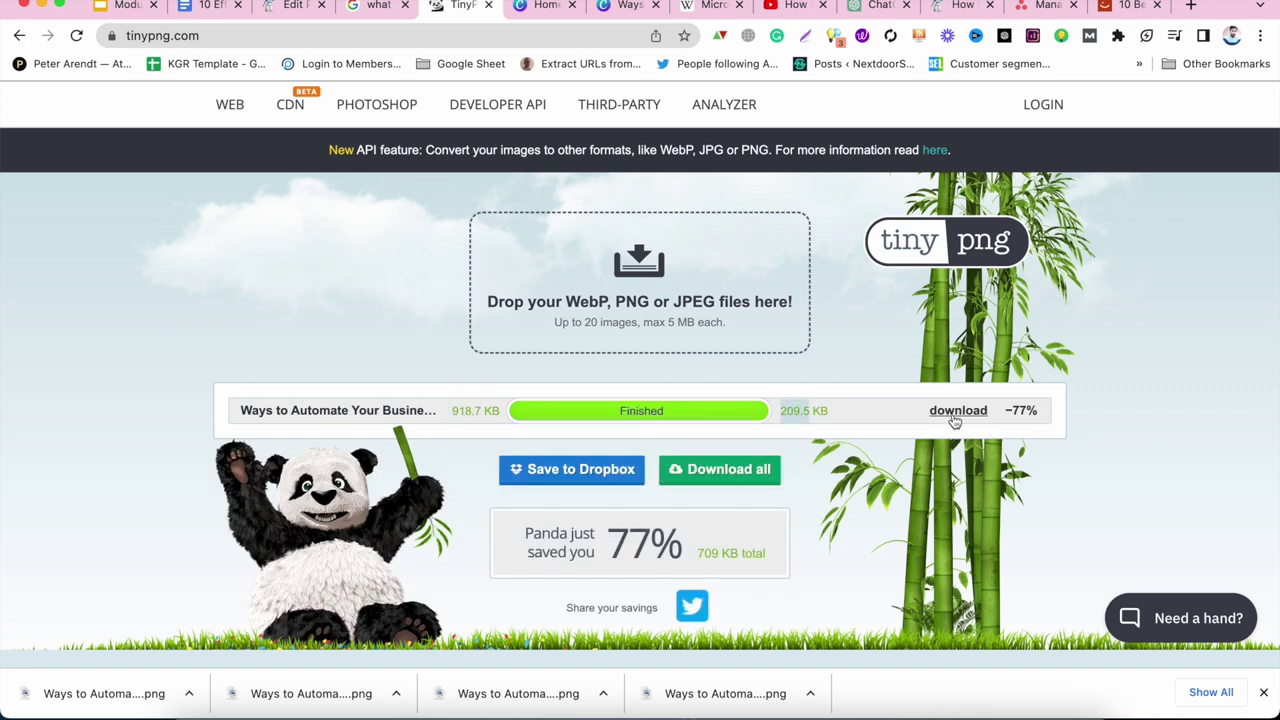
left_click(955, 418)
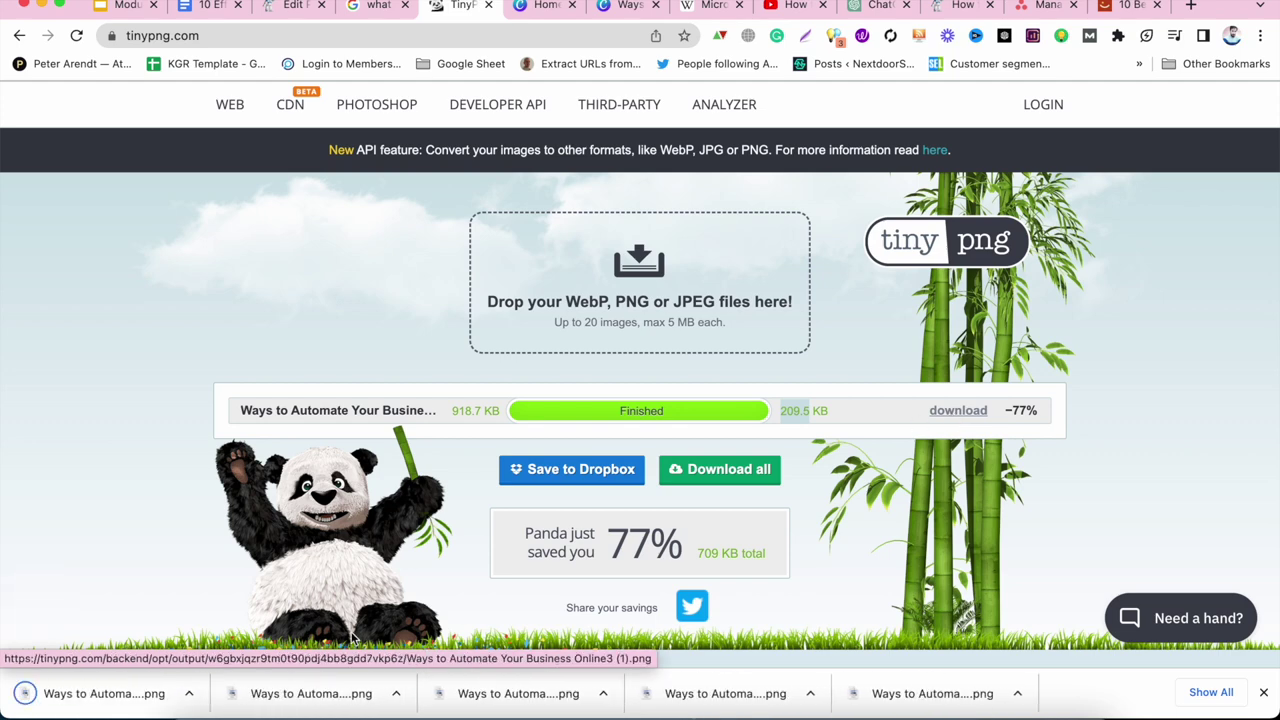
left_click(188, 693)
left_click(203, 662)
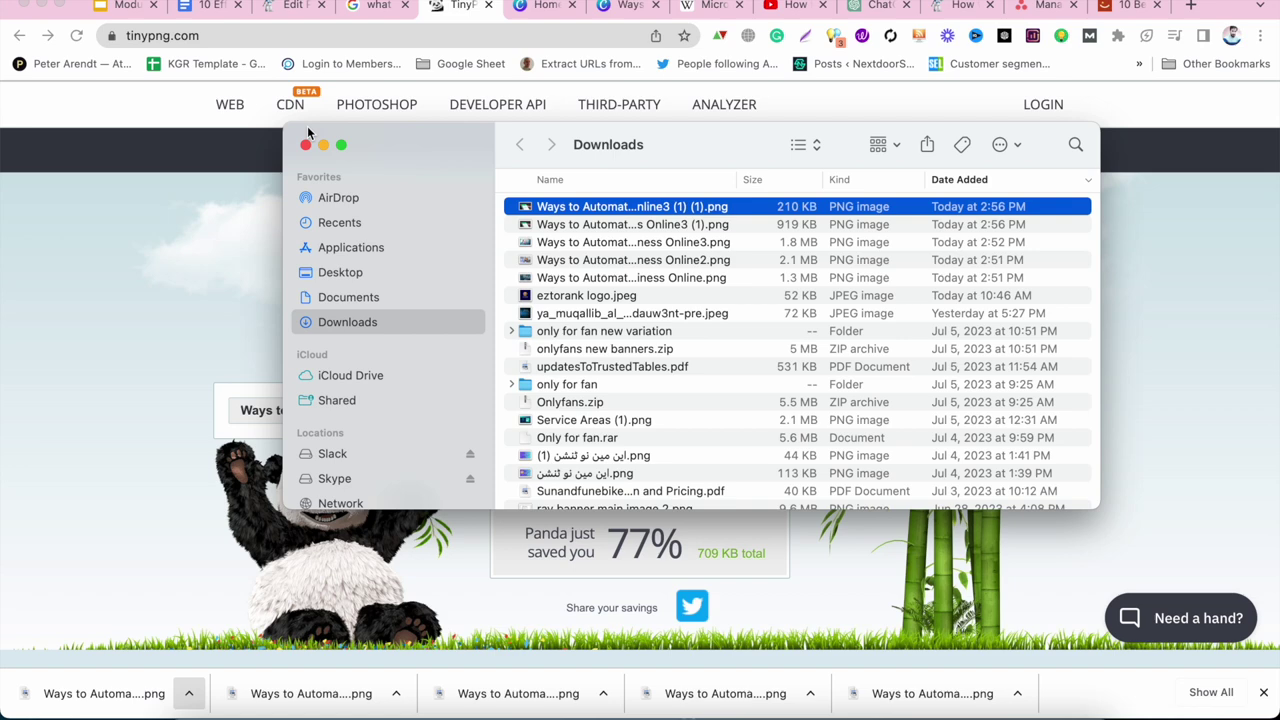
left_click(306, 145)
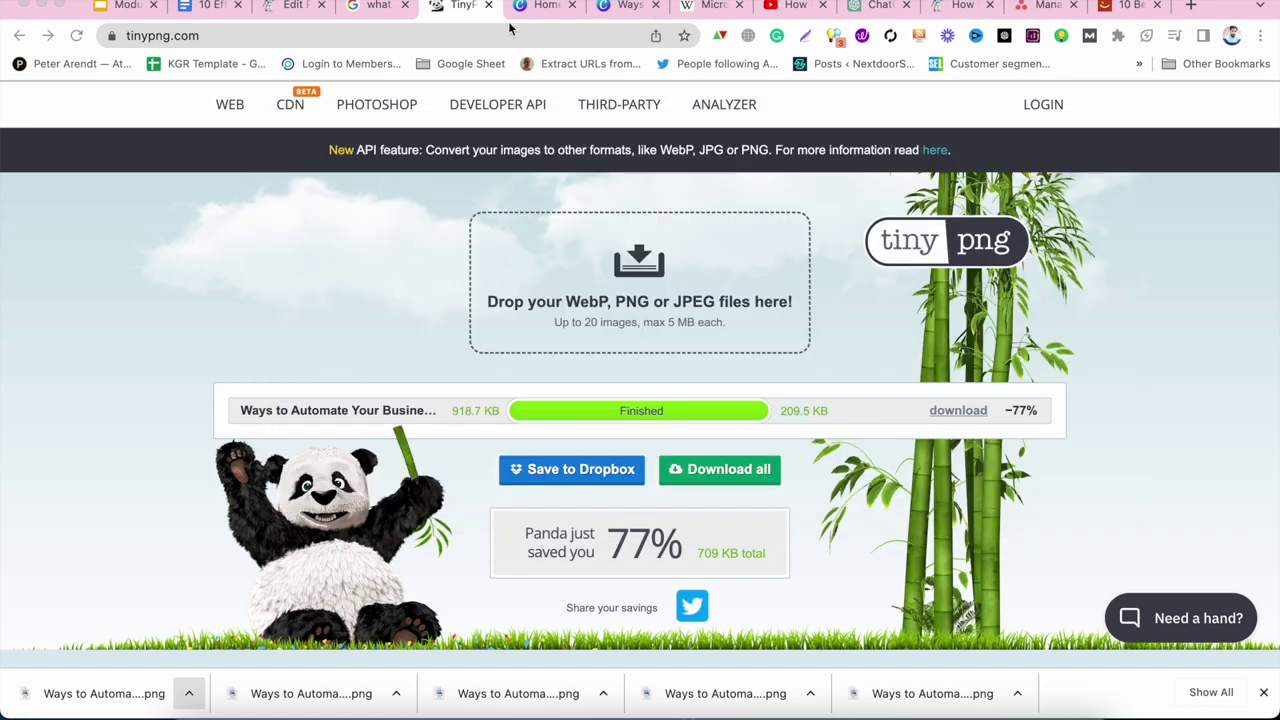
Switch to the WordPress post editor and add an image block below the paragraph on AI chatbots in section 1.
left_click(285, 6)
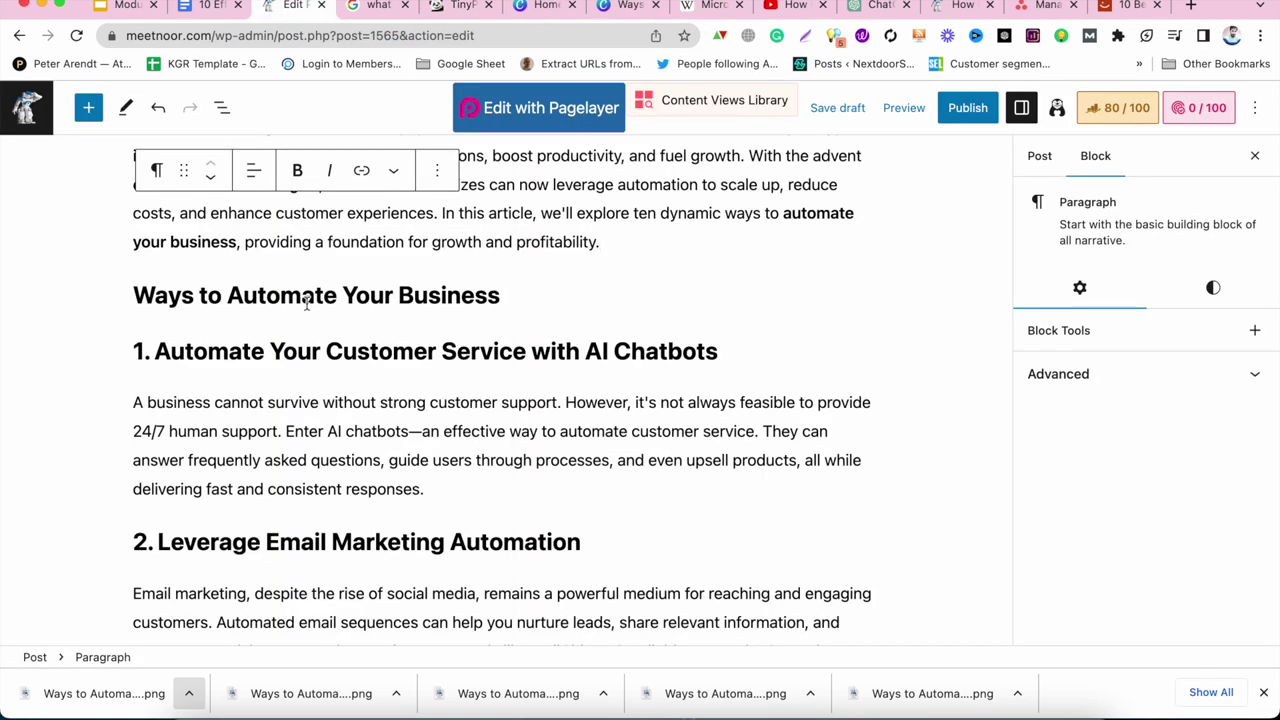
scroll(571, 271, "down", 1)
left_click(480, 483)
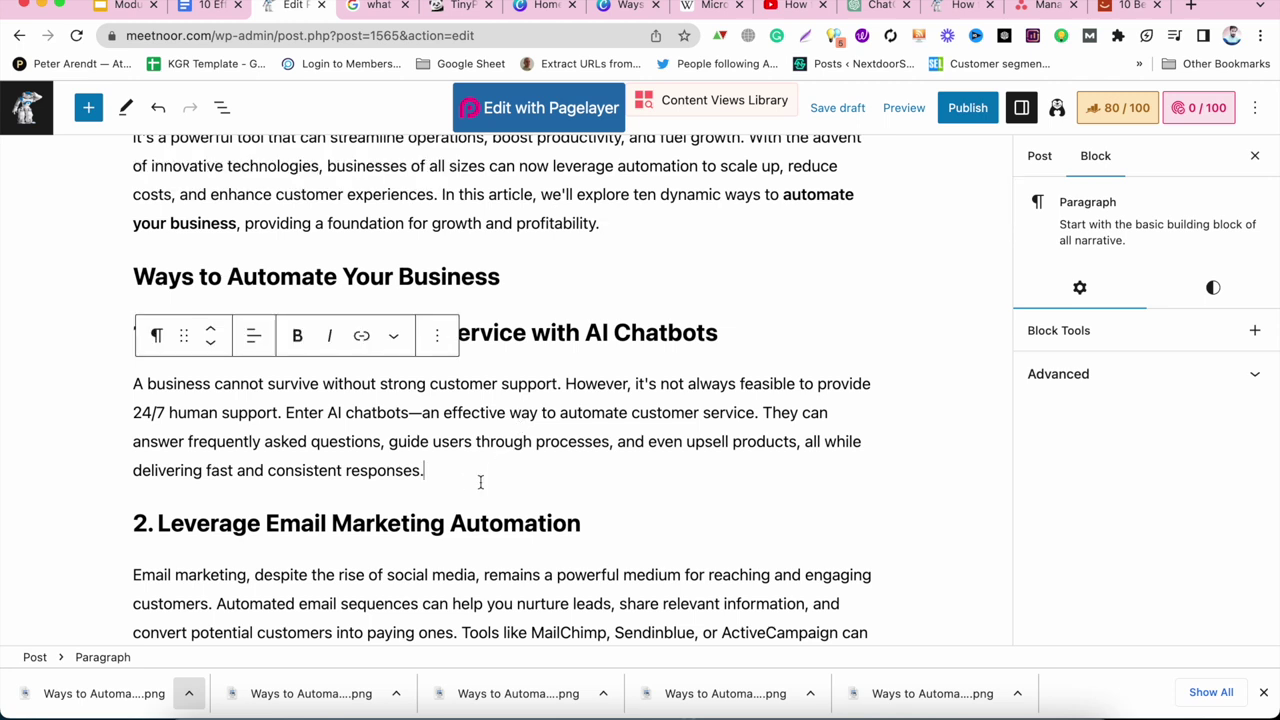
key("Return")
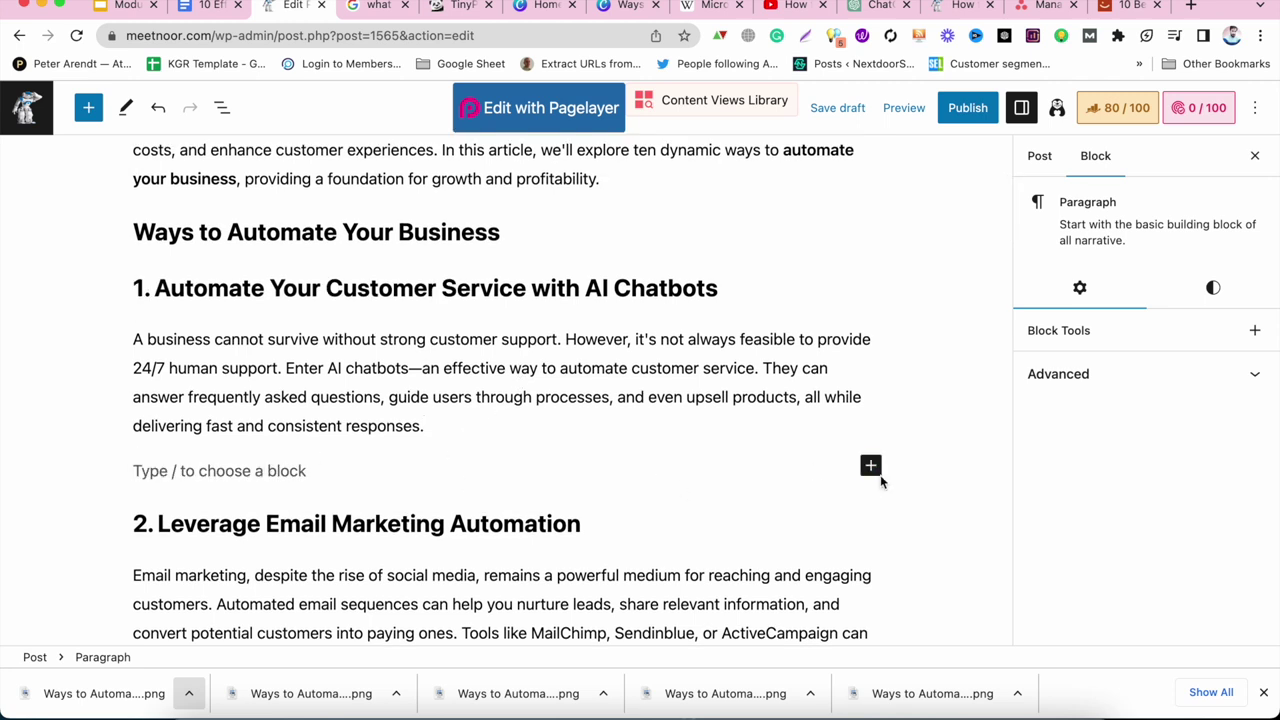
left_click(871, 468)
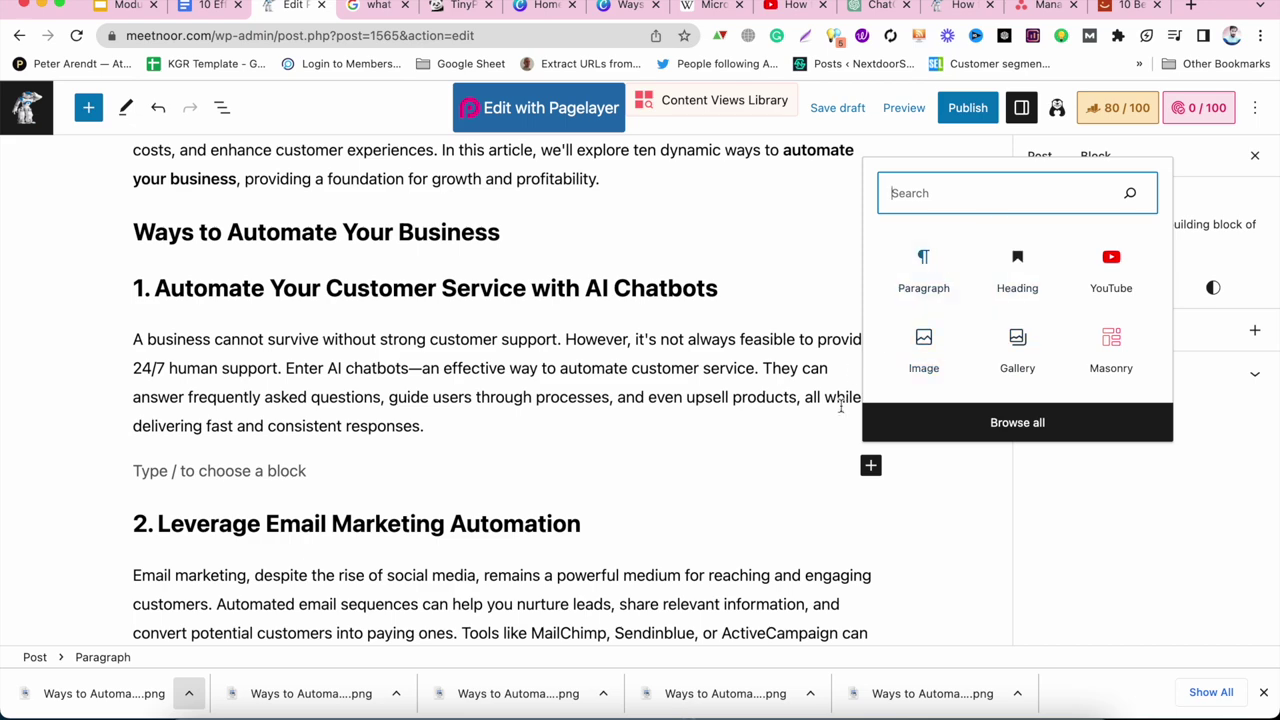
left_click(932, 365)
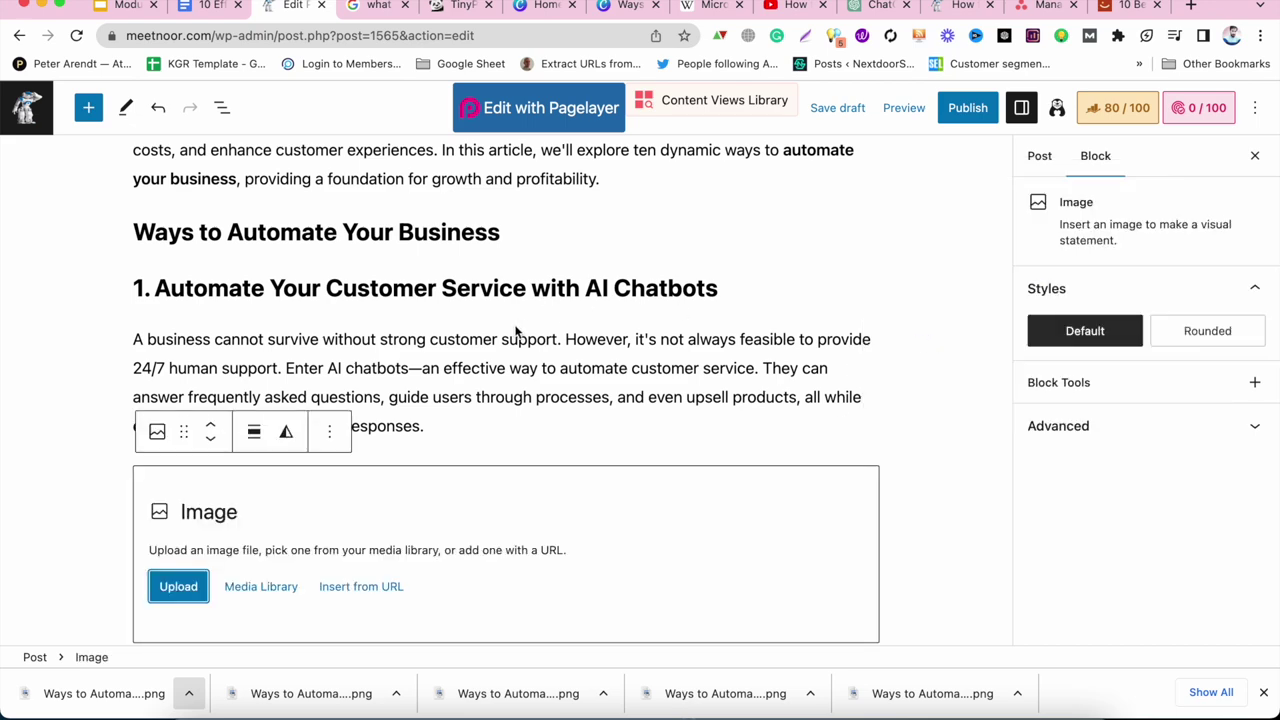
Upload "Ways to Automate Your Business Online3 (1) (1).png" from the Downloads folder for the section 1 image block.
left_click(236, 586)
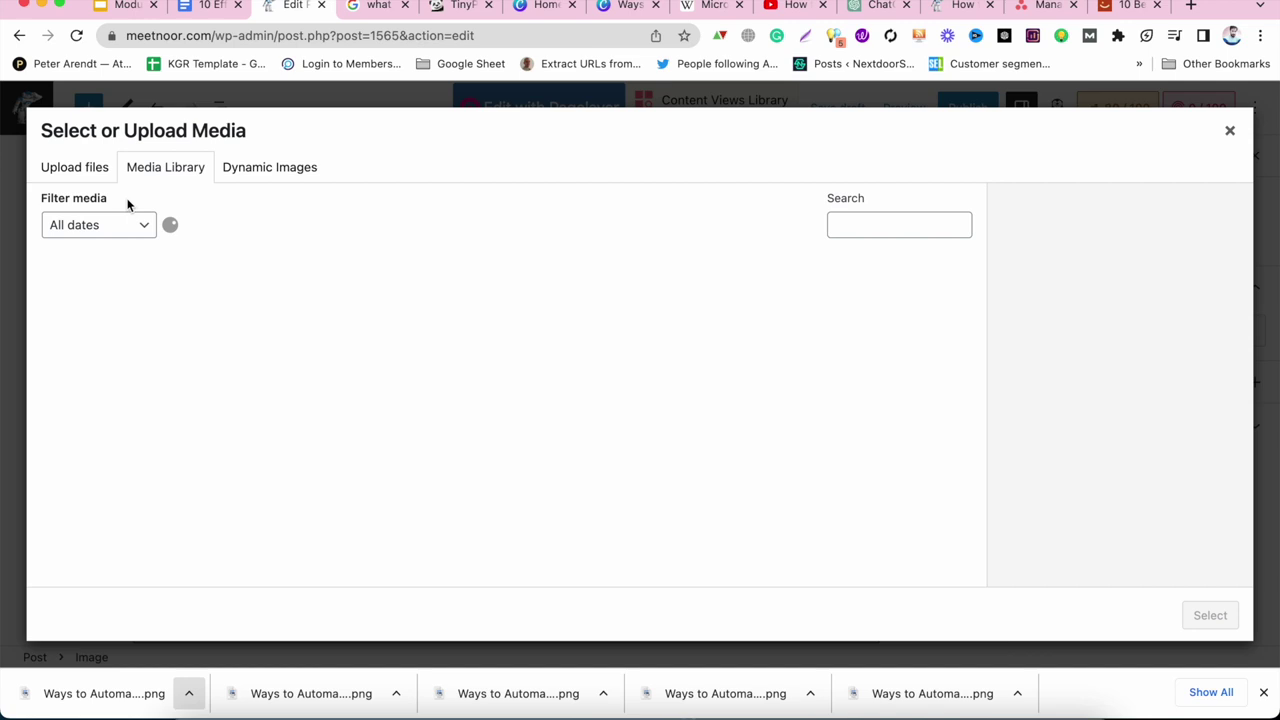
left_click(88, 172)
left_click(649, 405)
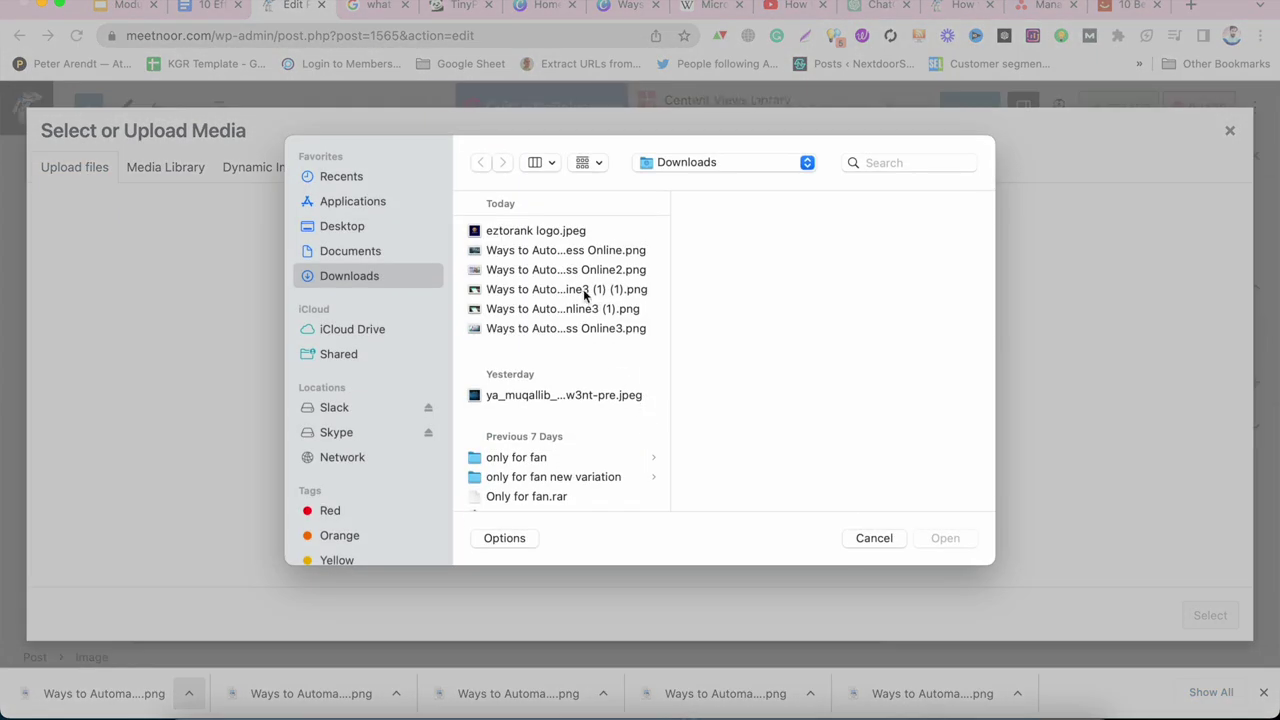
left_click(562, 289)
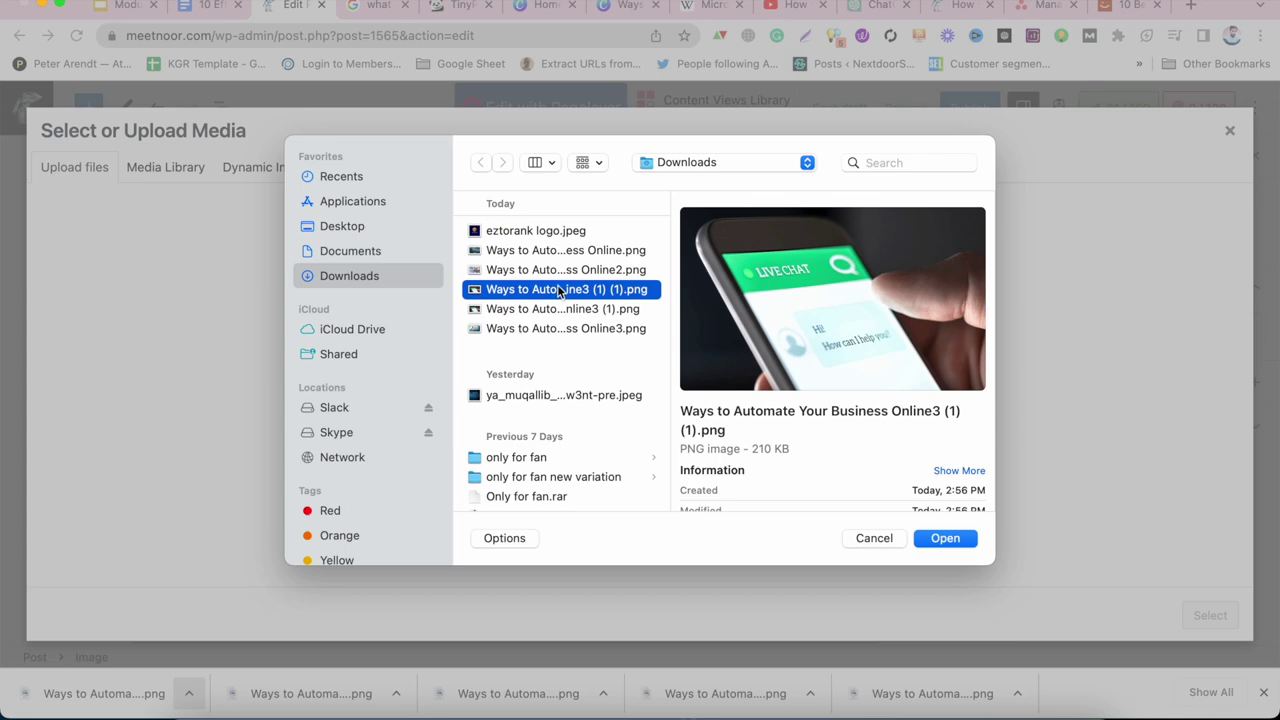
double_click(558, 291)
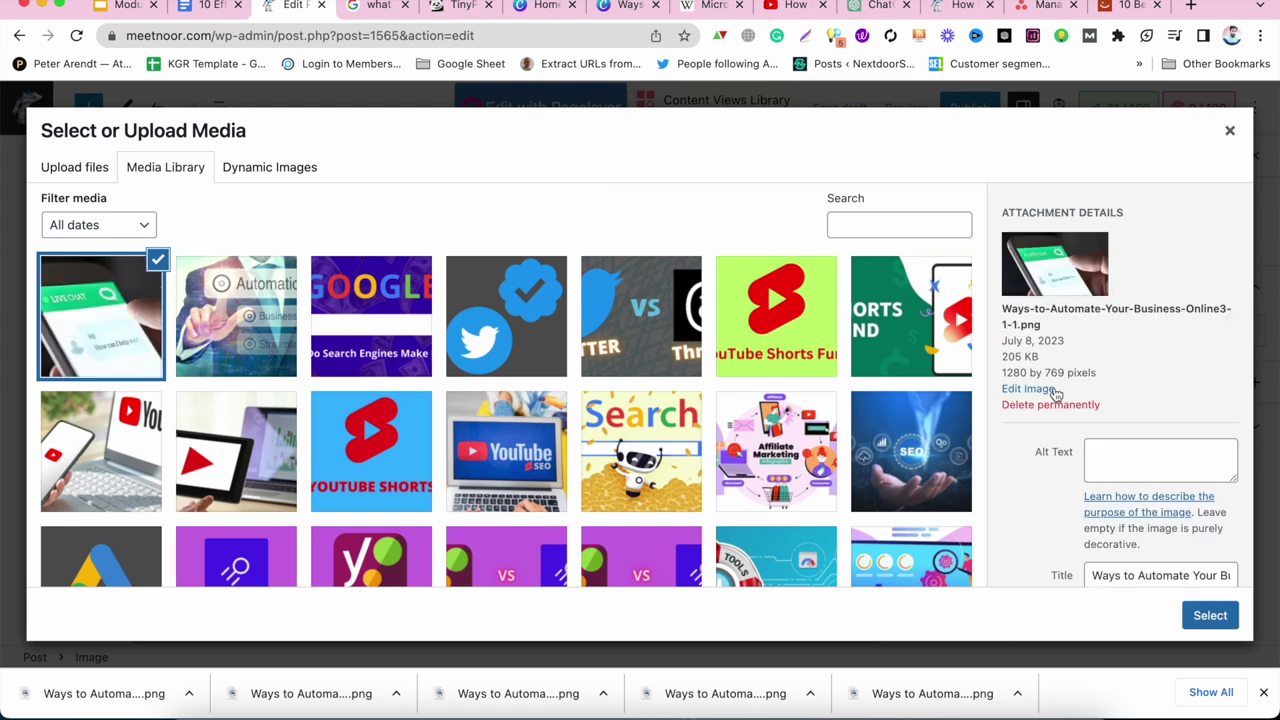
Set the live chat image's alt text to "Ways to Automate Your Business Online", based on its title.
scroll(1100, 410, "down", 2)
triple_click(1118, 486)
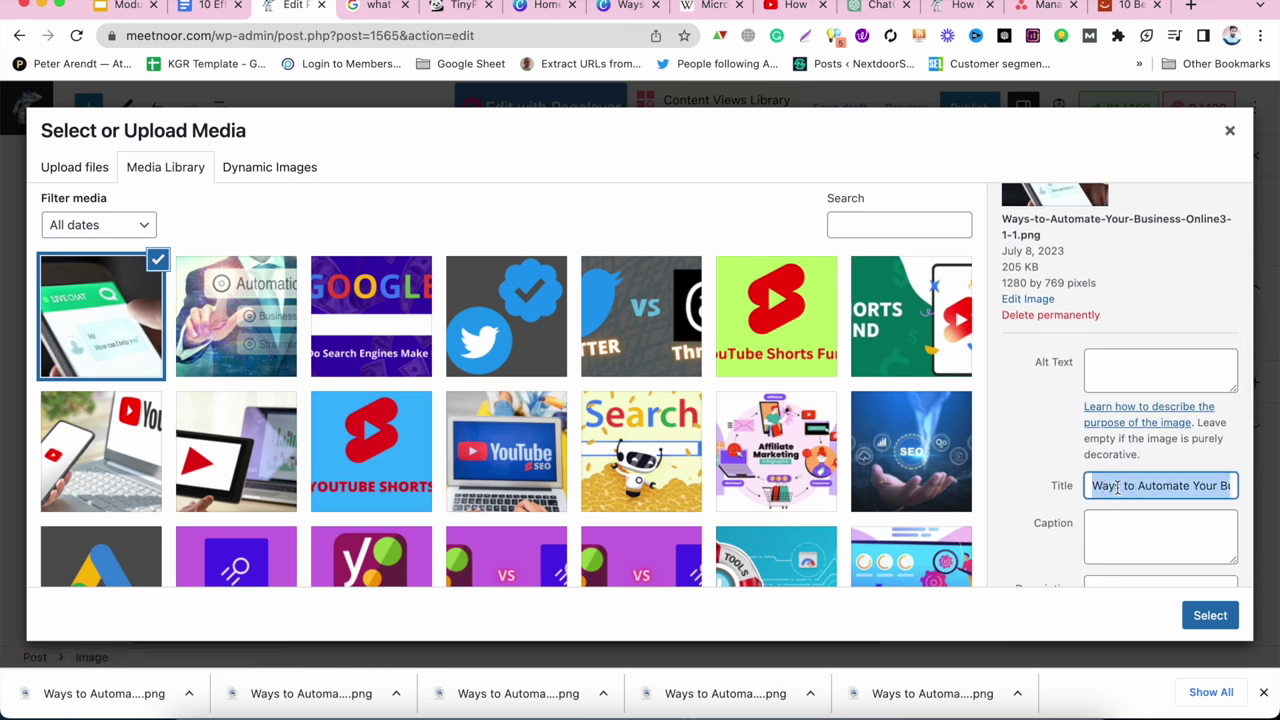
left_click(1095, 365)
type("Ways to Automate Your Business Online3 (1) (1)")
left_click_drag(1180, 380, 1232, 380)
key("BackSpace")
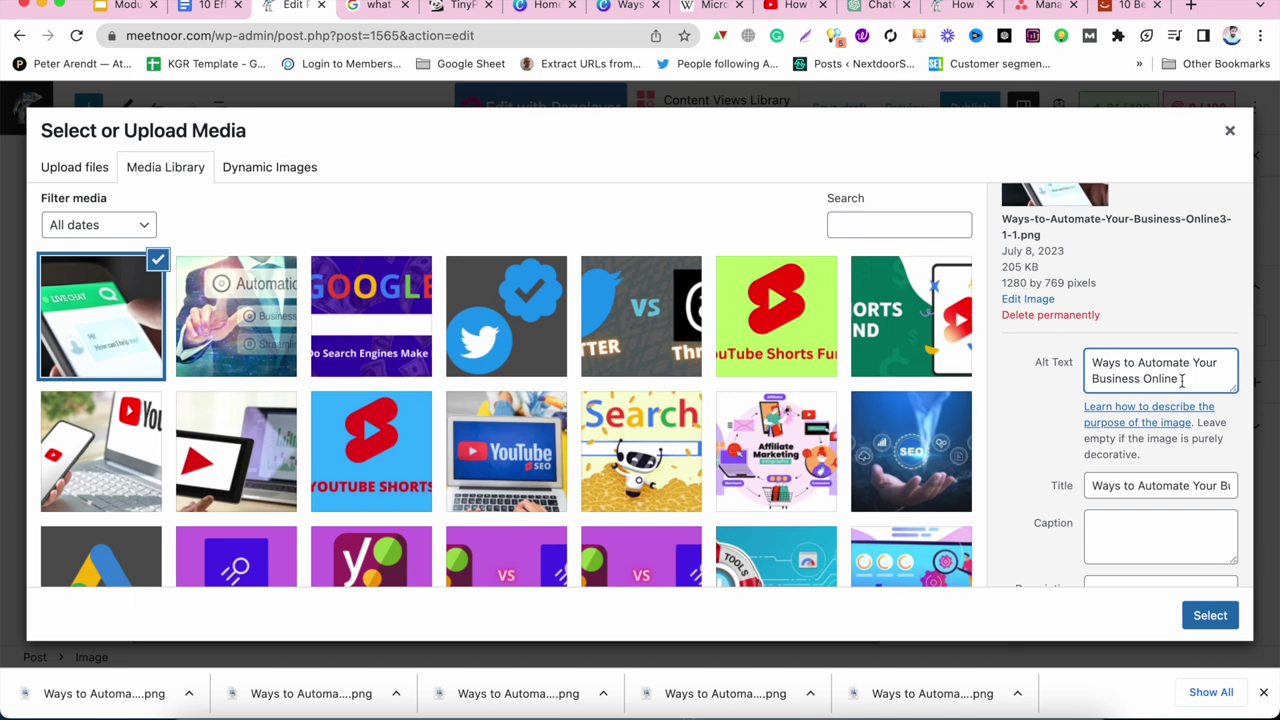
Set the image description to "Ways to Automate Your Business Online- A person is using the mobile and chatting with a bot".
scroll(1183, 370, "down", 2)
left_click(1128, 505)
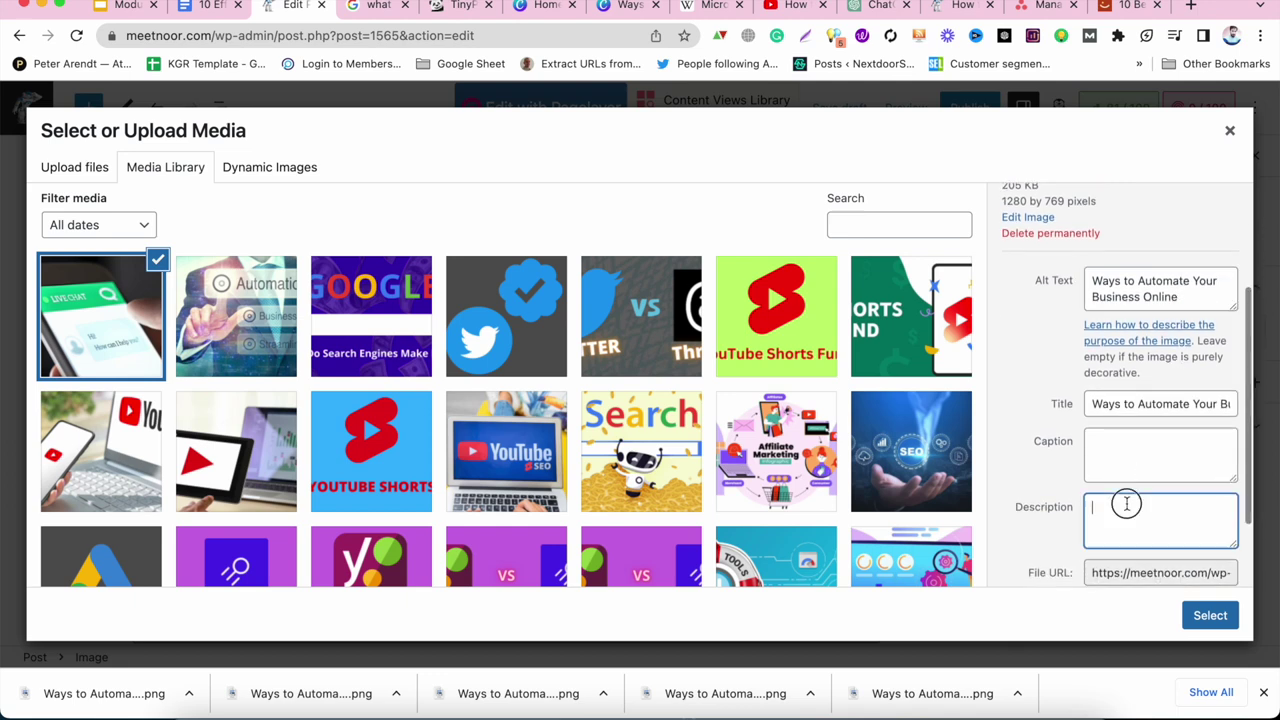
type("Ways to Automate Your Business Online3 (1) (1)")
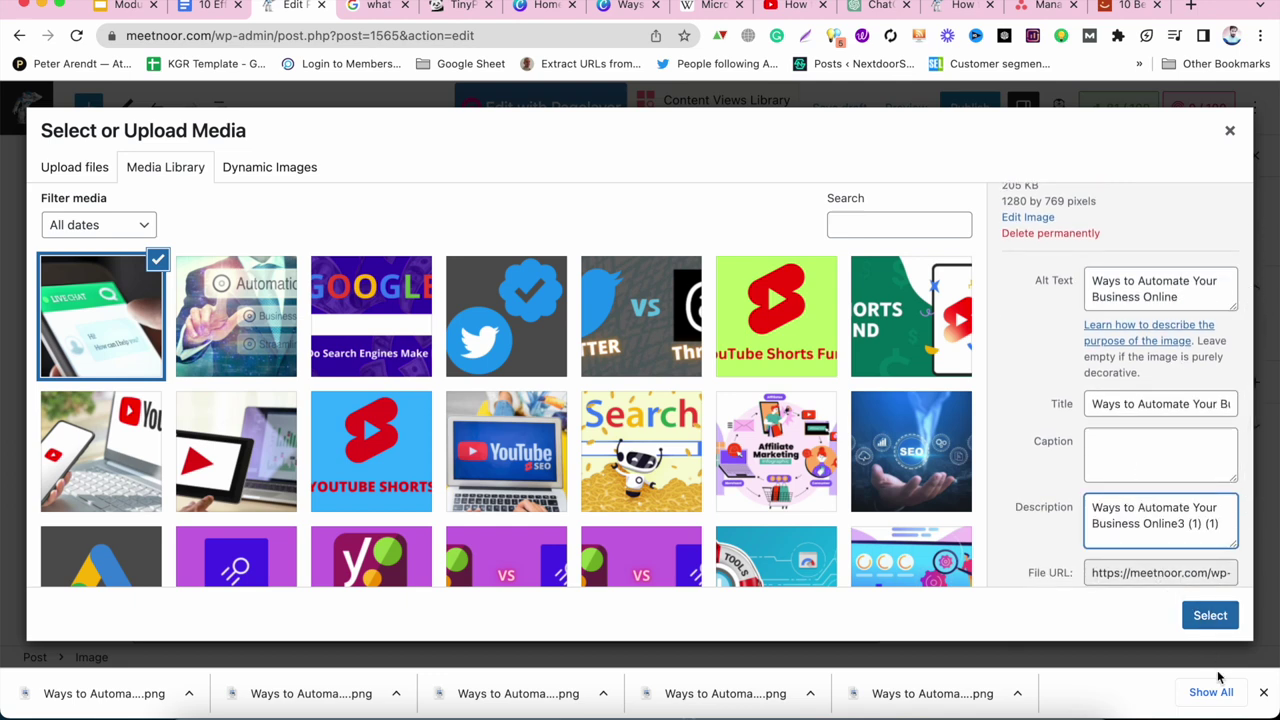
left_click(1262, 693)
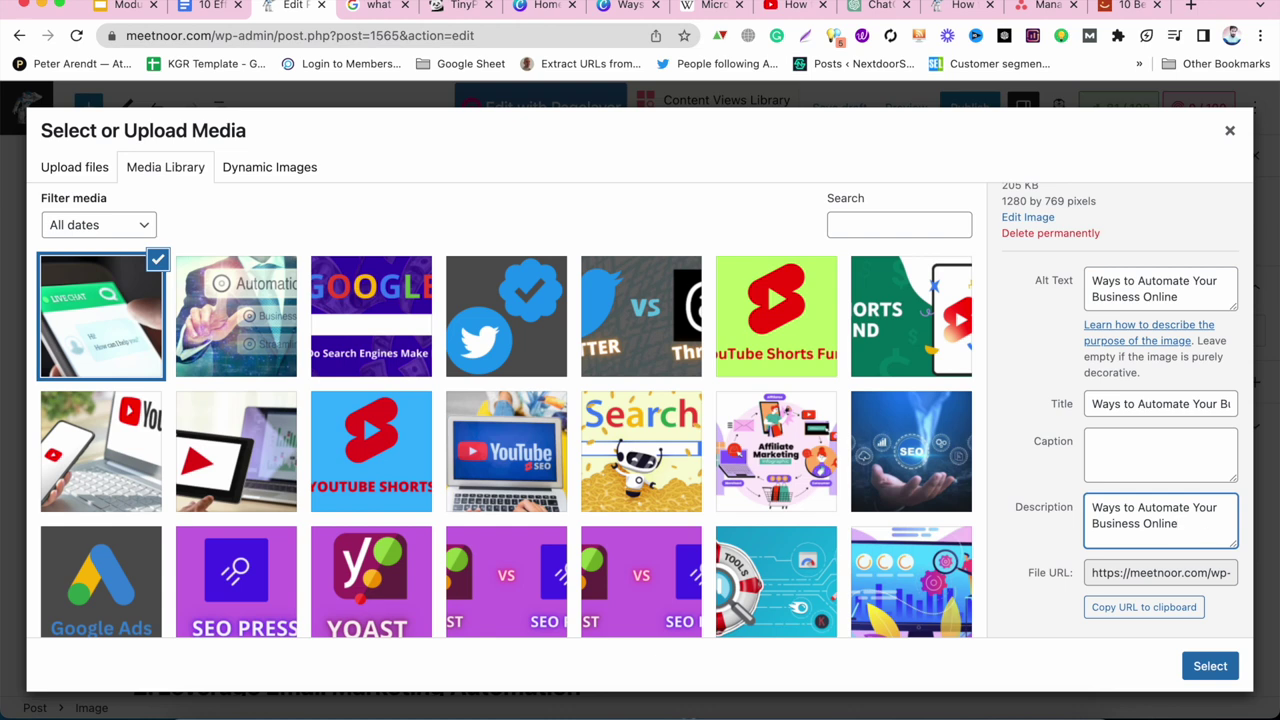
type("son is using the mobile ")
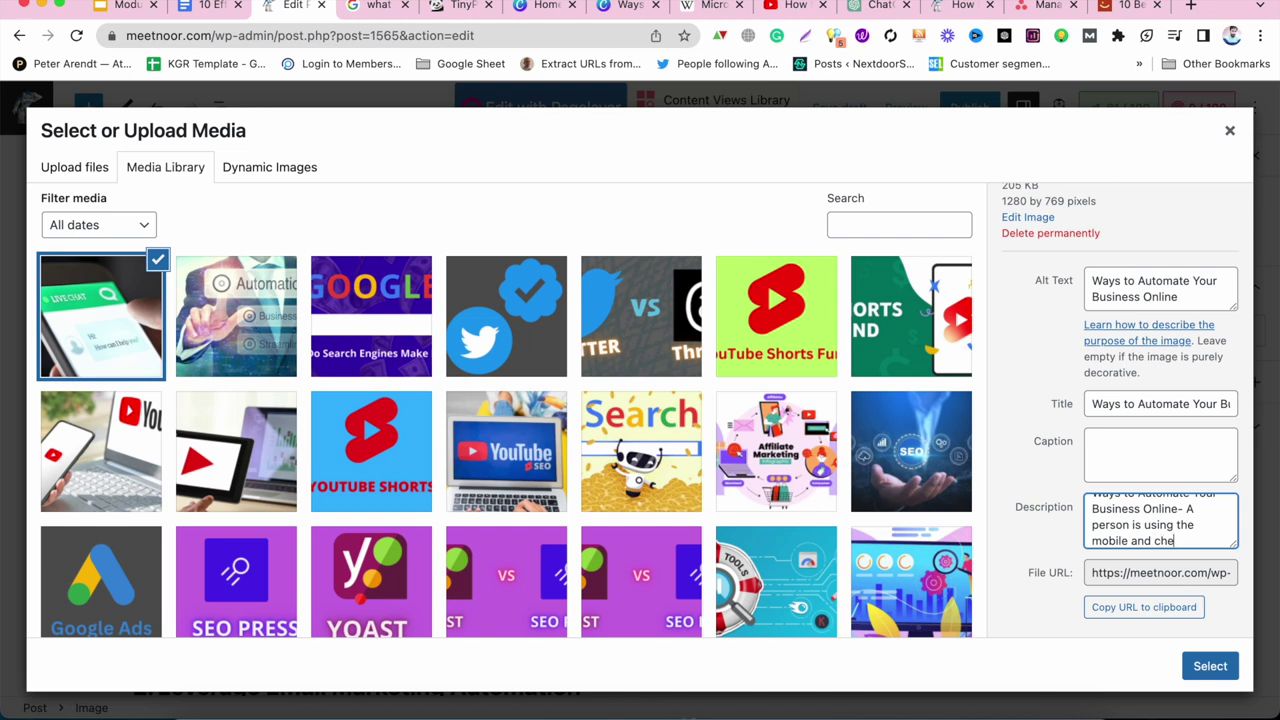
type("and chatting iw")
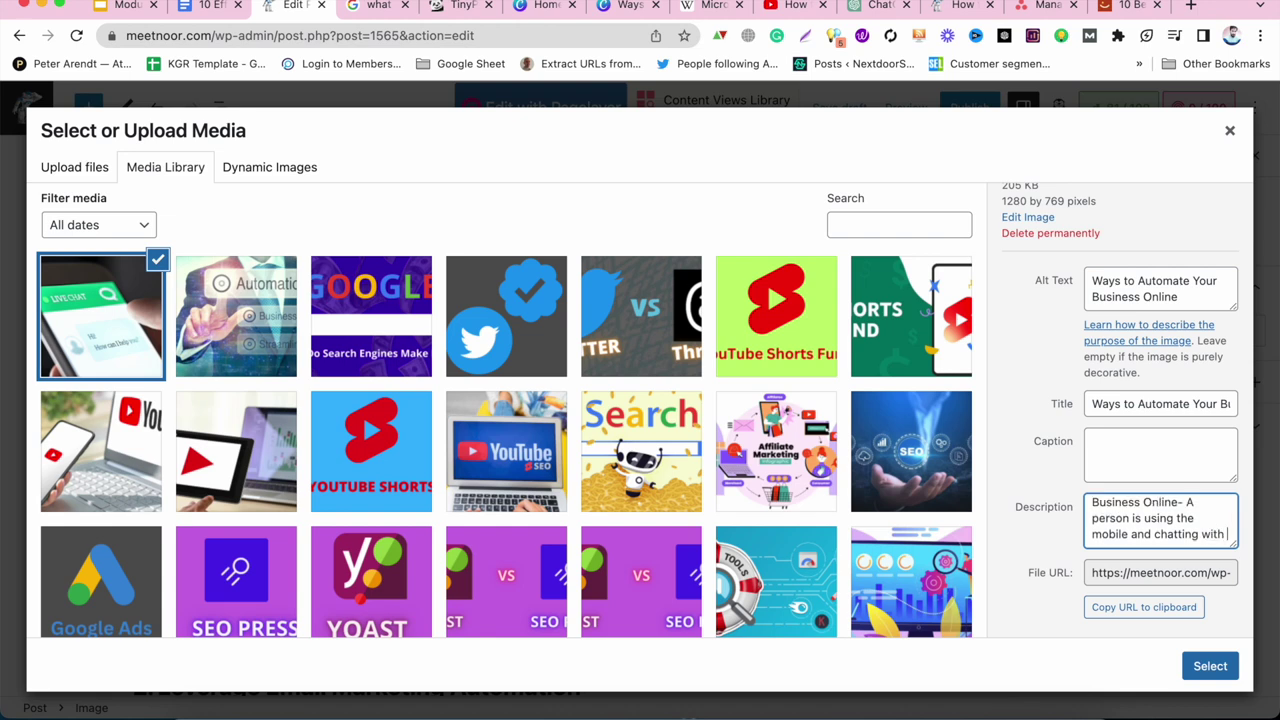
type("a bot")
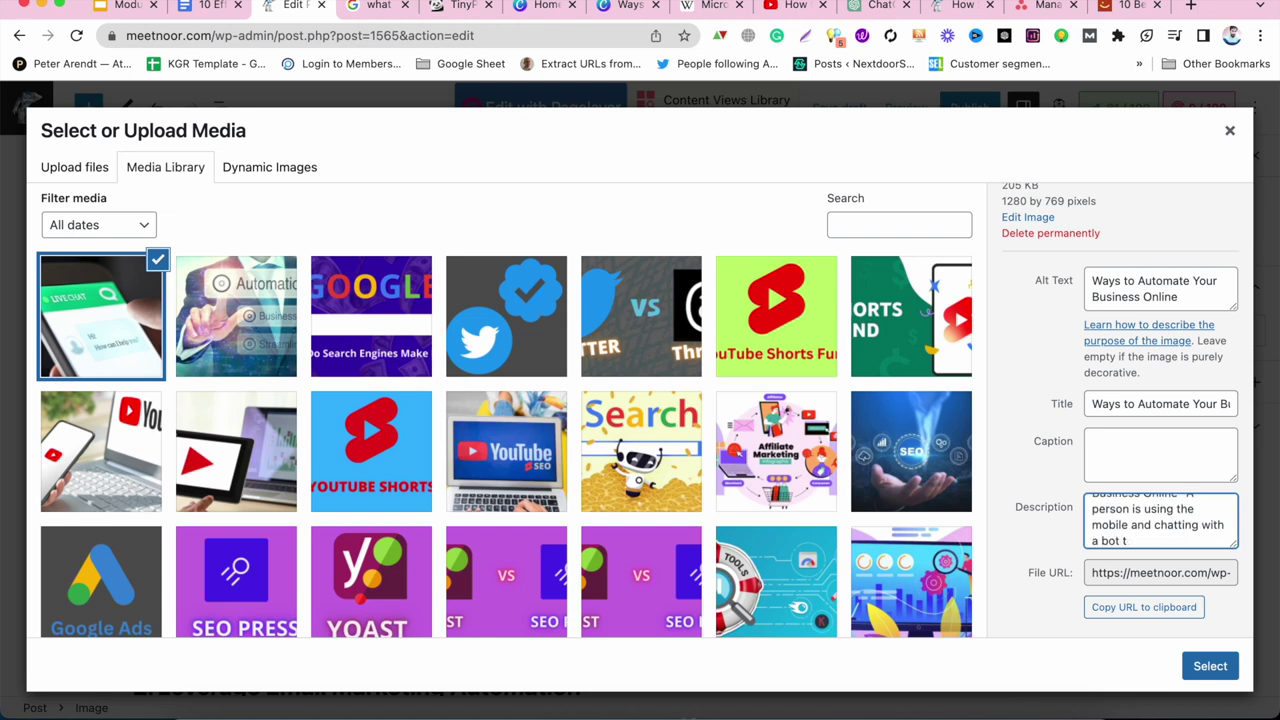
Insert the live chat image into the section 1 block and align it to the center.
left_click(1200, 666)
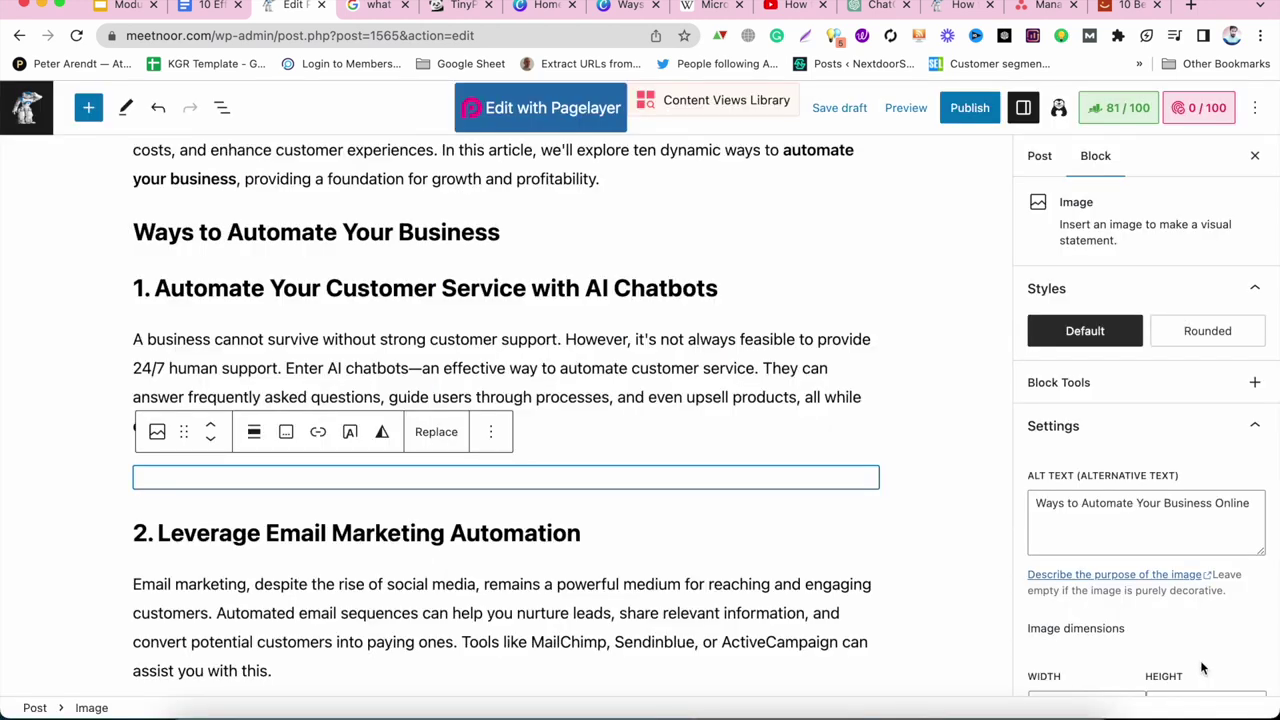
left_click(254, 431)
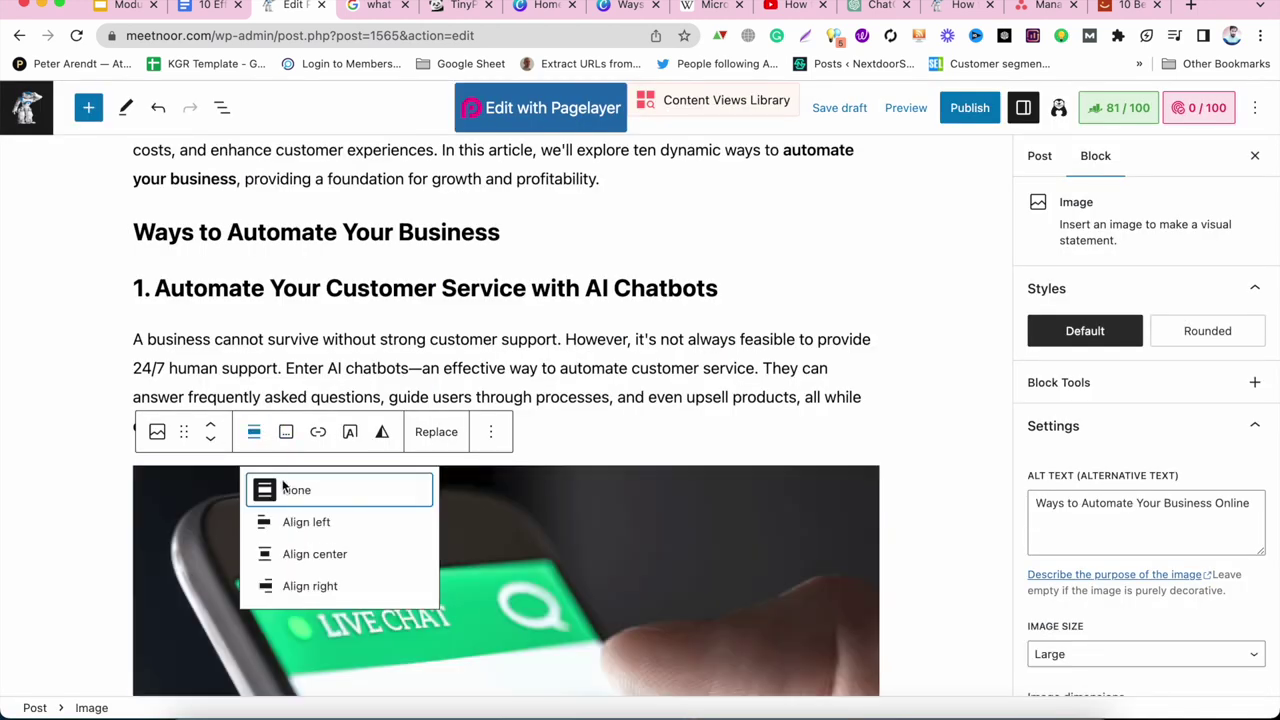
left_click(296, 556)
Add an image block below the paragraph of section 6, "Invest in a CRM Software".
scroll(296, 553, "down", 5)
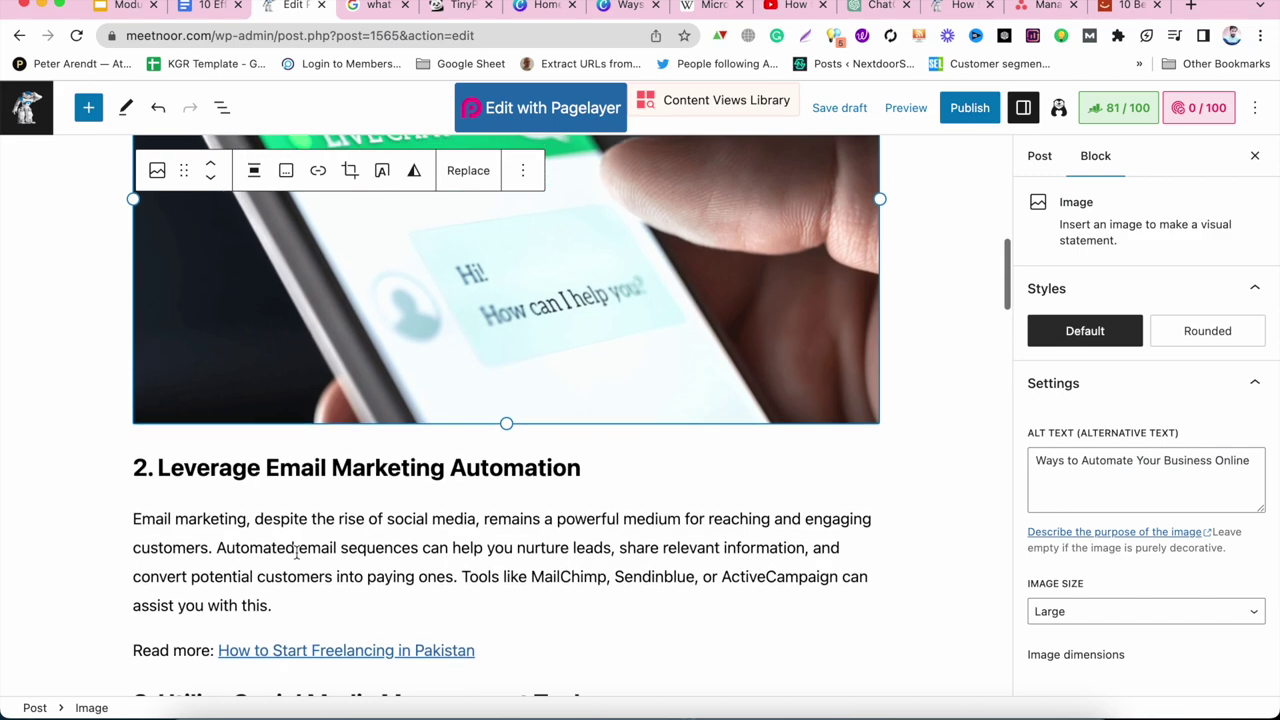
scroll(296, 555, "down", 10)
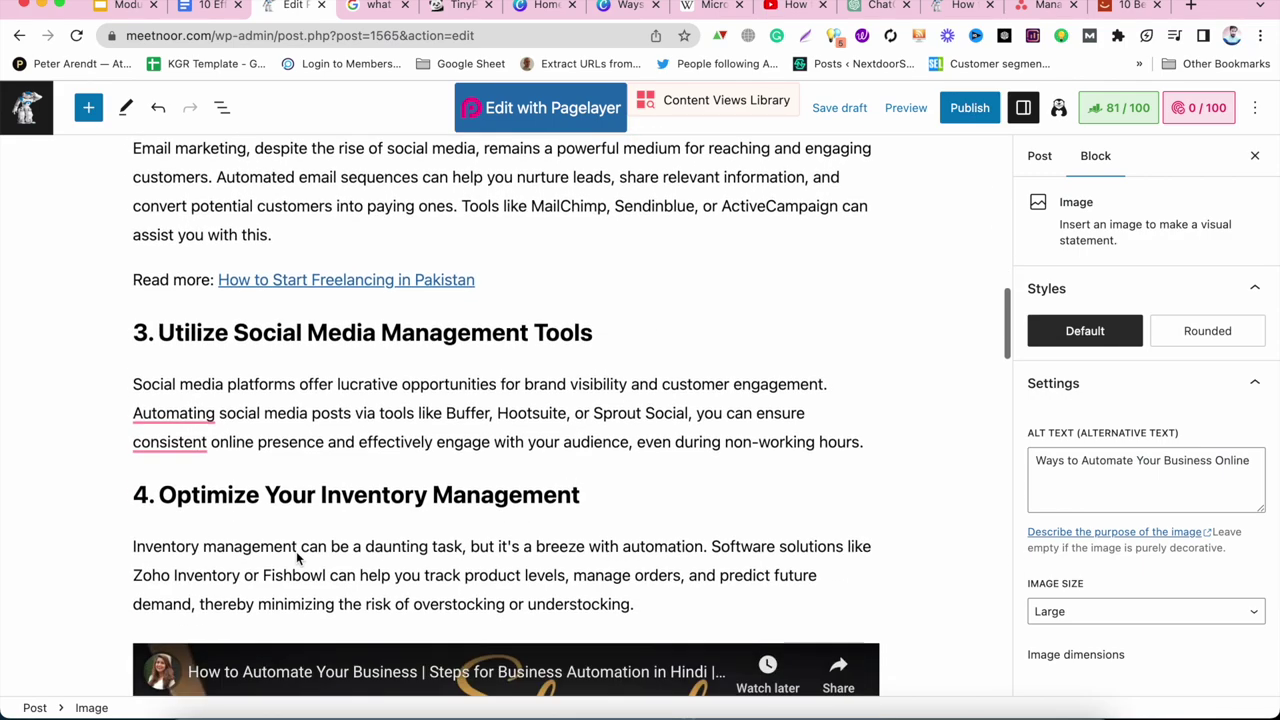
scroll(296, 558, "down", 18)
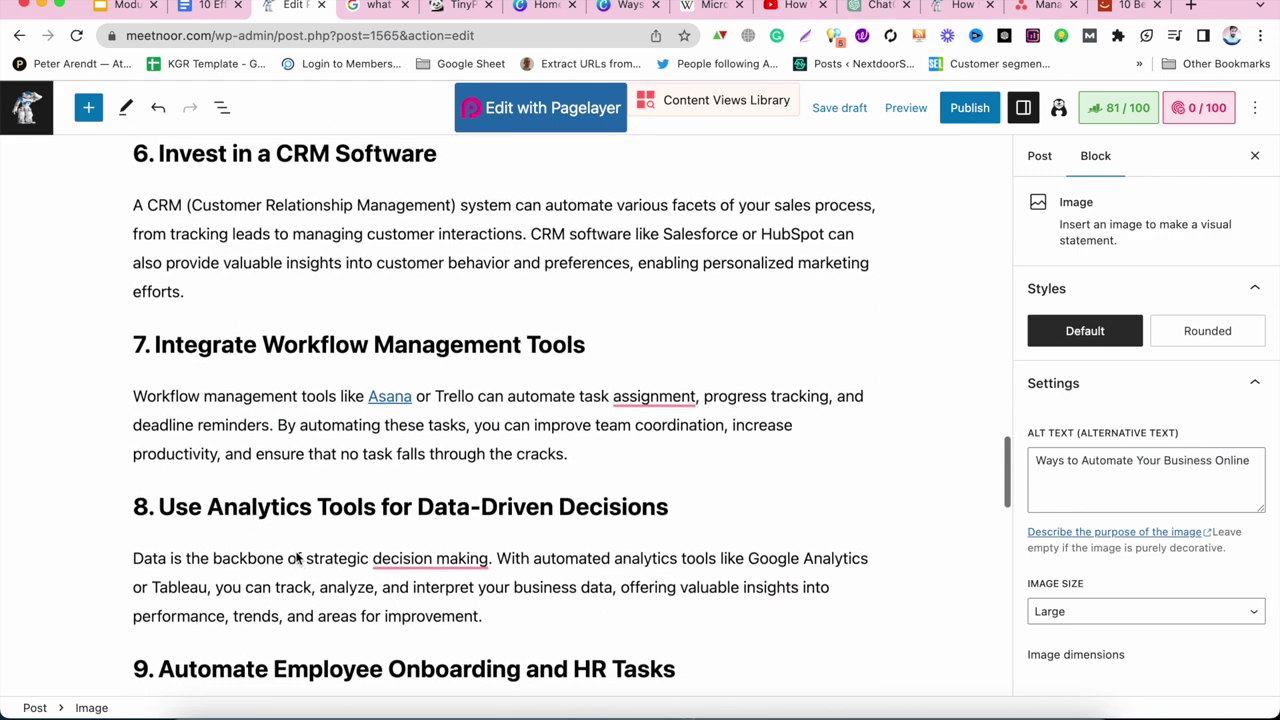
scroll(296, 558, "up", 3)
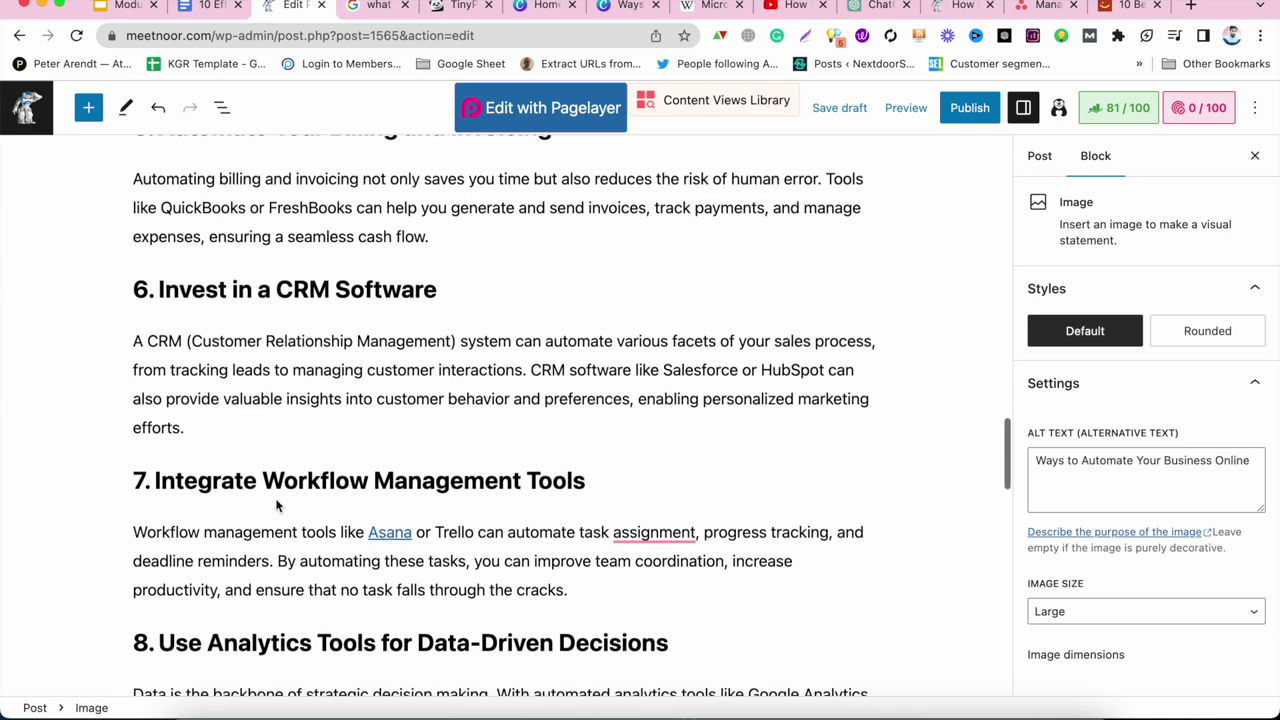
scroll(285, 432, "up", 1)
left_click(253, 437)
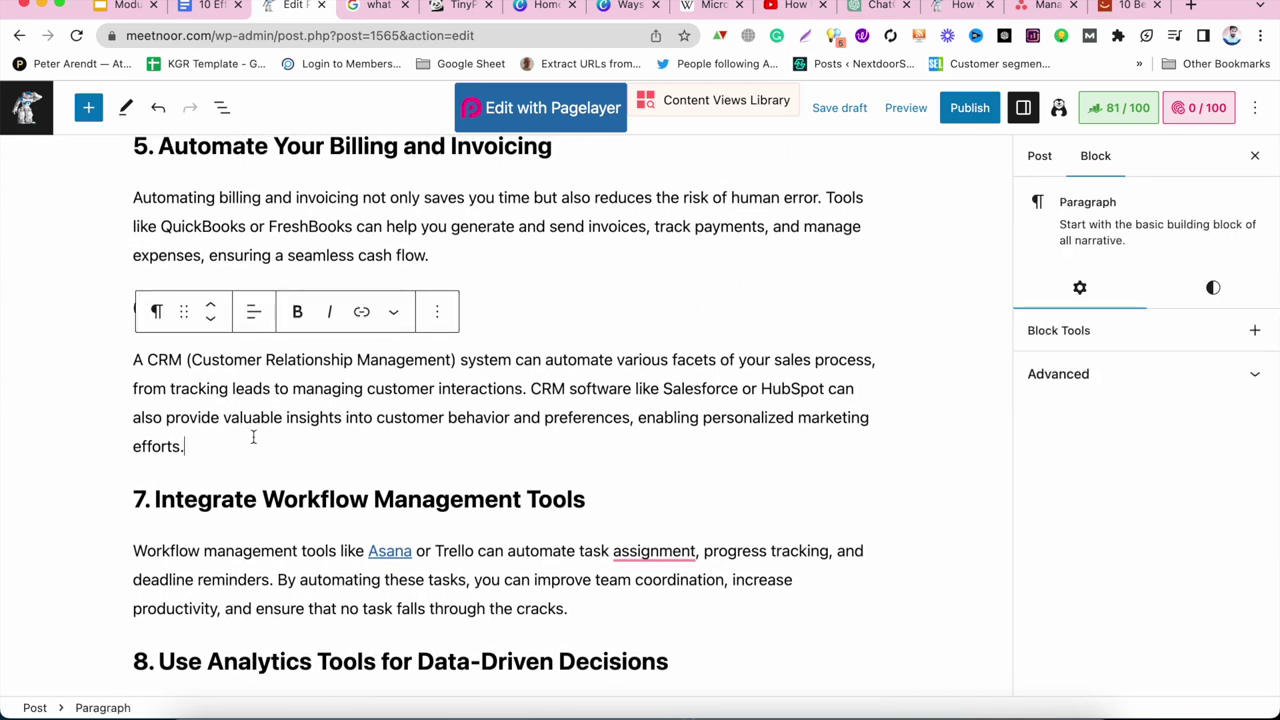
key("Return")
left_click(870, 441)
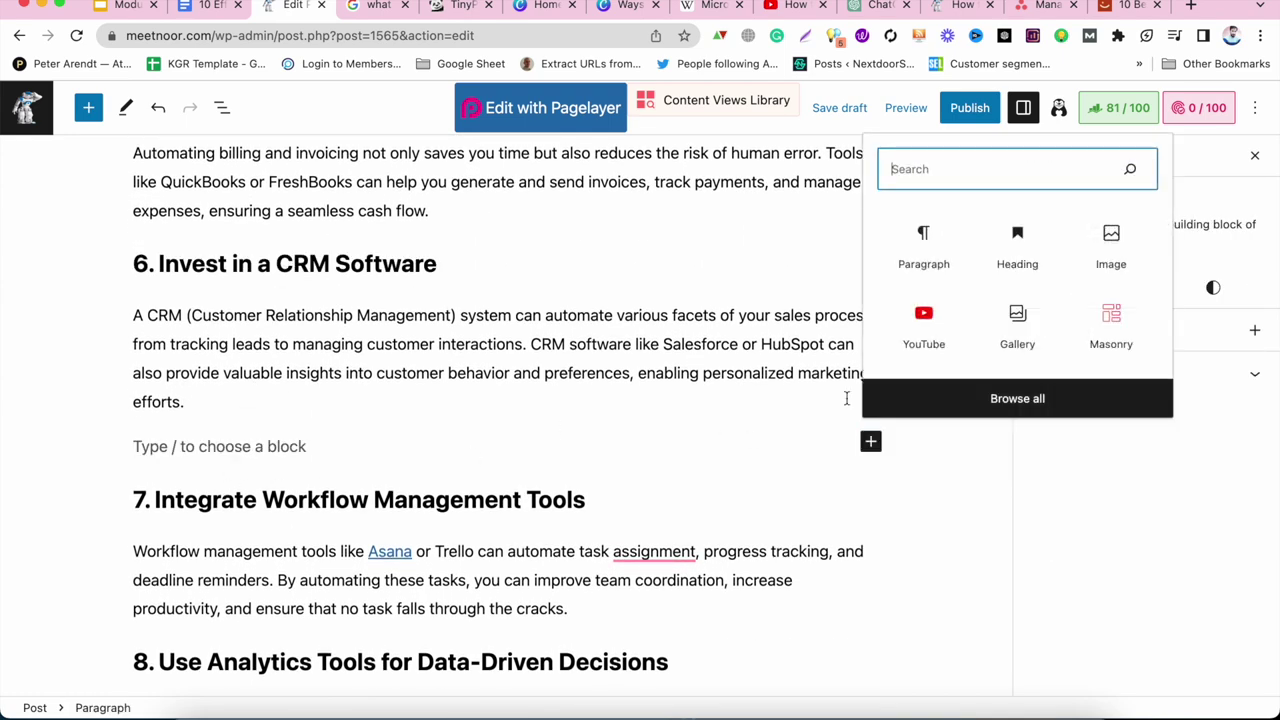
left_click(1115, 245)
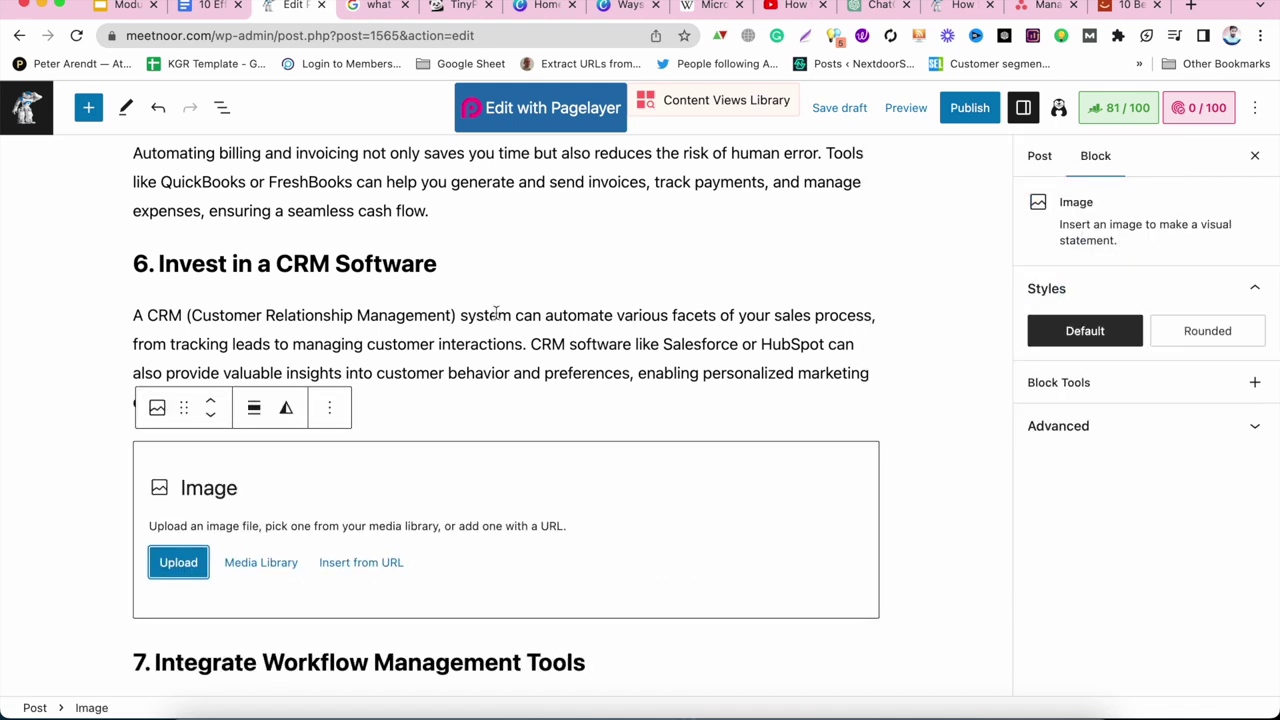
Preview the image files in Downloads and upload "Ways to Automate Your Business Online.png" for the section 6 image block.
left_click(258, 562)
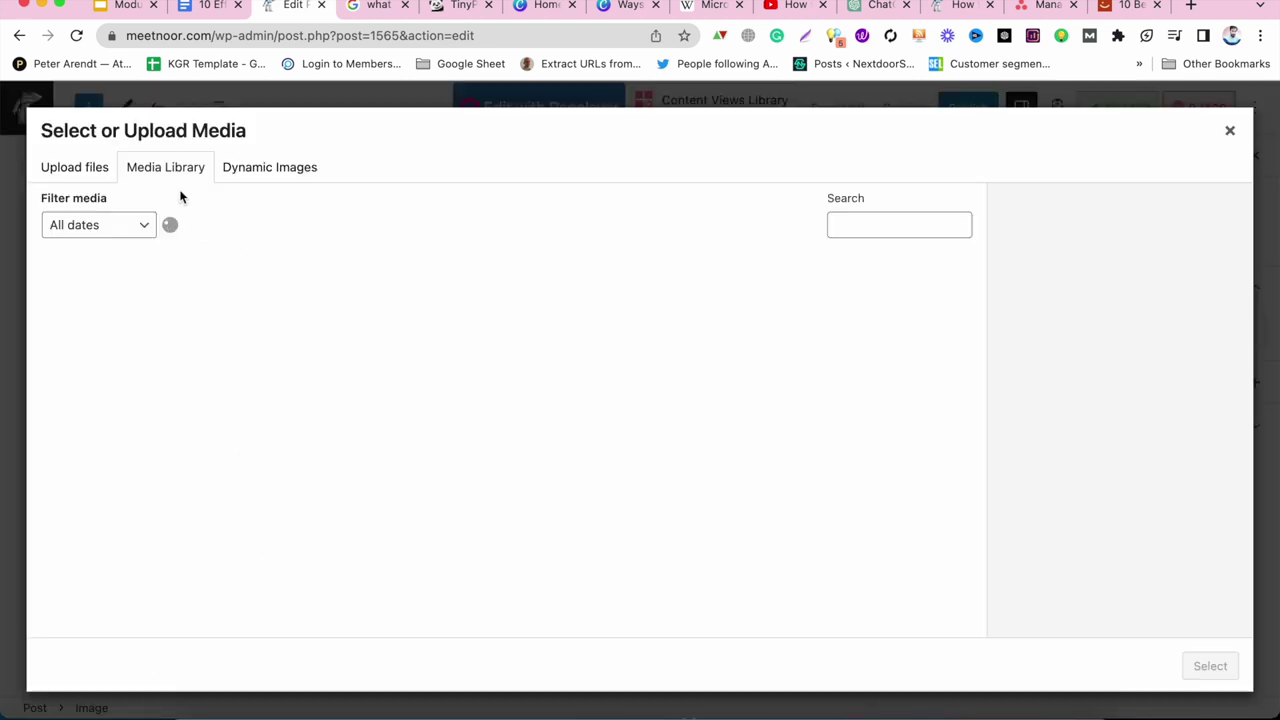
left_click(78, 172)
left_click(620, 416)
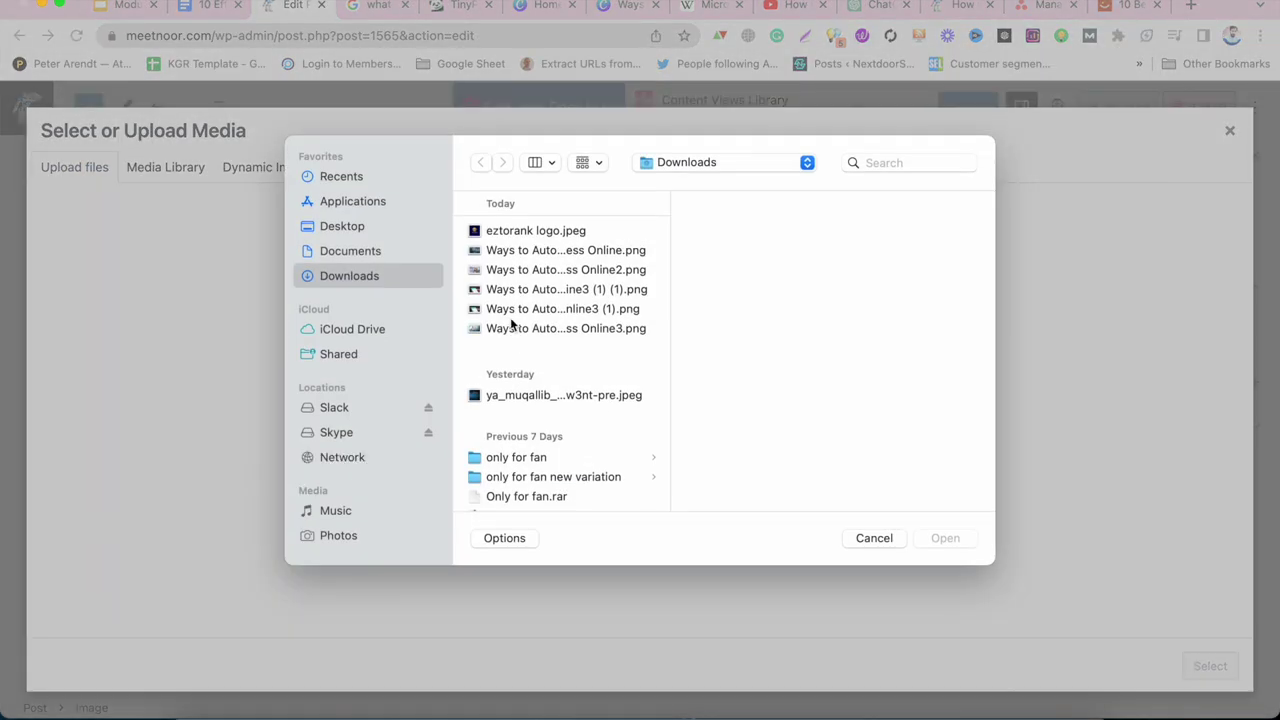
left_click(531, 274)
left_click(534, 289)
left_click(533, 308)
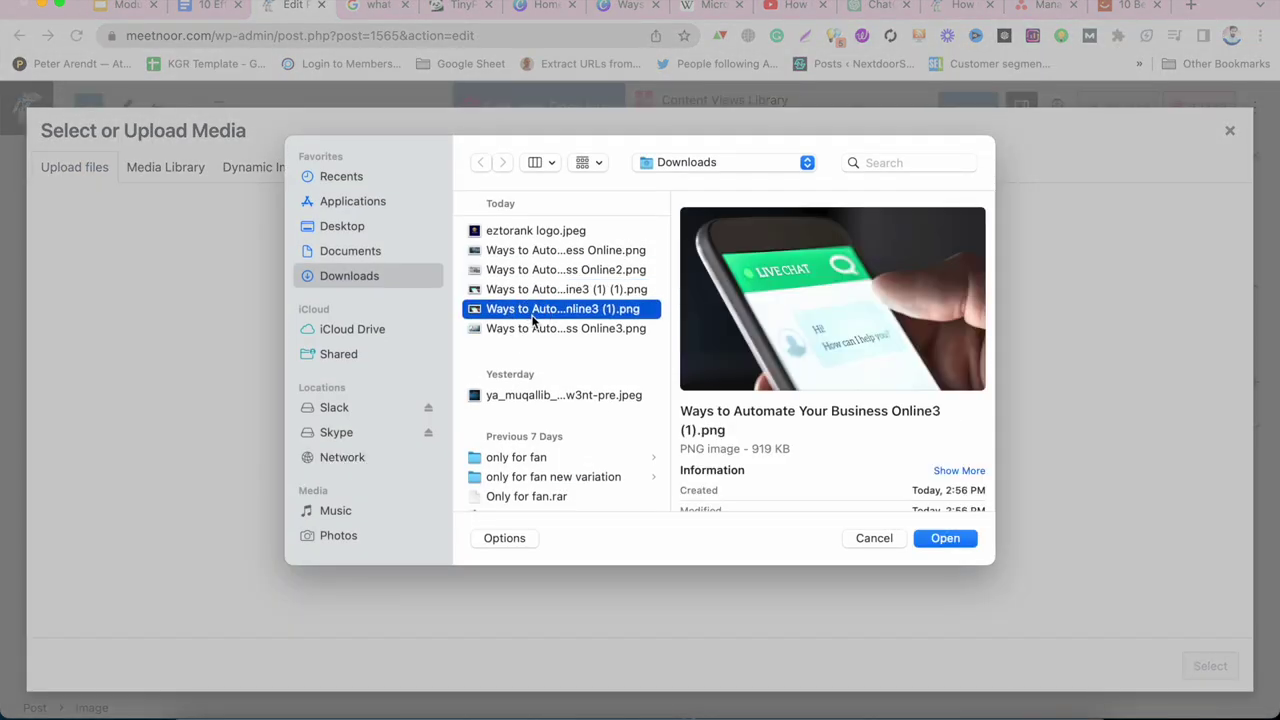
left_click(534, 328)
left_click(536, 252)
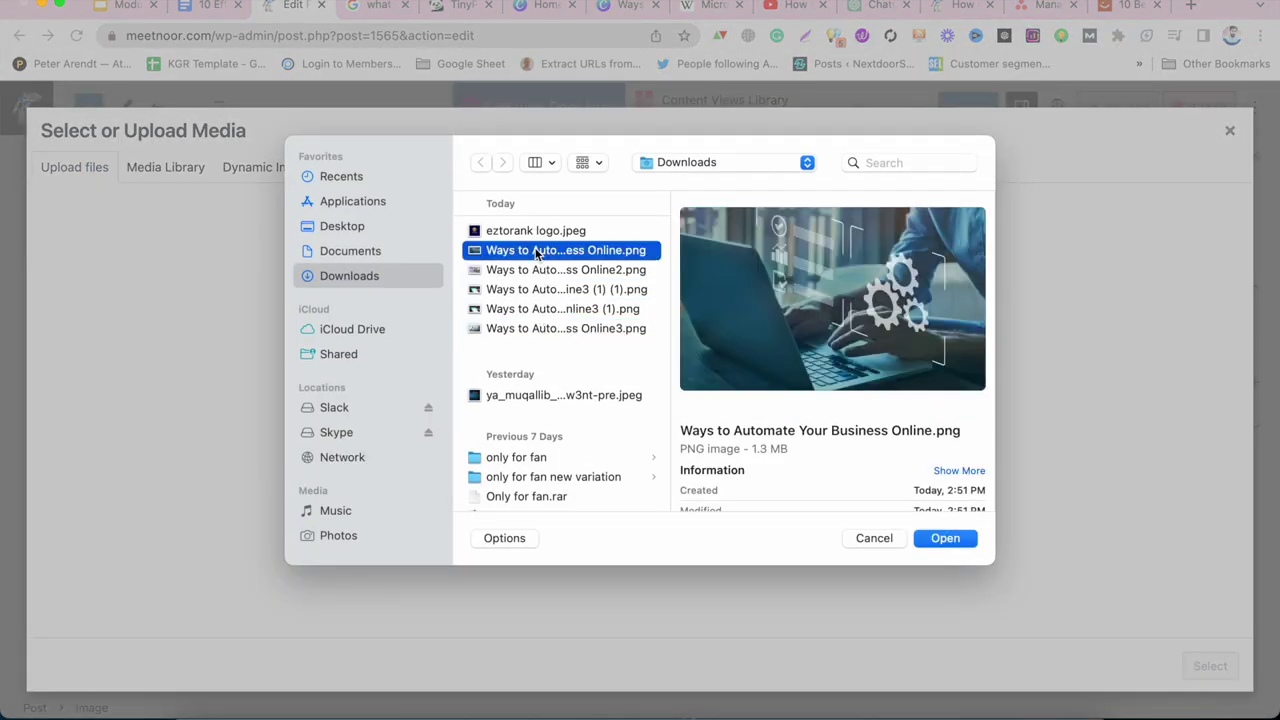
left_click(948, 546)
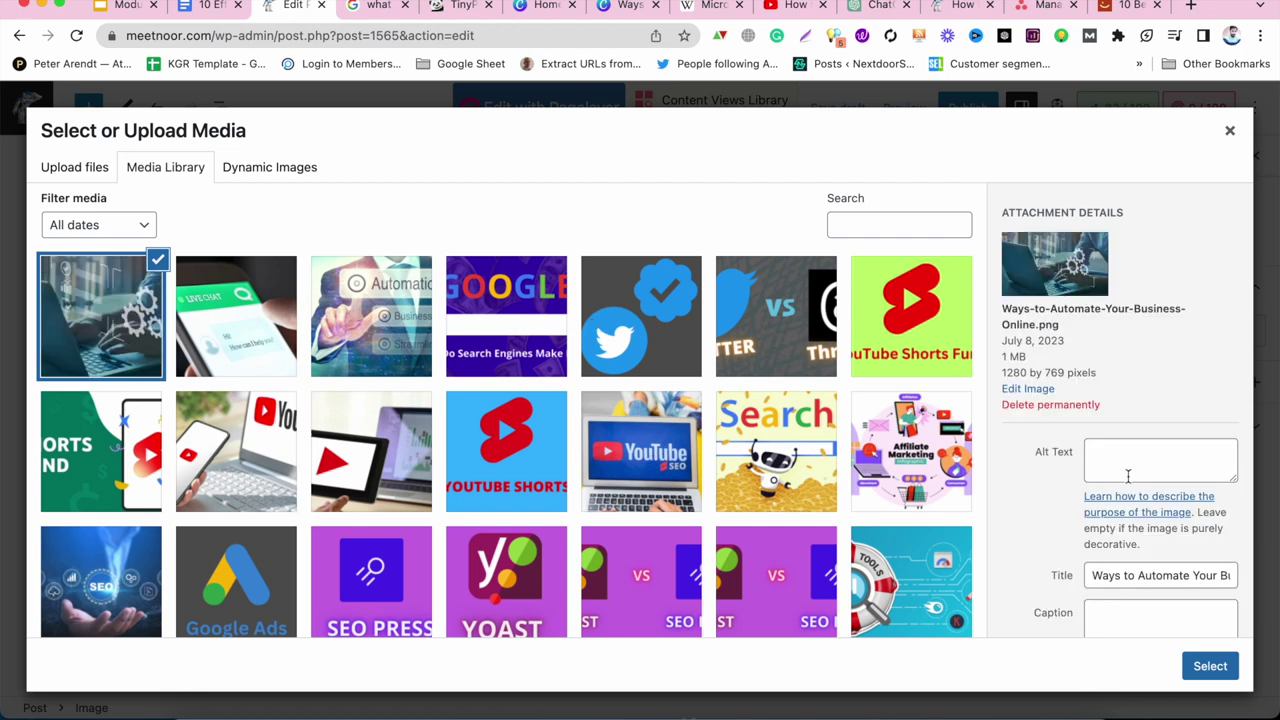
Copy the laptop image's title "Ways to Automate Your Business Online" into its alt text.
left_click_drag(1098, 583, 1248, 580)
key("super+c")
left_click(1190, 577)
triple_click(1191, 580)
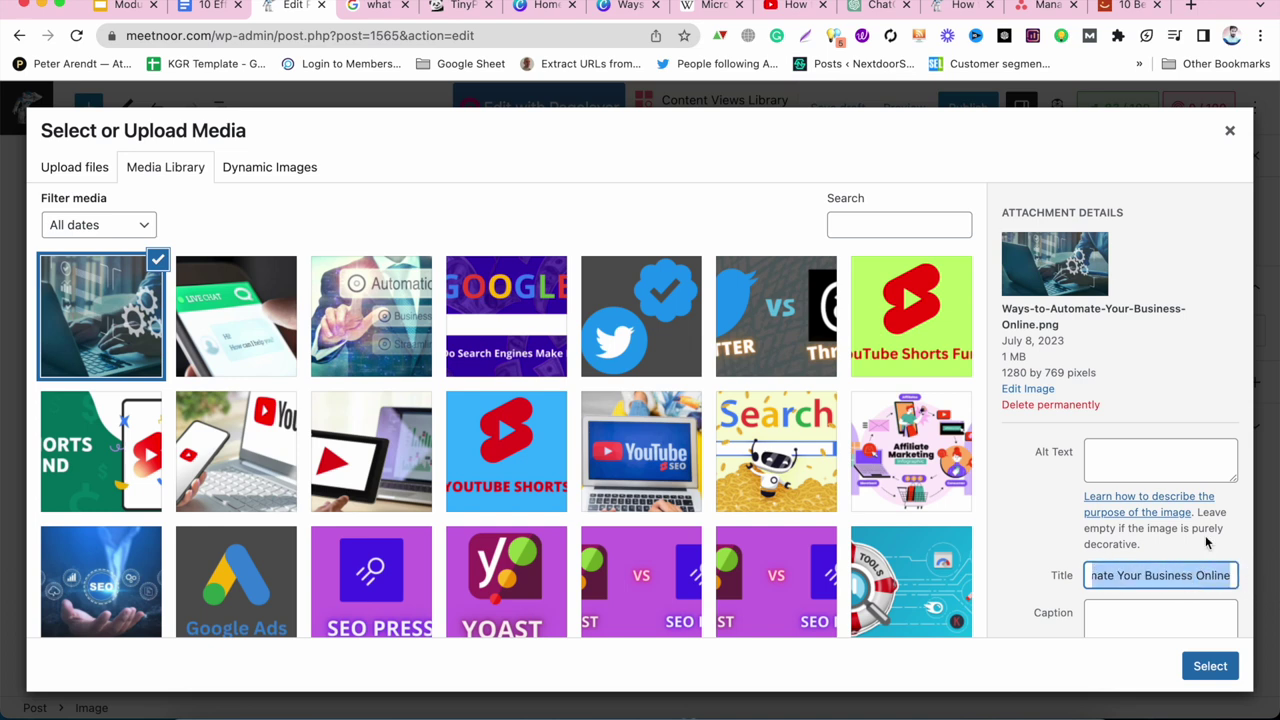
left_click(1180, 460)
key("super+v")
scroll(1163, 506, "down", 3)
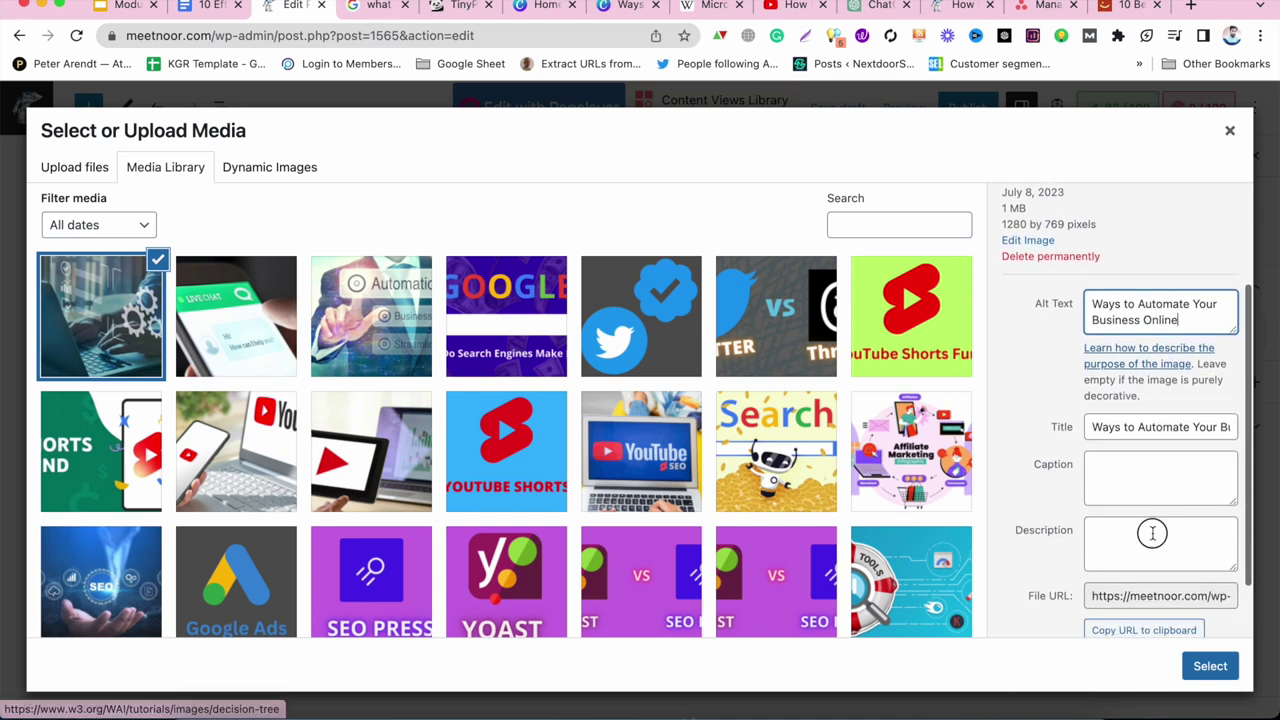
Insert the laptop image into the section 6 block and align it to the center.
left_click(1208, 665)
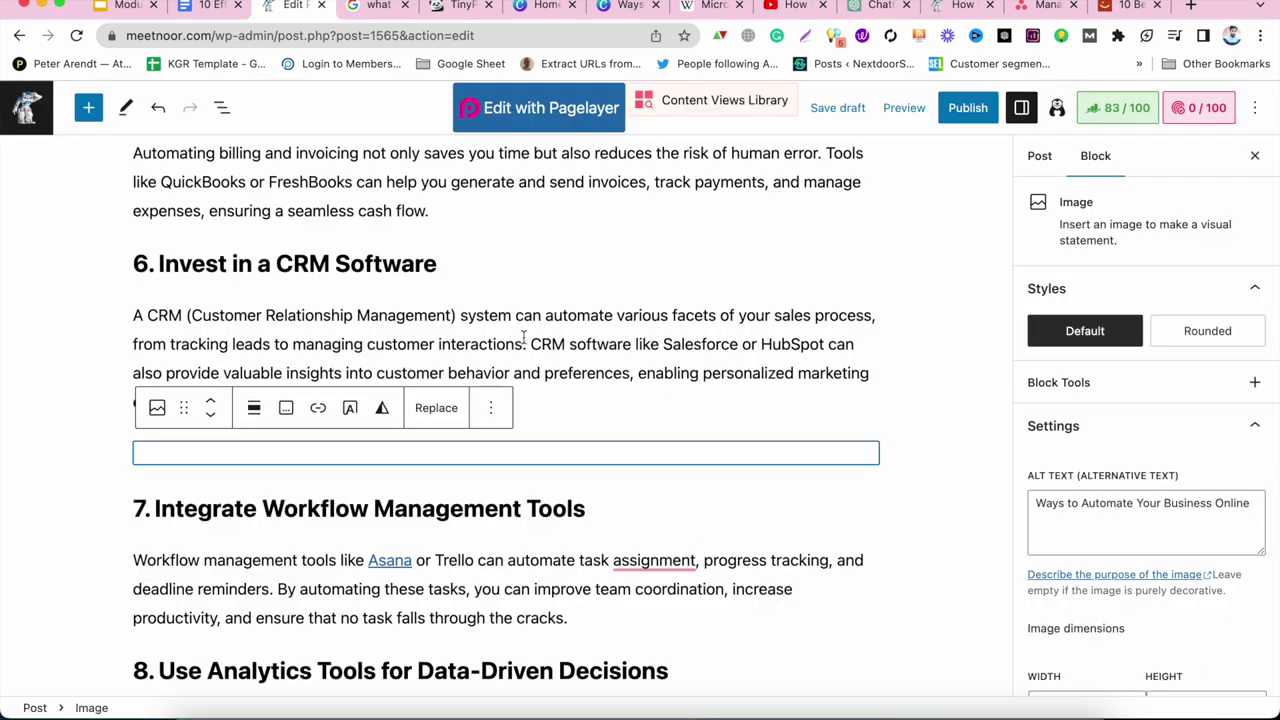
left_click(254, 408)
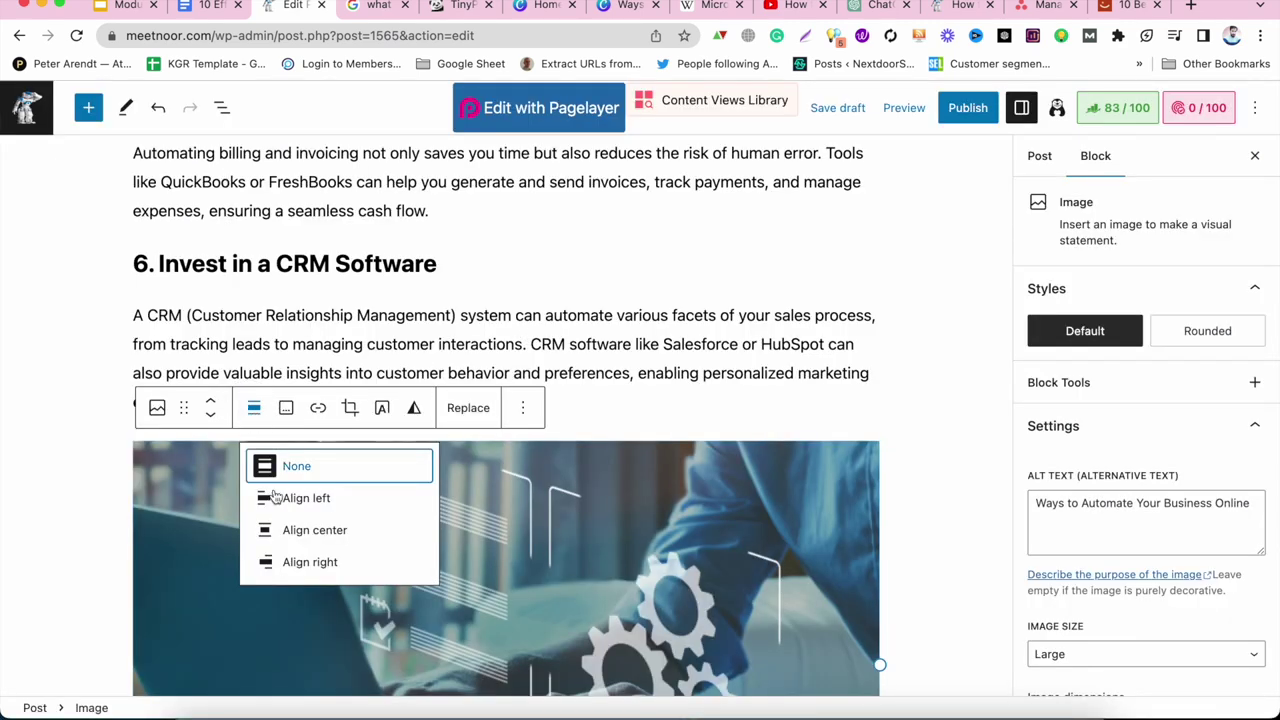
left_click(286, 529)
Add an image block below the paragraph of section 10, "Leverage AI for Predictive Analysis".
scroll(287, 530, "down", 10)
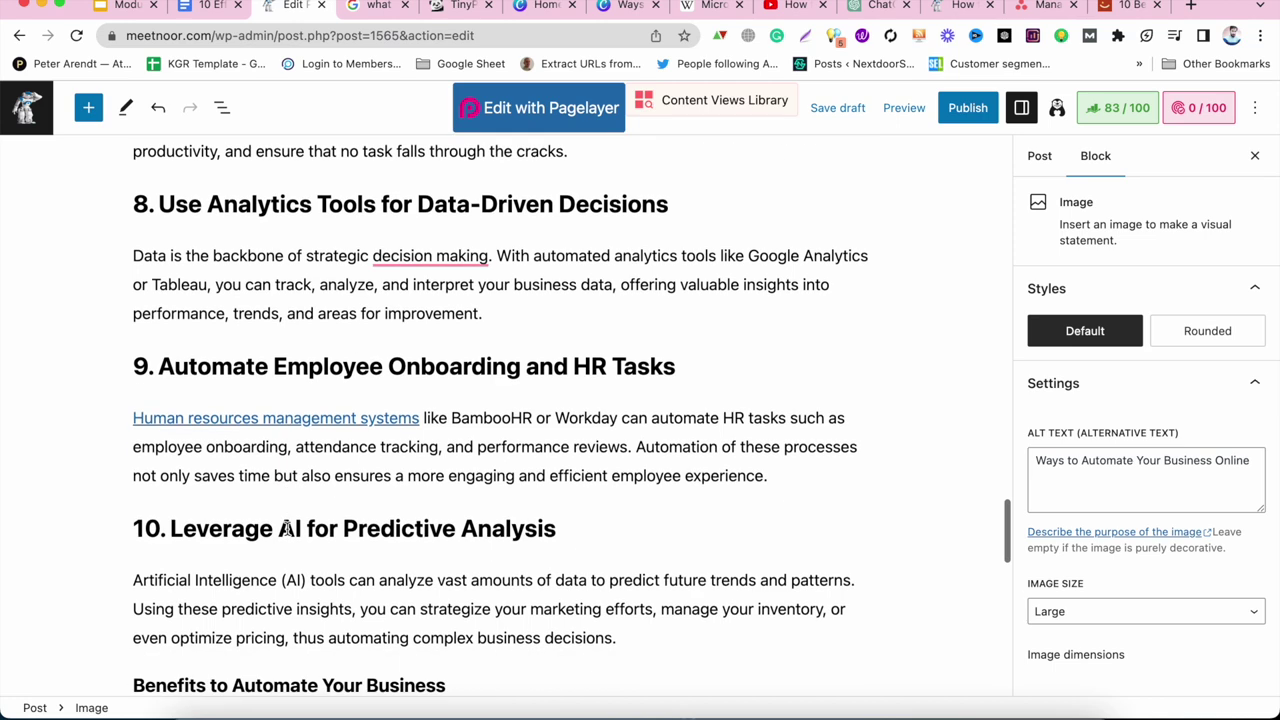
scroll(630, 540, "down", 1)
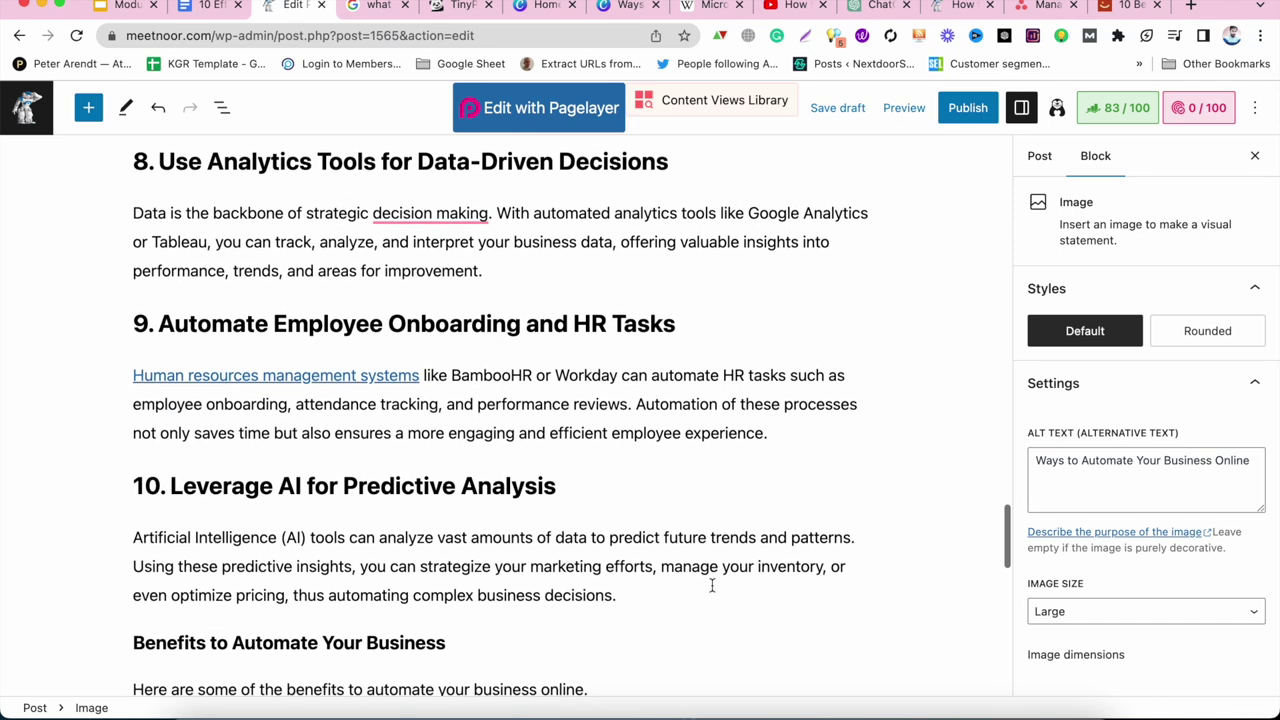
left_click(694, 586)
key("Return")
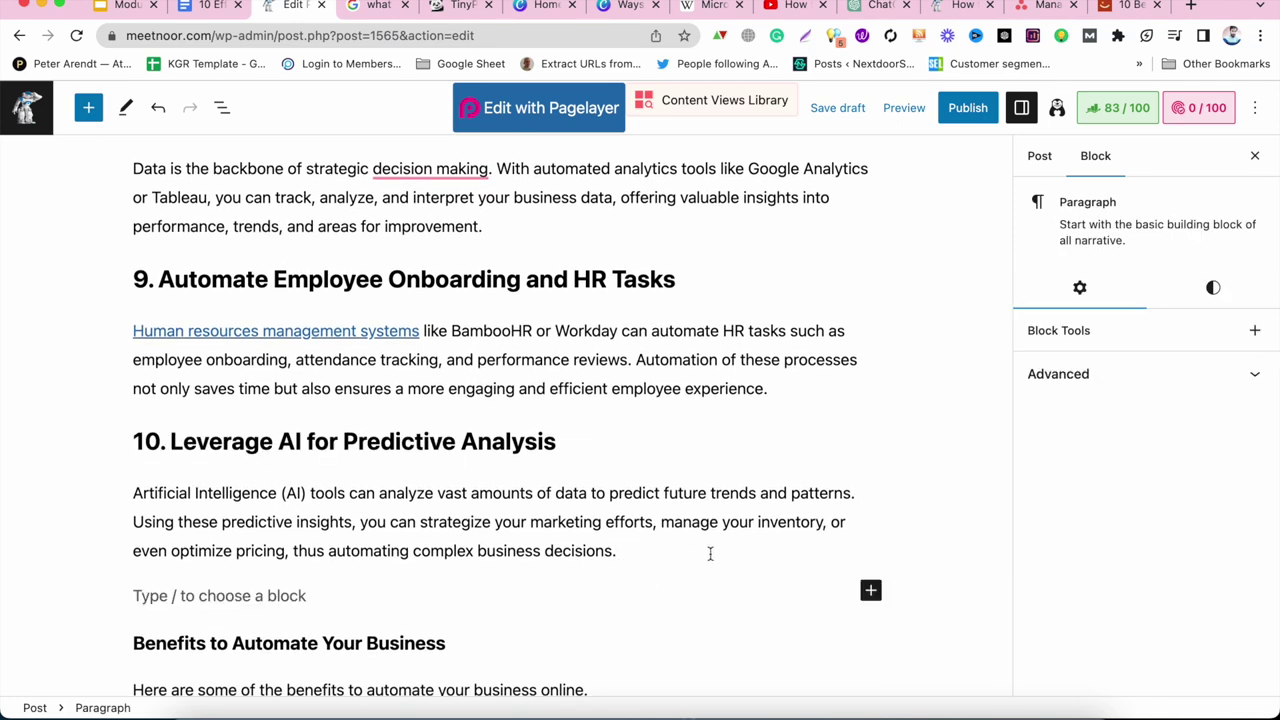
left_click(870, 591)
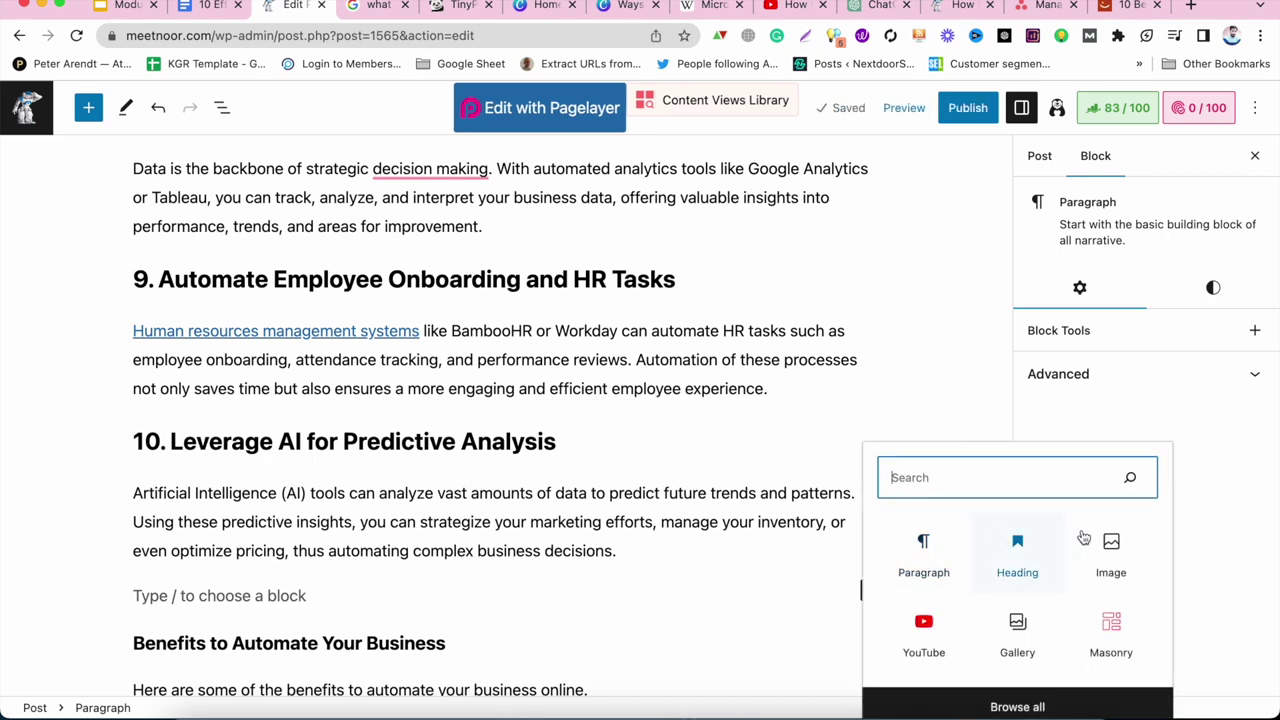
left_click(1115, 538)
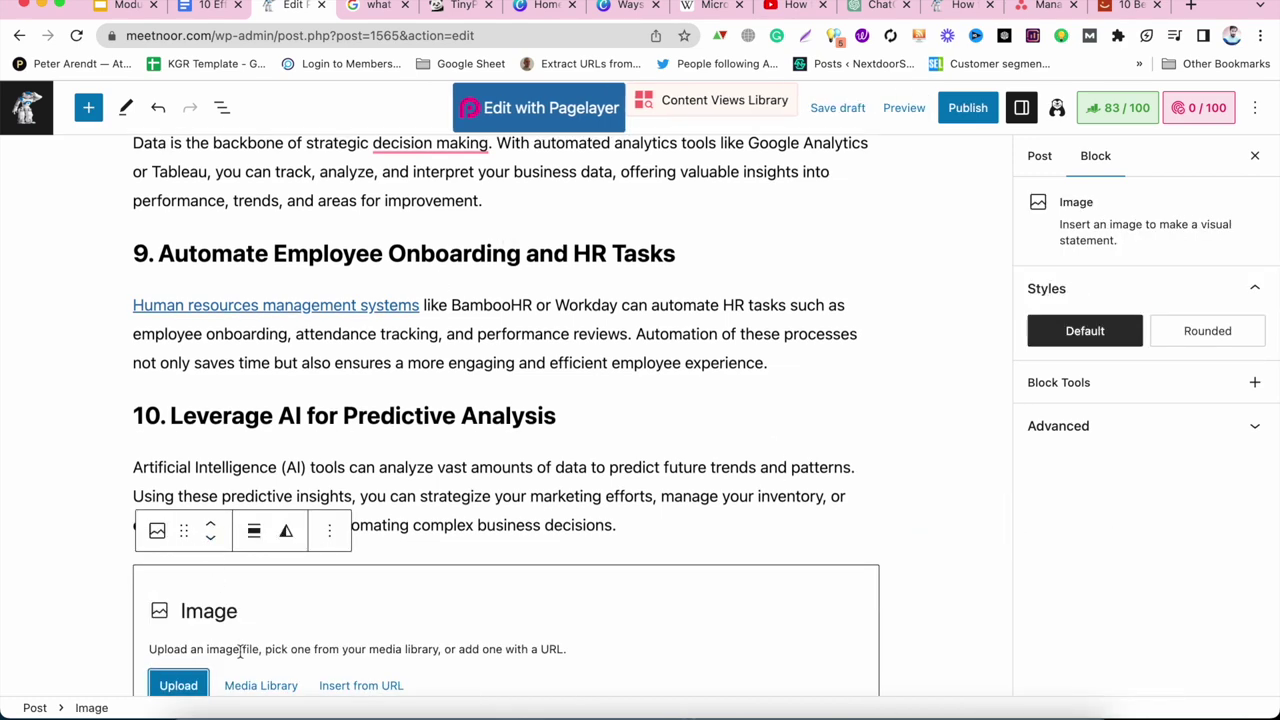
Preview the image files in Downloads and upload "Ways to Automate Your Business Online2.png" for the section 10 image block.
left_click(241, 684)
left_click(74, 170)
left_click(645, 426)
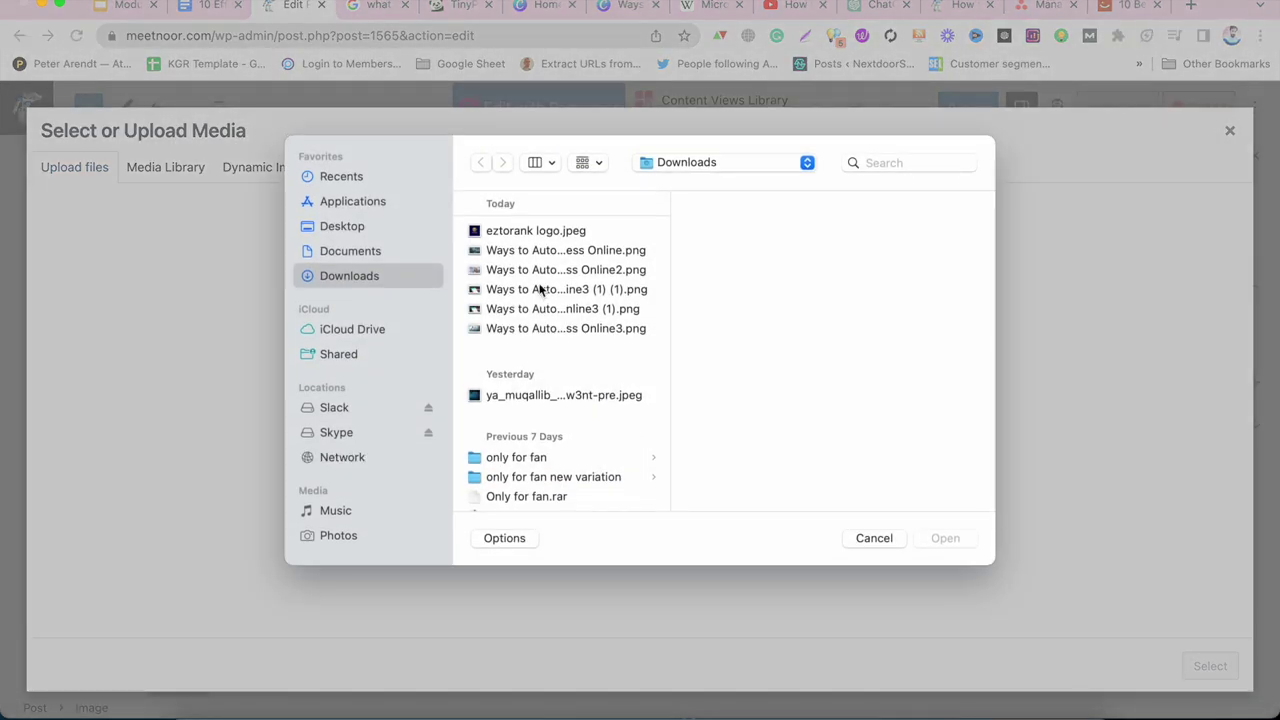
left_click(537, 289)
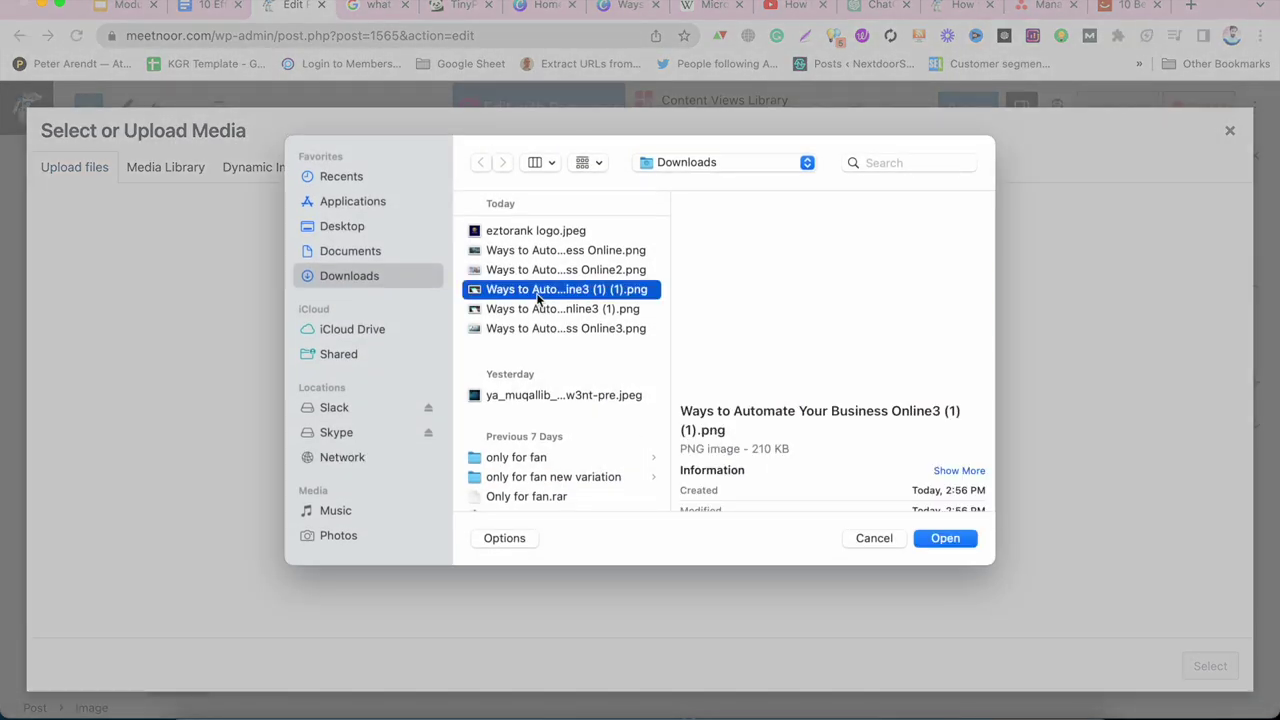
left_click(538, 310)
left_click(538, 329)
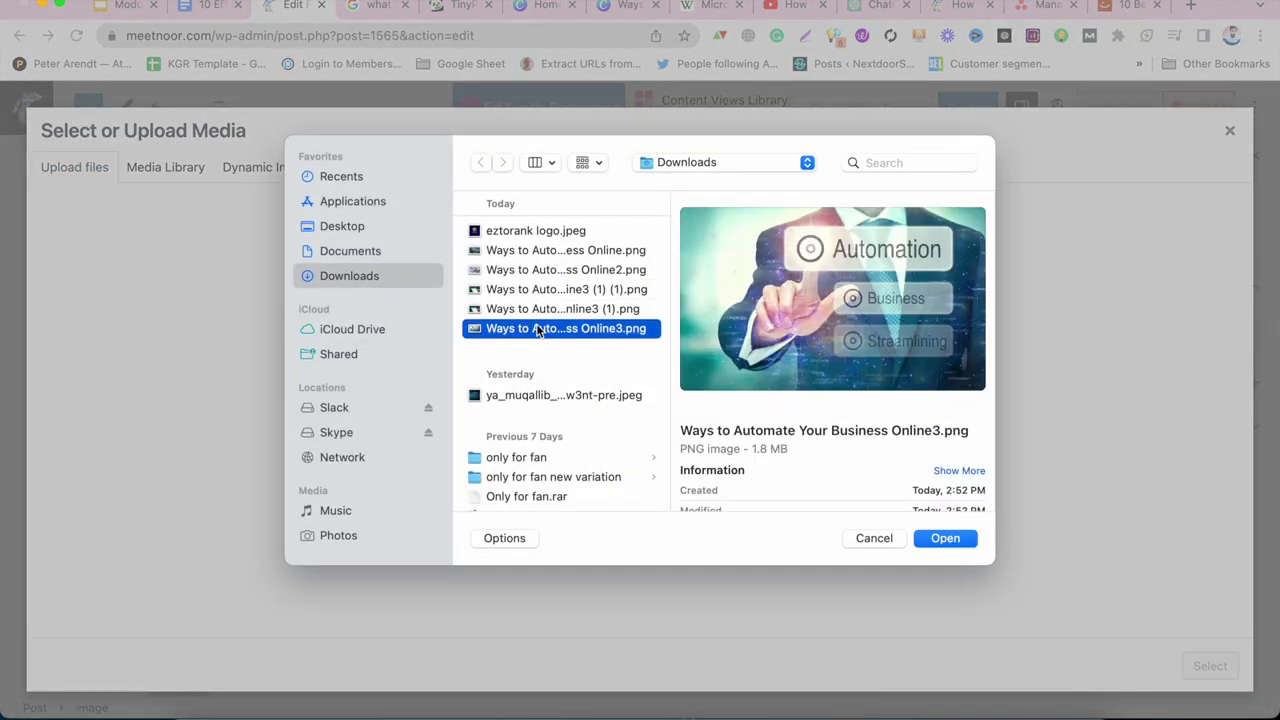
left_click(551, 270)
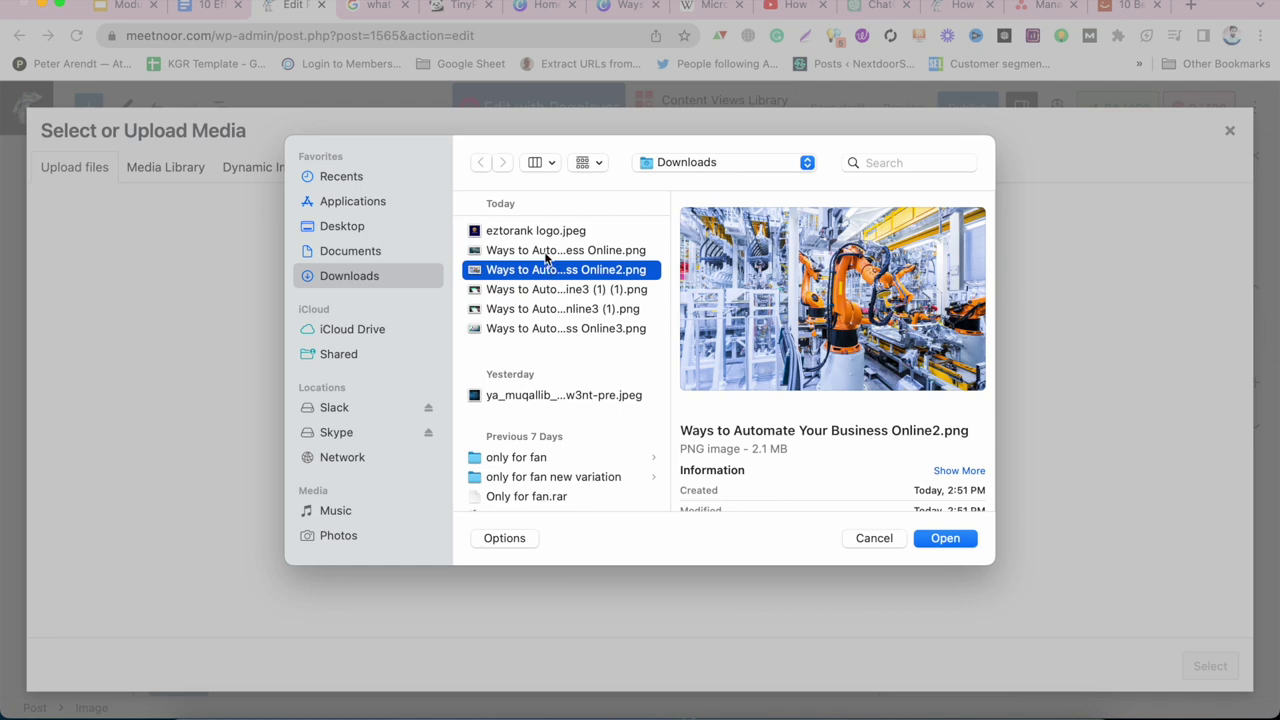
left_click(541, 251)
double_click(539, 270)
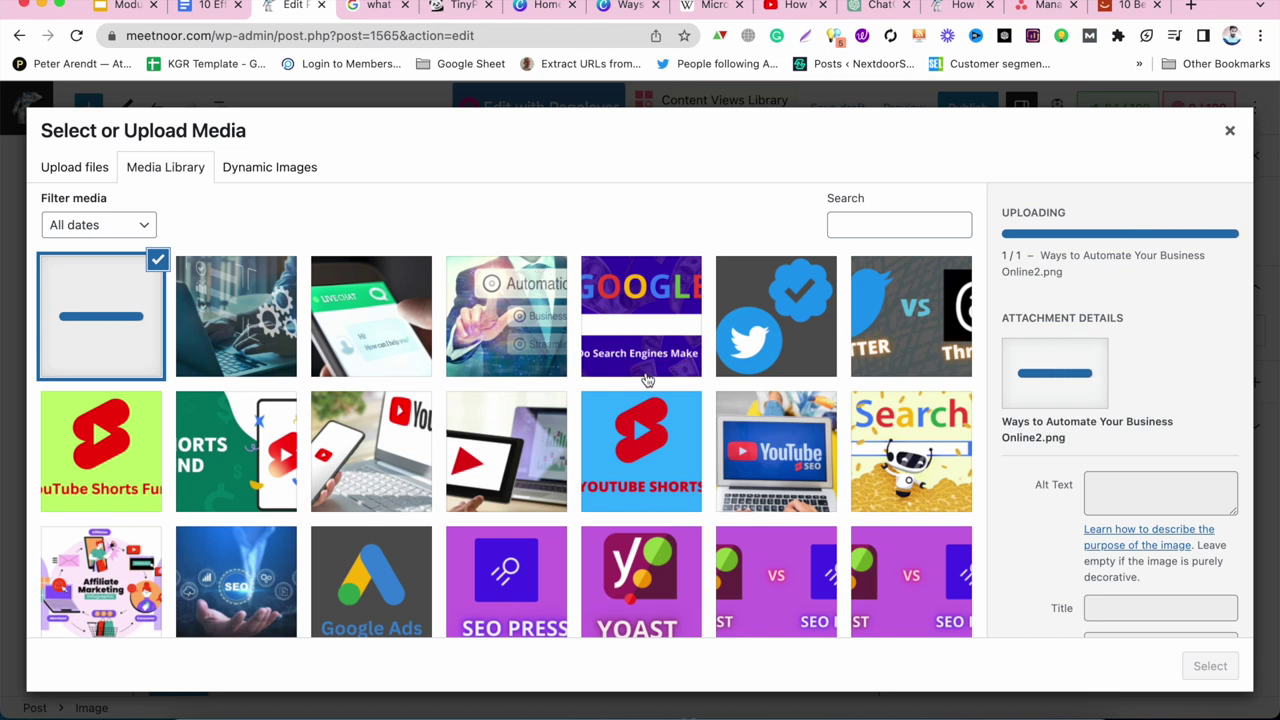
Copy the robot image's title "Ways to Automate Your Business Online2" into its alt text and description, and insert it into the post.
scroll(650, 456, "down", 2)
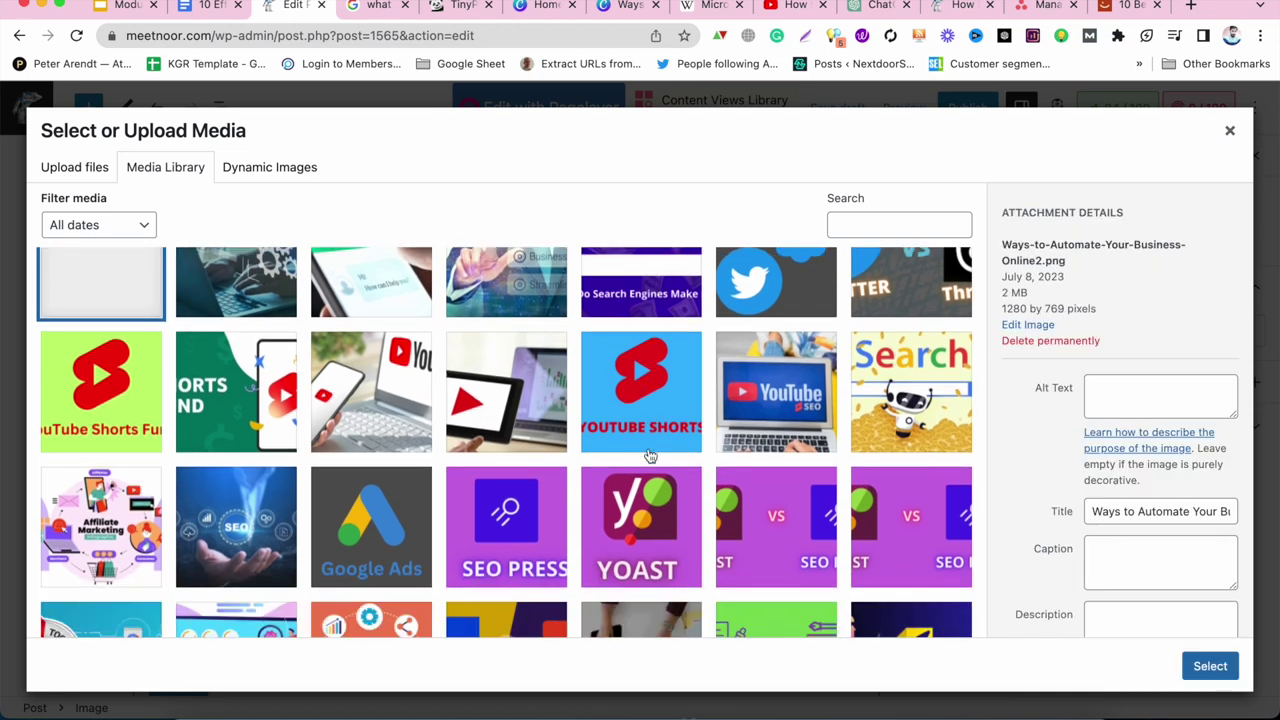
left_click_drag(1194, 574, 1255, 580)
triple_click(1197, 575)
key("ctrl+c")
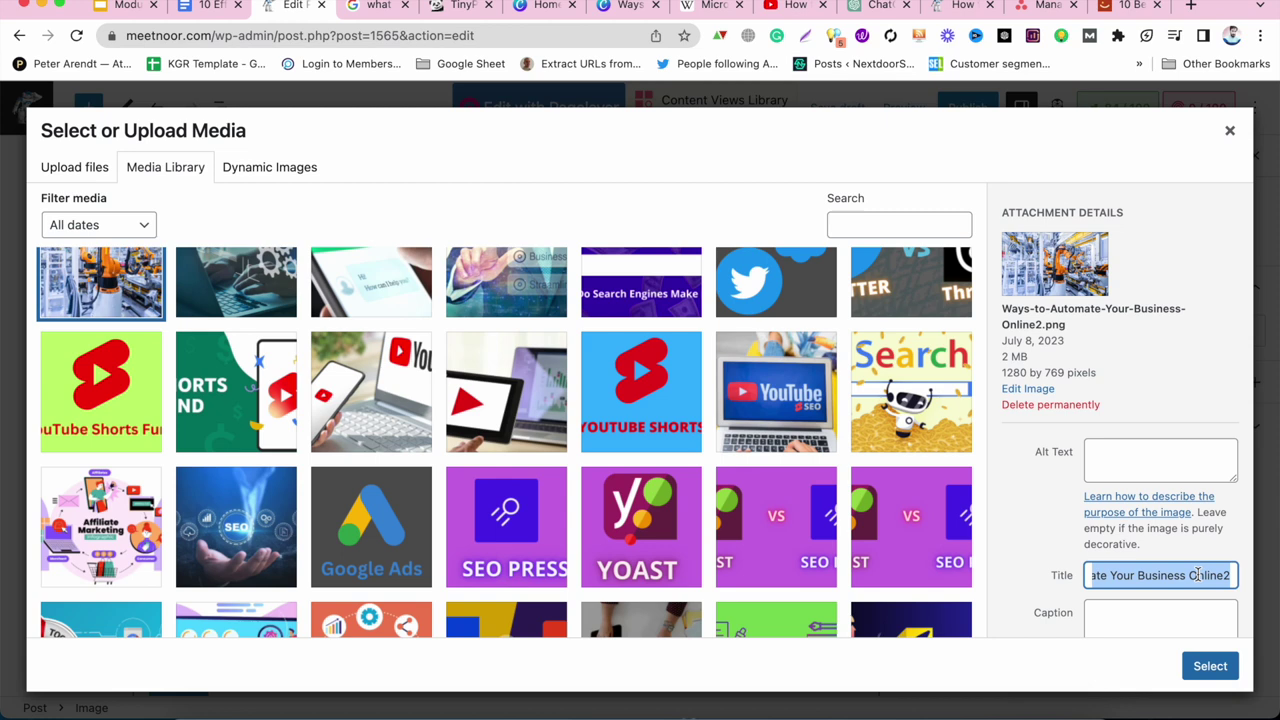
left_click(1187, 465)
key("ctrl+v")
scroll(1158, 615, "down", 4)
left_click(1129, 480)
key("ctrl+v")
left_click(1210, 666)
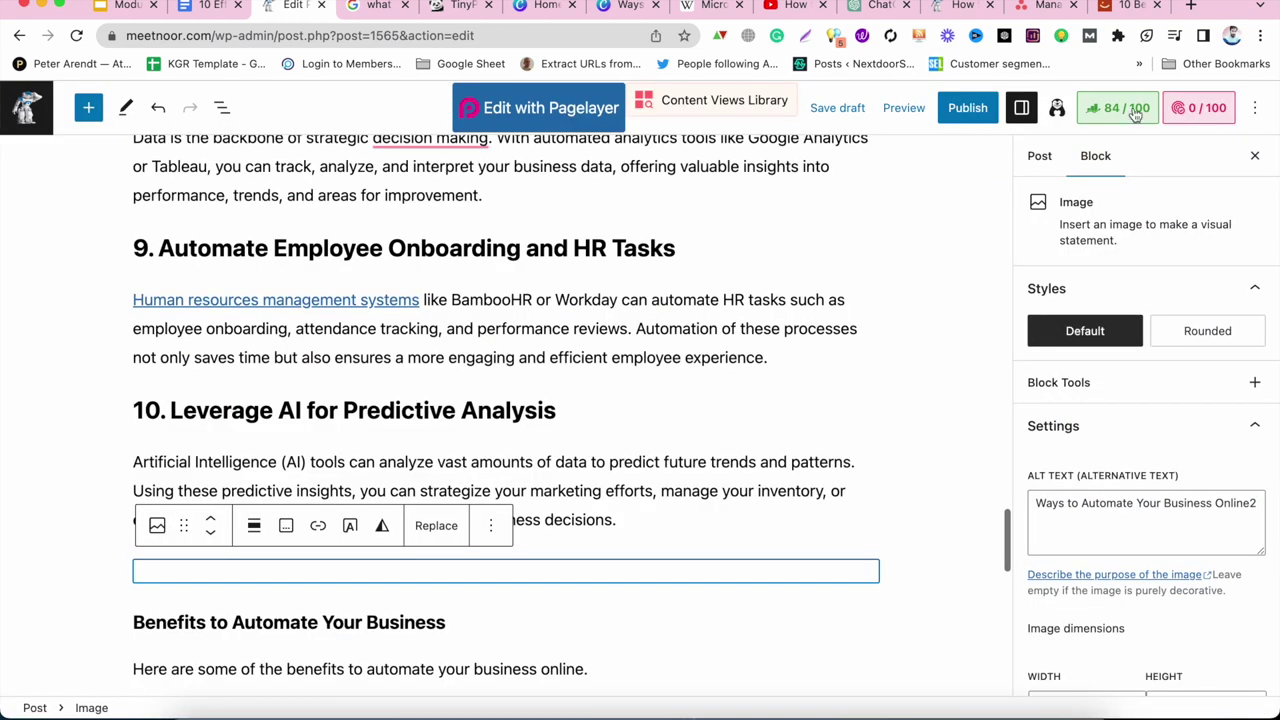
Examine the marketing skills infographic in the published post "How to Start Freelancing in Pakistan 2023".
left_click(957, 6)
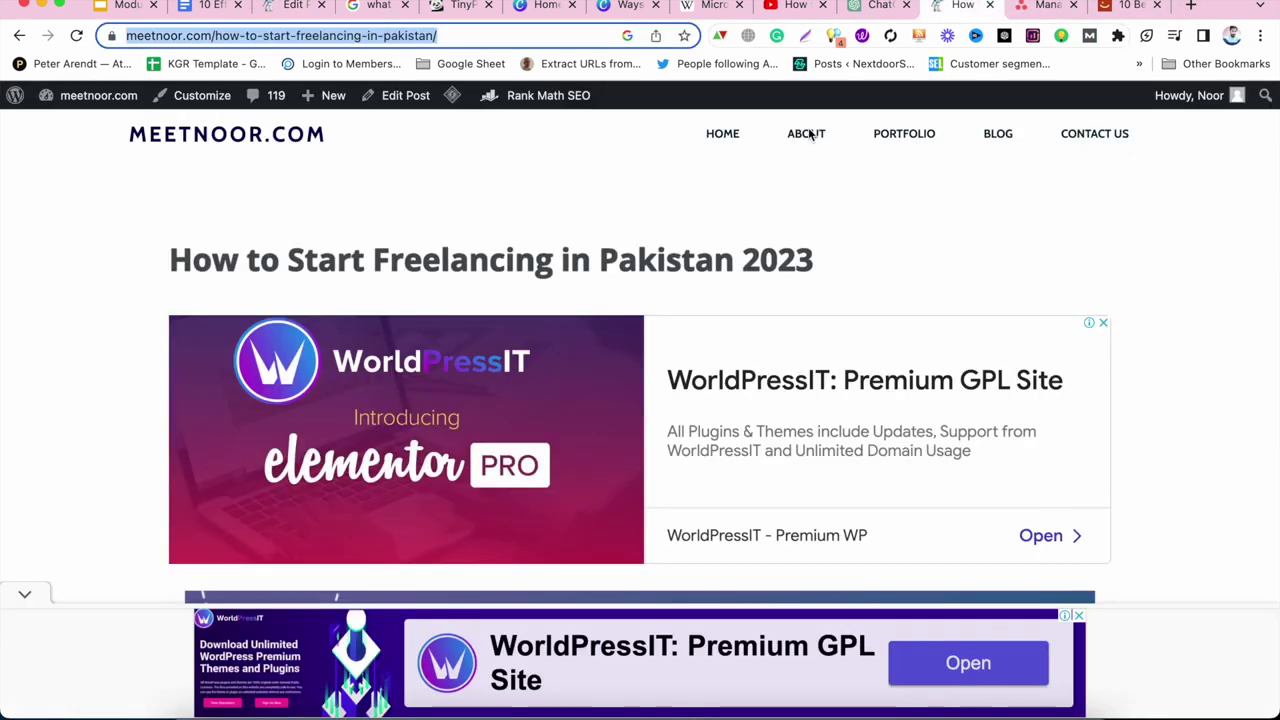
scroll(777, 213, "down", 10)
scroll(778, 220, "down", 15)
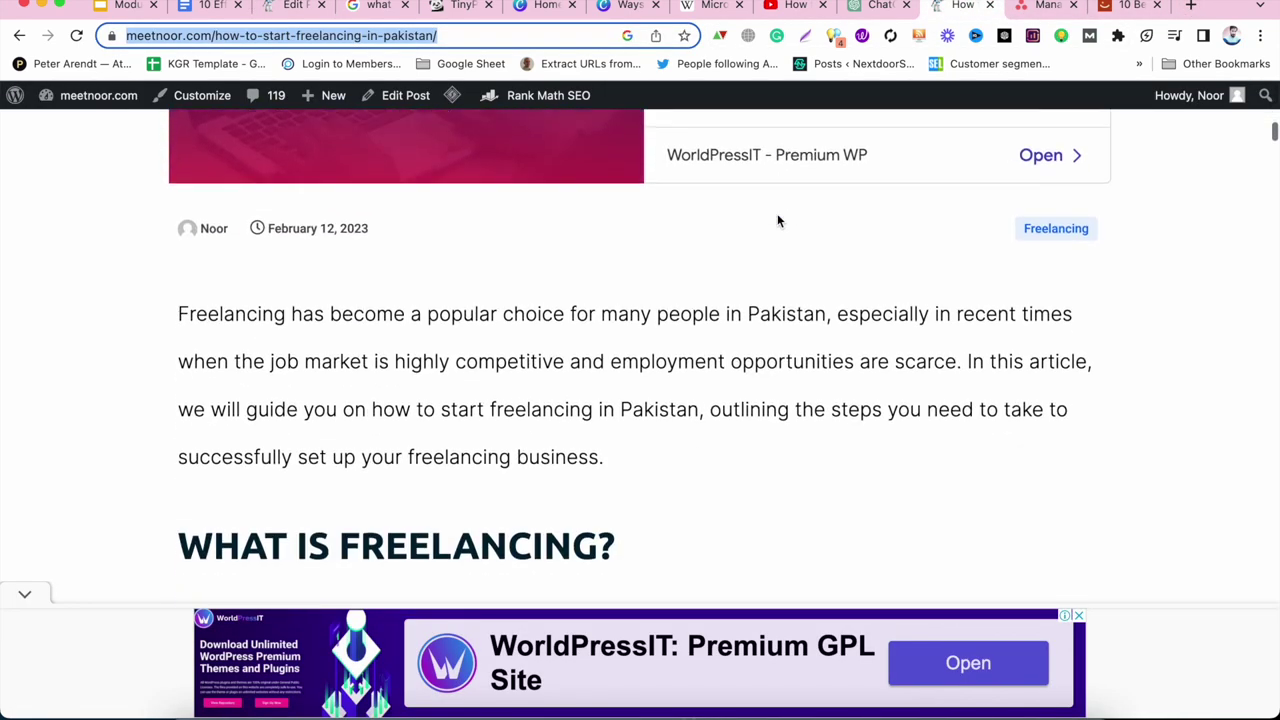
scroll(779, 220, "down", 5)
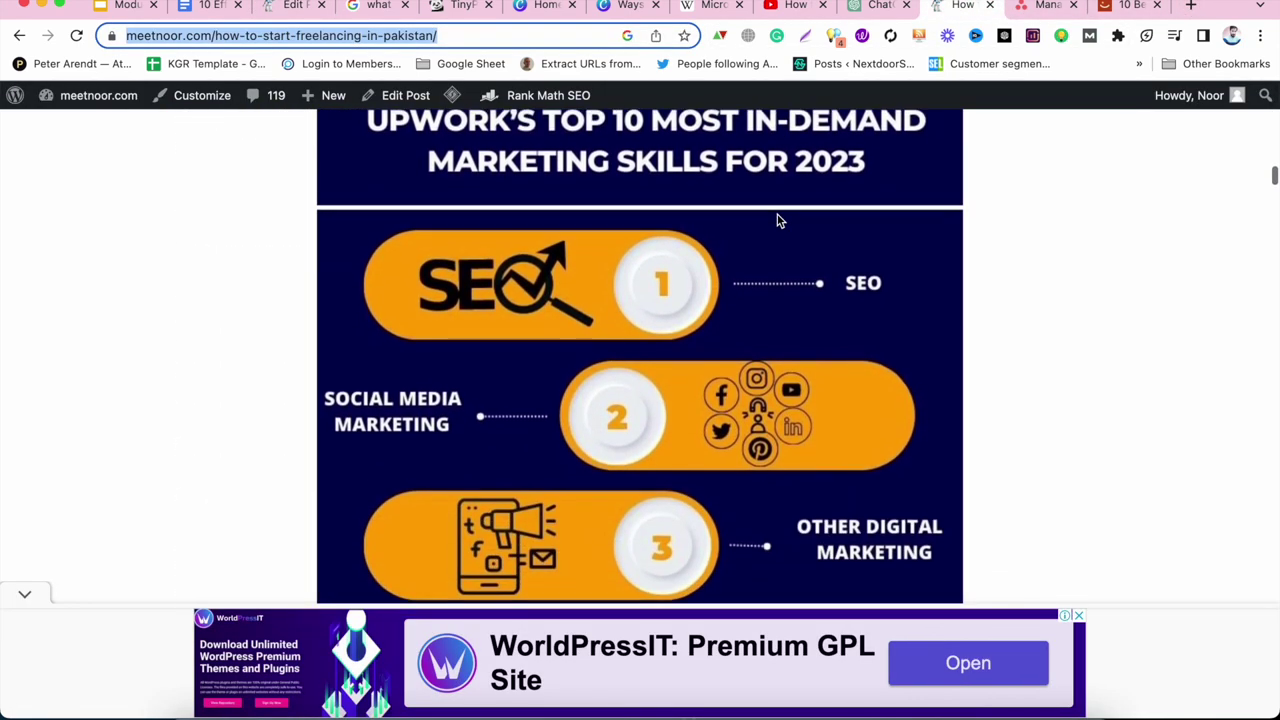
scroll(778, 220, "down", 6)
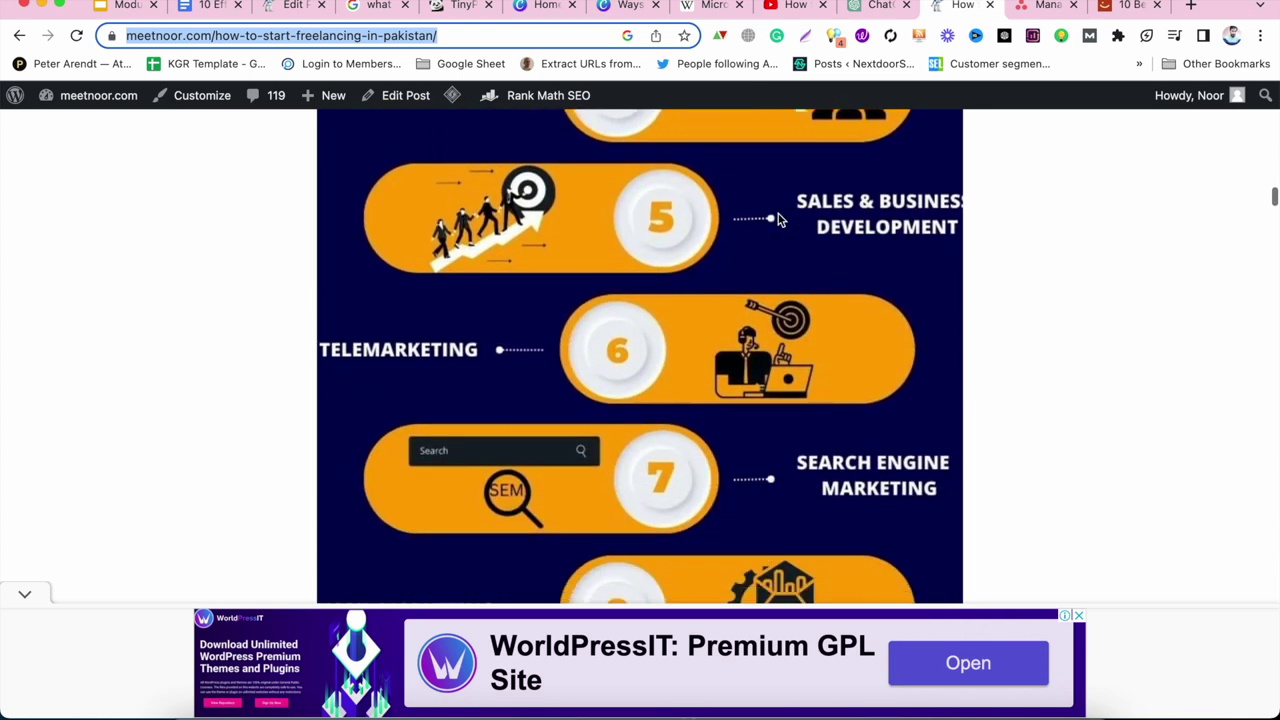
scroll(778, 220, "down", 7)
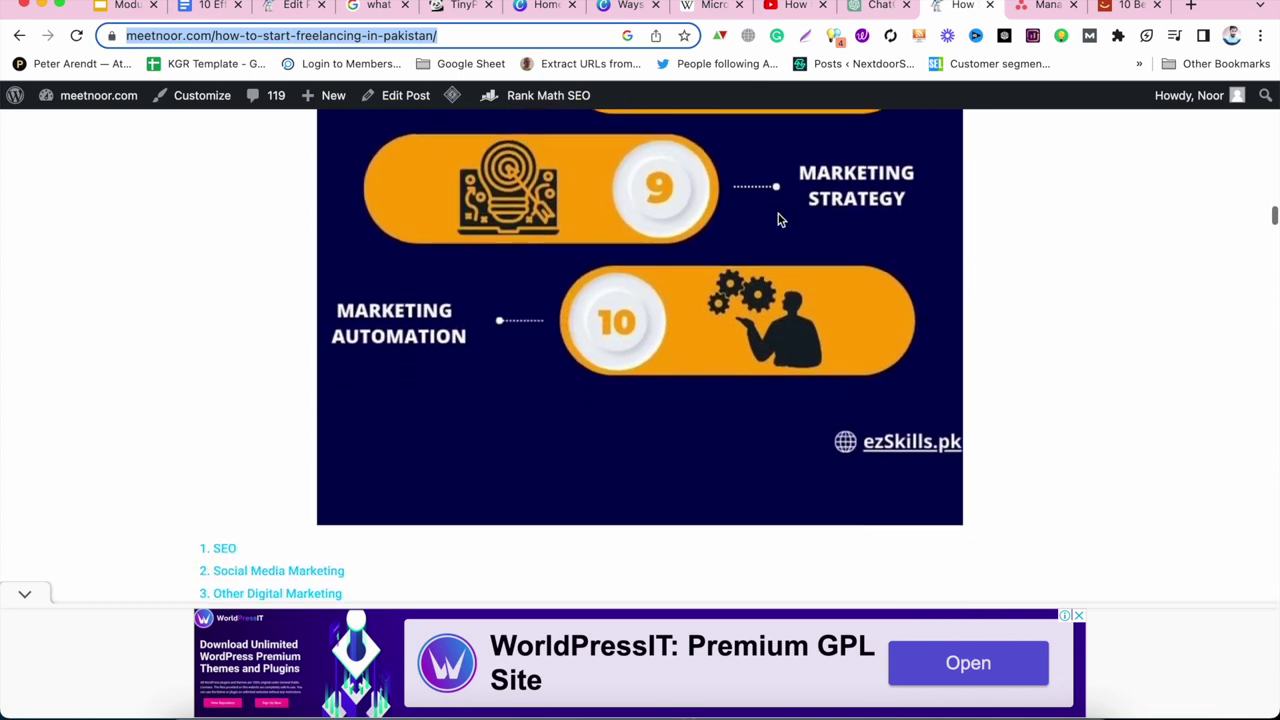
scroll(778, 220, "up", 5)
scroll(779, 220, "up", 5)
scroll(779, 220, "down", 5)
scroll(779, 220, "up", 7)
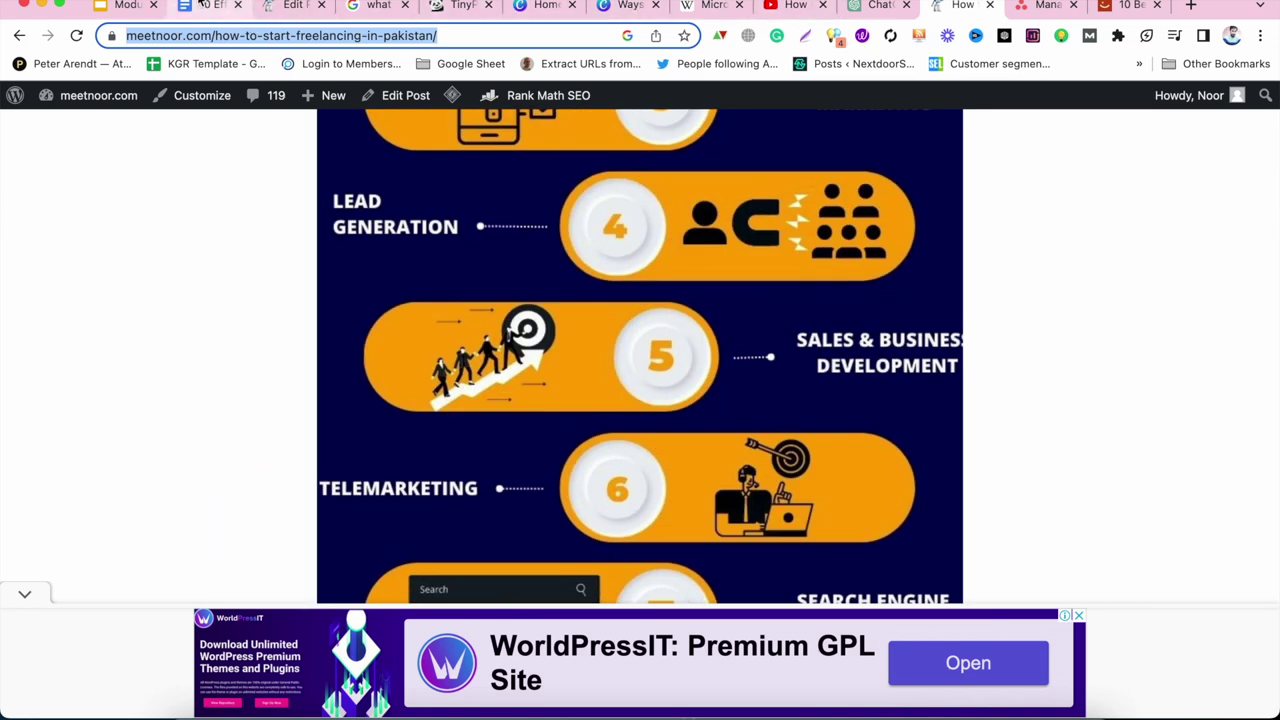
Return to the post being edited and align the section 10 robot image to the center.
left_click(290, 6)
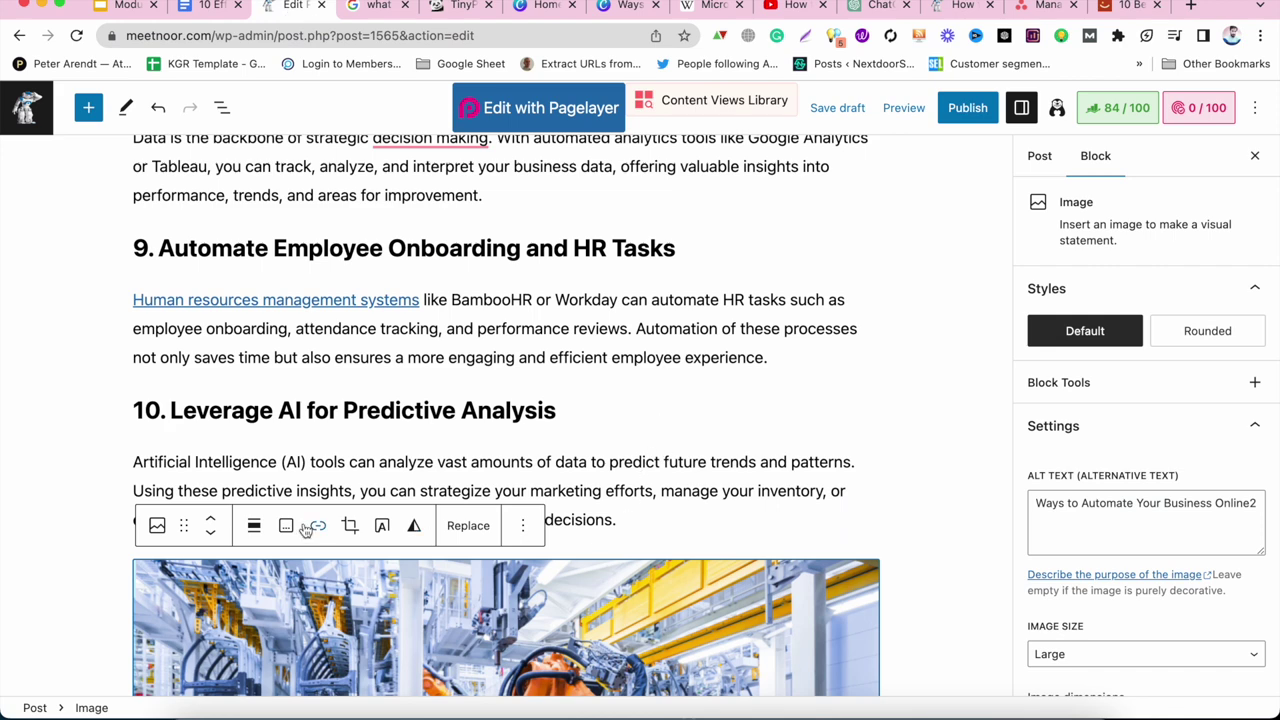
left_click(254, 527)
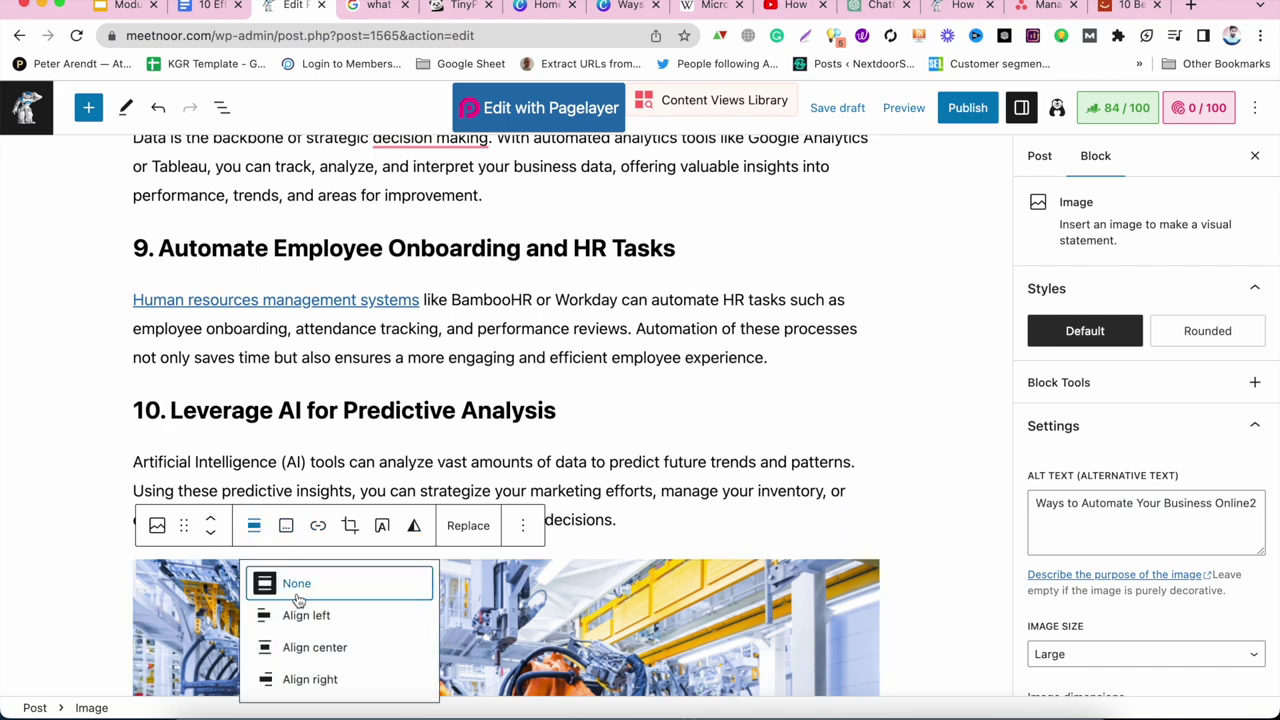
left_click(306, 650)
scroll(530, 487, "down", 15)
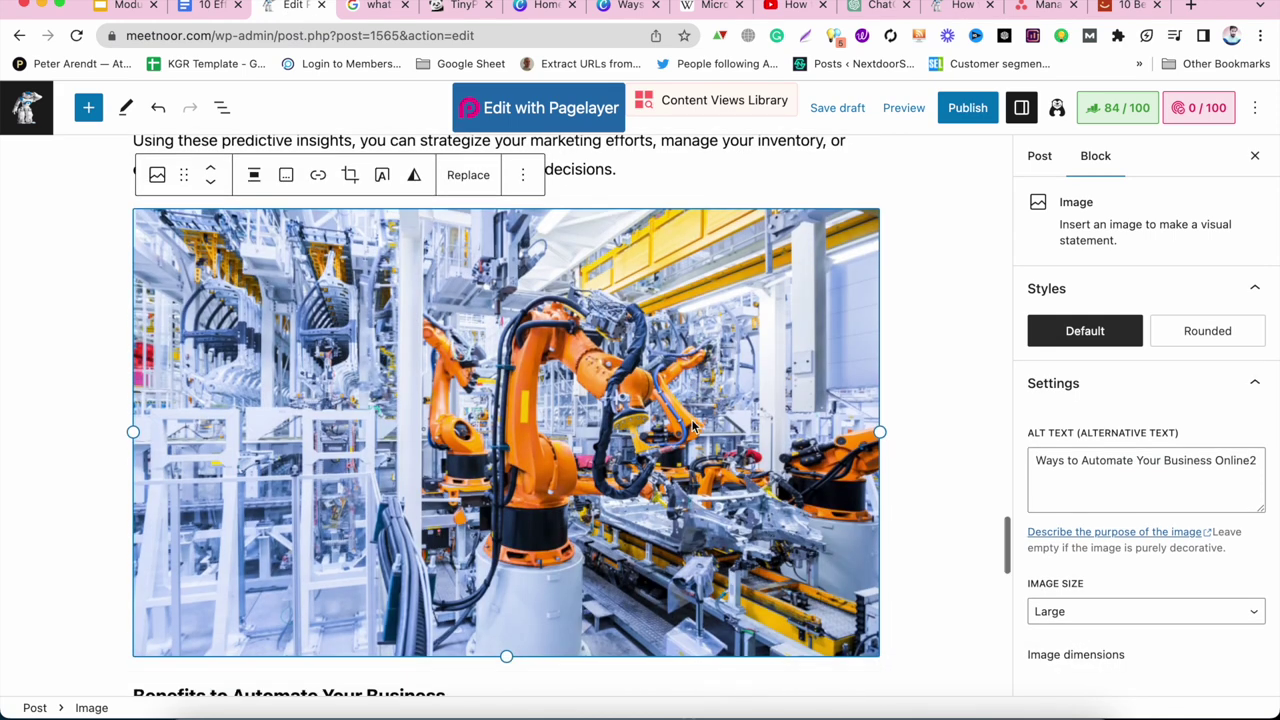
Review the post's Rank Math checks under Basic SEO and Additional.
scroll(691, 420, "up", 10)
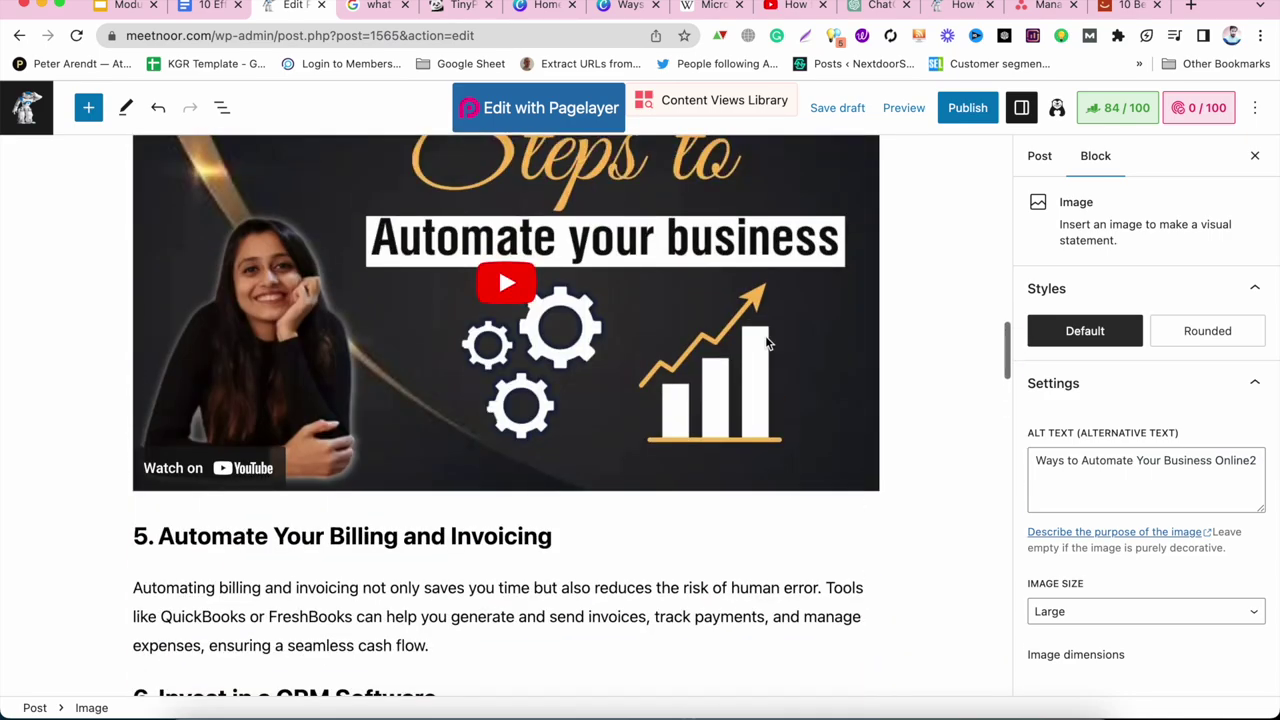
left_click(1120, 108)
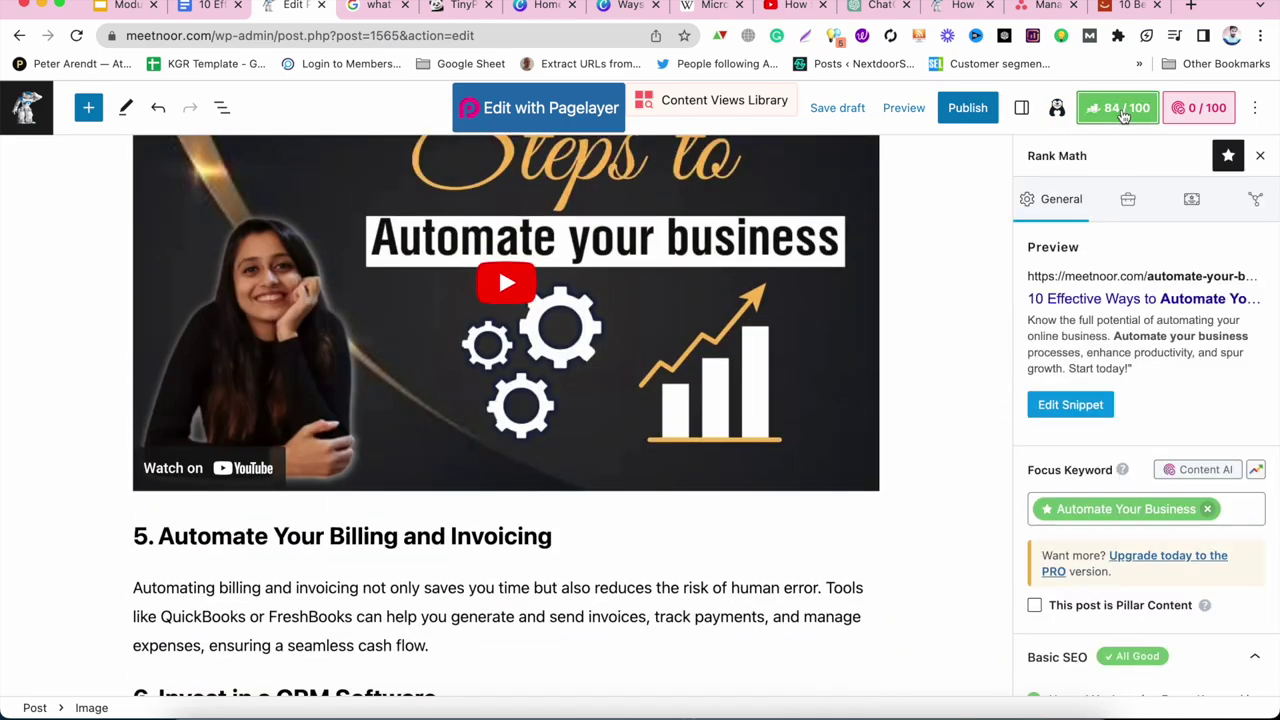
scroll(1070, 290, "down", 4)
scroll(1070, 289, "down", 3)
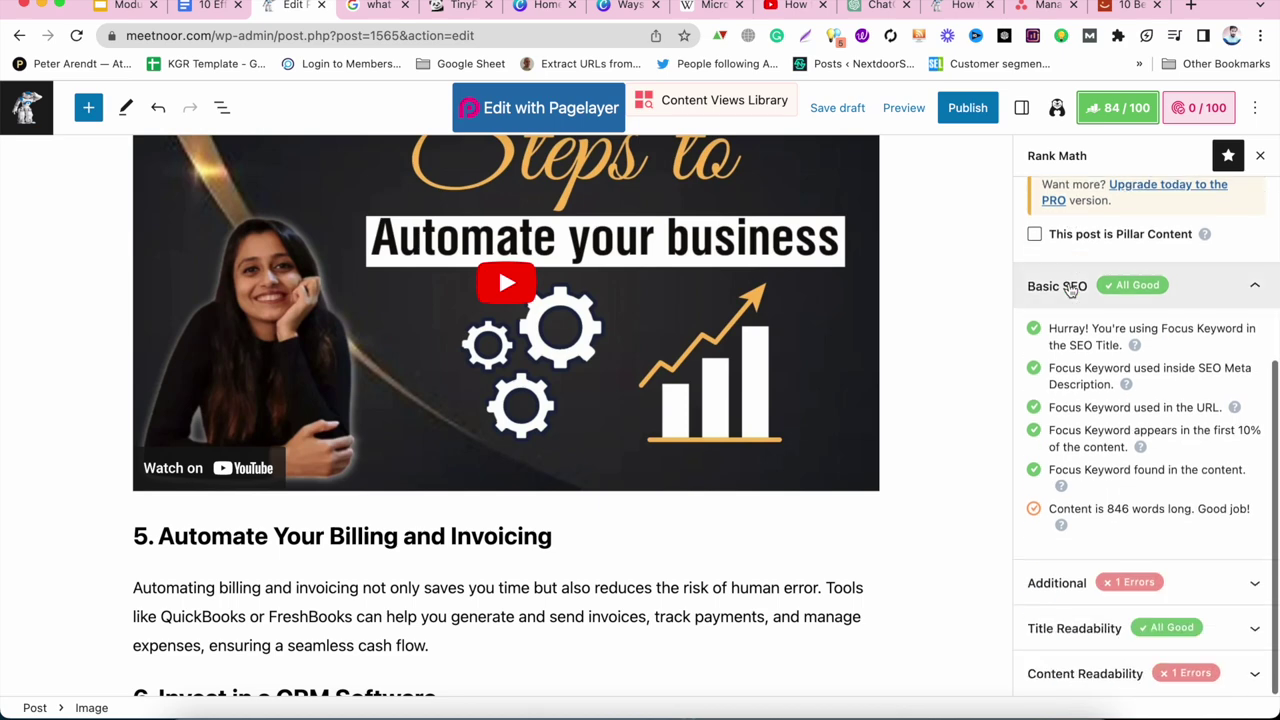
left_click(1046, 570)
scroll(1048, 585, "down", 1)
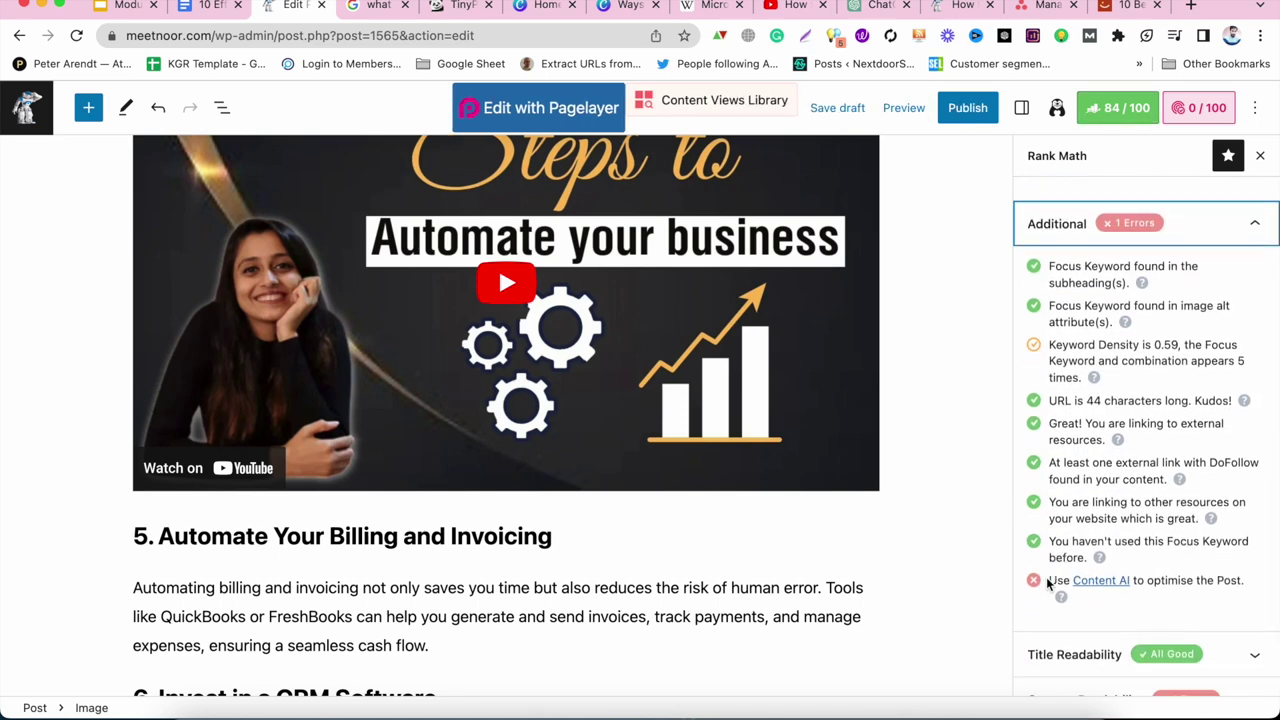
scroll(1048, 583, "down", 1)
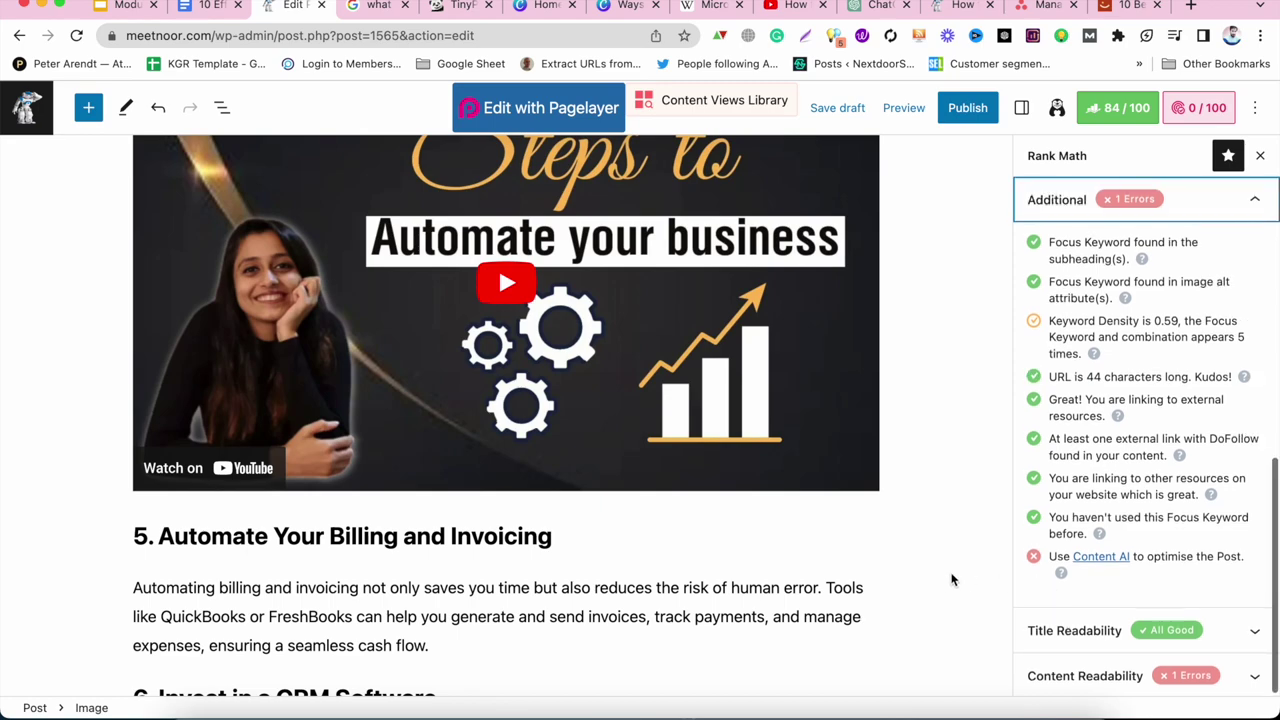
scroll(944, 583, "down", 2)
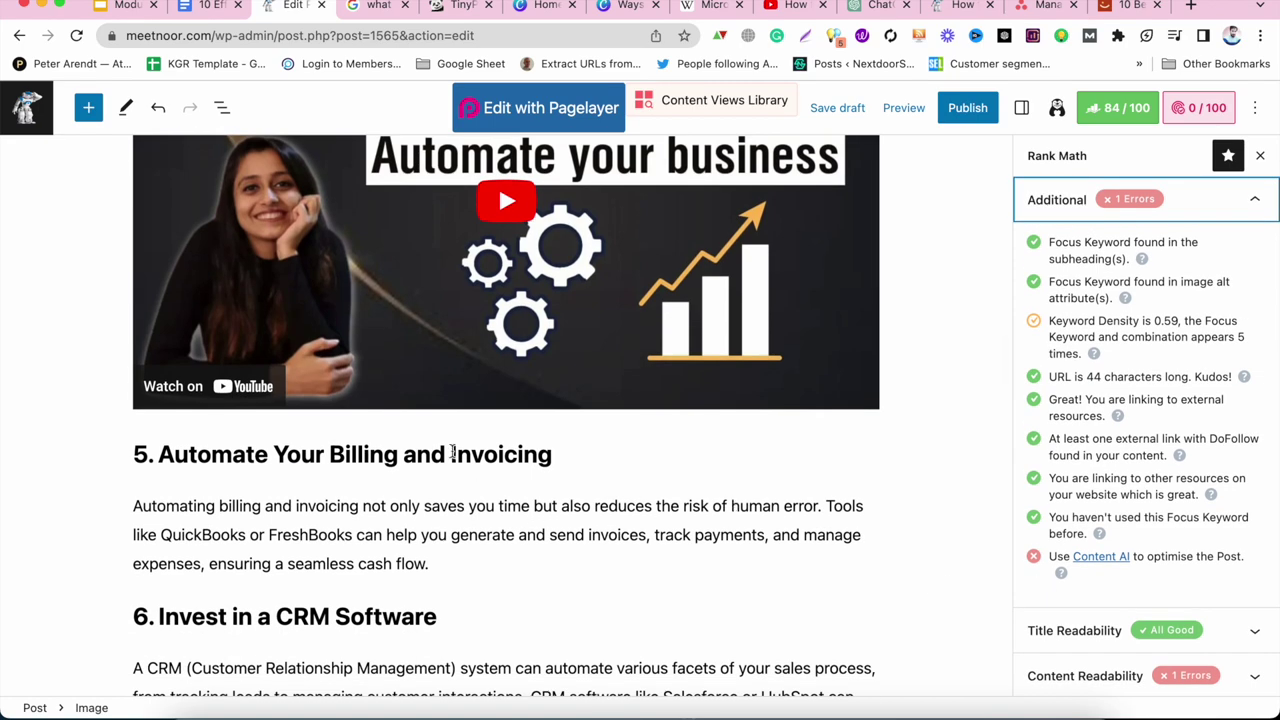
Copy "Automate Your Business" from the post title and append it with a period to the end of the introduction paragraph.
scroll(452, 452, "up", 15)
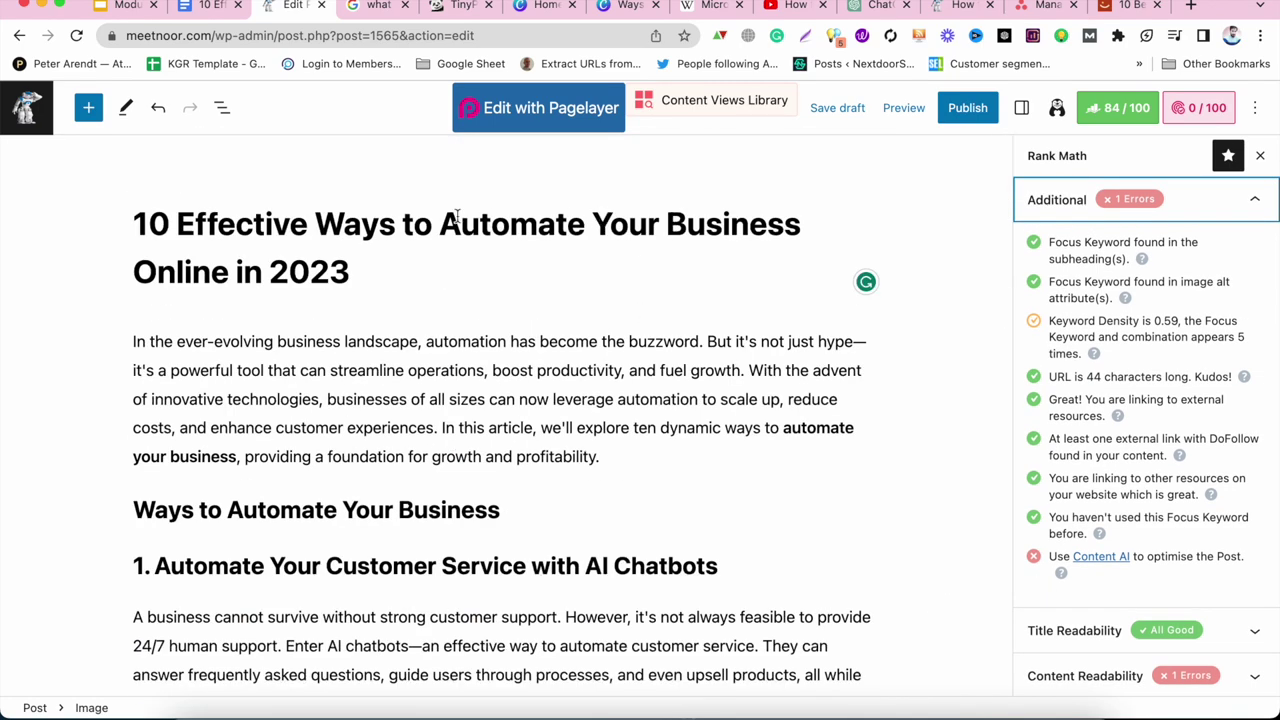
left_click_drag(440, 222, 856, 224)
key("ctrl+c")
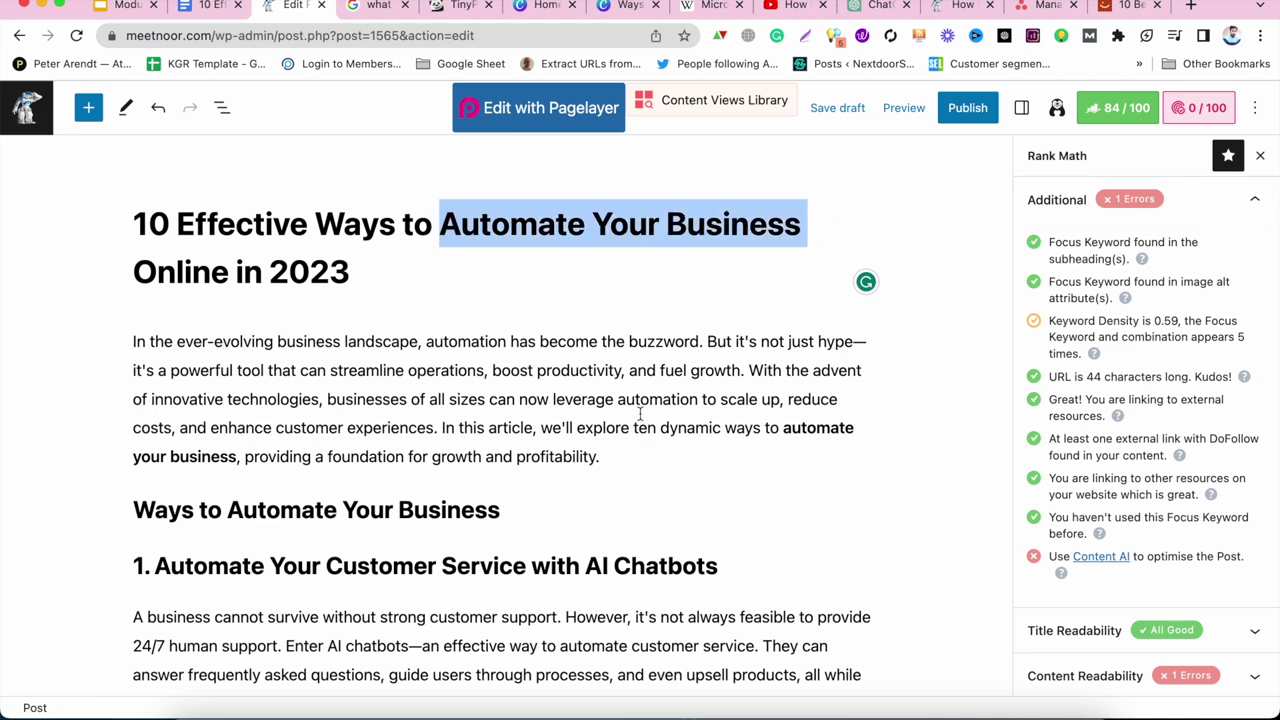
left_click(612, 458)
key("ctrl+v")
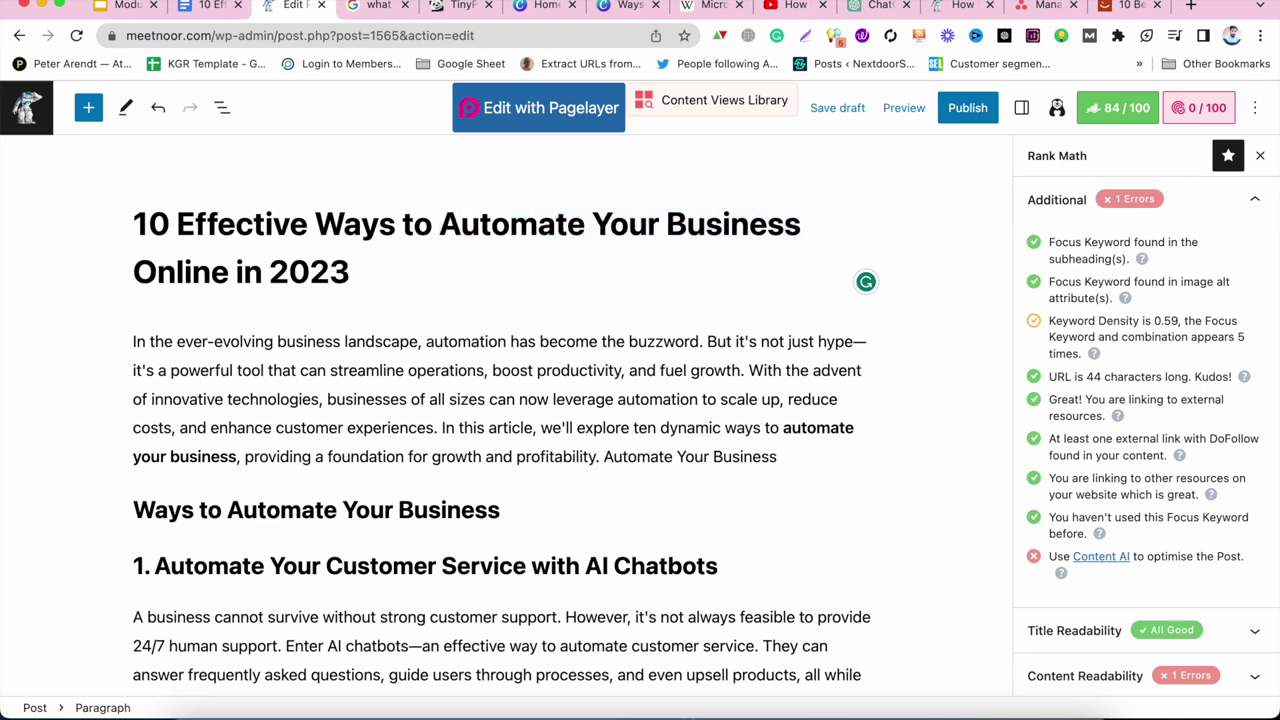
key("Return")
key("BackSpace")
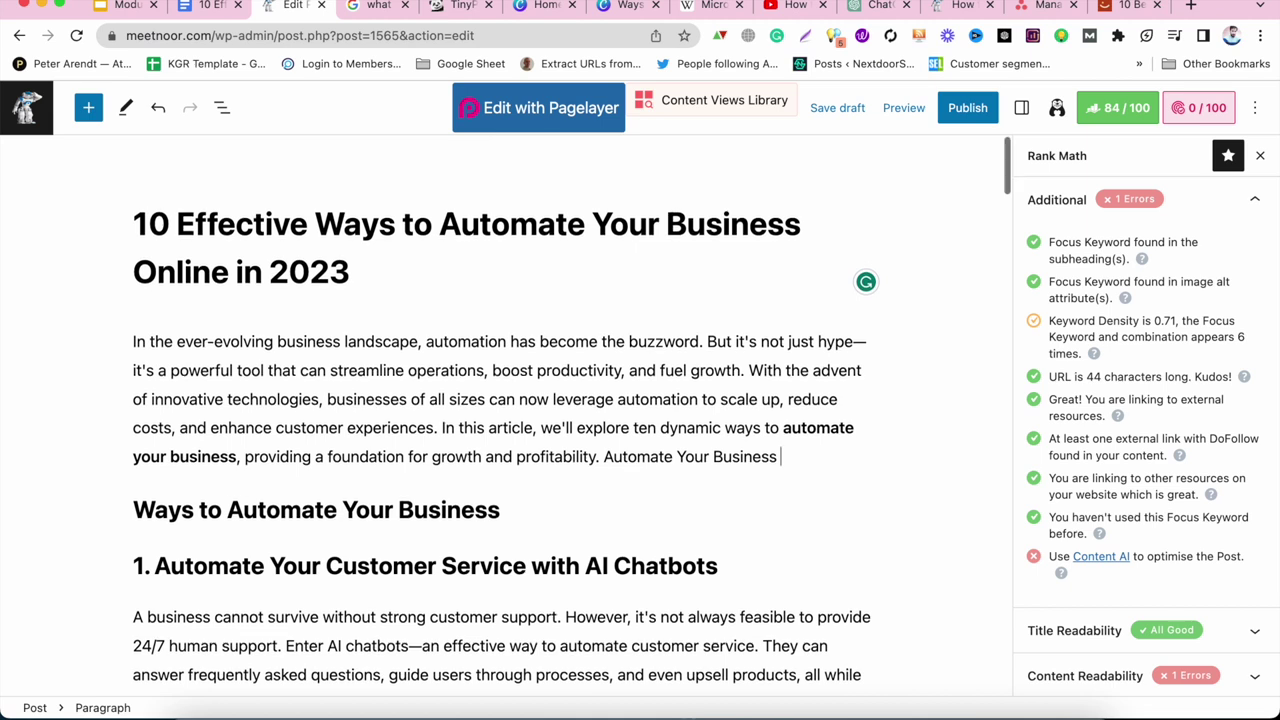
type(".")
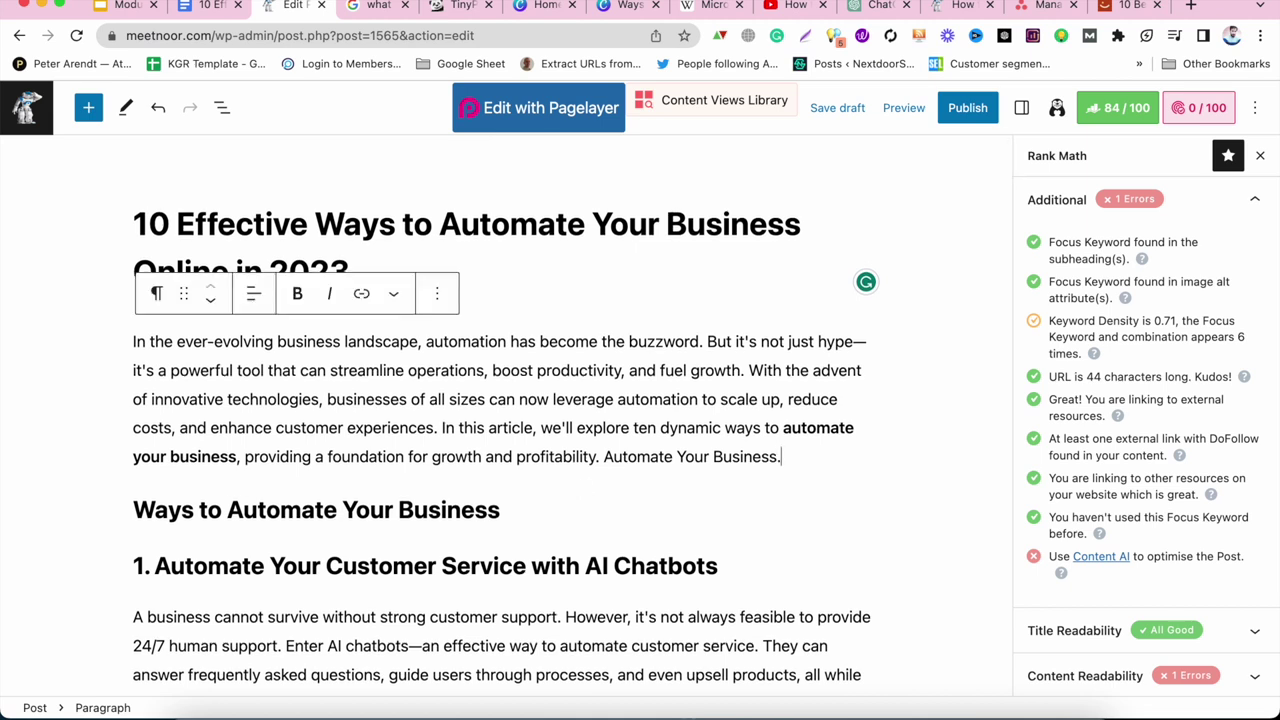
Add four separate paragraphs reading "Automate Your Business" directly below the introduction paragraph.
key("Return")
key("ctrl+v")
key("Return")
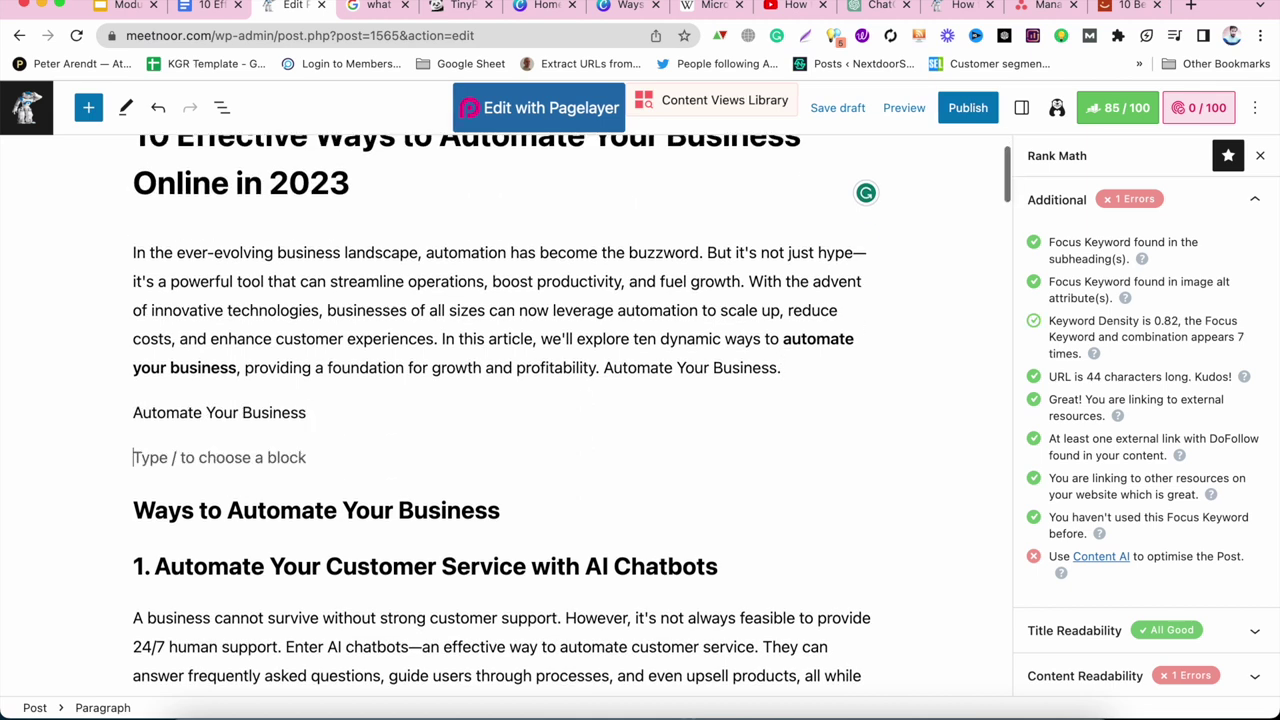
key("ctrl+v")
key("Return")
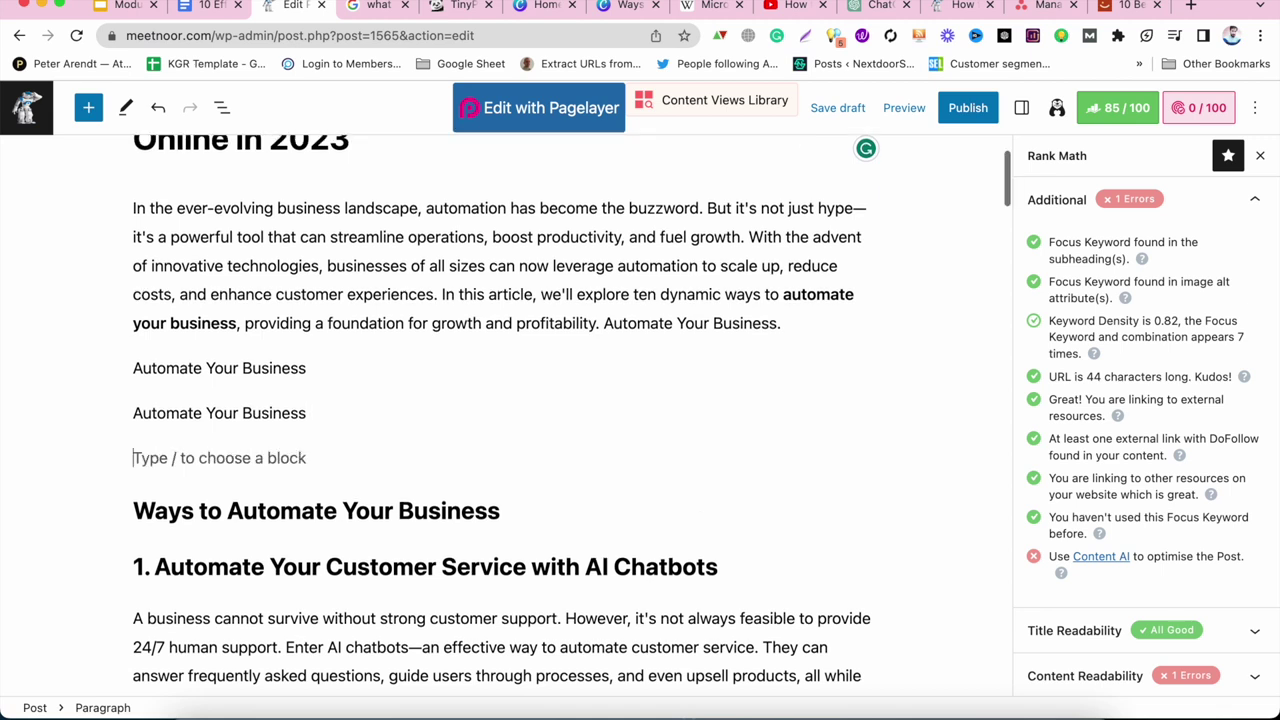
key("ctrl+v")
key("Return")
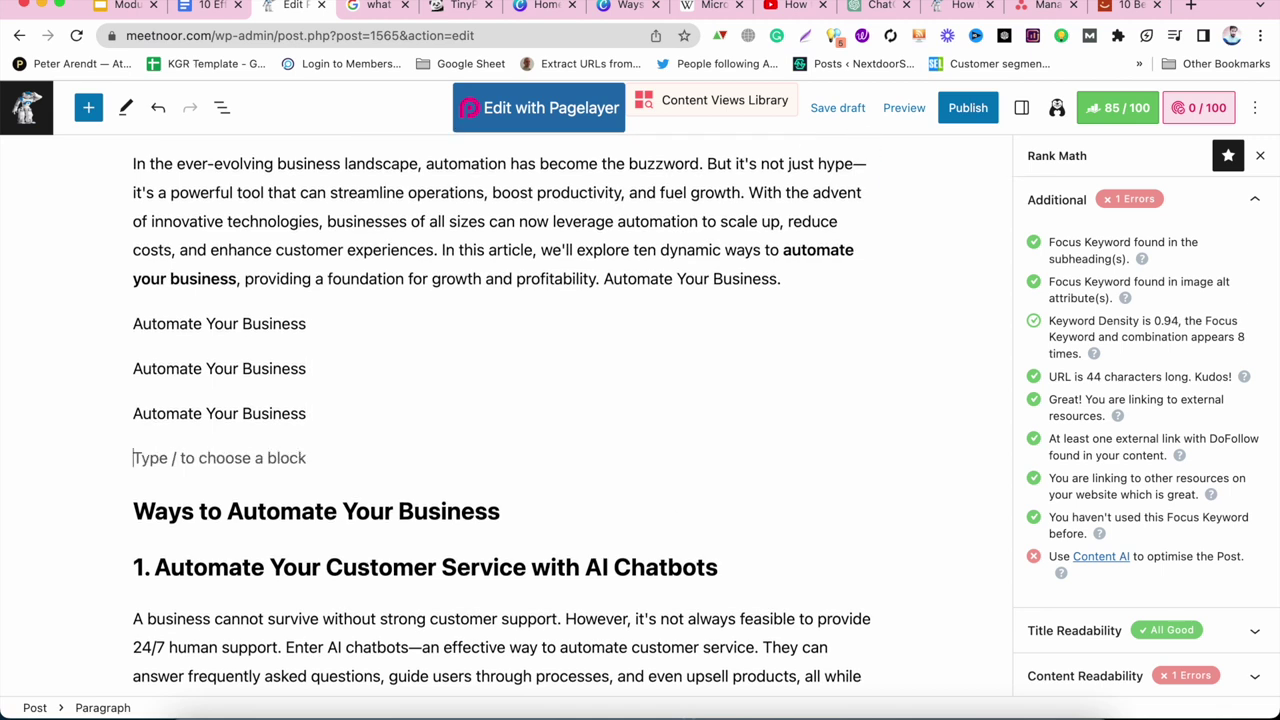
key("ctrl+v")
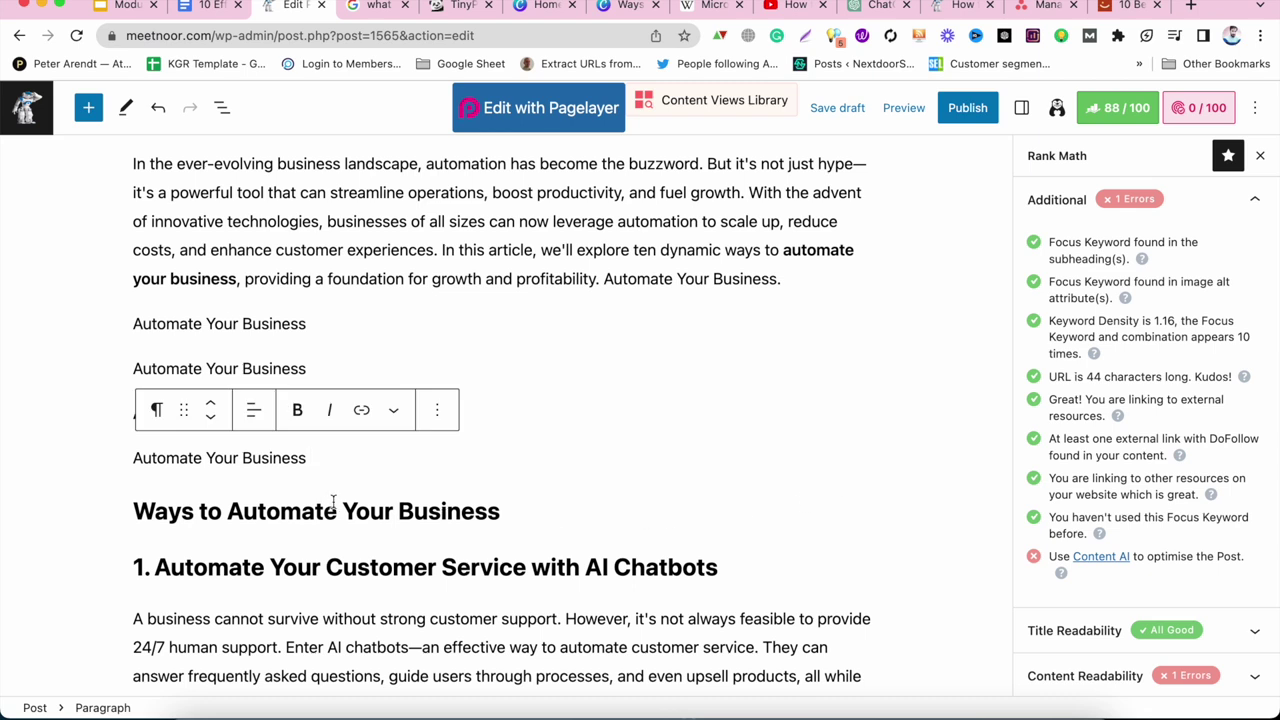
Delete the four added keyword paragraphs and the "Automate Your Business." sentence at the end of the introduction.
left_click_drag(346, 460, 608, 284)
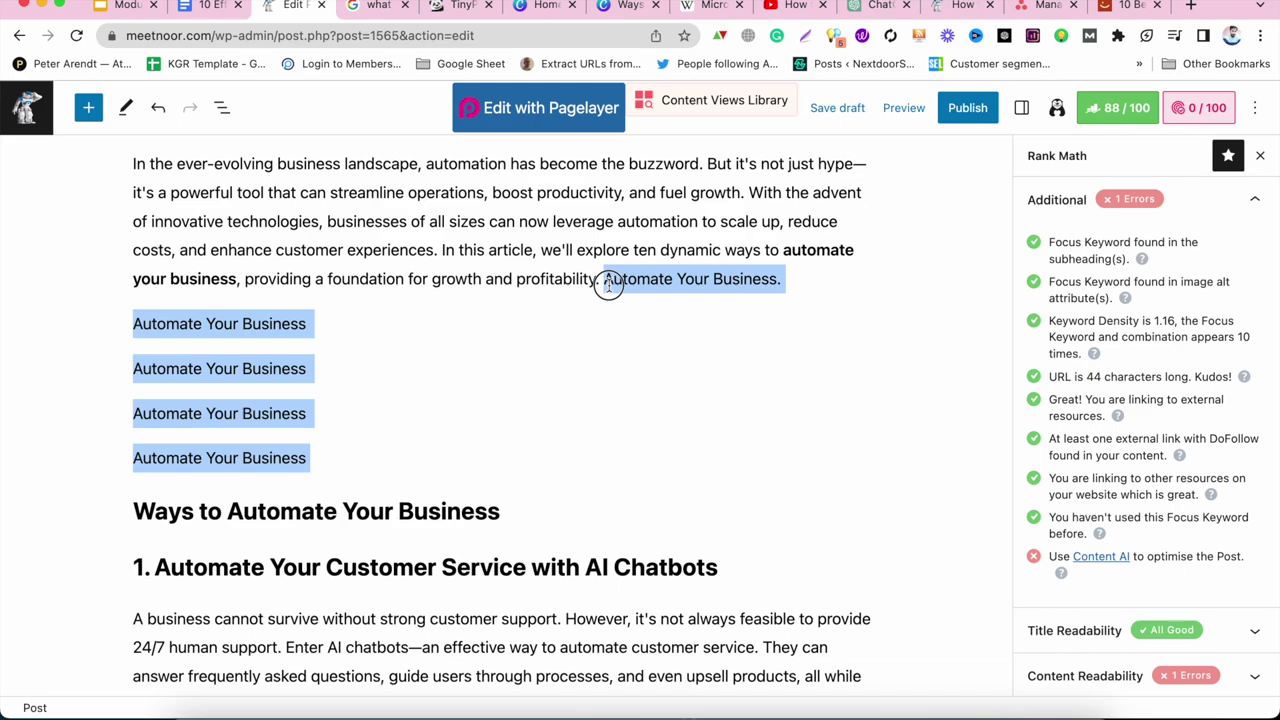
key("BackSpace")
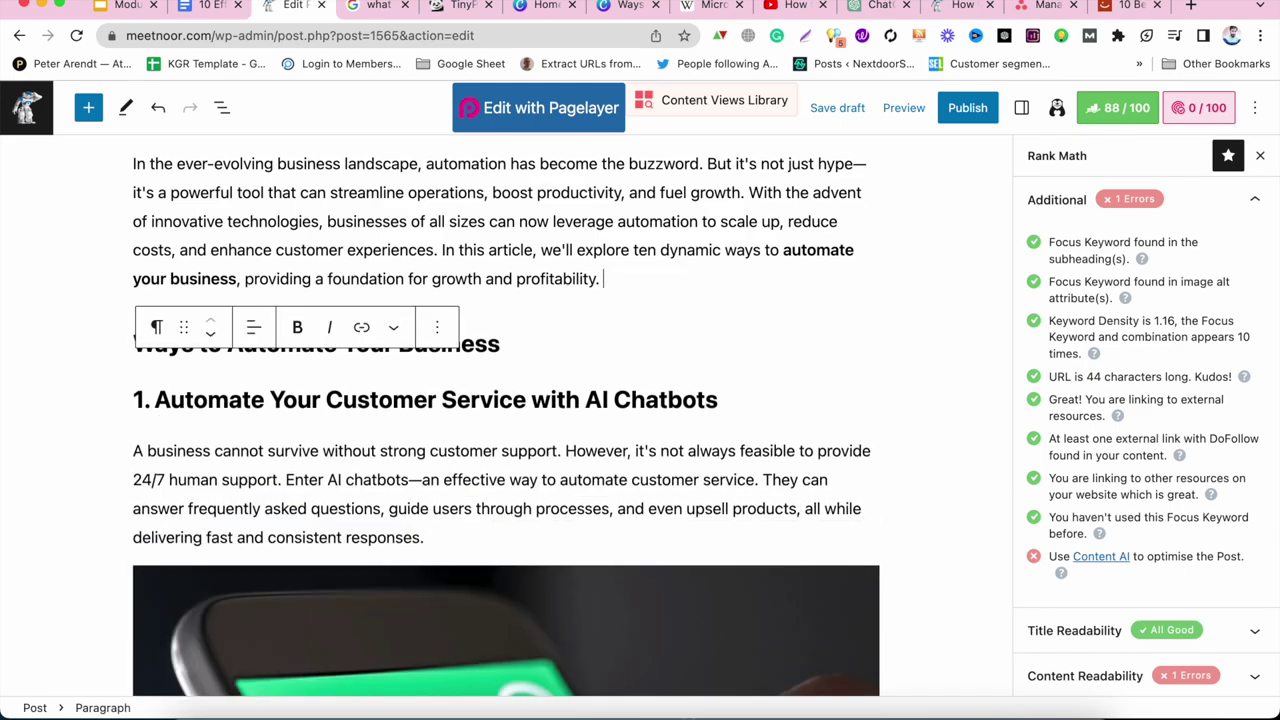
Append "Automate your business and enjoy the comfort of working from home." to the end of the Conclusion paragraph.
scroll(585, 421, "down", 15)
scroll(585, 421, "down", 10)
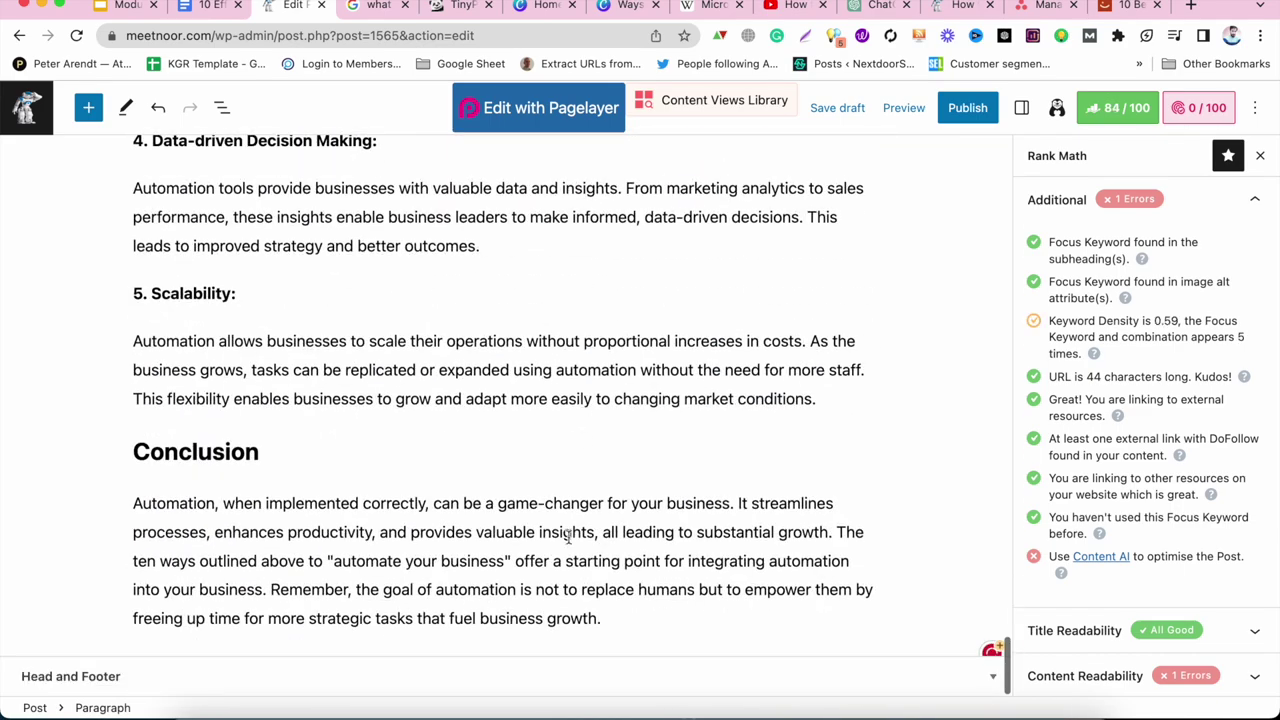
left_click(605, 618)
type("Automate your")
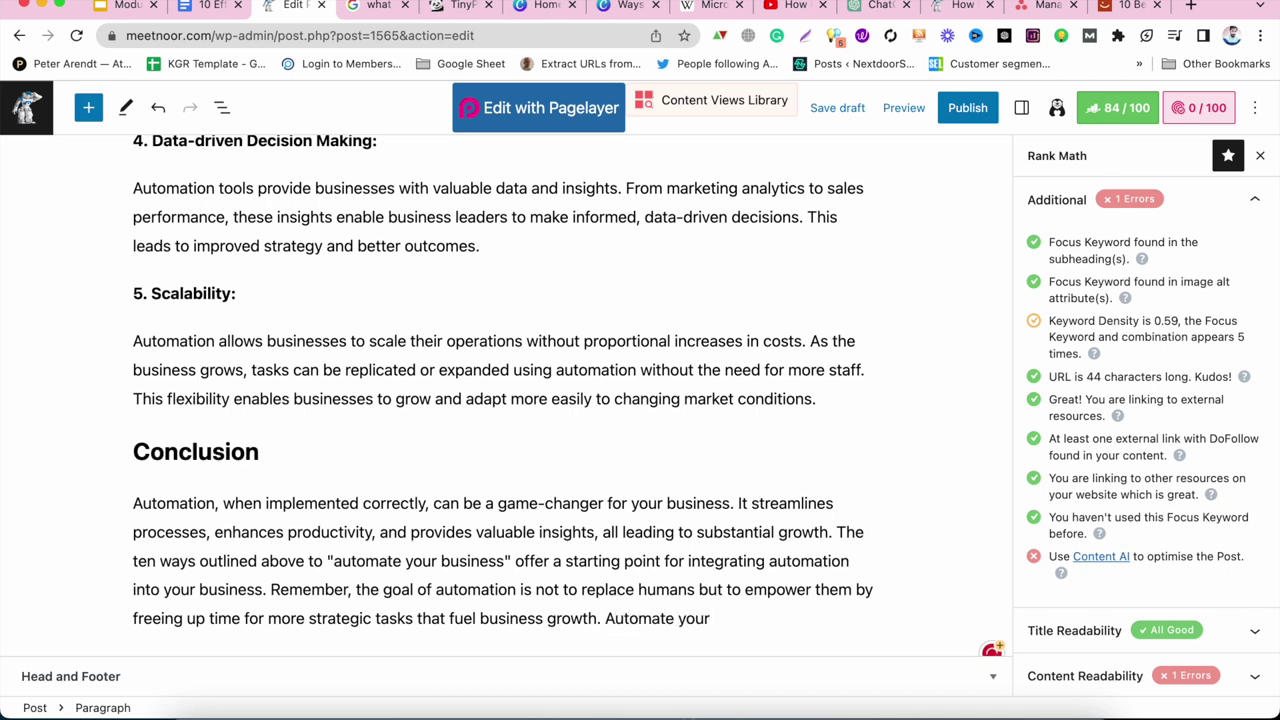
type("ess with our")
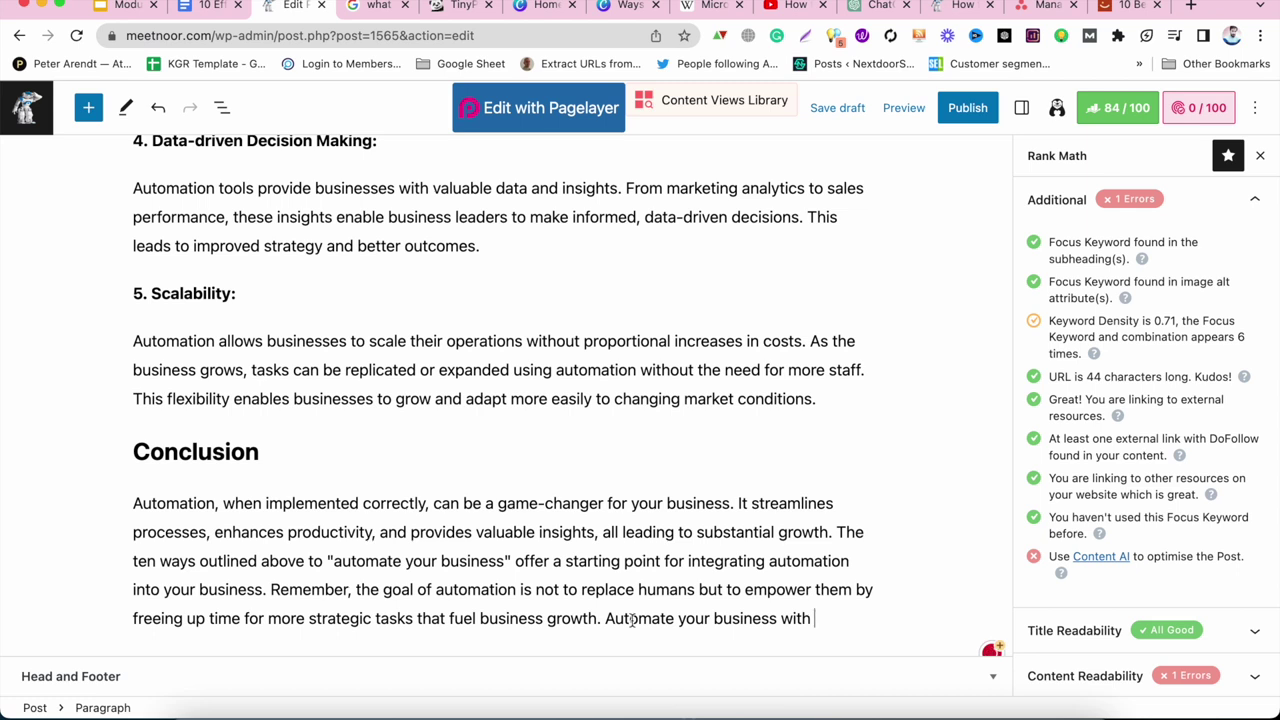
type("and enjoy the")
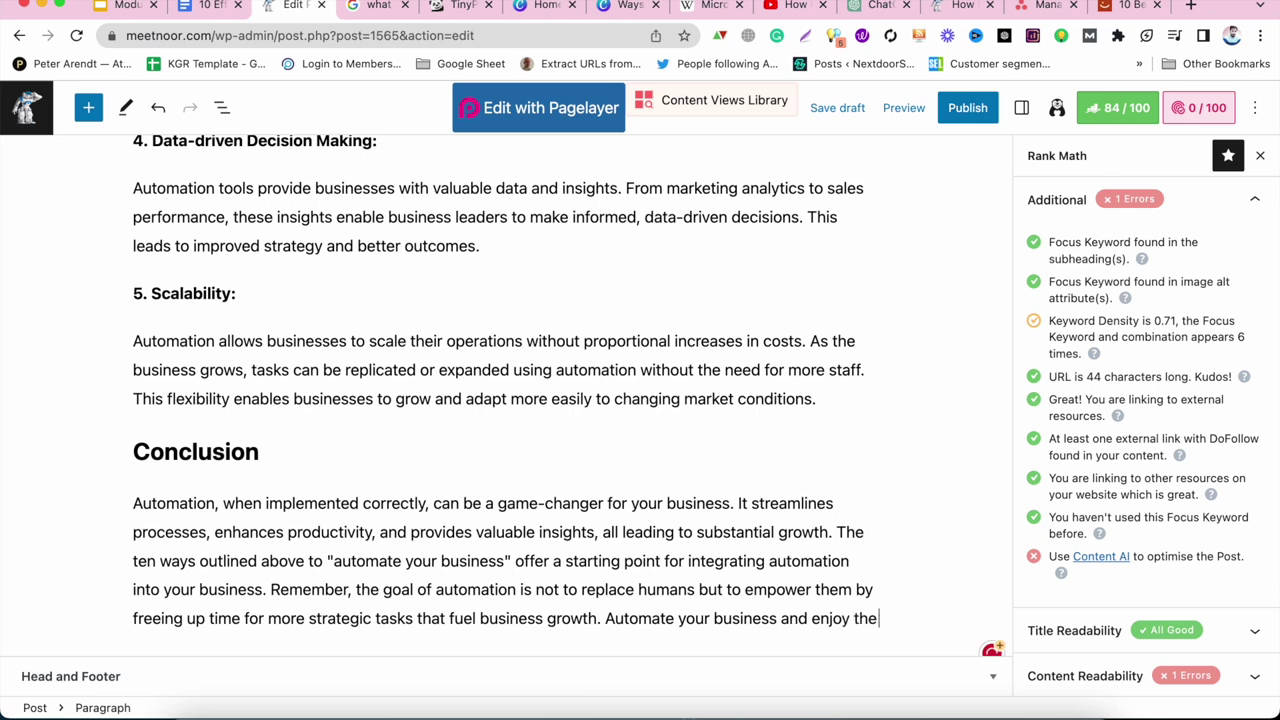
type(" comfortm o")
key("BackSpace")
key("BackSpace")
key("BackSpace")
type("of working from home.")
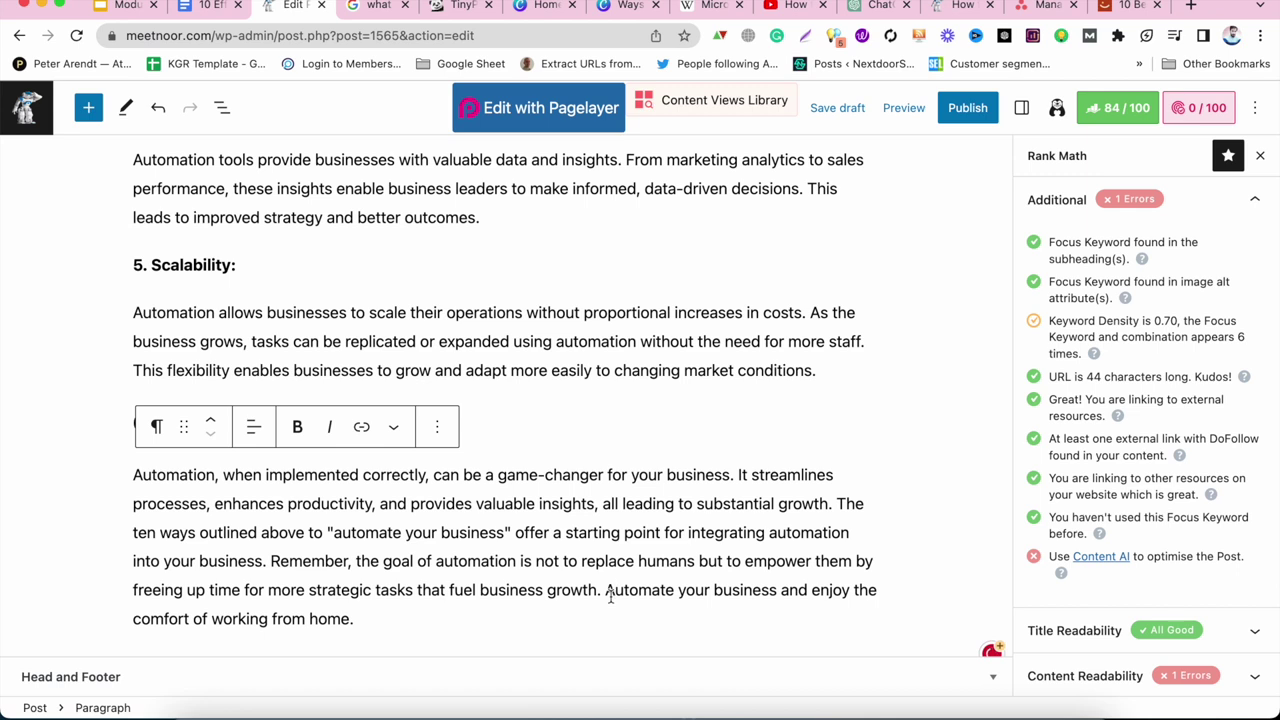
Insert "I hope this article will you" before "Automate your business" in the last sentence of the Conclusion.
left_click(607, 590)
type("I hjo")
key("BackSpace")
key("BackSpace")
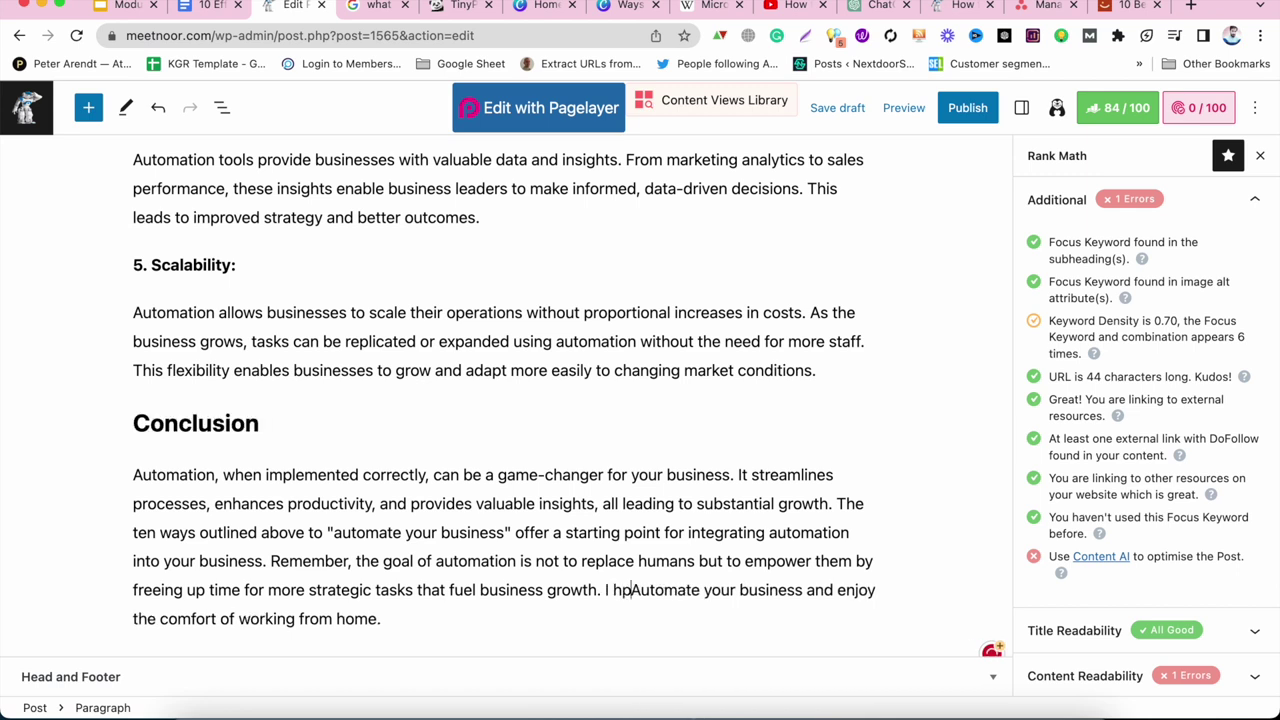
type("ope")
key("BackSpace")
key("BackSpace")
key("BackSpace")
type("ope hti")
key("BackSpace")
key("BackSpace")
key("BackSpace")
type("this article will you")
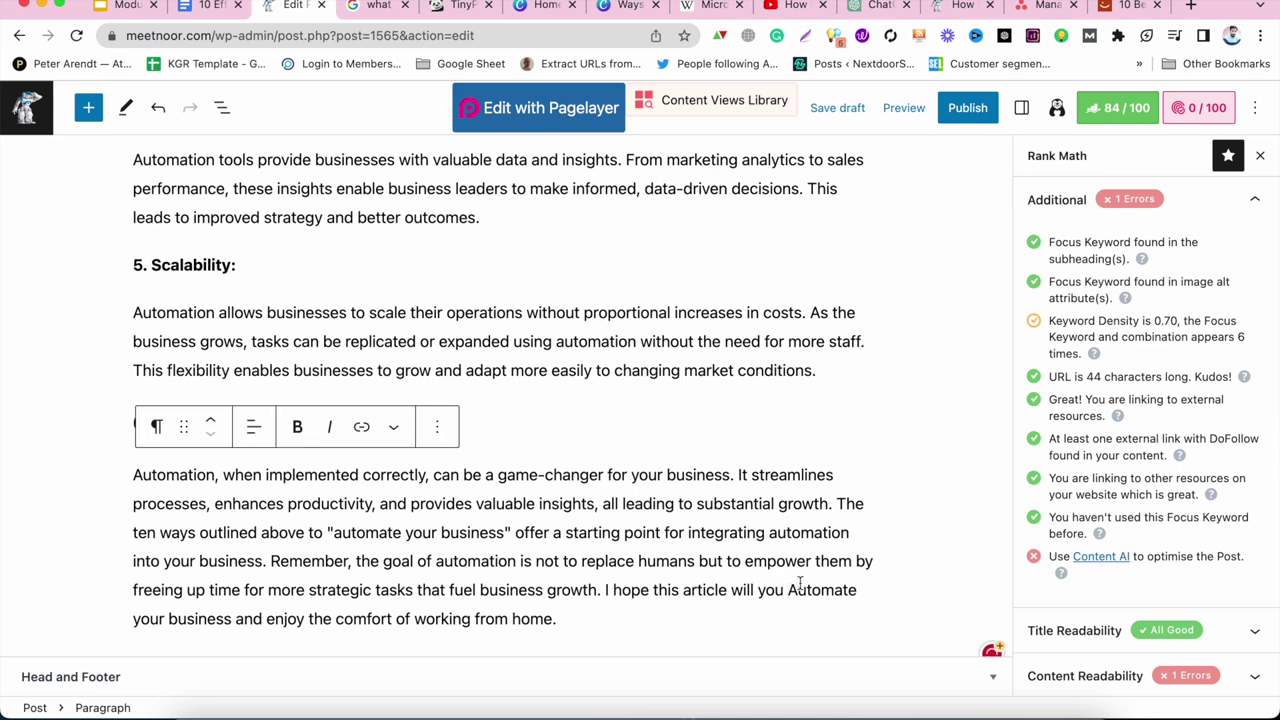
Lowercase "Automate" and add "help" before "you" so the sentence reads "I hope this article will help you automate your business".
key("BackSpace")
type("a")
left_click(758, 591)
type("hellp")
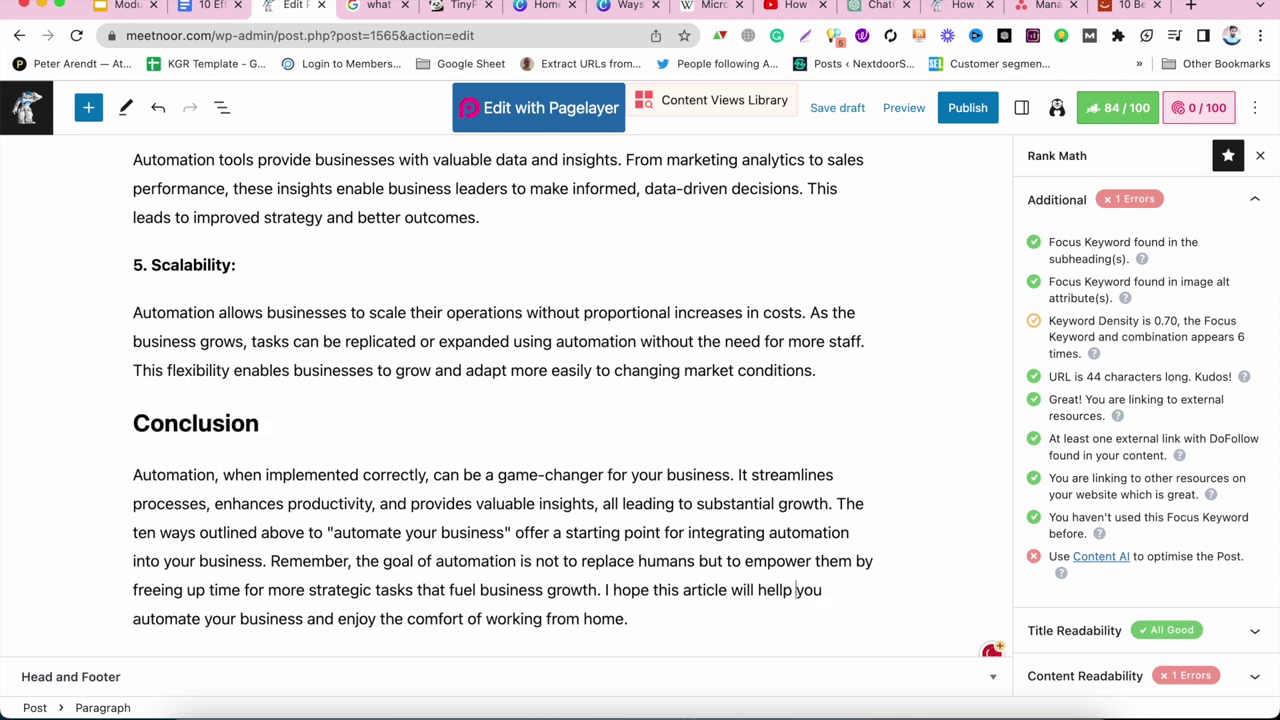
key("Left")
key("Left")
key("BackSpace")
Review the post's Rank Math checks for keyword density, title readability, content readability and content length.
scroll(757, 428, "up", 1)
scroll(757, 428, "up", 20)
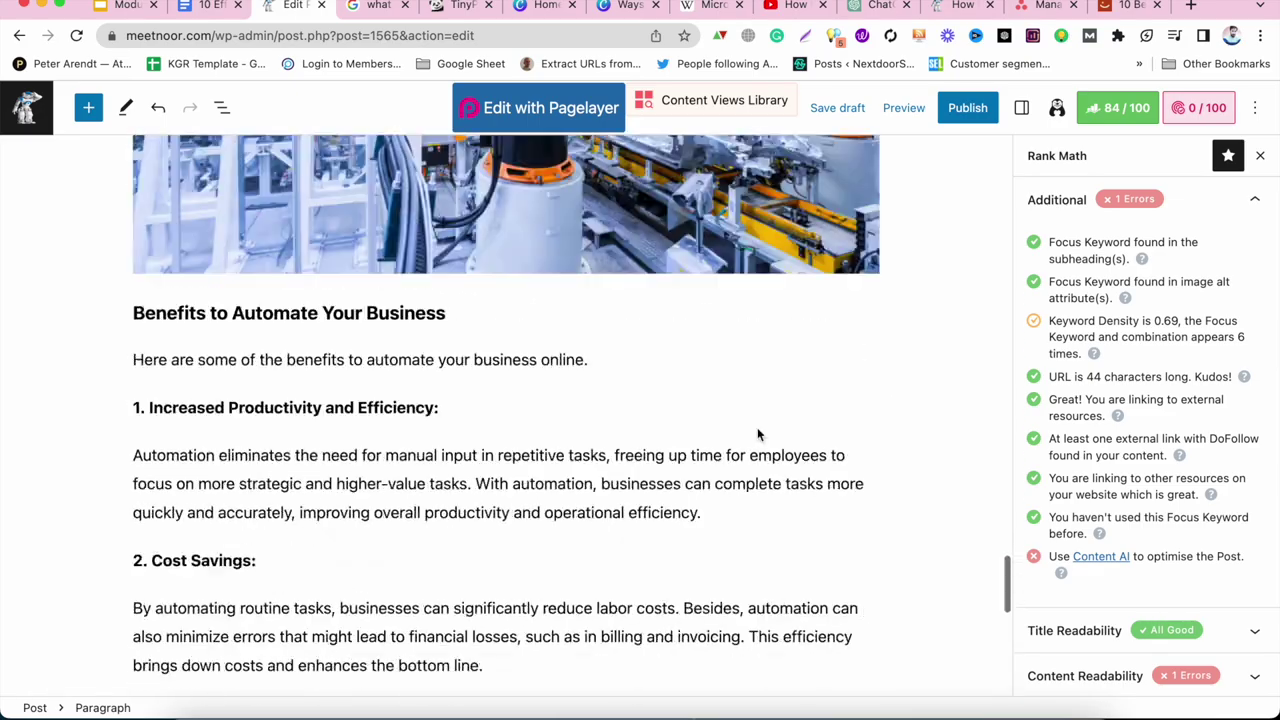
scroll(757, 428, "up", 10)
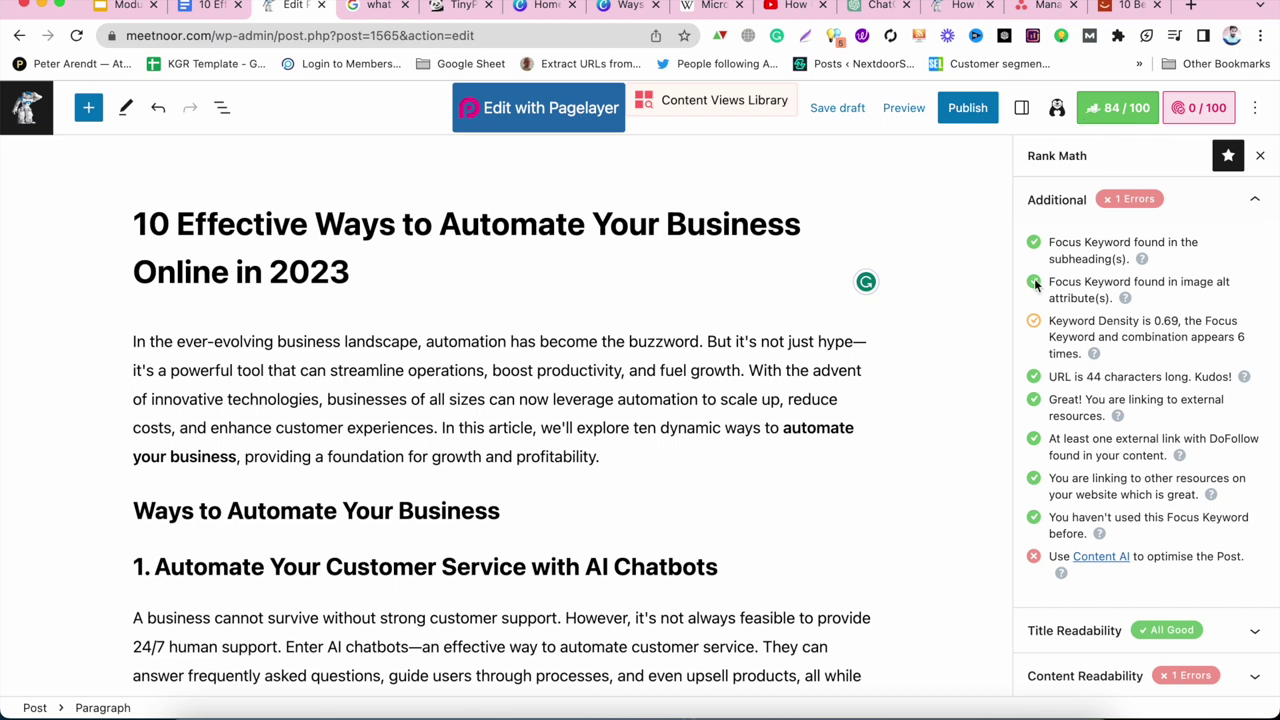
scroll(1110, 350, "down", 1)
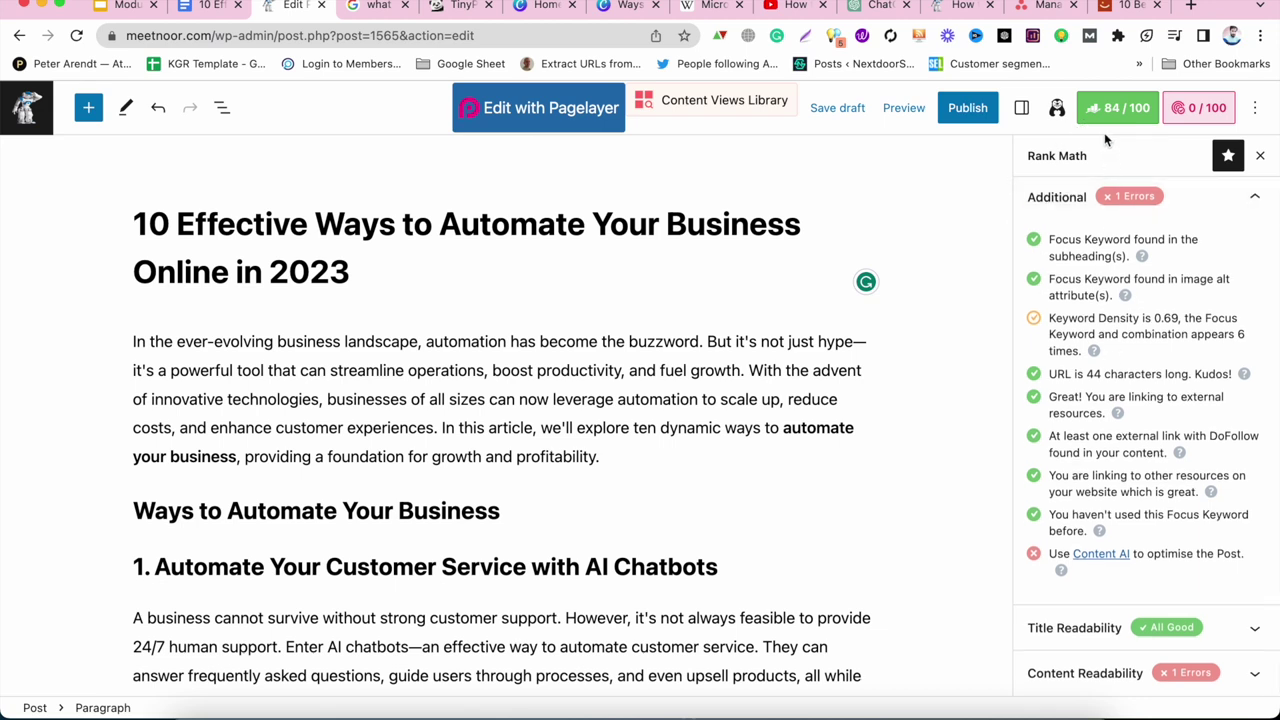
left_click(1097, 623)
scroll(1115, 600, "down", 3)
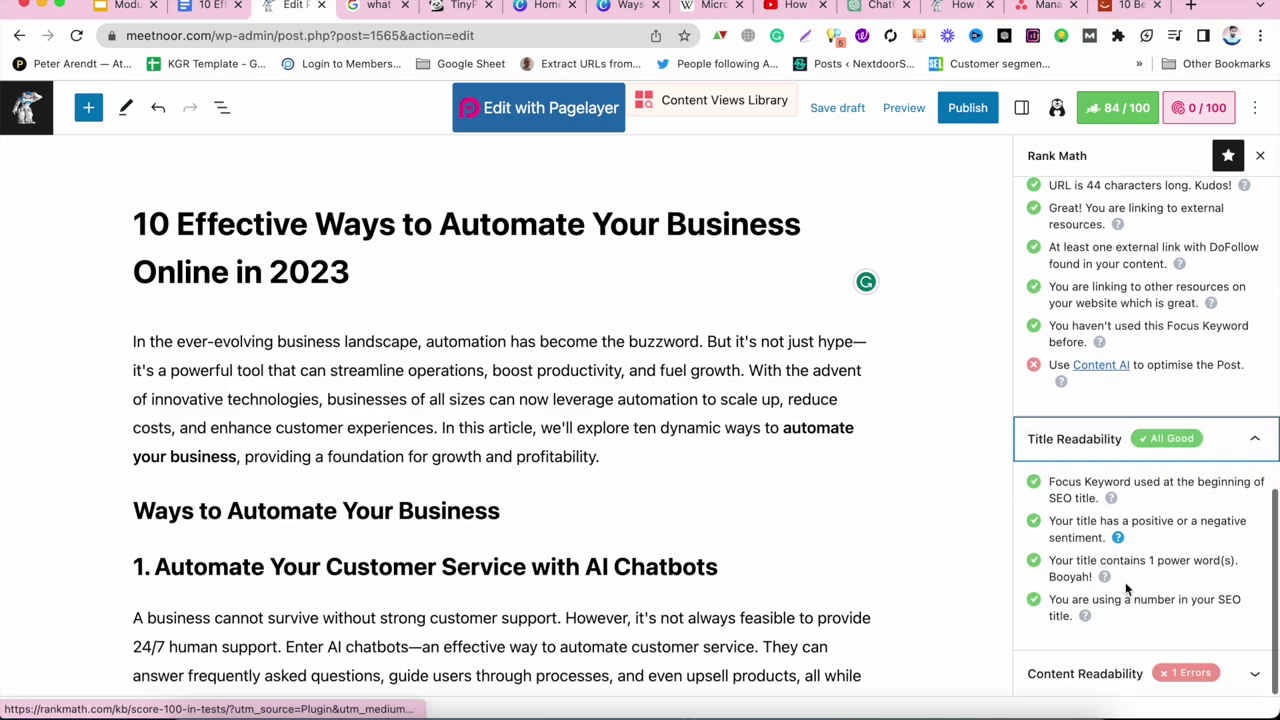
left_click(1086, 673)
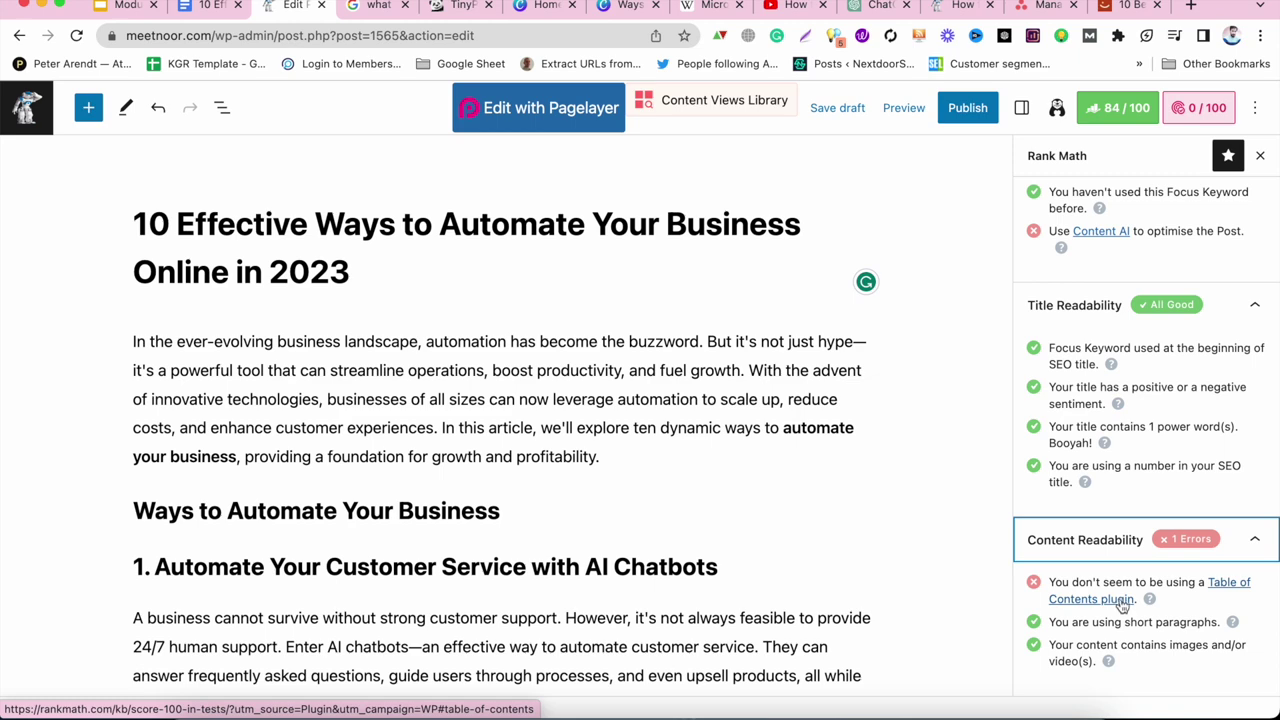
scroll(1085, 373, "up", 5)
scroll(1085, 373, "down", 5)
scroll(1085, 373, "down", 2)
double_click(1068, 462)
left_click(1068, 462)
scroll(1075, 460, "up", 4)
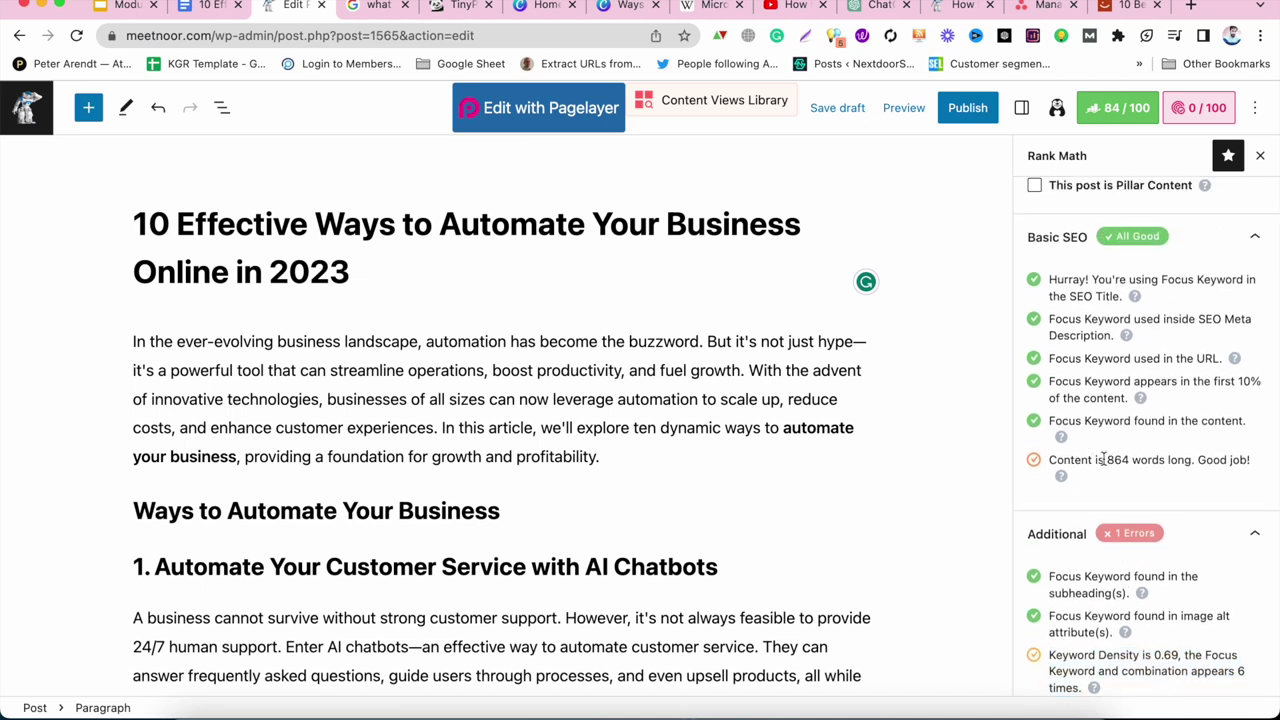
triple_click(1103, 459)
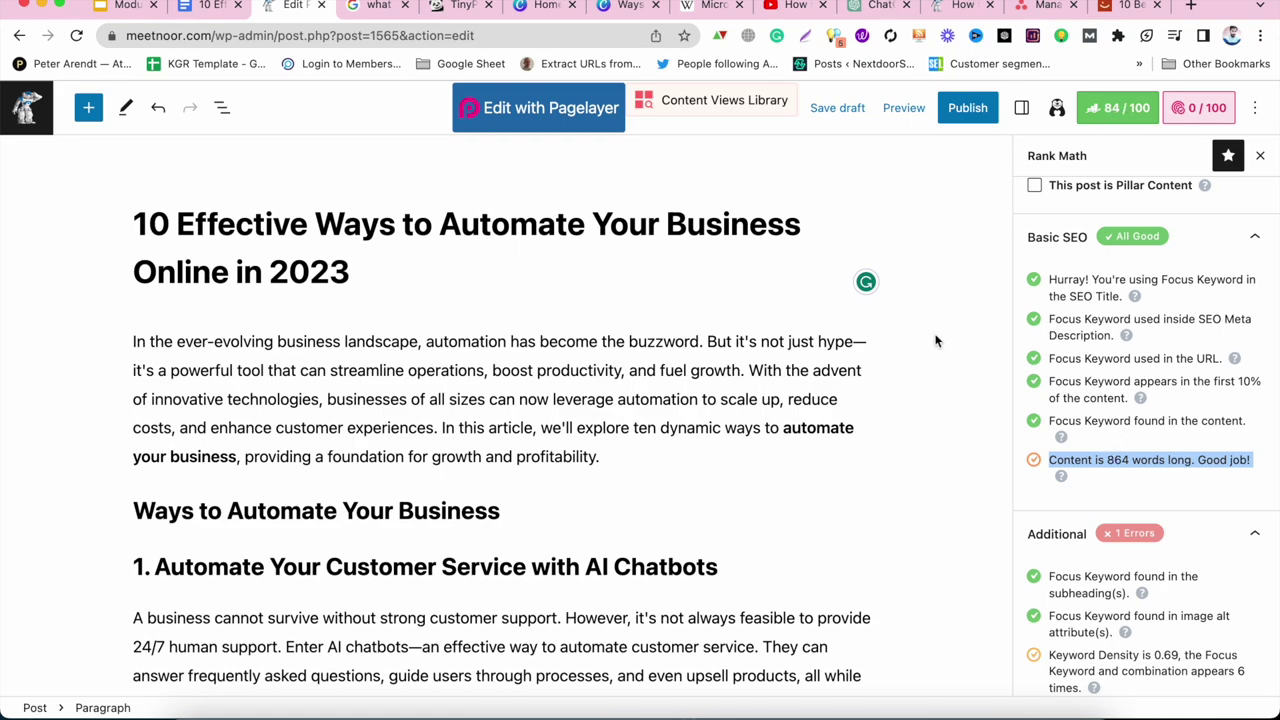
scroll(757, 290, "down", 15)
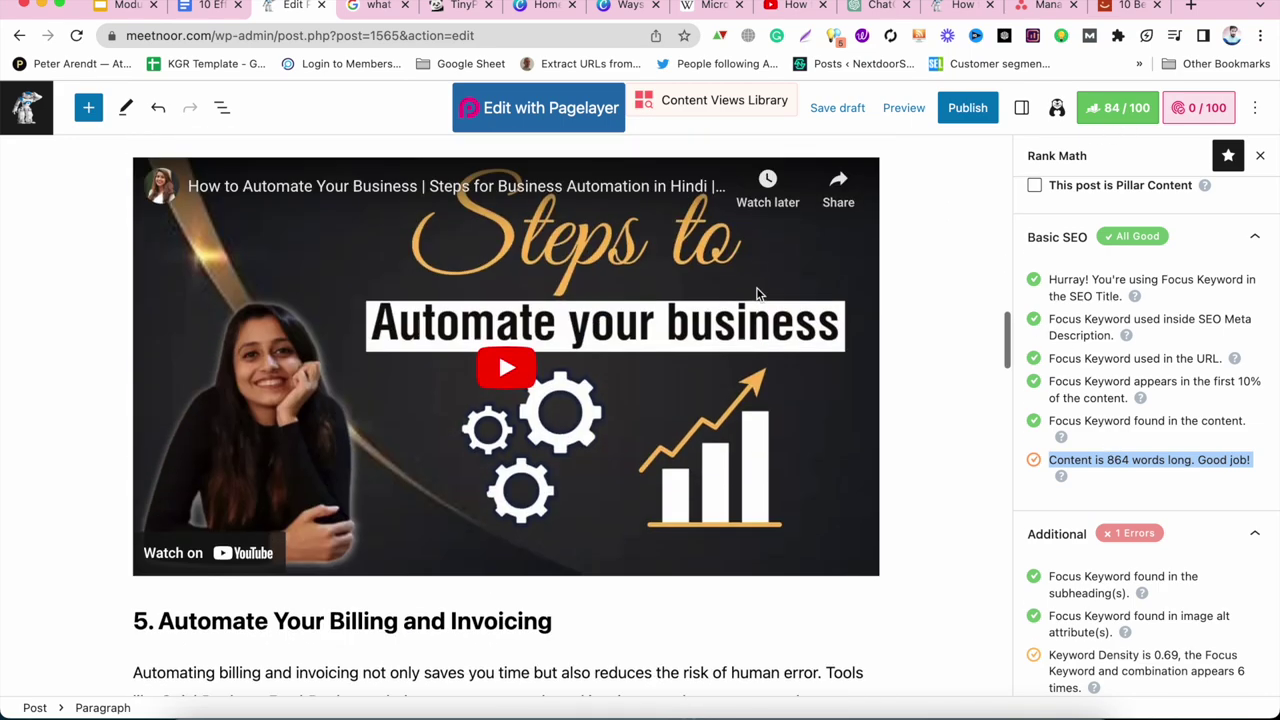
scroll(757, 293, "up", 8)
scroll(756, 290, "up", 1)
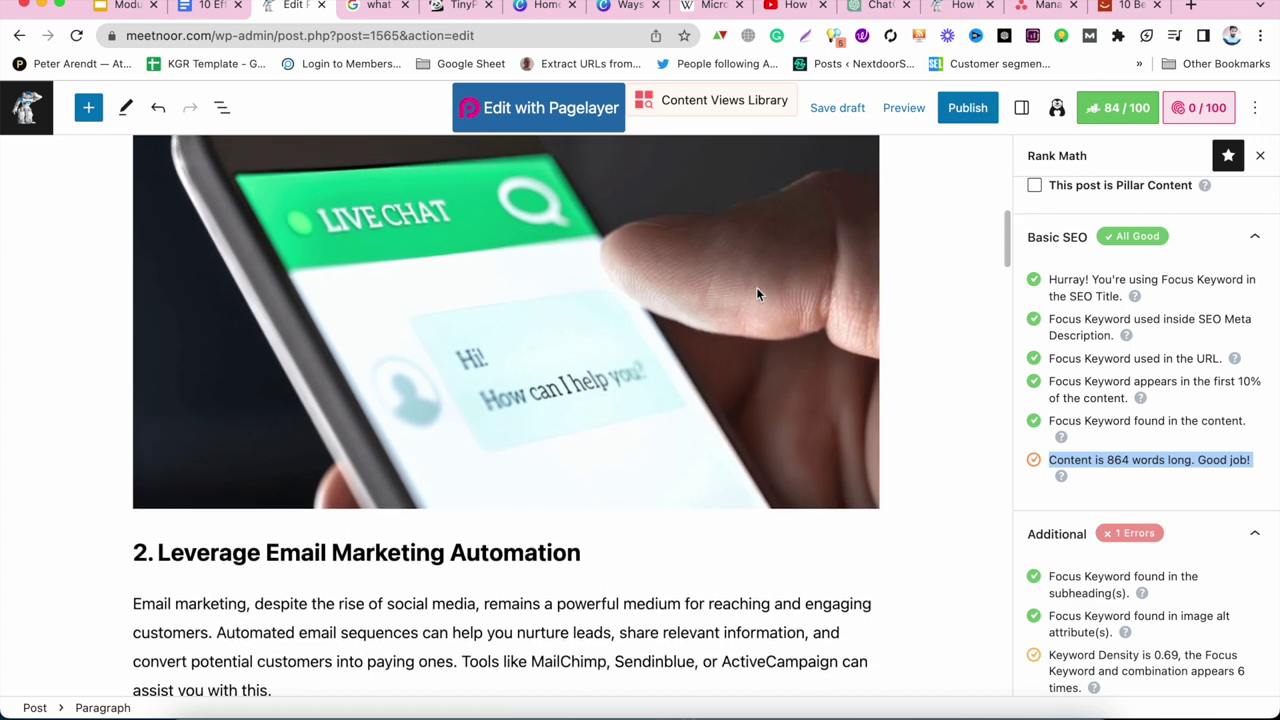
scroll(756, 290, "up", 1)
scroll(756, 293, "up", 1)
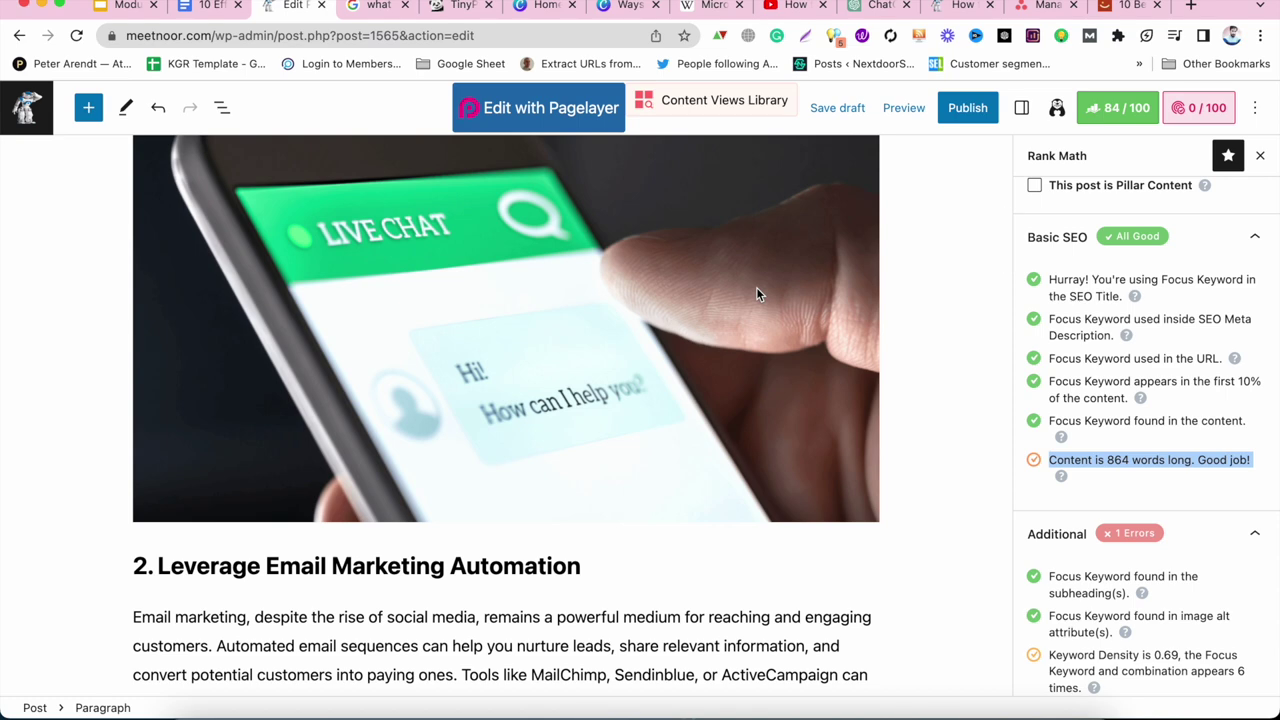
scroll(757, 293, "down", 1)
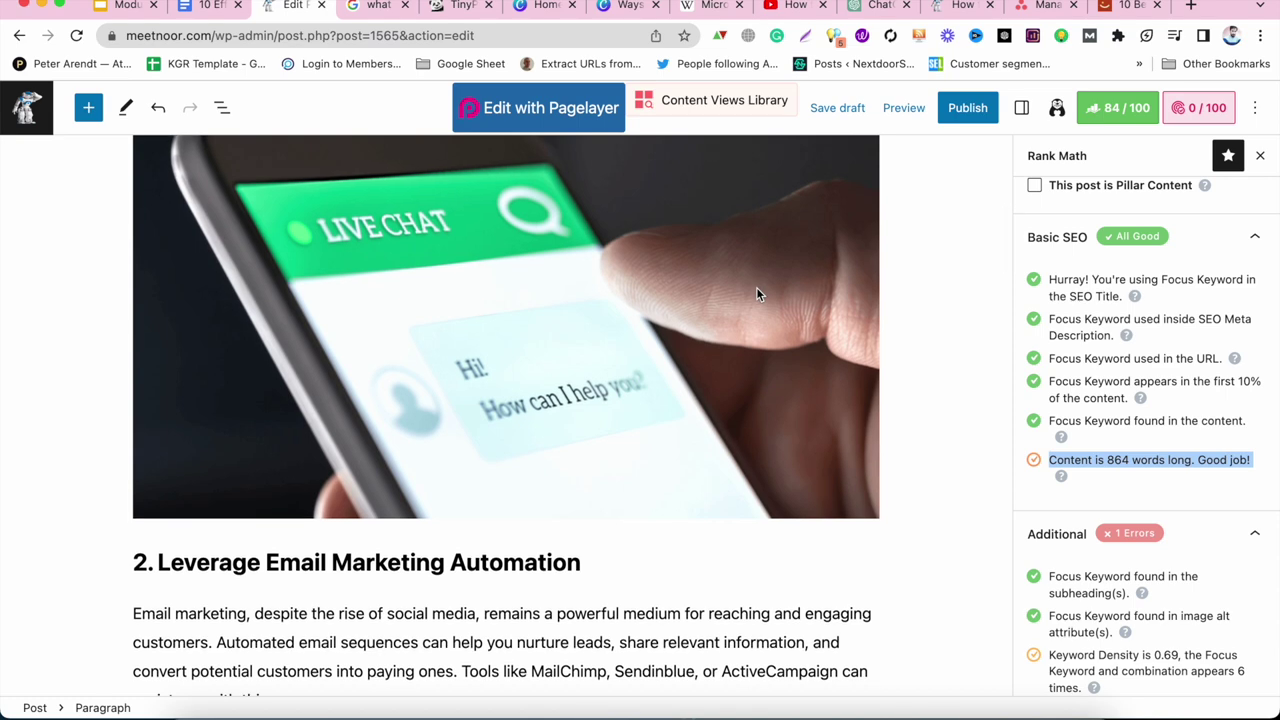
scroll(756, 294, "up", 1)
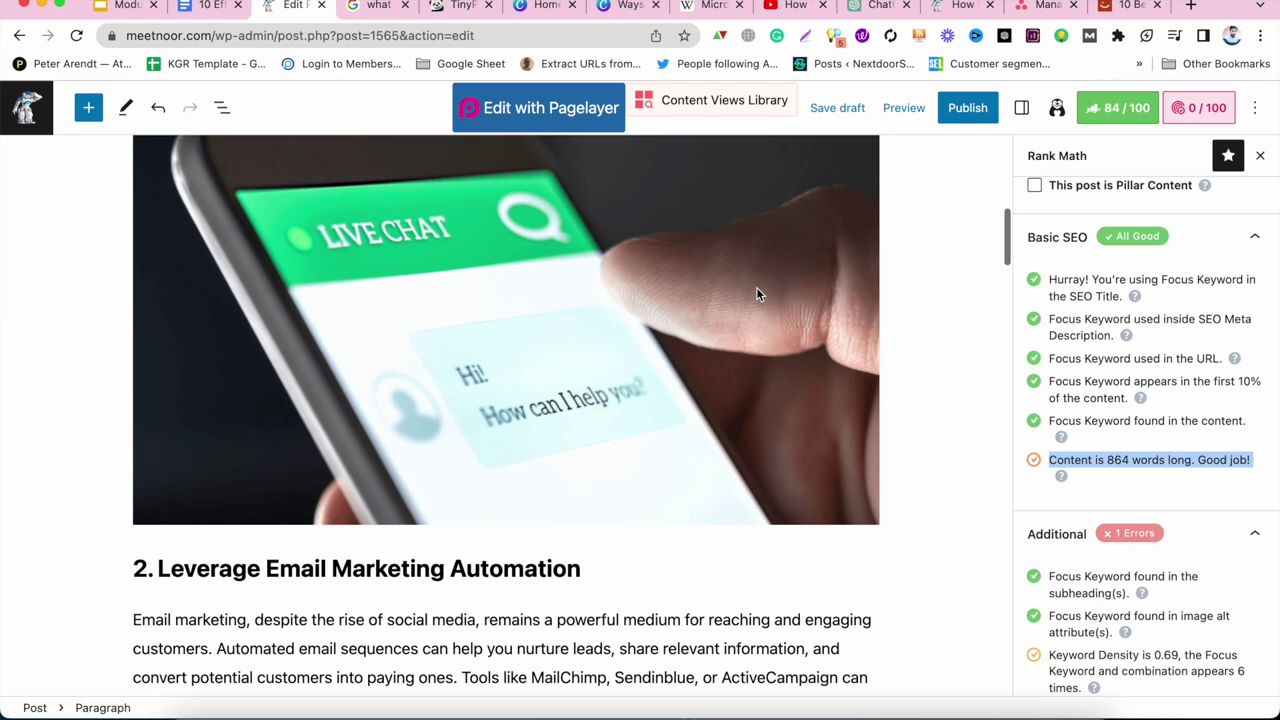
scroll(756, 293, "up", 2)
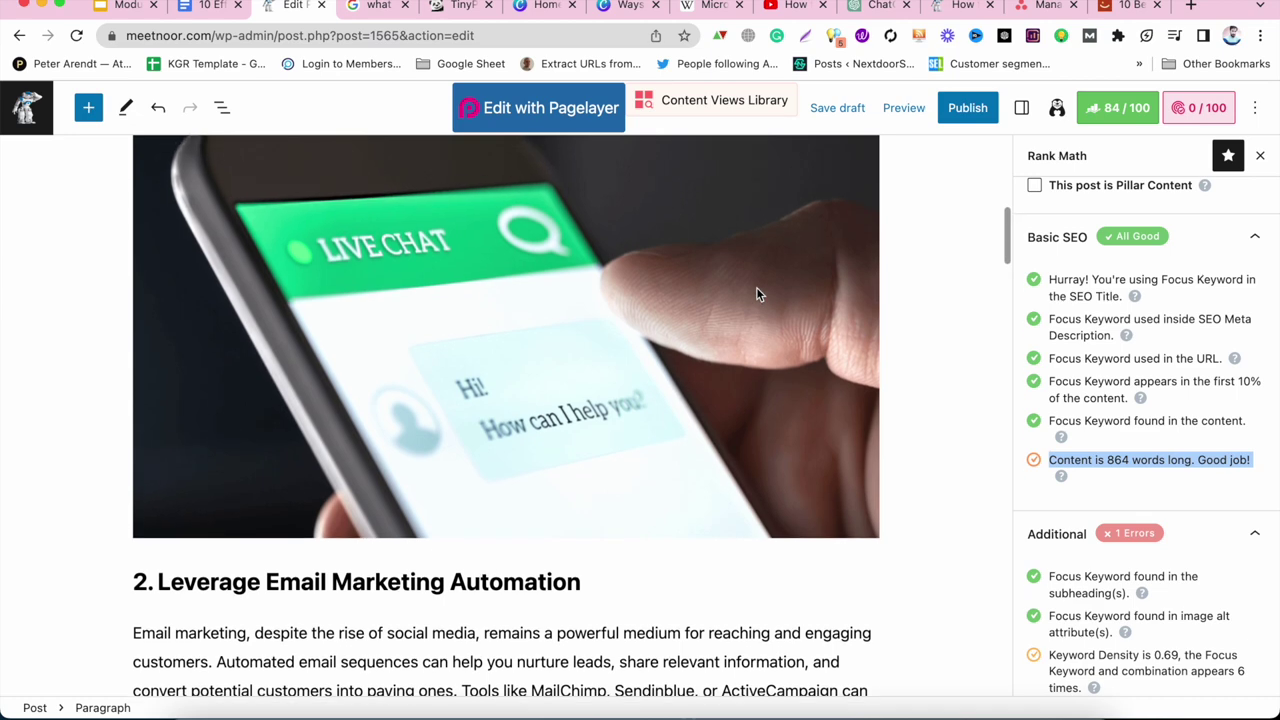
scroll(756, 293, "down", 1)
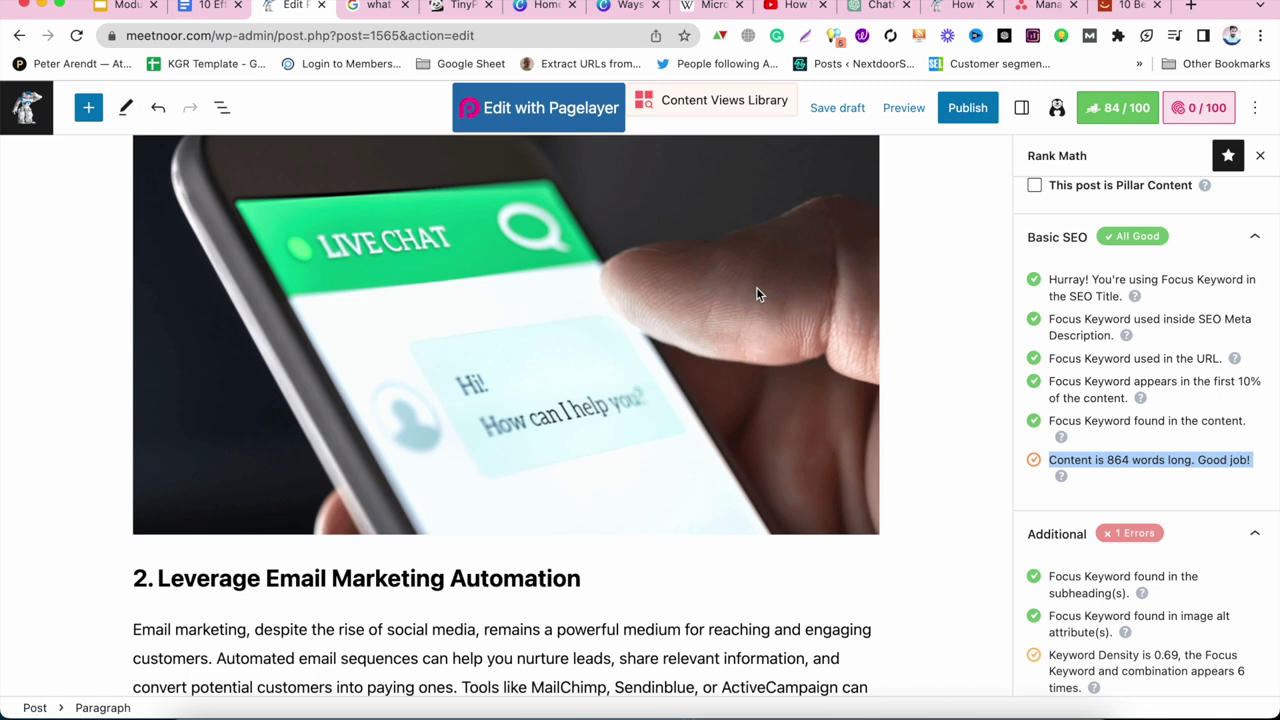
Copy the bold phrase "automate your business" from the introduction and search Google for it in a new tab.
scroll(756, 294, "up", 10)
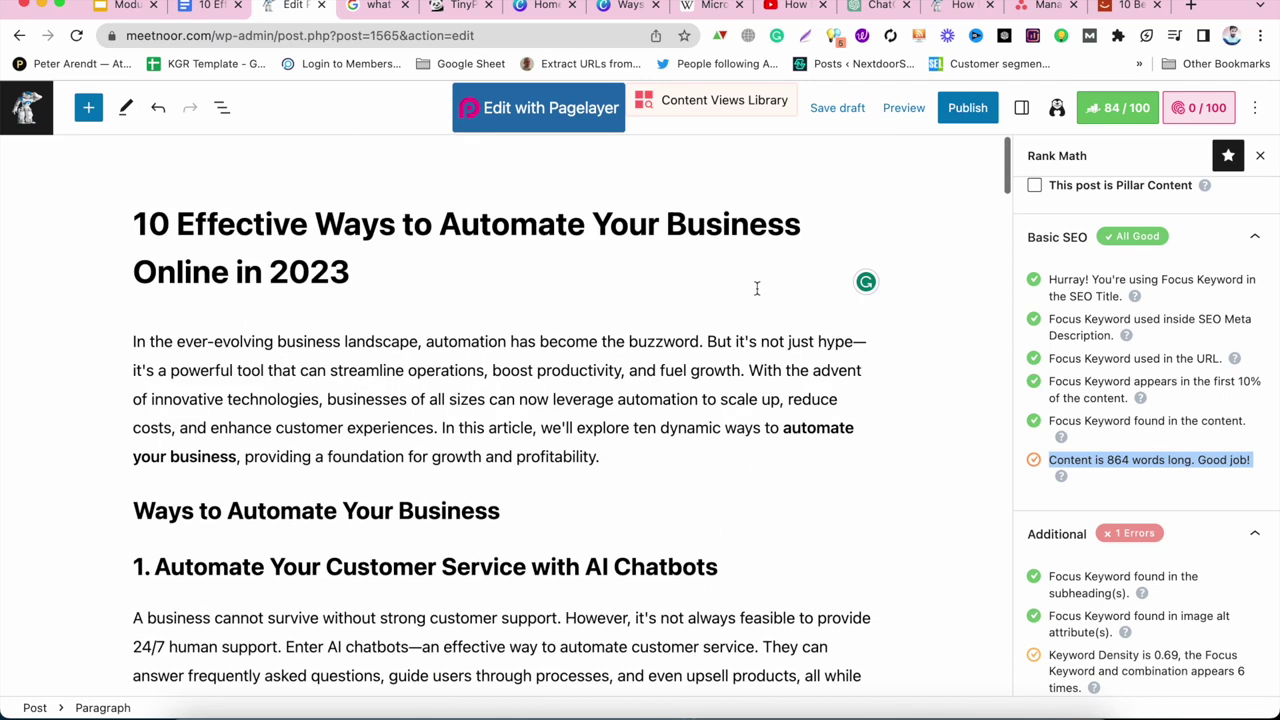
left_click_drag(785, 428, 236, 457)
key("super+c")
left_click(1190, 5)
key("super+v")
key("Return")
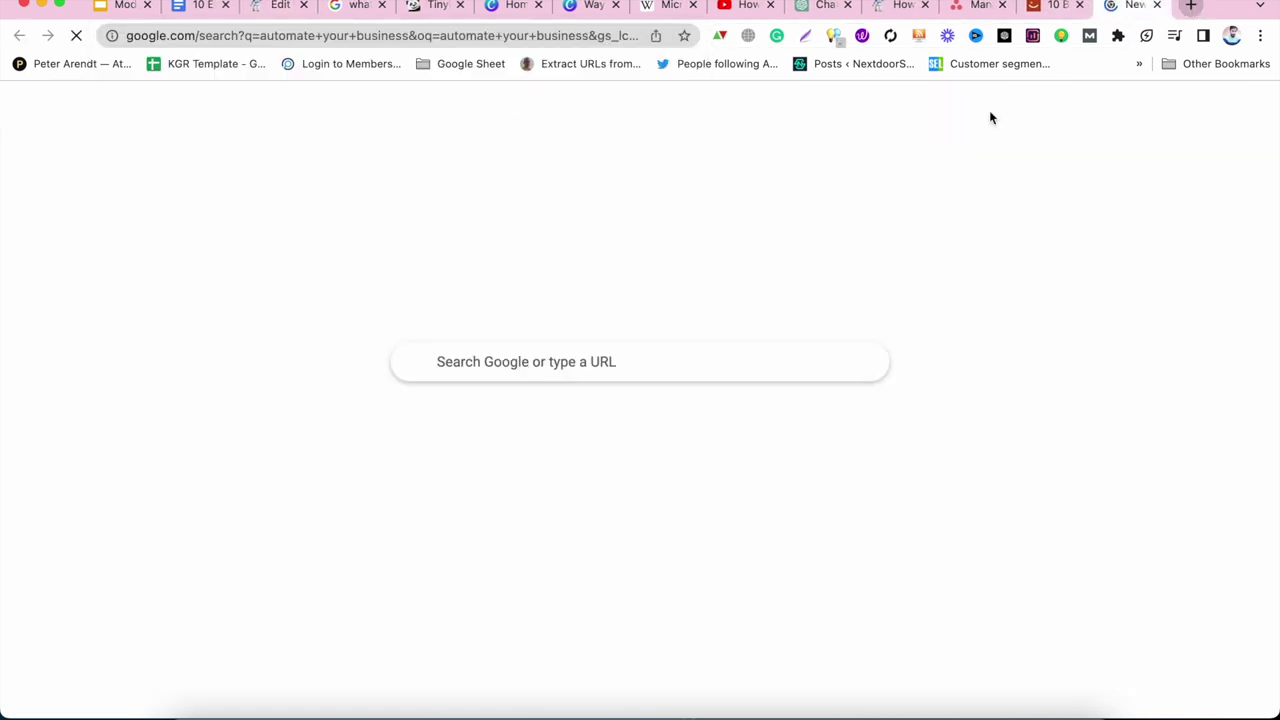
Examine the related search suggestions at the end of the Google results for "automate your business".
scroll(891, 423, "down", 3)
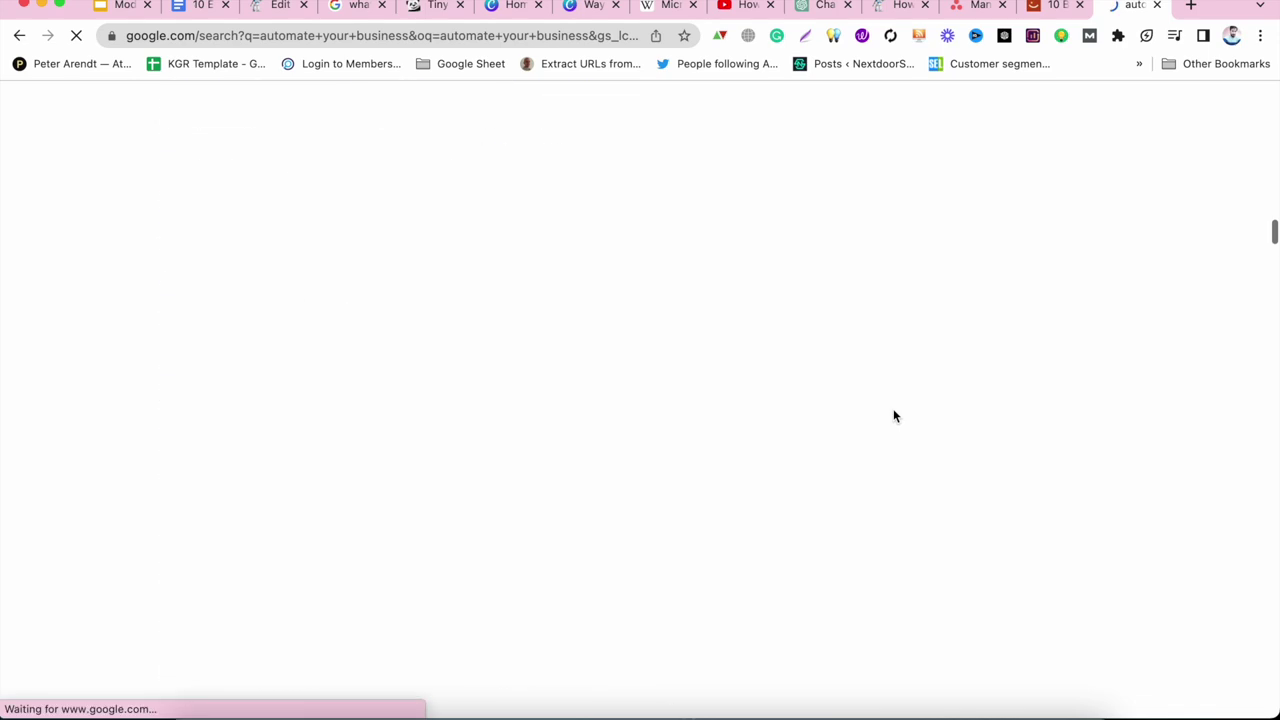
left_click_drag(1271, 300, 1272, 705)
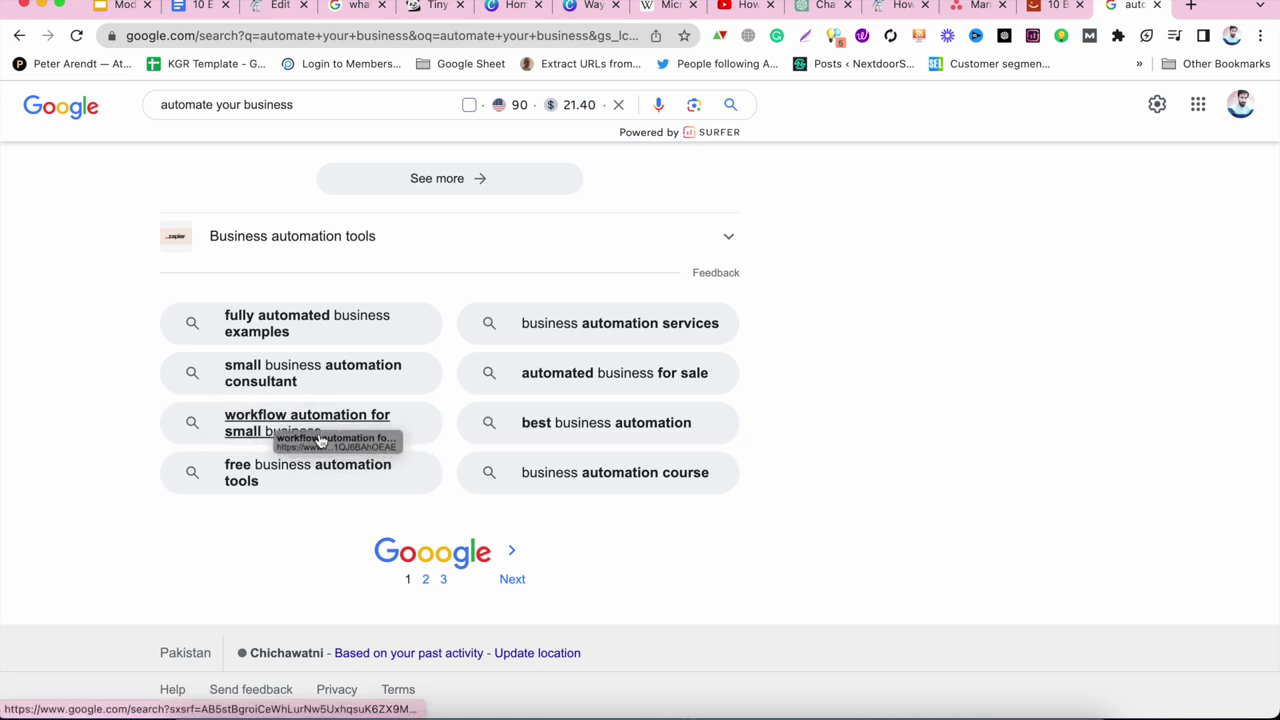
left_click(251, 291)
left_click_drag(251, 291, 729, 474)
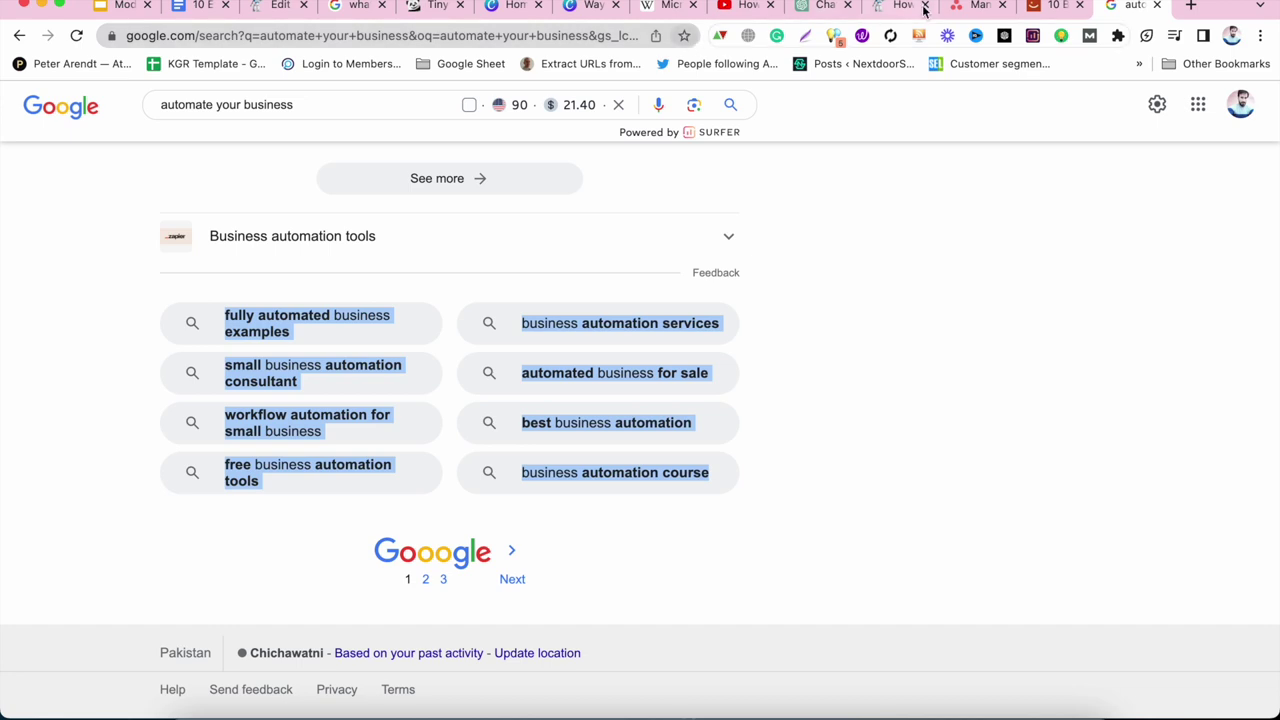
Switch to ChatGPT and draft a prompt asking it to act as an expert copywriter and write 5 FAQs for "automate your business online".
left_click_drag(829, 8, 1170, 10)
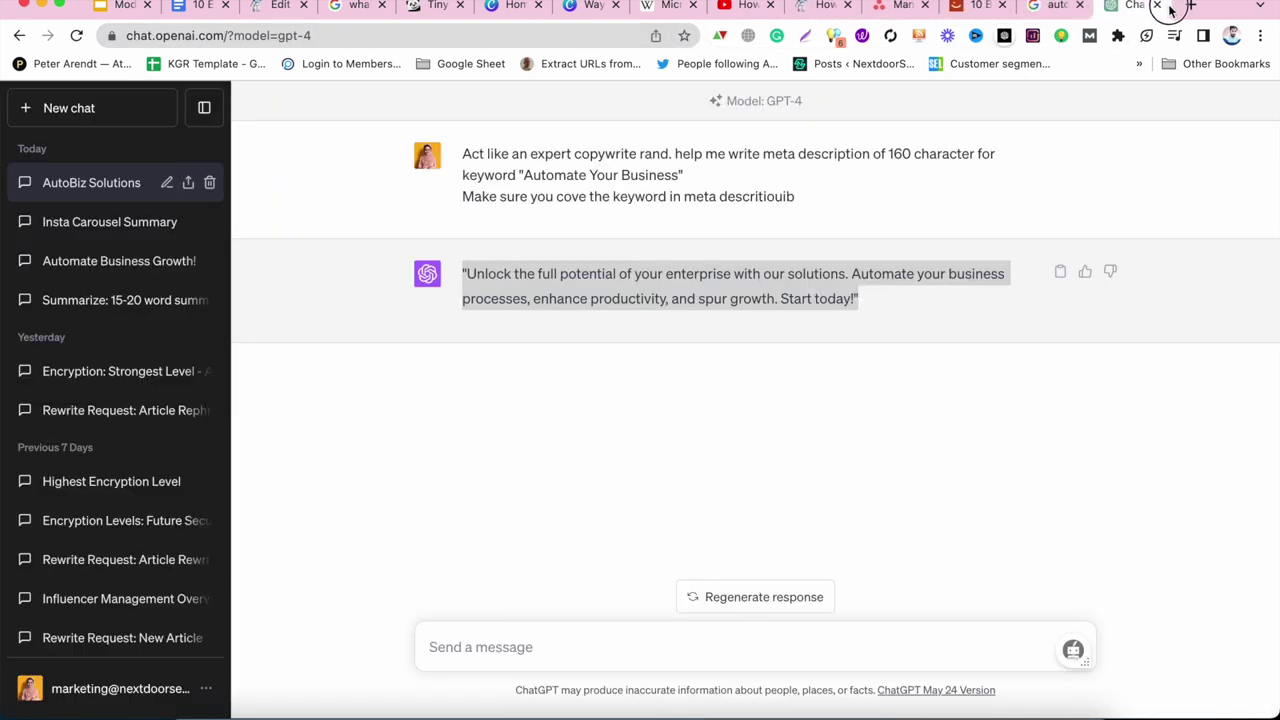
left_click(506, 646)
type("Acti")
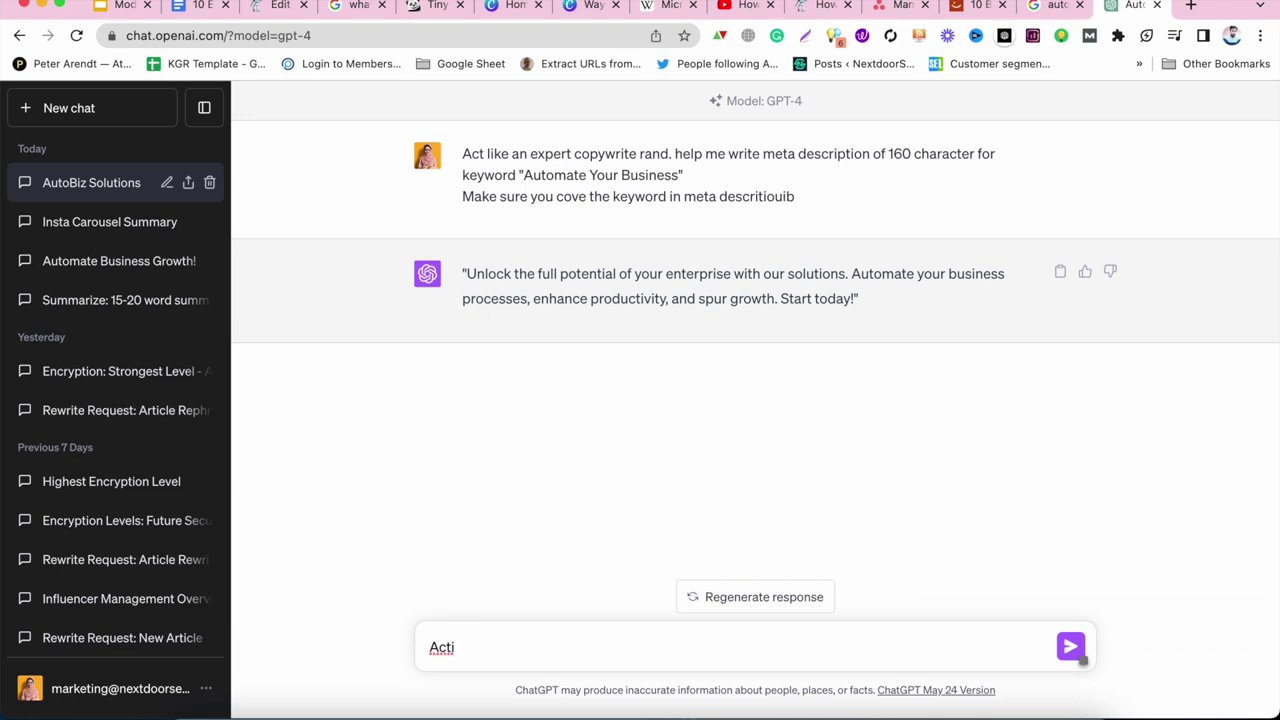
type(" l;iike and expet co")
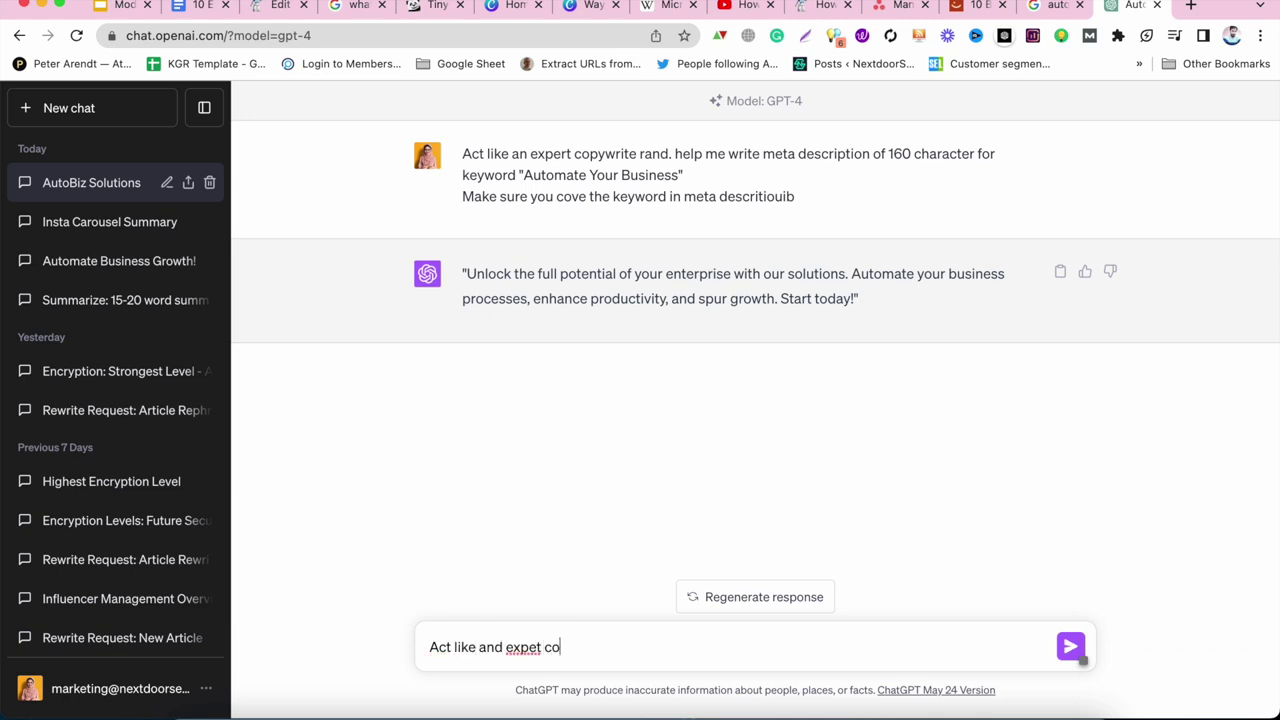
type("pywriter and help me write ad")
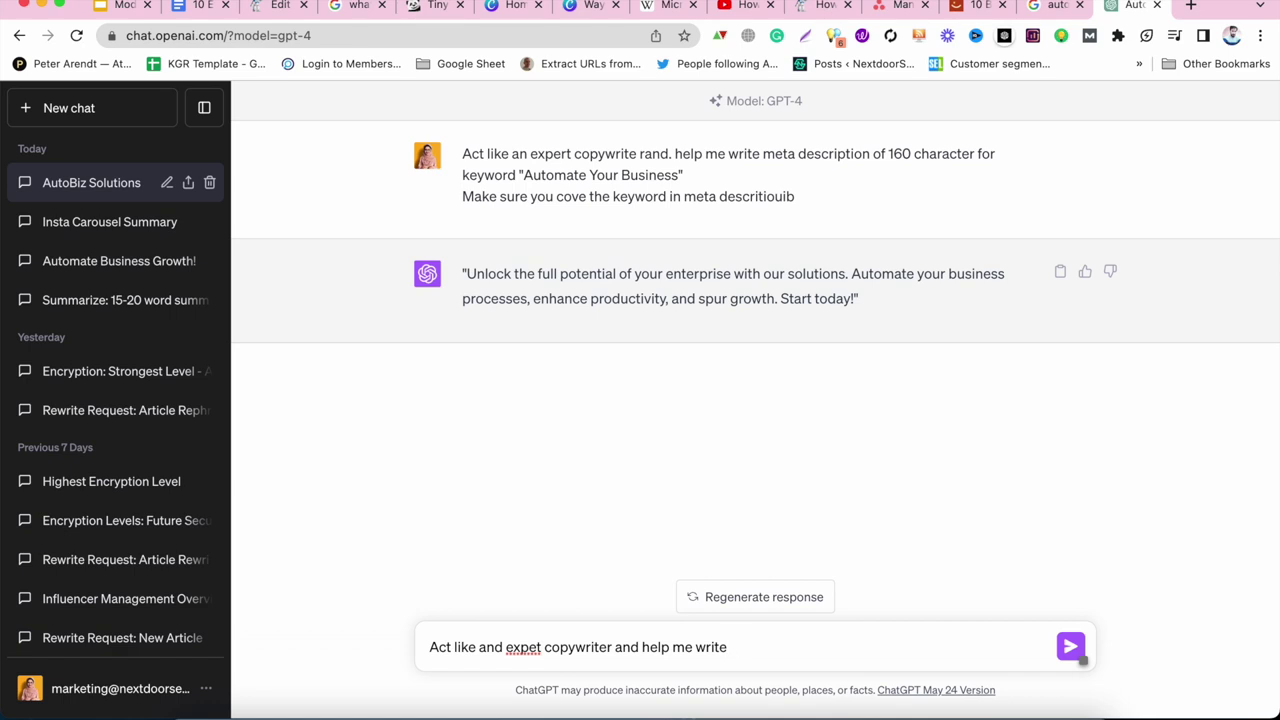
type("for \"automate your busines")
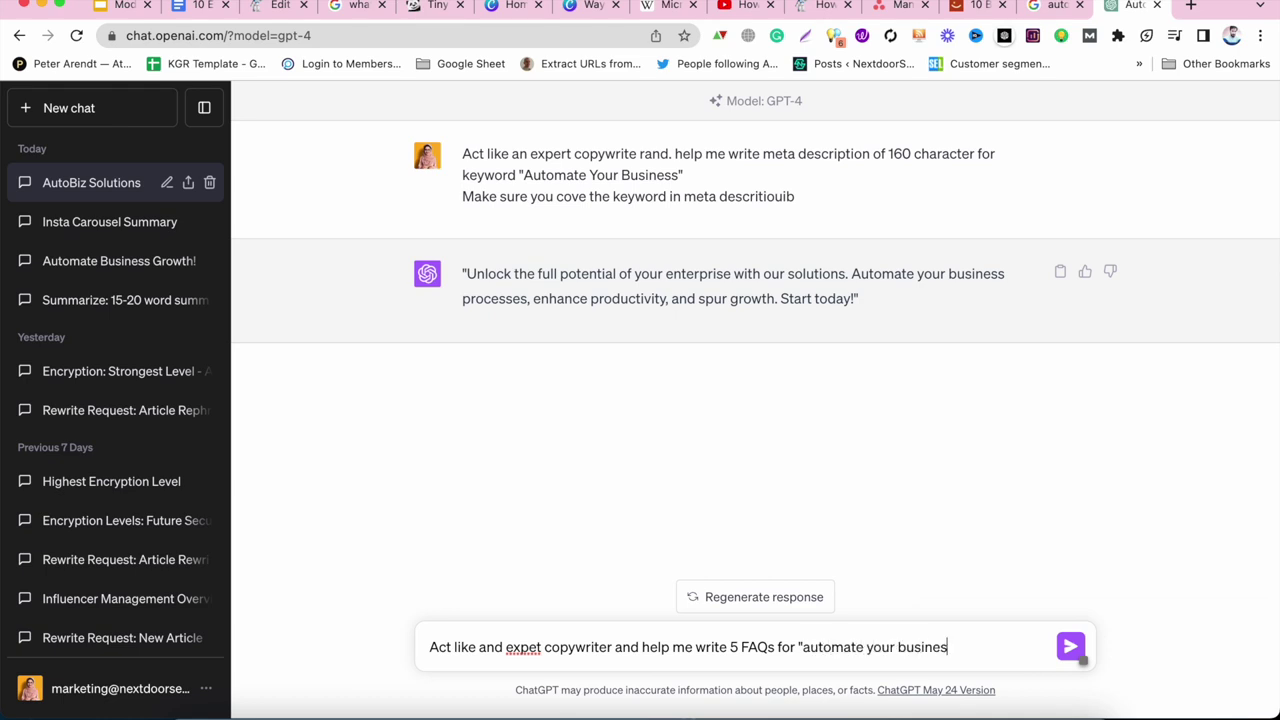
type("s online\"")
Add a line telling it to cover the following topics in the FAQs, and paste the copied Google related searches below it.
key("shift+Return")
type("Make sure yo")
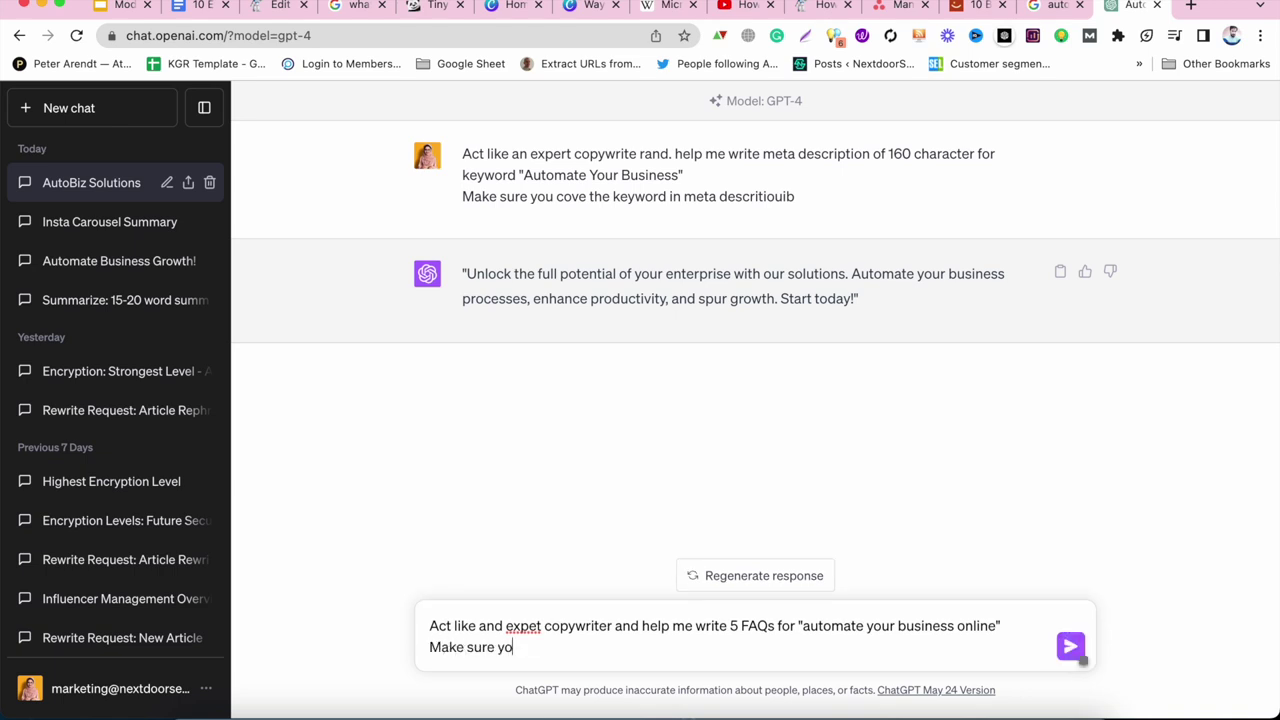
type("u are covering the following ot")
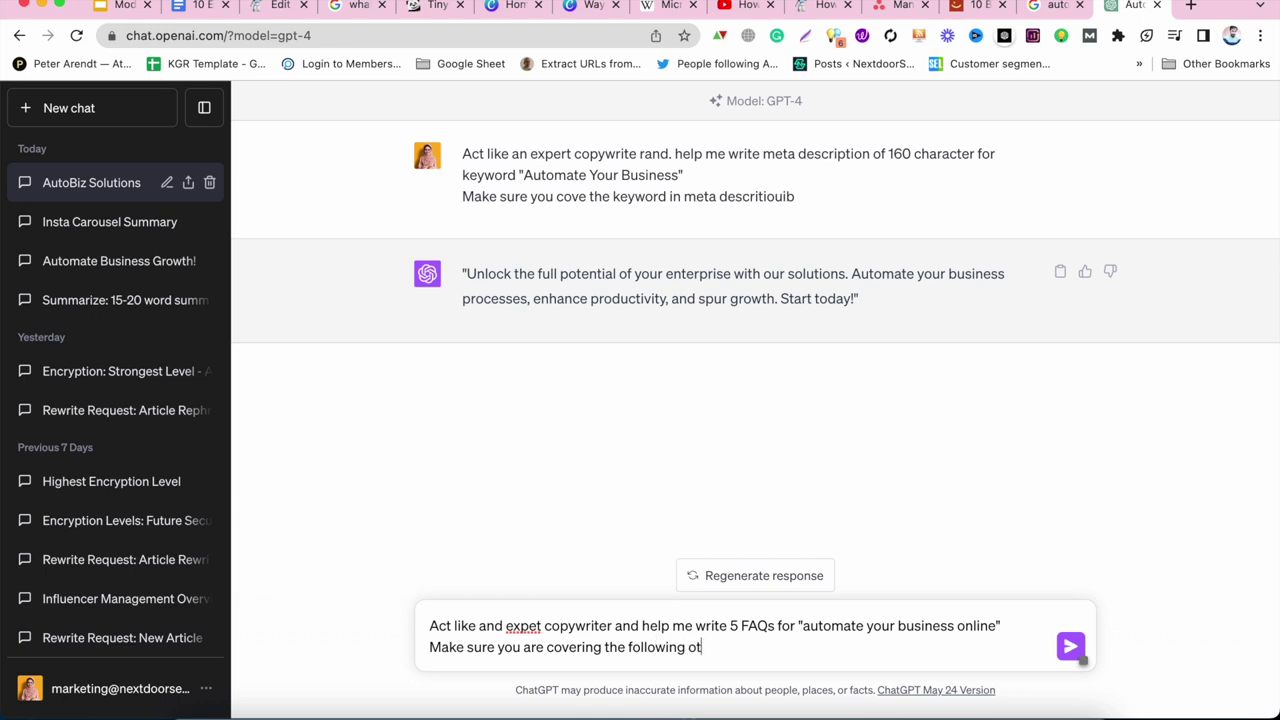
type("ipicsoipcs in FAQ")
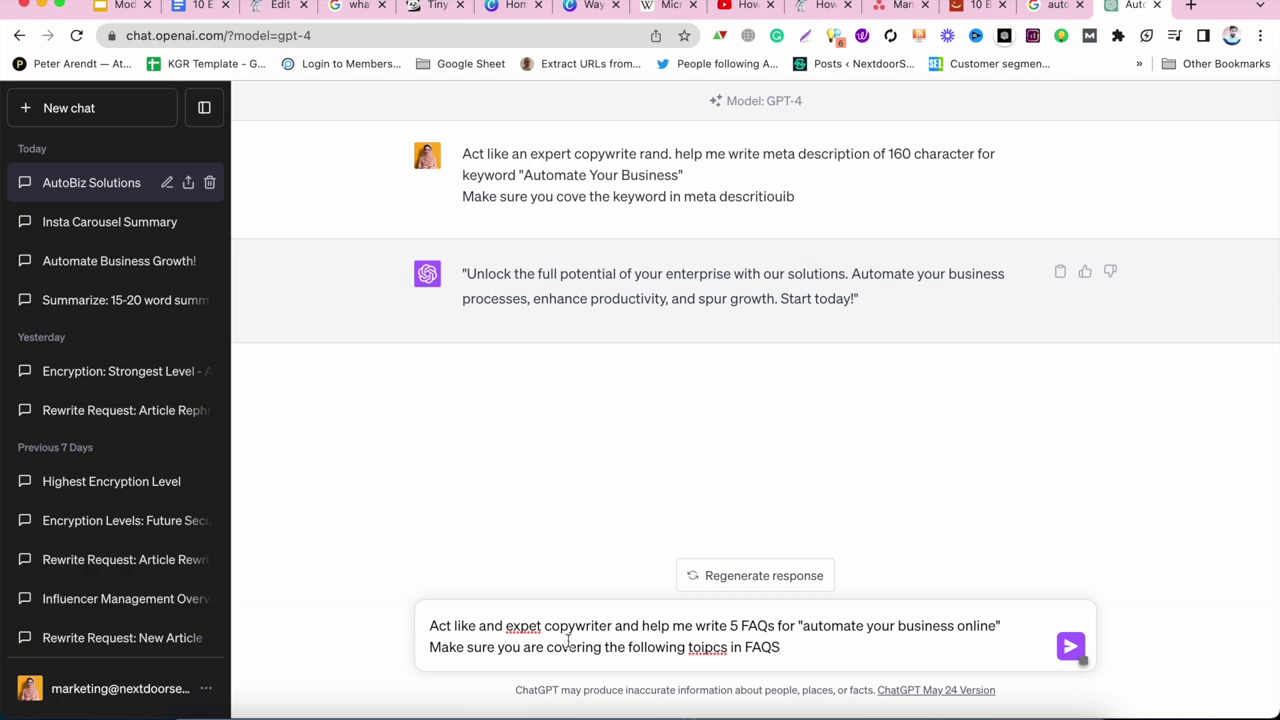
type("S")
key("shift+Return")
key("ctrl+v")
key("shift+Return")
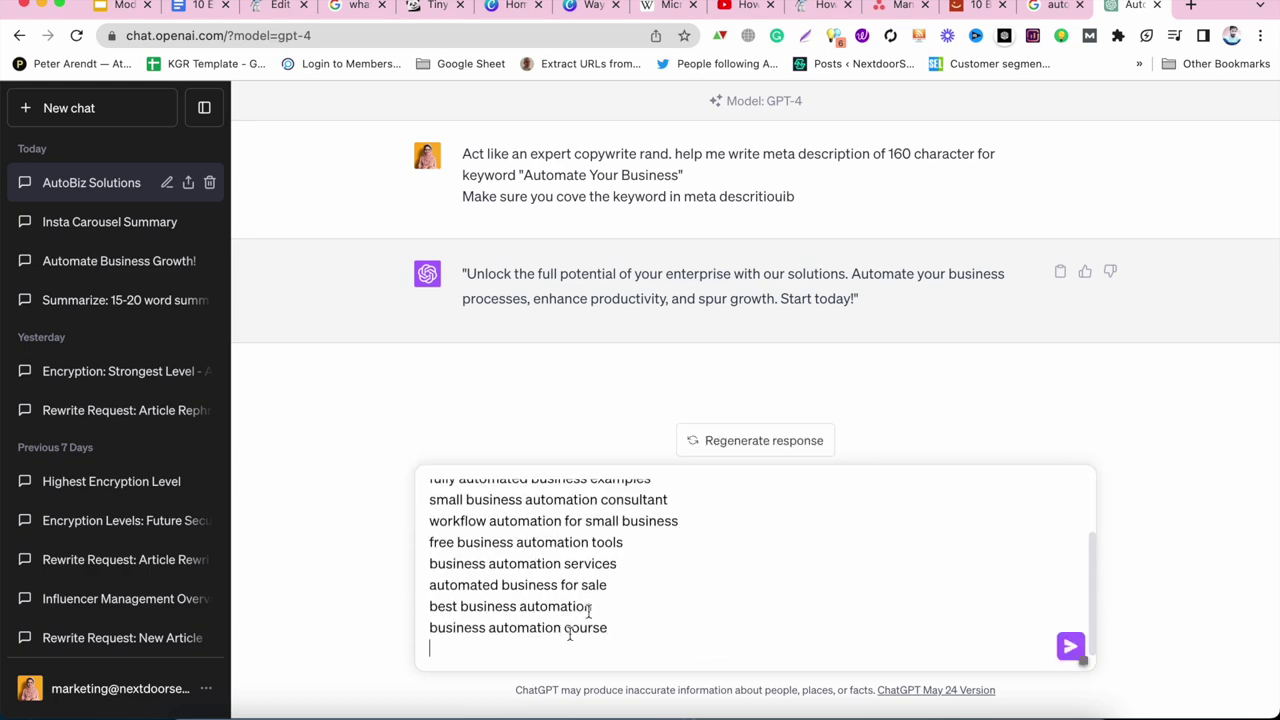
Append the four "People also ask" questions from the Google results to the ChatGPT prompt without a blank line between, and submit it.
left_click(1073, 8)
scroll(1199, 327, "up", 10)
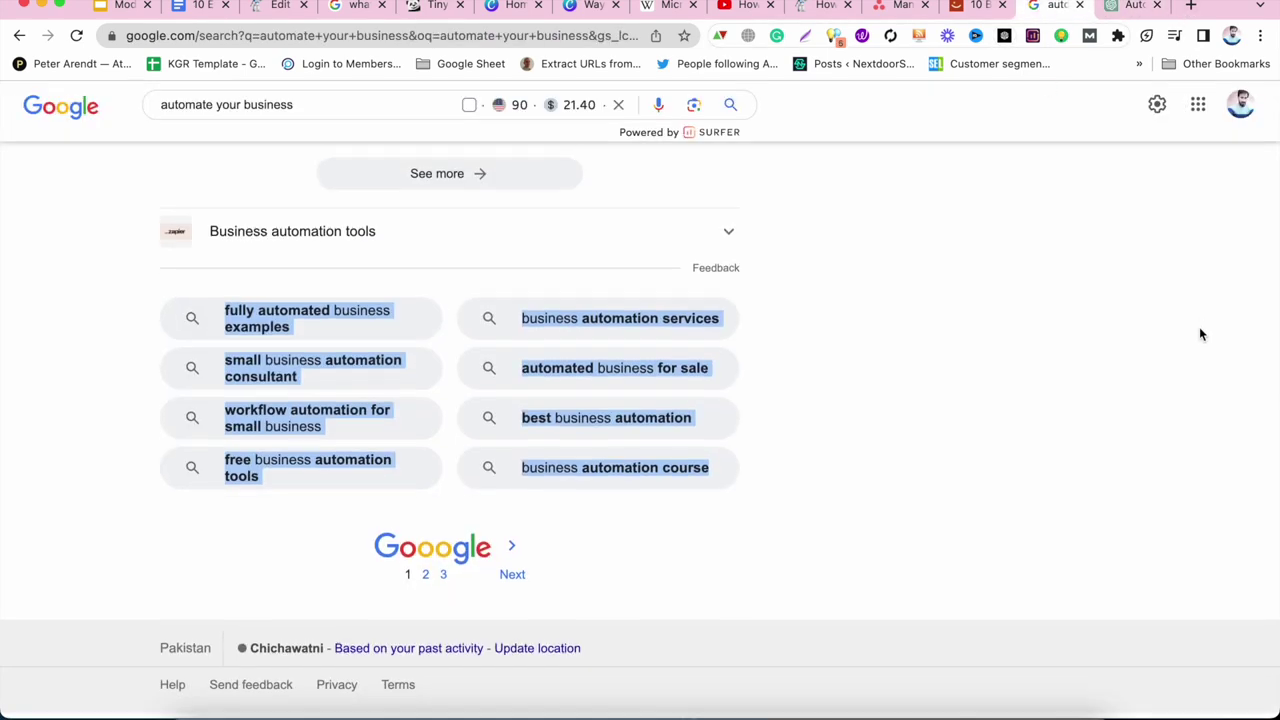
left_click_drag(1275, 632, 1268, 90)
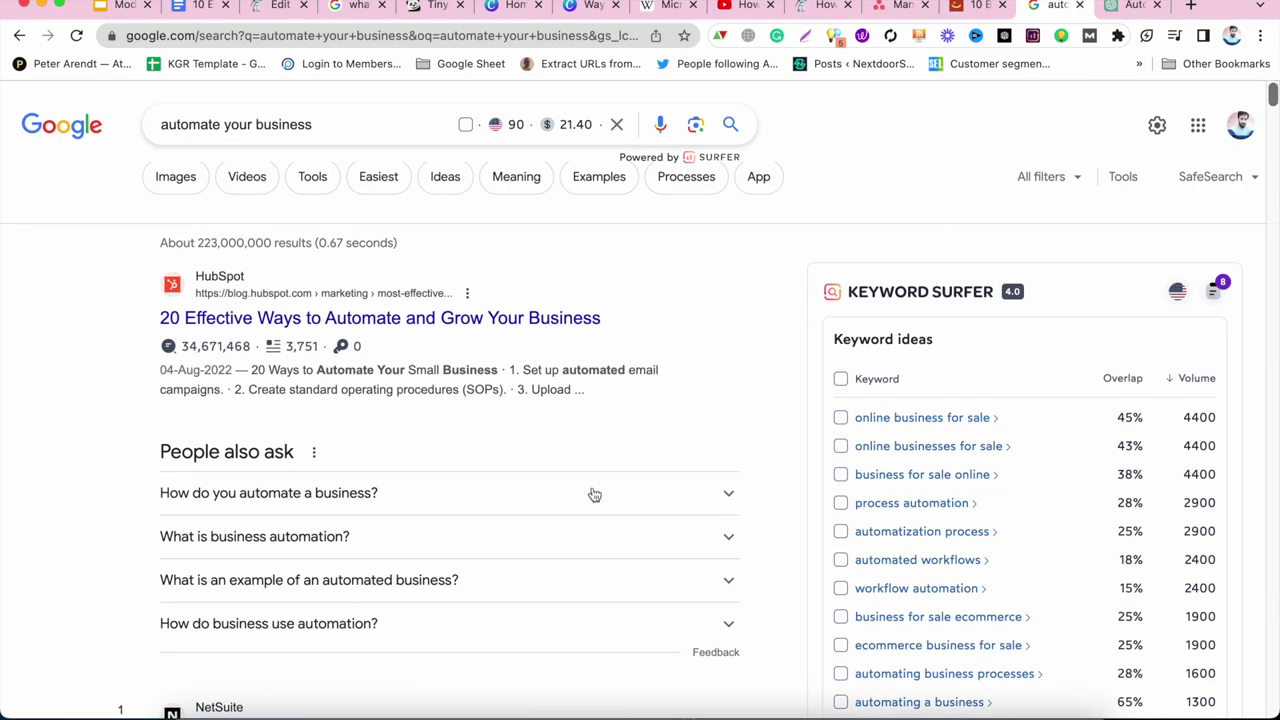
scroll(600, 480, "down", 1)
left_click_drag(146, 411, 430, 577)
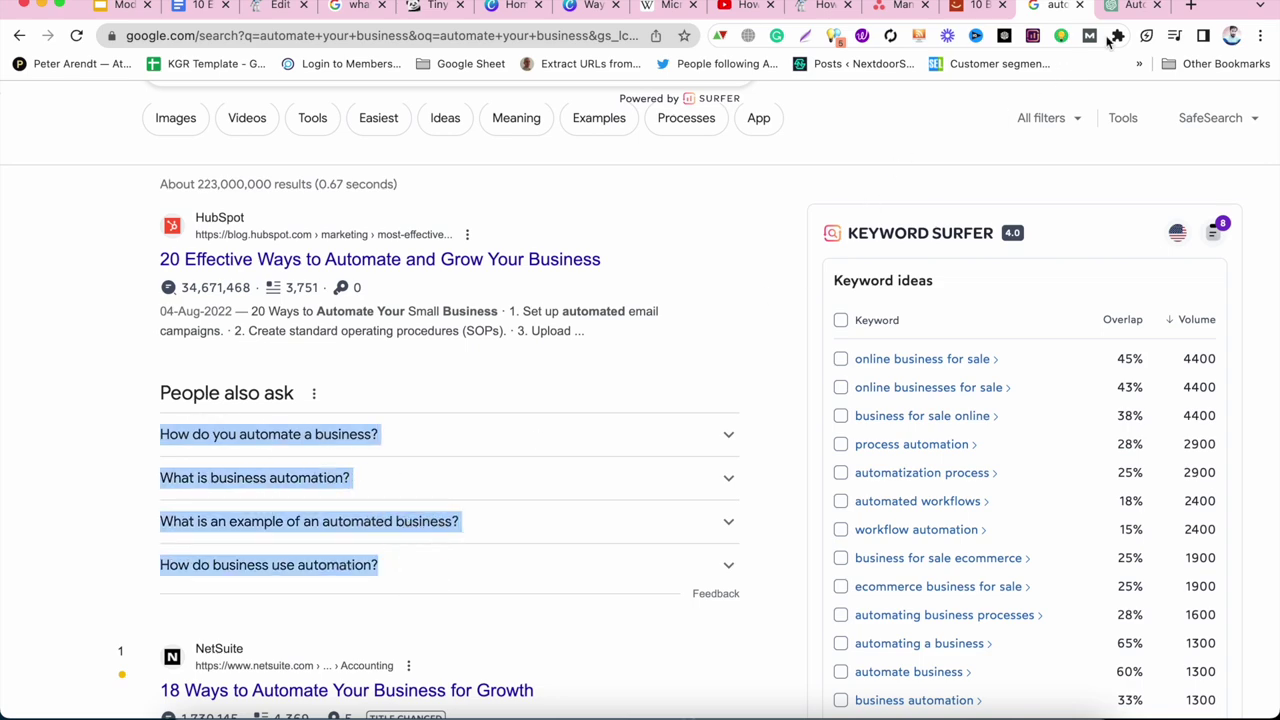
left_click(1130, 6)
key("super+v")
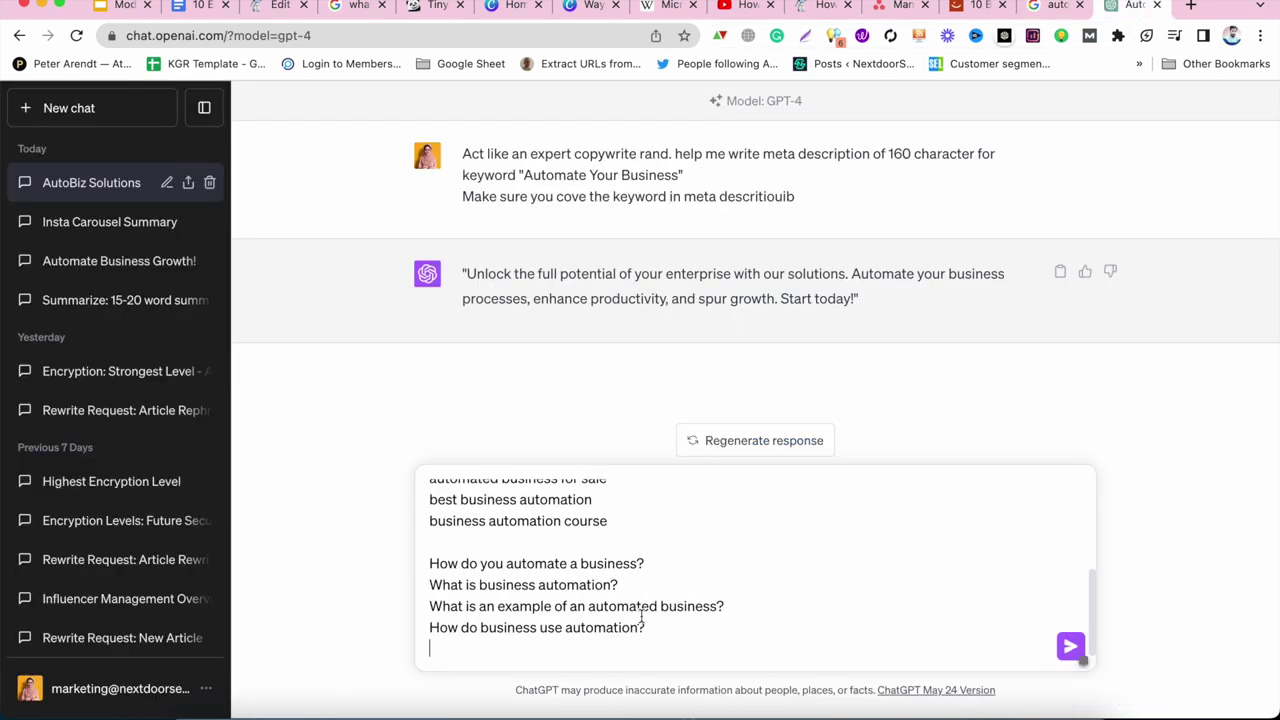
left_click(429, 564)
key("BackSpace")
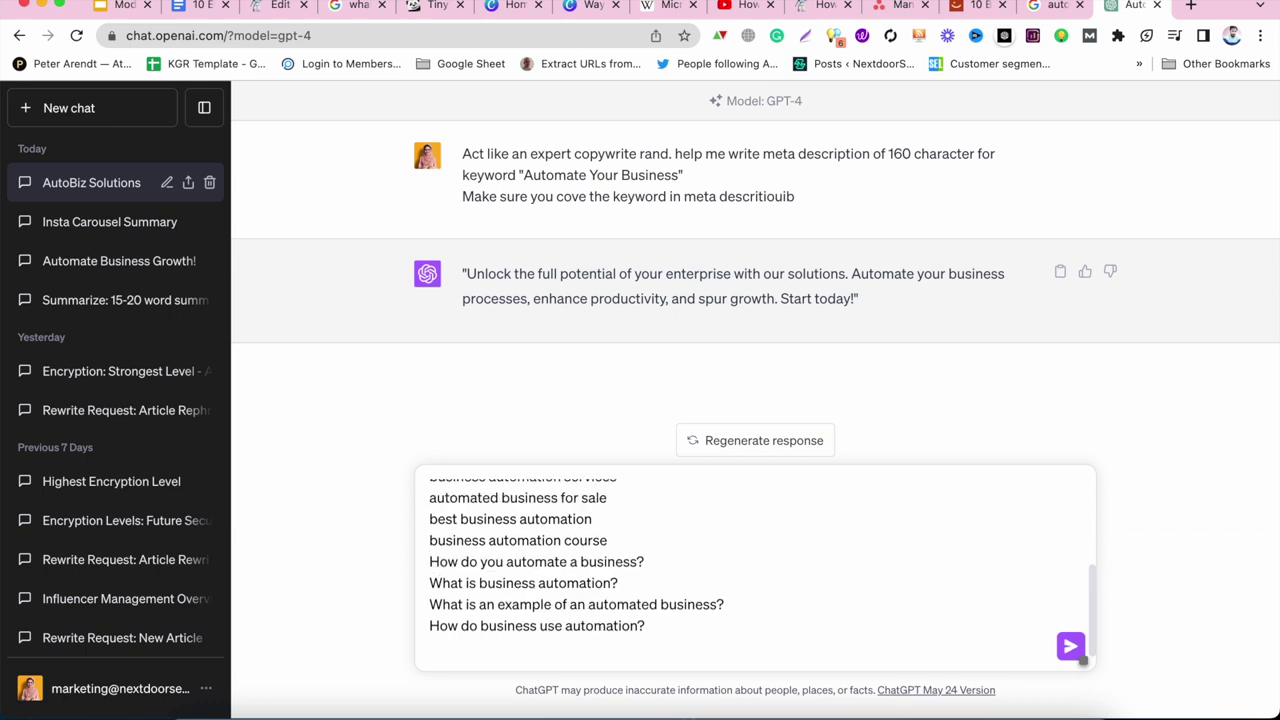
key("Return")
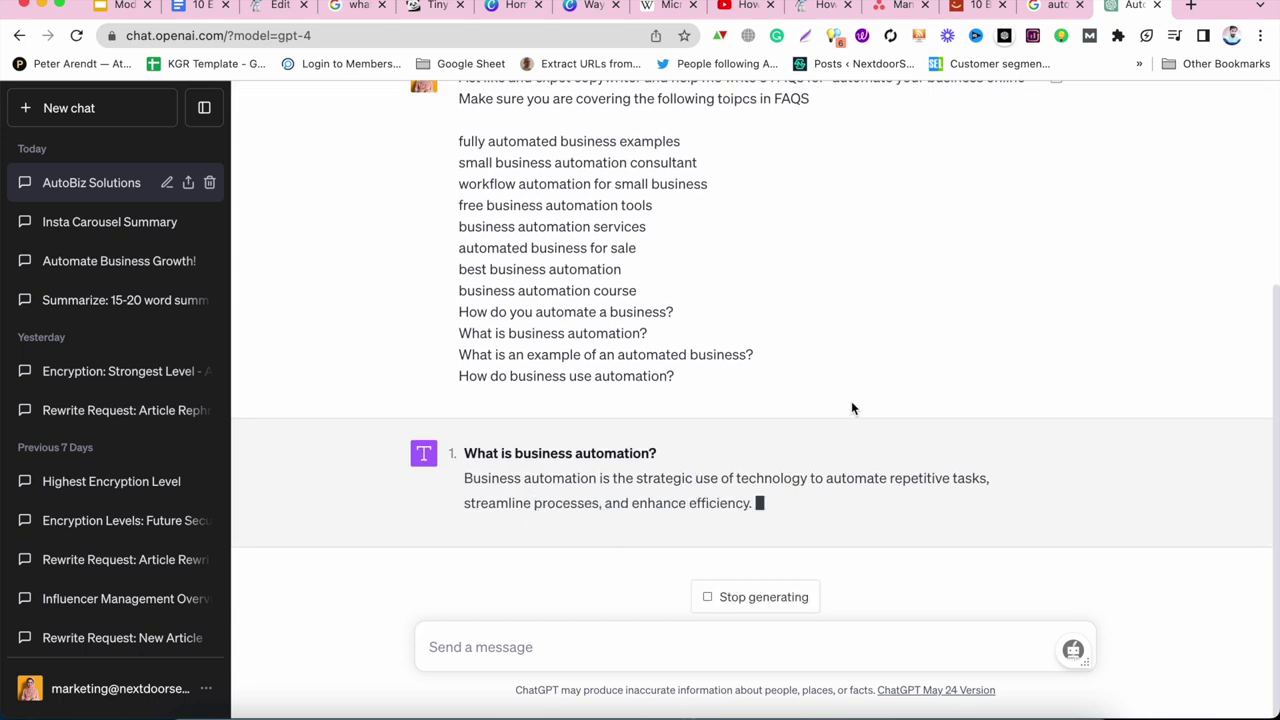
Copy all five generated FAQs with their answers from the ChatGPT response.
scroll(839, 371, "up", 2)
scroll(839, 377, "up", 1)
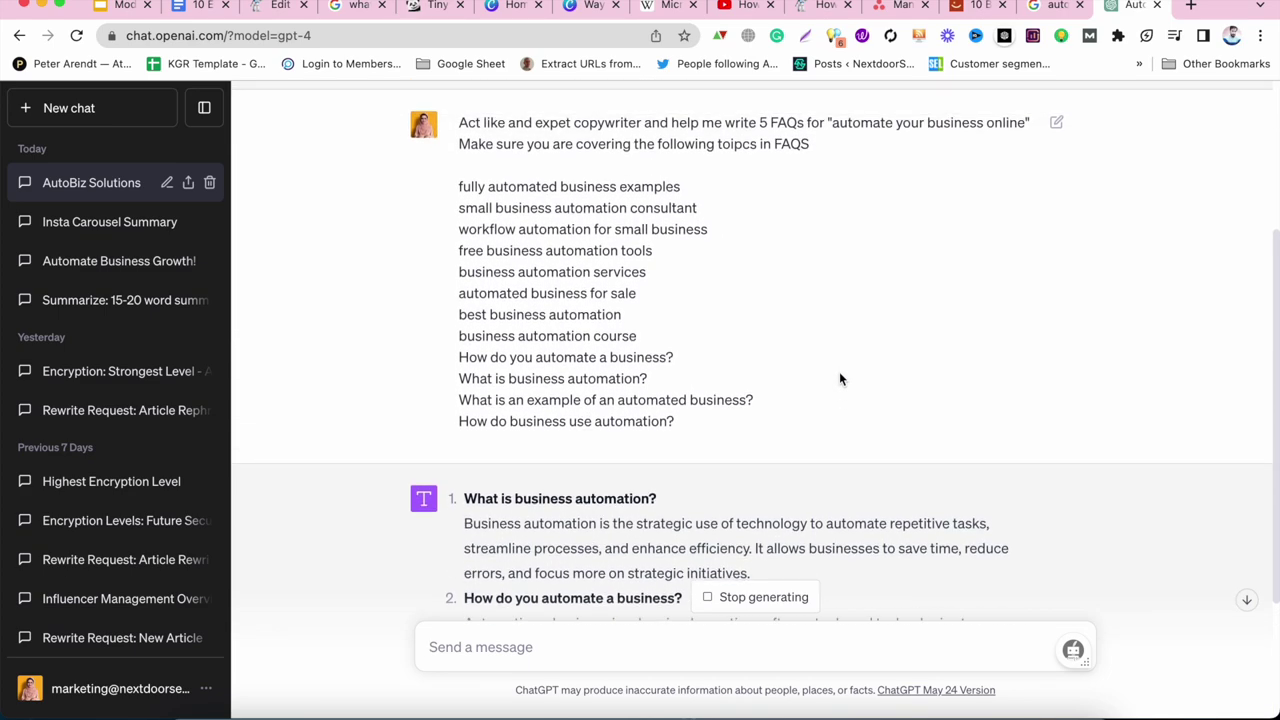
scroll(839, 377, "down", 3)
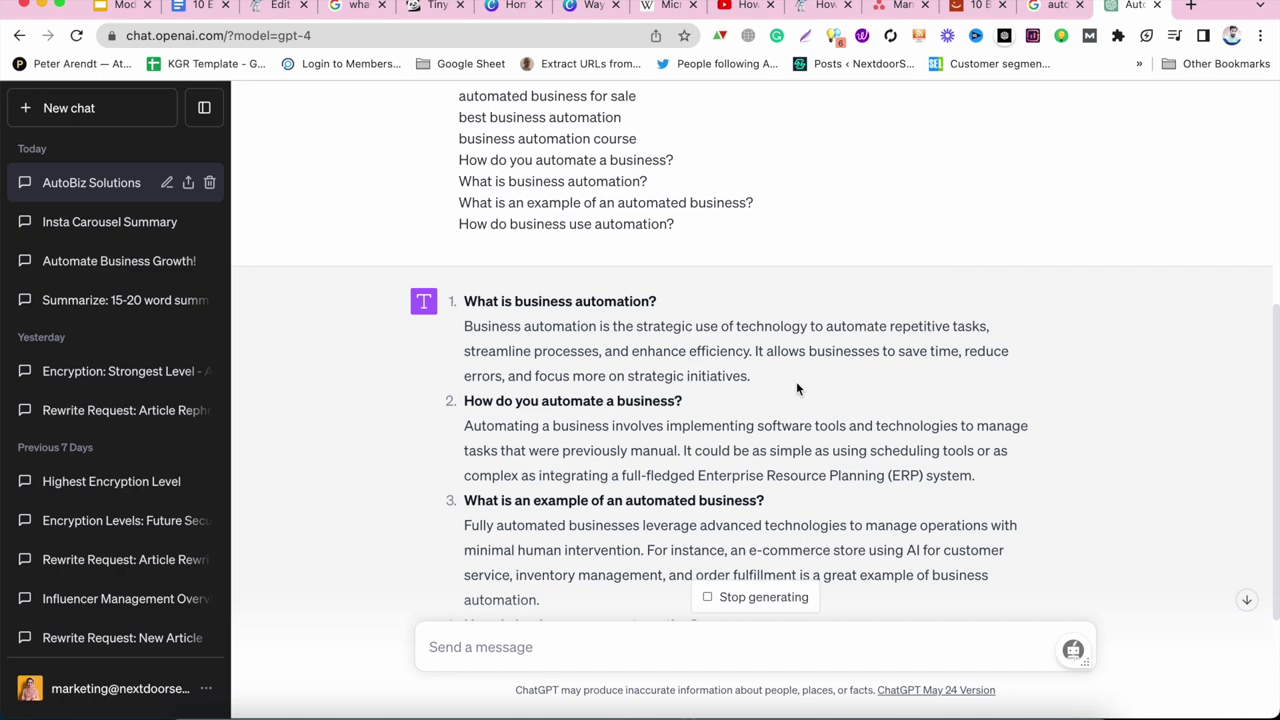
double_click(610, 160)
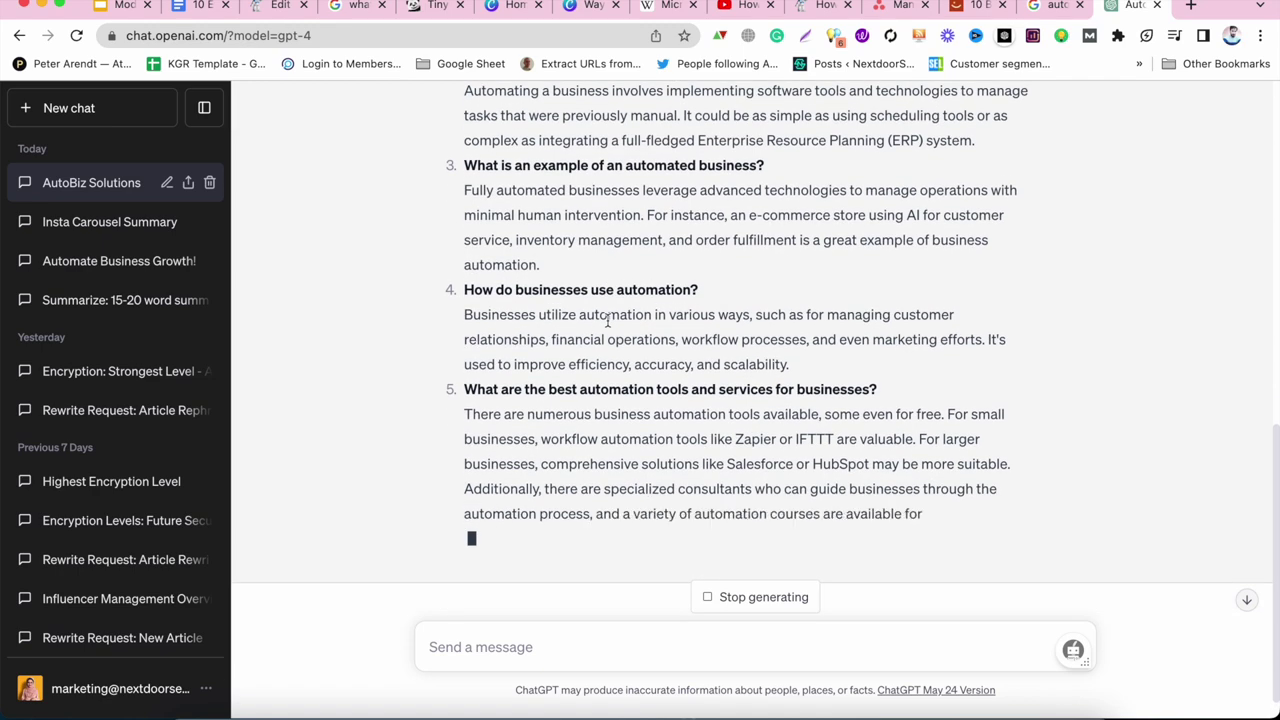
scroll(510, 200, "up", 4)
left_click_drag(458, 181, 910, 512)
key("super+c")
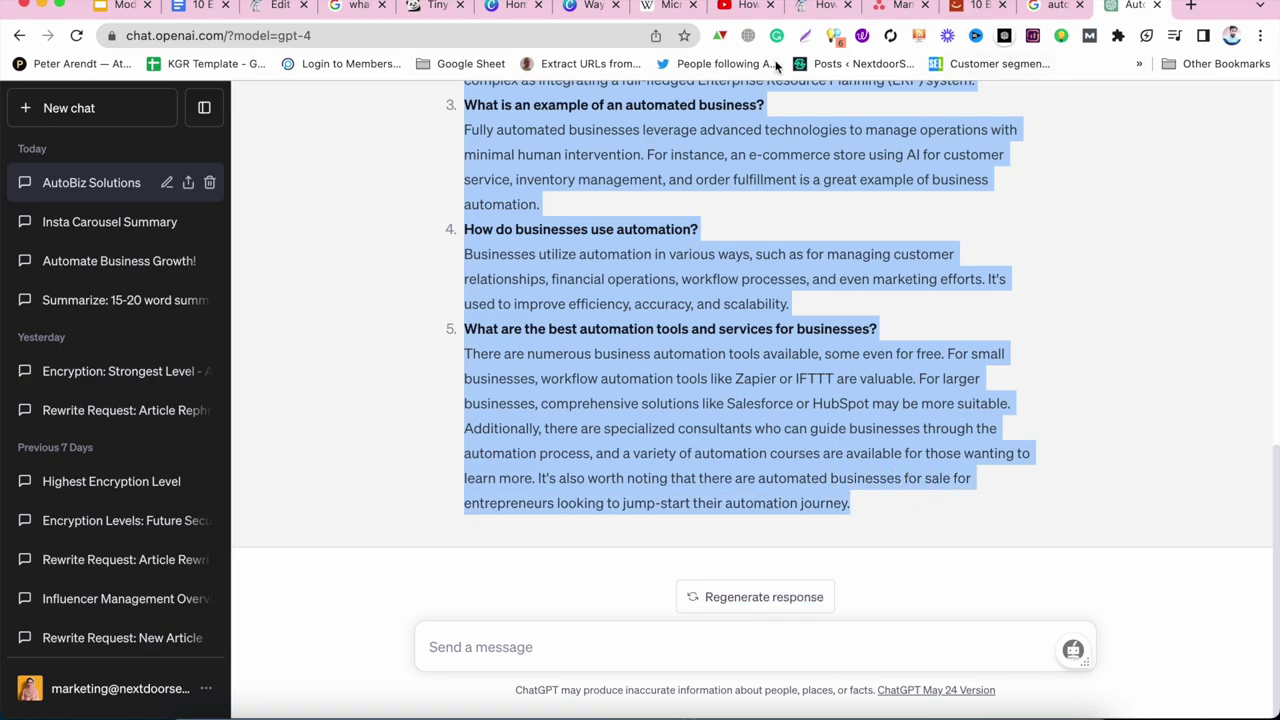
Switch to the WordPress post editor and start a new paragraph after the Conclusion text.
left_click(278, 6)
scroll(449, 464, "down", 20)
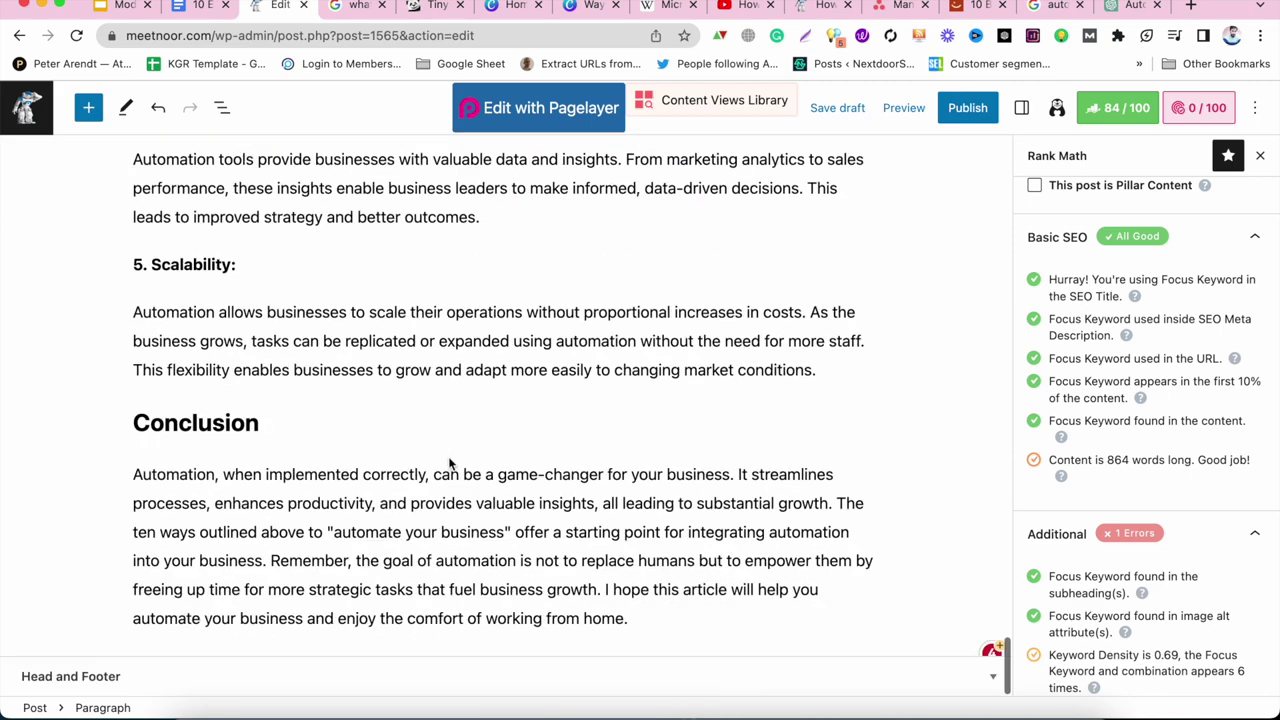
left_click(650, 620)
key("Return")
key("super+v")
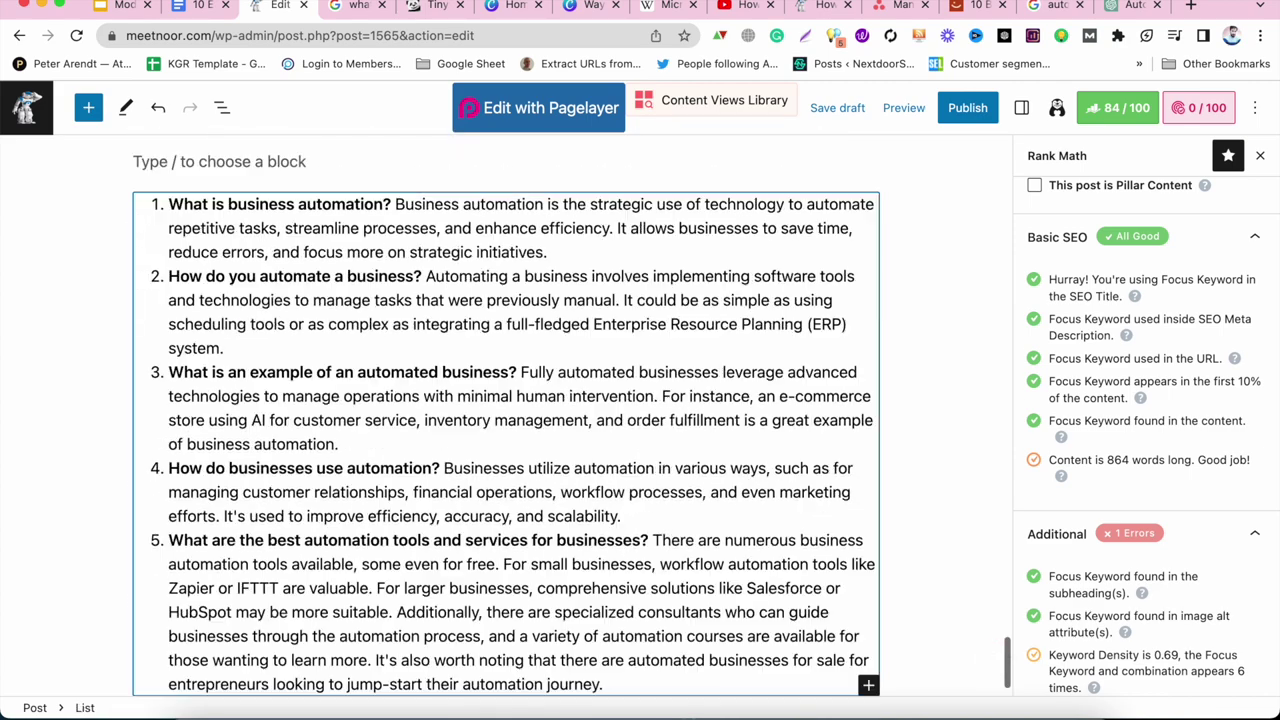
scroll(536, 563, "up", 2)
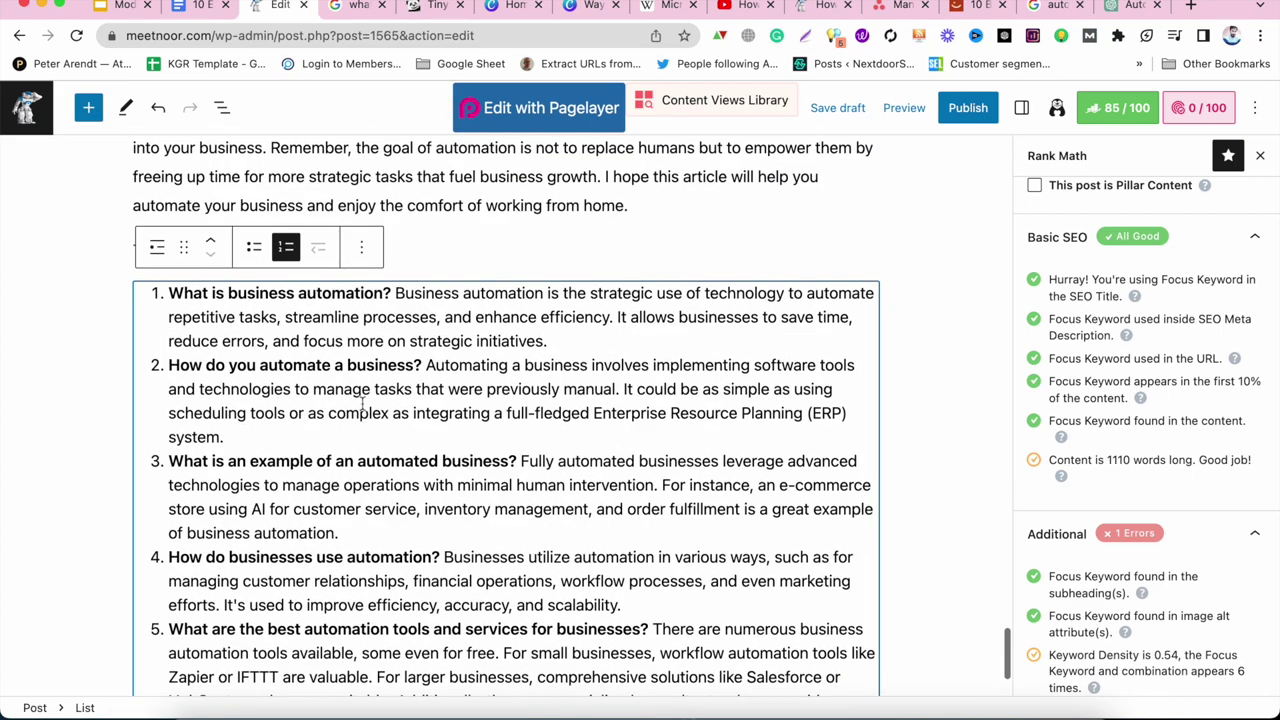
key("super+z")
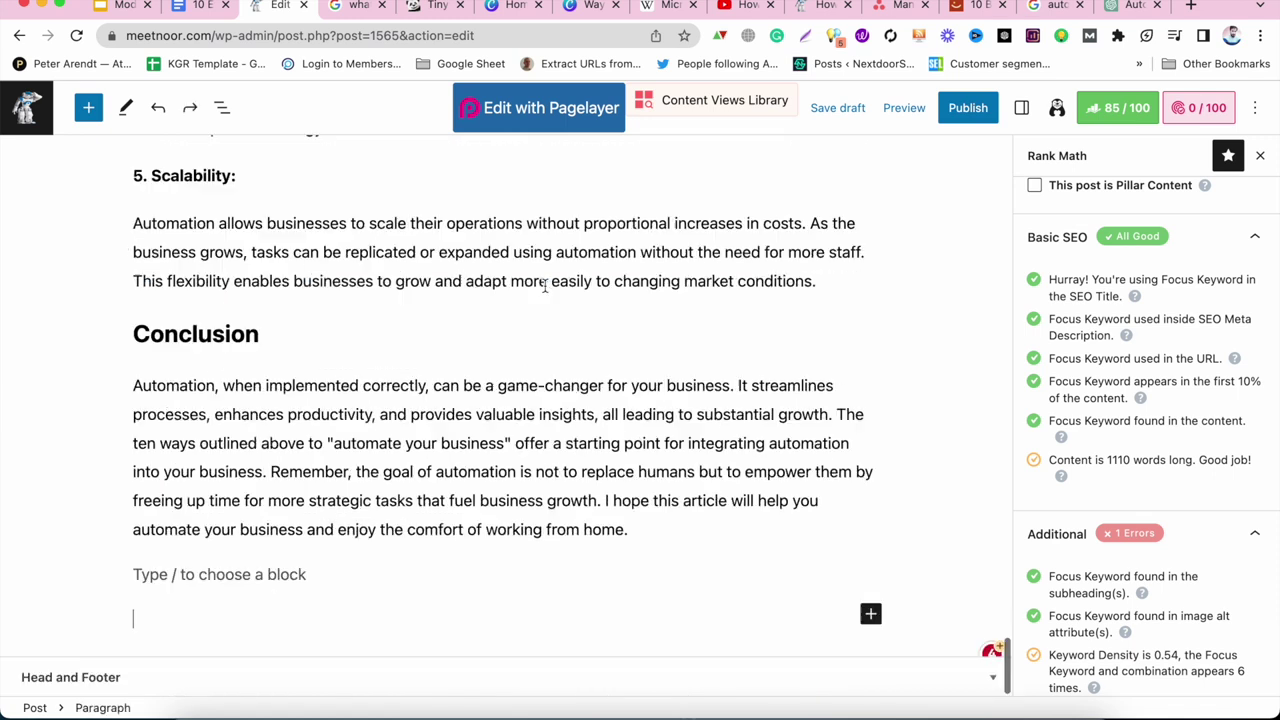
Paste the five FAQs as plain text after the Conclusion and enter "FAQs" in the empty block above them.
key("super+shift+z")
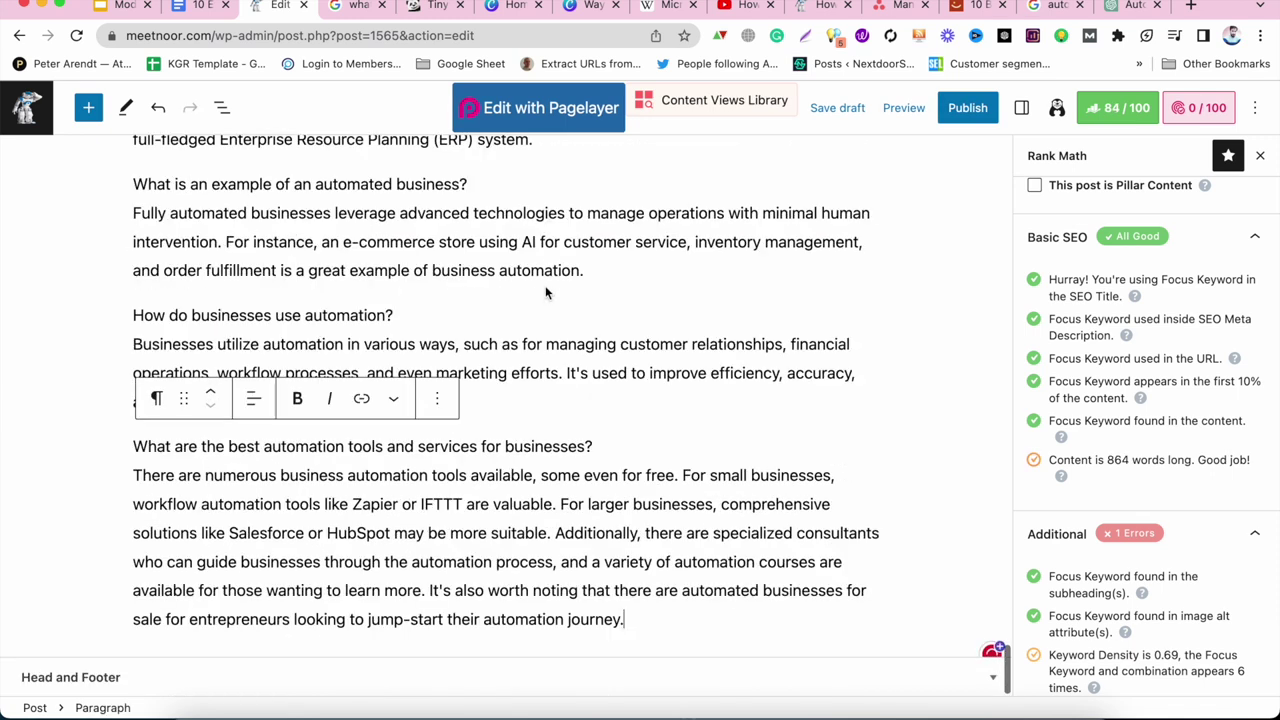
scroll(530, 300, "up", 12)
scroll(529, 303, "up", 5)
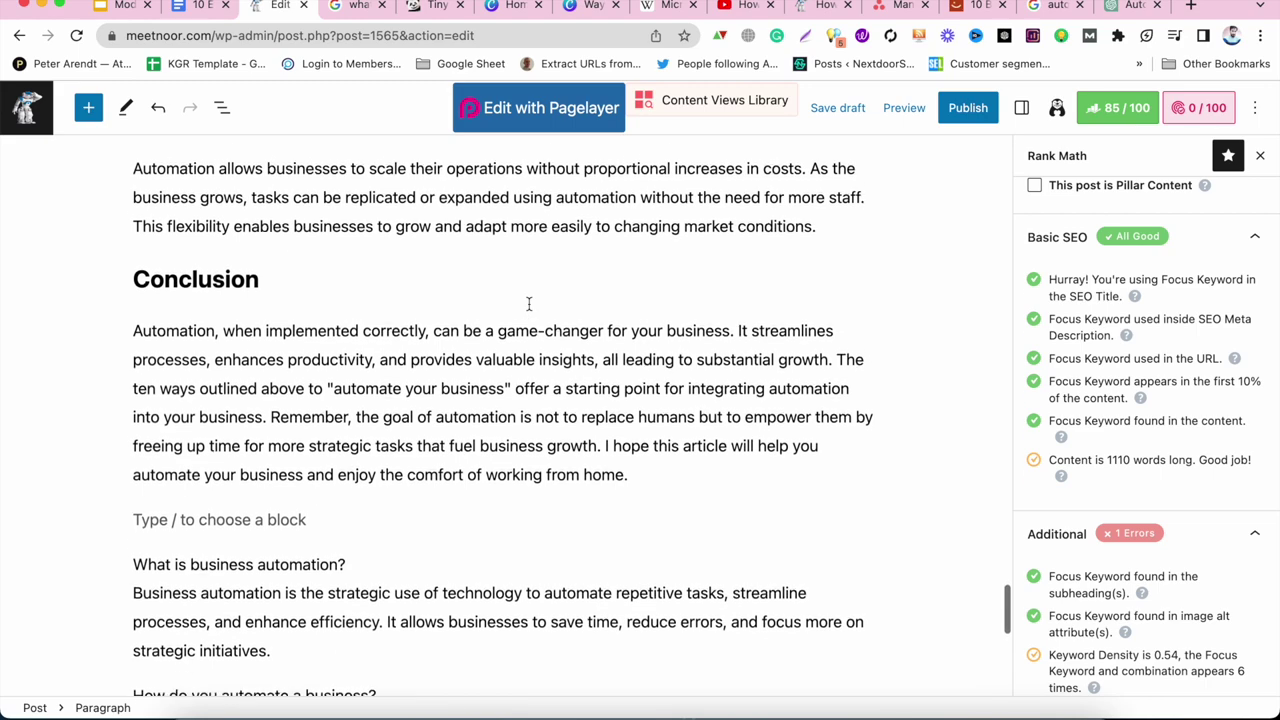
scroll(529, 303, "down", 2)
scroll(530, 305, "down", 2)
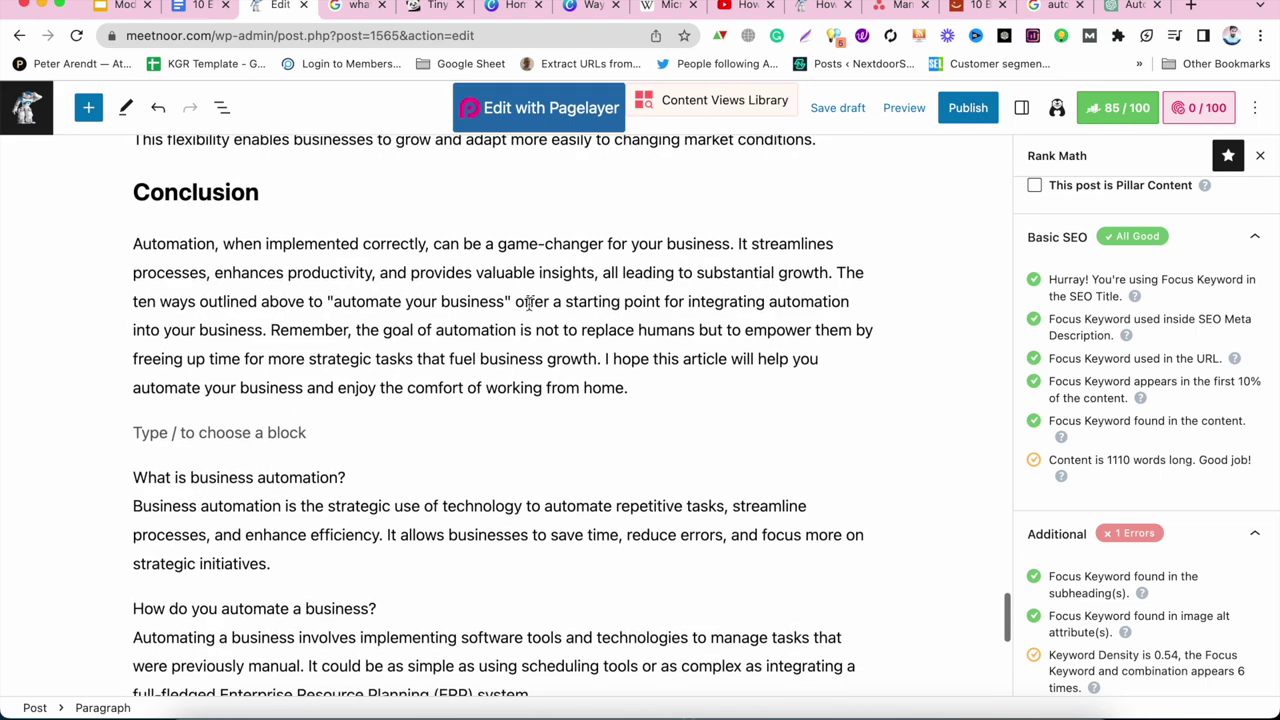
left_click(417, 424)
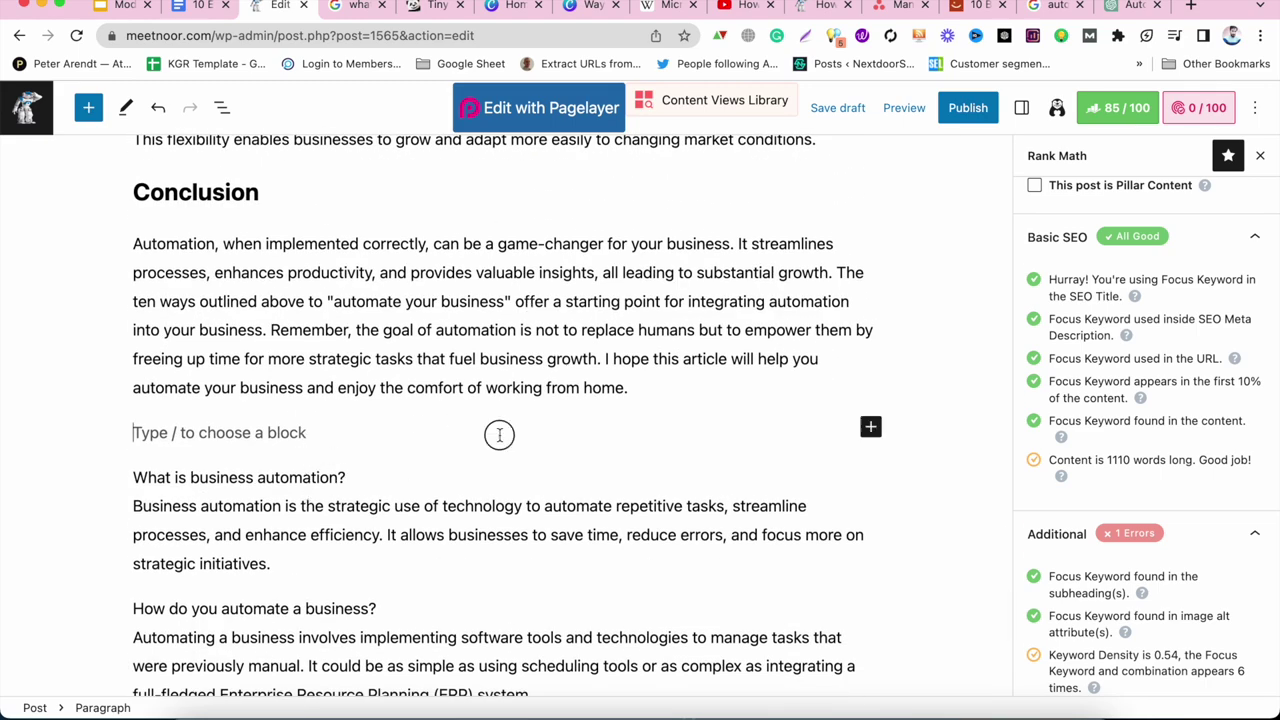
type("FA")
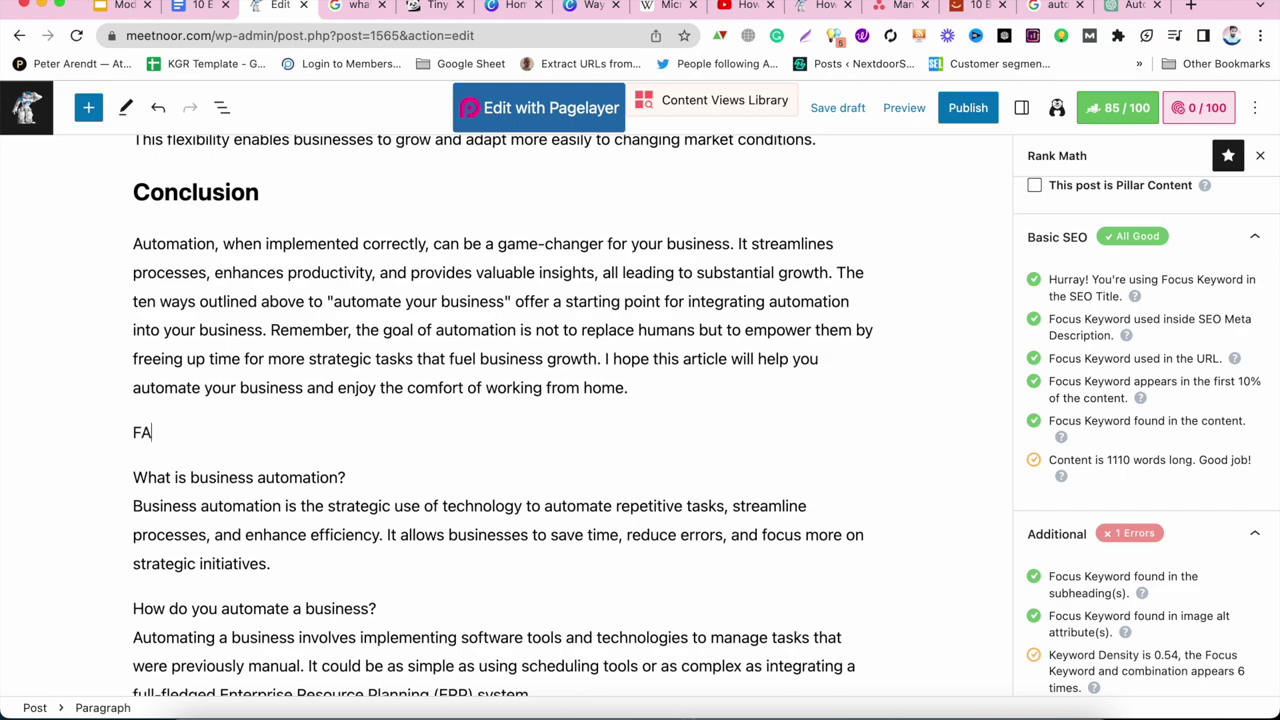
type("Qs")
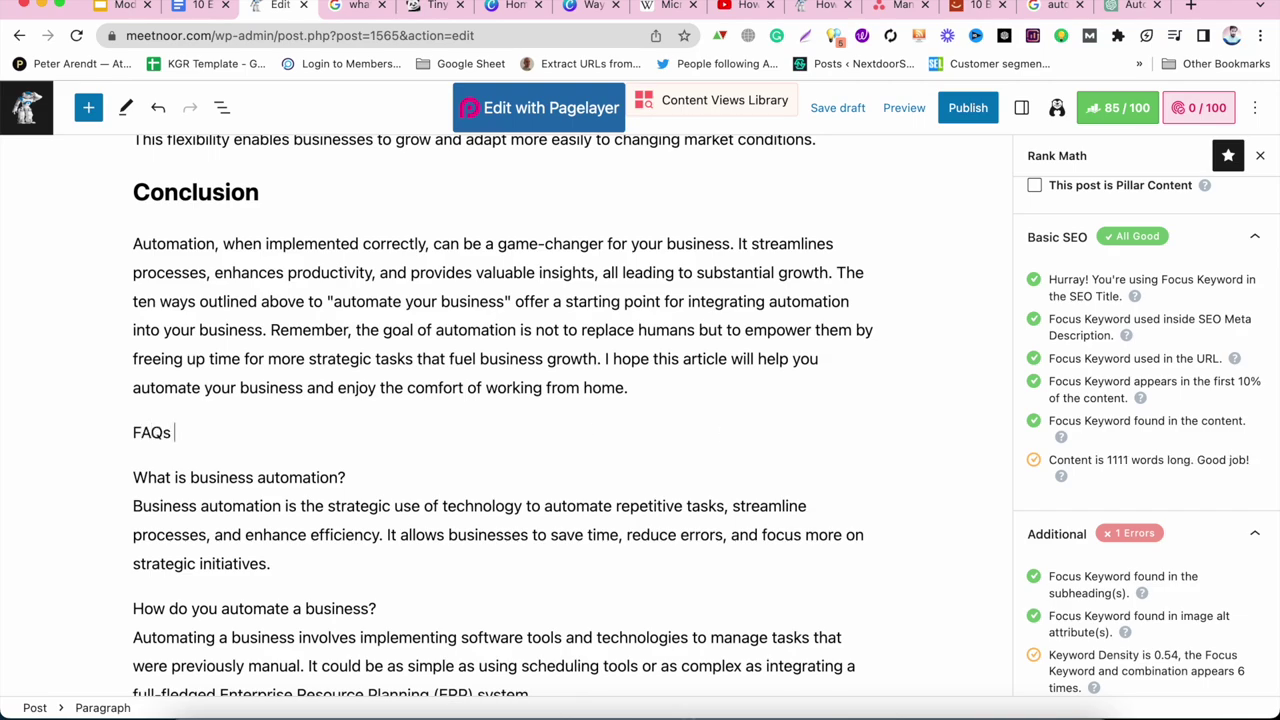
Copy "Automate Your Business" from the post title and paste it in front of "FAQs" below the Conclusion.
scroll(442, 372, "up", 10)
scroll(442, 372, "up", 10)
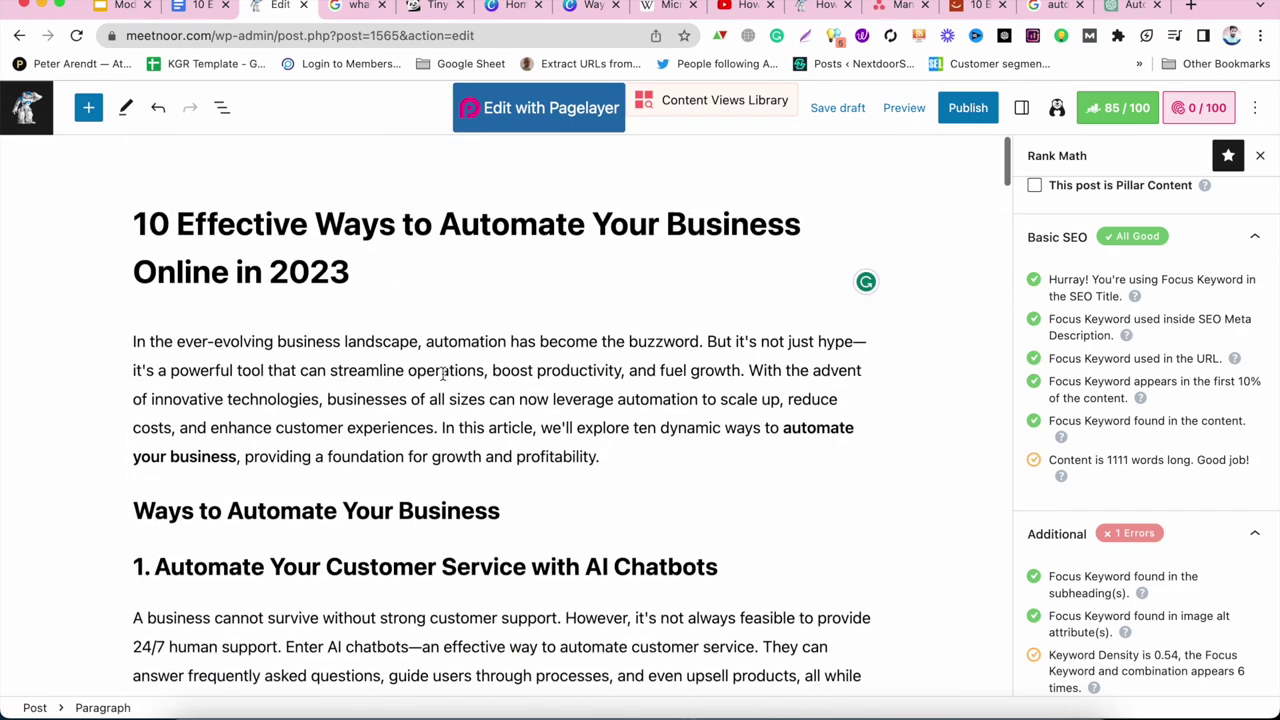
left_click_drag(440, 225, 800, 232)
key("super+c")
scroll(798, 371, "down", 20)
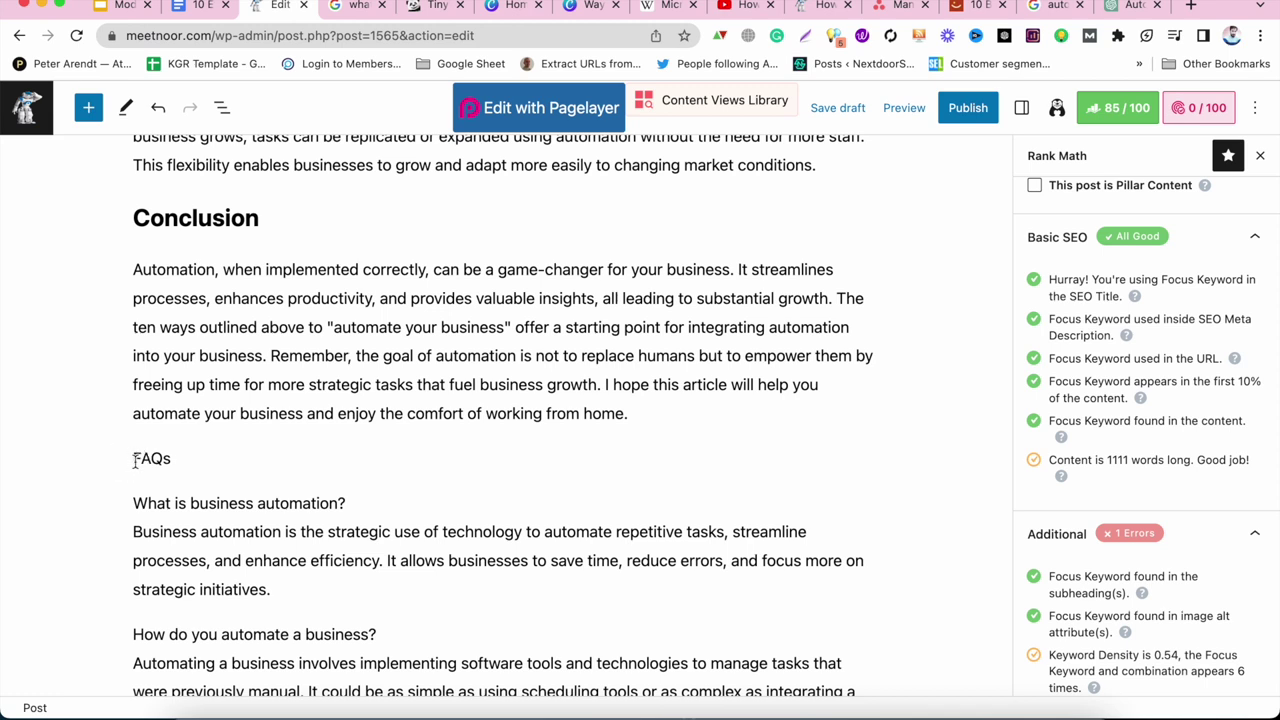
left_click(134, 461)
key("super+v")
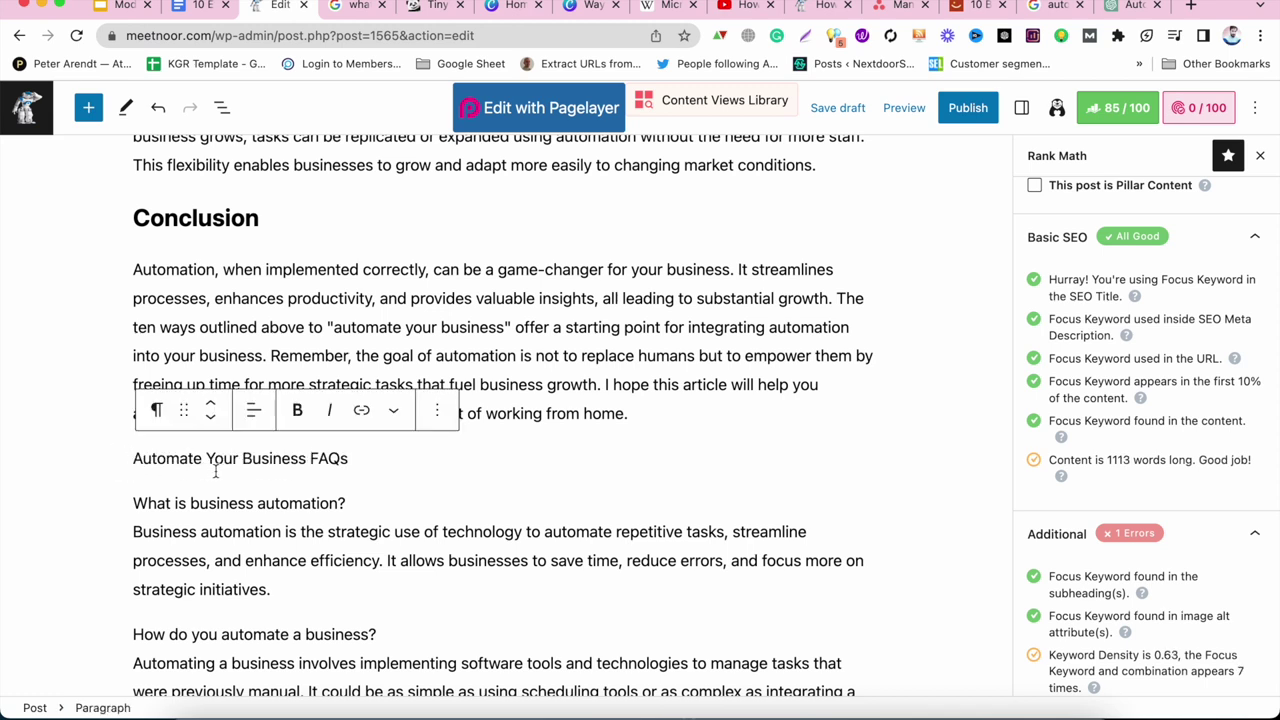
Convert the "Automate Your Business FAQs" paragraph into an H2 heading and select its keyword phrase.
left_click(156, 410)
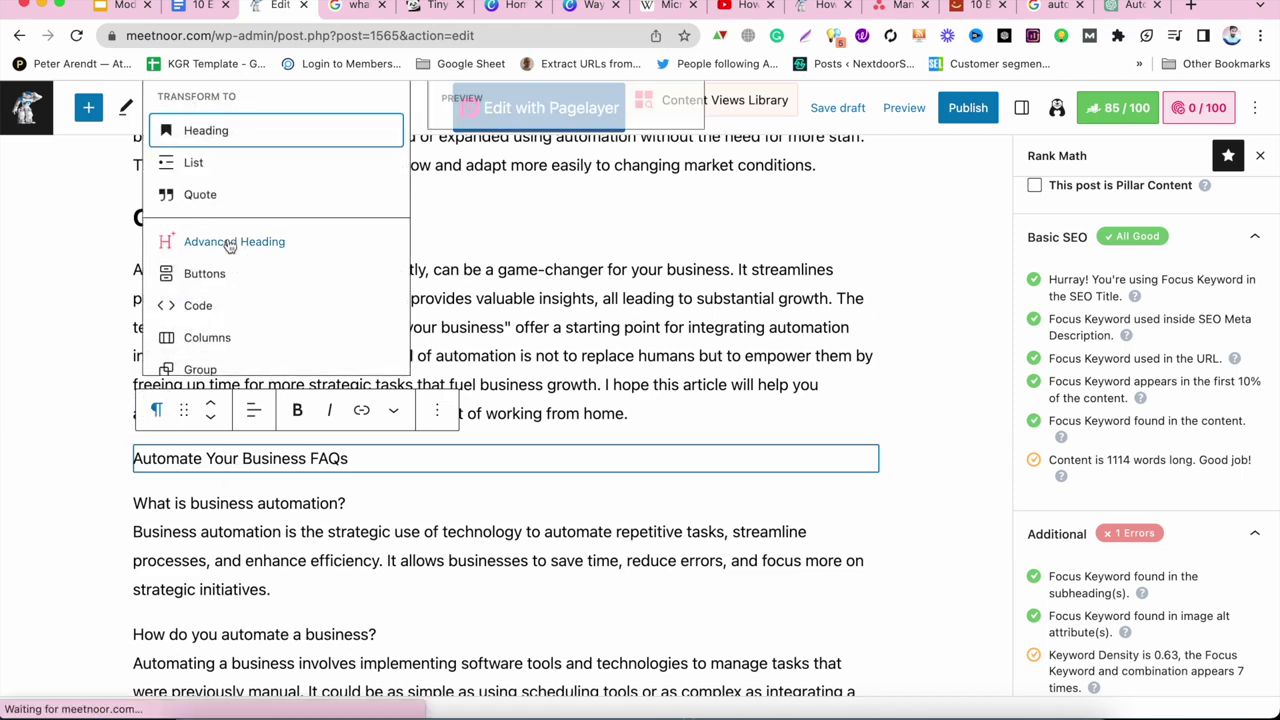
left_click(222, 129)
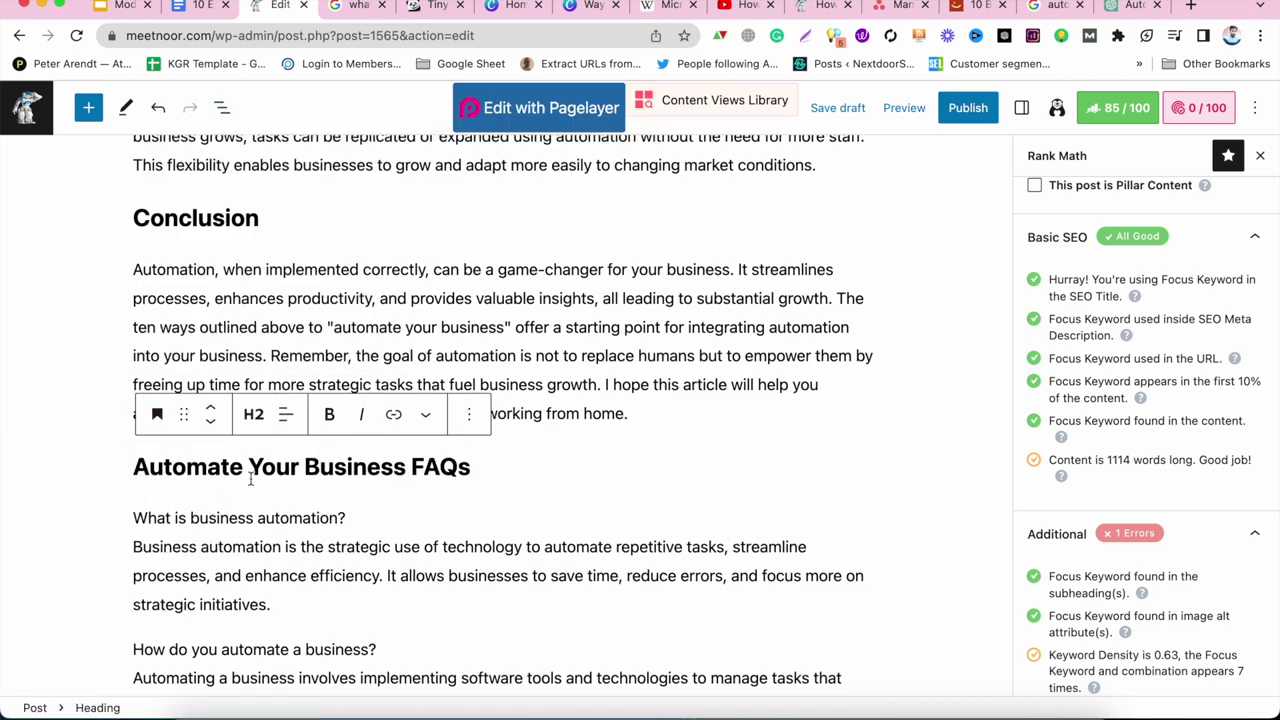
left_click(193, 478)
left_click(310, 470)
left_click_drag(420, 466, 114, 466)
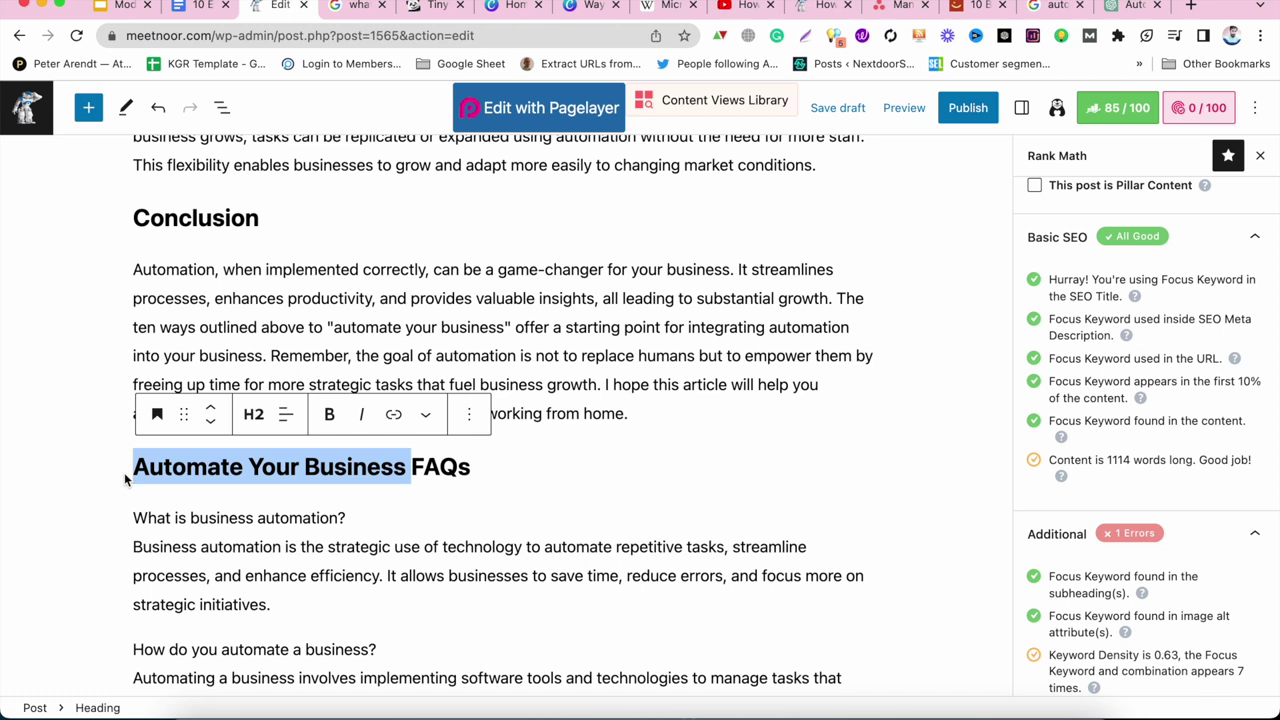
Delete "Automate Your Business" from the heading below the Conclusion so that it reads only "FAQs".
left_click(371, 471)
left_click_drag(408, 466, 149, 468)
key("BackSpace")
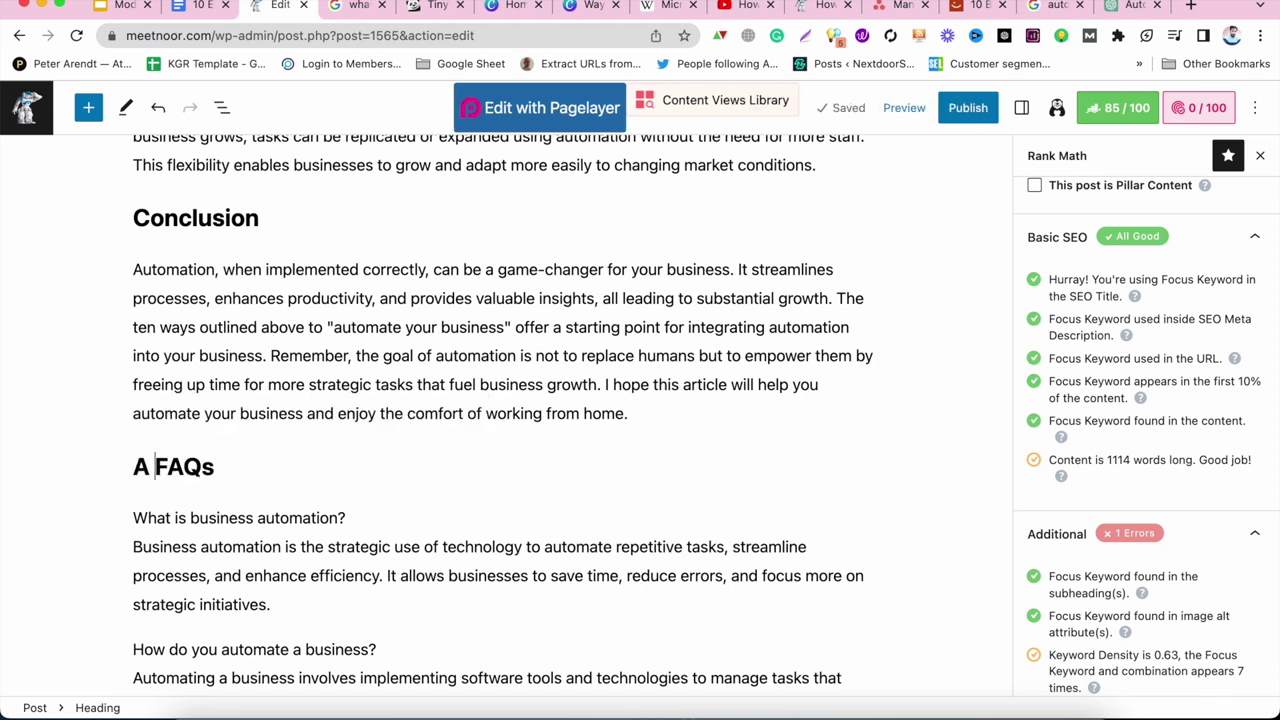
key("BackSpace")
key("BackSpace")
scroll(170, 550, "down", 2)
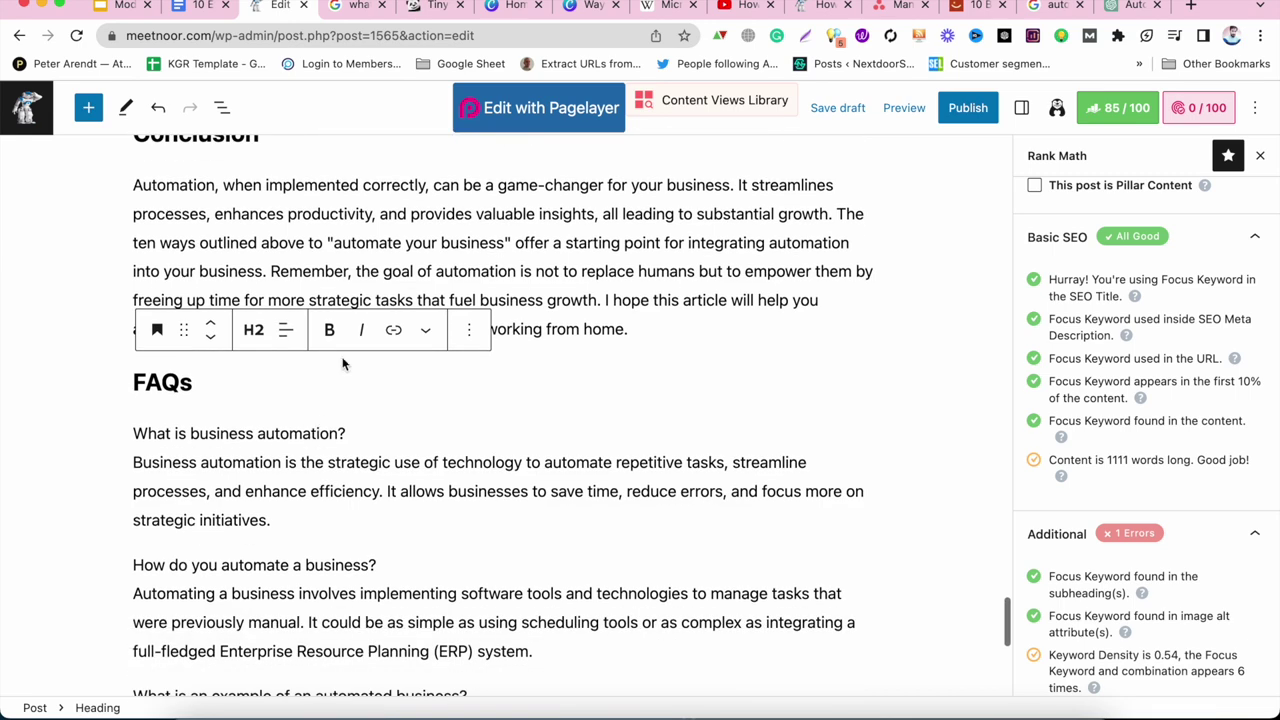
Add an empty block under the "FAQs" heading and insert the FAQ by Rank Math block there.
left_click(305, 367)
key("Return")
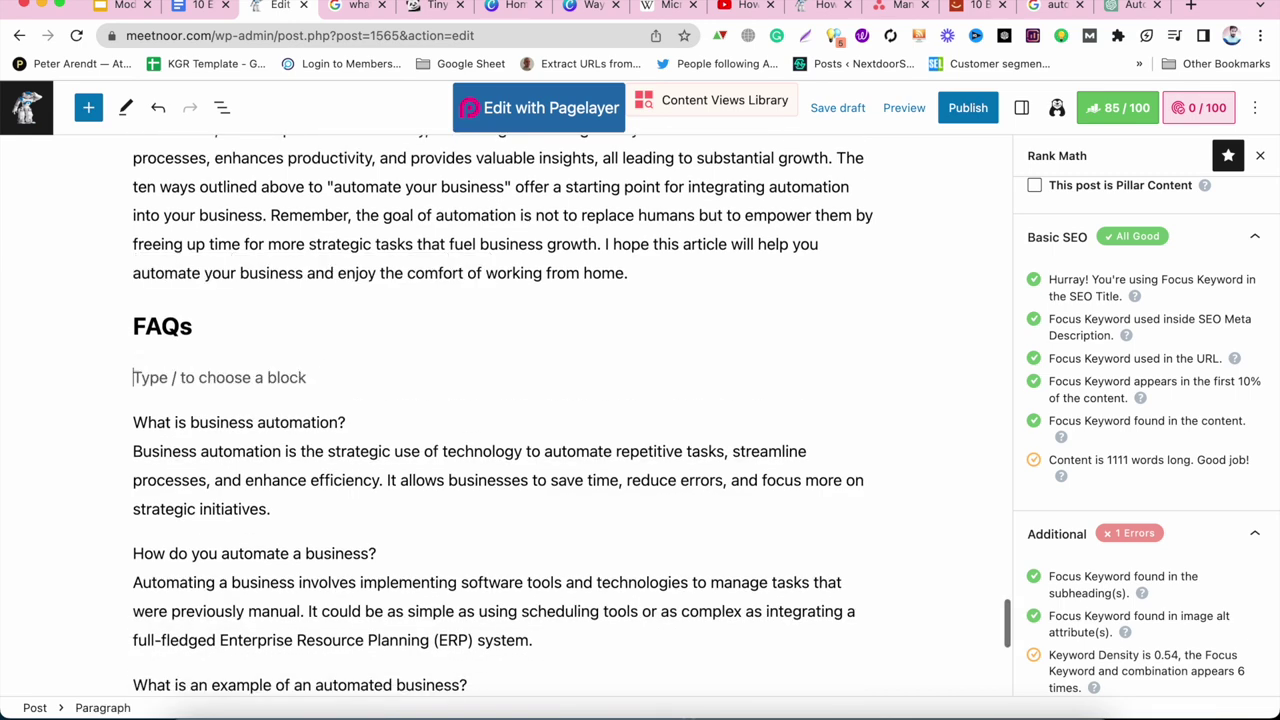
left_click(870, 372)
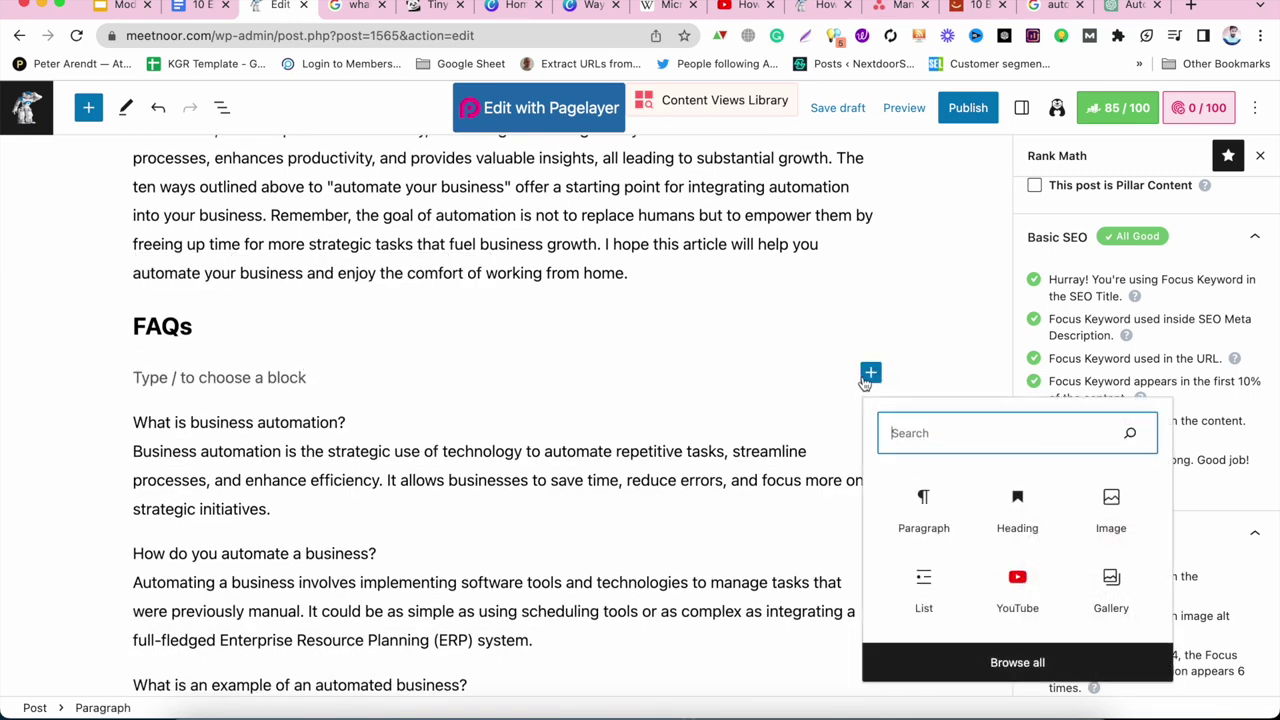
type("faq")
left_click(922, 512)
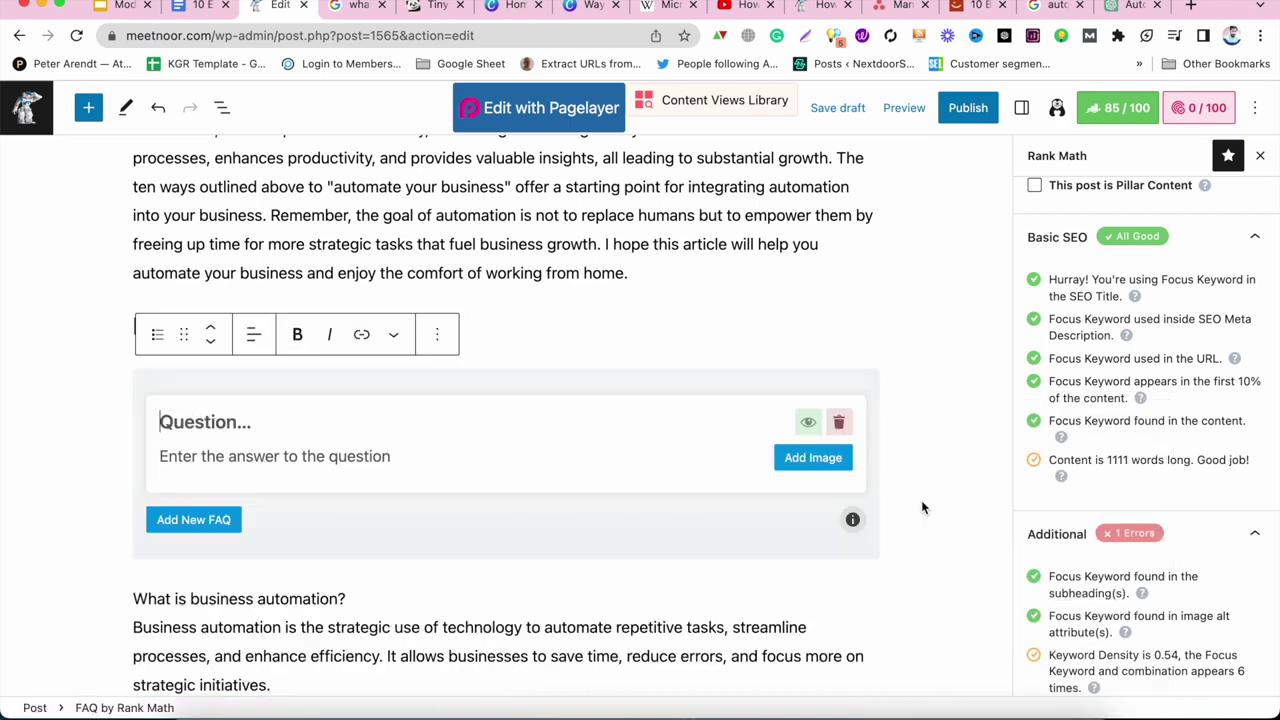
Move the question "What is business automation?" from the plain text into the first FAQ's question field.
scroll(474, 479, "down", 3)
triple_click(266, 466)
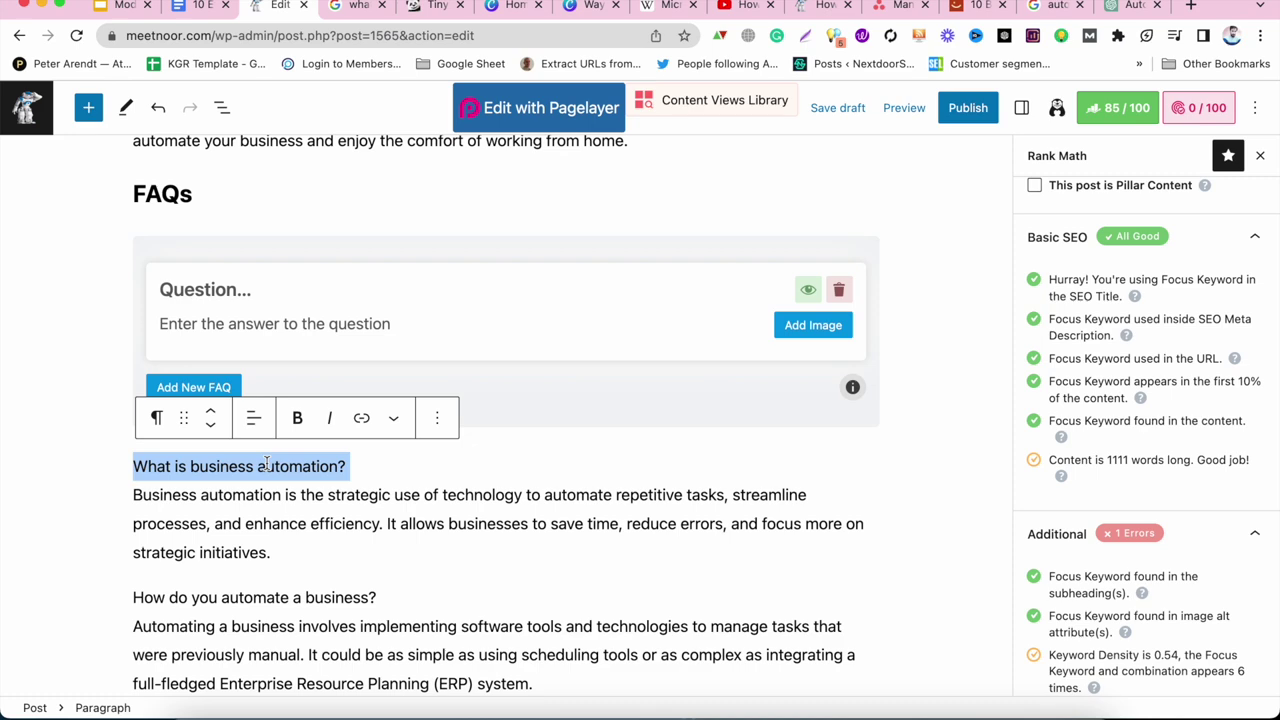
key("ctrl+x")
left_click(250, 287)
key("ctrl+v")
Move the business automation answer, together with the "How do you automate a business?" question and answer, into the first FAQ's answer field.
double_click(210, 518)
scroll(210, 518, "down", 1)
left_click_drag(545, 609, 123, 421)
key("ctrl+x")
left_click(217, 272)
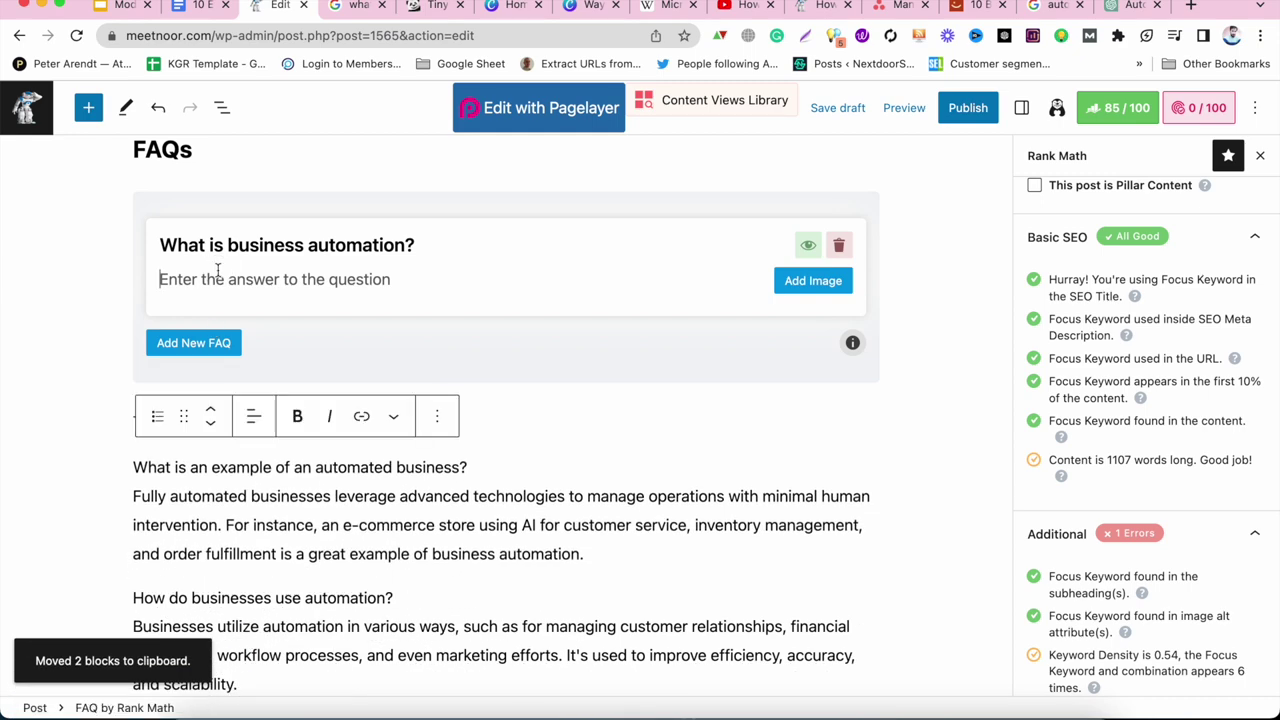
key("cmd+v")
scroll(220, 290, "down", 1)
Add a second FAQ and move "What is an example of an automated business?" into its question field.
left_click(220, 303)
scroll(300, 590, "down", 3)
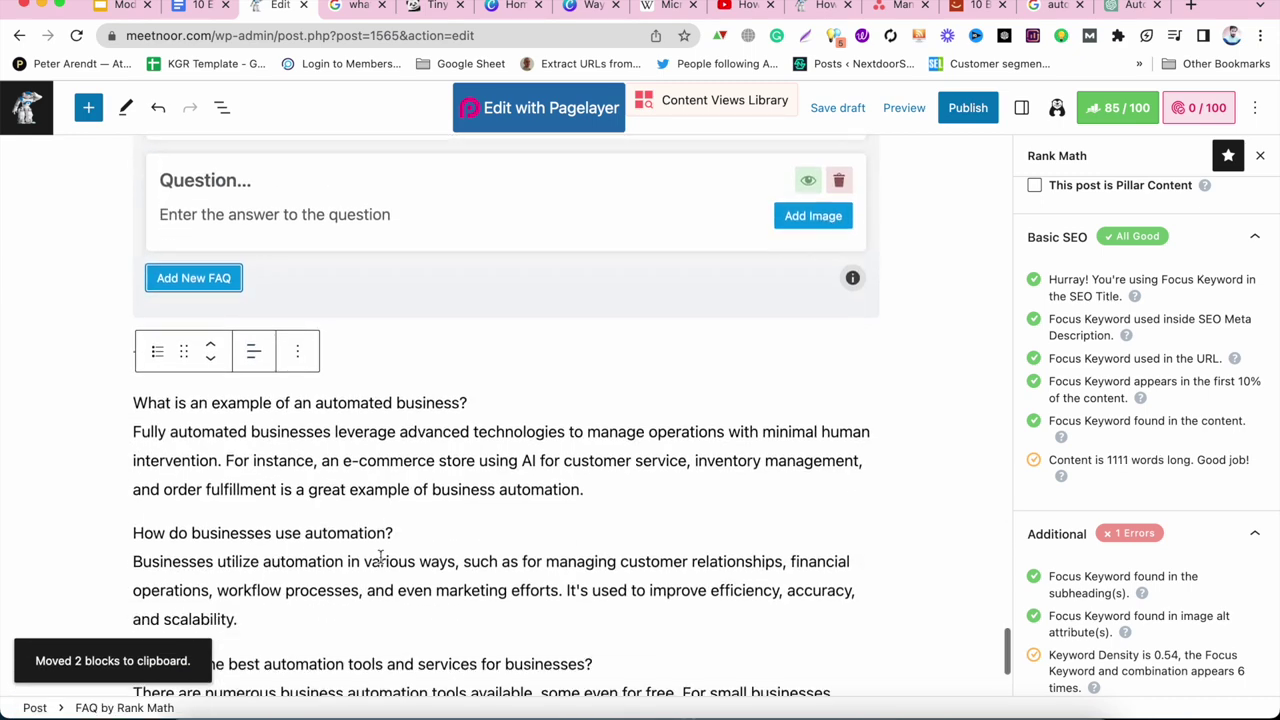
scroll(290, 611, "down", 1)
left_click(362, 340)
triple_click(362, 340)
key("super+x")
scroll(271, 320, "up", 3)
left_click(253, 298)
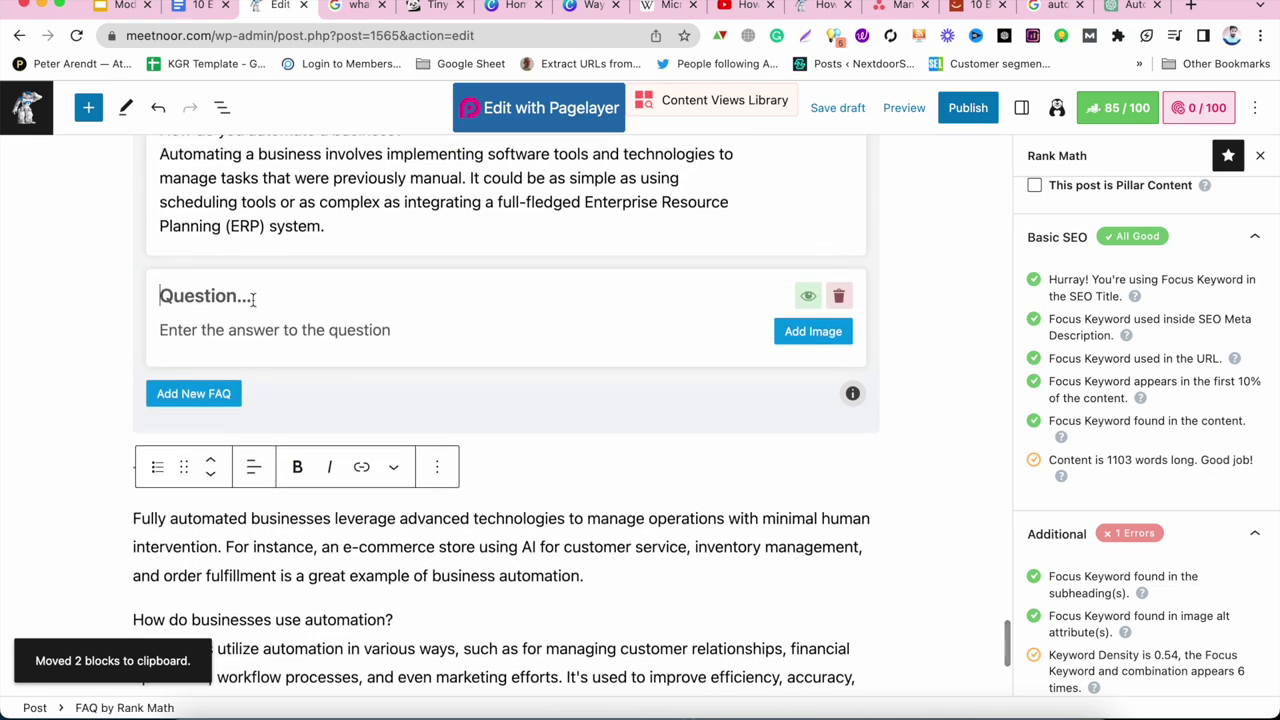
Move the paragraph starting "Fully automated businesses leverage advanced technologies" into the second FAQ's answer field.
scroll(253, 298, "down", 4)
scroll(282, 563, "down", 3)
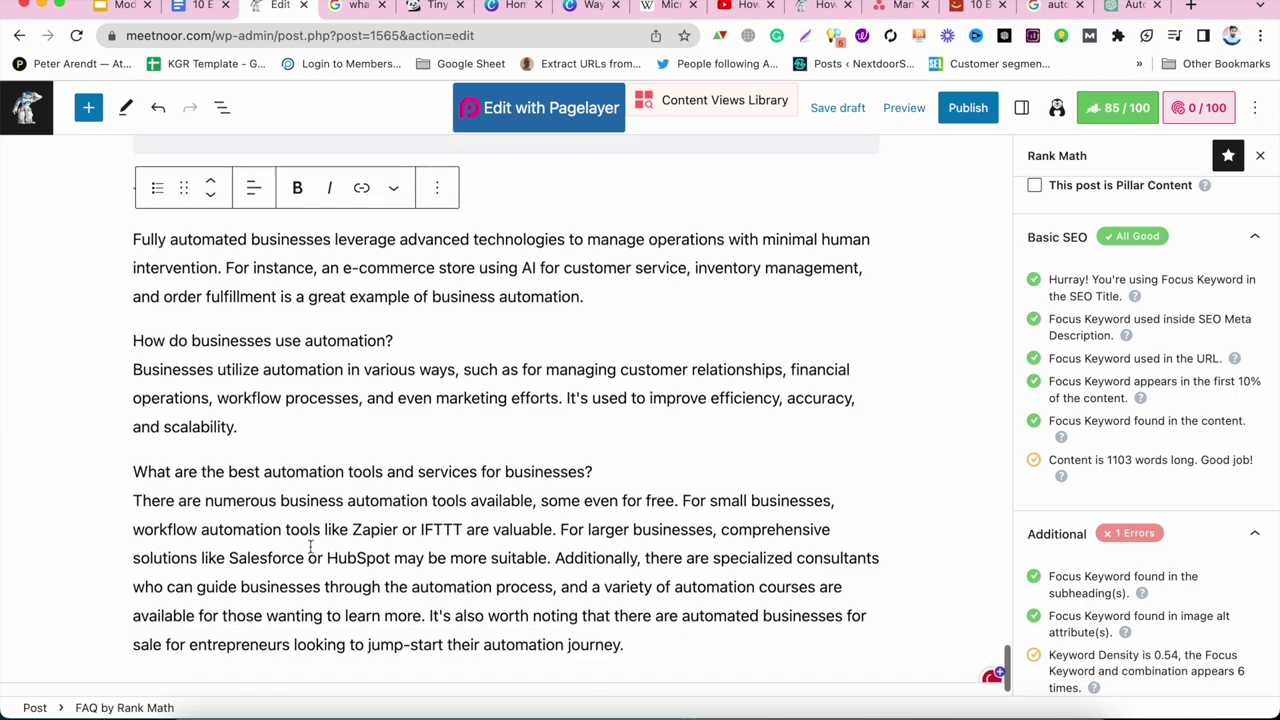
scroll(306, 518, "up", 3)
triple_click(282, 384)
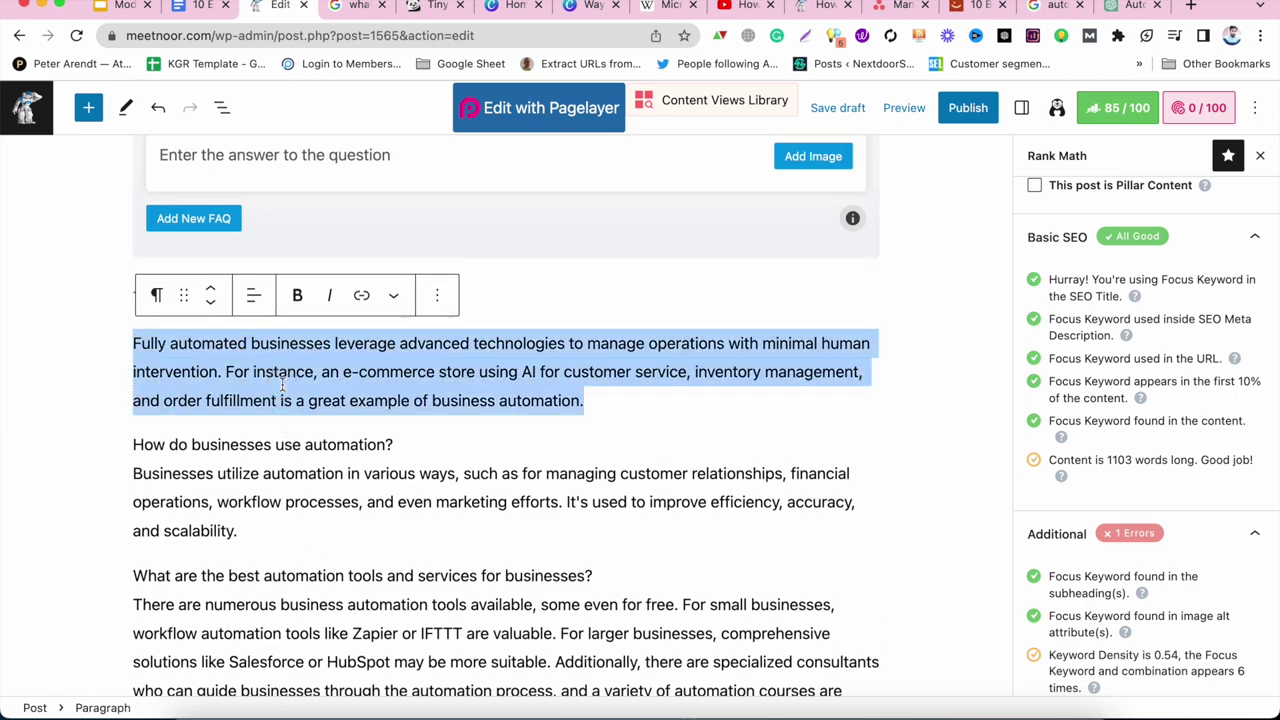
key("ctrl+x")
left_click(243, 158)
key("ctrl+v")
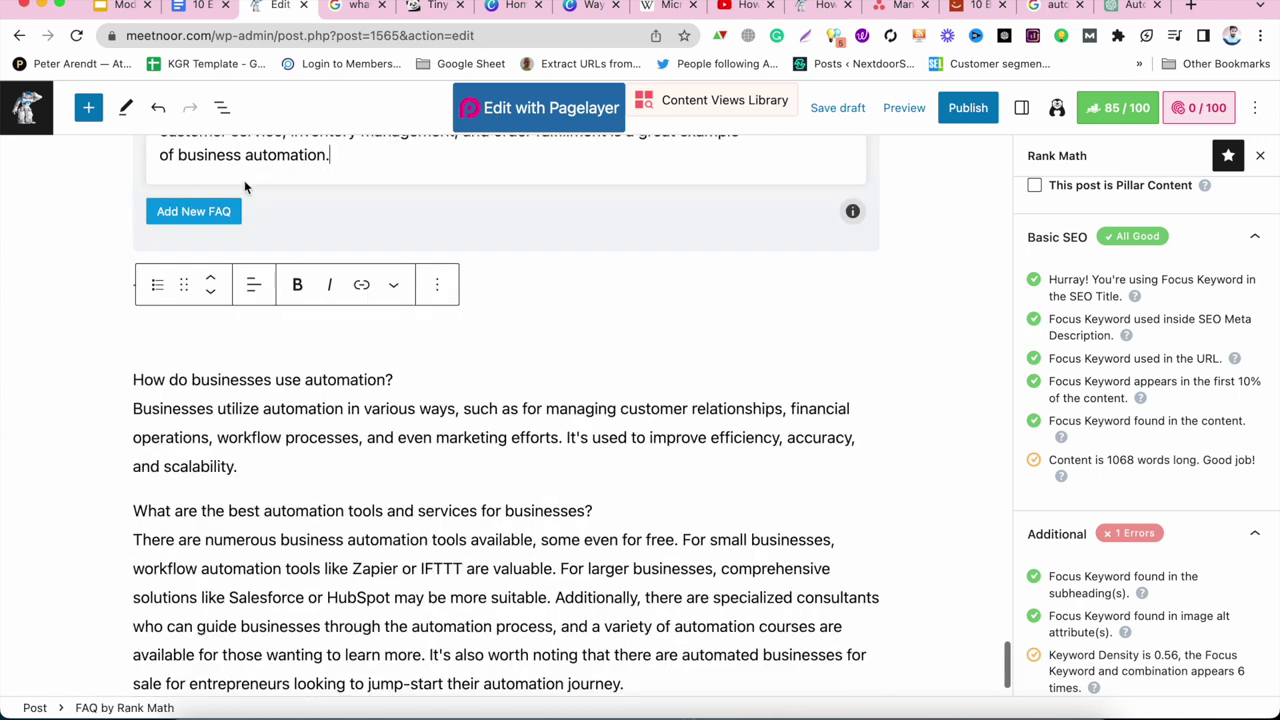
Add a third FAQ and move "How do businesses use automation?" into its question field.
scroll(222, 398, "up", 3)
left_click(192, 392)
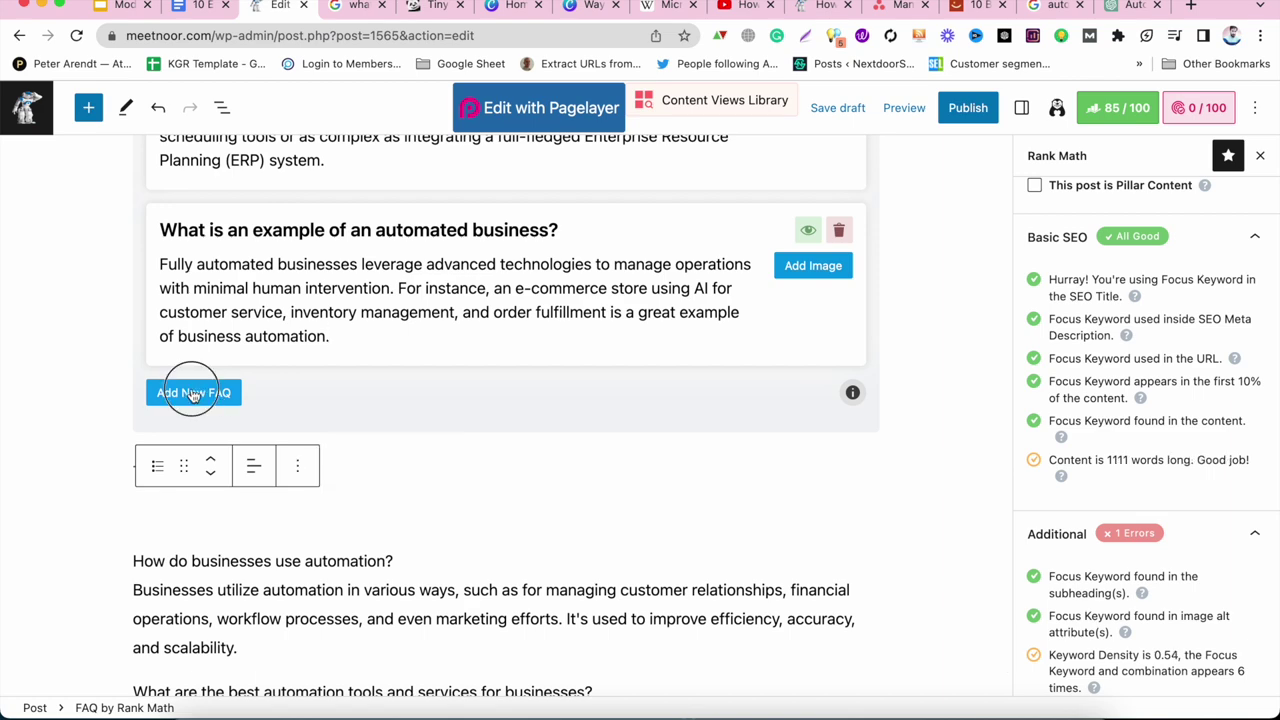
scroll(197, 420, "down", 2)
triple_click(214, 560)
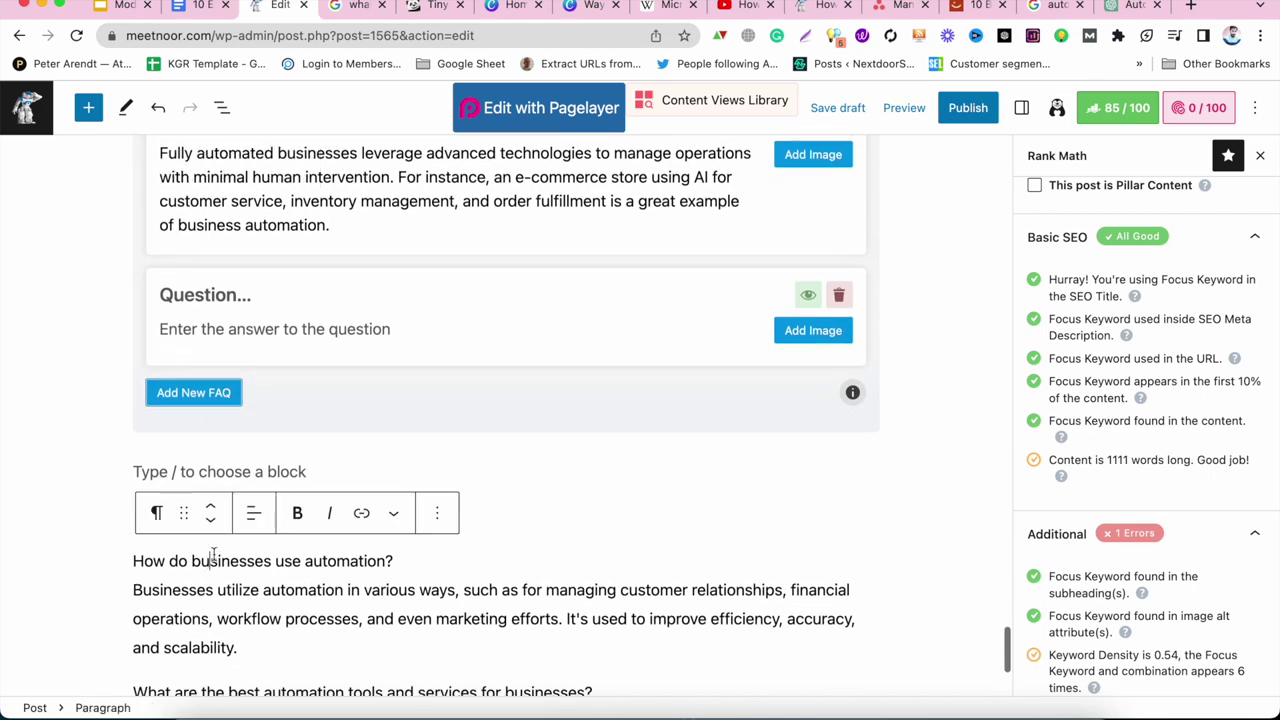
key("ctrl+x")
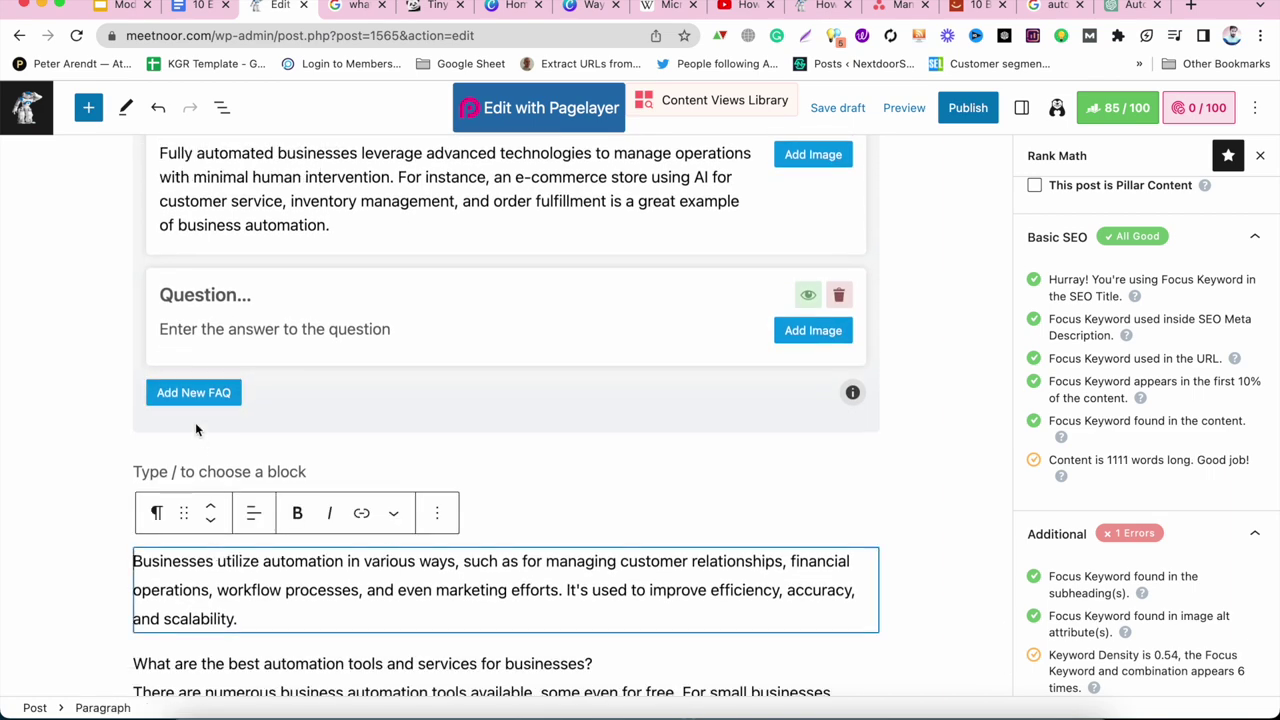
left_click(199, 296)
key("ctrl+v")
Move the paragraph starting "Businesses utilize automation in various ways" into the third FAQ's answer field.
triple_click(254, 603)
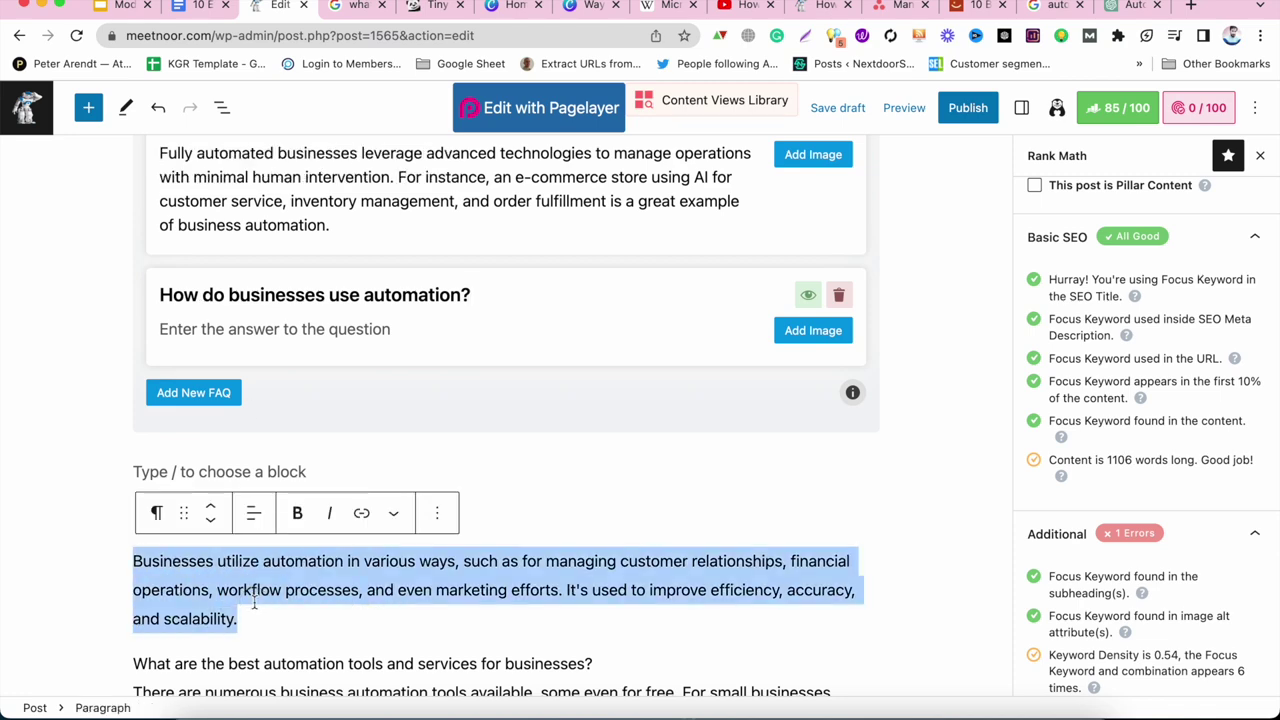
key("ctrl+x")
left_click(199, 326)
key("ctrl+v")
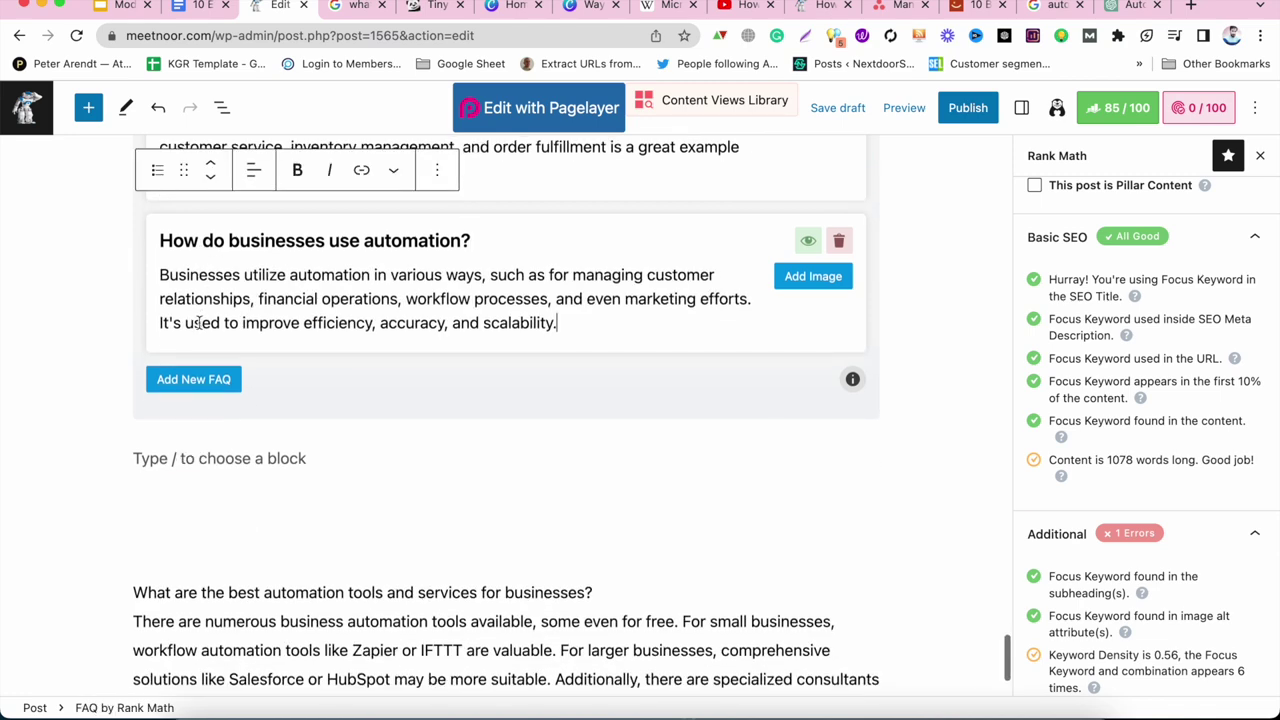
Add a fourth FAQ and move "What are the best automation tools and services for businesses?" into its question field.
scroll(191, 388, "down", 3)
left_click(193, 229)
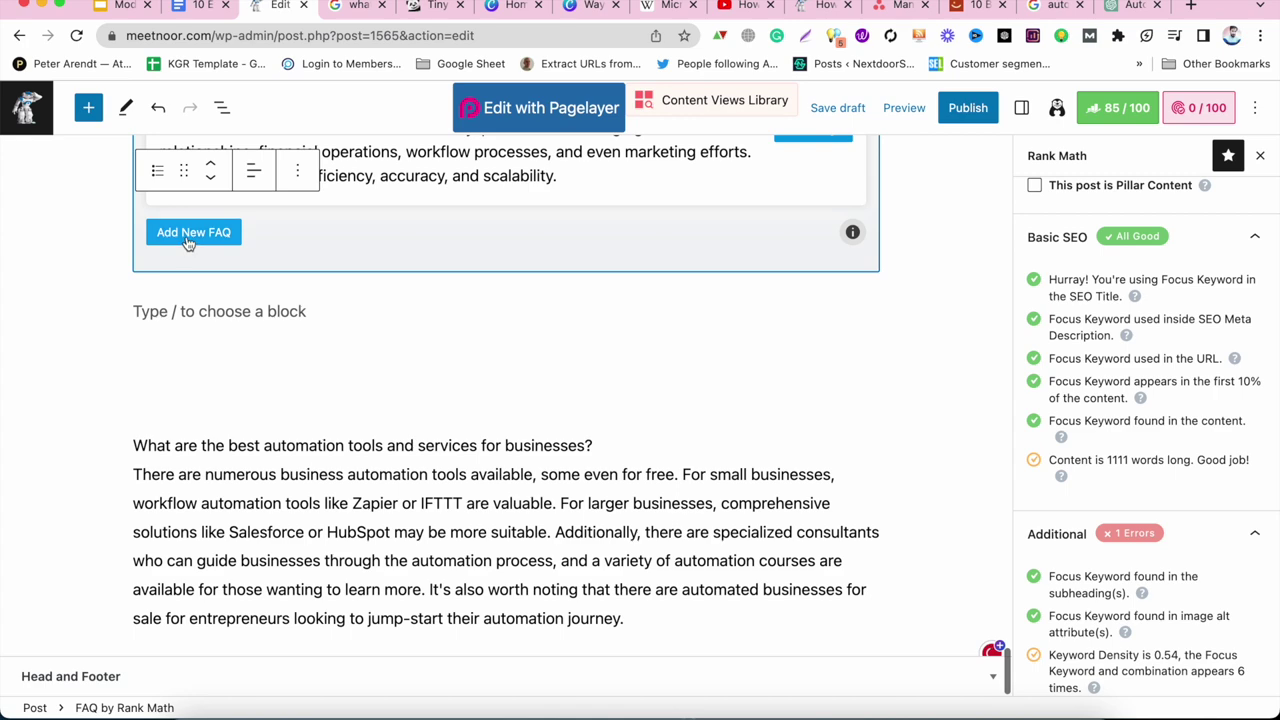
triple_click(224, 552)
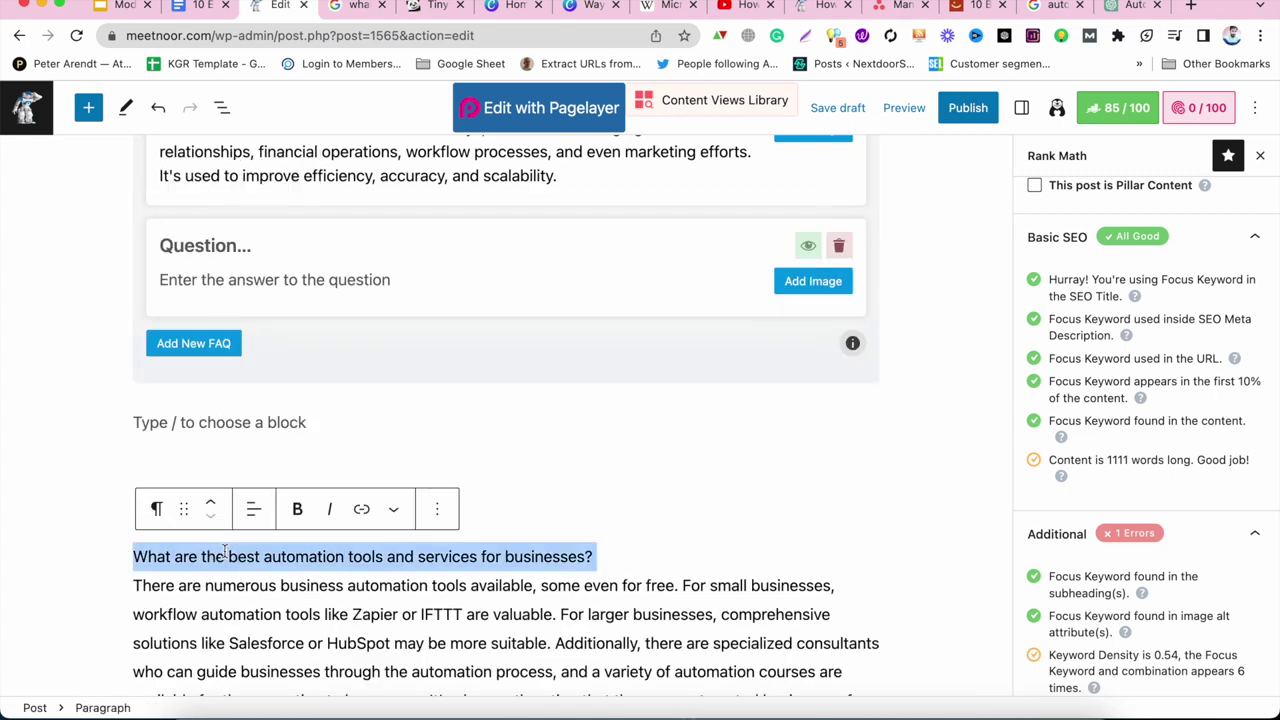
key("ctrl+x")
left_click(189, 245)
key("ctrl+v")
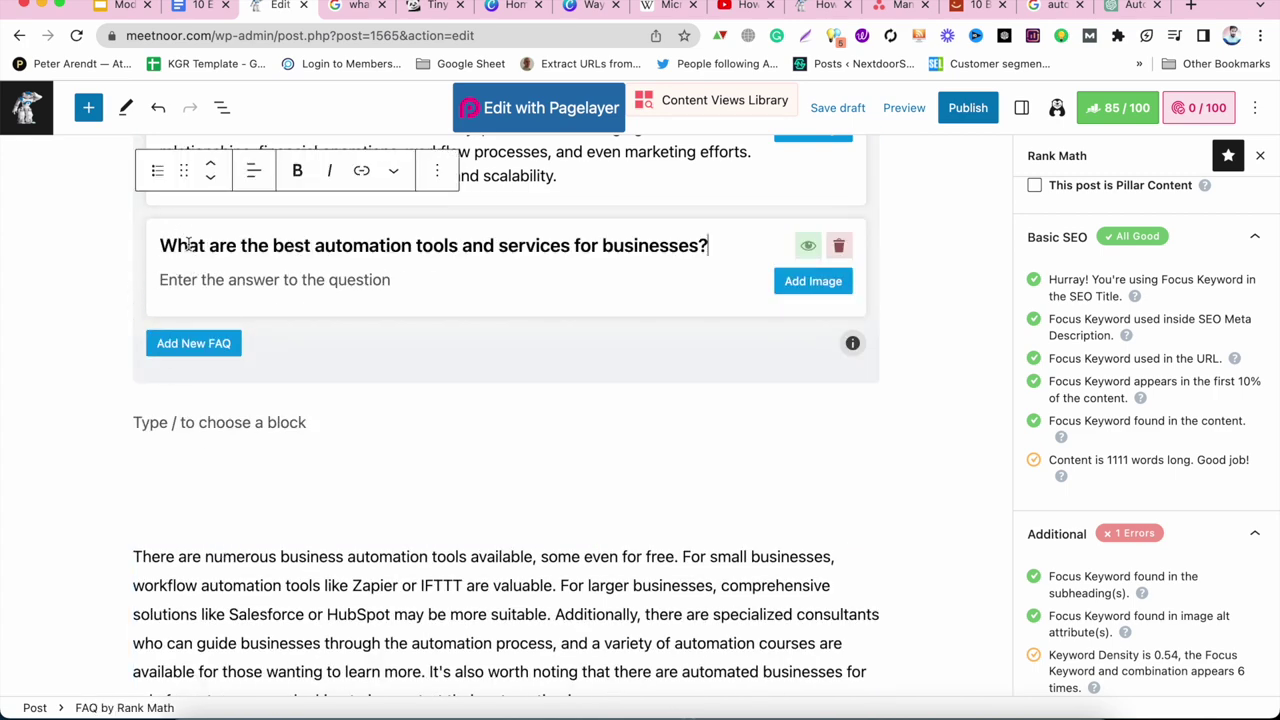
Move the paragraph starting "There are numerous business automation tools available" into the fourth FAQ's answer field.
scroll(246, 440, "down", 2)
triple_click(250, 477)
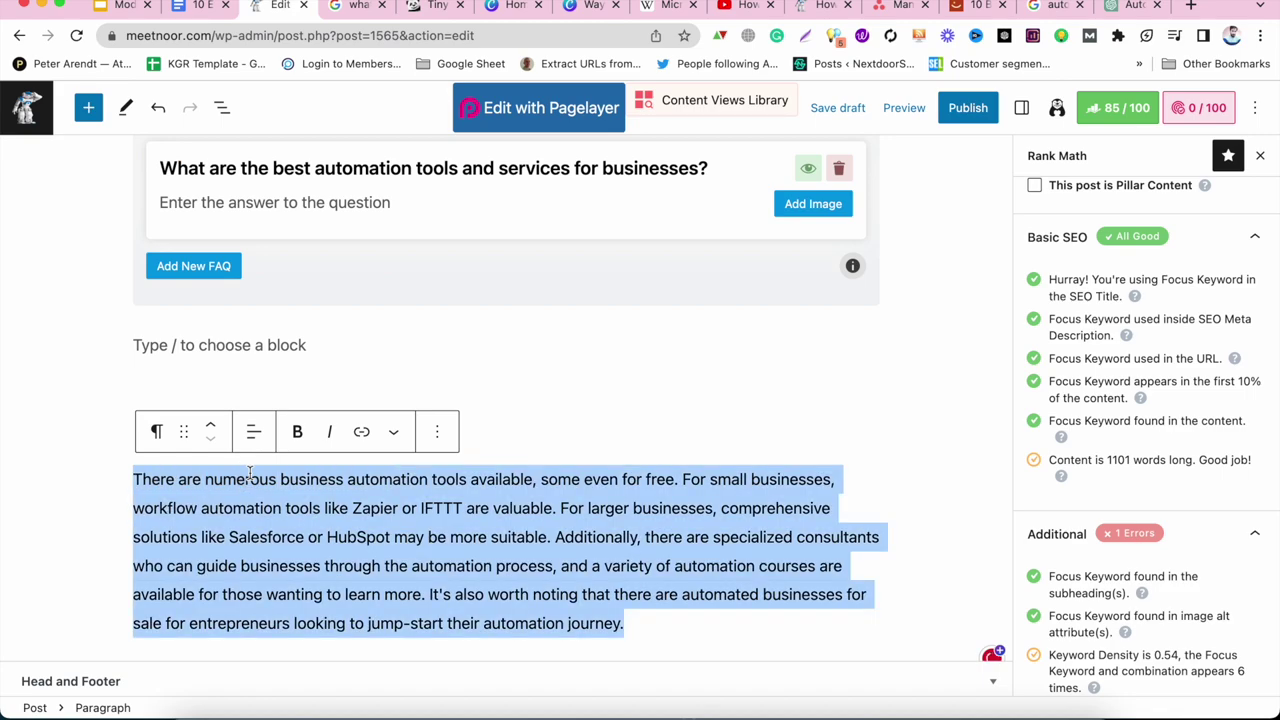
key("ctrl+x")
left_click(229, 483)
key("ctrl+v")
Cut the misplaced "How do you automate a business?" question and its answer out of the first FAQ's answer.
scroll(229, 490, "up", 3)
scroll(229, 490, "up", 3)
scroll(229, 490, "down", 3)
scroll(229, 497, "down", 4)
scroll(229, 497, "up", 8)
scroll(229, 497, "down", 5)
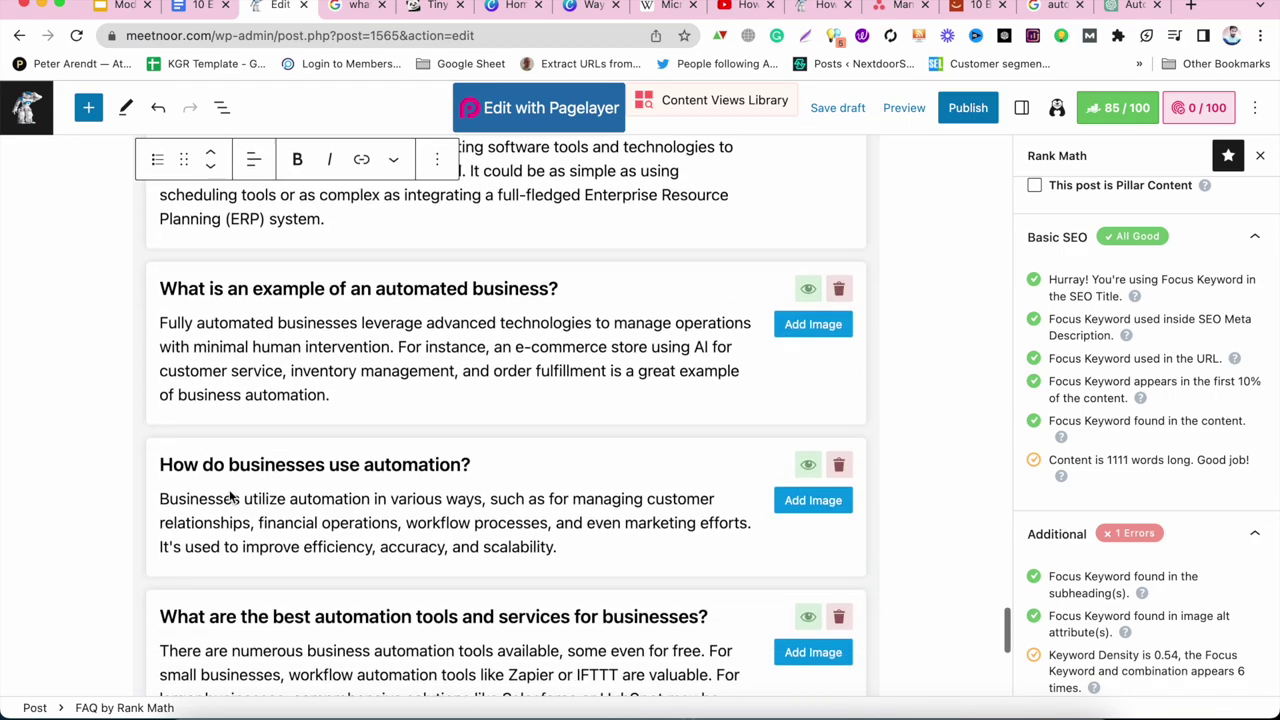
scroll(229, 497, "down", 3)
scroll(229, 497, "up", 5)
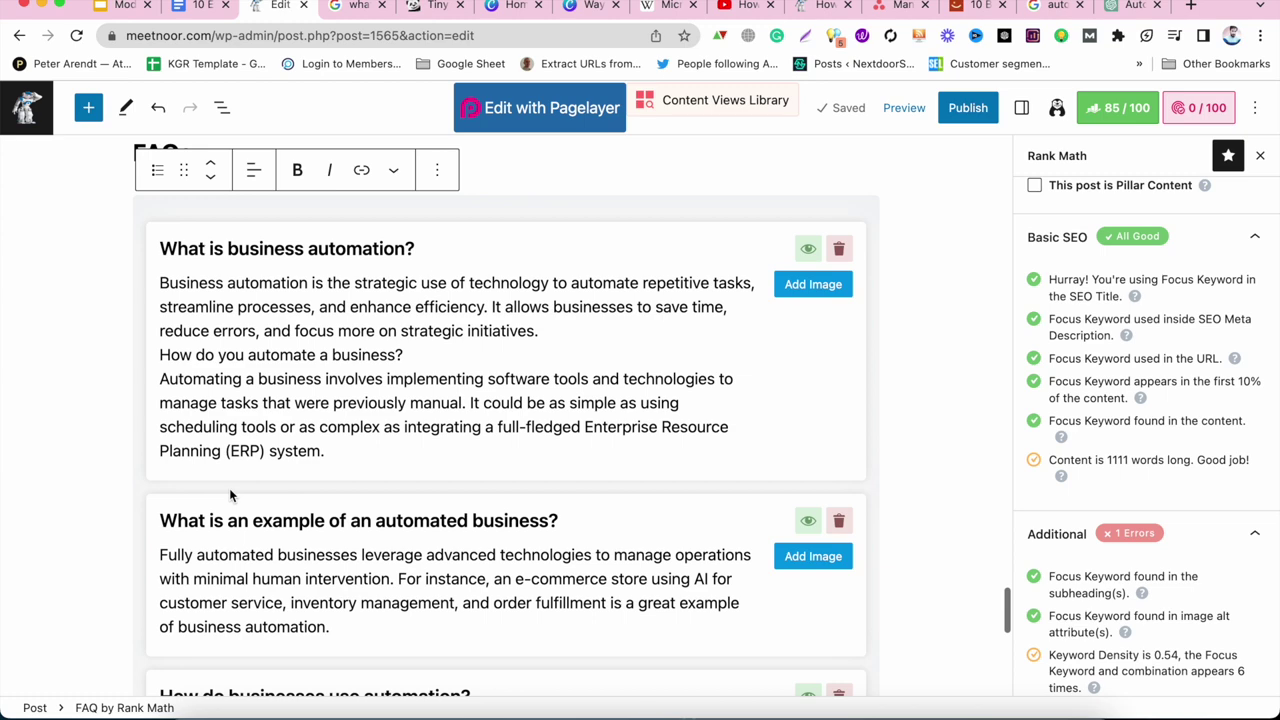
left_click_drag(334, 450, 133, 349)
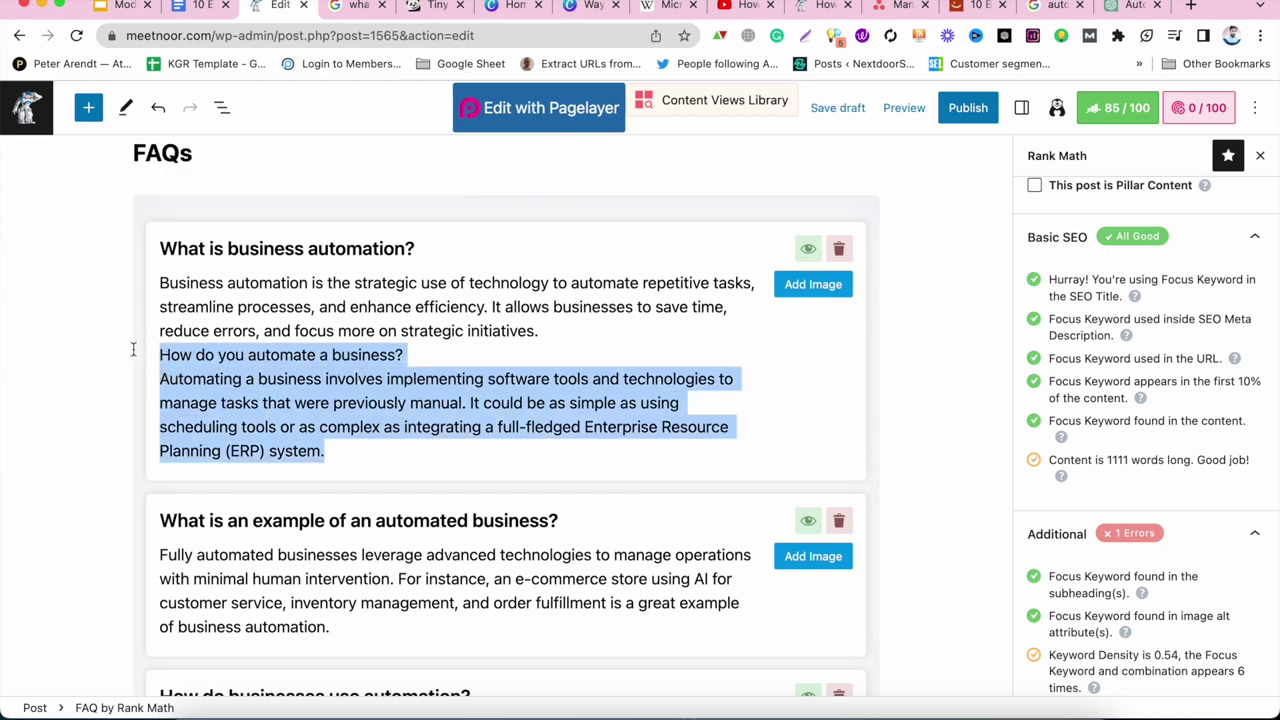
key("BackSpace")
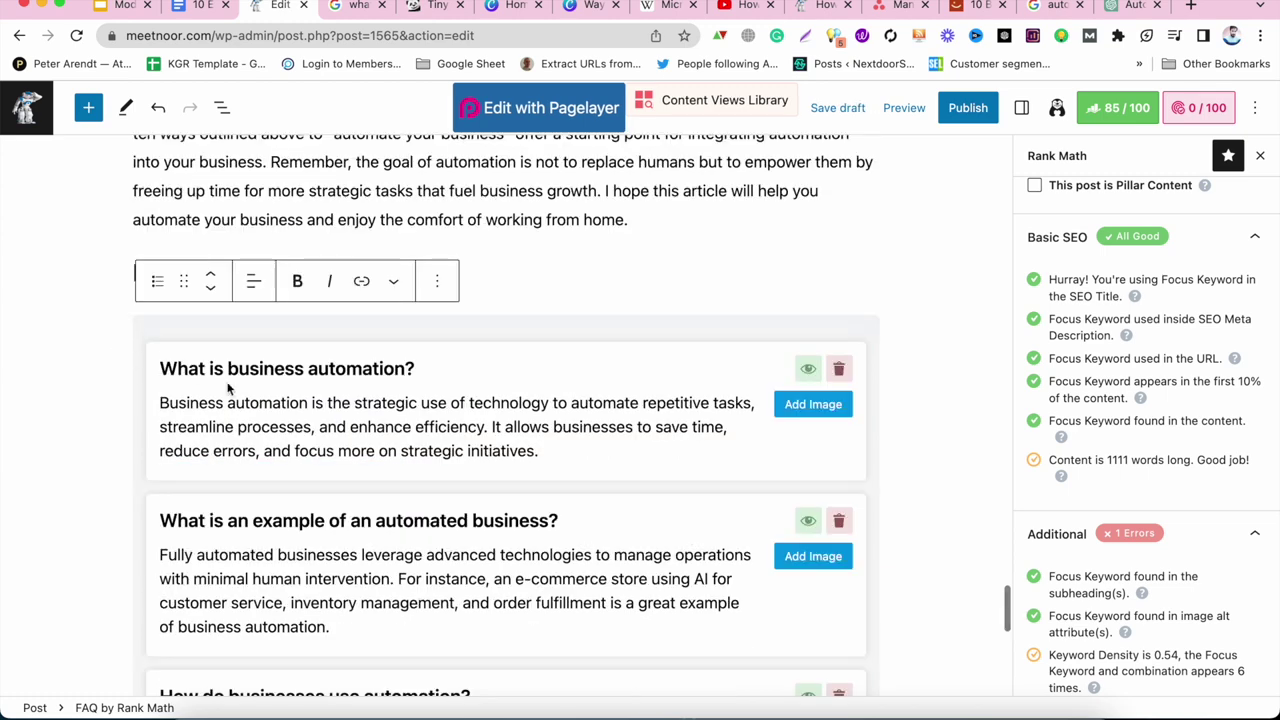
Add a fifth FAQ and paste the cut question and answer text into its answer field.
scroll(229, 385, "down", 7)
left_click(193, 424)
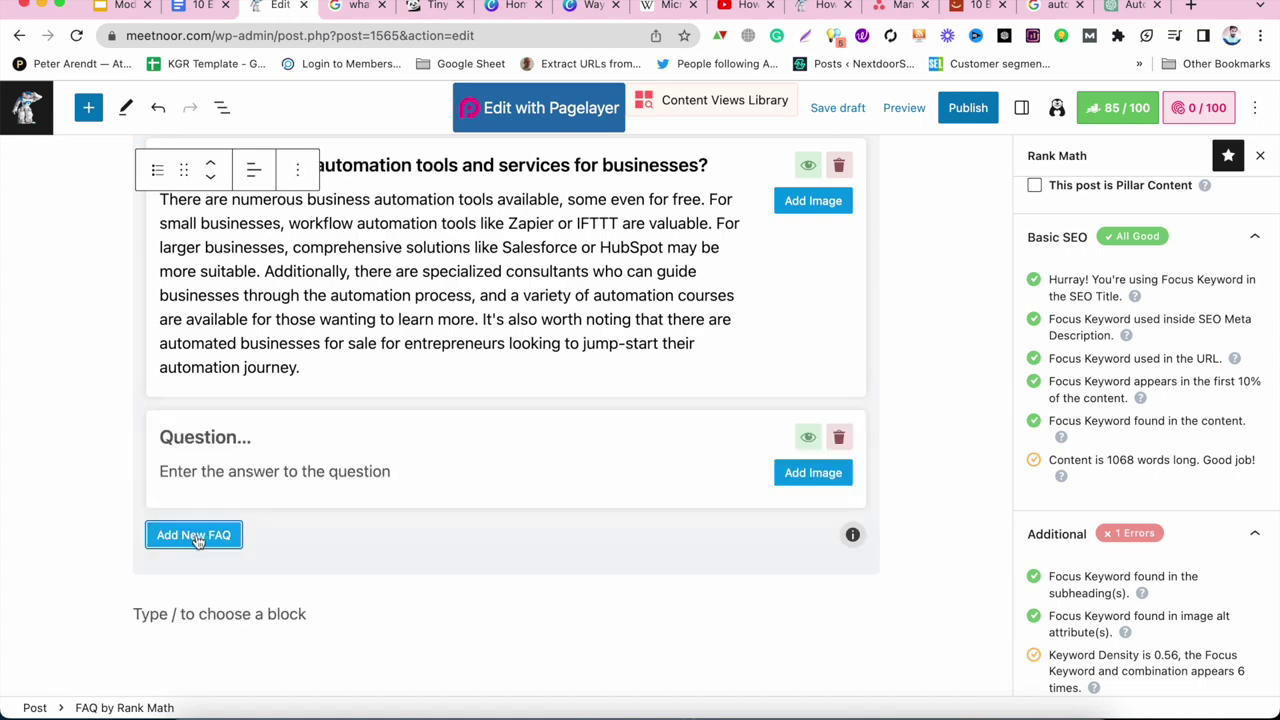
left_click(214, 471)
key("super+v")
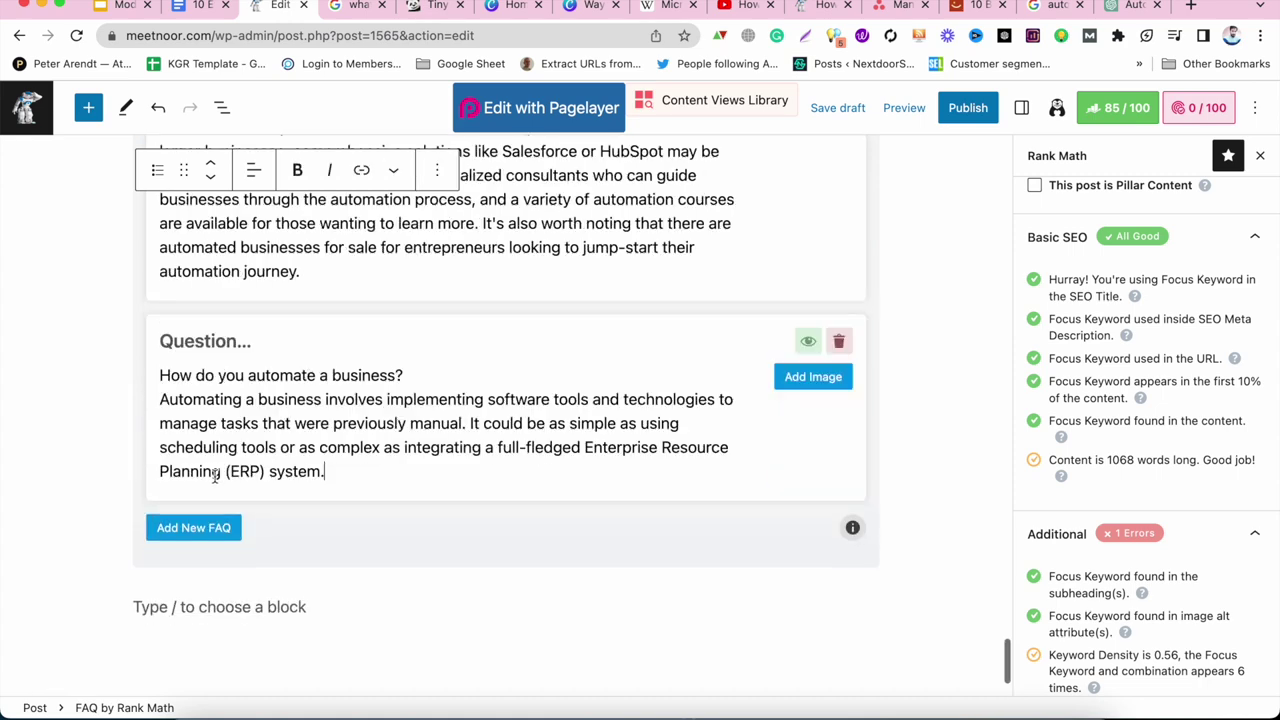
Move "How do you automate a business?" from the fifth FAQ's answer to its question field and delete the empty block below.
triple_click(217, 377)
key("super+x")
left_click(200, 343)
key("super+v")
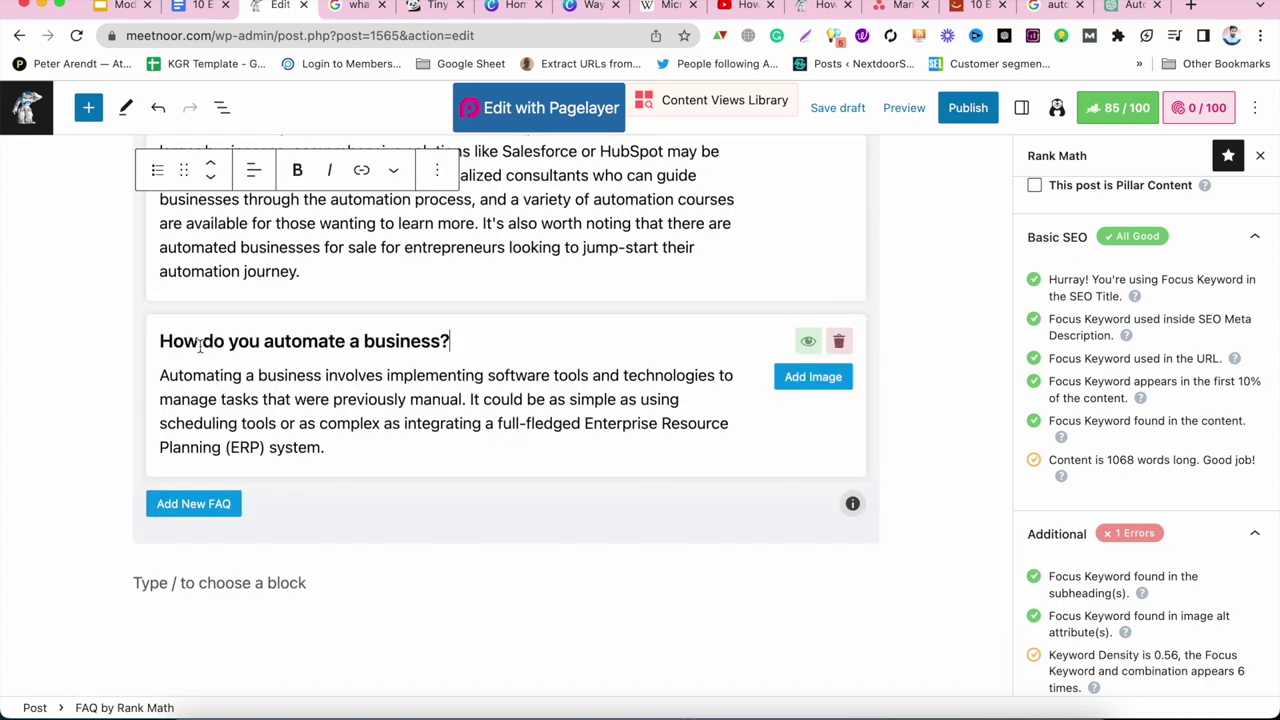
left_click(320, 590)
key("BackSpace")
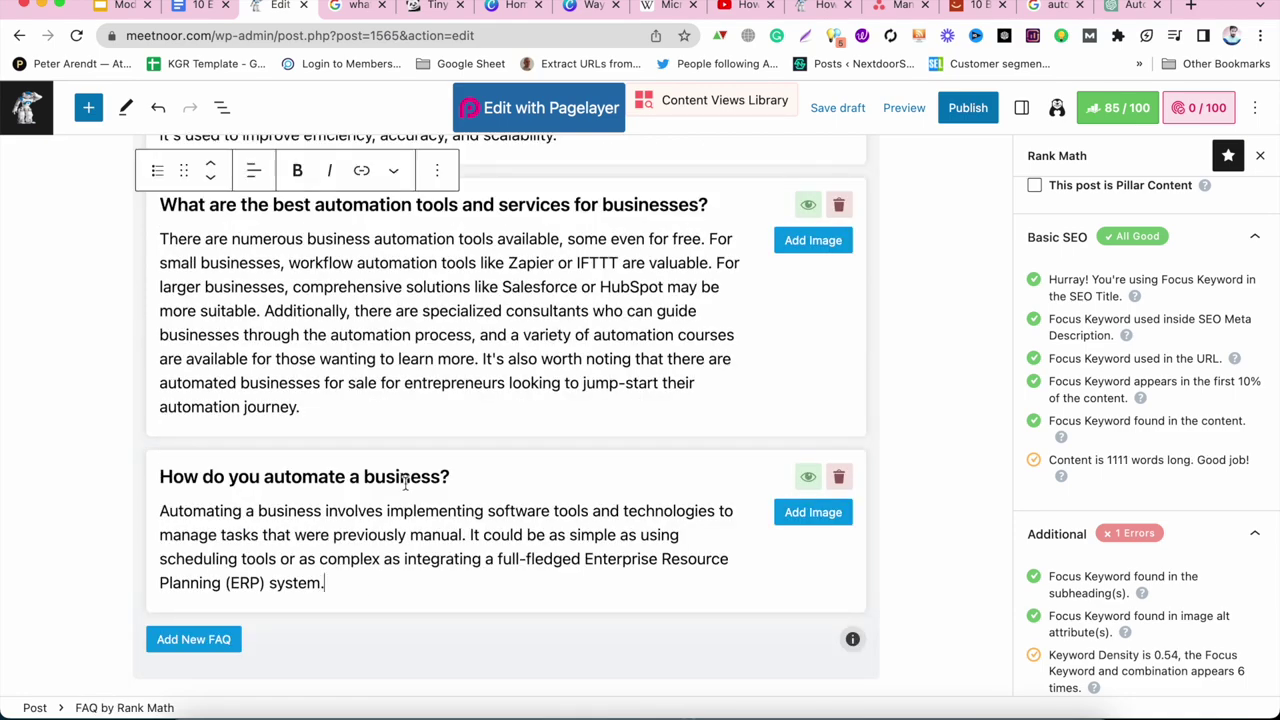
Review the post from its title to the last FAQ, checking the keyword phrase in the title and the automation wording in the questions.
scroll(405, 482, "up", 10)
scroll(405, 482, "up", 2)
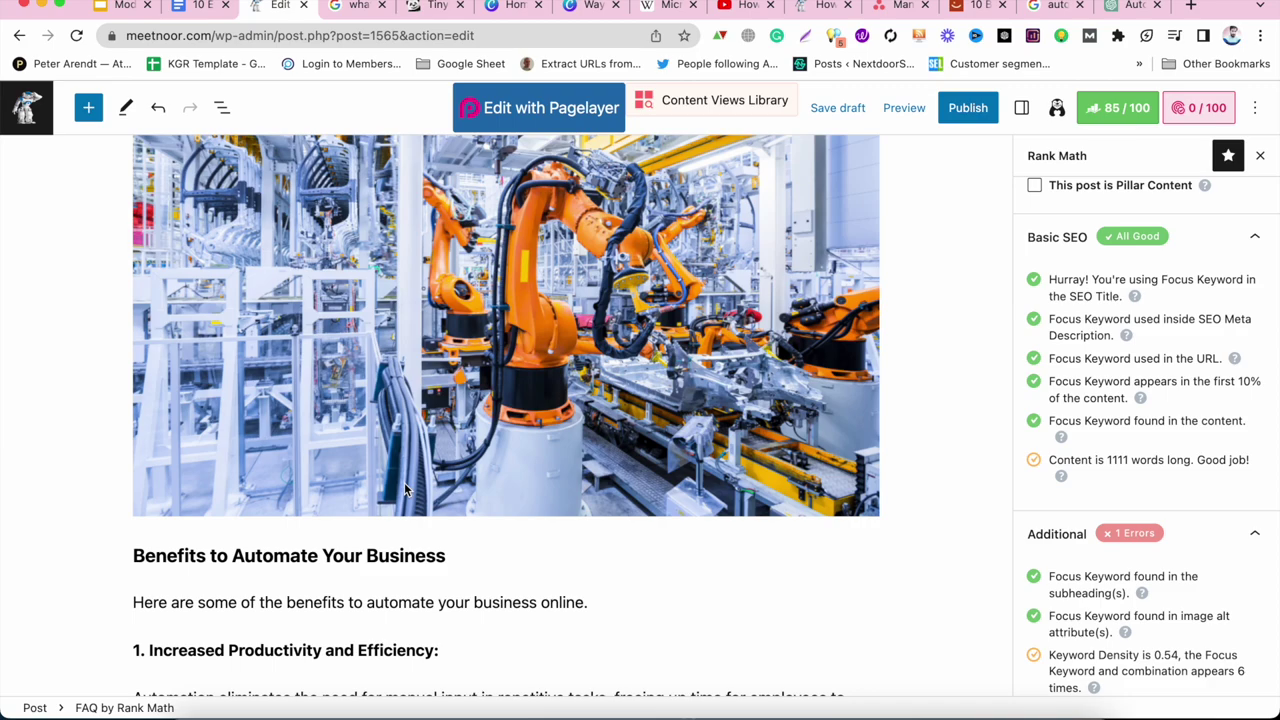
scroll(405, 489, "up", 20)
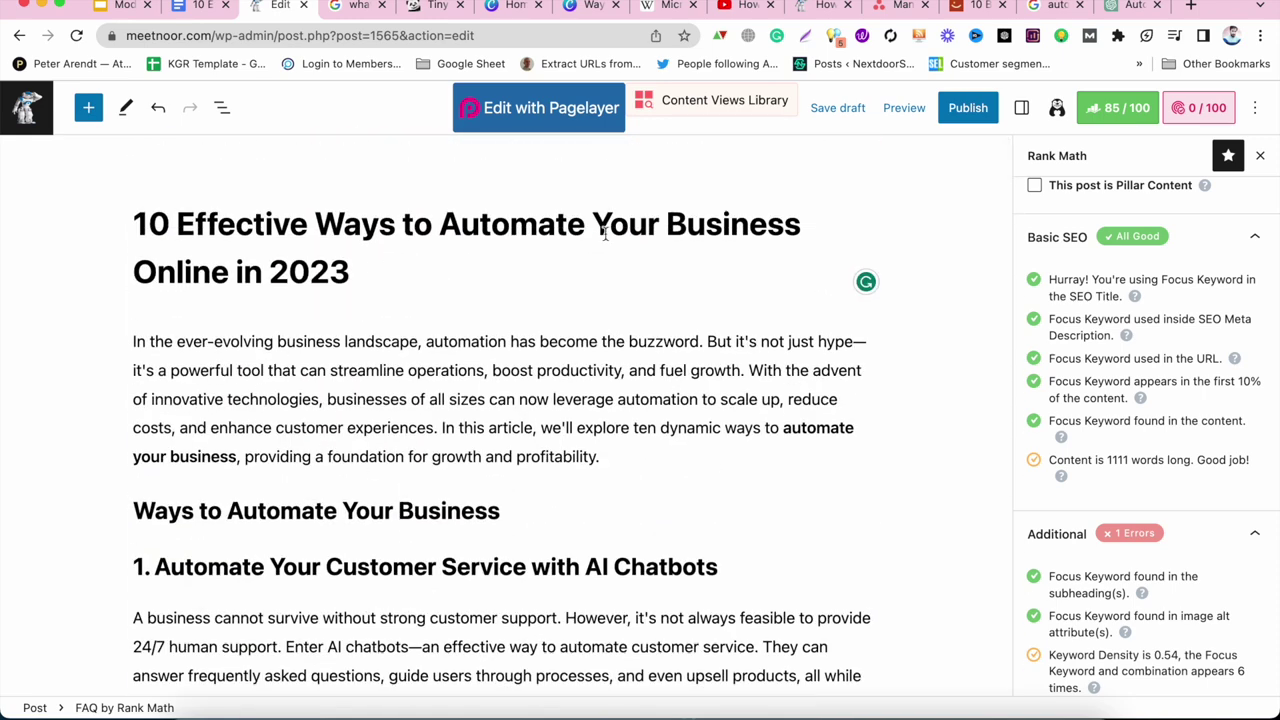
left_click_drag(430, 222, 805, 232)
left_click(805, 232)
scroll(728, 249, "down", 20)
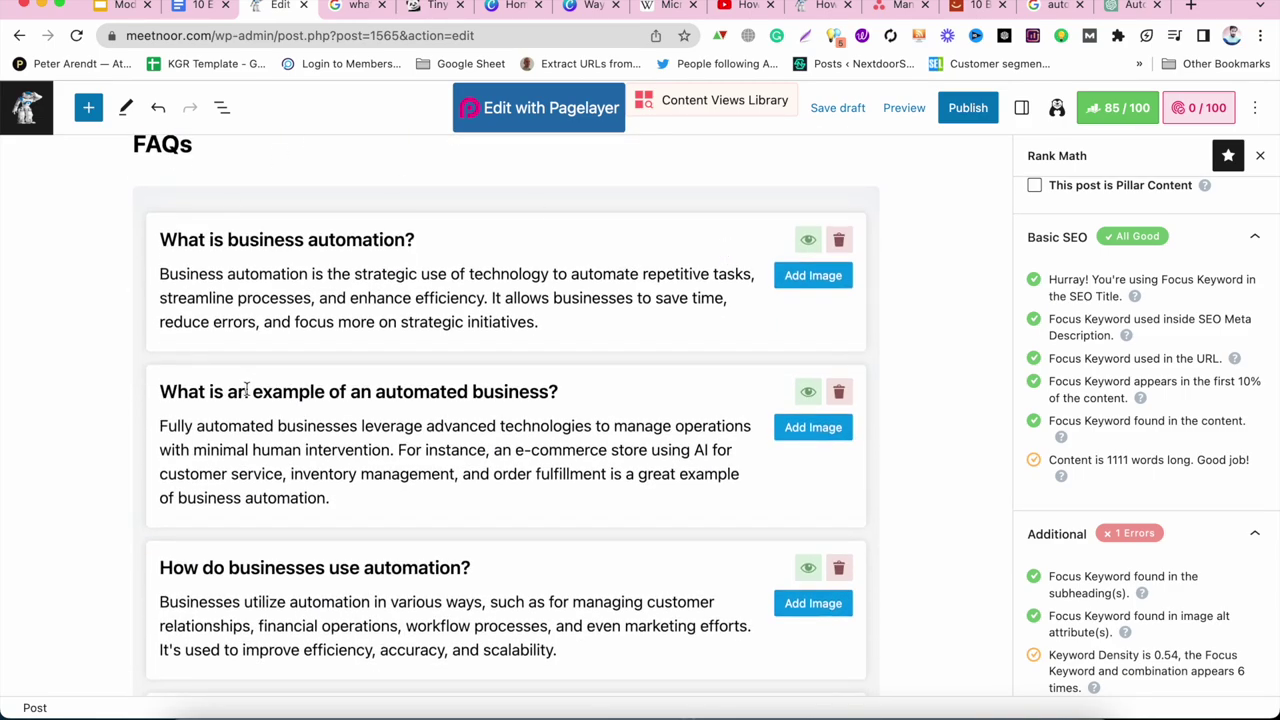
double_click(406, 394)
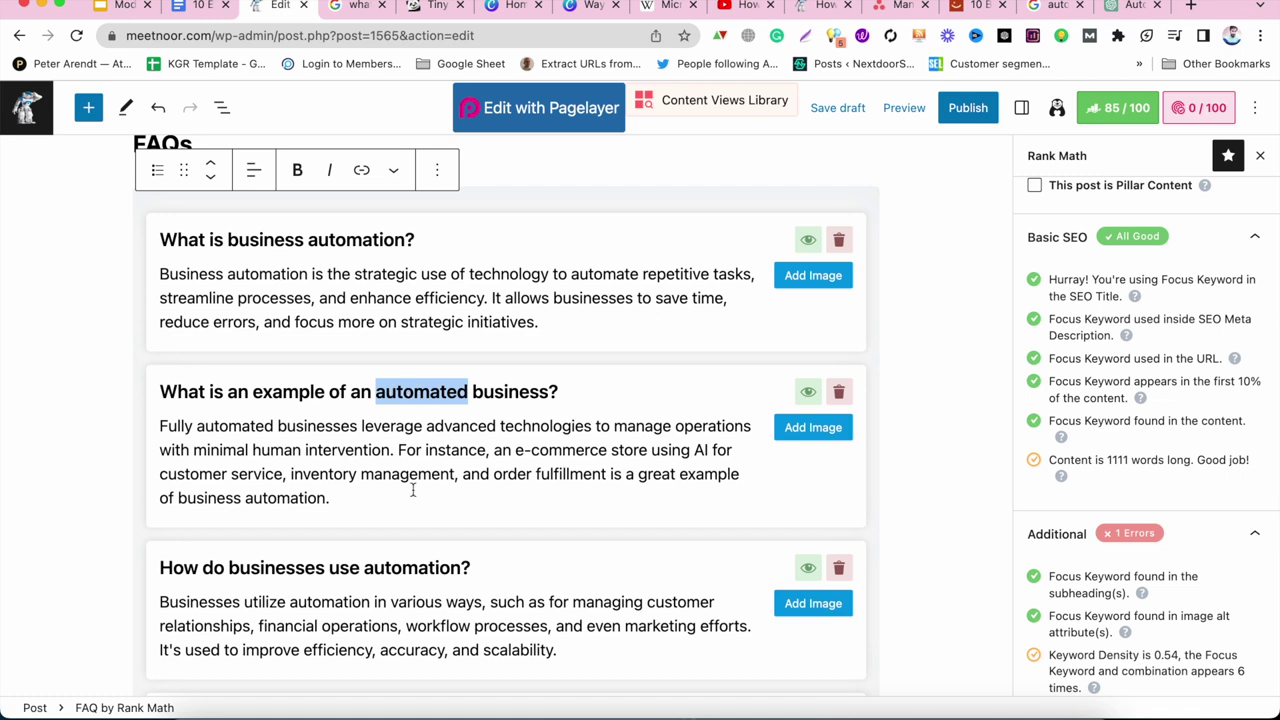
scroll(412, 490, "up", 3)
scroll(412, 489, "down", 15)
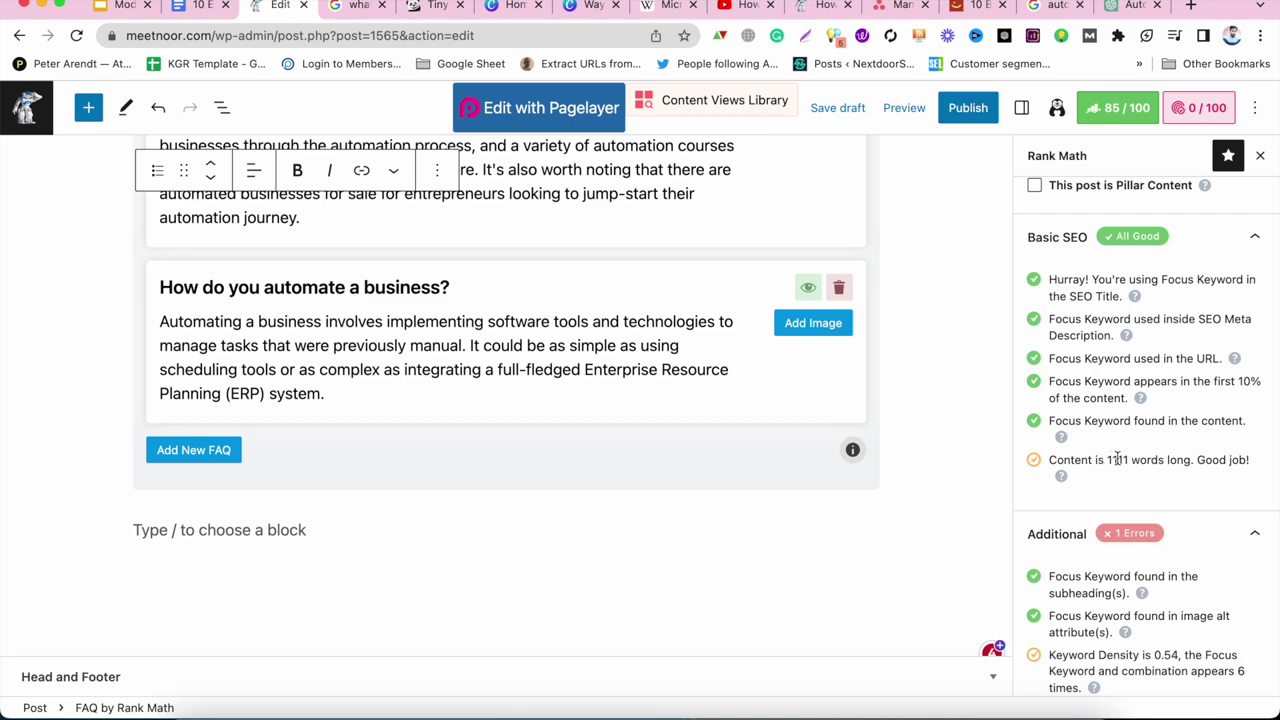
Remove the empty paragraph beneath the FAQ block at the end of the post.
left_click(346, 534)
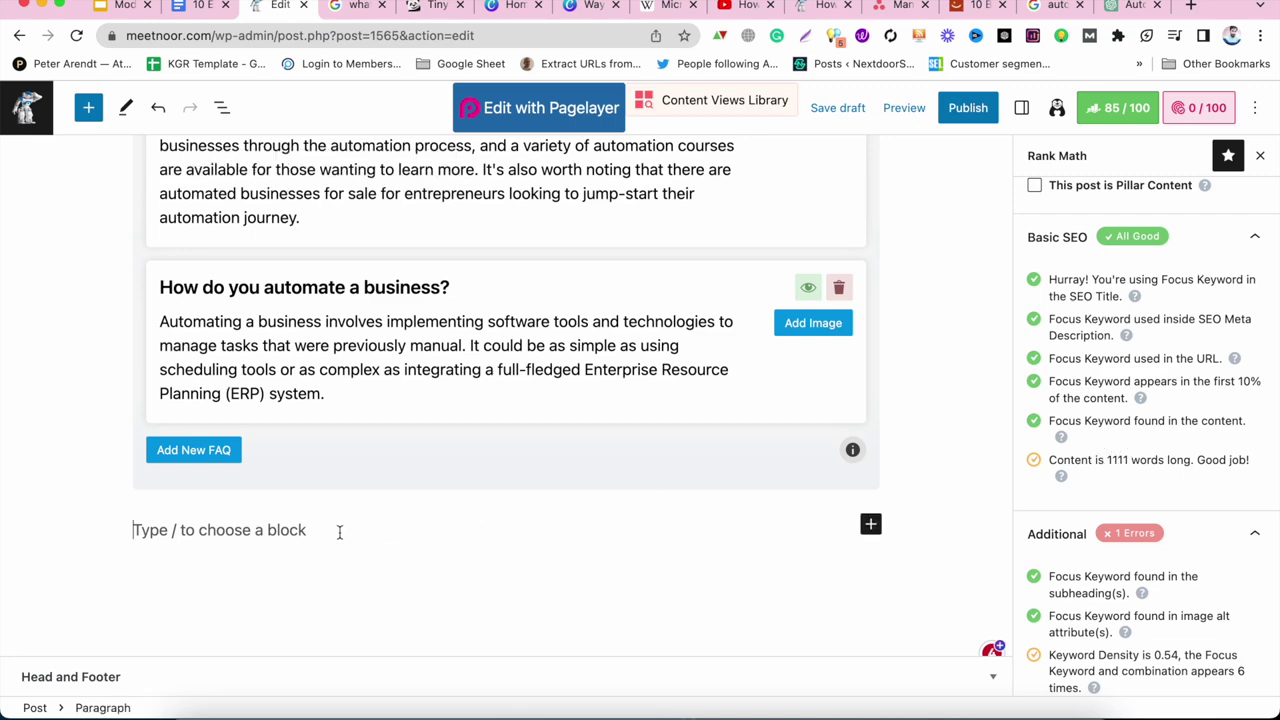
key("BackSpace")
left_click(268, 662)
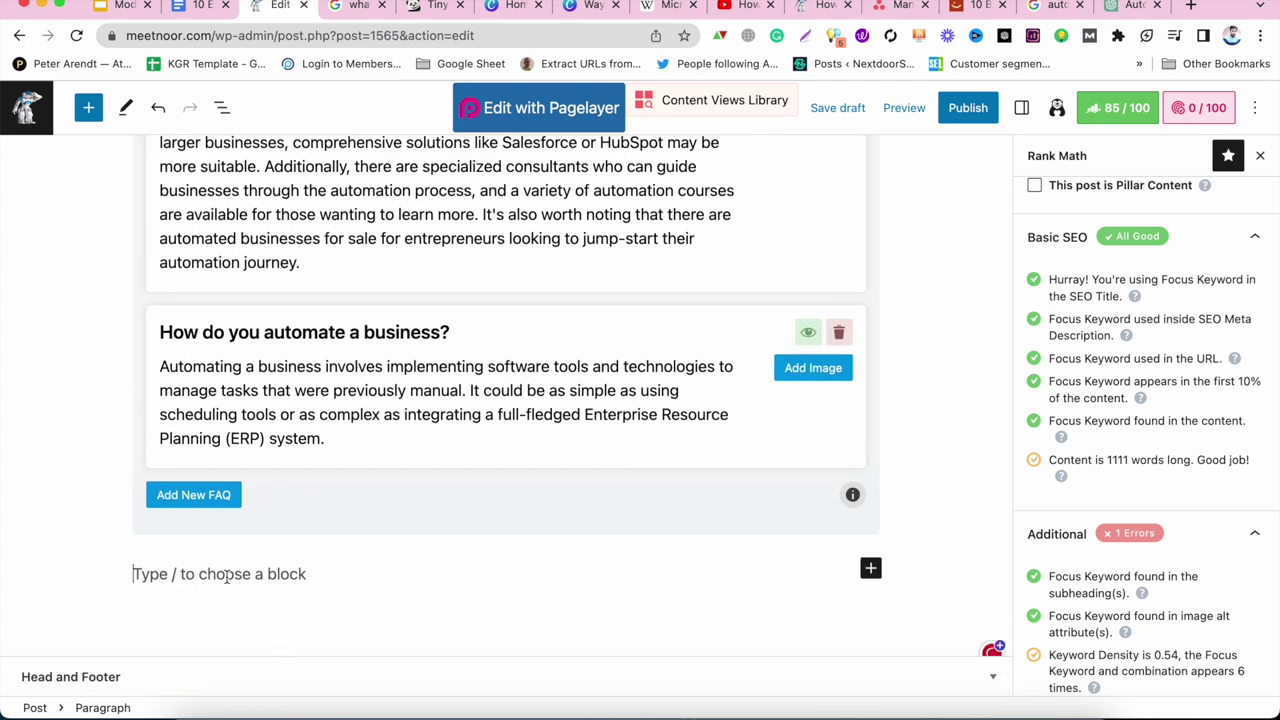
key("BackSpace")
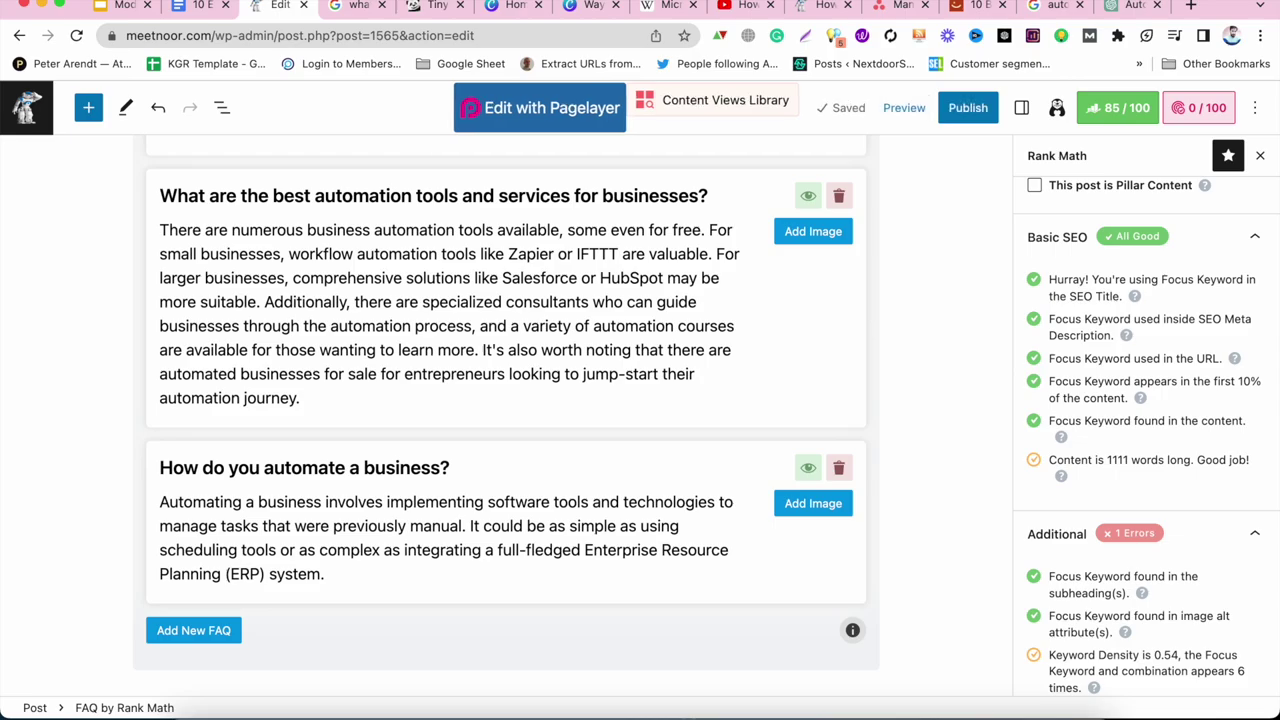
scroll(227, 575, "up", 20)
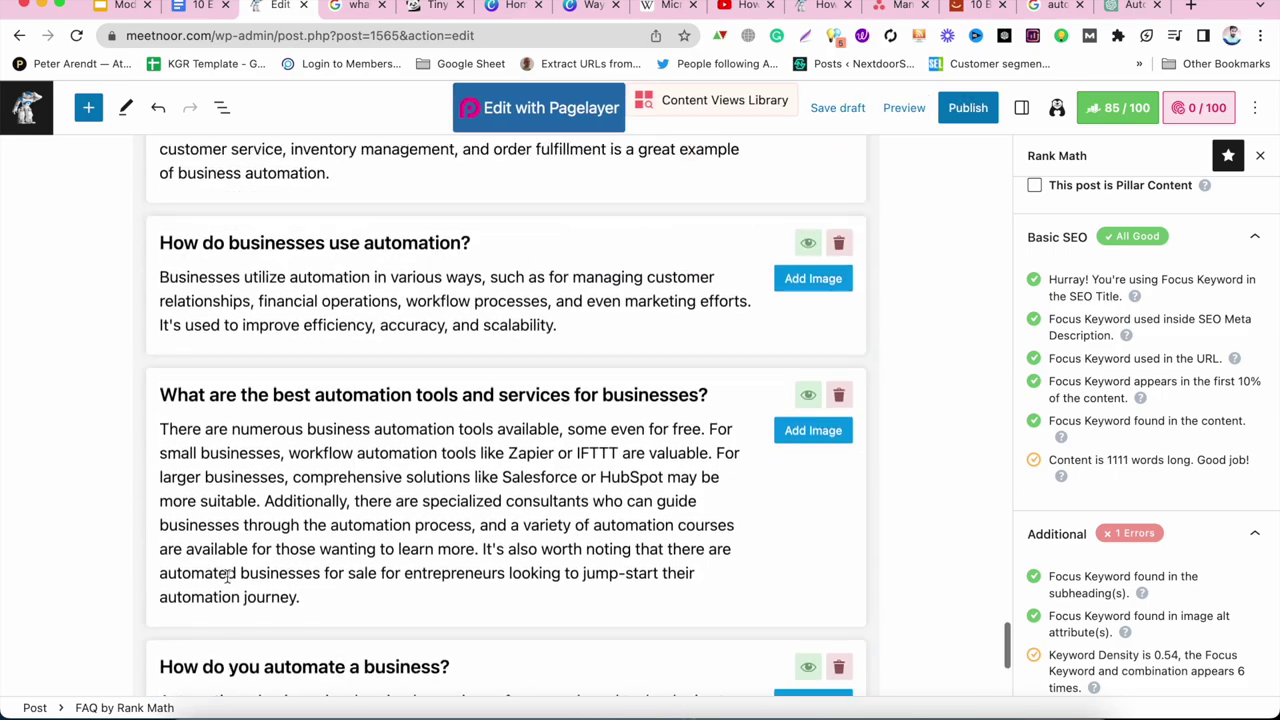
scroll(227, 575, "up", 15)
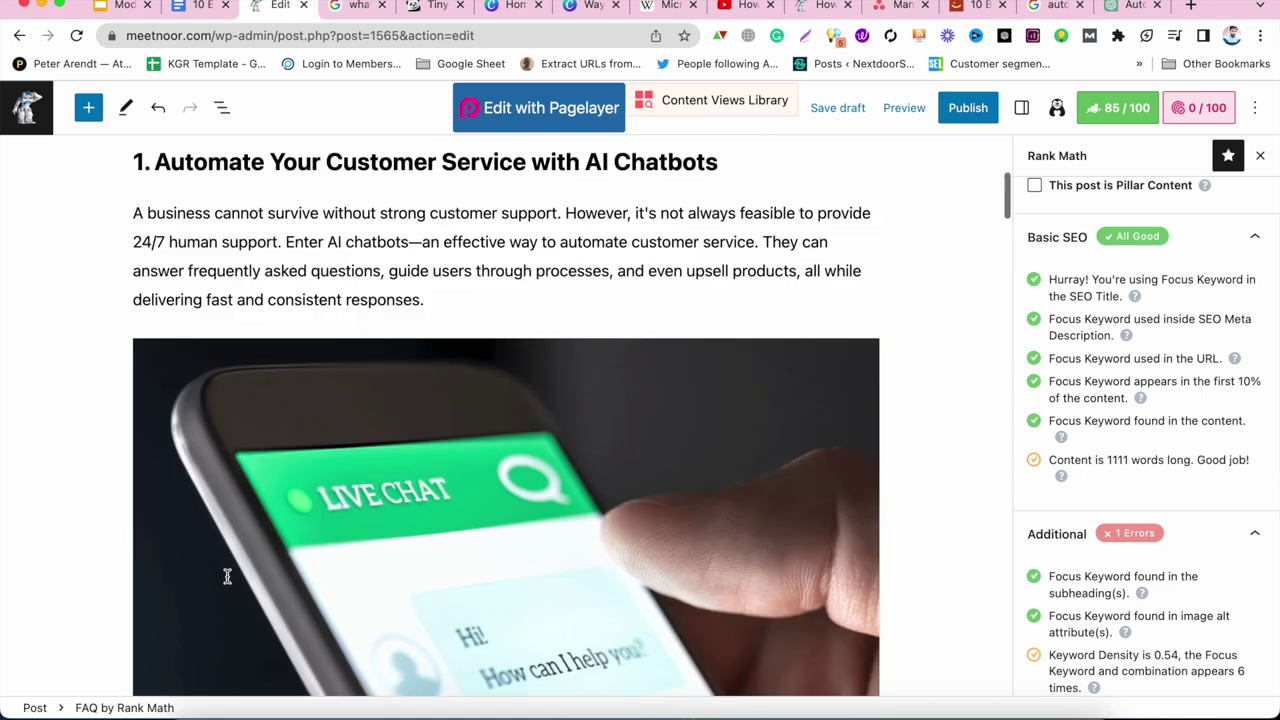